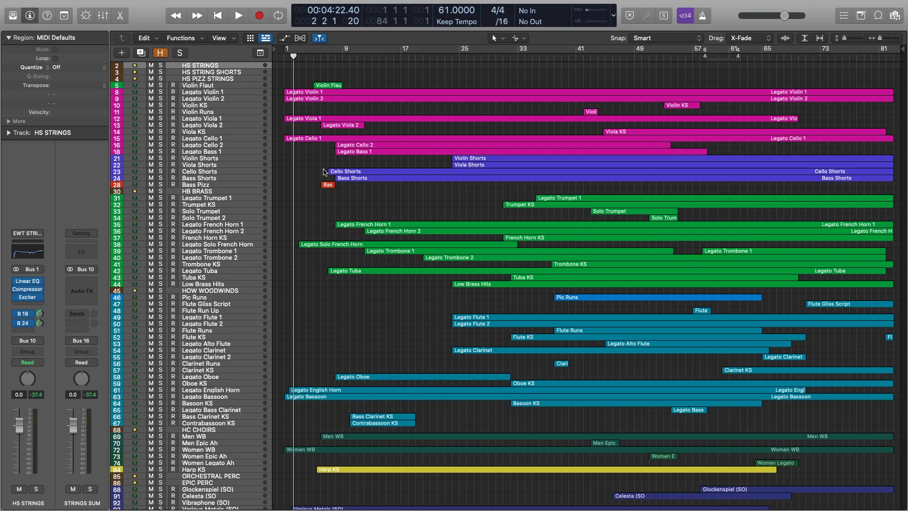
# Reveal the hidden tracks, examine the complete orchestral template from strings to percussion, and hide the unused tracks again
pyautogui.click(161, 53)
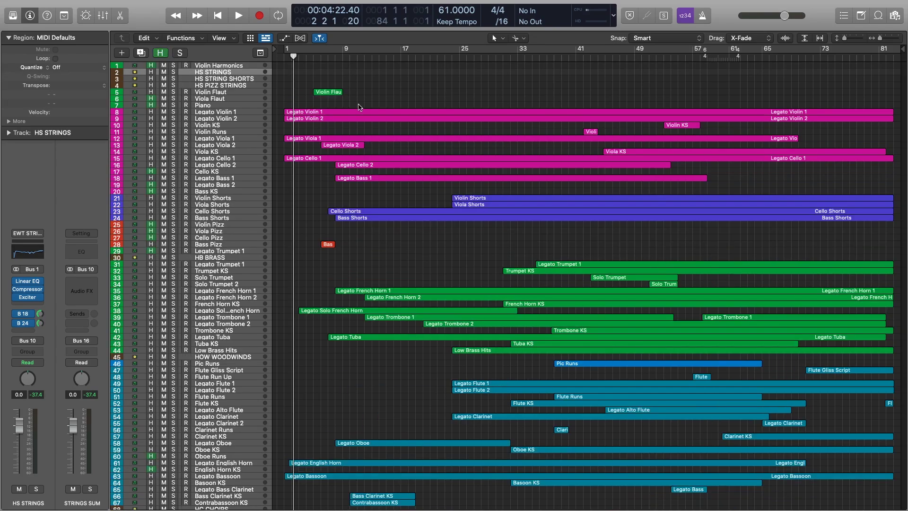
pyautogui.scroll(-10, 360, 104)
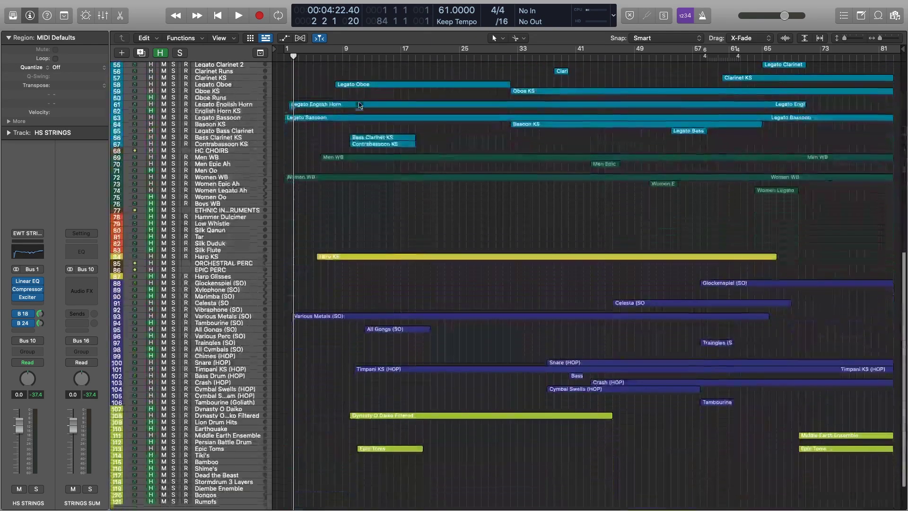
pyautogui.scroll(15, 362, 118)
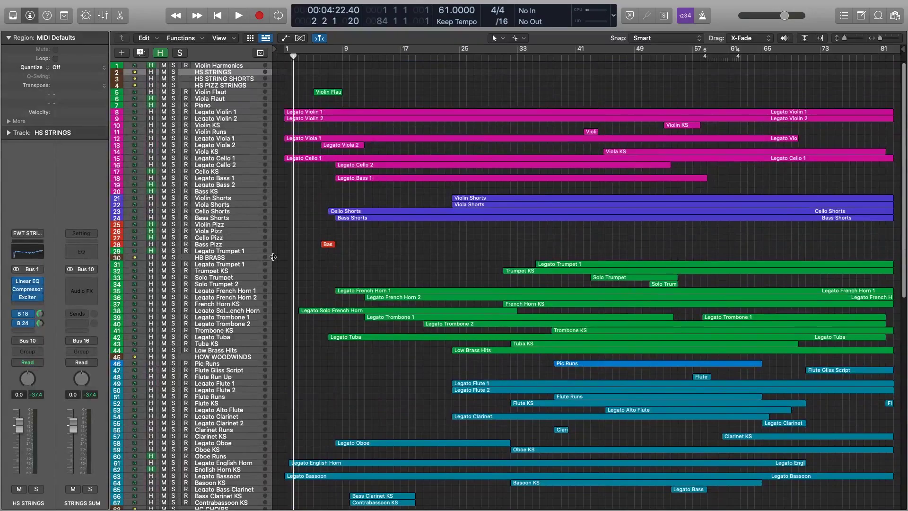
pyautogui.scroll(-5, 215, 297)
pyautogui.scroll(-10, 215, 297)
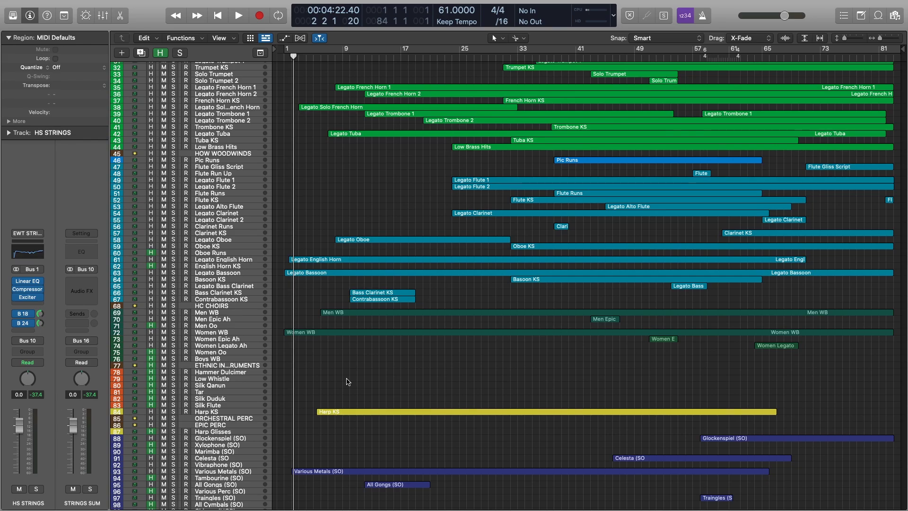
pyautogui.scroll(-1, 348, 381)
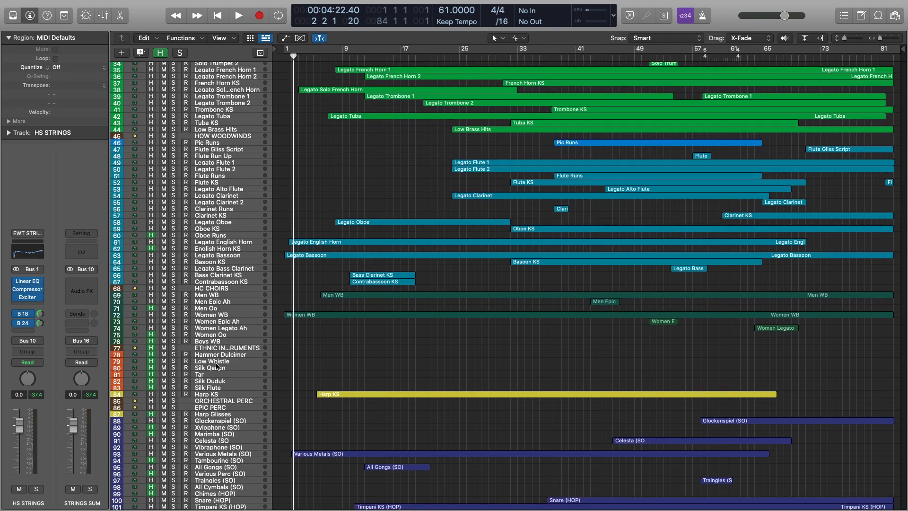
pyautogui.scroll(-10, 333, 355)
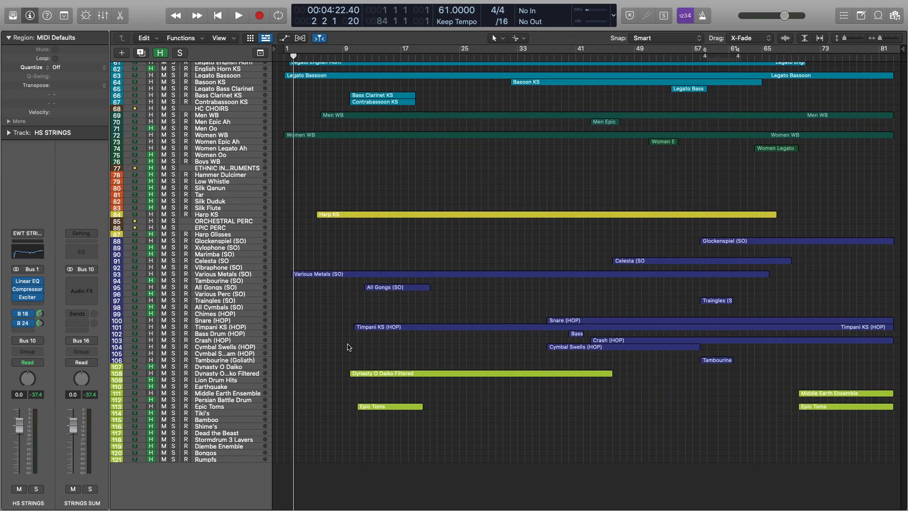
pyautogui.scroll(15, 342, 343)
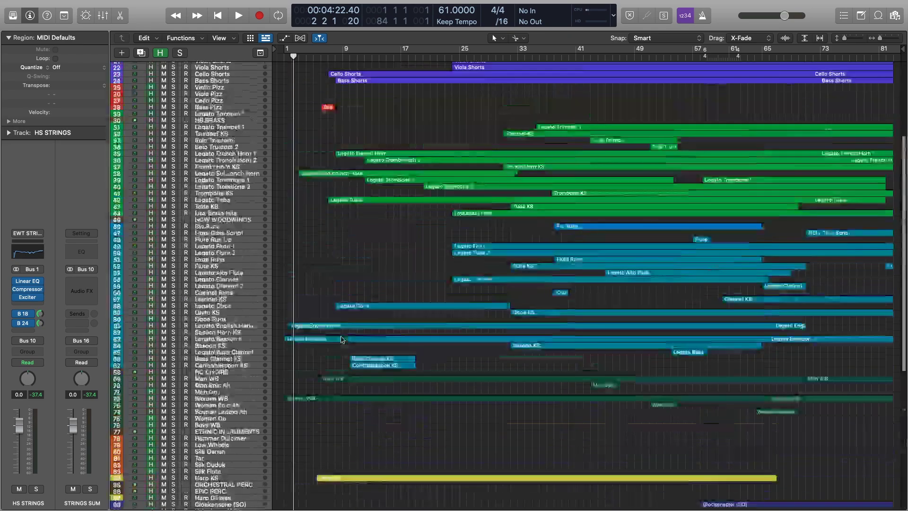
pyautogui.click(161, 54)
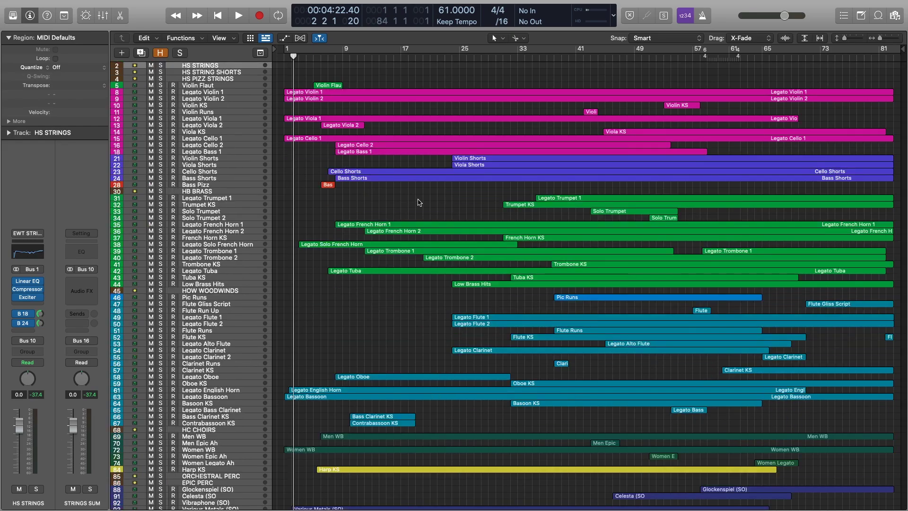
# Move the playhead to the start of the project and look through all the tracks used in the arrangement
pyautogui.click(286, 59)
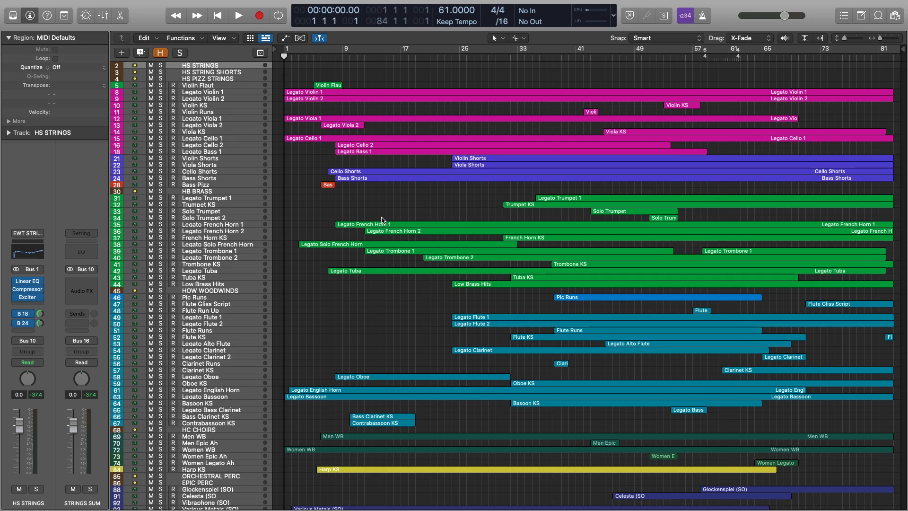
pyautogui.scroll(-4, 381, 214)
pyautogui.scroll(-5, 378, 214)
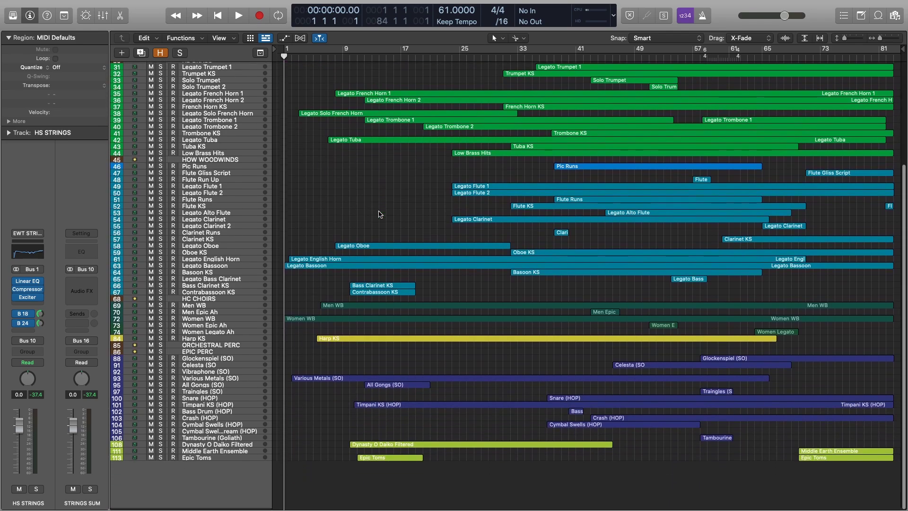
pyautogui.scroll(8, 387, 270)
pyautogui.scroll(-8, 364, 444)
pyautogui.scroll(8, 371, 428)
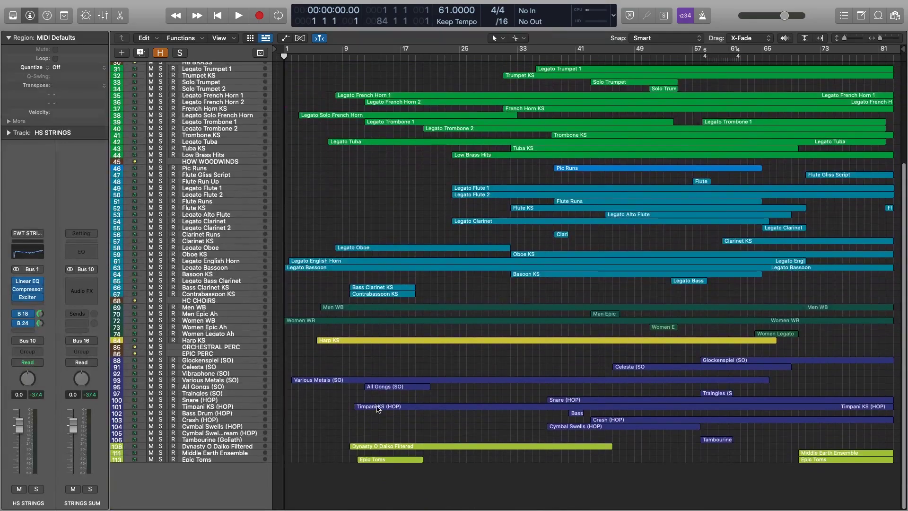
pyautogui.scroll(-8, 378, 410)
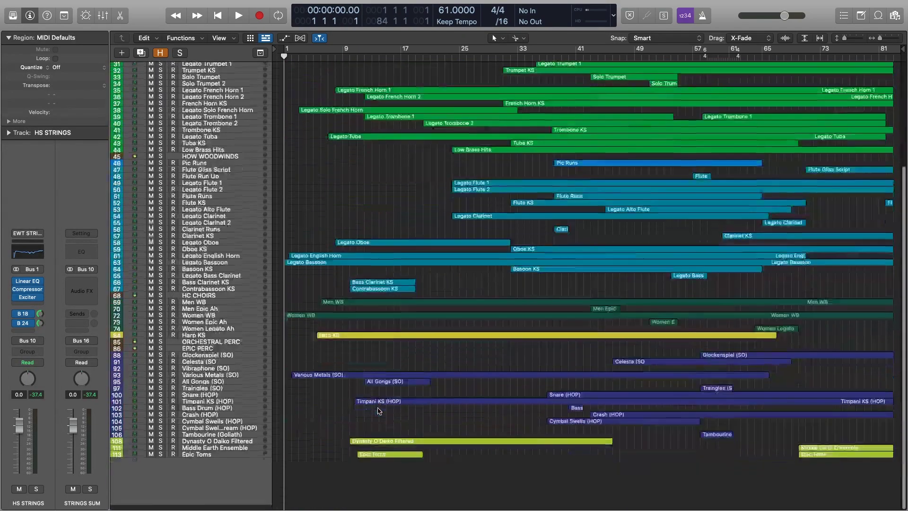
pyautogui.scroll(8, 364, 378)
pyautogui.scroll(-8, 362, 372)
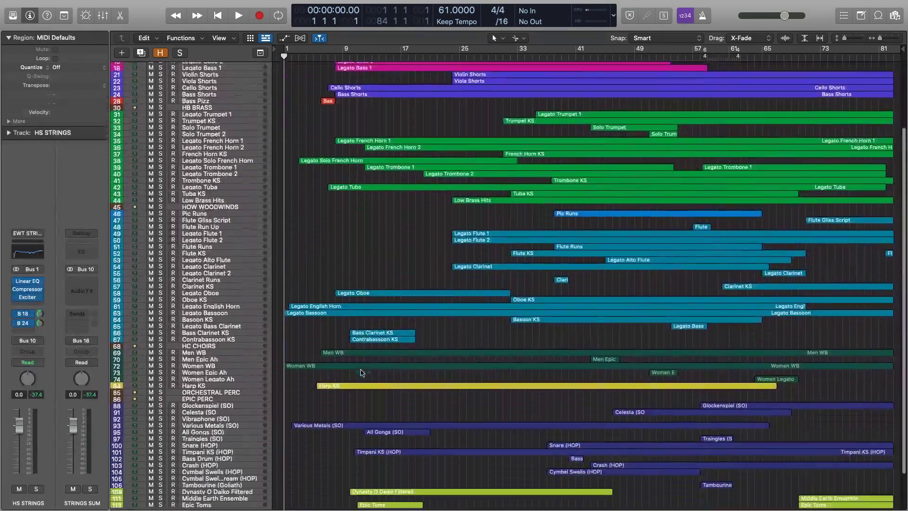
pyautogui.scroll(8, 364, 371)
# Enlarge the track rows and play the full arrangement from the start until bar 5
pyautogui.scroll(10, 347, 360)
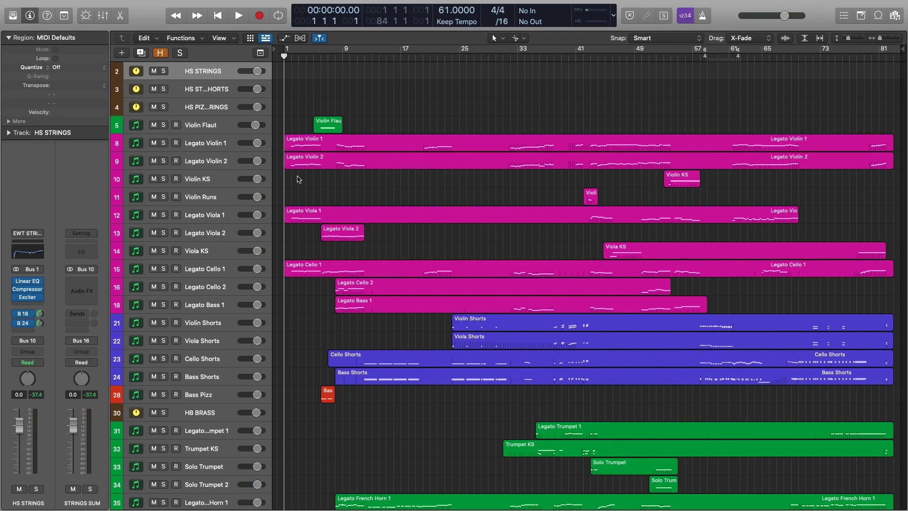
pyautogui.press('space')
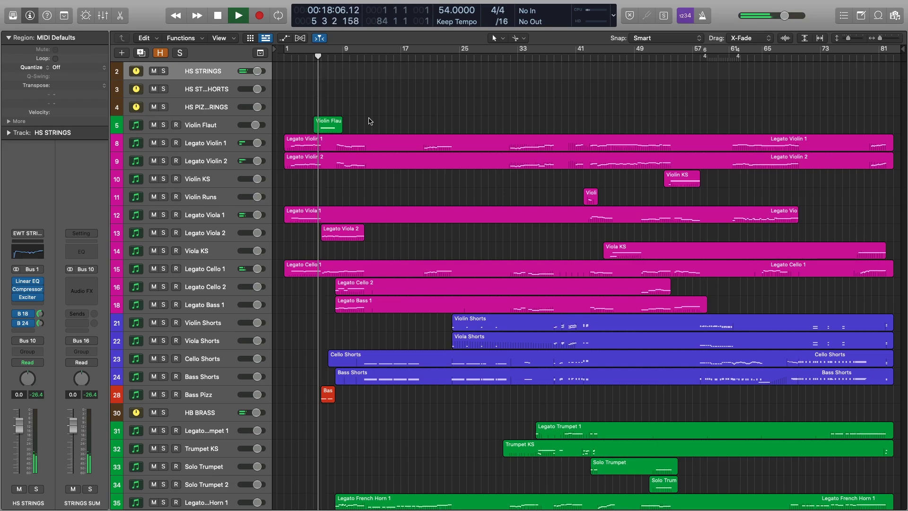
pyautogui.press('space')
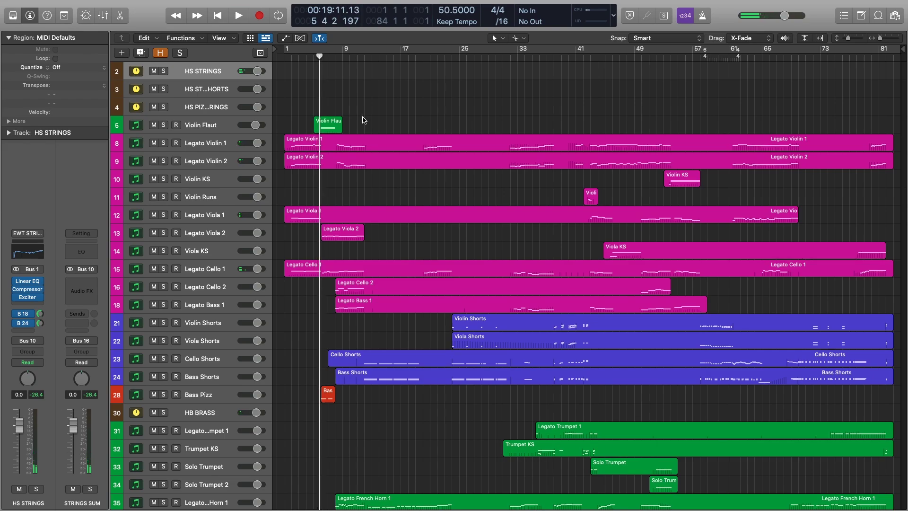
# Open the opening Legato Violin 1, Legato Violin 2, Legato Viola 1 and Legato Cello 1 regions together in the Piano Roll
pyautogui.press('super+Right')
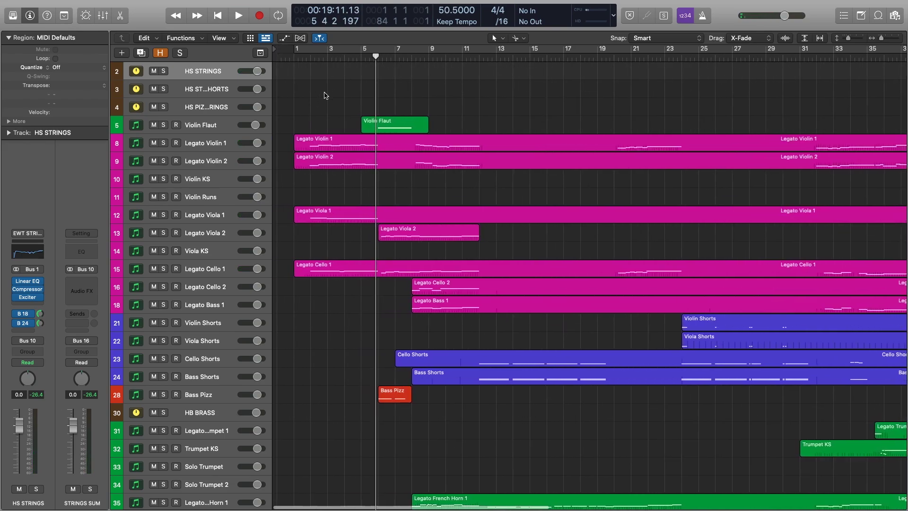
pyautogui.moveTo(324, 92); pyautogui.dragTo(307, 279)
pyautogui.press('p')
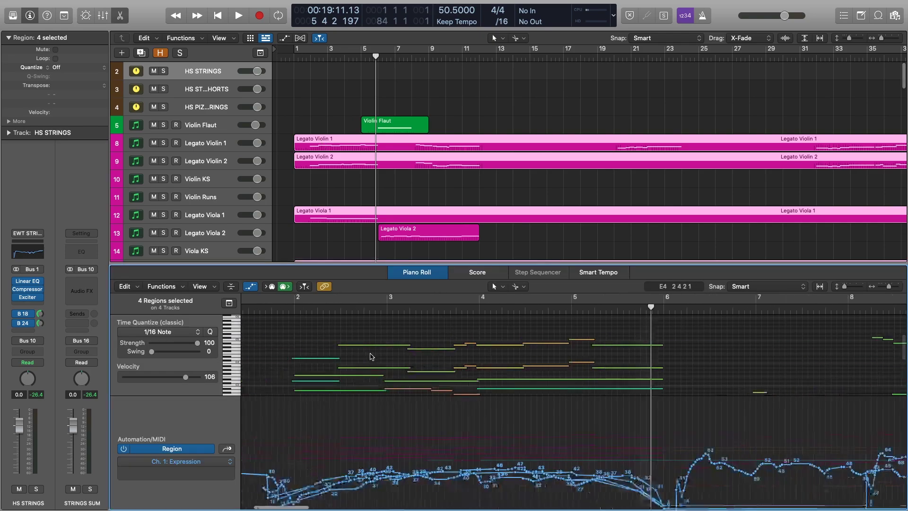
pyautogui.hscroll(2, 371, 358)
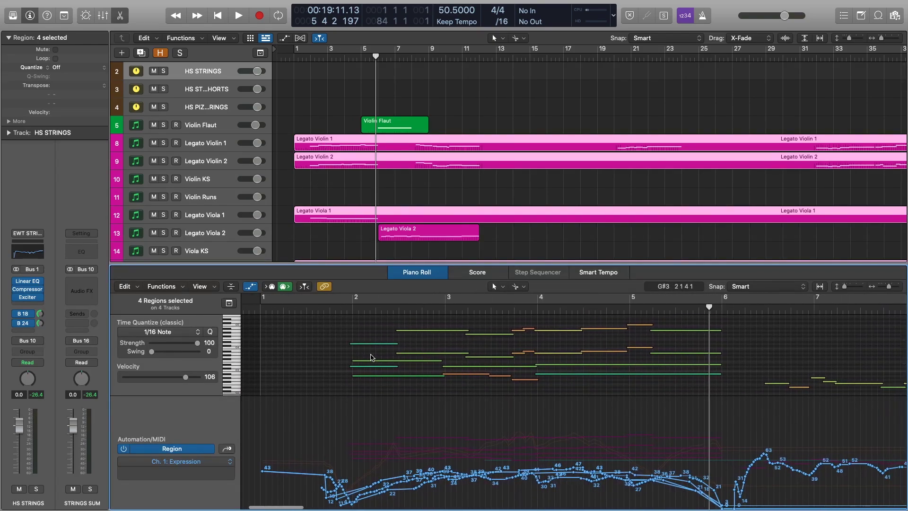
# Cycle the four string regions' controller display in the Piano Roll from Expression to Modulation
pyautogui.click(227, 448)
pyautogui.click(227, 448)
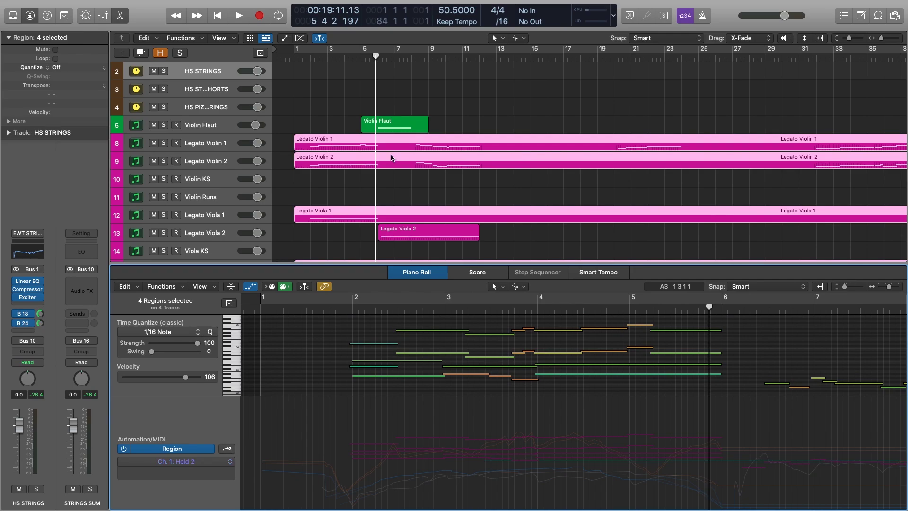
pyautogui.scroll(-3, 390, 158)
pyautogui.click(226, 448)
pyautogui.click(226, 448)
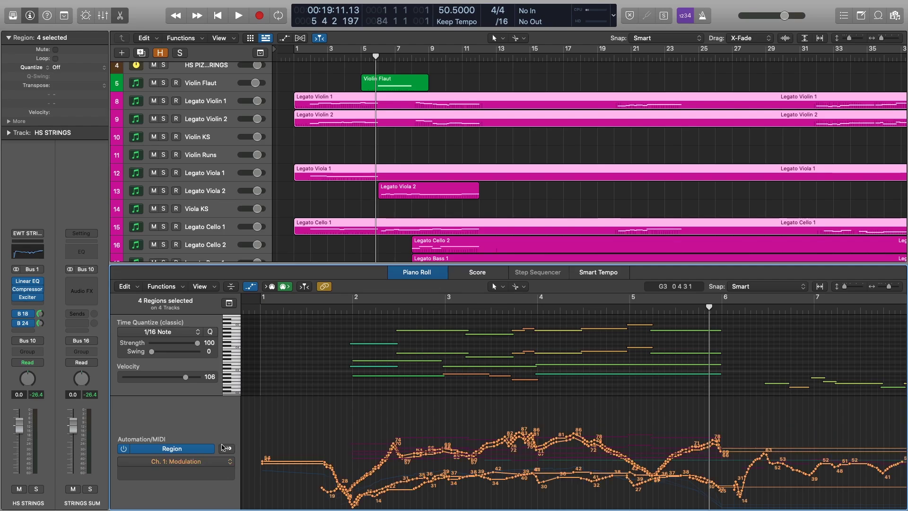
# Place the playhead just before bar 2 and solo the HS STRINGS, HS STRING SHORTS, HS PIZZ STRINGS and Violin Flaut tracks
pyautogui.click(341, 311)
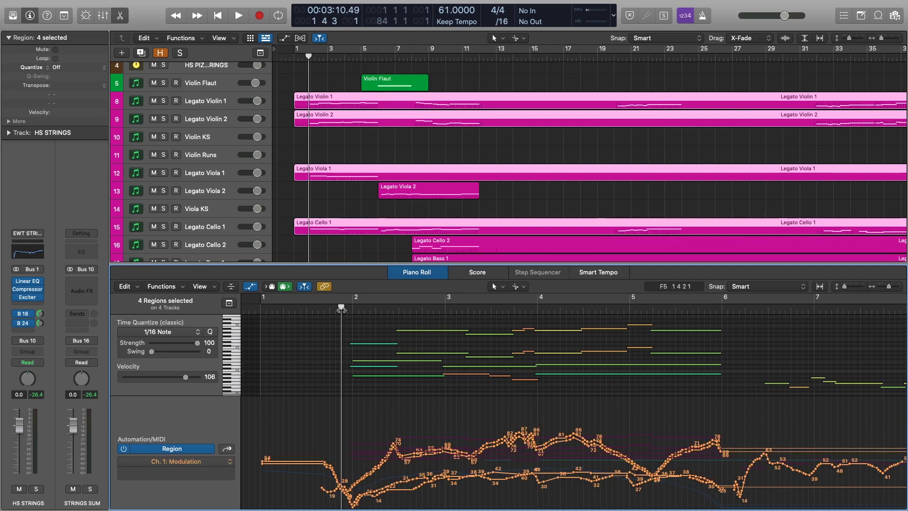
pyautogui.scroll(3, 203, 94)
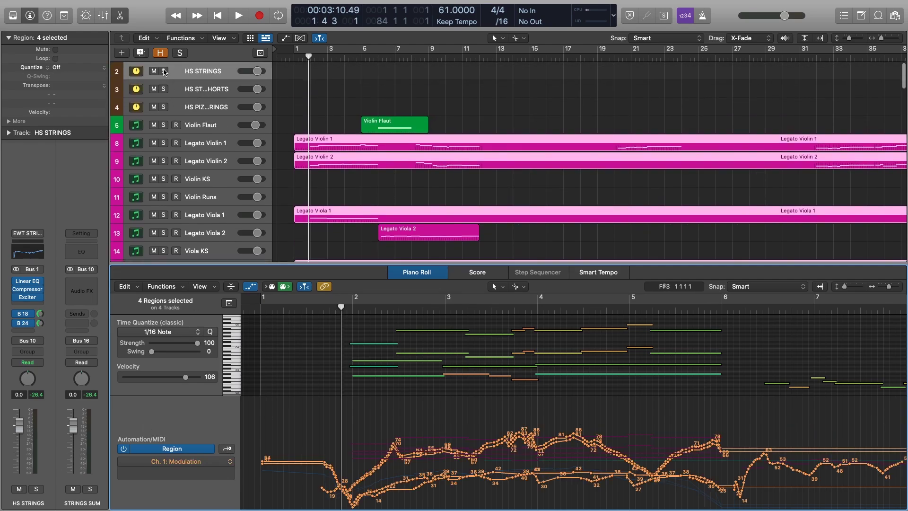
pyautogui.click(164, 89)
pyautogui.click(163, 107)
pyautogui.click(162, 125)
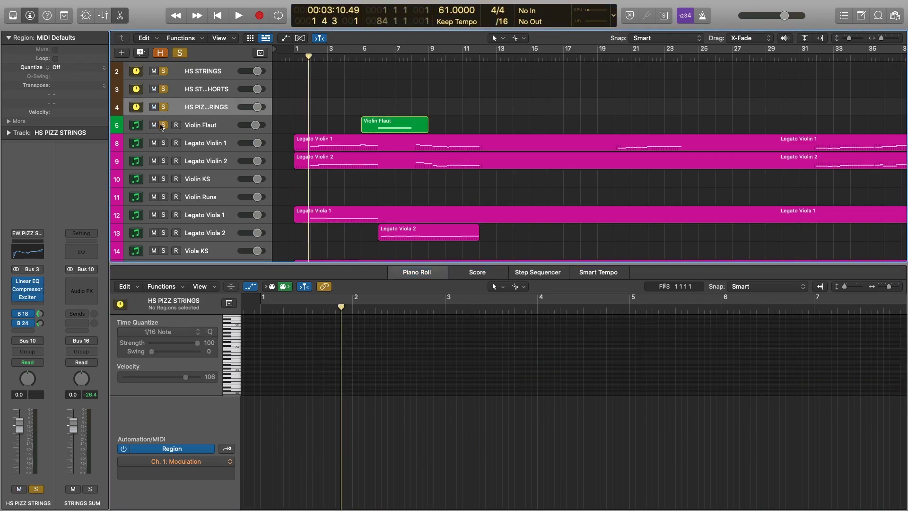
# Reselect the first regions of Legato Violin 1, Violin 2, Viola 1 and Cello 1 and play the soloed strings until bar 5
pyautogui.moveTo(345, 81); pyautogui.dragTo(333, 222)
pyautogui.scroll(-2, 319, 94)
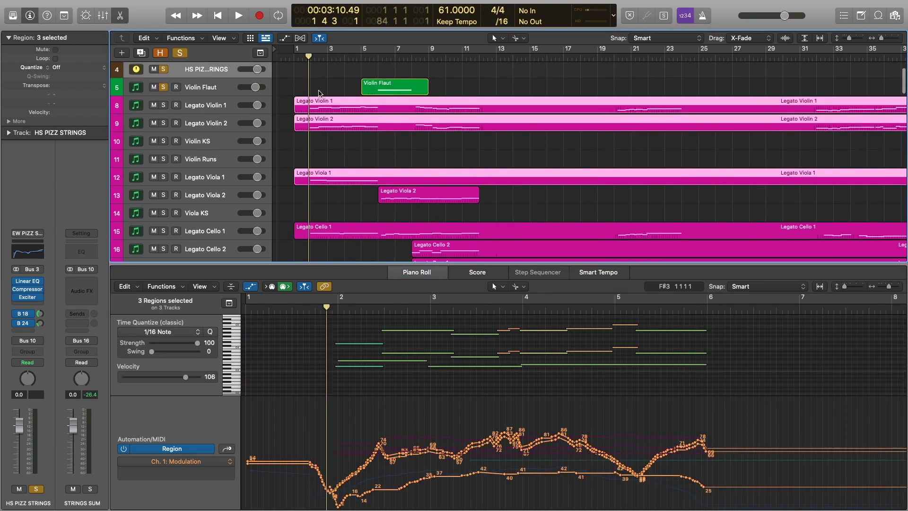
pyautogui.keyDown('shift'); pyautogui.click(326, 231); pyautogui.keyUp('shift')
pyautogui.click(368, 332)
pyautogui.press('space')
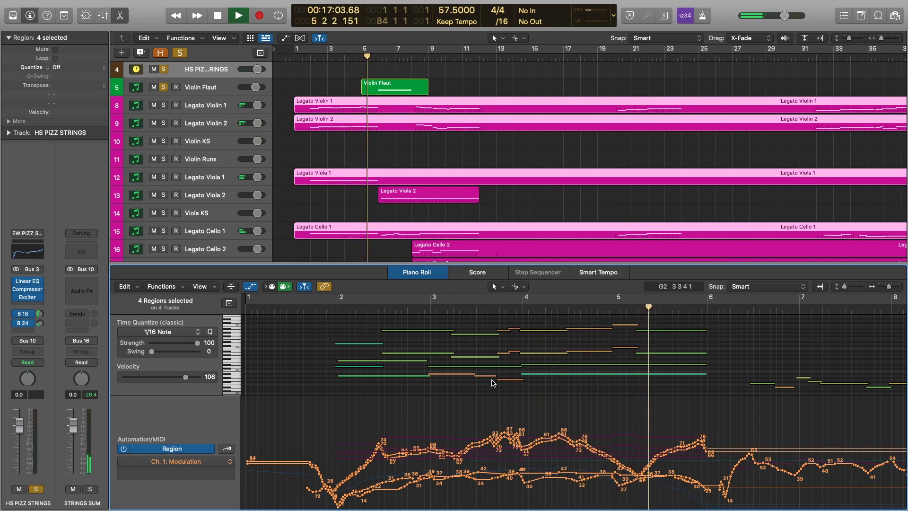
pyautogui.press('space')
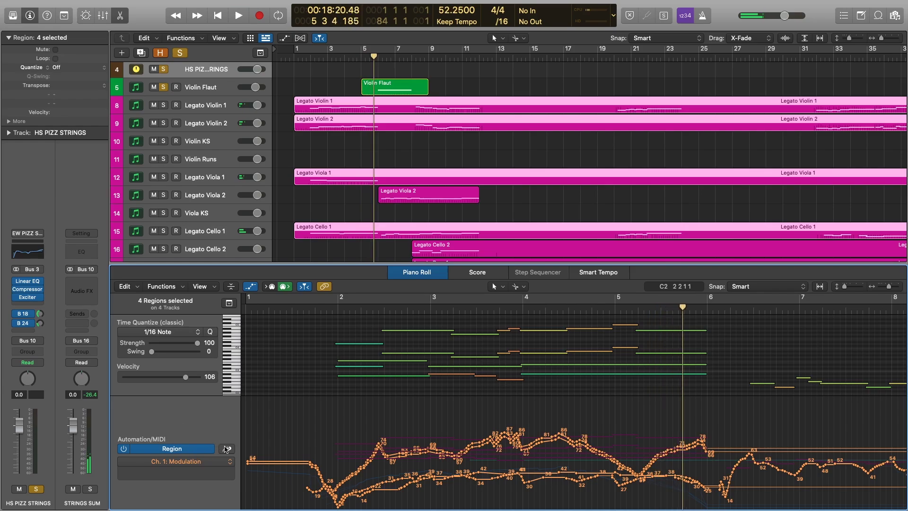
# Examine the string regions' Expression curves in the Piano Roll and return the display to Modulation
pyautogui.click(227, 448)
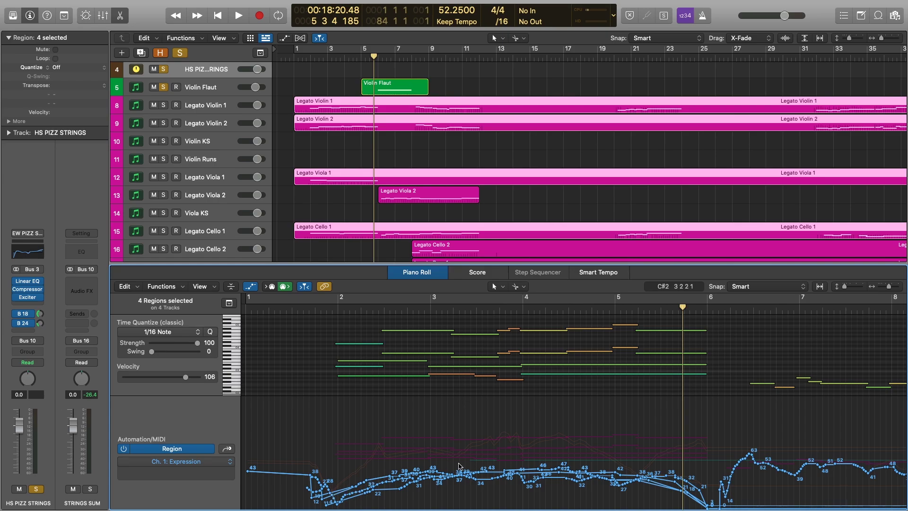
pyautogui.click(227, 449)
pyautogui.click(226, 449)
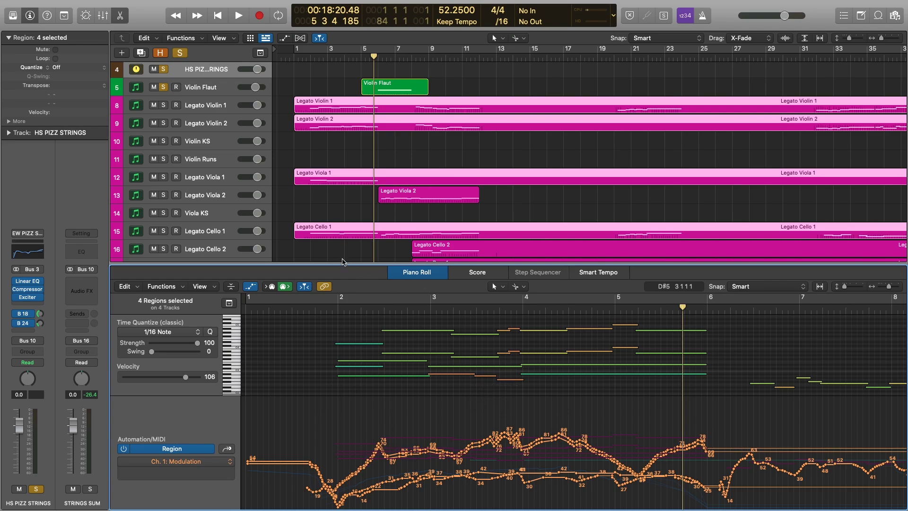
# Close the Piano Roll and solo the HB BRASS bus that the Legato Solo French Horn track feeds
pyautogui.moveTo(341, 263); pyautogui.dragTo(341, 506)
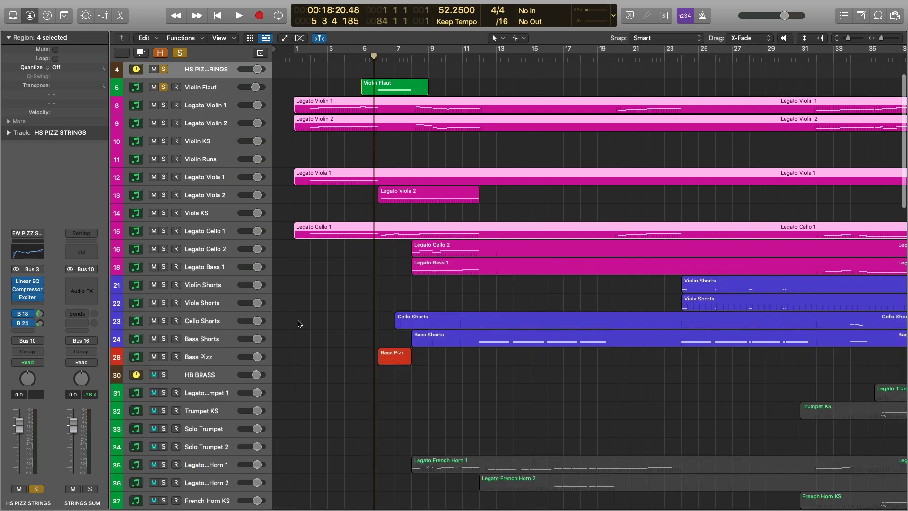
pyautogui.scroll(-10, 317, 320)
pyautogui.click(295, 306)
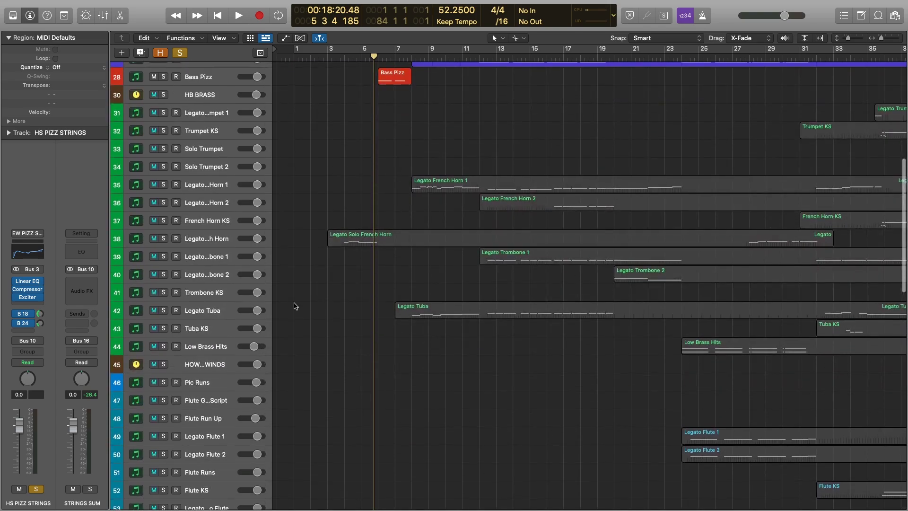
pyautogui.click(207, 239)
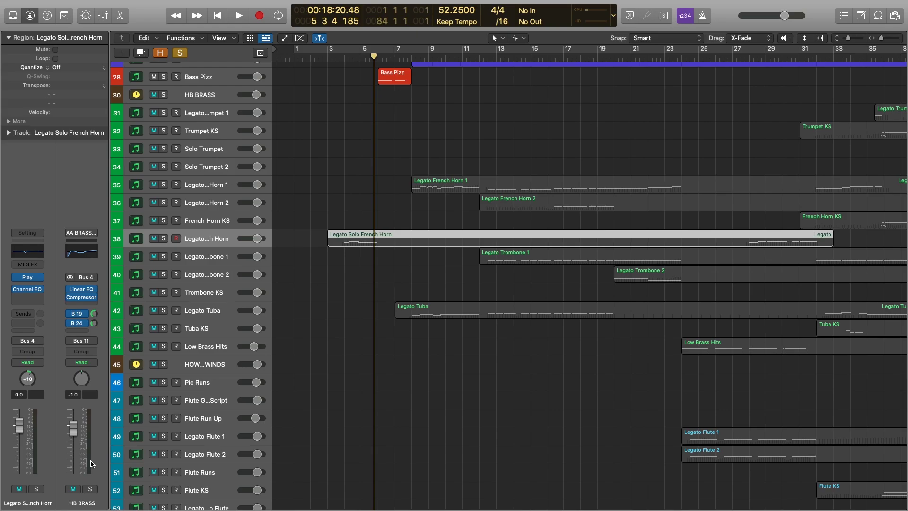
pyautogui.click(89, 489)
# Return the playhead to the project start and open the Legato Solo French Horn region in the Piano Roll
pyautogui.scroll(3, 349, 257)
pyautogui.click(350, 256)
pyautogui.scroll(-1, 350, 257)
pyautogui.press('Return')
pyautogui.click(382, 301)
pyautogui.click(403, 284)
pyautogui.click(382, 301)
pyautogui.doubleClick(382, 301)
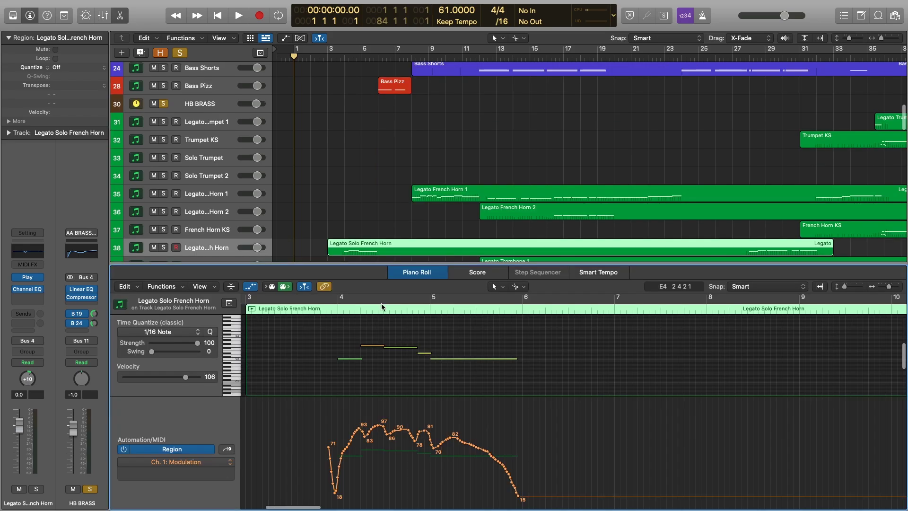
# Play the soloed Legato Solo French Horn to bar 5 while viewing its Expression and Note Velocity, returning the display to Modulation
pyautogui.press('space')
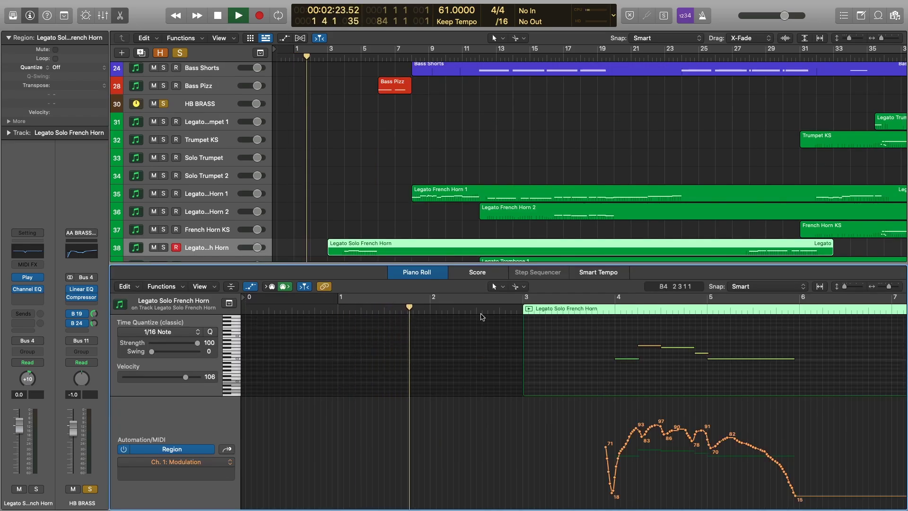
pyautogui.hscroll(3, 479, 361)
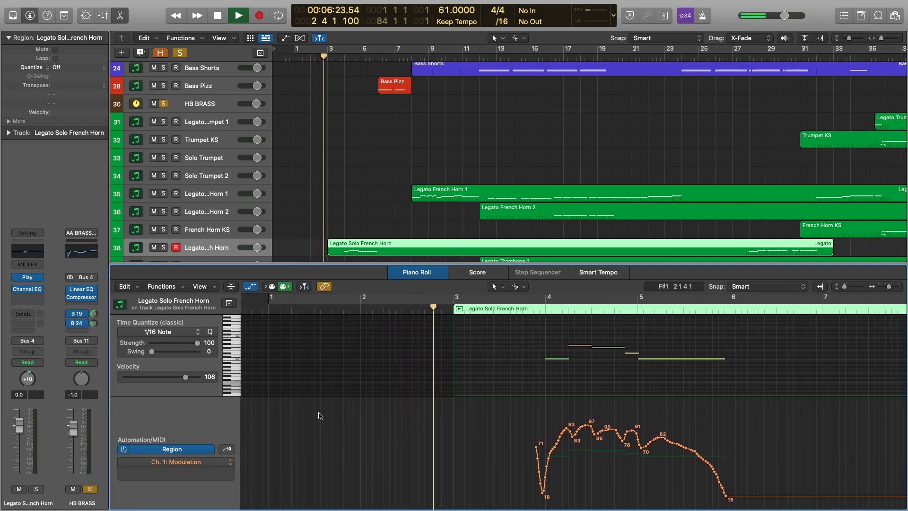
pyautogui.click(227, 449)
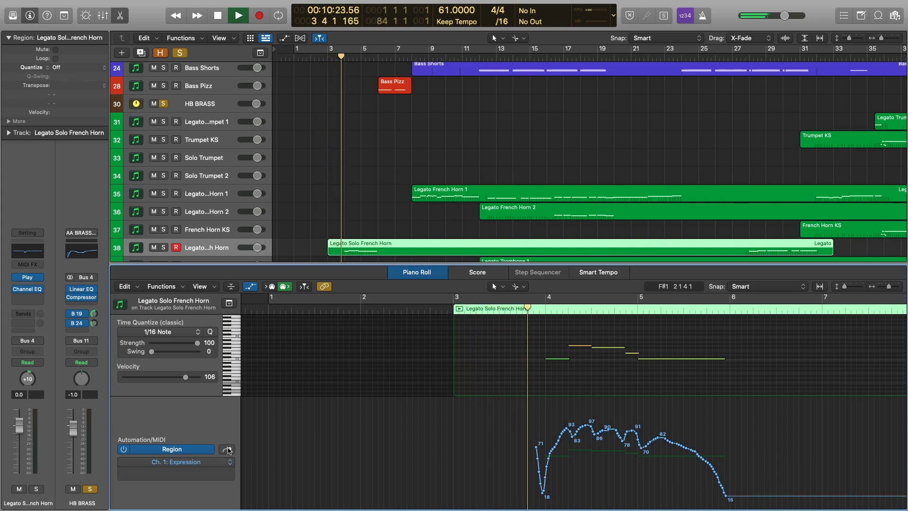
pyautogui.click(227, 449)
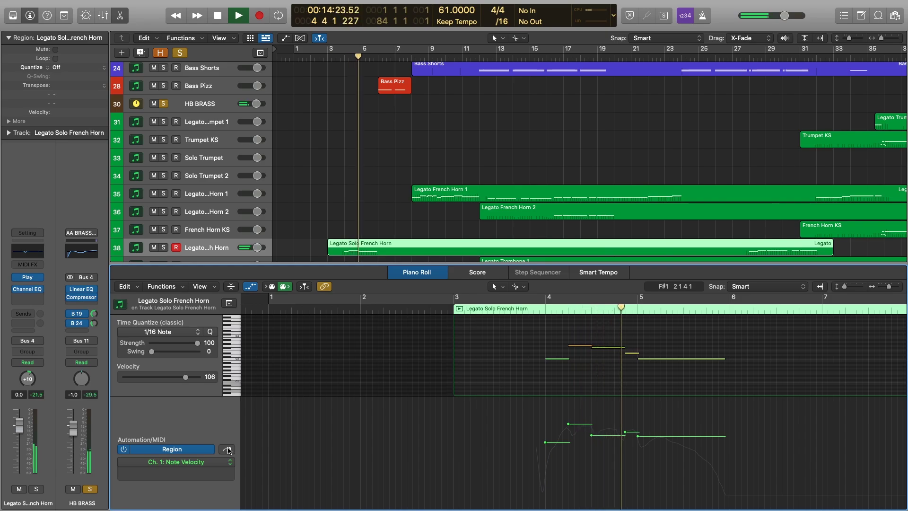
pyautogui.click(228, 449)
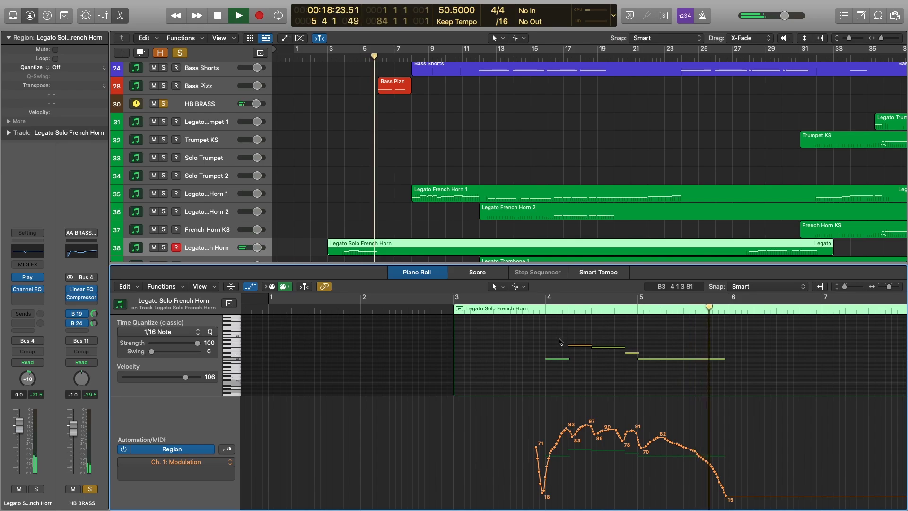
pyautogui.press('space')
# Solo the woodwinds bus fed by Legato English Horn and show the Legato English Horn and Legato Bassoon regions together in the Piano Roll
pyautogui.scroll(-4, 368, 126)
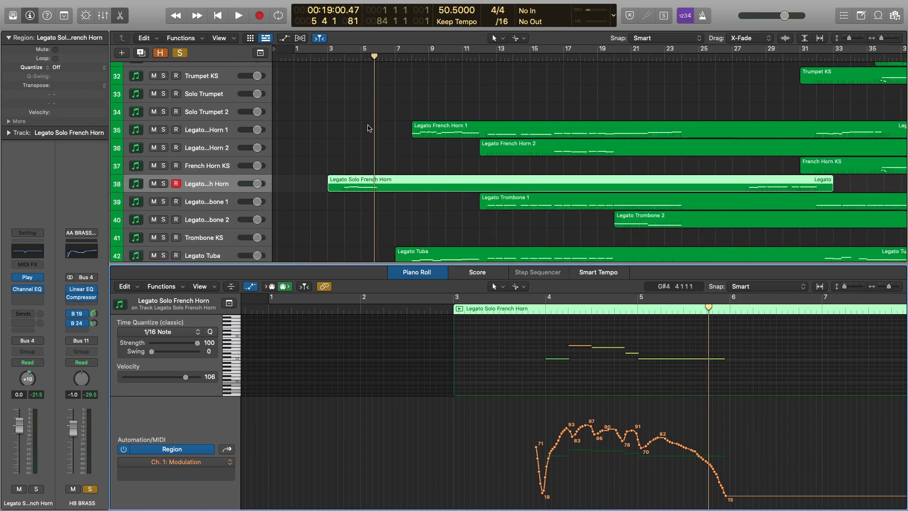
pyautogui.scroll(-2, 360, 130)
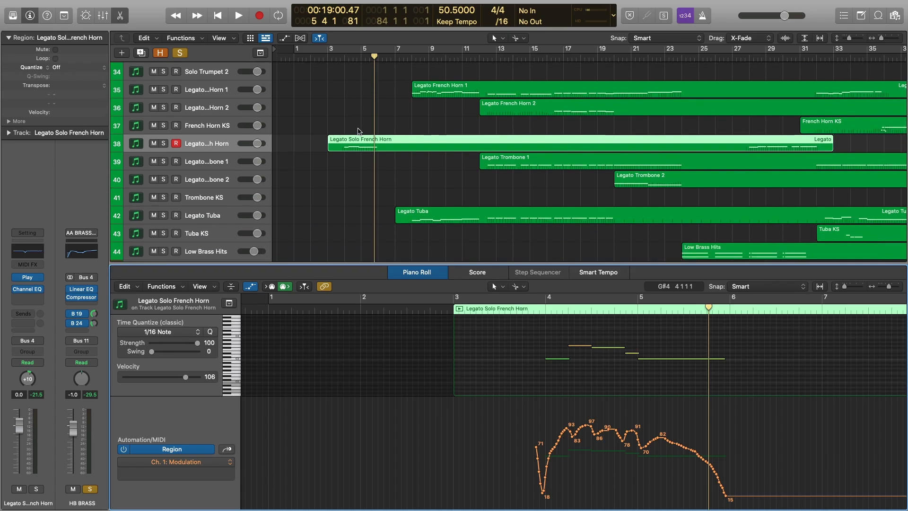
pyautogui.scroll(-9, 333, 162)
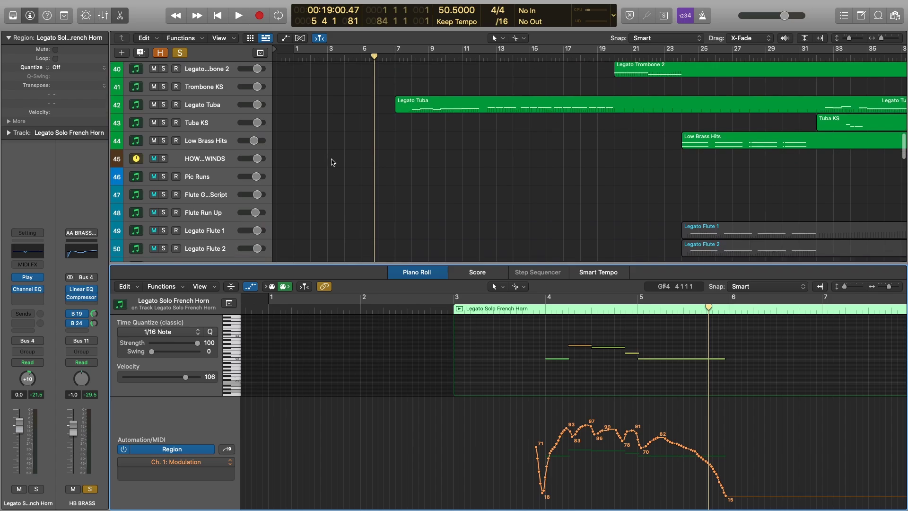
pyautogui.scroll(-10, 333, 163)
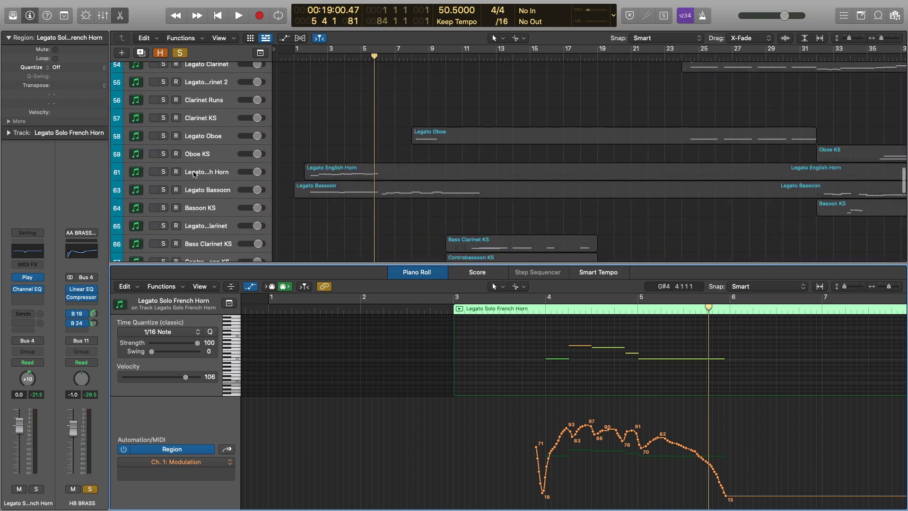
pyautogui.click(193, 173)
pyautogui.click(89, 489)
pyautogui.moveTo(315, 138); pyautogui.dragTo(337, 246)
pyautogui.scroll(2, 404, 386)
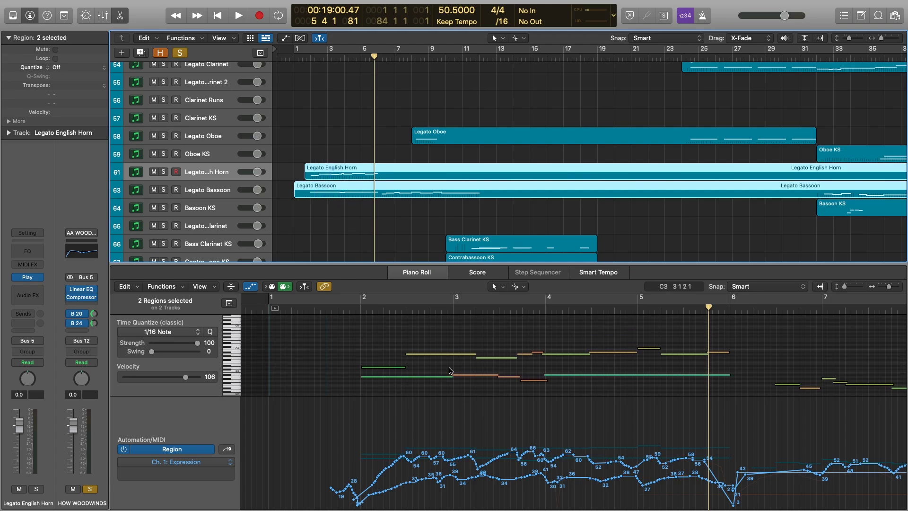
# Play the soloed English horn and bassoon from bar 2 to the end of bar 5
pyautogui.click(355, 309)
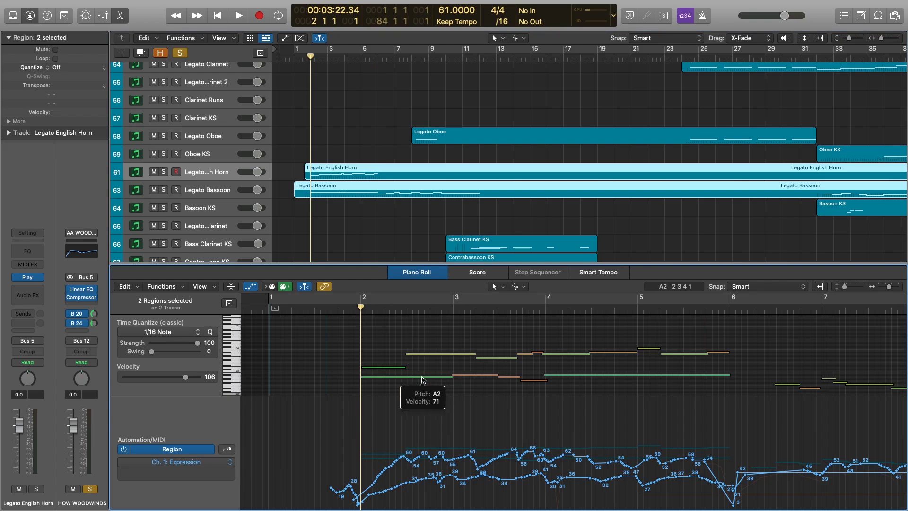
pyautogui.scroll(-4, 344, 214)
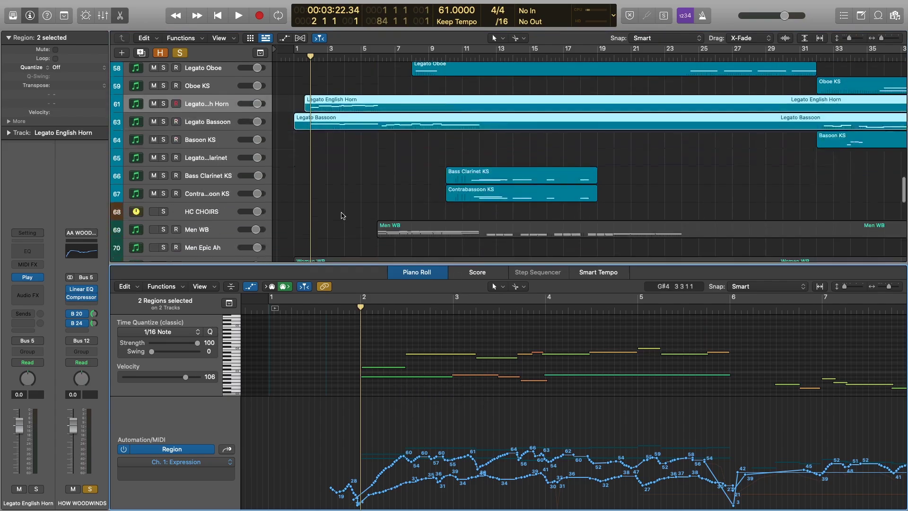
pyautogui.scroll(3, 343, 215)
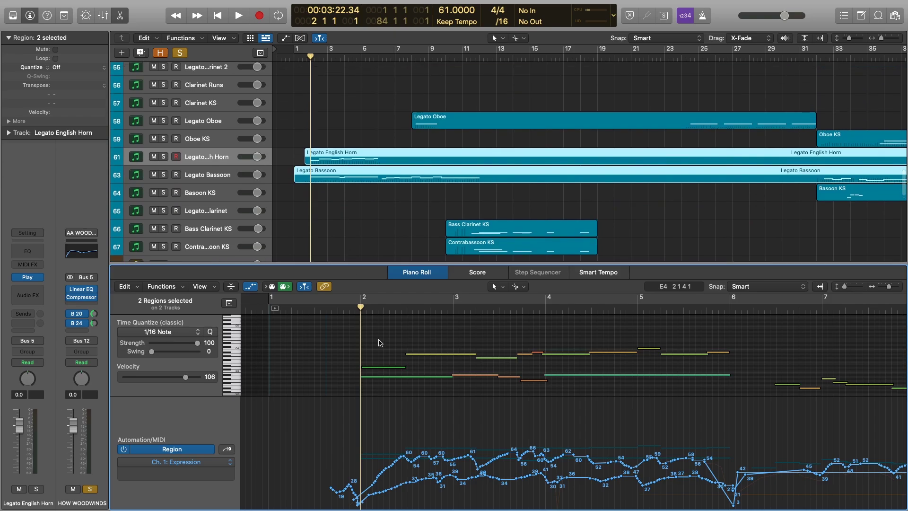
pyautogui.press('space')
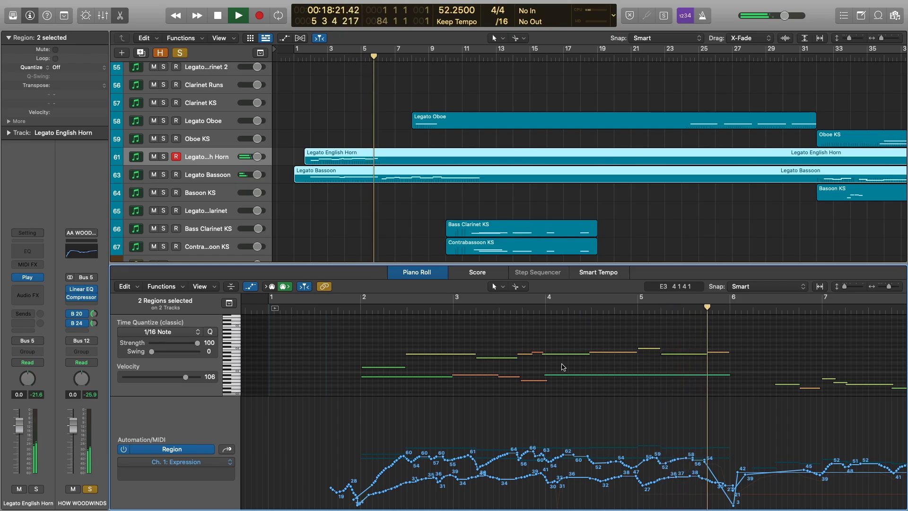
pyautogui.press('space')
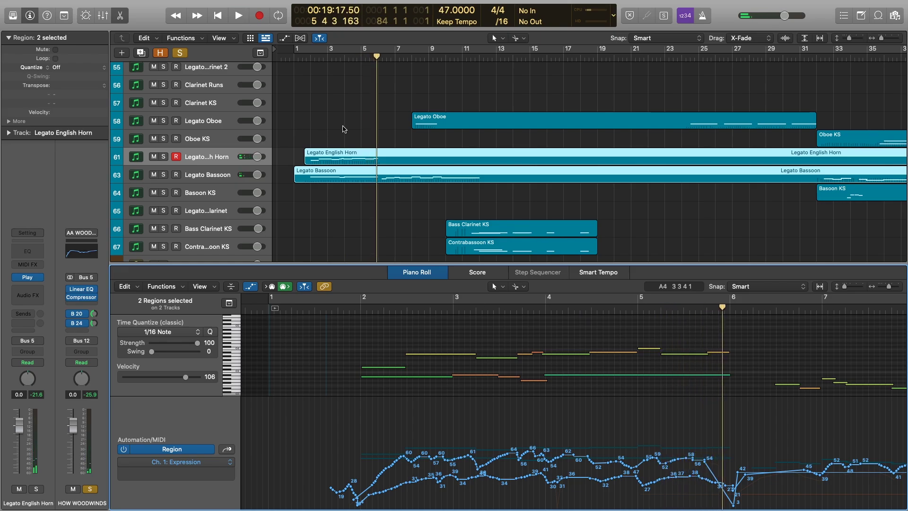
# Solo the HC CHOIRS bus, show the Women WB region in the Piano Roll and place the playhead at bar 2
pyautogui.scroll(-8, 343, 129)
pyautogui.click(191, 172)
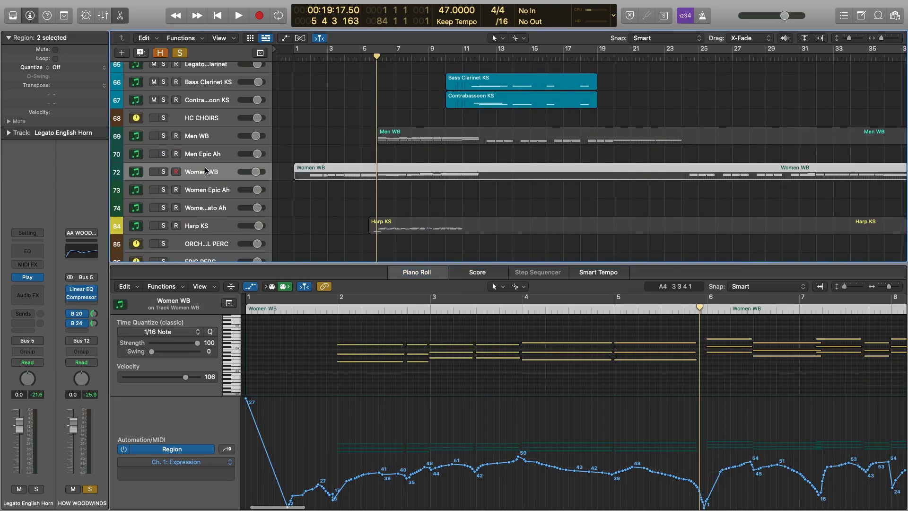
pyautogui.moveTo(322, 120); pyautogui.dragTo(351, 236)
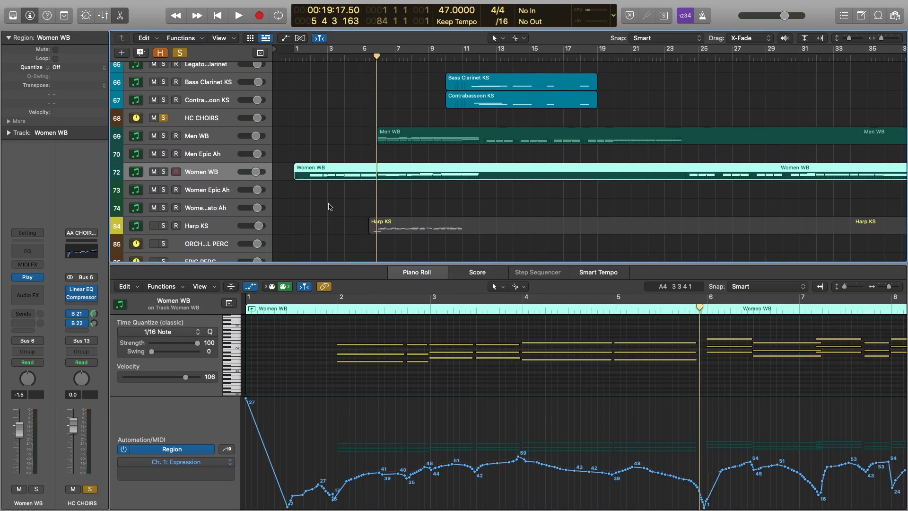
pyautogui.press('super+Left')
pyautogui.click(377, 308)
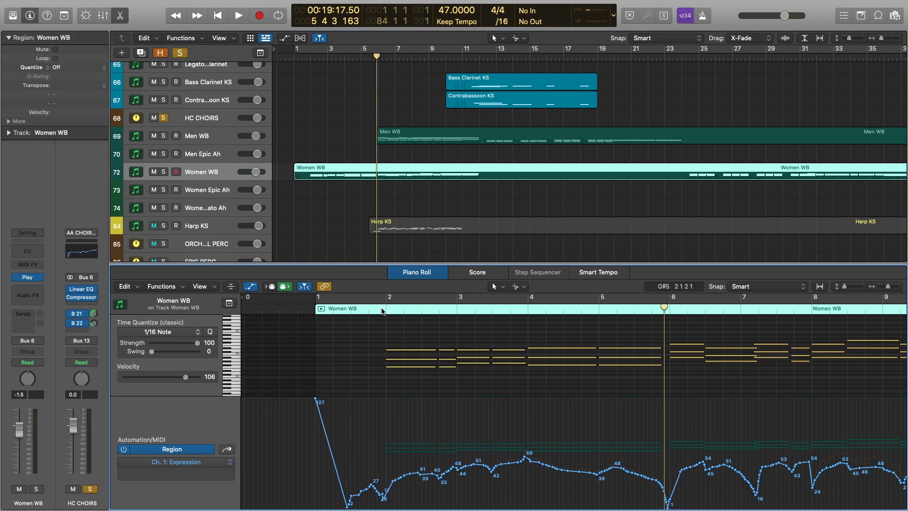
# Open the Women WB track's Play instrument, examine the choir text in its player view and close the plug-in window
pyautogui.click(28, 277)
pyautogui.moveTo(520, 134); pyautogui.dragTo(527, 90)
pyautogui.click(317, 142)
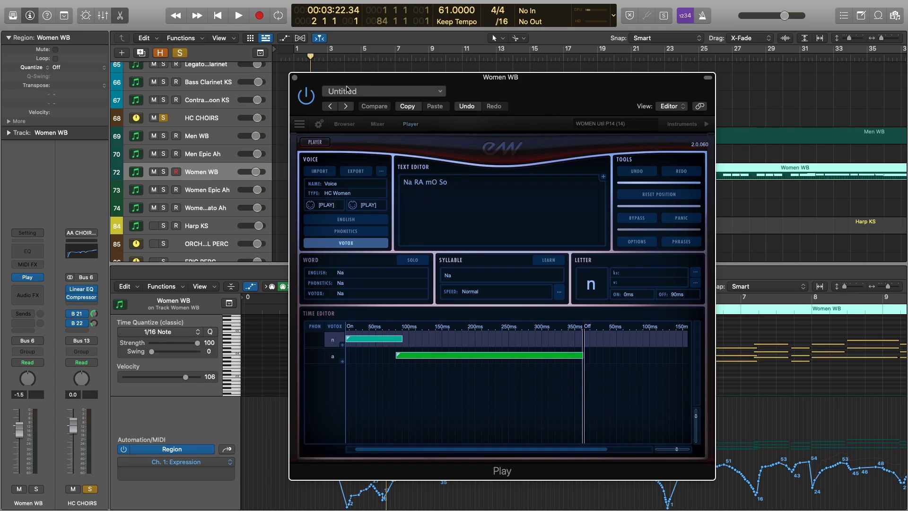
pyautogui.press('super+w')
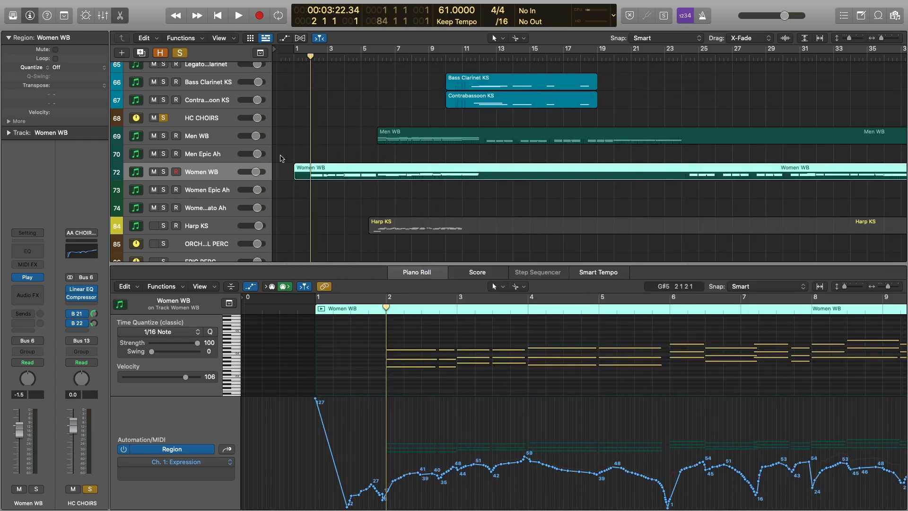
# Play the soloed women's choir from bar 2 until late in bar 5
pyautogui.click(371, 320)
pyautogui.press('space')
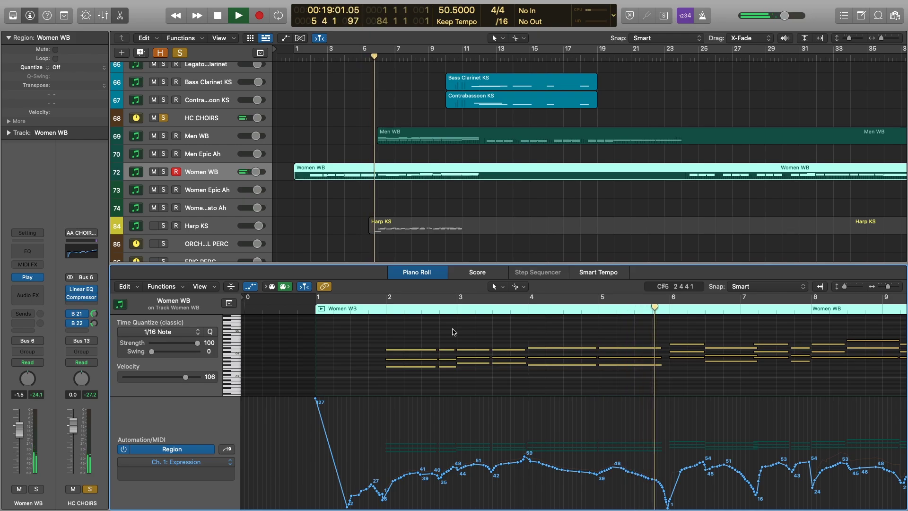
pyautogui.press('space')
# Solo the orchestral percussion and EPIC PERC buses in addition to the choirs
pyautogui.scroll(-5, 324, 123)
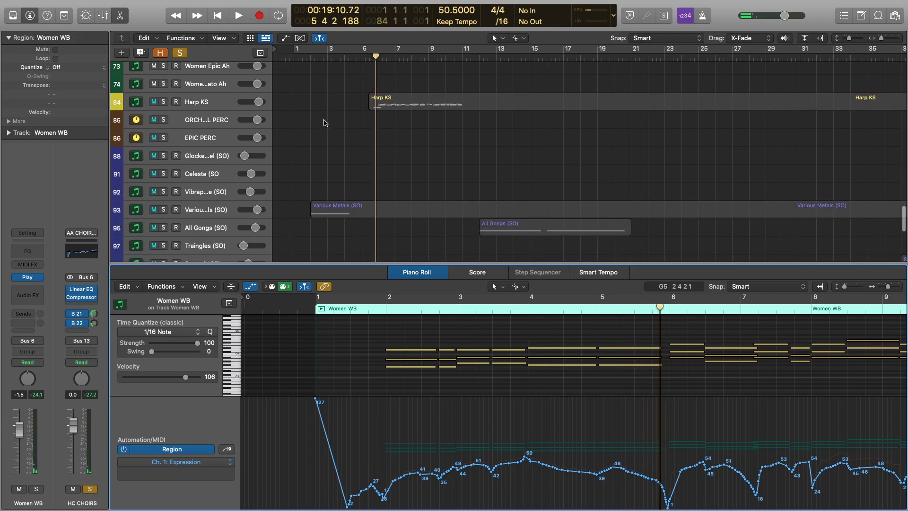
pyautogui.click(163, 121)
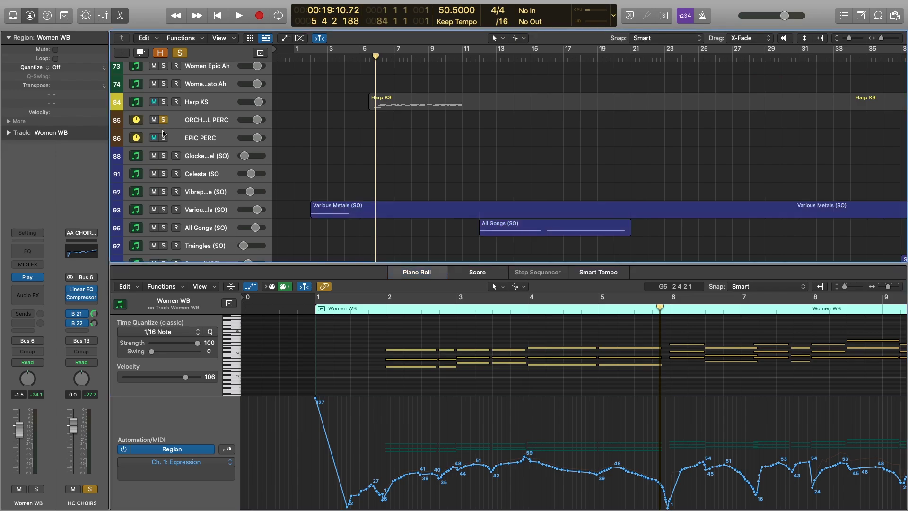
pyautogui.scroll(-5, 324, 167)
pyautogui.scroll(5, 323, 167)
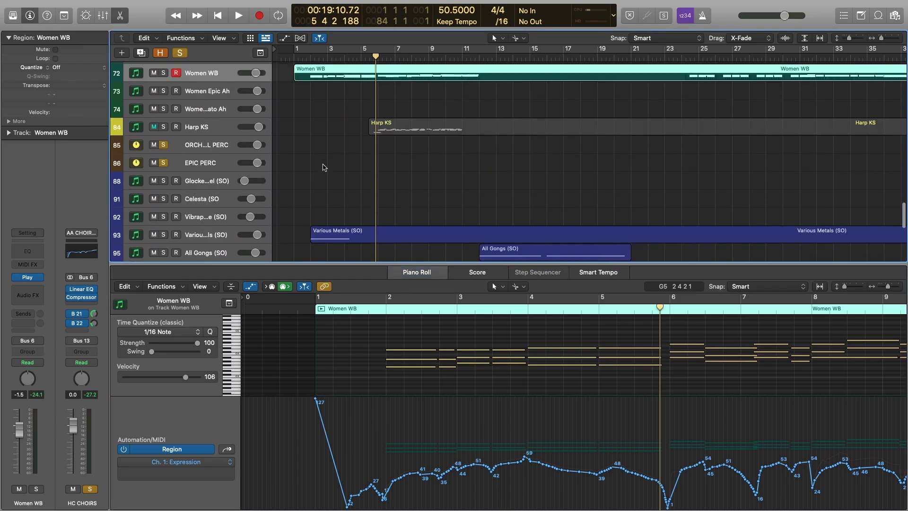
# Show the Various Metals (SO) region in the Piano Roll and play the soloed groups from bar 2 into bar 3
pyautogui.click(305, 56)
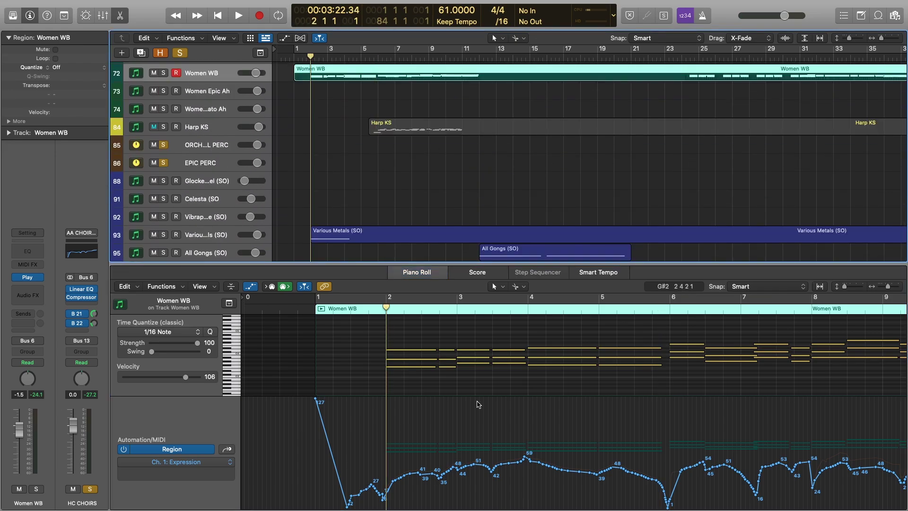
pyautogui.click(348, 249)
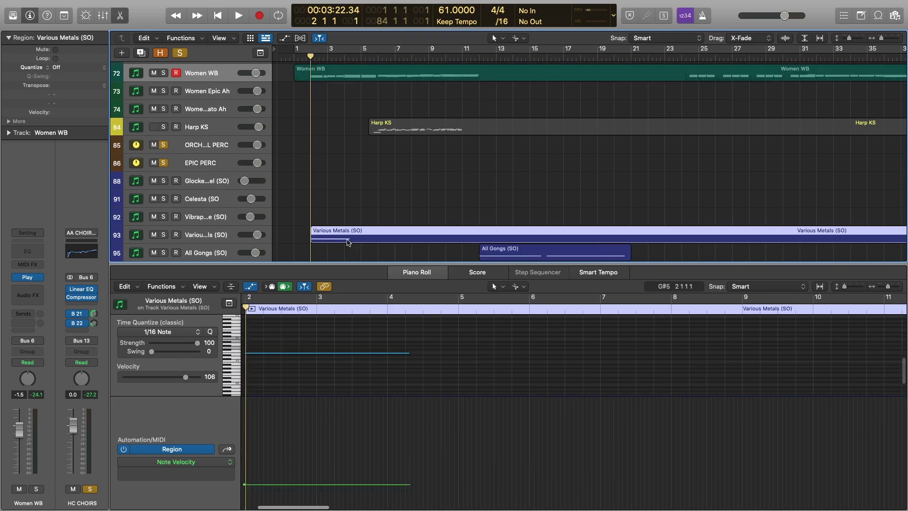
pyautogui.press('space')
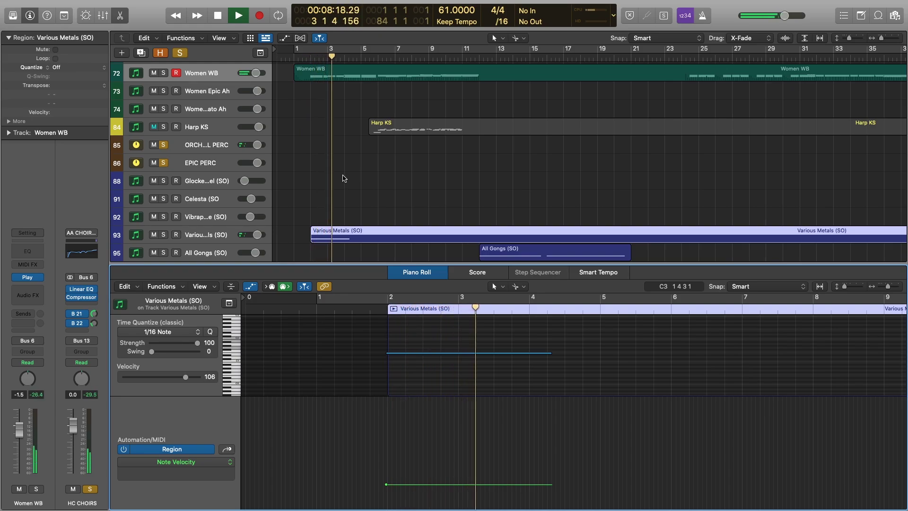
pyautogui.press('space')
# Close the Piano Roll, deselect the regions and clear the solos from the percussion, choir, woodwind, brass and string buses
pyautogui.press('e')
pyautogui.click(305, 202)
pyautogui.click(164, 148)
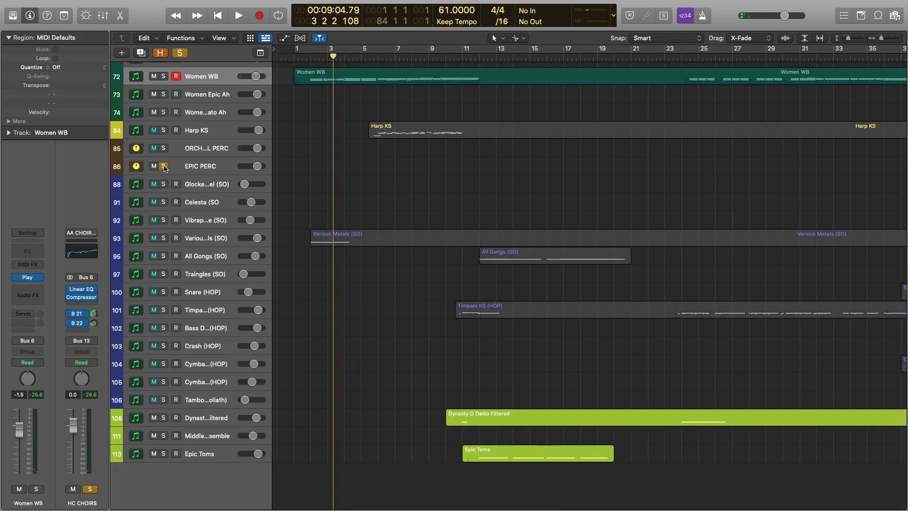
pyautogui.scroll(15, 356, 174)
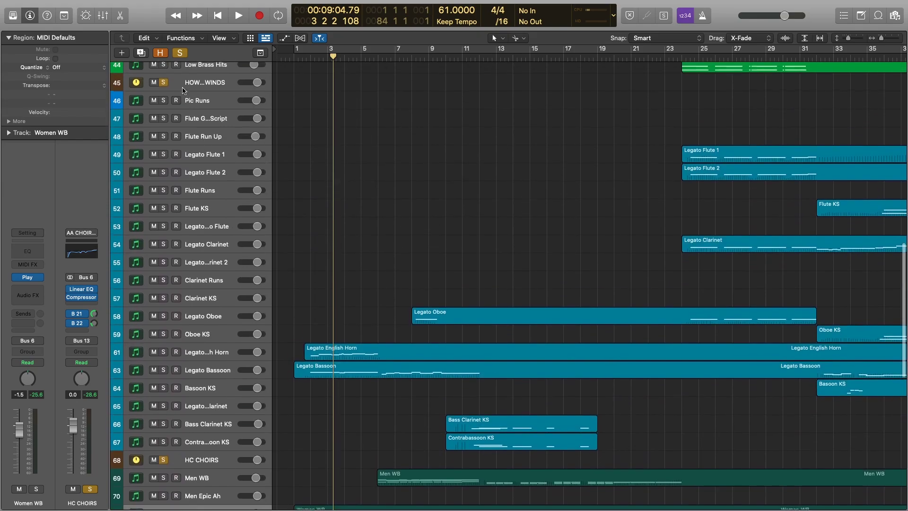
pyautogui.scroll(20, 362, 167)
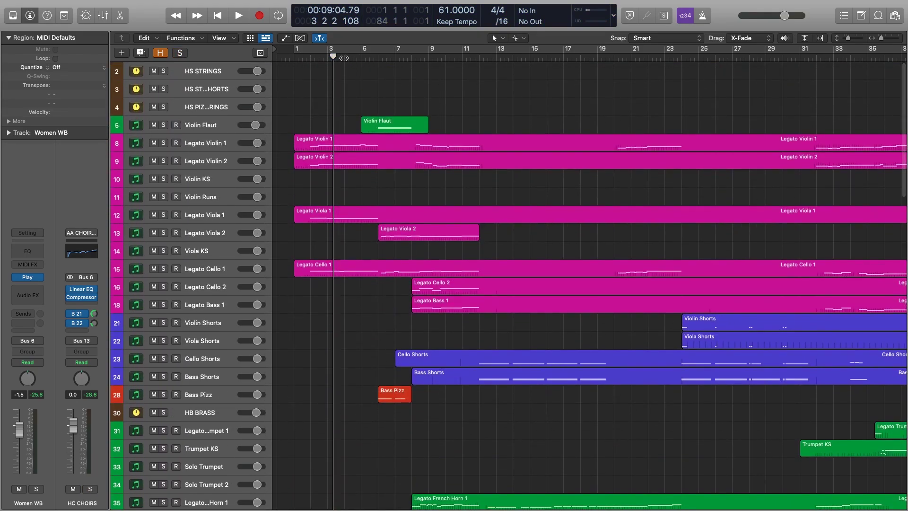
# Move the playhead to bar 3, beat 4 and play the full arrangement until the end of bar 11
pyautogui.click(344, 57)
pyautogui.click(339, 58)
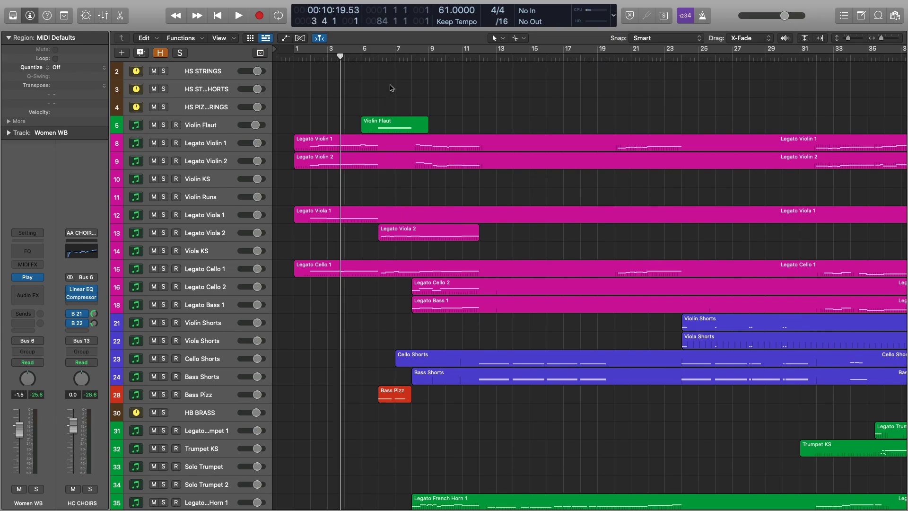
pyautogui.press('space')
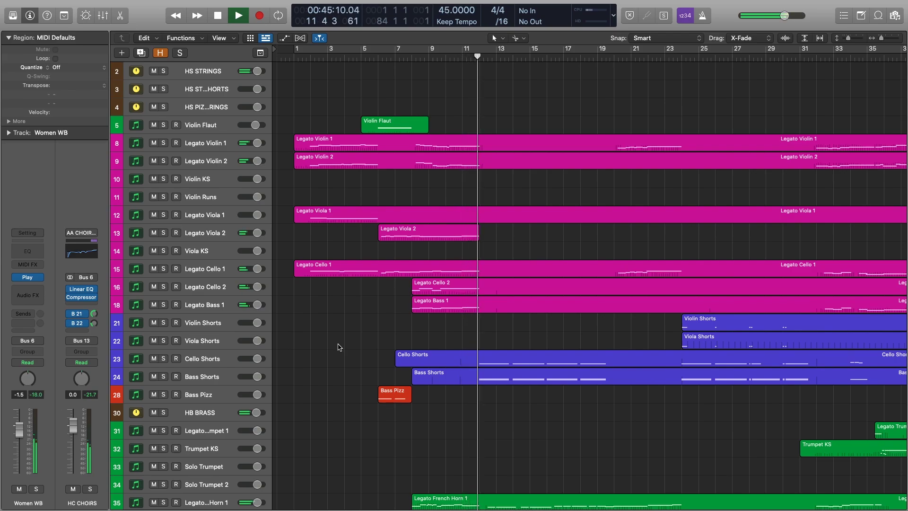
pyautogui.press('space')
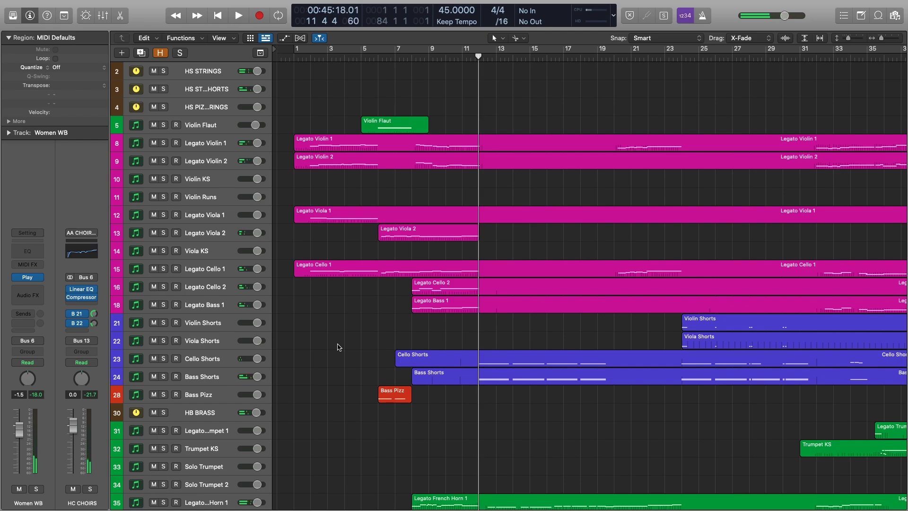
# Move the playhead to bar 6 and show the Violin Flaut and the legato violin, Viola 2, cello and bass regions in the Piano Roll
pyautogui.click(377, 56)
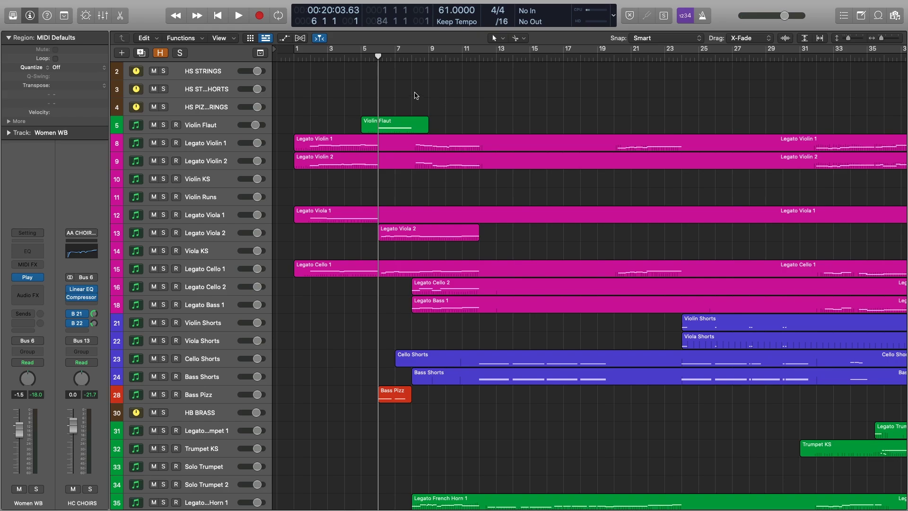
pyautogui.moveTo(414, 95); pyautogui.dragTo(467, 176)
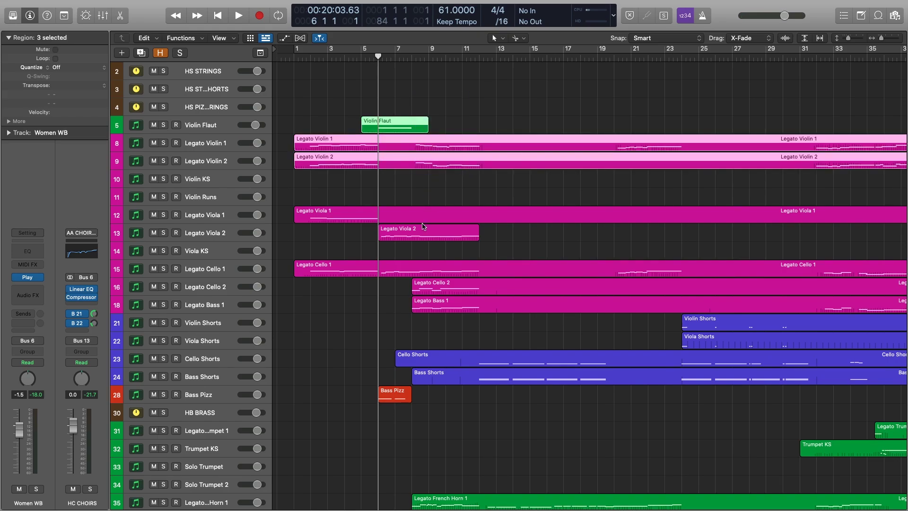
pyautogui.moveTo(427, 272); pyautogui.dragTo(444, 312)
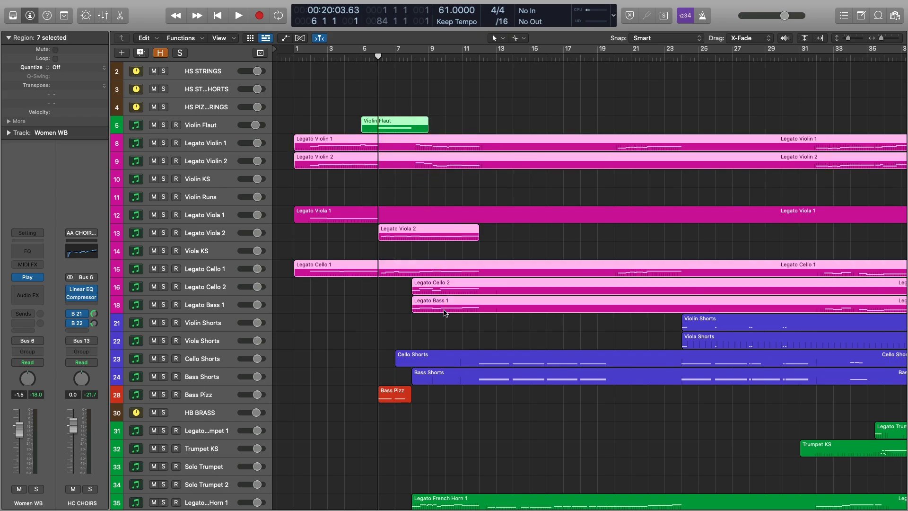
pyautogui.doubleClick(439, 274)
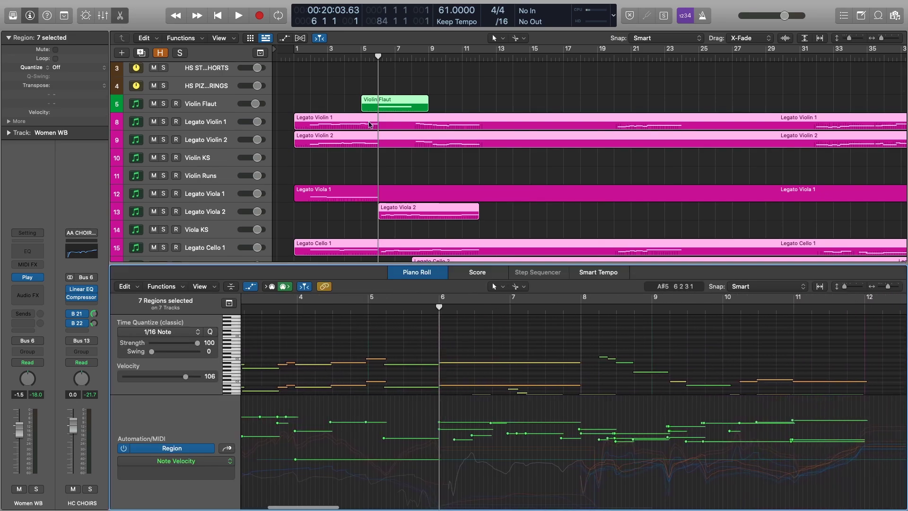
# Inspect the Play instrument loaded on the Violin Flaut track and close its window
pyautogui.click(322, 98)
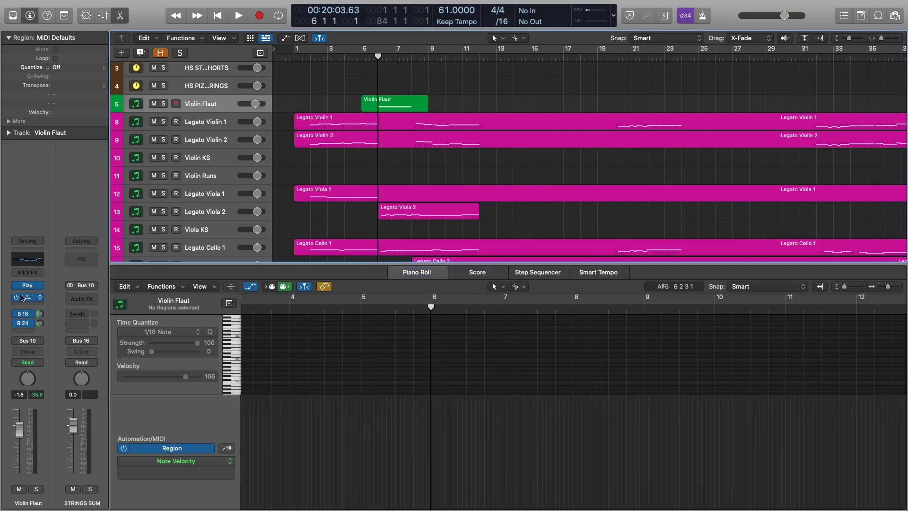
pyautogui.click(32, 287)
pyautogui.moveTo(568, 121); pyautogui.dragTo(518, 69)
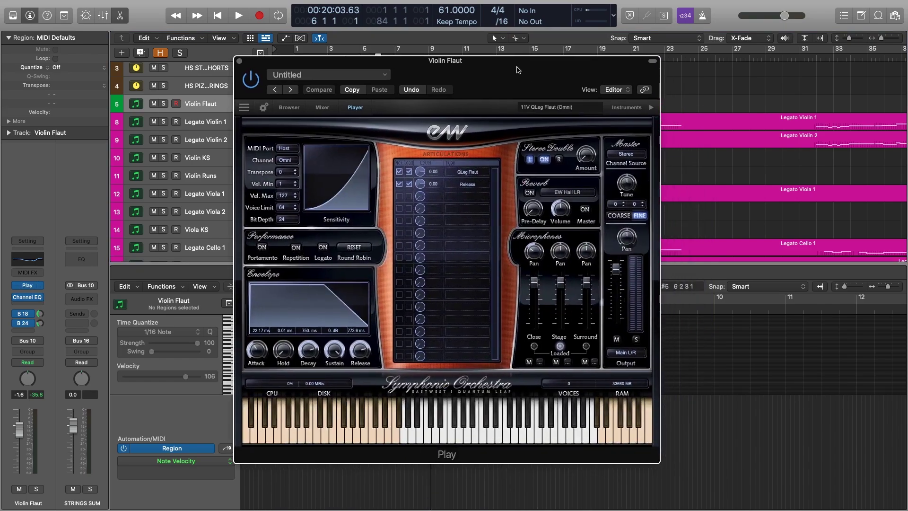
pyautogui.click(239, 62)
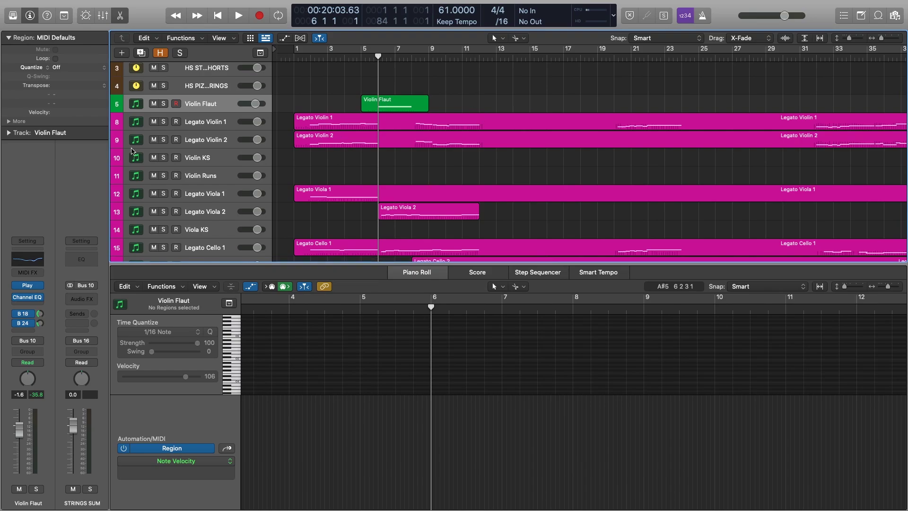
# Solo the HS STRINGS, string shorts and pizzicato strings buses together with the Violin Flaut track
pyautogui.scroll(2, 163, 68)
pyautogui.click(163, 89)
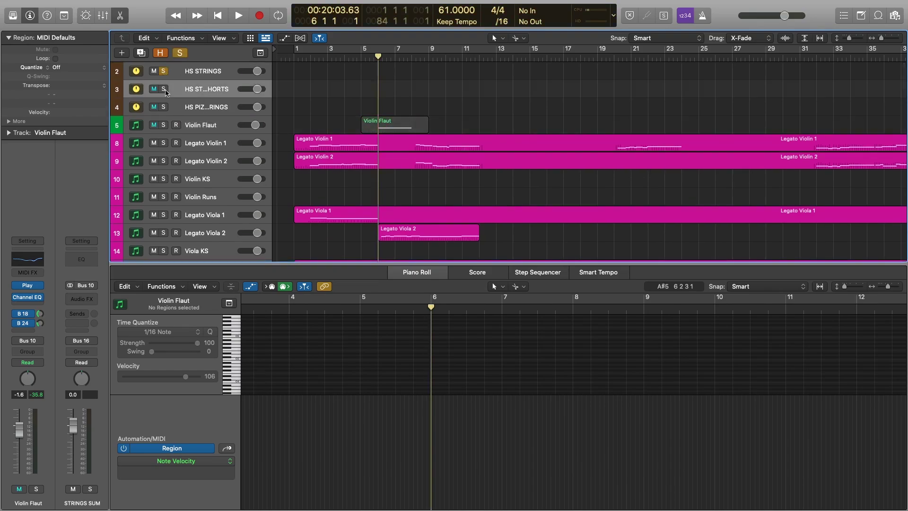
pyautogui.click(159, 126)
# Show the Violin Flaut region in the Piano Roll and select its two sustained notes
pyautogui.scroll(-2, 395, 123)
pyautogui.click(395, 100)
pyautogui.moveTo(490, 335); pyautogui.dragTo(474, 378)
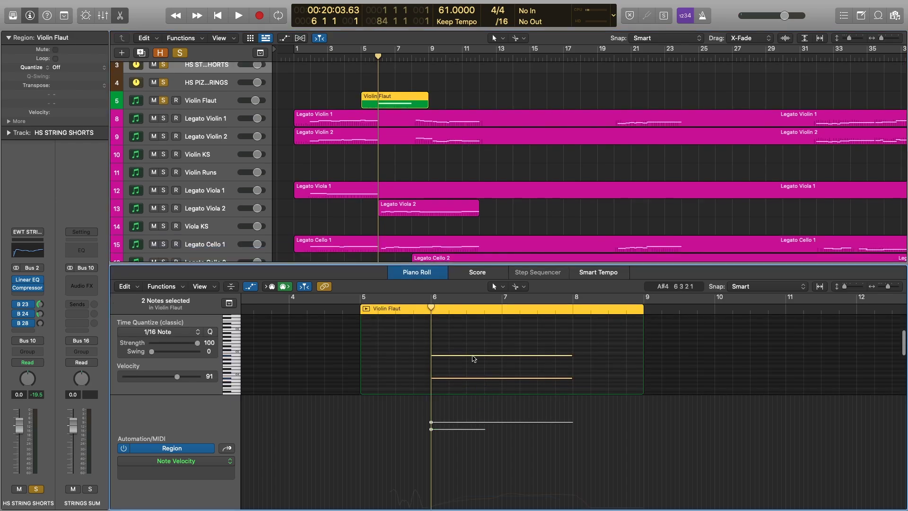
# Add the Legato Viola 2 and Legato Cello 1 regions to the Piano Roll view and examine their notes
pyautogui.scroll(-2, 421, 185)
pyautogui.keyDown('shift'); pyautogui.click(419, 182); pyautogui.keyUp('shift')
pyautogui.scroll(-3, 420, 182)
pyautogui.keyDown('shift'); pyautogui.click(417, 186); pyautogui.keyUp('shift')
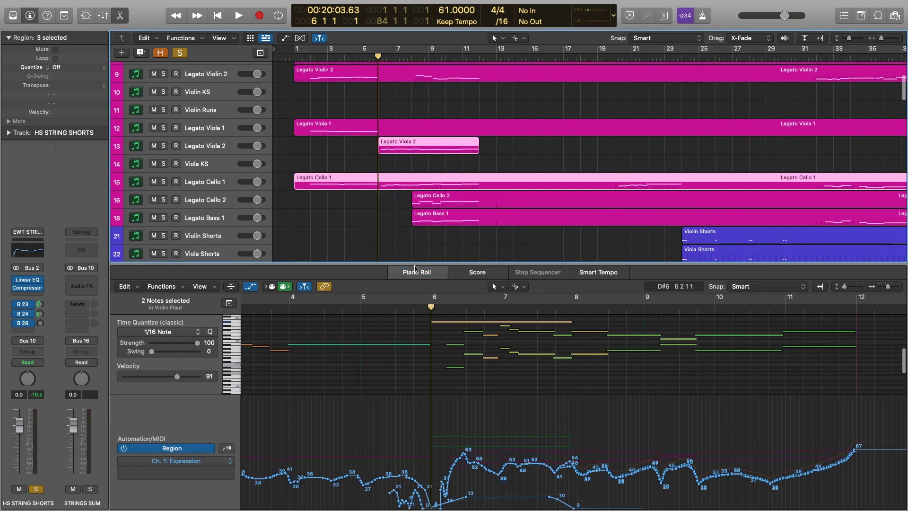
pyautogui.scroll(3, 502, 337)
pyautogui.scroll(-1, 501, 336)
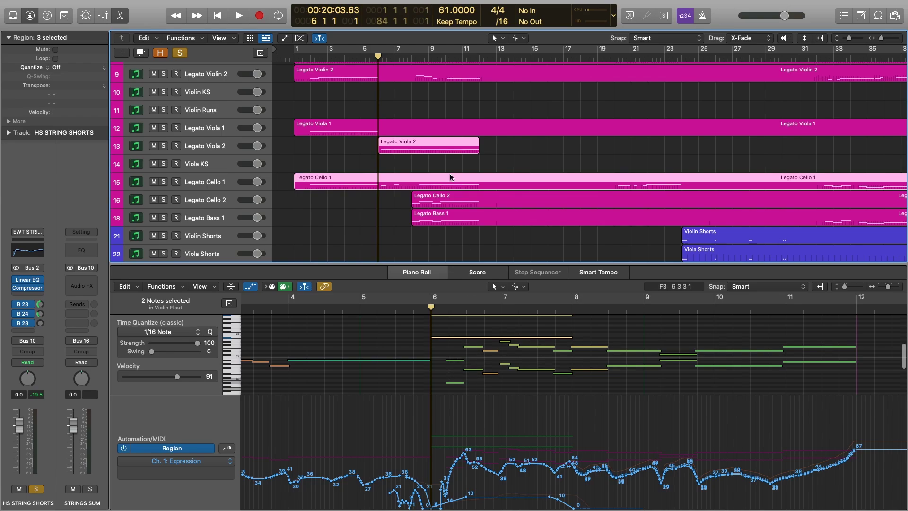
# Add the Legato Cello 2 and Legato Bass 1 regions to the Piano Roll view and examine the combined string harmony
pyautogui.keyDown('shift'); pyautogui.click(438, 202); pyautogui.keyUp('shift')
pyautogui.keyDown('shift'); pyautogui.click(440, 220); pyautogui.keyUp('shift')
pyautogui.scroll(-5, 539, 331)
pyautogui.scroll(5, 567, 346)
pyautogui.scroll(-1, 595, 343)
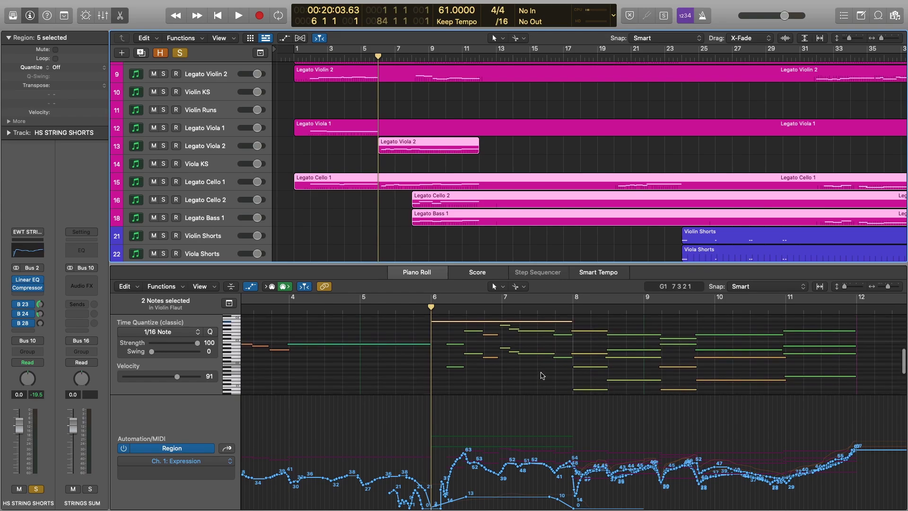
pyautogui.scroll(4, 405, 77)
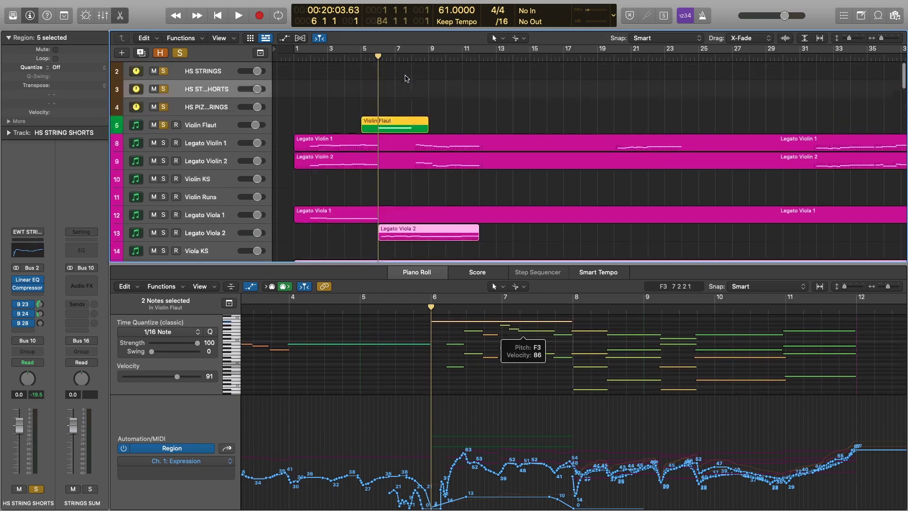
# Play the soloed strings from bar 6 and follow the viola, cello and bass notes in the Piano Roll
pyautogui.scroll(-5, 405, 77)
pyautogui.scroll(1, 405, 77)
pyautogui.scroll(1, 405, 77)
pyautogui.press('space')
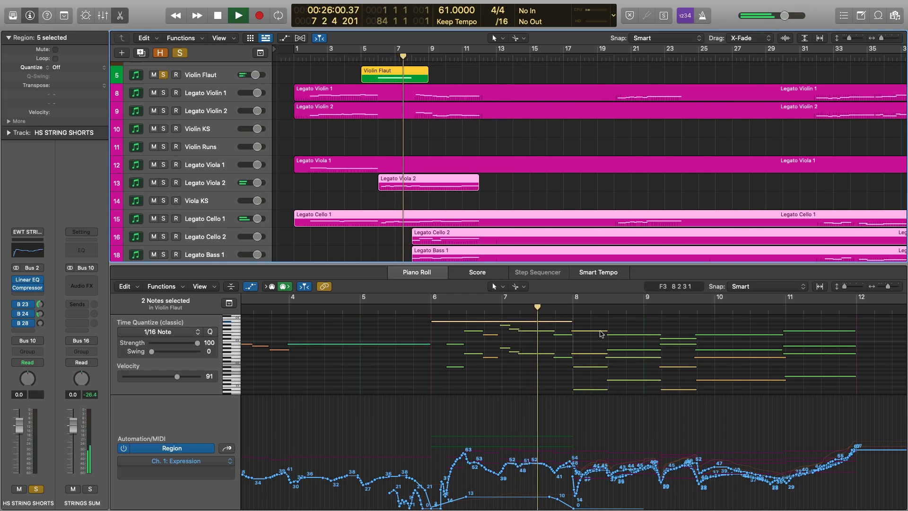
pyautogui.scroll(-1, 616, 327)
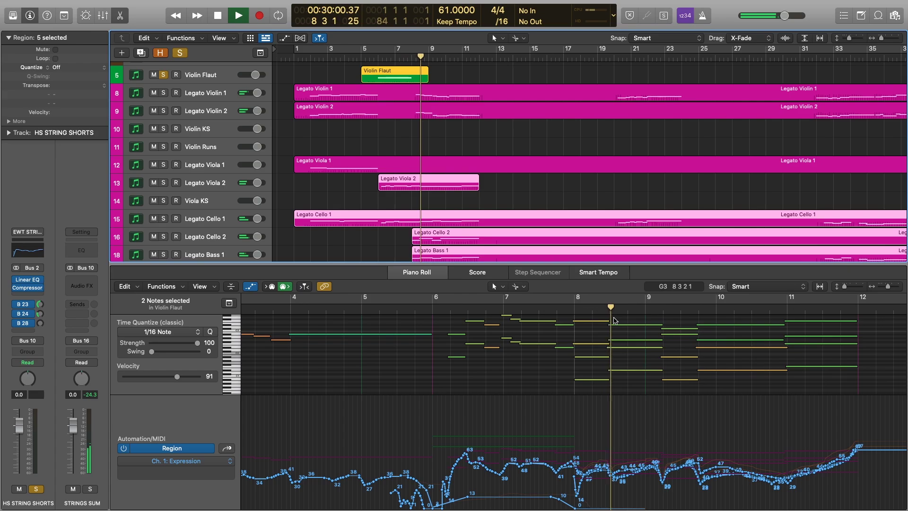
pyautogui.scroll(2, 613, 319)
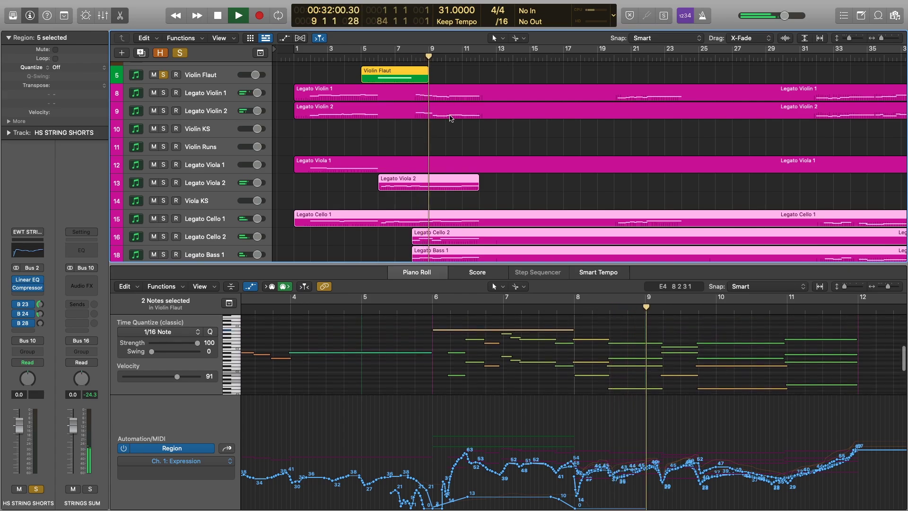
# Add the Legato Violin 1 and Legato Violin 2 regions to the Piano Roll and stop playback in bar 12 with the Expression curves shown
pyautogui.scroll(-2, 706, 338)
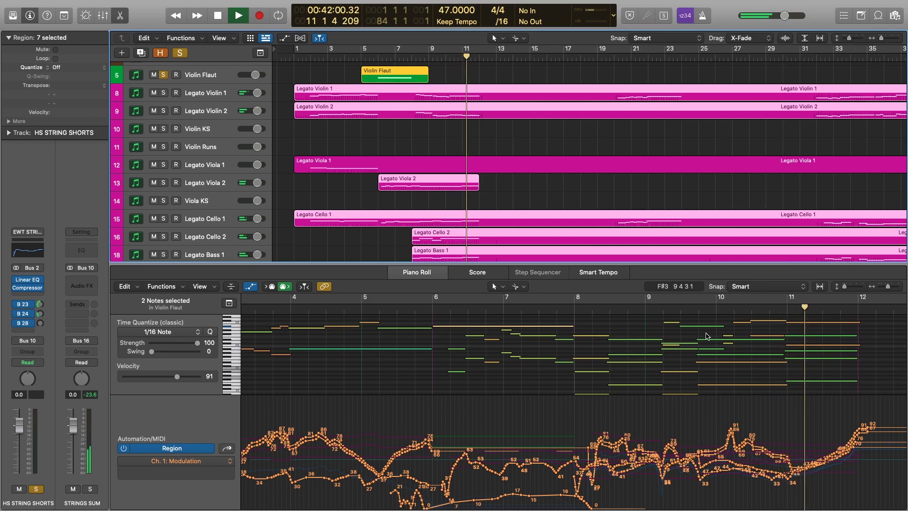
pyautogui.hscroll(-1, 707, 336)
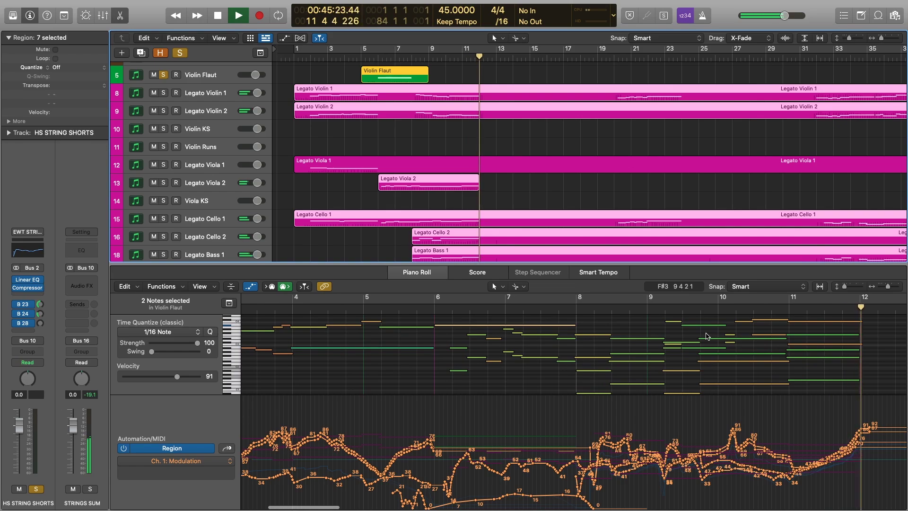
pyautogui.press('space')
pyautogui.click(227, 448)
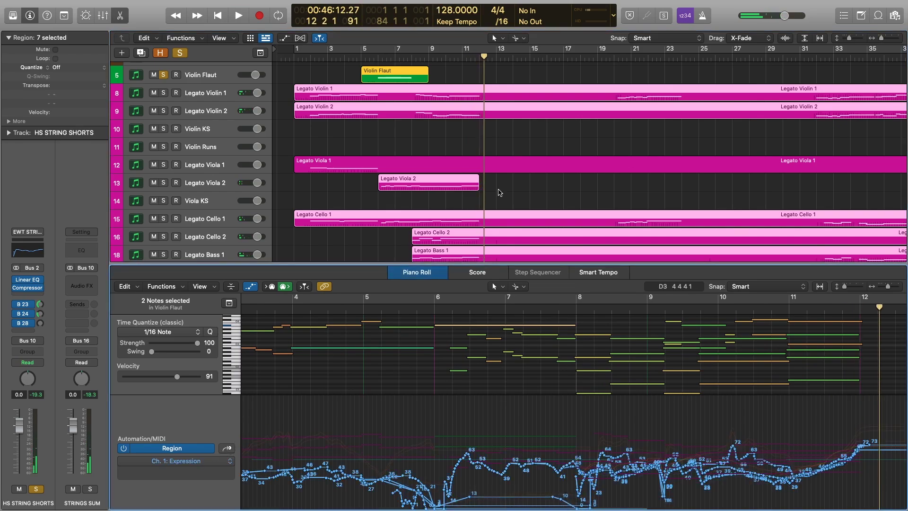
# Show the Bass Pizz region in the Piano Roll, select its notes and clear the region selection
pyautogui.scroll(-8, 499, 192)
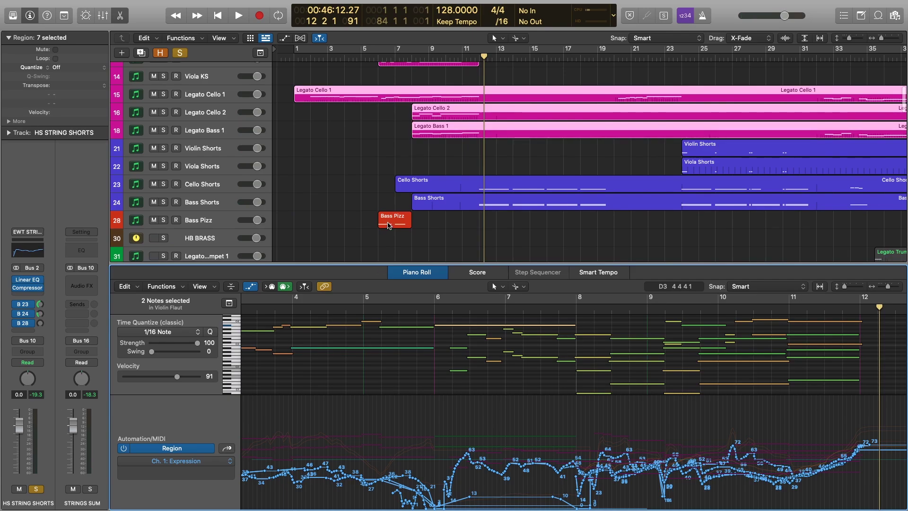
pyautogui.click(389, 226)
pyautogui.moveTo(469, 343); pyautogui.dragTo(513, 365)
pyautogui.click(330, 154)
# Solo the HB BRASS bus in addition to the strings and bring the French horn and tuba regions into view
pyautogui.scroll(-7, 334, 156)
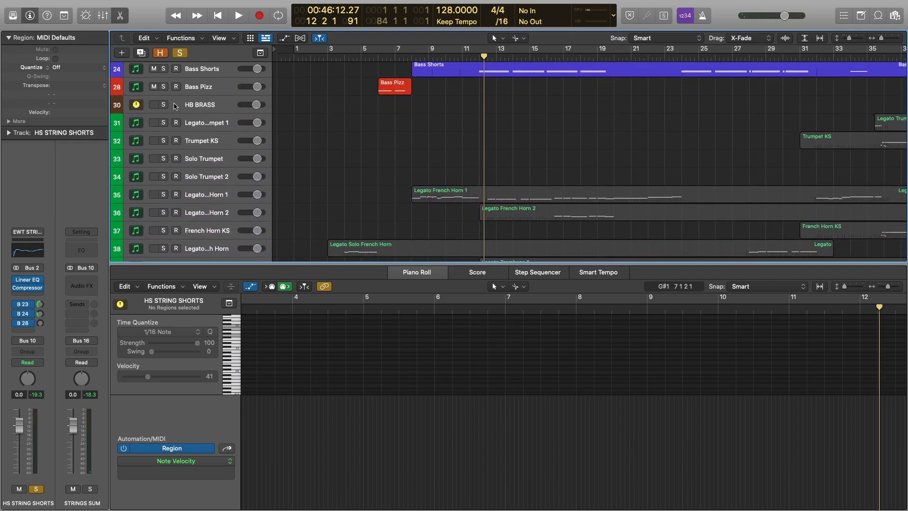
pyautogui.click(163, 105)
pyautogui.scroll(-2, 365, 142)
pyautogui.scroll(3, 370, 140)
pyautogui.scroll(-14, 432, 217)
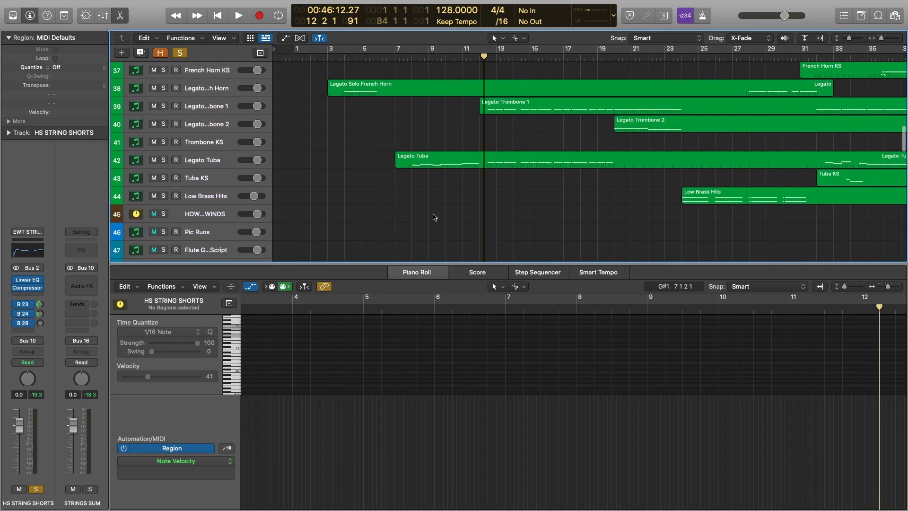
pyautogui.scroll(4, 434, 217)
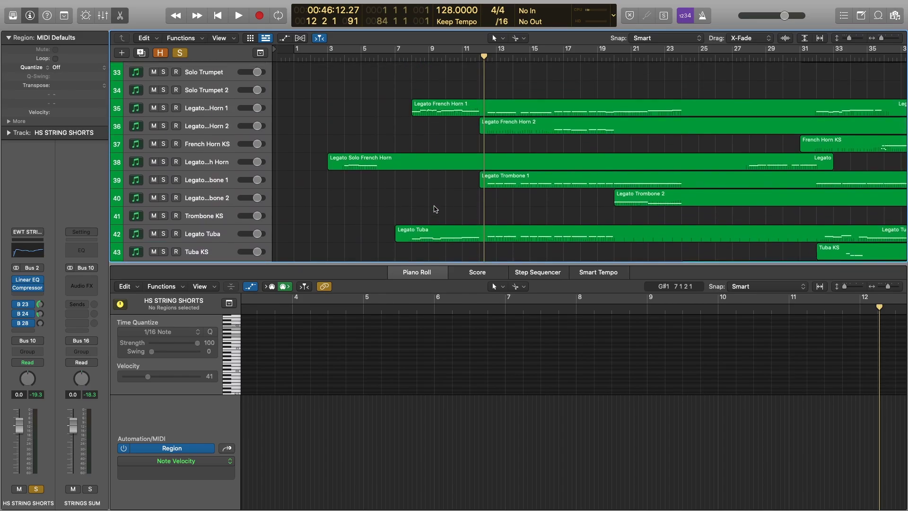
# Show the Legato French Horn 1 and Legato Tuba regions in the Piano Roll and place the playhead just before bar 8
pyautogui.click(386, 58)
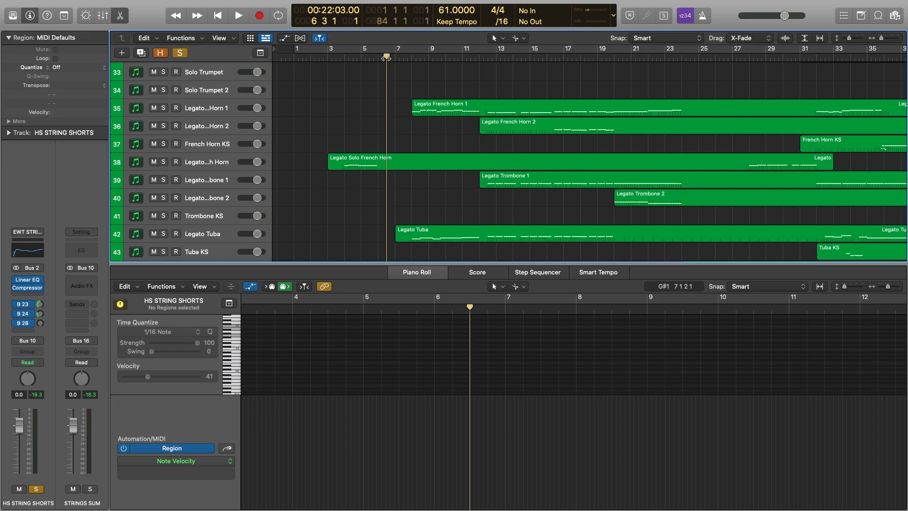
pyautogui.click(435, 113)
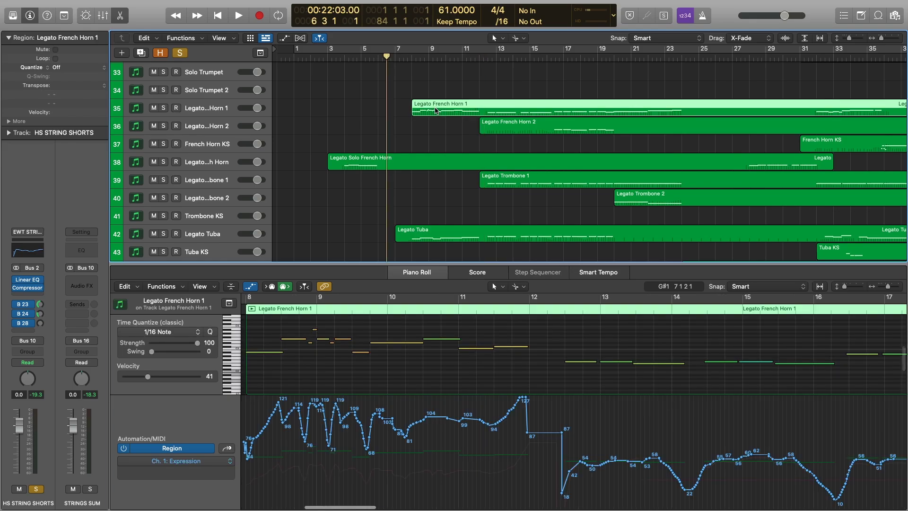
pyautogui.keyDown('shift'); pyautogui.click(473, 233); pyautogui.keyUp('shift')
pyautogui.click(314, 309)
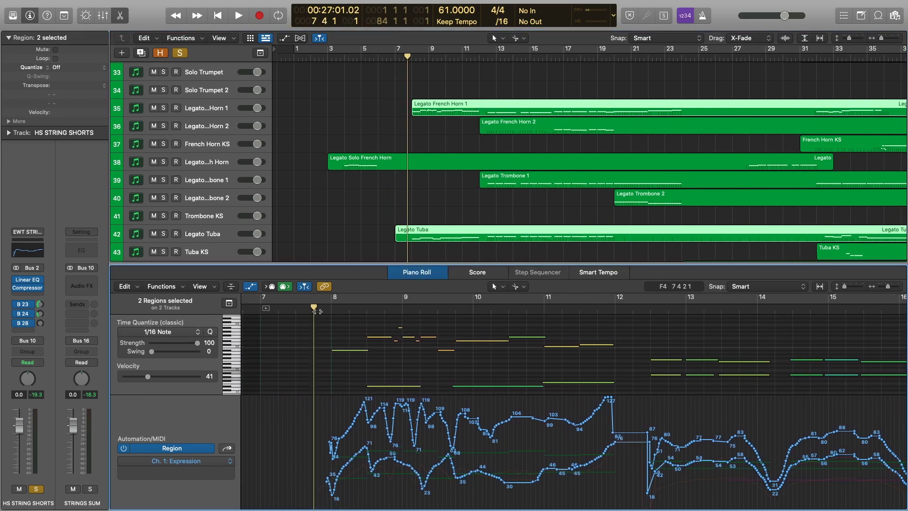
# Move the playhead back to bar 5 and play the soloed strings and brass until the end of bar 11
pyautogui.press('space')
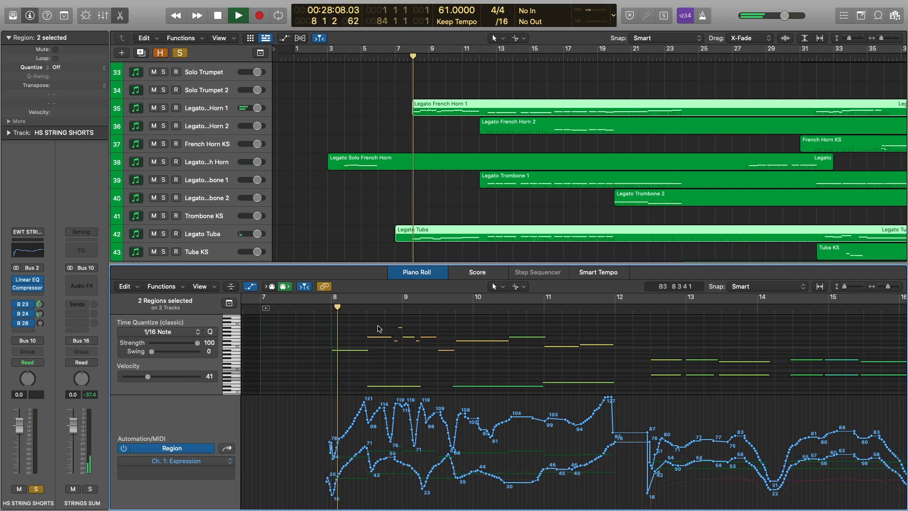
pyautogui.press('space')
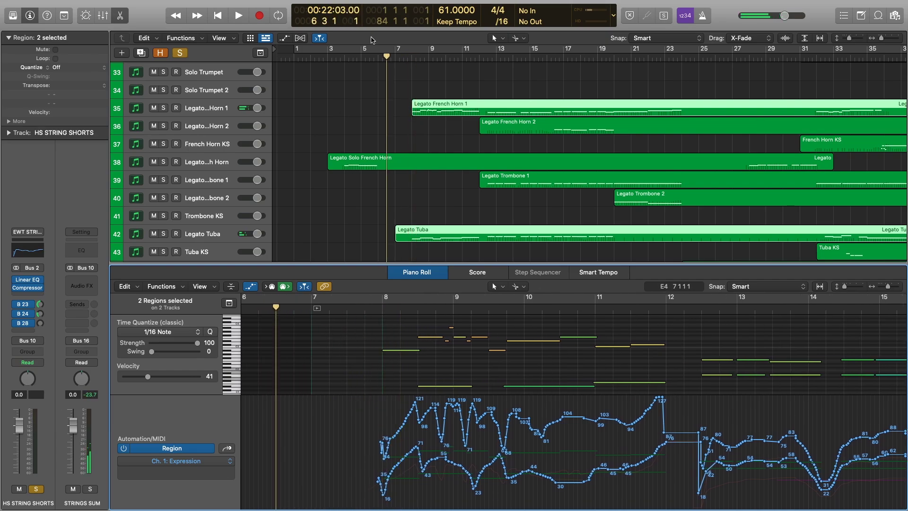
pyautogui.click(372, 57)
pyautogui.click(370, 57)
pyautogui.press('space')
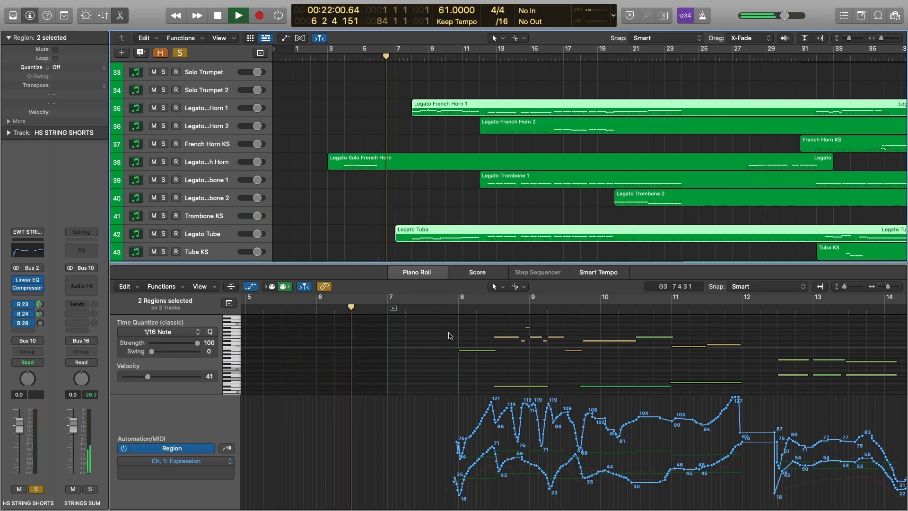
pyautogui.scroll(-3, 449, 335)
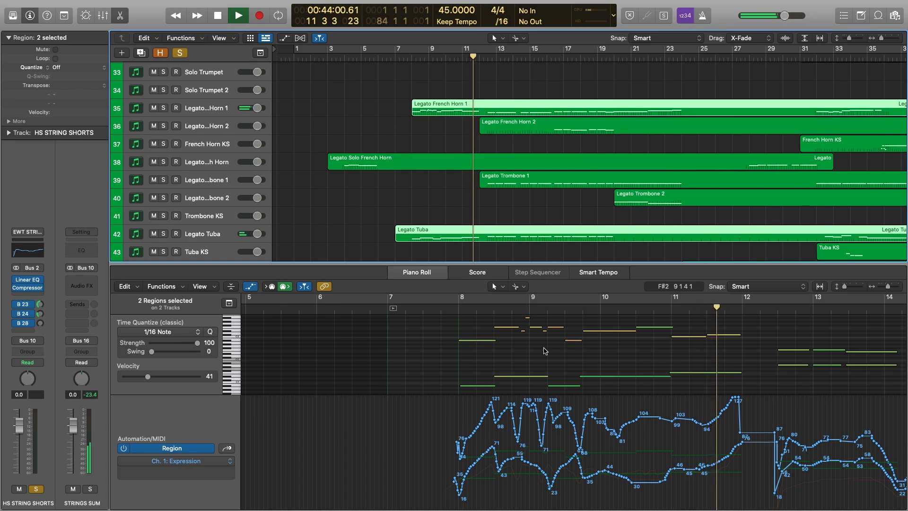
pyautogui.press('space')
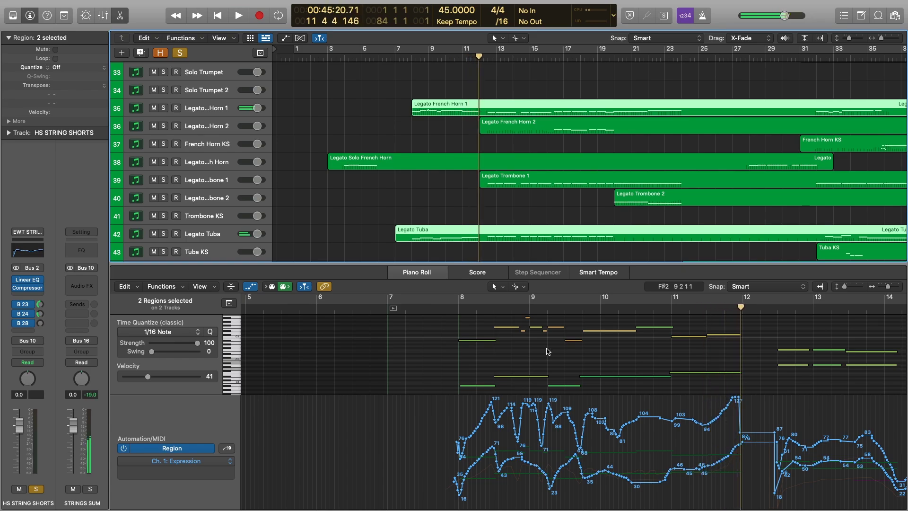
# Show only the Legato French Horn 1 region in the Piano Roll and switch its controller lane from Expression to Modulation
pyautogui.click(383, 122)
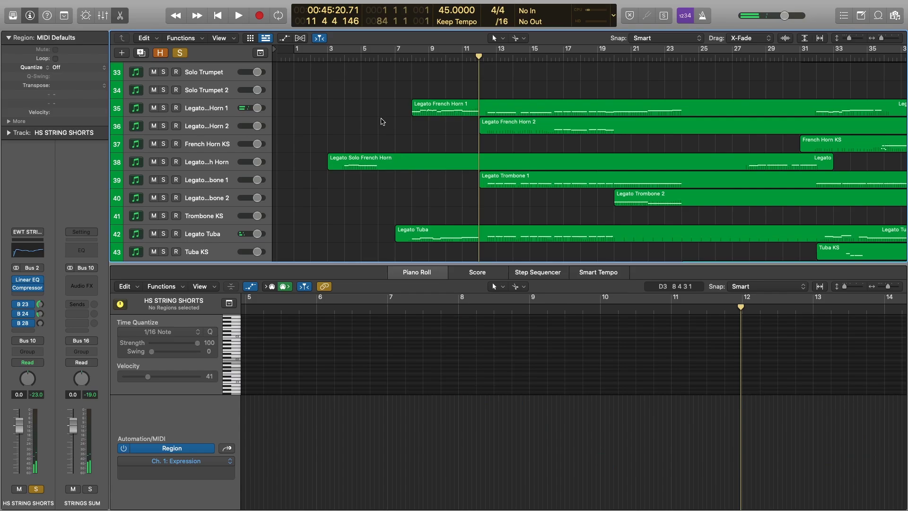
pyautogui.click(450, 109)
pyautogui.hscroll(-3, 331, 354)
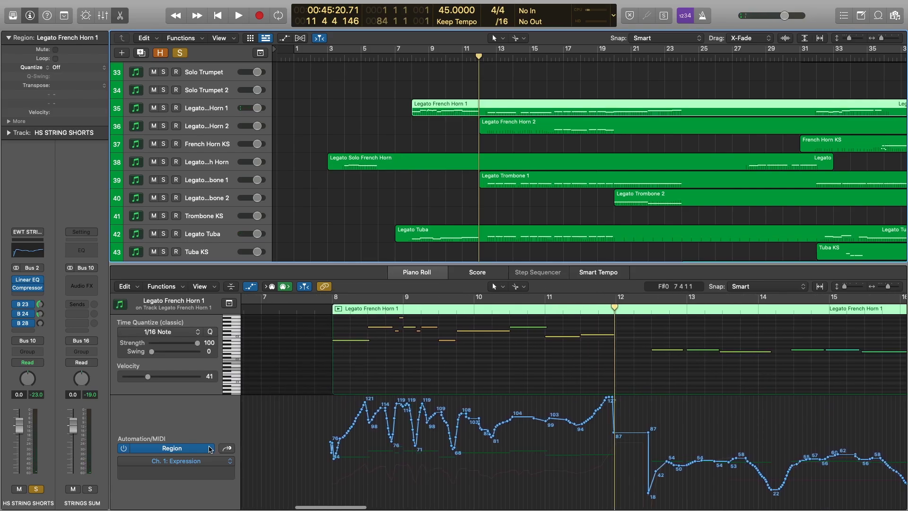
pyautogui.click(227, 448)
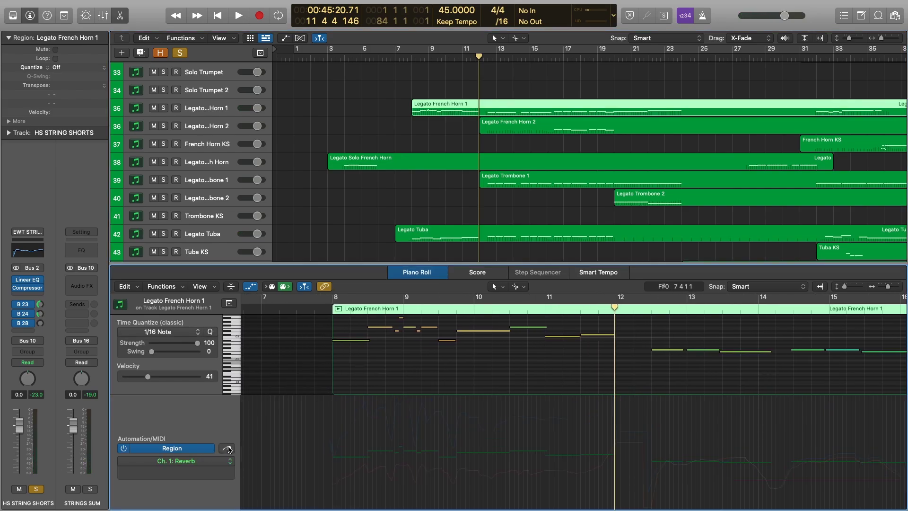
pyautogui.click(227, 448)
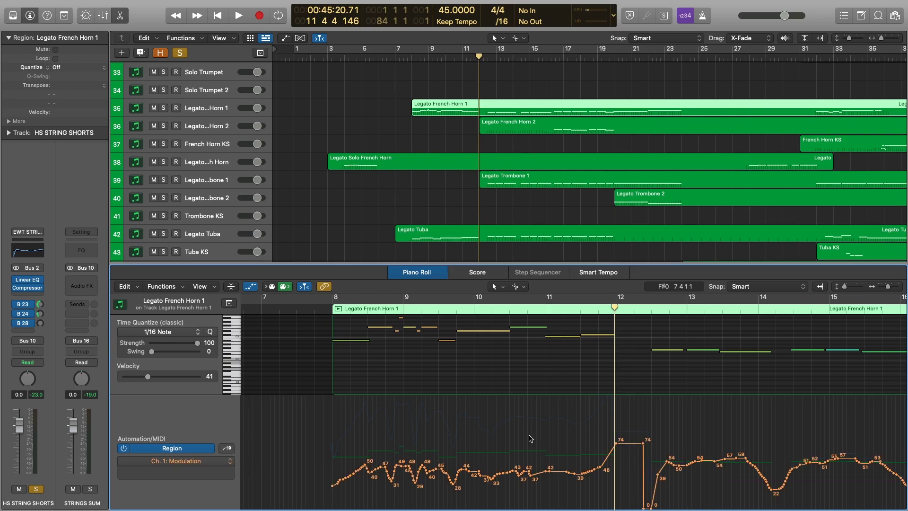
# Switch the Legato French Horn 1 region's controller lane between Modulation and Expression to compare the two curves
pyautogui.click(230, 449)
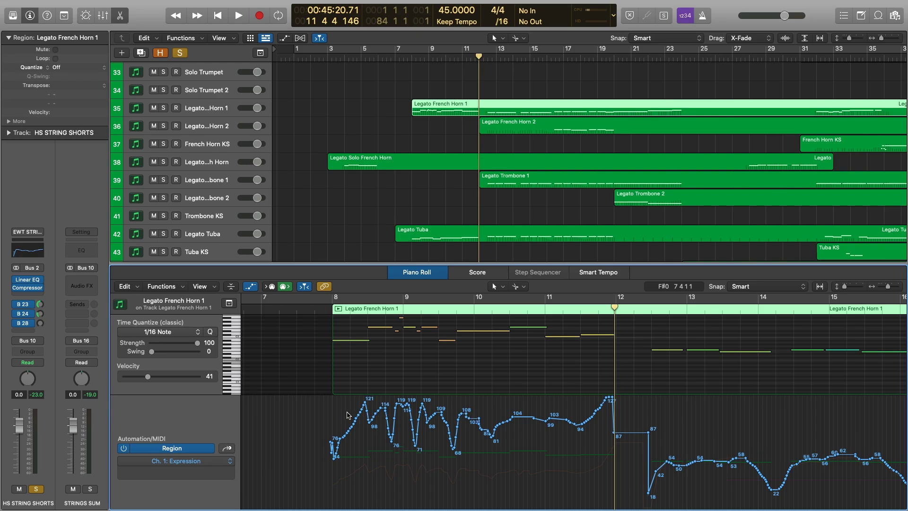
pyautogui.click(226, 449)
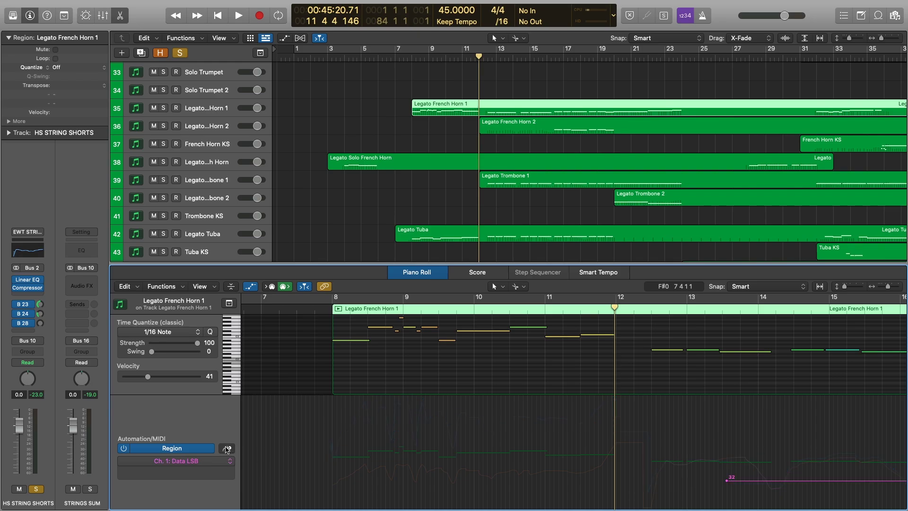
pyautogui.click(224, 448)
pyautogui.click(228, 448)
pyautogui.click(227, 449)
# Highlight the French horn's Modulation points from bar 8 to bar 12, deselect them, and return the lane to Expression
pyautogui.moveTo(324, 455); pyautogui.dragTo(619, 453)
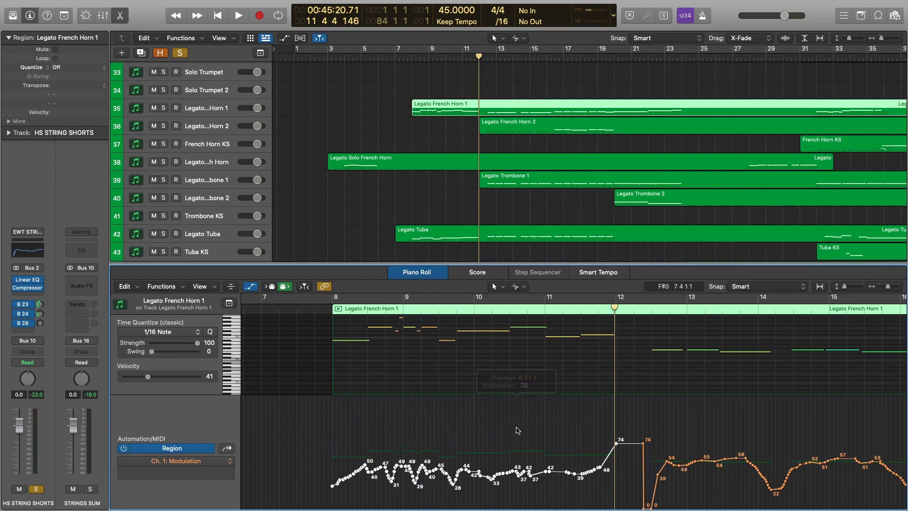
pyautogui.click(518, 431)
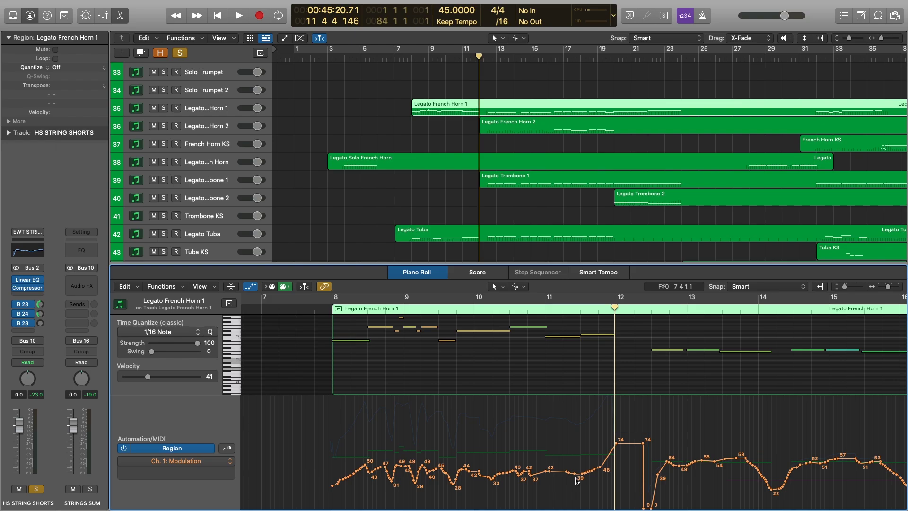
pyautogui.click(226, 450)
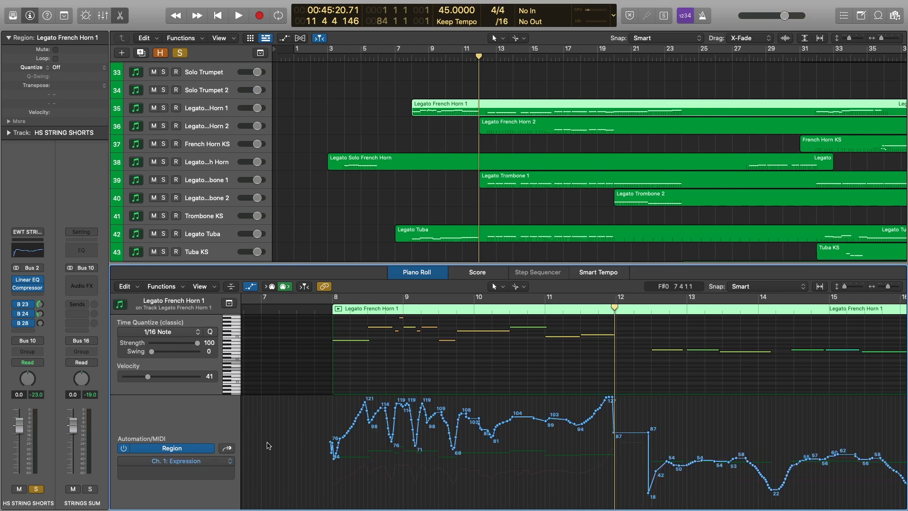
# Examine the Legato Tuba region's notes and Expression curve in the Piano Roll, and close the editor
pyautogui.click(433, 235)
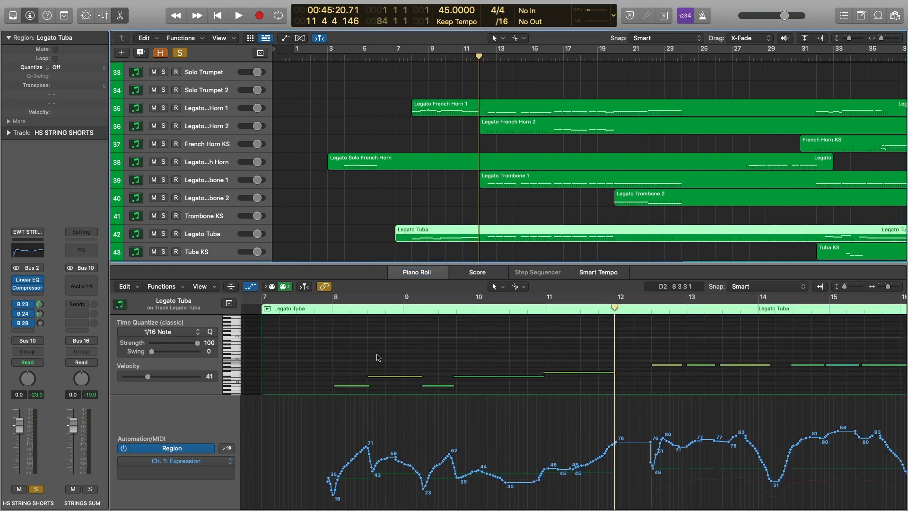
pyautogui.scroll(-3, 359, 356)
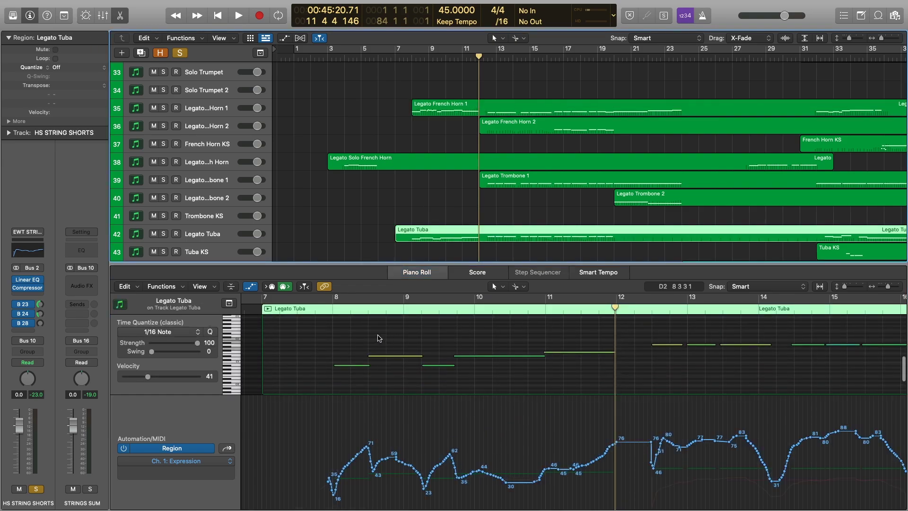
pyautogui.press('e')
pyautogui.click(405, 324)
# Select the Legato Oboe track and solo its HOW WOODWINDS bus in addition to the strings and brass
pyautogui.scroll(-8, 406, 325)
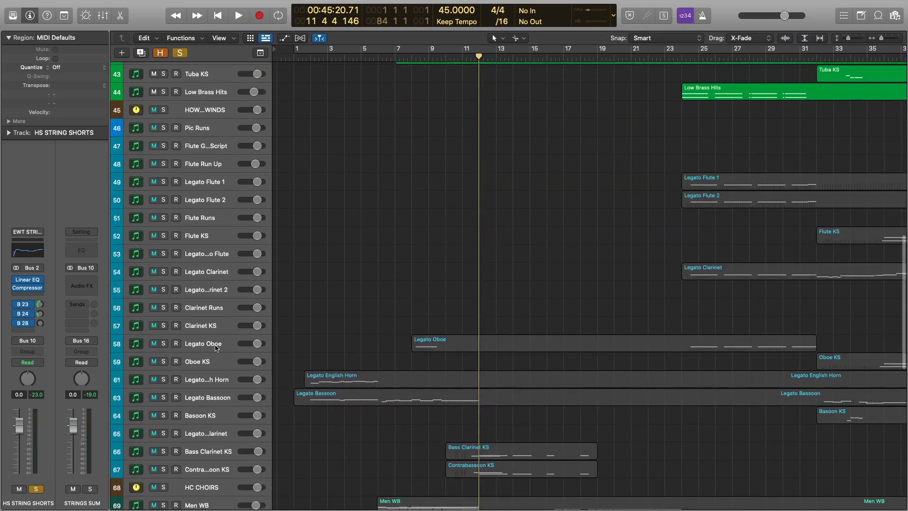
pyautogui.click(216, 348)
pyautogui.click(91, 490)
pyautogui.scroll(-3, 351, 258)
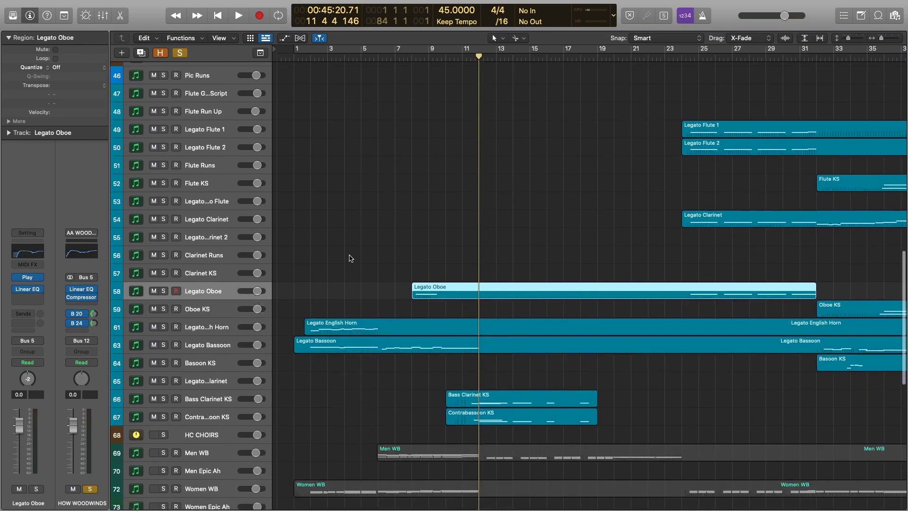
# Place the playhead near the end of bar 5 and show the oboe, English horn, bassoon and bass clarinet regions in the Piano Roll
pyautogui.moveTo(378, 56); pyautogui.dragTo(373, 57)
pyautogui.moveTo(400, 242); pyautogui.dragTo(446, 397)
pyautogui.doubleClick(440, 349)
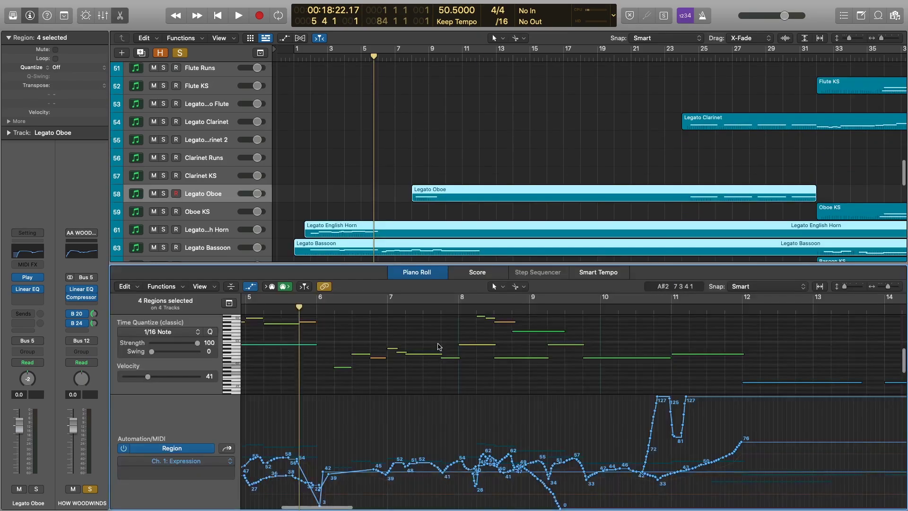
# Play the mix with the soloed woodwinds from bar 5 into bar 12, closing the Piano Roll during playback
pyautogui.press('space')
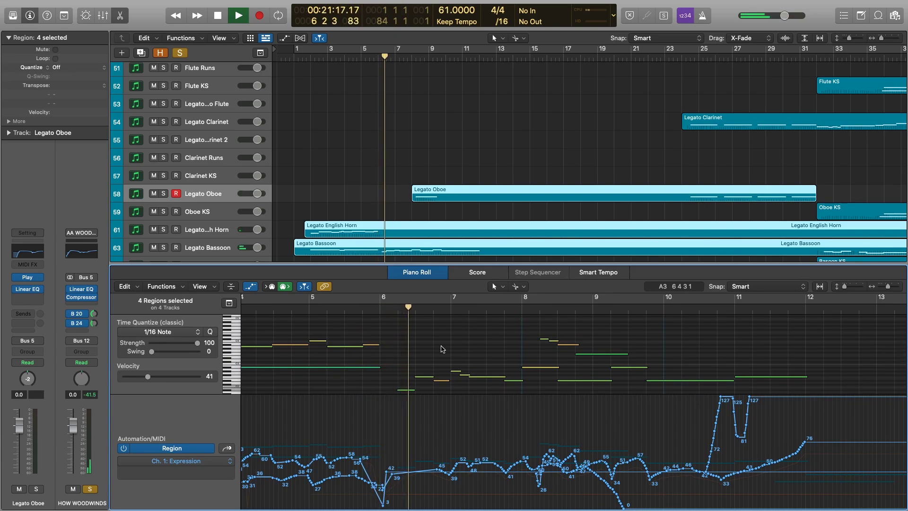
pyautogui.scroll(-2, 442, 349)
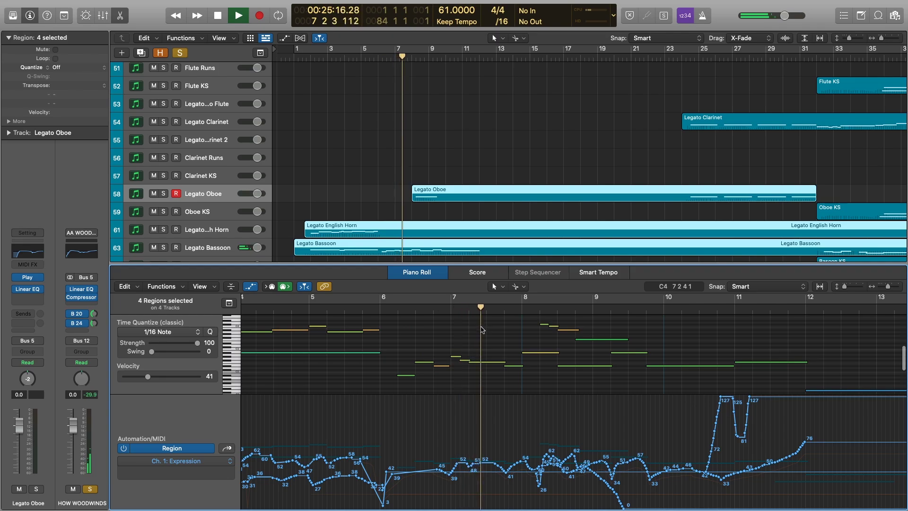
pyautogui.scroll(1, 481, 352)
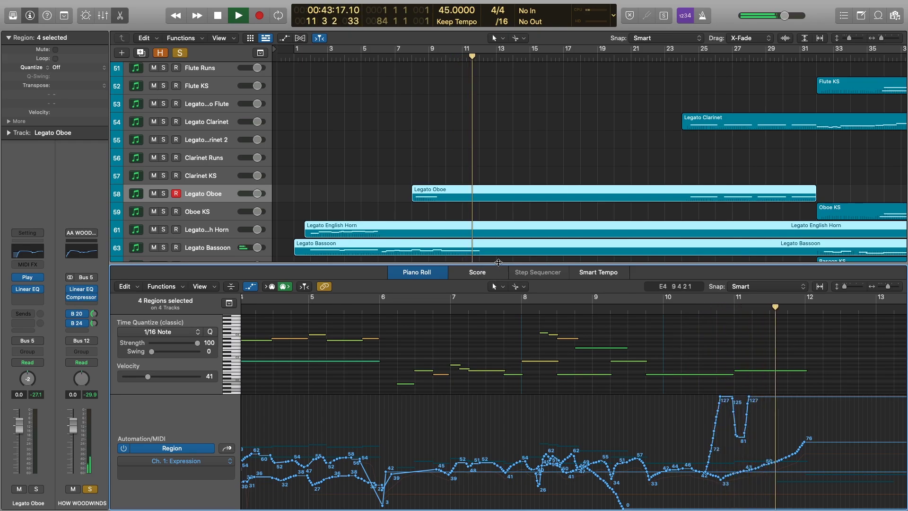
pyautogui.moveTo(498, 262); pyautogui.dragTo(499, 501)
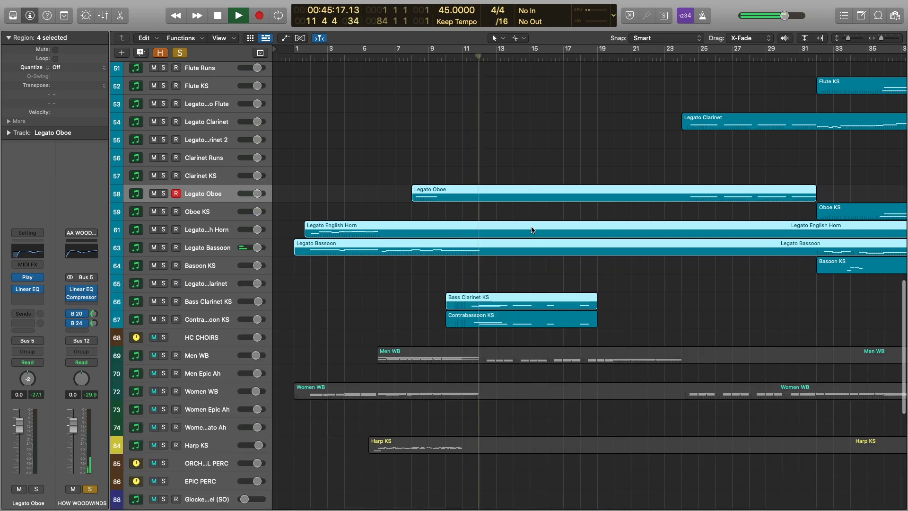
pyautogui.click(505, 279)
pyautogui.press('space')
# Solo the HC CHOIRS bus as well and place the playhead at bar 6
pyautogui.scroll(-2, 447, 273)
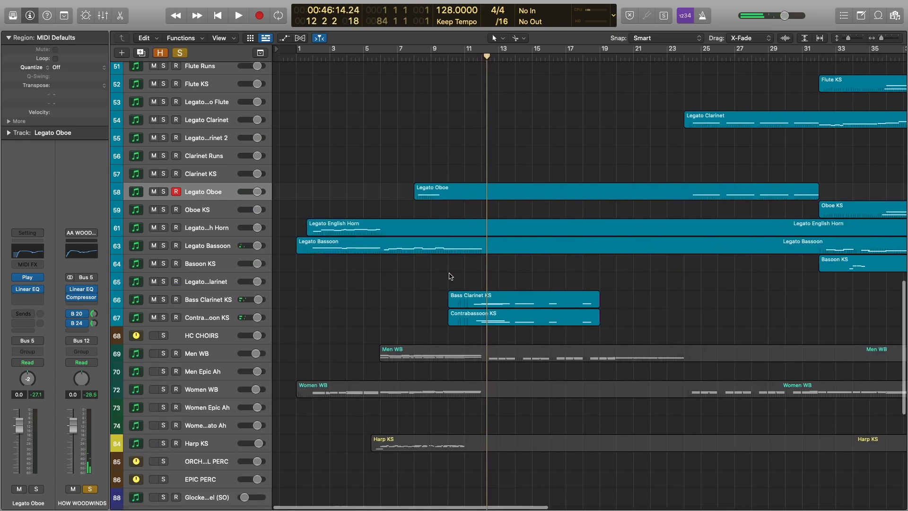
pyautogui.click(162, 310)
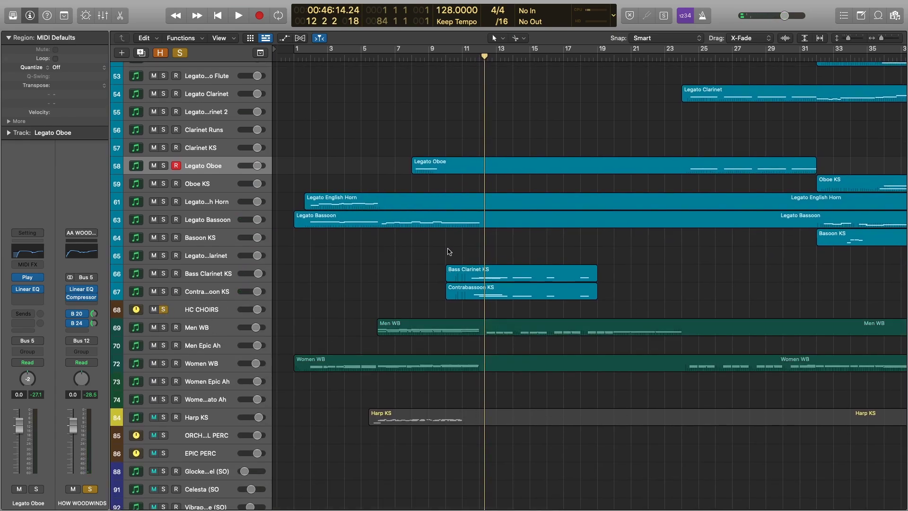
pyautogui.scroll(-2, 413, 231)
pyautogui.click(378, 58)
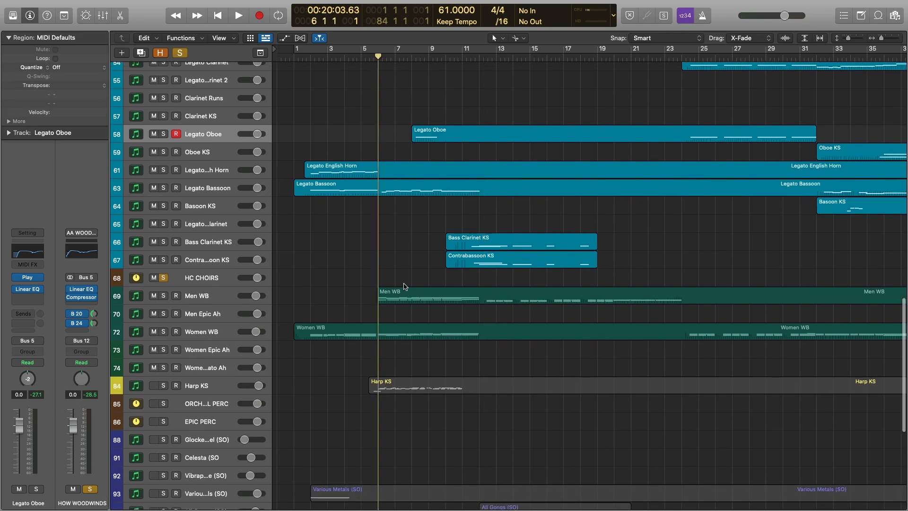
# Open the Men WB track's choir instrument, view its WordBuilder text and time editor, and close the plug-in window
pyautogui.moveTo(403, 266); pyautogui.dragTo(405, 346)
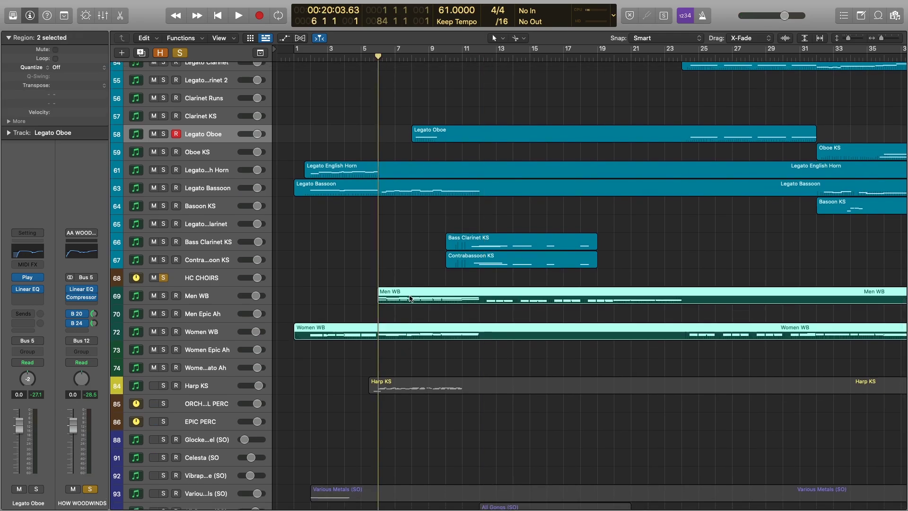
pyautogui.click(197, 298)
pyautogui.click(315, 260)
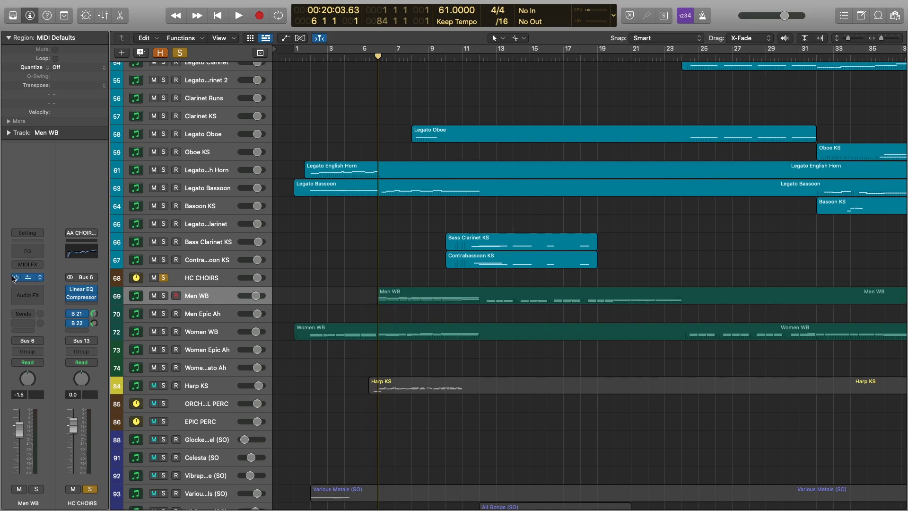
pyautogui.click(33, 279)
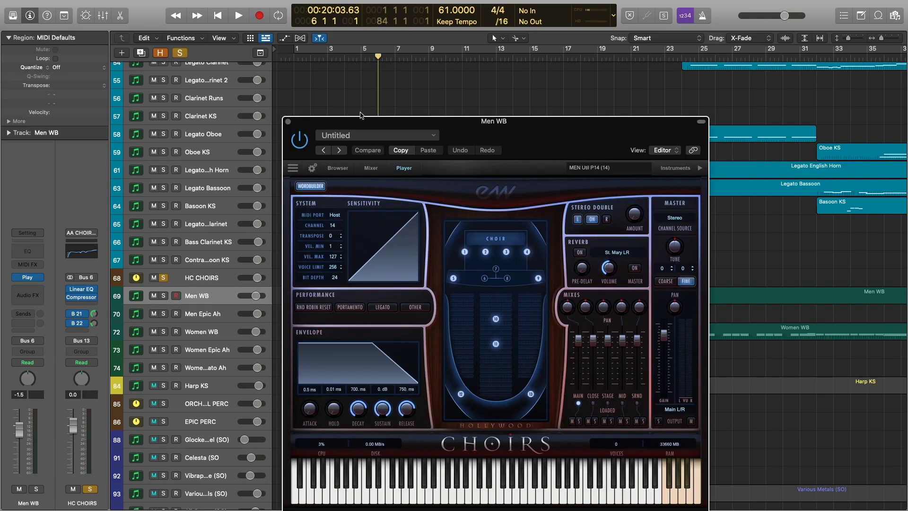
pyautogui.click(310, 186)
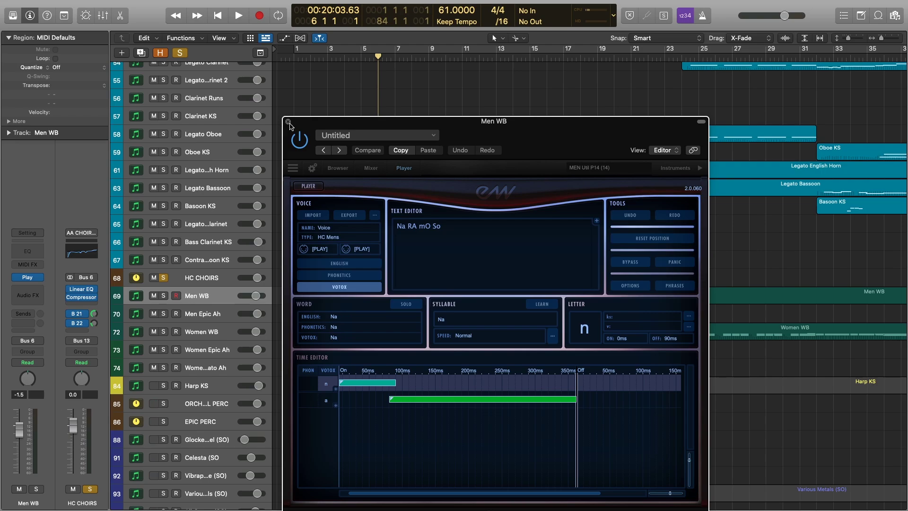
pyautogui.click(288, 122)
# Show the Men WB and Women WB regions together in the Piano Roll
pyautogui.press('space')
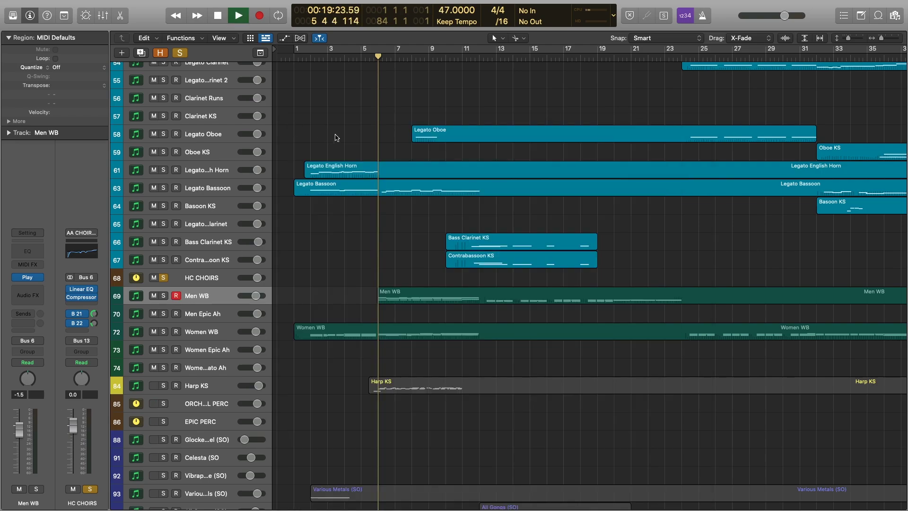
pyautogui.moveTo(402, 278); pyautogui.dragTo(405, 330)
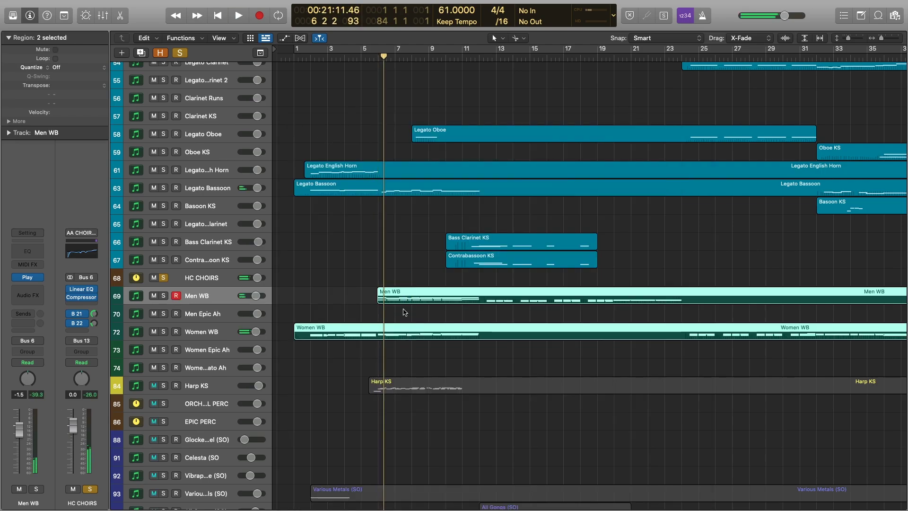
pyautogui.doubleClick(403, 298)
# Return the playhead to bar 6 and play the soloed groups with choirs until late in bar 11
pyautogui.press(',')
pyautogui.press(',')
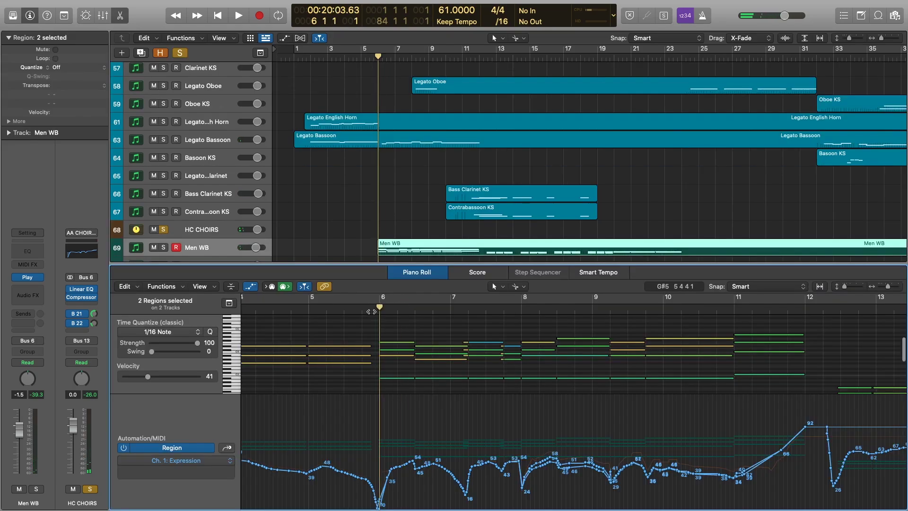
pyautogui.press('space')
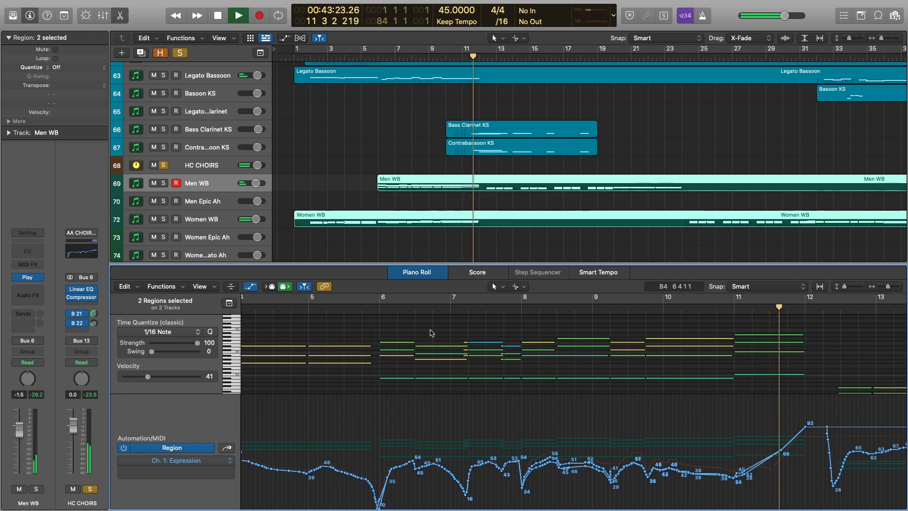
pyautogui.press('space')
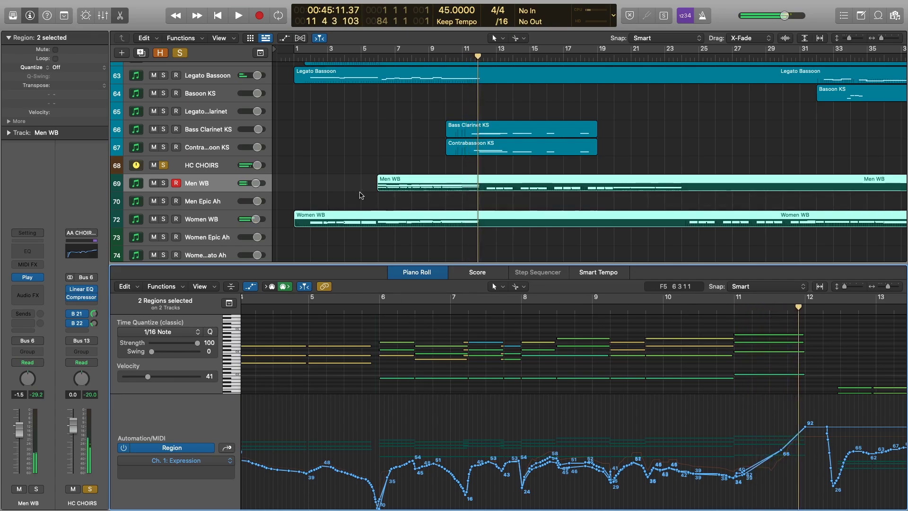
# Examine the Women WB and Men WB regions individually in the Piano Roll, and close the editor
pyautogui.click(407, 205)
pyautogui.click(408, 222)
pyautogui.click(419, 189)
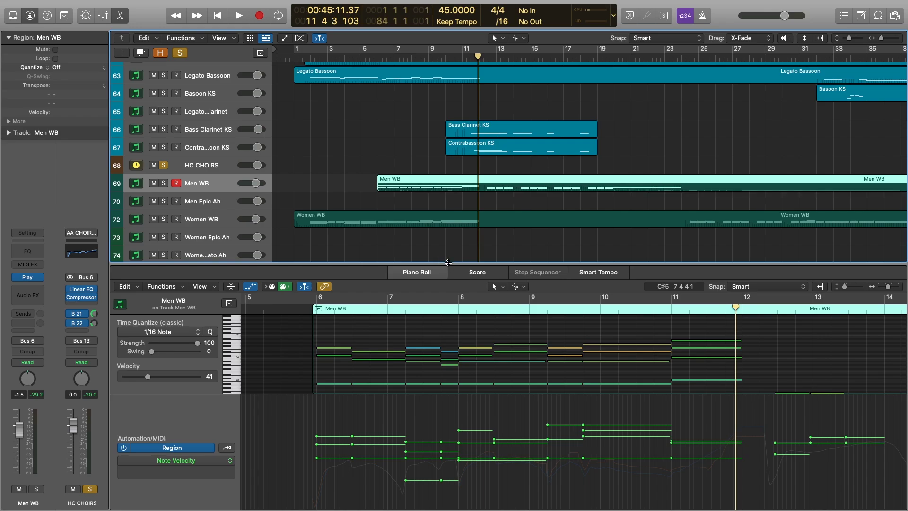
pyautogui.press('p')
pyautogui.click(422, 242)
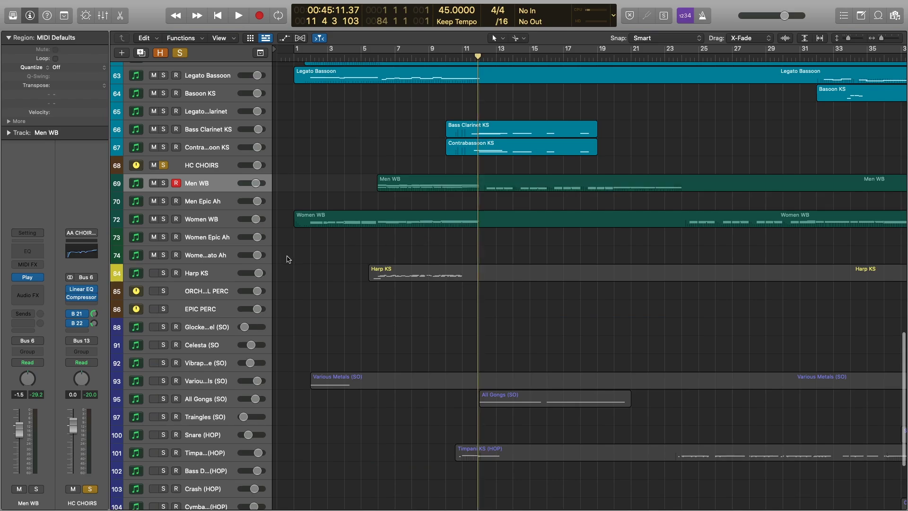
# Solo the Harp KS track and the orchestral and epic percussion buses alongside the HC CHOIRS bus
pyautogui.click(164, 166)
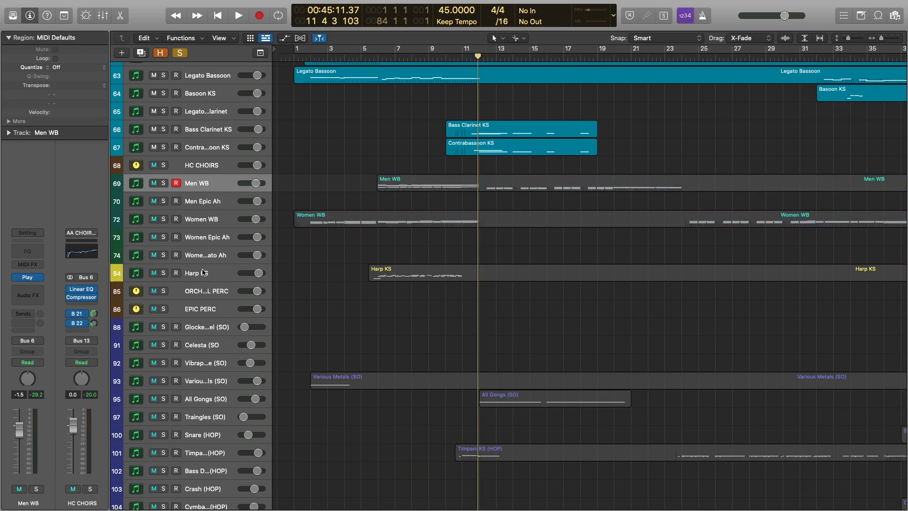
pyautogui.click(203, 272)
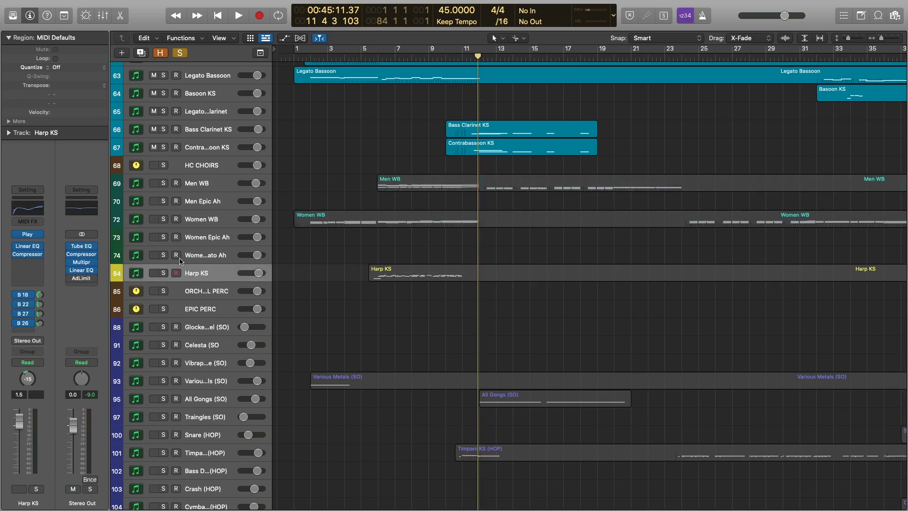
pyautogui.click(164, 165)
pyautogui.click(163, 273)
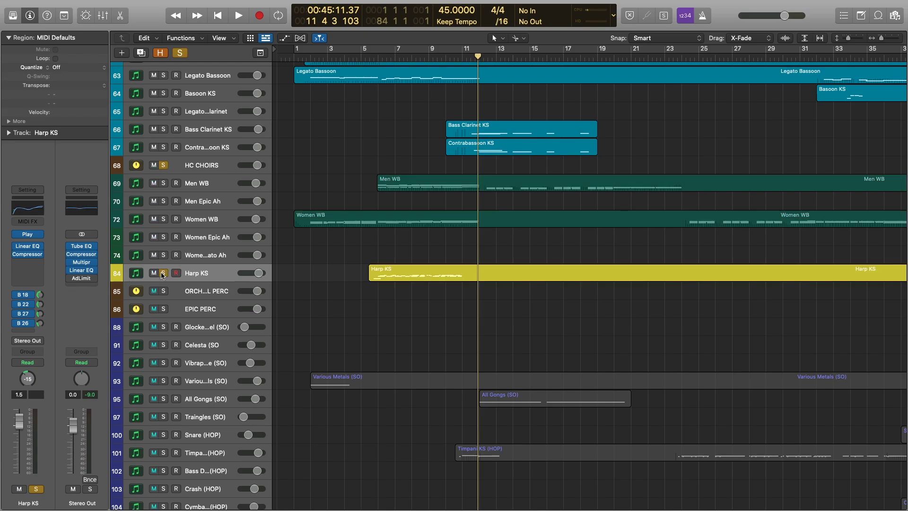
pyautogui.click(163, 291)
# Place the playhead in bar 5 and show the Men WB, Women WB and Harp KS regions together in the Piano Roll
pyautogui.click(370, 56)
pyautogui.press('space')
pyautogui.moveTo(397, 154); pyautogui.dragTo(423, 284)
pyautogui.press('space')
pyautogui.scroll(-5, 421, 253)
pyautogui.scroll(5, 422, 253)
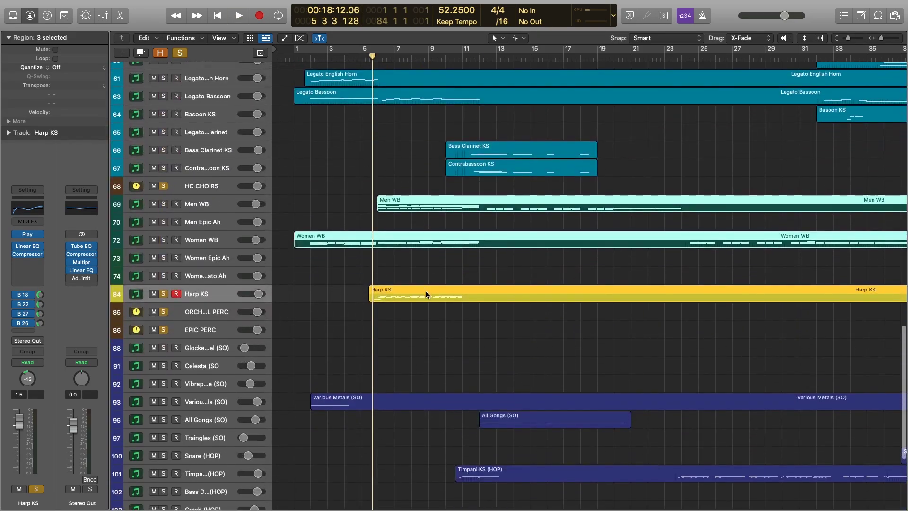
pyautogui.doubleClick(425, 294)
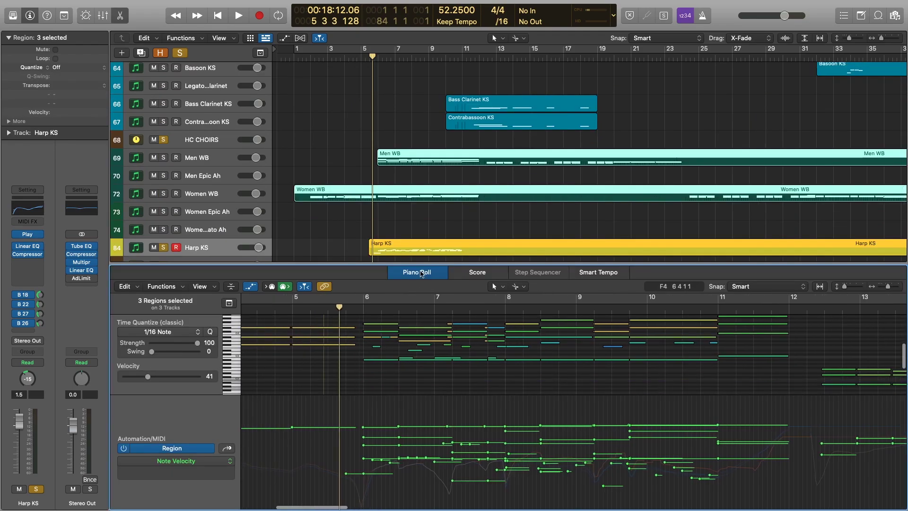
# Show only the Harp KS and Timpani KS (HOP) regions in the Piano Roll and start playback from bar 5
pyautogui.scroll(-1, 409, 197)
pyautogui.click(414, 213)
pyautogui.scroll(-15, 416, 217)
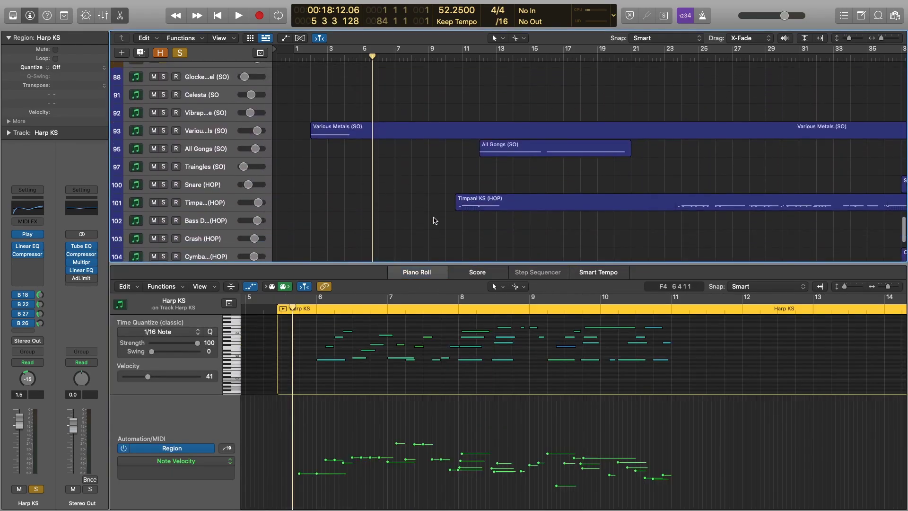
pyautogui.keyDown('shift'); pyautogui.click(484, 188); pyautogui.keyUp('shift')
pyautogui.press('space')
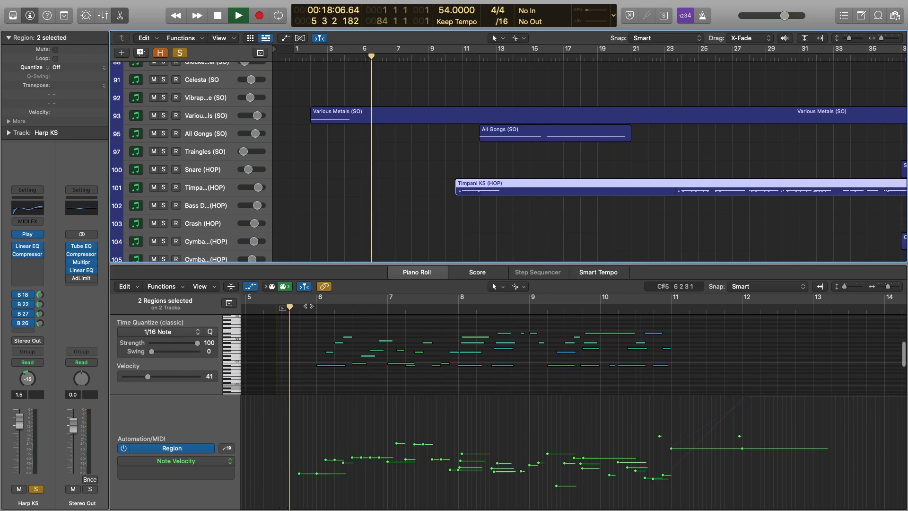
# Follow the Harp KS and Timpani KS (HOP) notes in the Piano Roll while the passage plays into bar 11
pyautogui.click(371, 331)
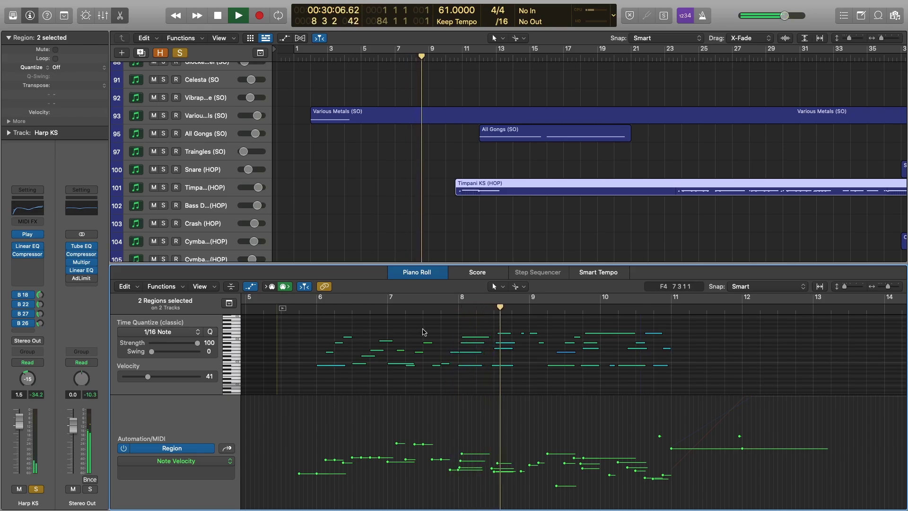
pyautogui.scroll(-1, 424, 332)
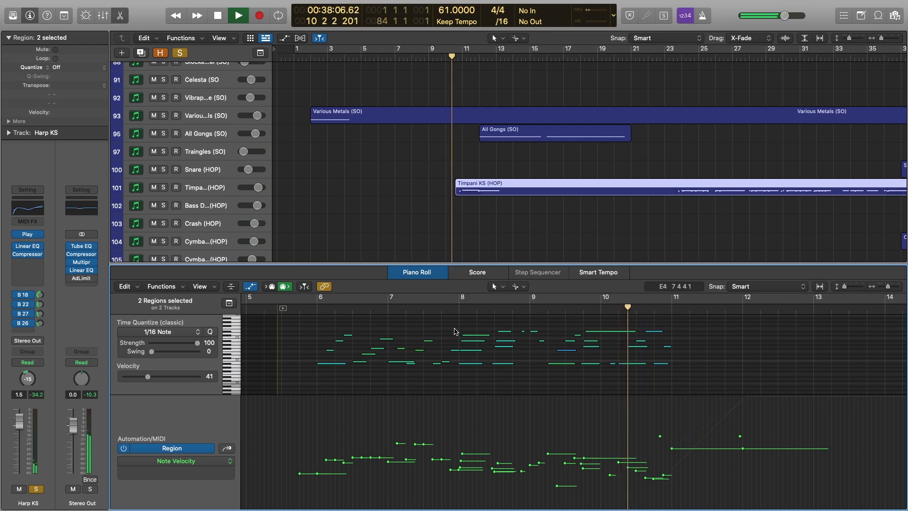
pyautogui.scroll(-5, 543, 338)
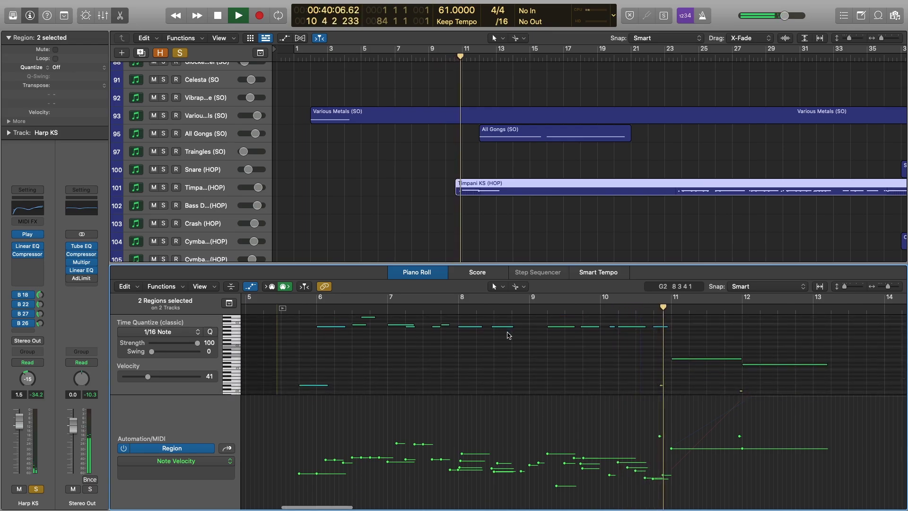
pyautogui.scroll(1, 520, 360)
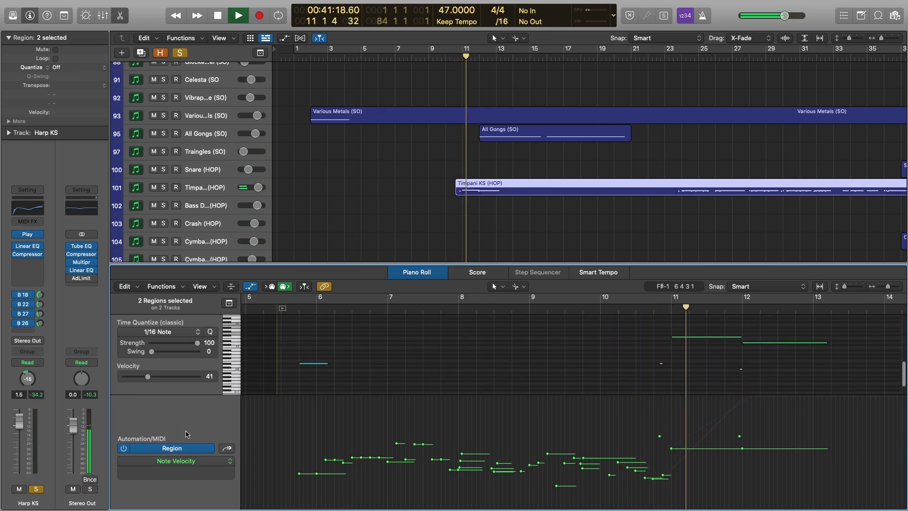
# Stop playback in bar 12 and examine only the Timpani KS (HOP) region's notes with its modulation and expression curves
pyautogui.click(227, 448)
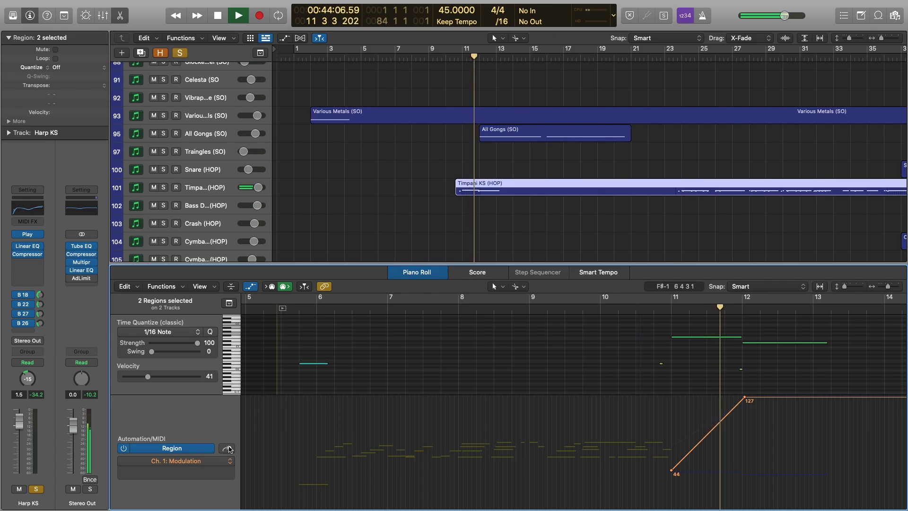
pyautogui.press('space')
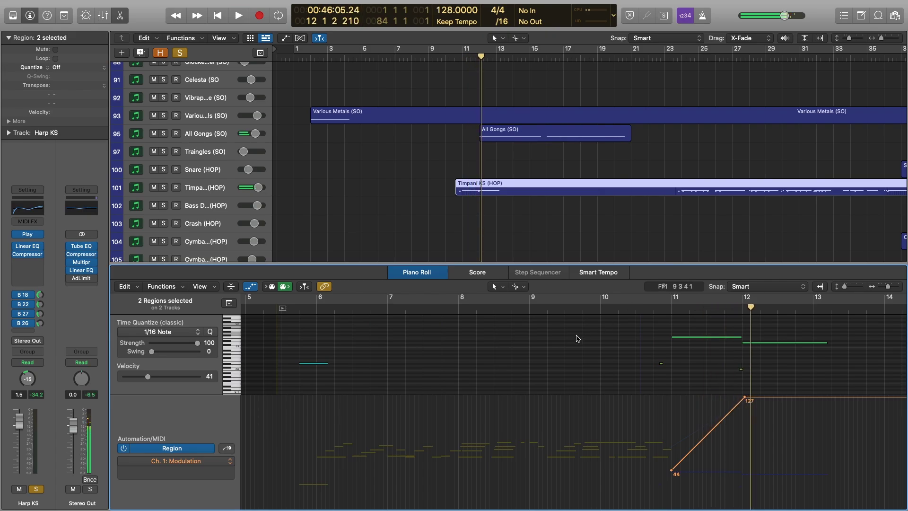
pyautogui.click(438, 213)
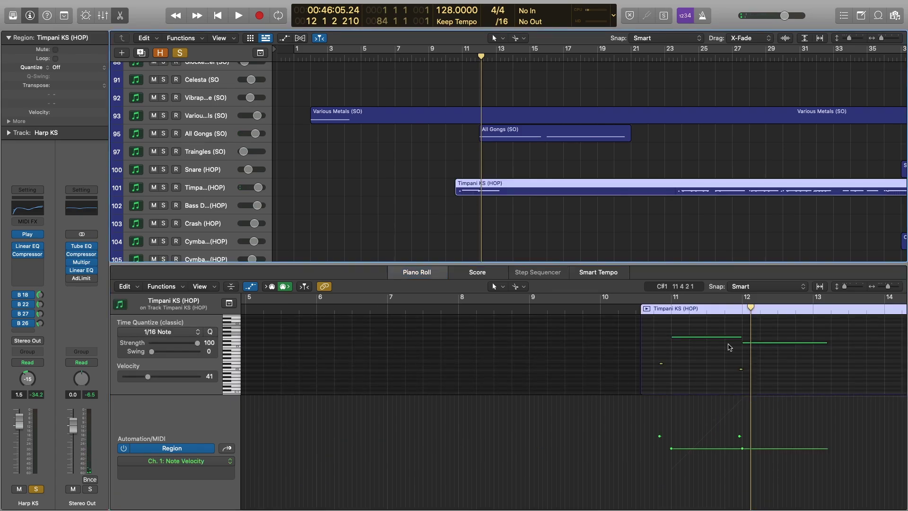
pyautogui.click(662, 366)
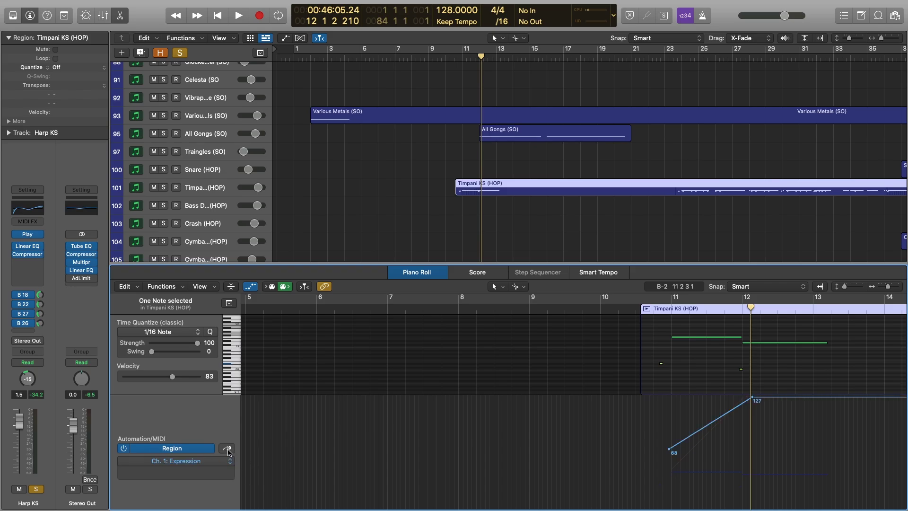
# Show the Dynasty O Daiko Filtered region in the Piano Roll and place the playhead at bar 10, beat 4
pyautogui.scroll(-3, 485, 156)
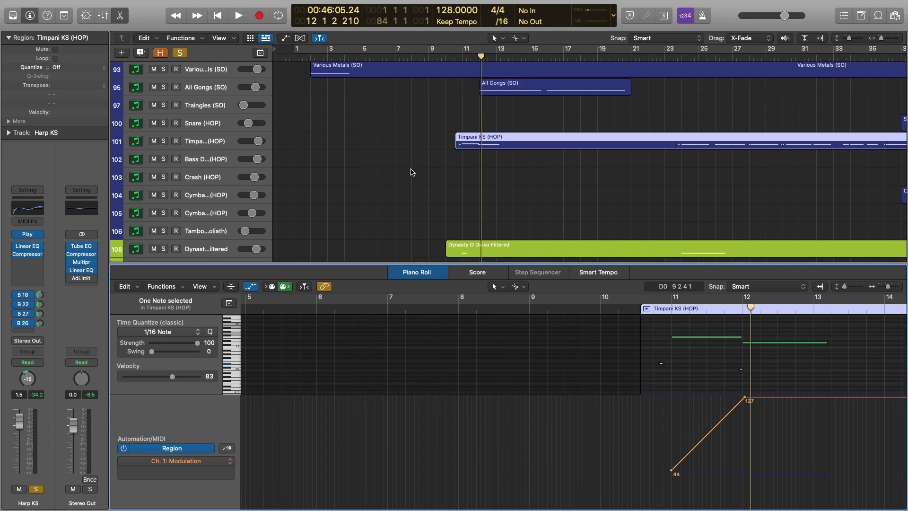
pyautogui.scroll(-3, 407, 172)
pyautogui.scroll(1, 401, 172)
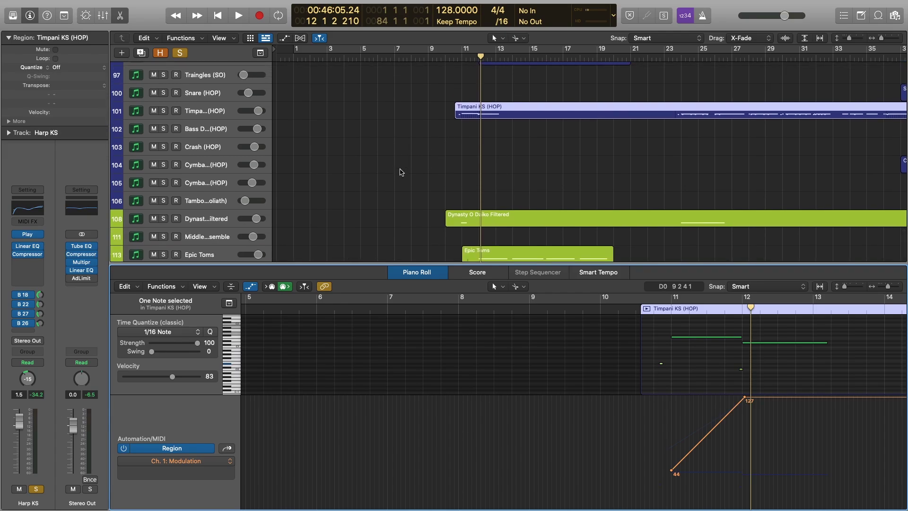
pyautogui.click(501, 225)
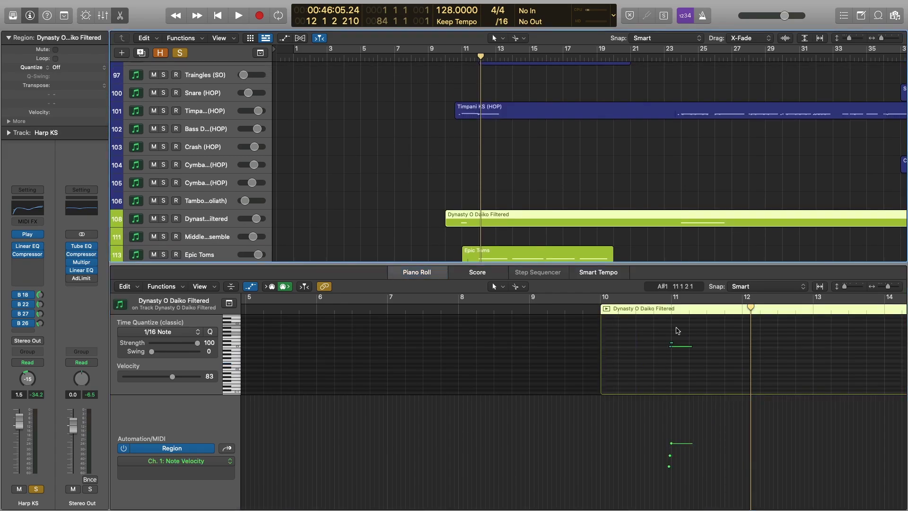
pyautogui.press('super+Right')
pyautogui.click(542, 308)
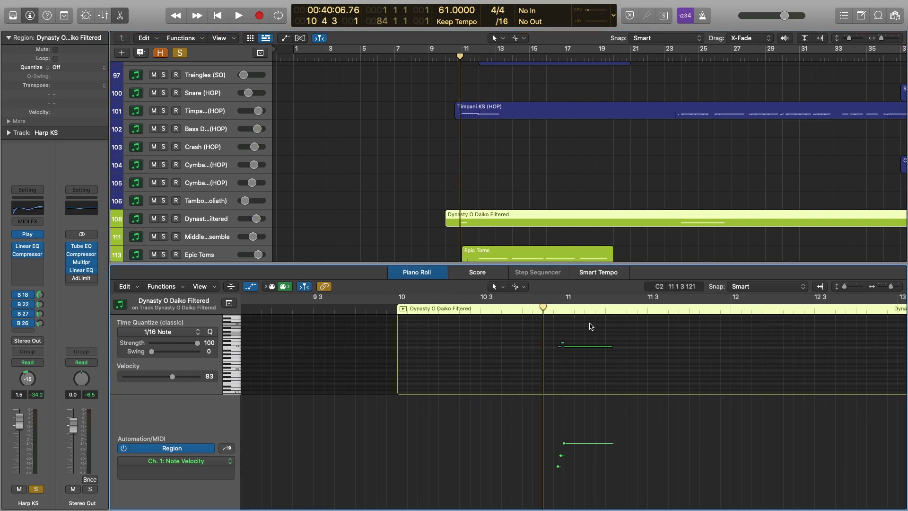
# View the instrument plug-in of the Dynasty O Daiko Filtered track and close its window
pyautogui.click(171, 218)
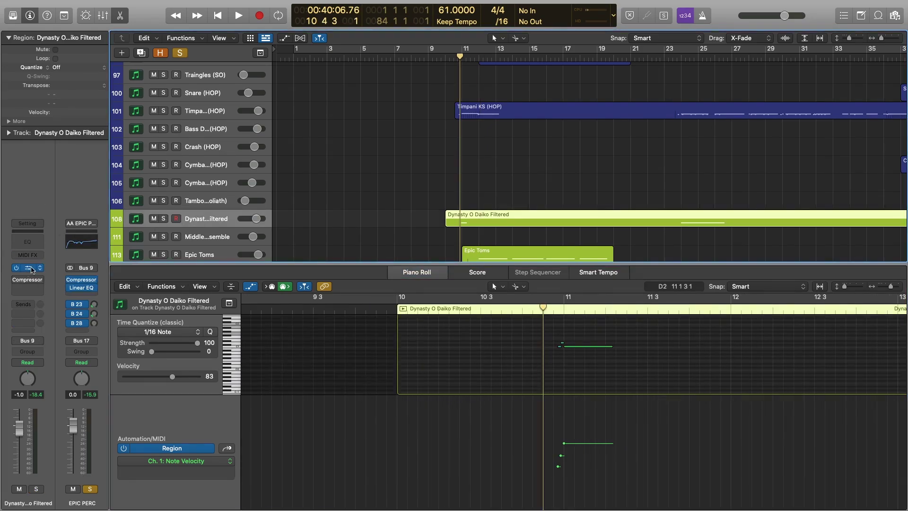
pyautogui.click(29, 268)
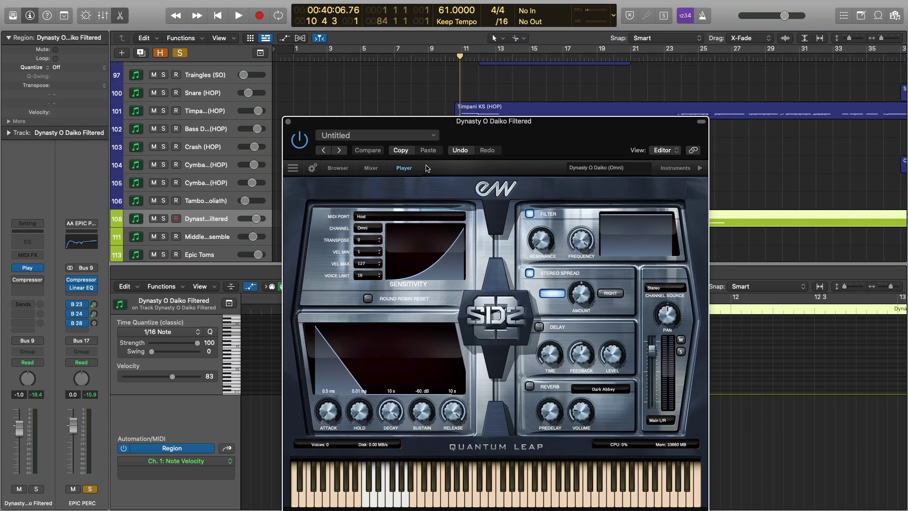
pyautogui.click(288, 122)
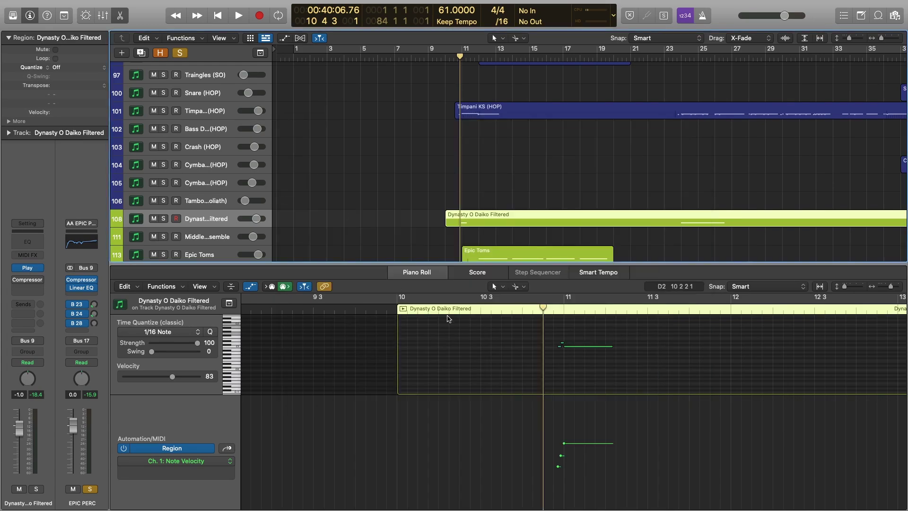
# Play the O Daiko hits around bar 11, stop, and close the Piano Roll with no region selected
pyautogui.press('space')
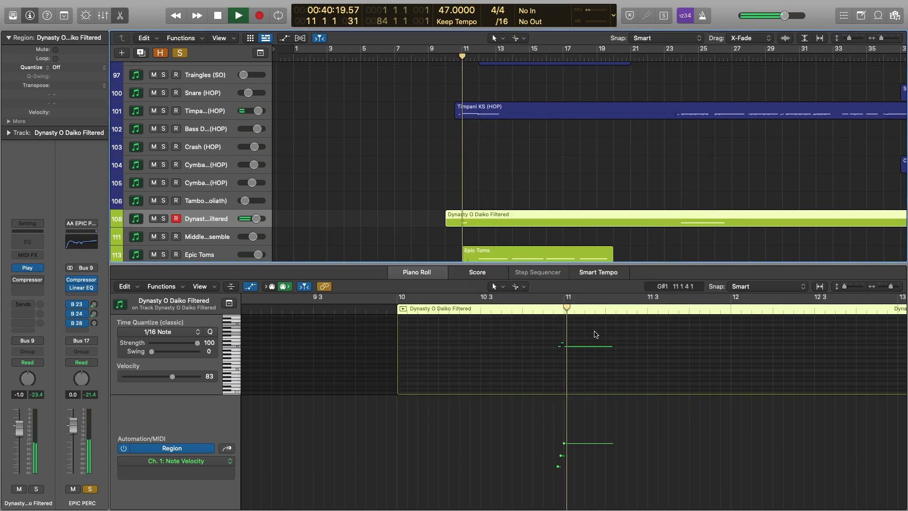
pyautogui.press('space')
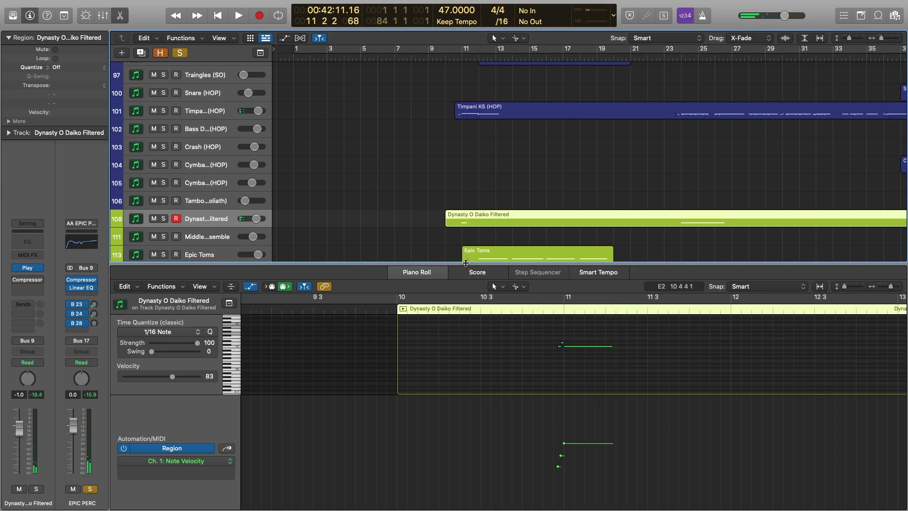
pyautogui.press('p')
pyautogui.click(432, 343)
# Turn off all track solos and play the full mix from bar 11 to bar 23
pyautogui.scroll(15, 430, 344)
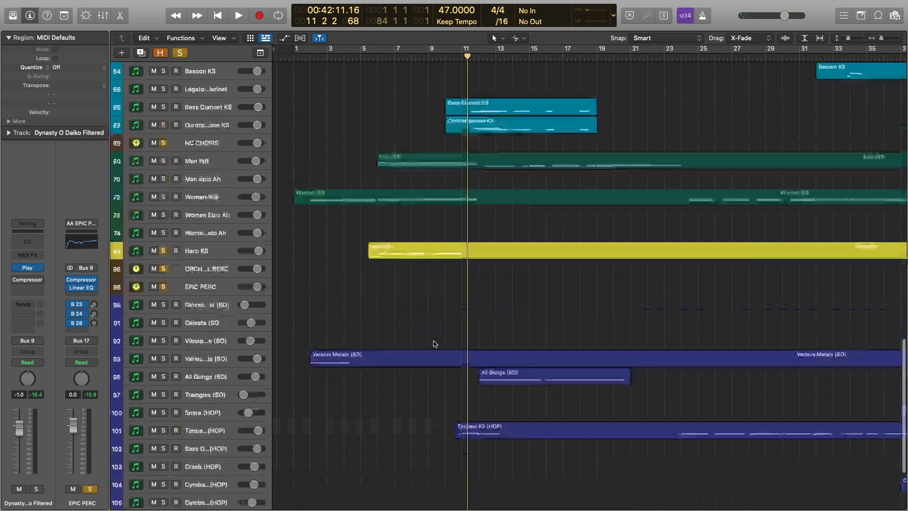
pyautogui.press('z')
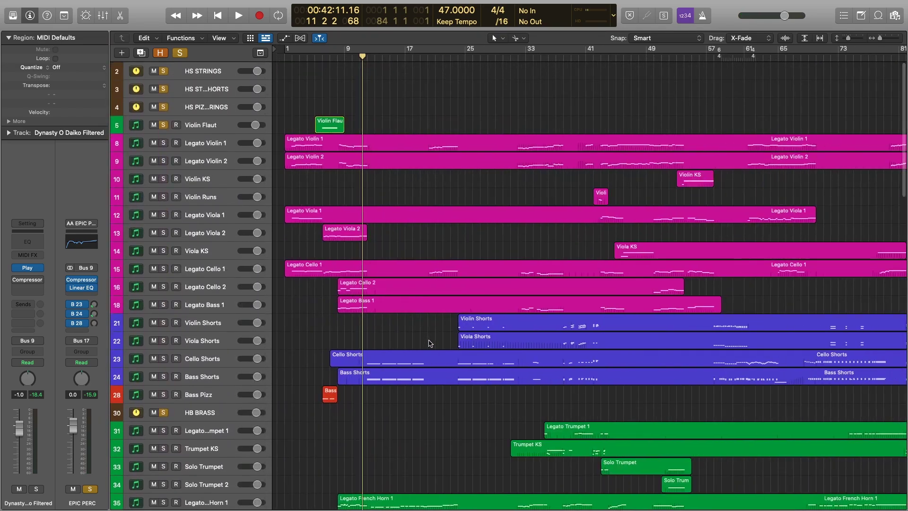
pyautogui.press('super+Up')
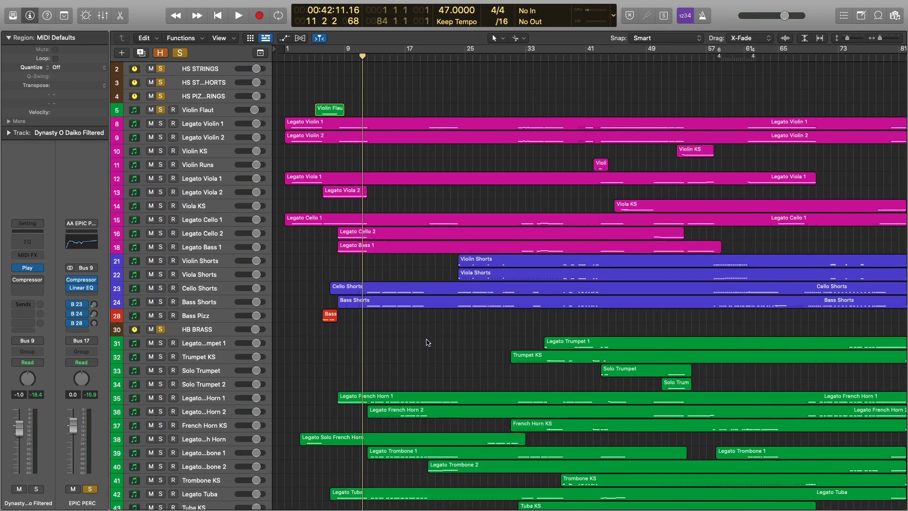
pyautogui.press('super+Right')
pyautogui.click(180, 52)
pyautogui.hscroll(-3, 443, 162)
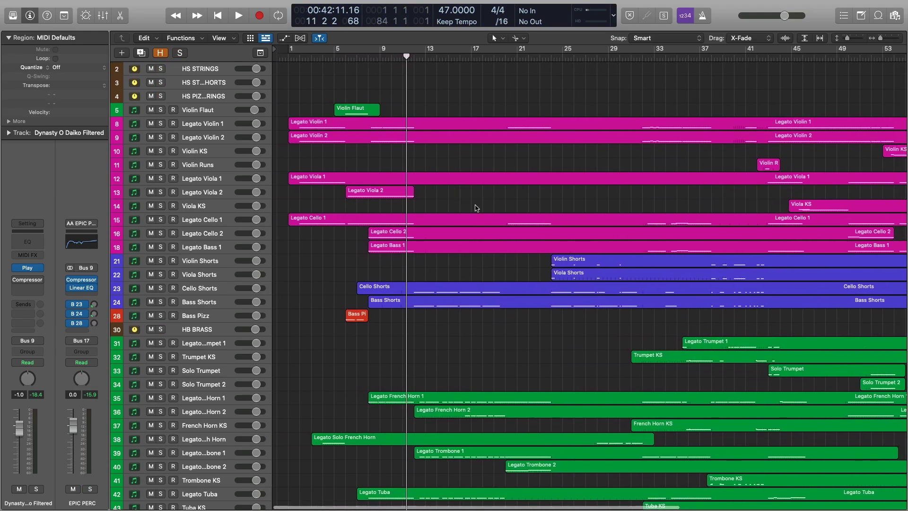
pyautogui.press('space')
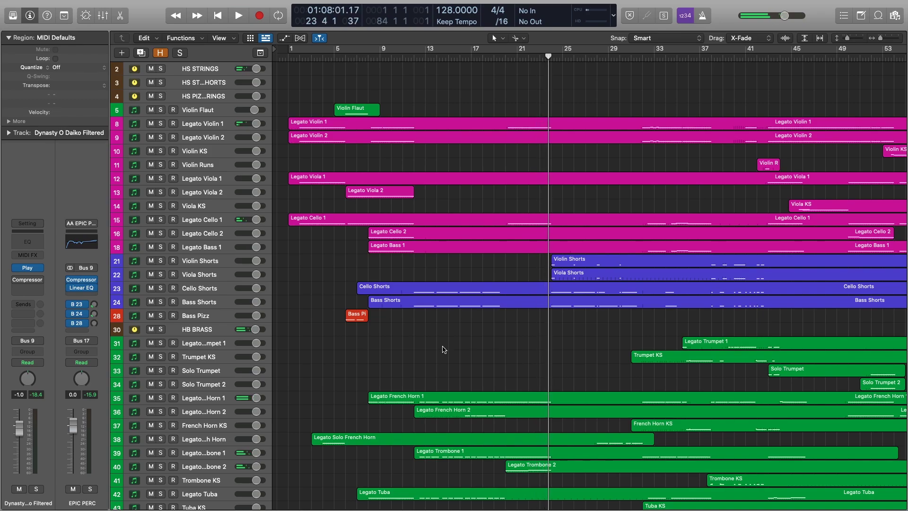
# Place the playhead at bar 12 and examine the Cello Shorts and Bass Shorts regions together in the Piano Roll
pyautogui.click(418, 61)
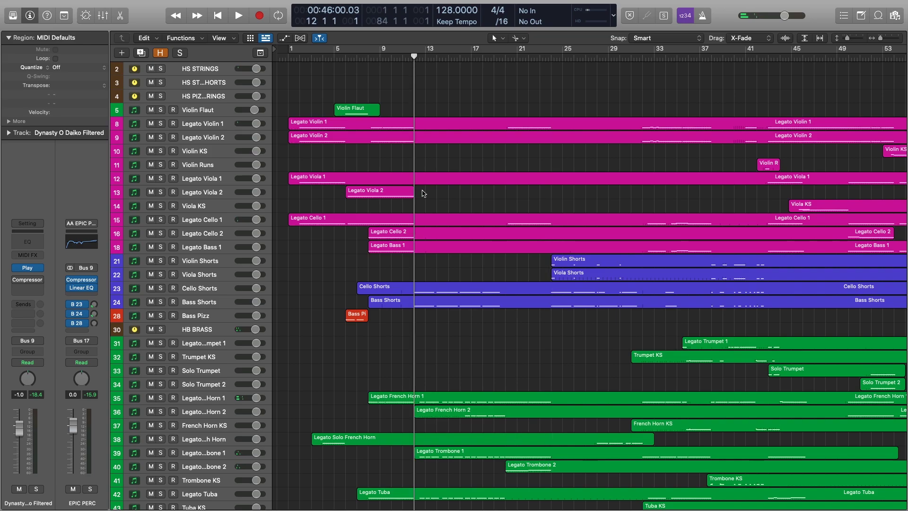
pyautogui.scroll(5, 343, 276)
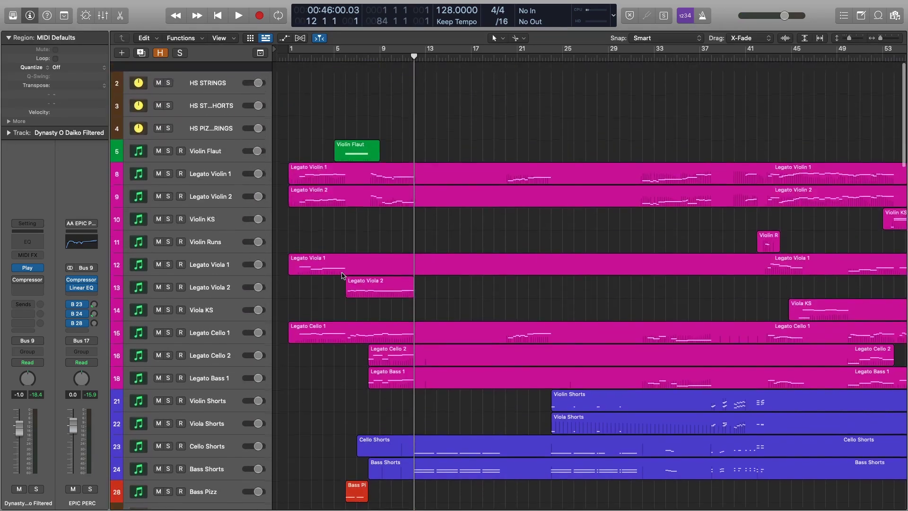
pyautogui.moveTo(497, 383); pyautogui.dragTo(502, 457)
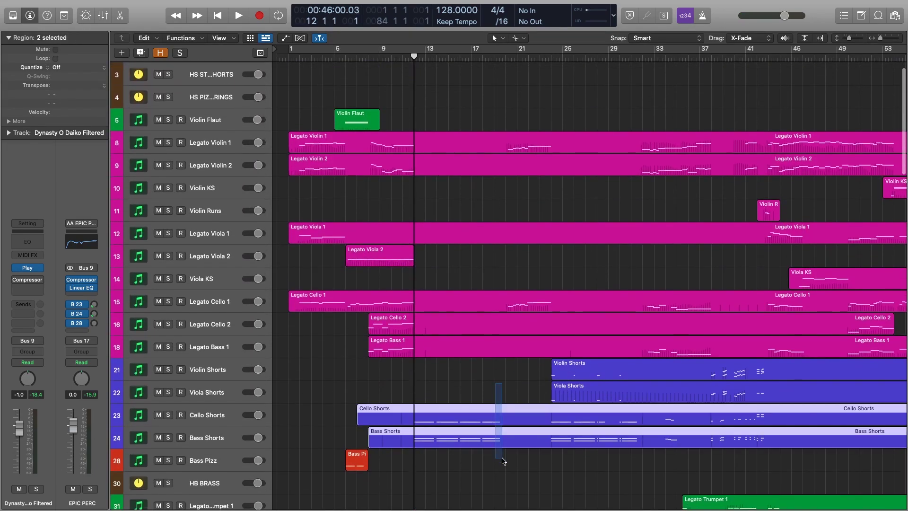
pyautogui.doubleClick(501, 420)
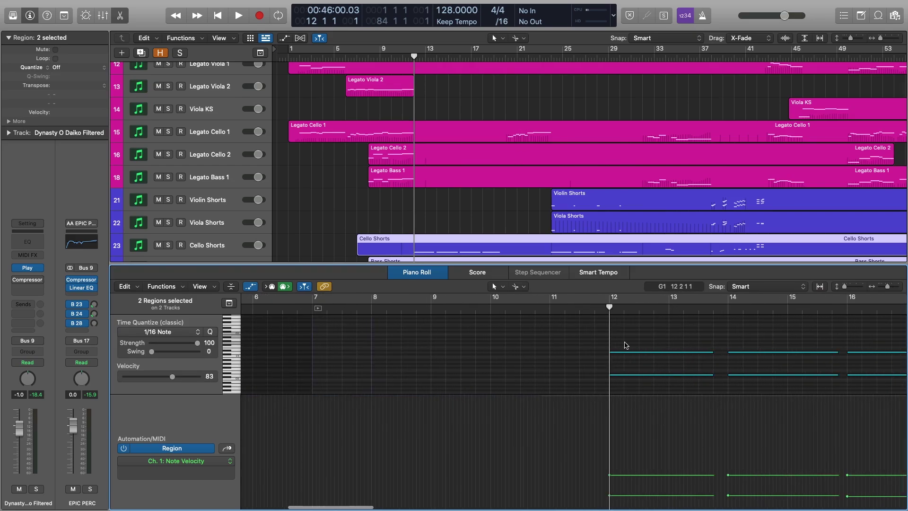
pyautogui.scroll(-3, 627, 347)
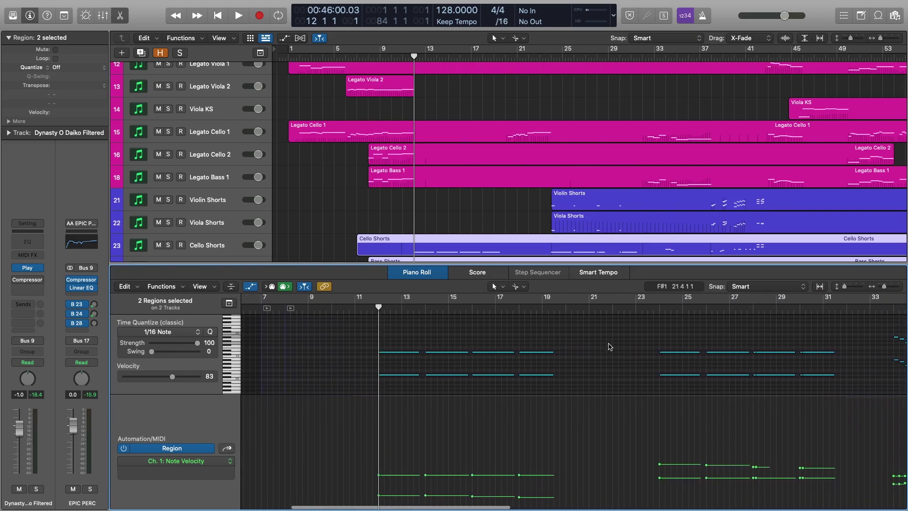
pyautogui.scroll(-3, 476, 158)
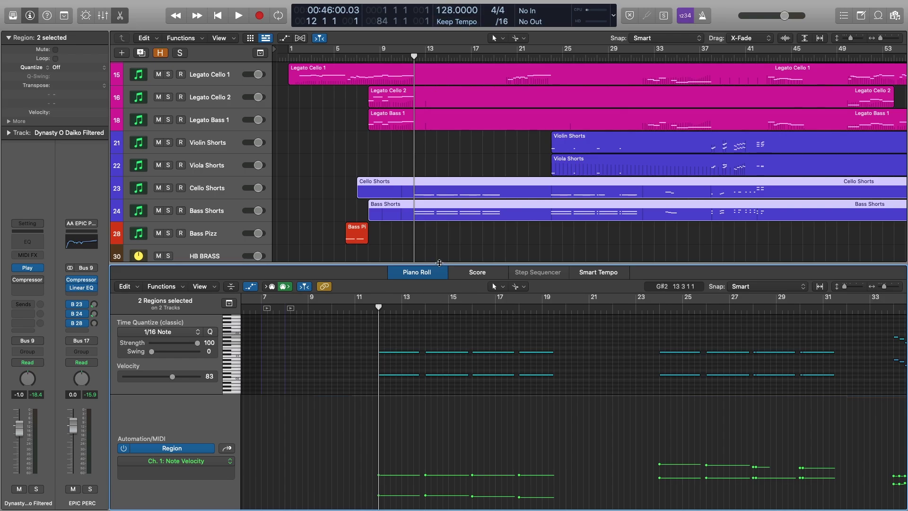
# Add the Legato Violin 1 and Legato Cello 1 regions to the Piano Roll view and examine their notes and expression curves
pyautogui.scroll(8, 473, 198)
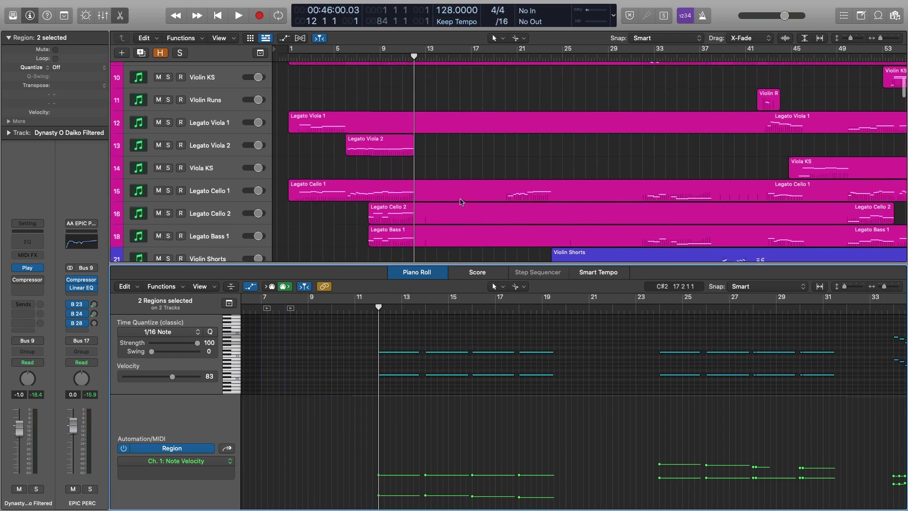
pyautogui.scroll(1, 460, 202)
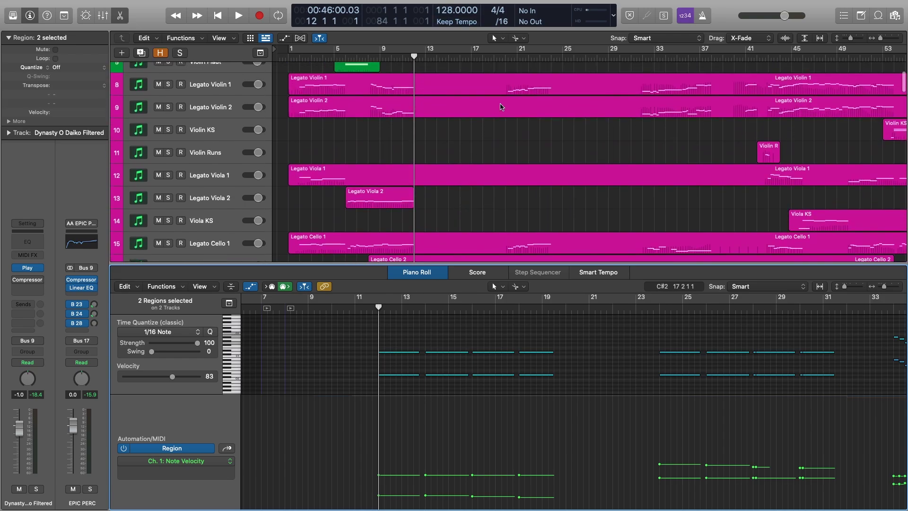
pyautogui.keyDown('shift'); pyautogui.click(512, 82); pyautogui.keyUp('shift')
pyautogui.scroll(-2, 510, 142)
pyautogui.keyDown('shift'); pyautogui.click(518, 208); pyautogui.keyUp('shift')
pyautogui.scroll(-3, 526, 357)
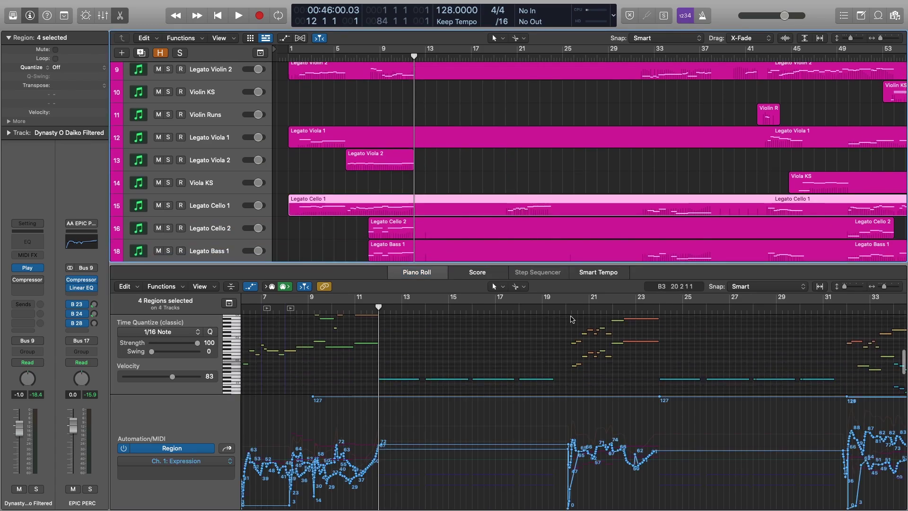
pyautogui.hscroll(-3, 565, 311)
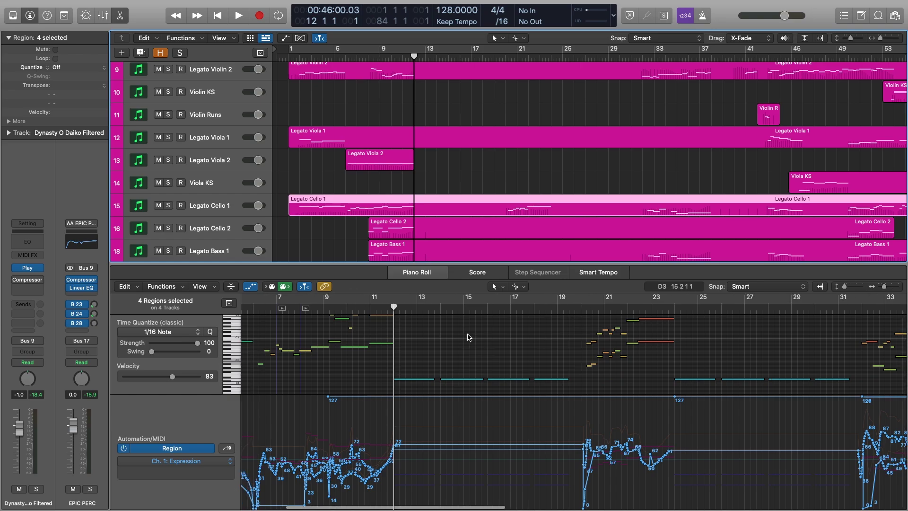
# Solo the HS STRINGS bus together with the HS shorts and pizzicato string buses
pyautogui.scroll(-3, 198, 244)
pyautogui.scroll(10, 175, 67)
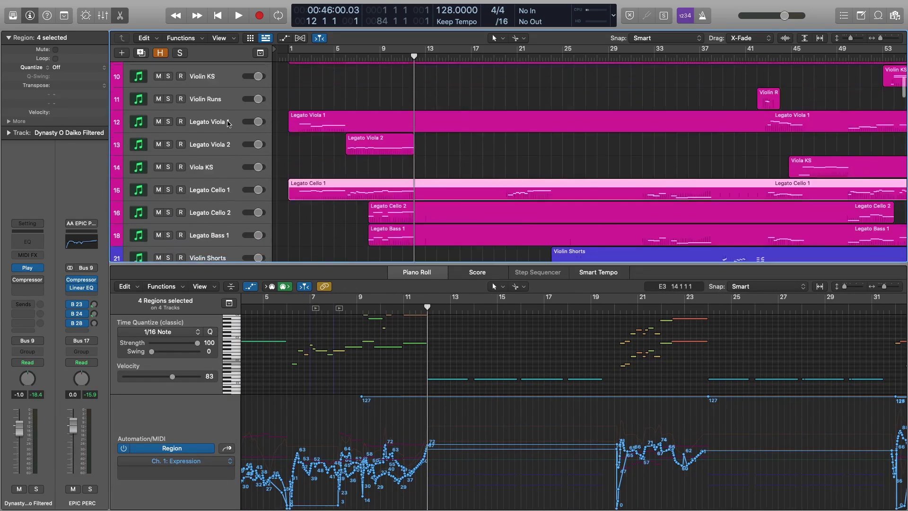
pyautogui.click(169, 73)
pyautogui.click(169, 96)
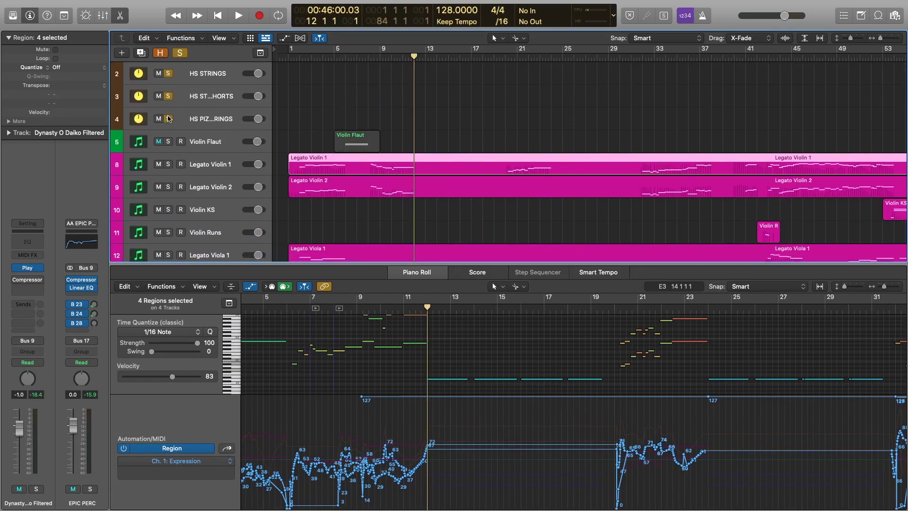
pyautogui.scroll(-10, 469, 158)
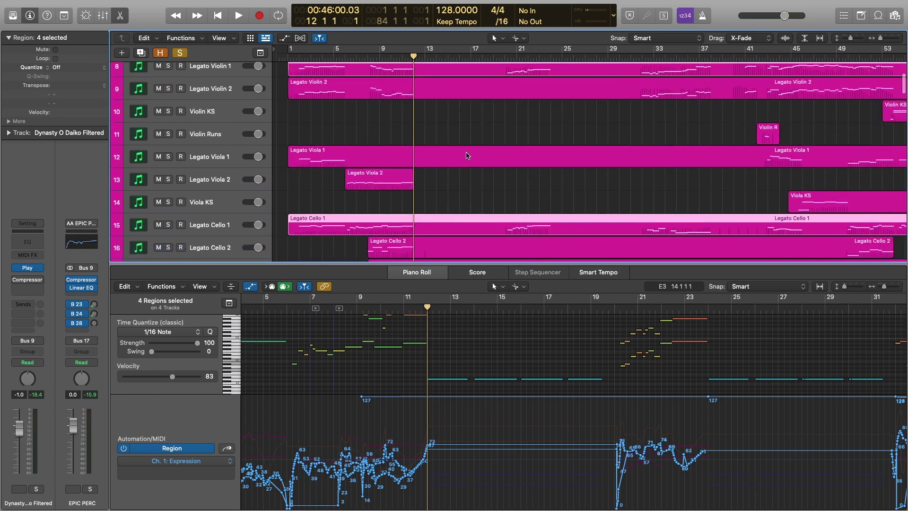
# Play the soloed strings from bar 12 to bar 23 while examining the notes and modulation curves of the four selected regions
pyautogui.press('space')
pyautogui.scroll(-3, 359, 349)
pyautogui.click(226, 448)
pyautogui.click(226, 447)
pyautogui.click(226, 448)
pyautogui.click(226, 447)
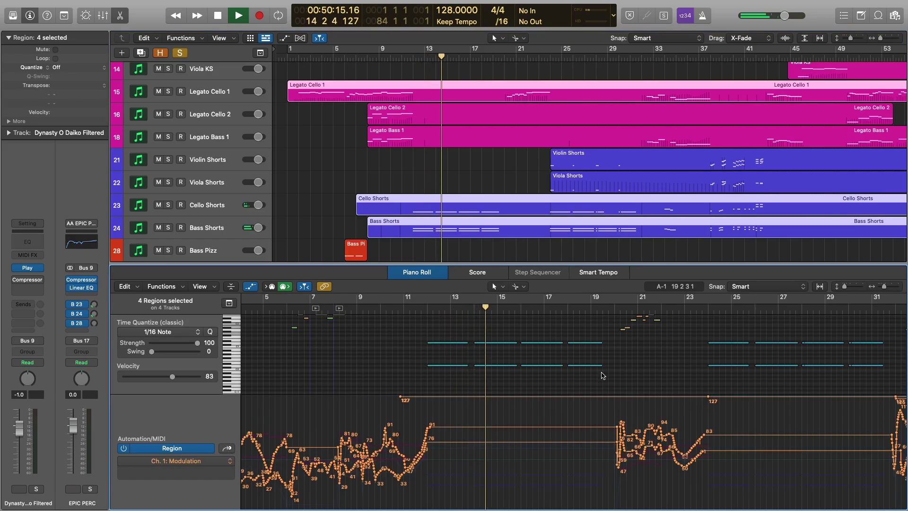
pyautogui.moveTo(539, 368)
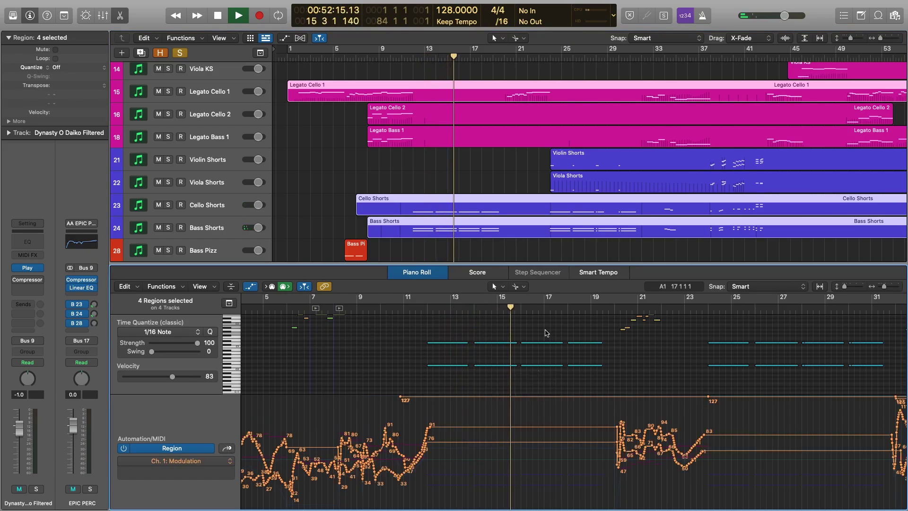
pyautogui.scroll(1, 546, 333)
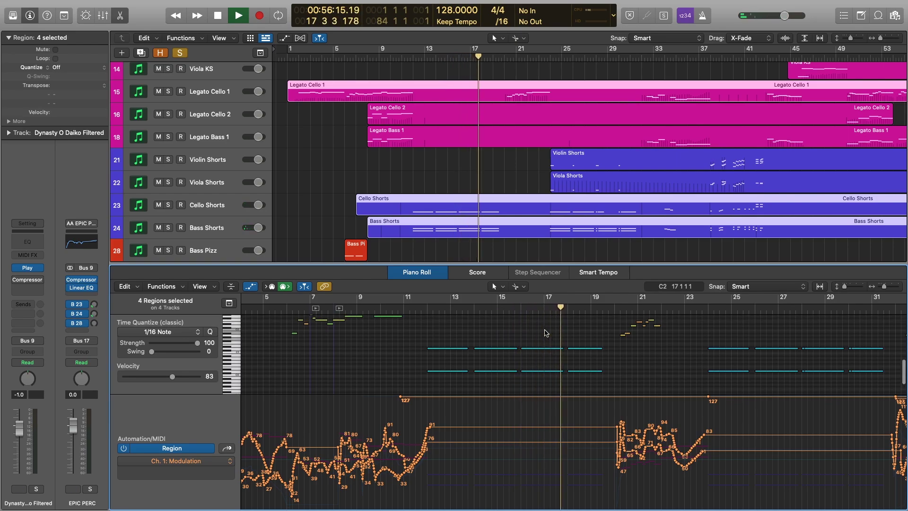
pyautogui.scroll(3, 603, 346)
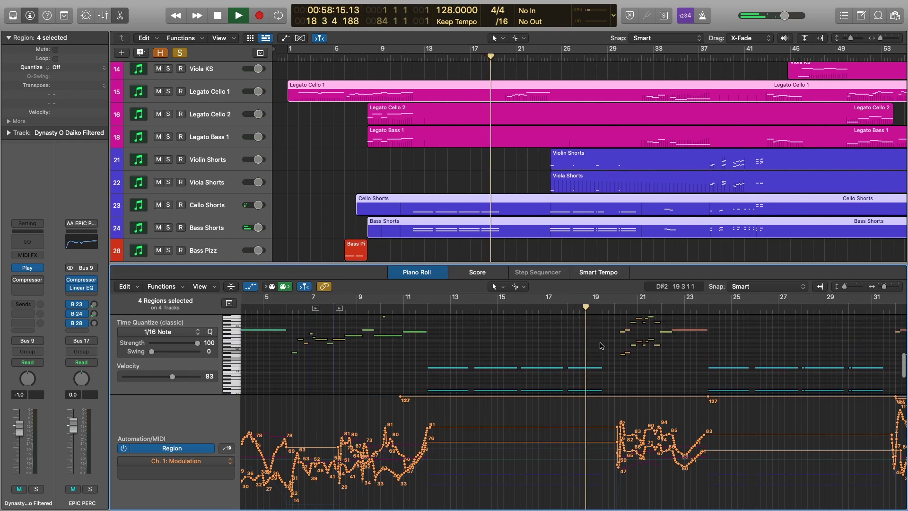
pyautogui.scroll(1, 602, 345)
pyautogui.scroll(1, 600, 345)
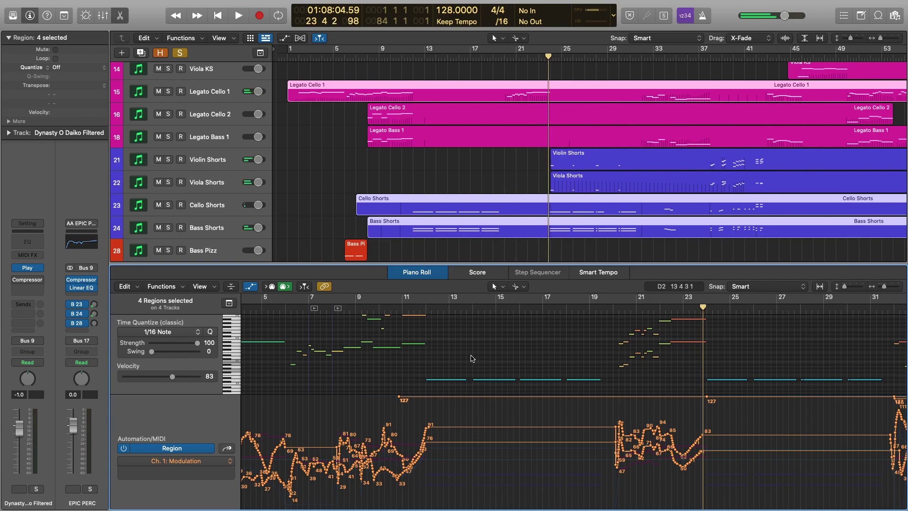
# Examine only the Cello Shorts and Bass Shorts regions in the Piano Roll and move the playhead to bar 11
pyautogui.scroll(-3, 470, 357)
pyautogui.moveTo(450, 171); pyautogui.dragTo(449, 243)
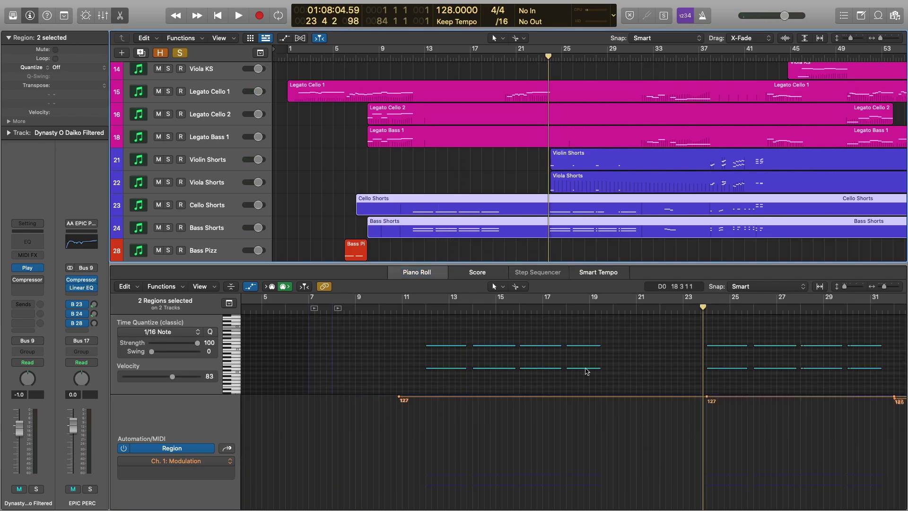
pyautogui.moveTo(420, 179); pyautogui.dragTo(440, 238)
pyautogui.click(415, 309)
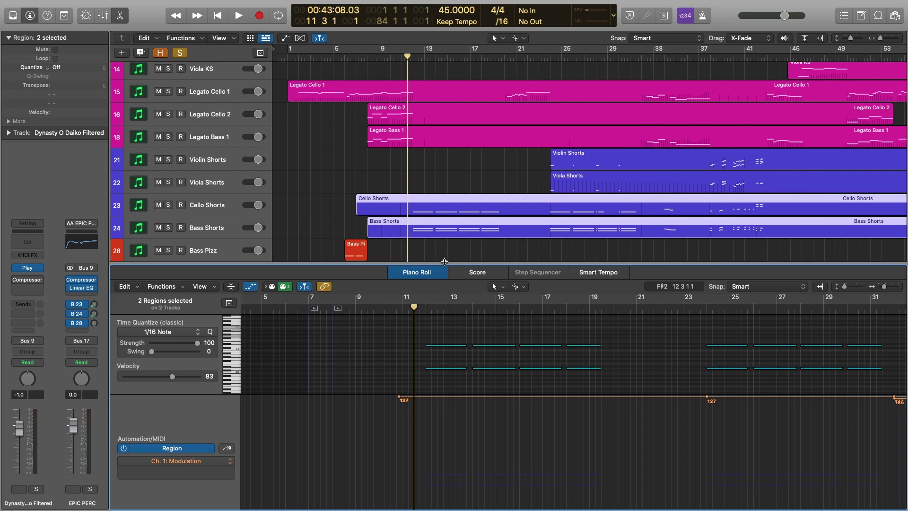
# Collapse the Piano Roll to reveal more tracks and solo the HB BRASS bus
pyautogui.moveTo(444, 263); pyautogui.dragTo(591, 424)
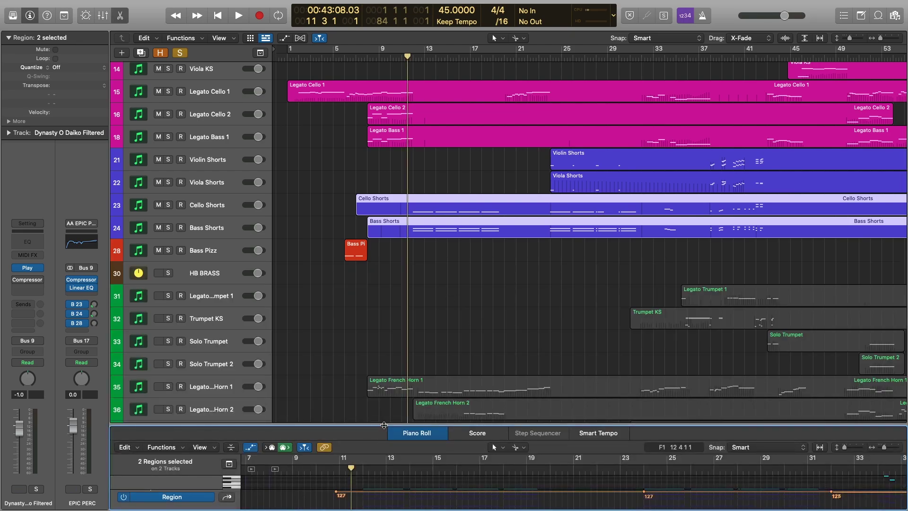
pyautogui.moveTo(383, 424); pyautogui.dragTo(383, 506)
pyautogui.scroll(-3, 402, 271)
pyautogui.click(366, 261)
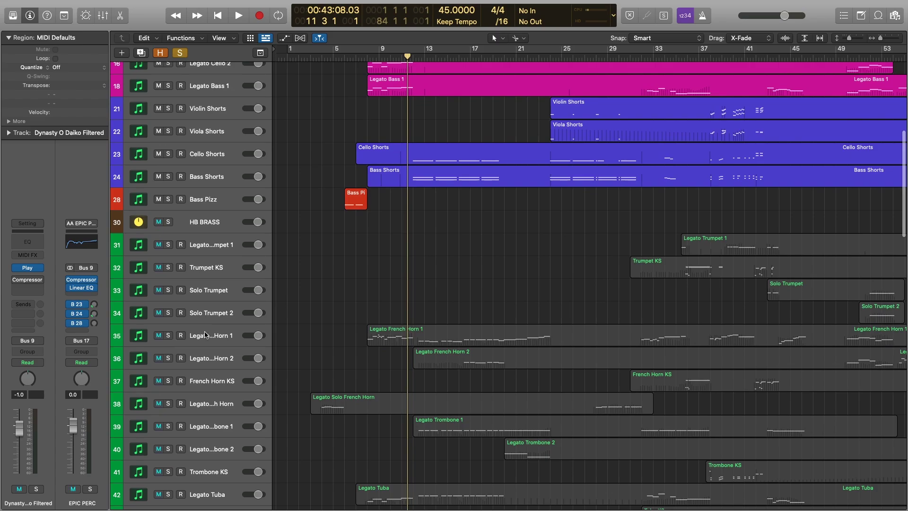
pyautogui.click(193, 220)
pyautogui.press('s')
pyautogui.scroll(-4, 470, 232)
pyautogui.scroll(3, 467, 224)
pyautogui.scroll(-3, 468, 227)
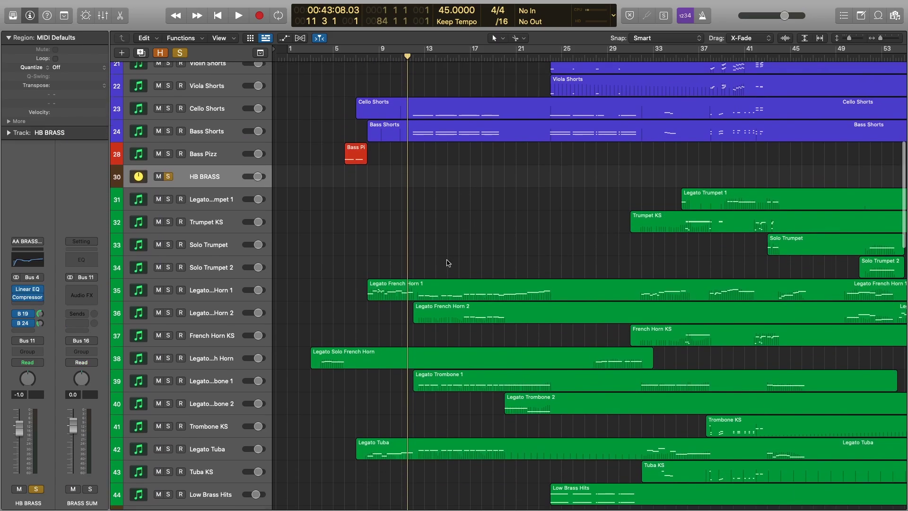
# Show the Legato French Horn 1, Legato Trombone 1 and Legato Tuba regions together in an enlarged Piano Roll, zoomed in around bars 10 to 28
pyautogui.click(441, 295)
pyautogui.scroll(-4, 440, 334)
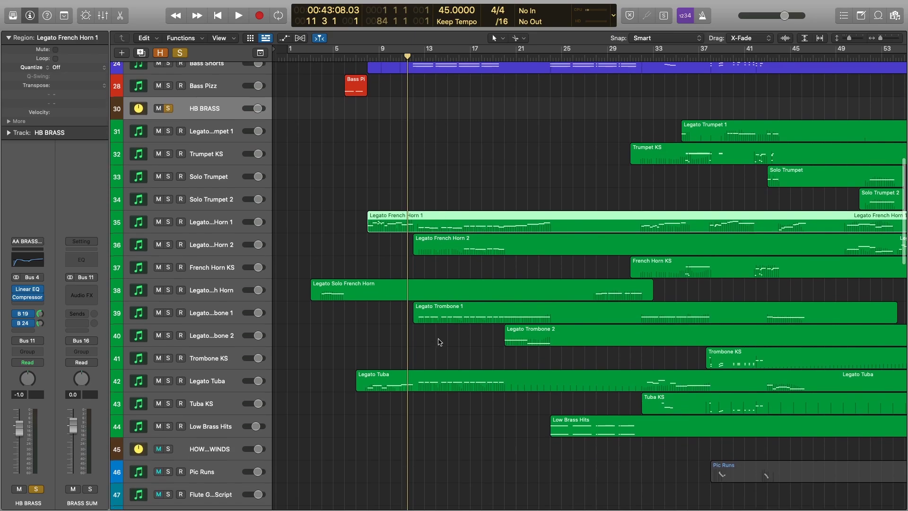
pyautogui.keyDown('shift'); pyautogui.click(440, 316); pyautogui.keyUp('shift')
pyautogui.keyDown('shift'); pyautogui.click(445, 381); pyautogui.keyUp('shift')
pyautogui.press('p')
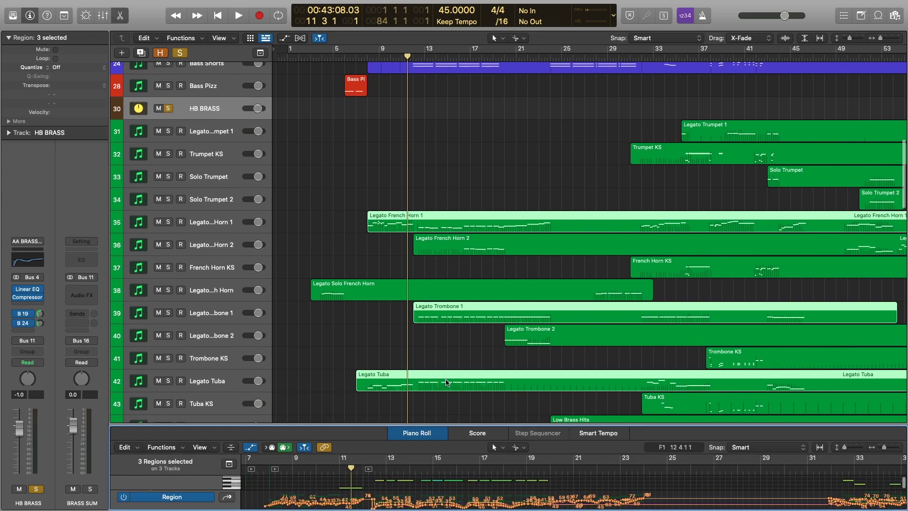
pyautogui.click(475, 433)
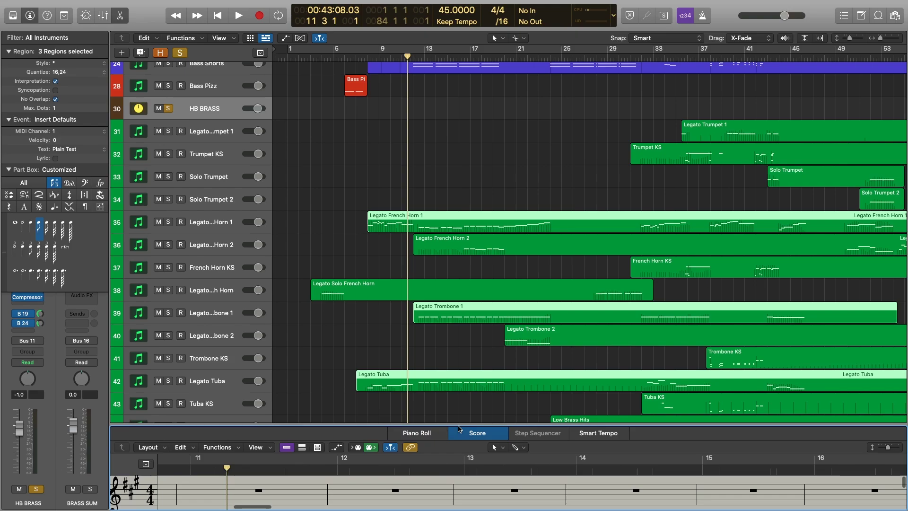
pyautogui.click(420, 435)
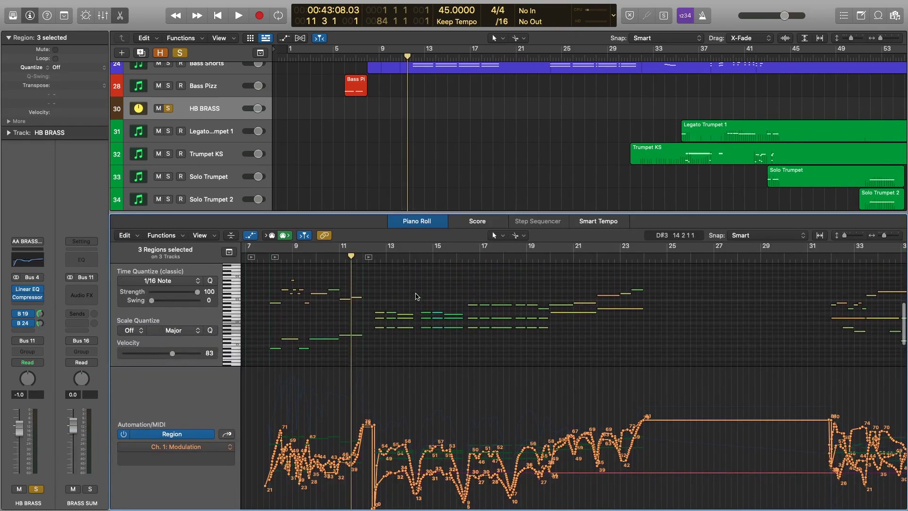
pyautogui.press('super+Right')
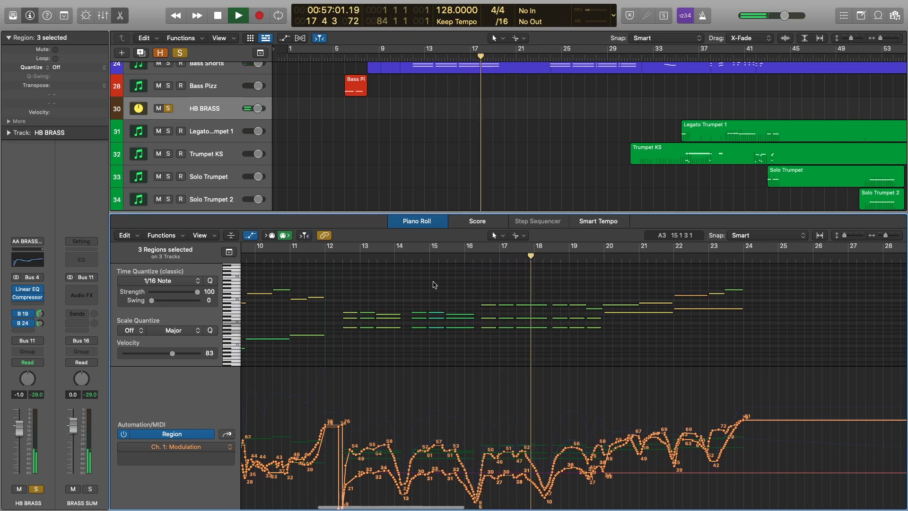
# Add the Legato French Horn 2 and Legato Trombone 2 regions to the Piano Roll view during brass playback
pyautogui.scroll(-3, 489, 125)
pyautogui.scroll(-2, 488, 126)
pyautogui.keyDown('shift'); pyautogui.click(494, 141); pyautogui.keyUp('shift')
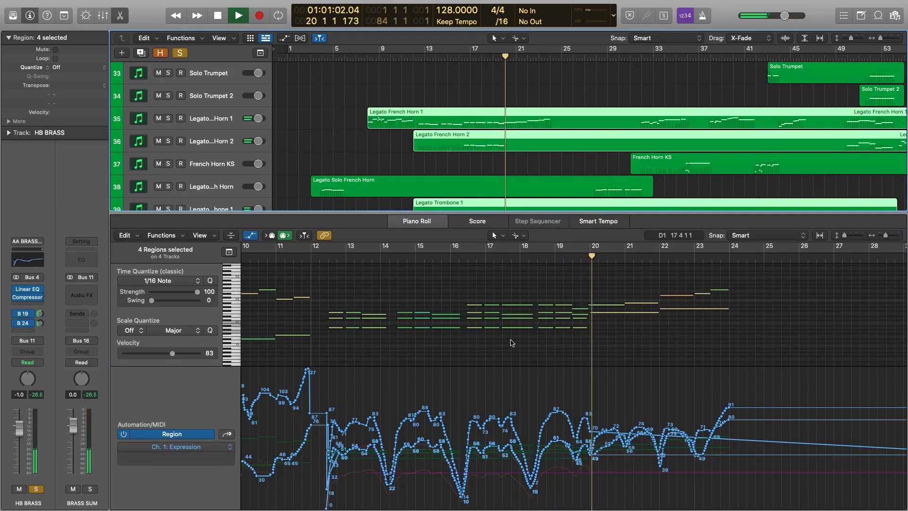
pyautogui.scroll(-1, 527, 110)
pyautogui.scroll(-1, 527, 110)
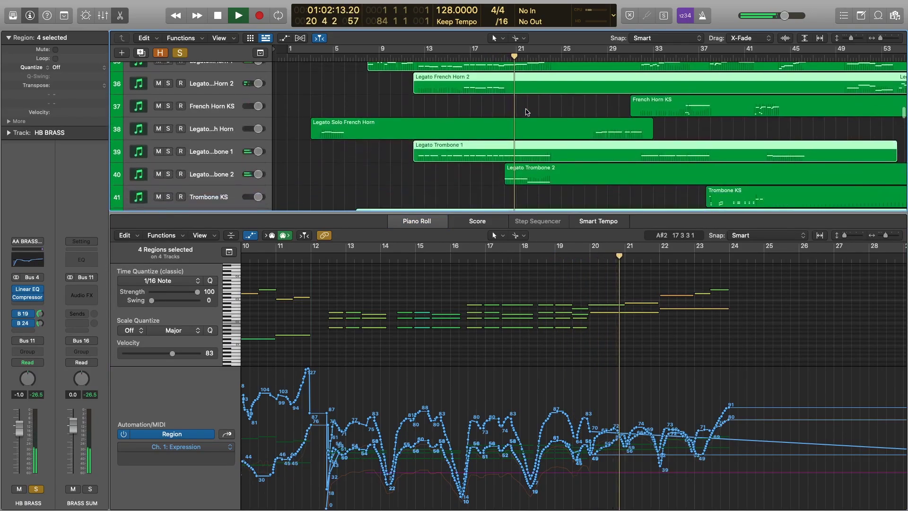
pyautogui.keyDown('shift'); pyautogui.click(558, 175); pyautogui.keyUp('shift')
pyautogui.scroll(-5, 558, 184)
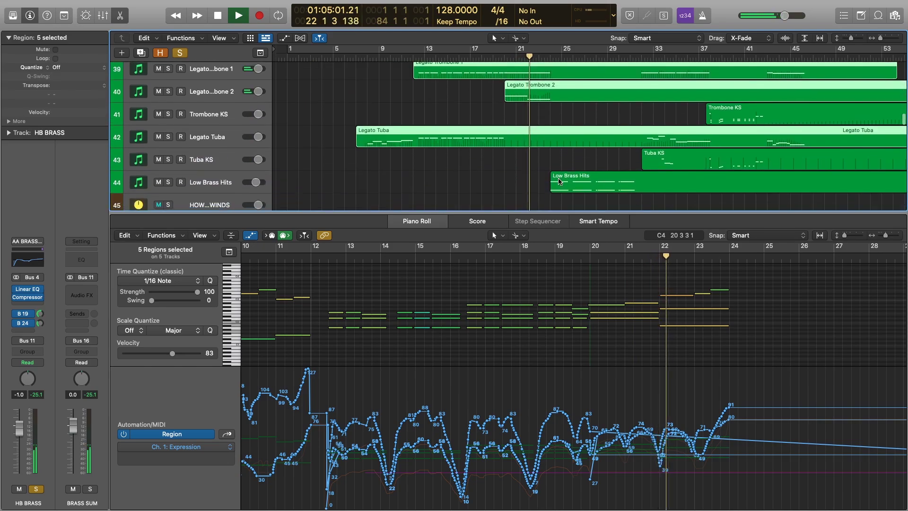
# Play the brass through bar 23, return the playhead to bar 16 and examine the horn and trombone chords there
pyautogui.scroll(3, 560, 182)
pyautogui.scroll(2, 559, 182)
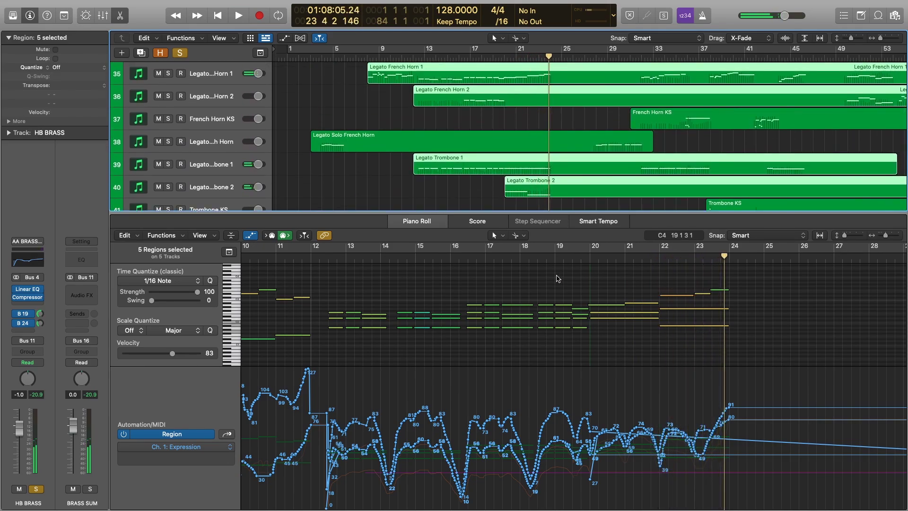
pyautogui.moveTo(549, 56); pyautogui.dragTo(459, 57)
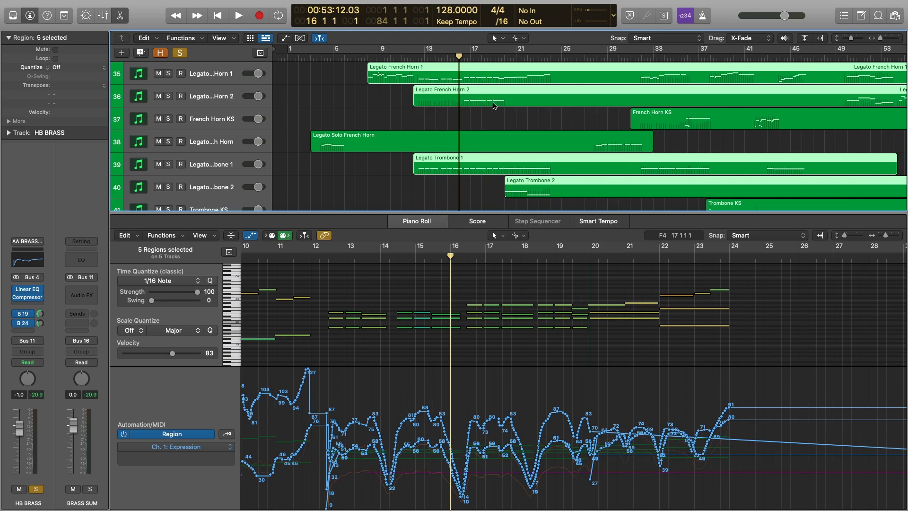
pyautogui.click(469, 295)
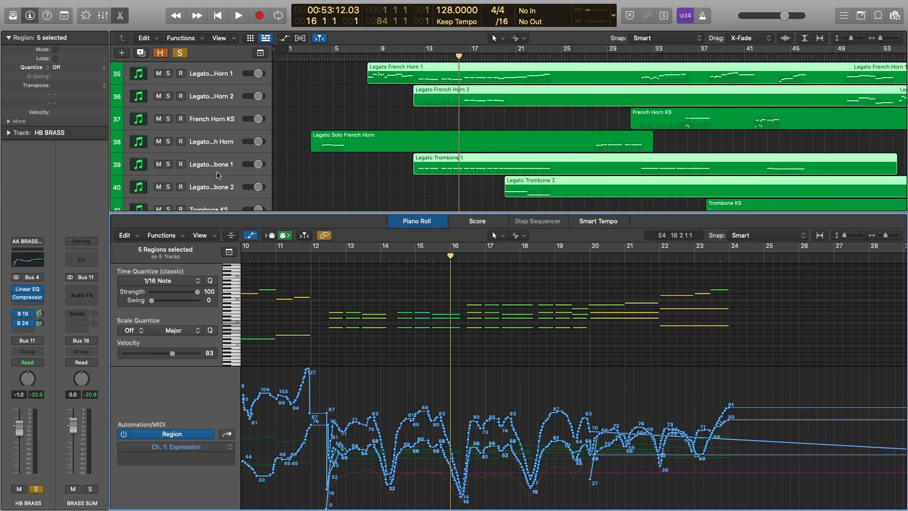
# Open the Bass Clarinet KS region in the Piano Roll and solo the HOW WOODWINDS bus
pyautogui.scroll(-3, 307, 168)
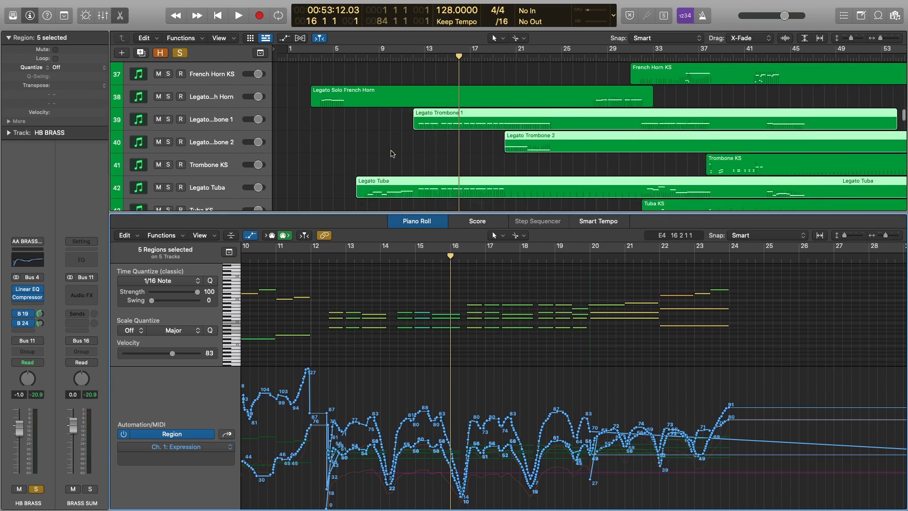
pyautogui.scroll(-15, 390, 154)
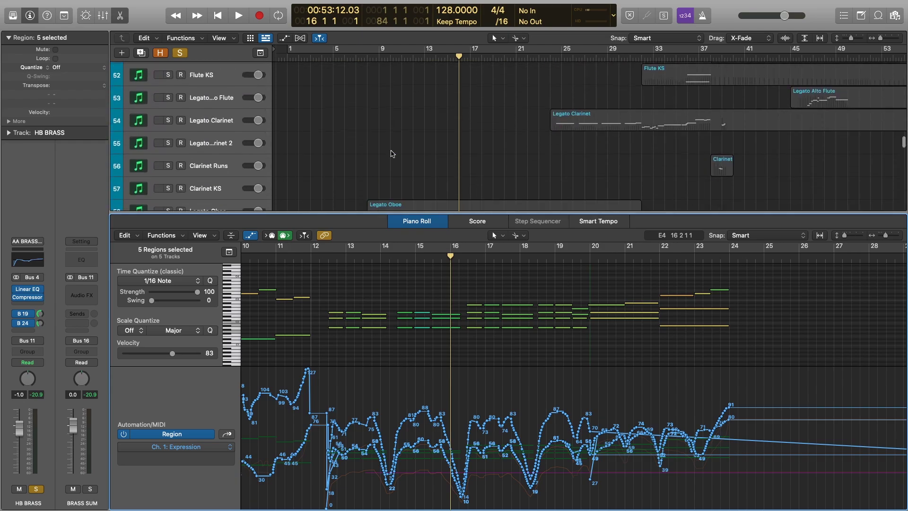
pyautogui.scroll(-8, 392, 154)
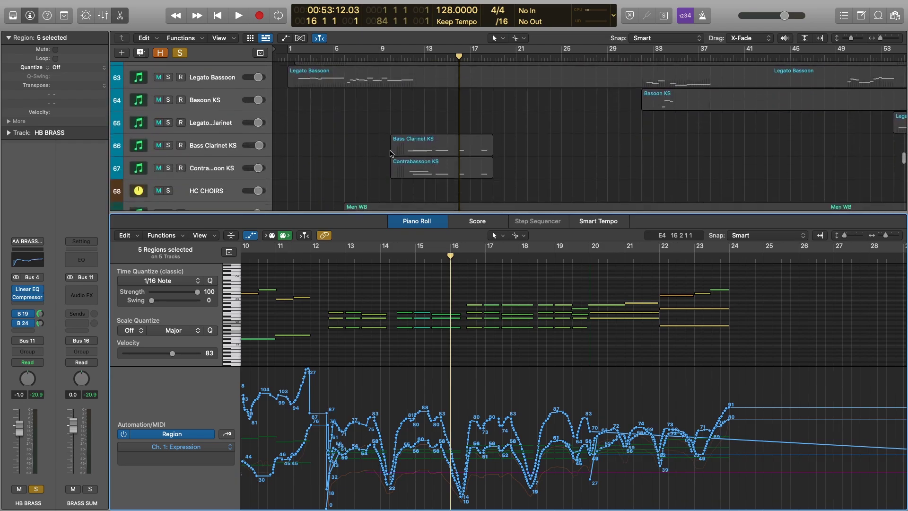
pyautogui.click(210, 127)
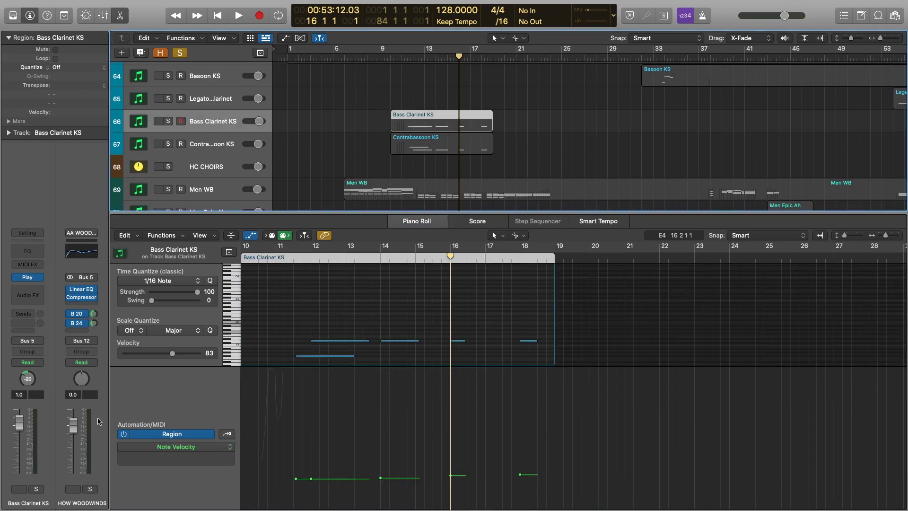
pyautogui.click(89, 489)
pyautogui.scroll(2, 444, 130)
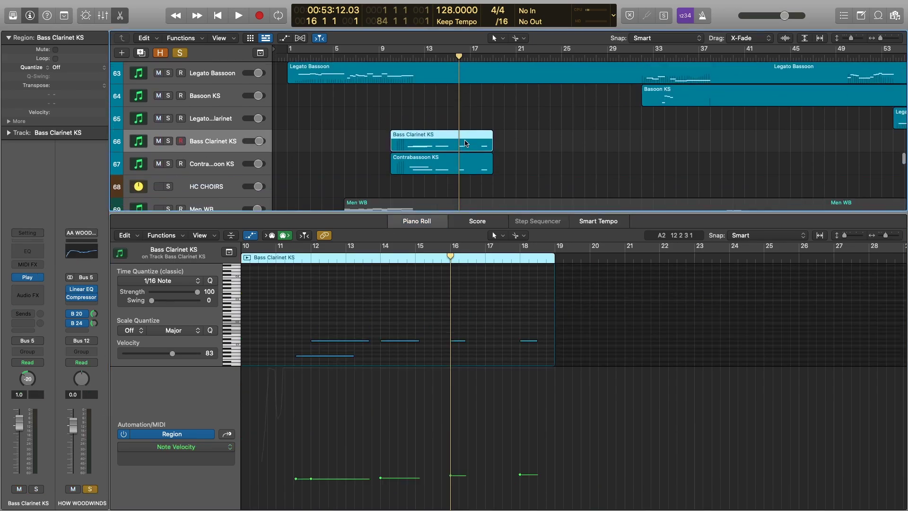
# Place the playhead at bar 11 and examine the Bass Clarinet KS and Contrabassoon KS notes together in the Piano Roll
pyautogui.click(405, 52)
pyautogui.moveTo(466, 114); pyautogui.dragTo(452, 158)
pyautogui.click(371, 324)
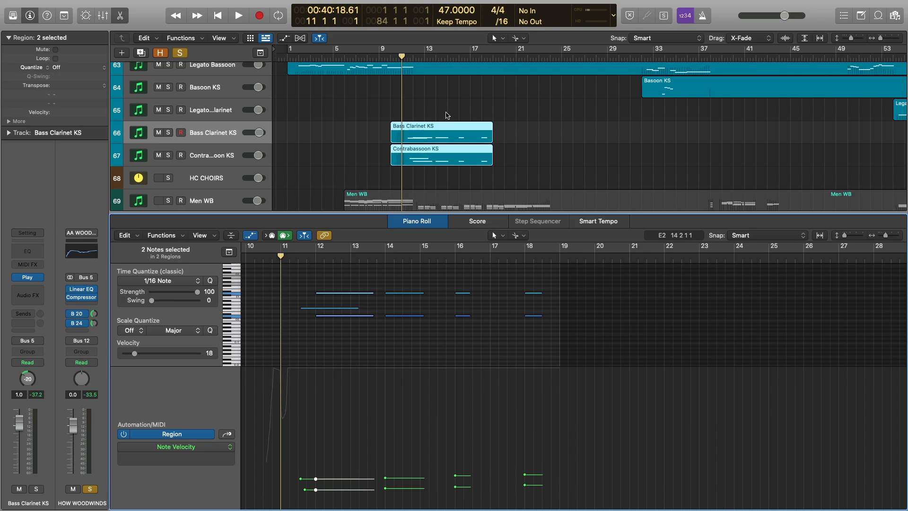
# Solo the HC CHOIRS bus and open the Men WB region in the Piano Roll
pyautogui.scroll(-2, 450, 107)
pyautogui.click(201, 127)
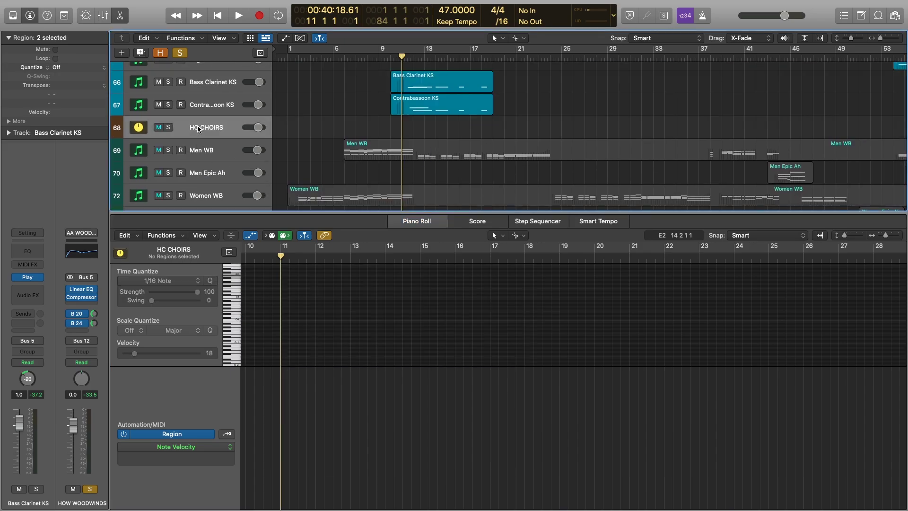
pyautogui.scroll(-2, 448, 122)
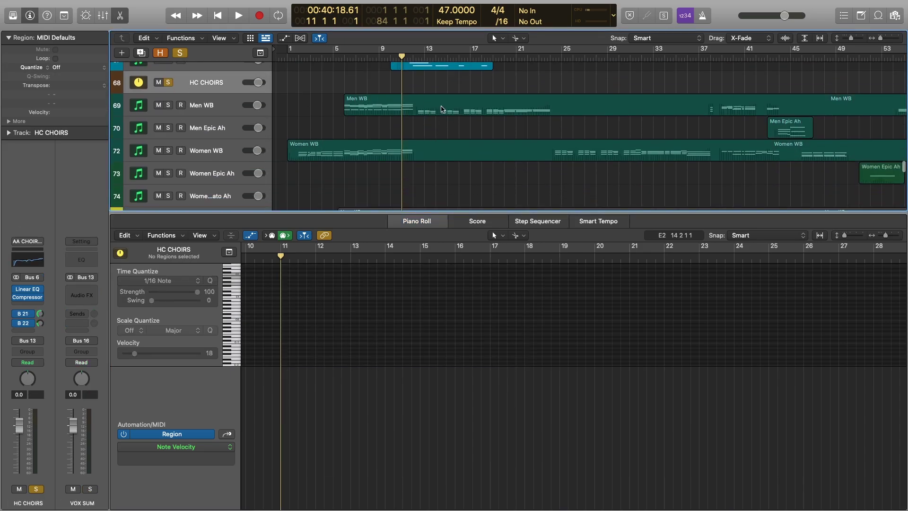
pyautogui.click(441, 110)
pyautogui.scroll(3, 391, 324)
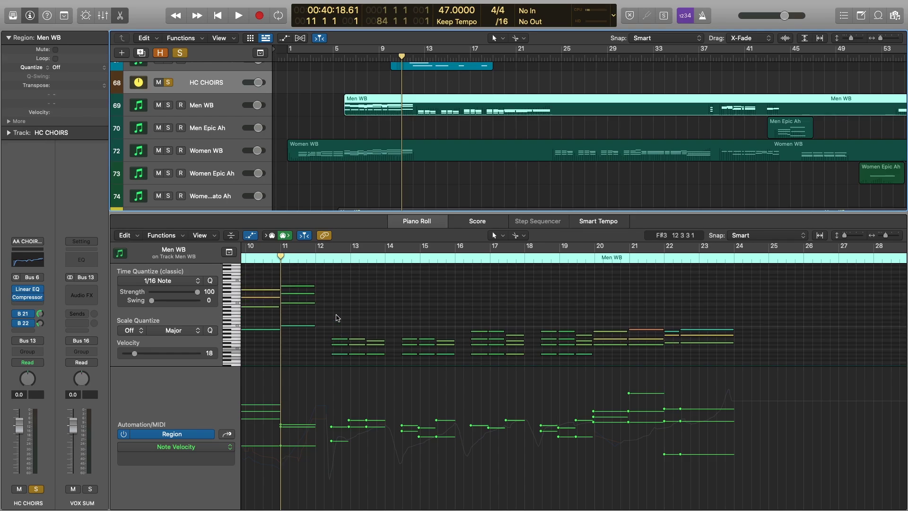
# Play the choir up to bar 24 while examining the Men WB region's modulation and expression curves
pyautogui.click(307, 259)
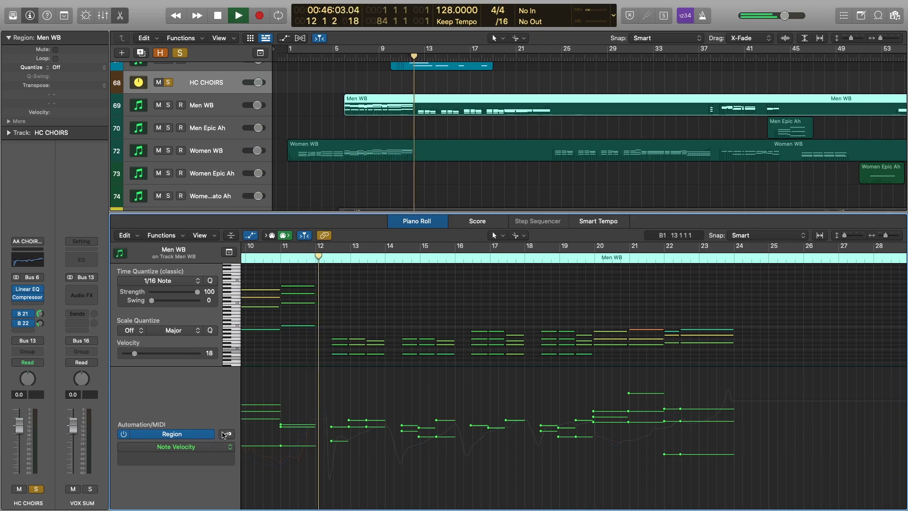
pyautogui.click(227, 434)
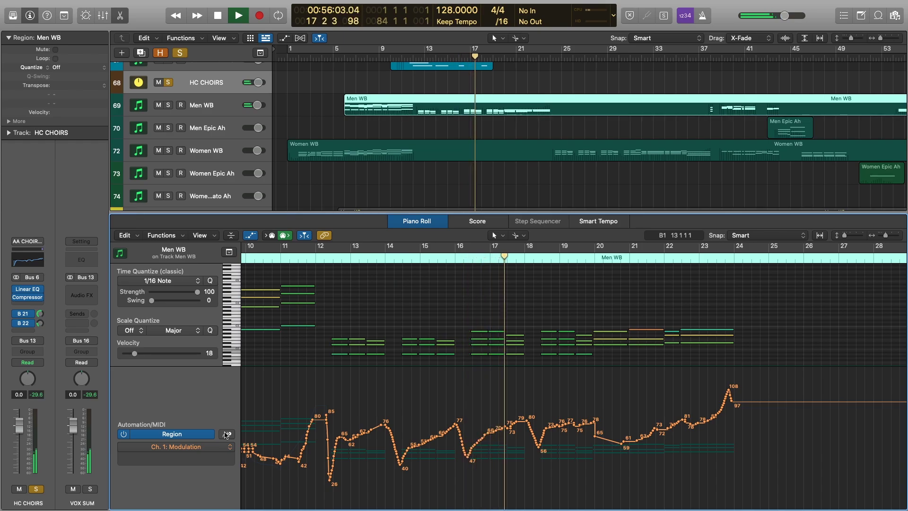
pyautogui.click(226, 435)
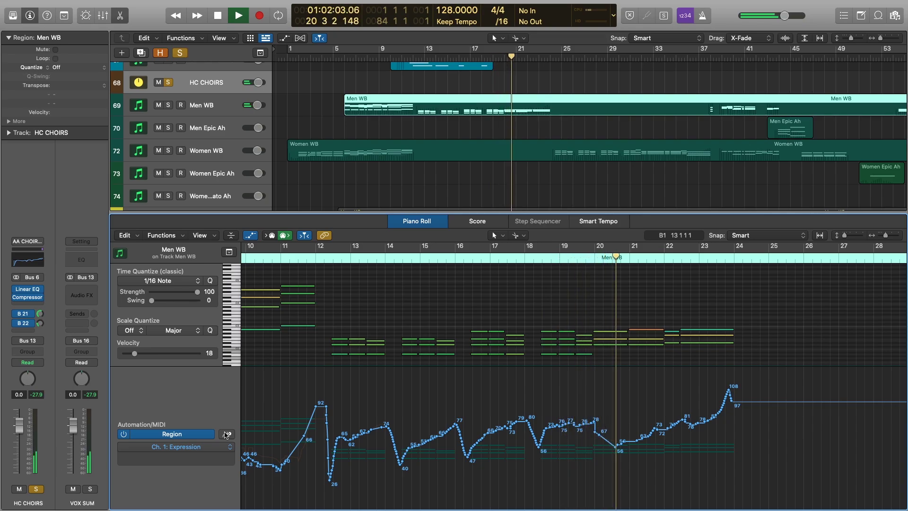
pyautogui.click(226, 434)
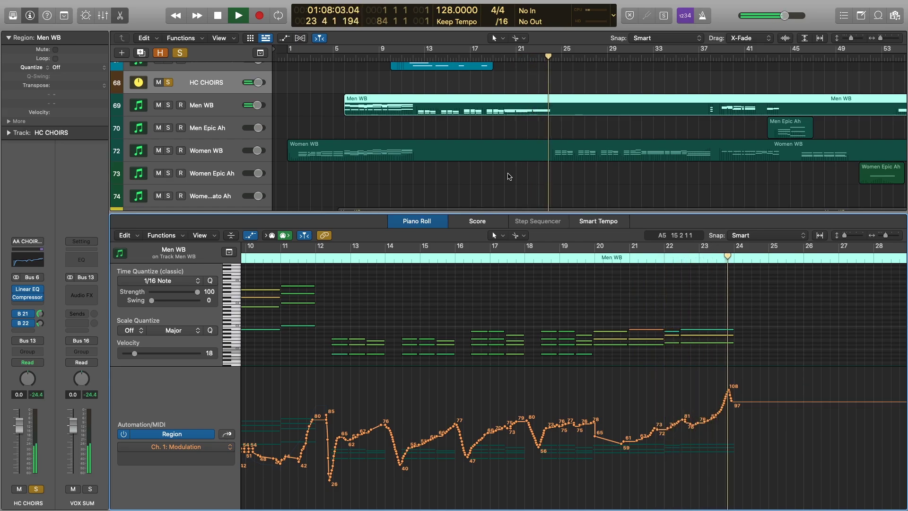
pyautogui.press('space')
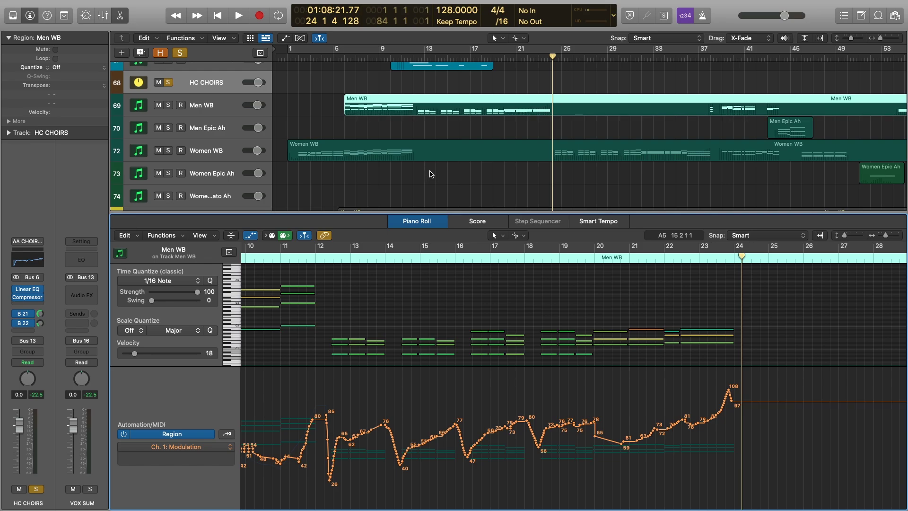
# Solo the orchestral percussion and EPIC PERC buses alongside the choirs and place the playhead at bar 12
pyautogui.scroll(-2, 432, 174)
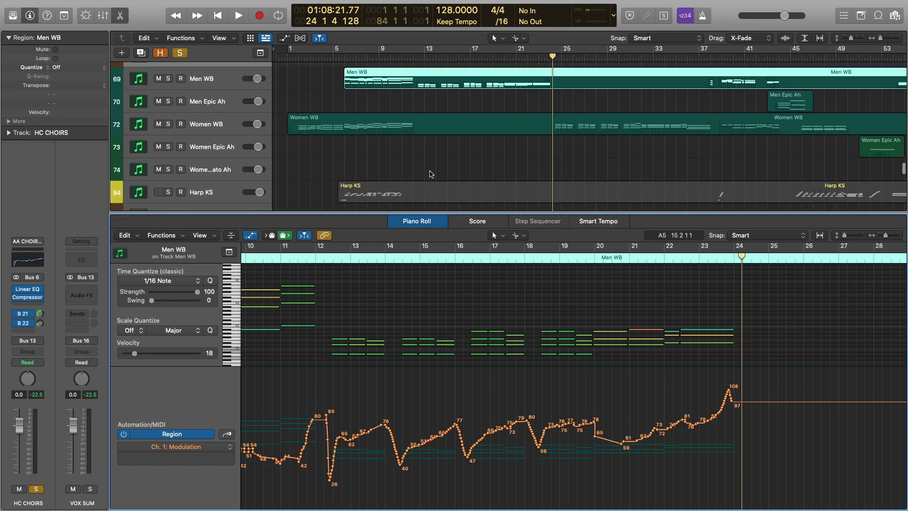
pyautogui.scroll(-6, 435, 161)
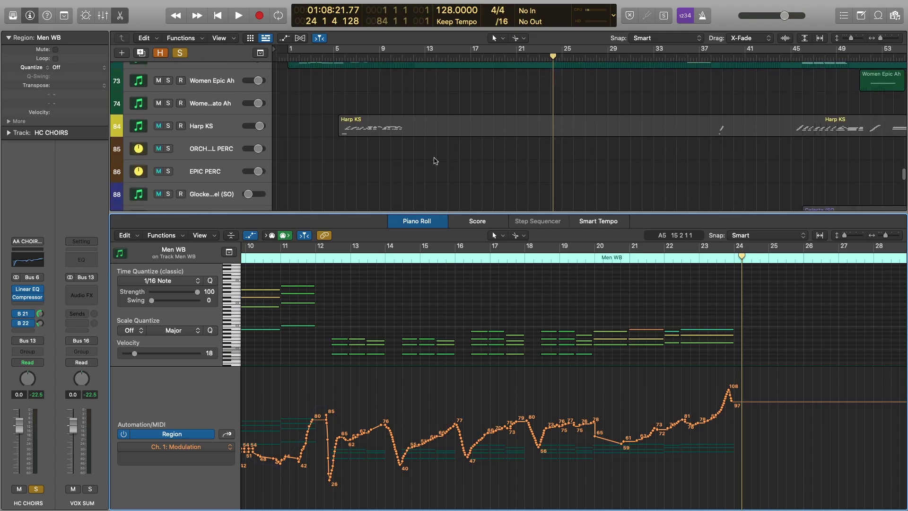
pyautogui.scroll(3, 214, 159)
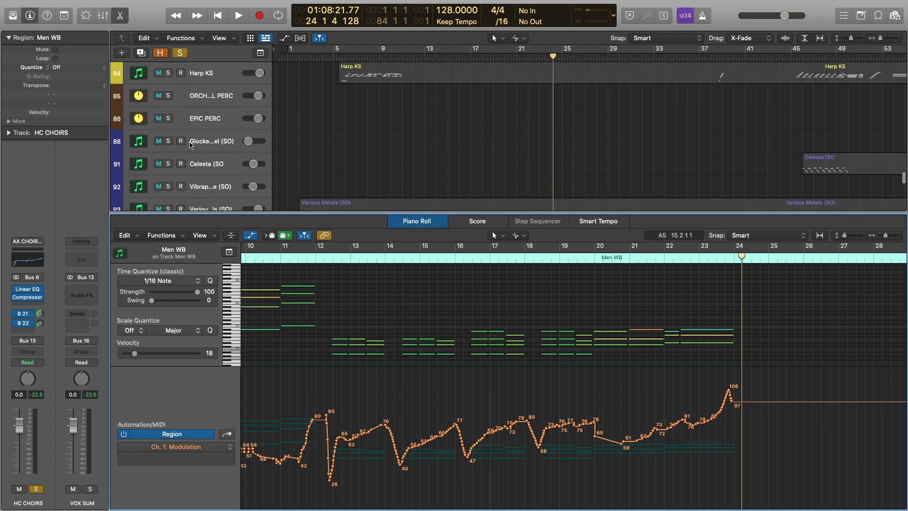
pyautogui.click(169, 95)
pyautogui.scroll(-4, 281, 141)
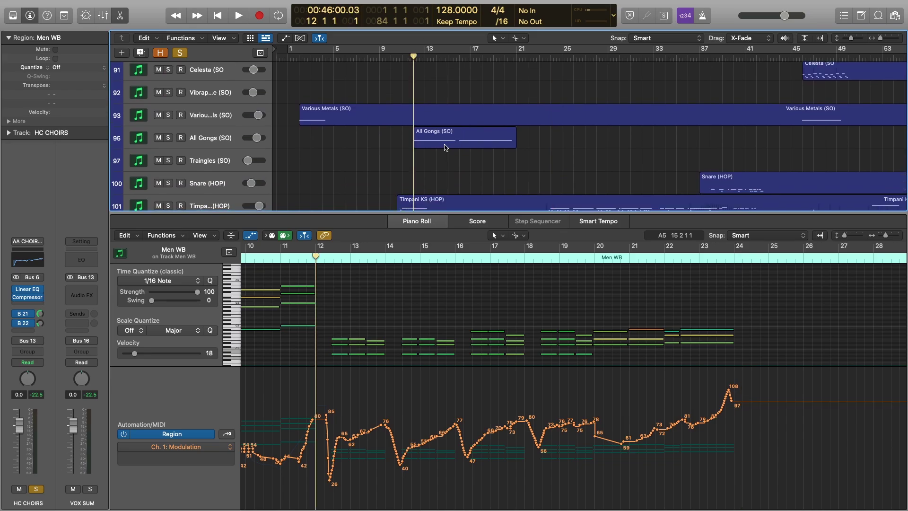
# Open the All Gongs (SO) and Epic Toms regions together in the Piano Roll and audition the first Epic Toms note
pyautogui.click(445, 147)
pyautogui.scroll(-10, 445, 146)
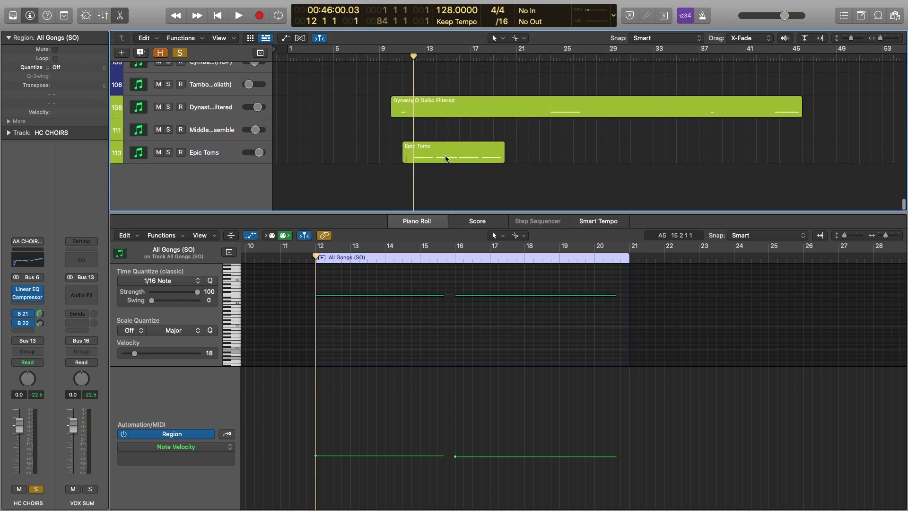
pyautogui.keyDown('shift'); pyautogui.click(445, 154); pyautogui.keyUp('shift')
pyautogui.scroll(2, 409, 293)
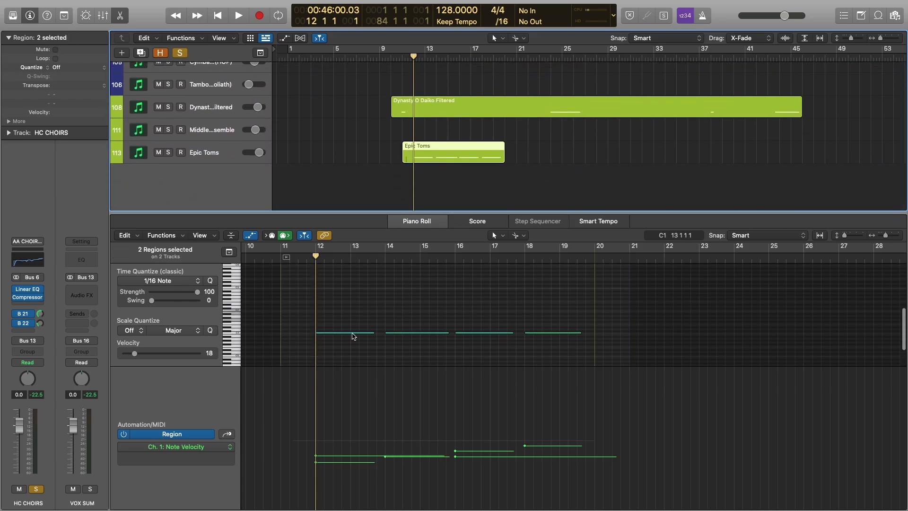
pyautogui.click(351, 333)
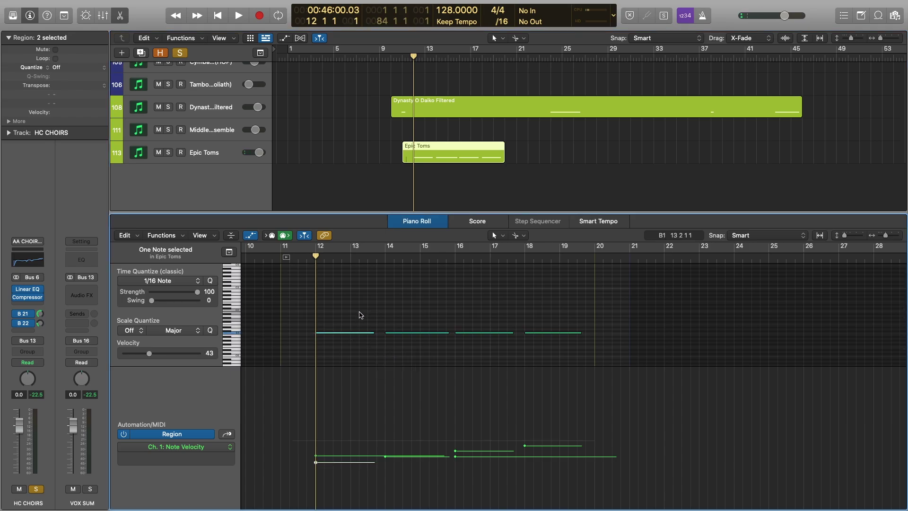
pyautogui.scroll(4, 360, 315)
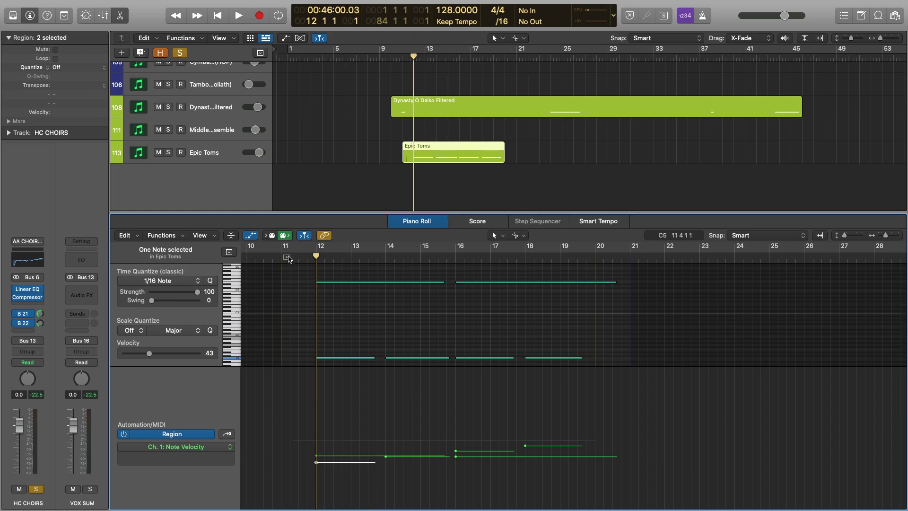
# Play the soloed choirs and percussion from around bar 12 to bar 24 while looking over the percussion and choir tracks
pyautogui.click(307, 258)
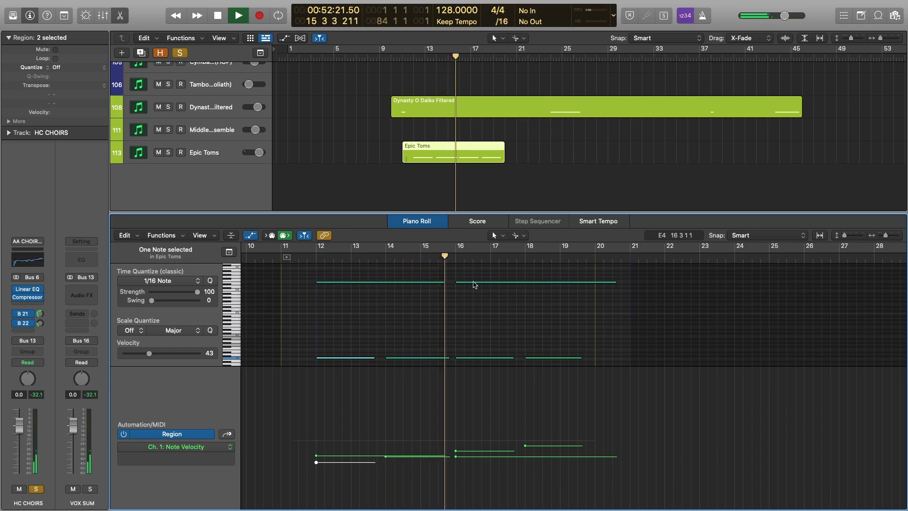
pyautogui.scroll(2, 464, 140)
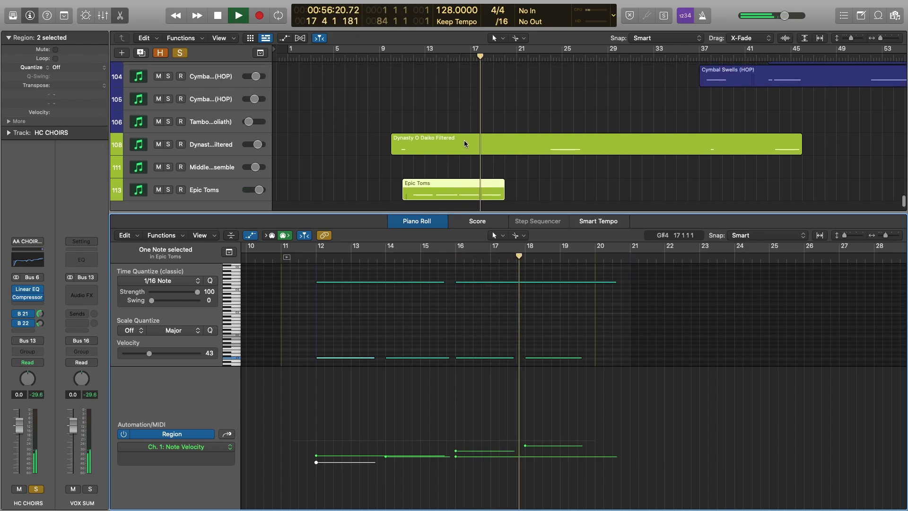
pyautogui.scroll(8, 464, 140)
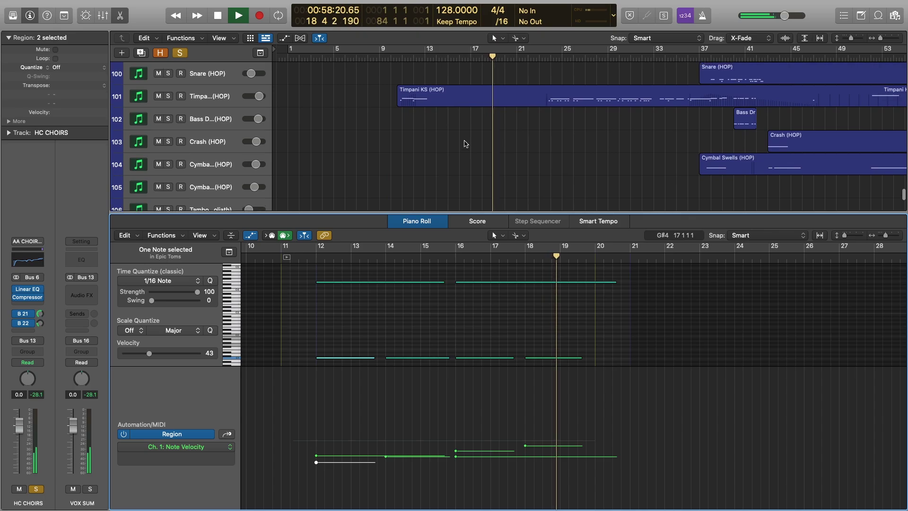
pyautogui.scroll(-5, 465, 143)
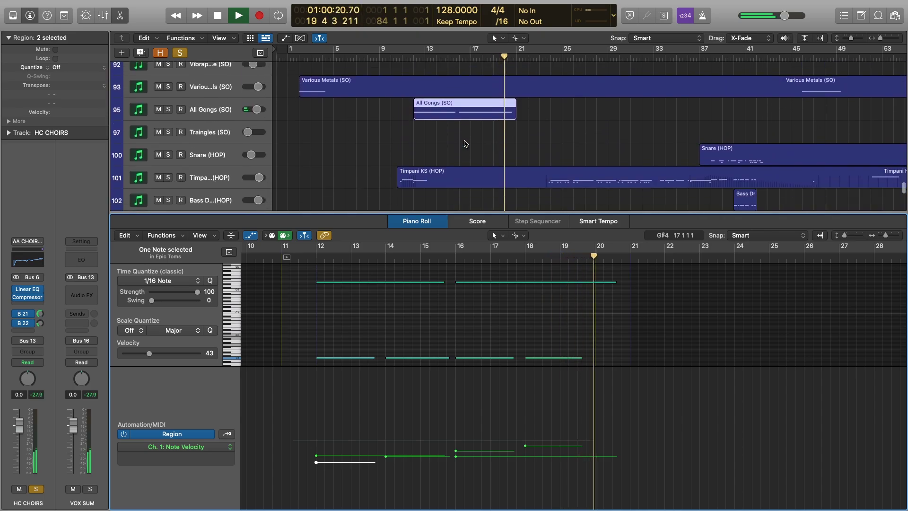
pyautogui.scroll(-3, 465, 144)
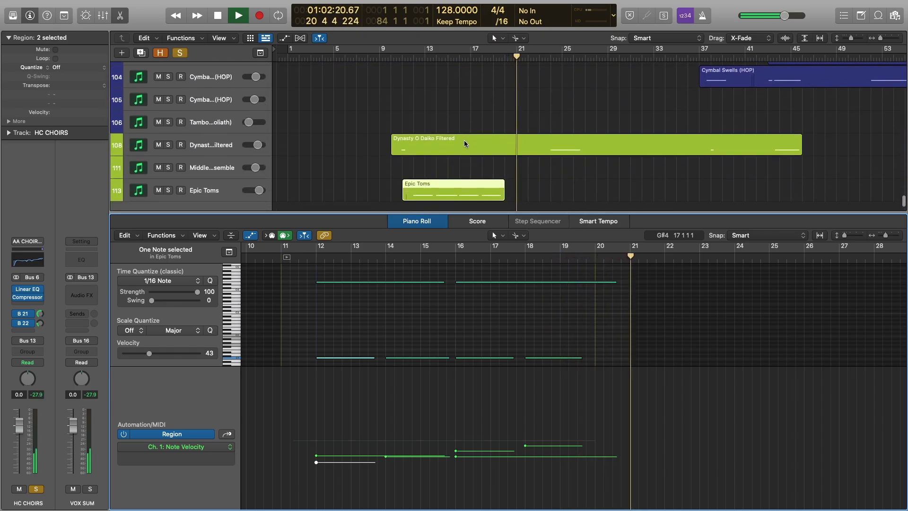
pyautogui.scroll(5, 465, 142)
pyautogui.scroll(10, 466, 143)
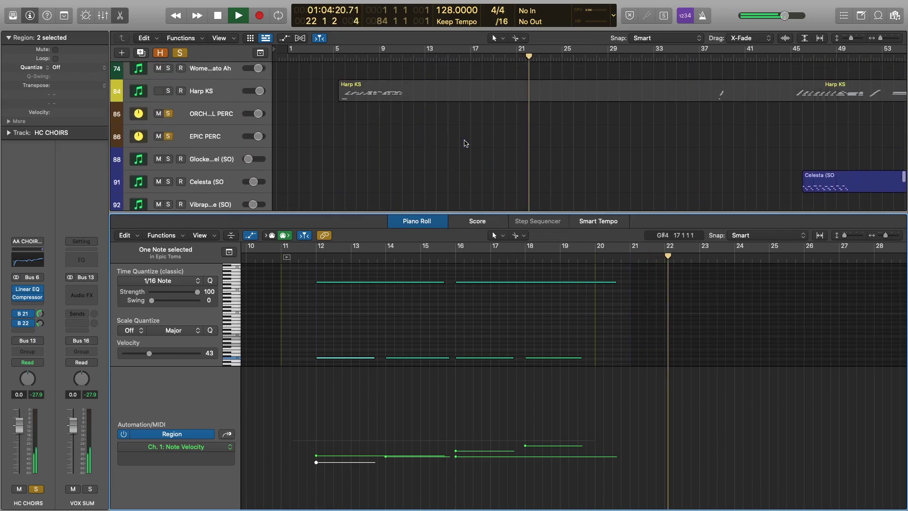
pyautogui.scroll(5, 465, 143)
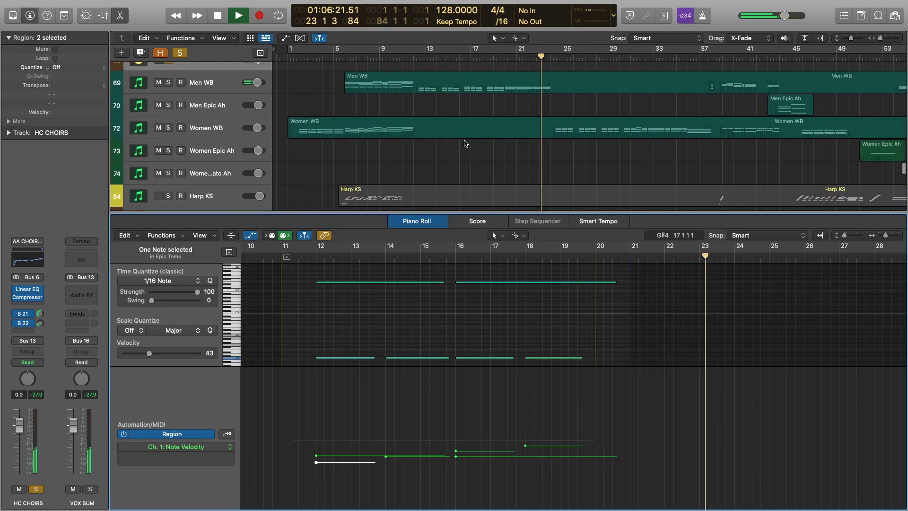
pyautogui.press('space')
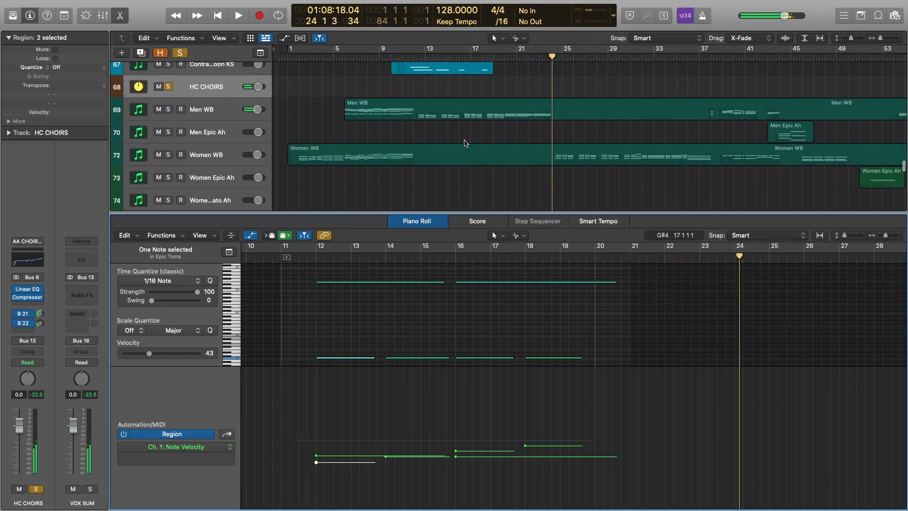
# Close the Piano Roll and clear the solo from all tracks
pyautogui.press('e')
pyautogui.click(585, 330)
pyautogui.click(179, 53)
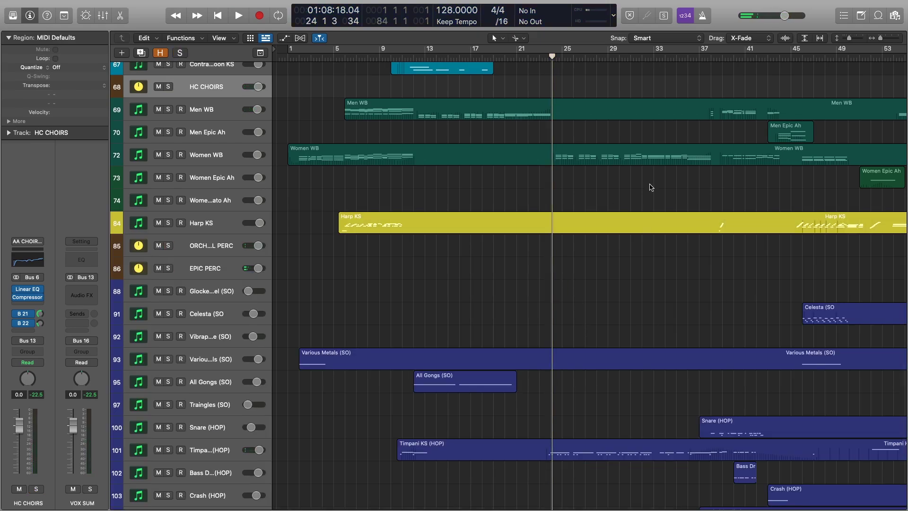
# Play the full arrangement from bar 20 to the end of bar 37 with the string tracks in view
pyautogui.scroll(15, 608, 162)
pyautogui.scroll(8, 602, 163)
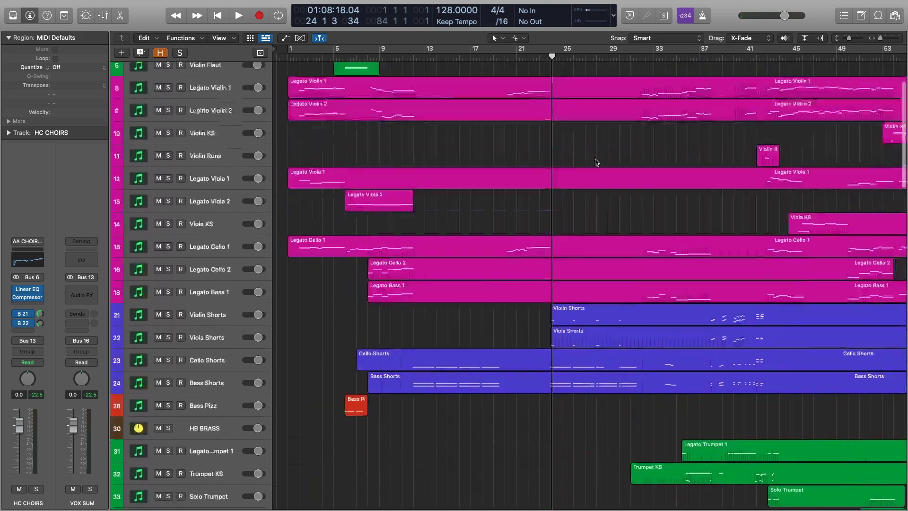
pyautogui.click(518, 57)
pyautogui.click(505, 57)
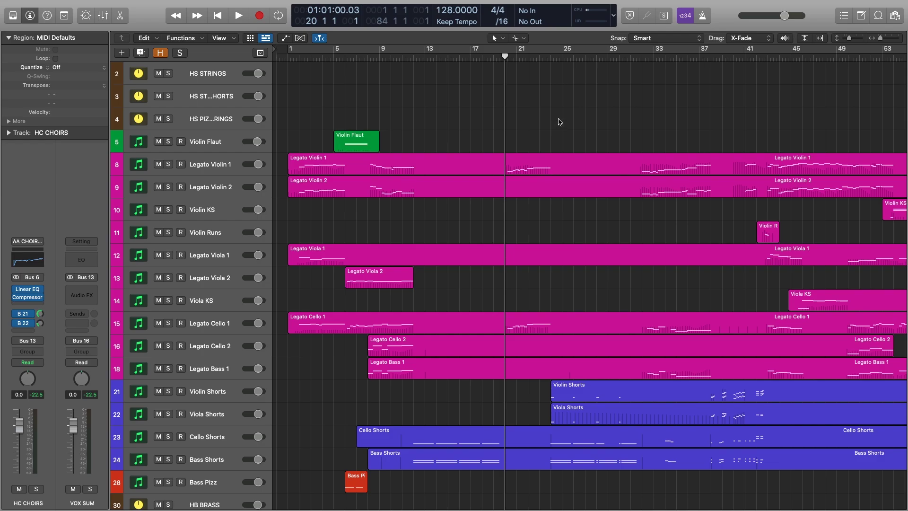
pyautogui.press('space')
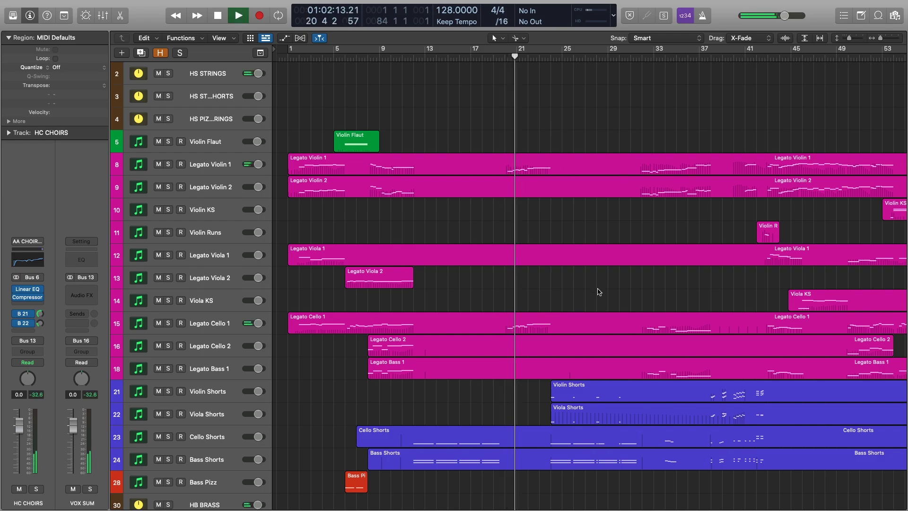
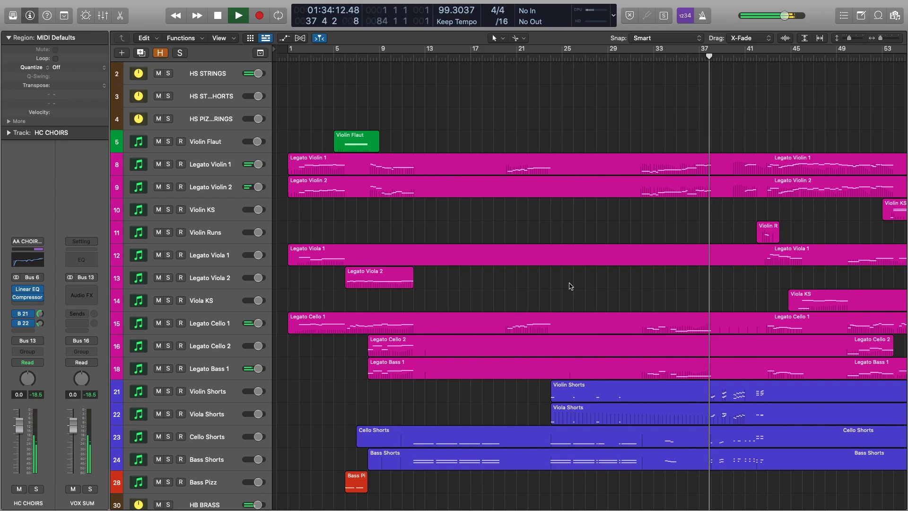
pyautogui.press('space')
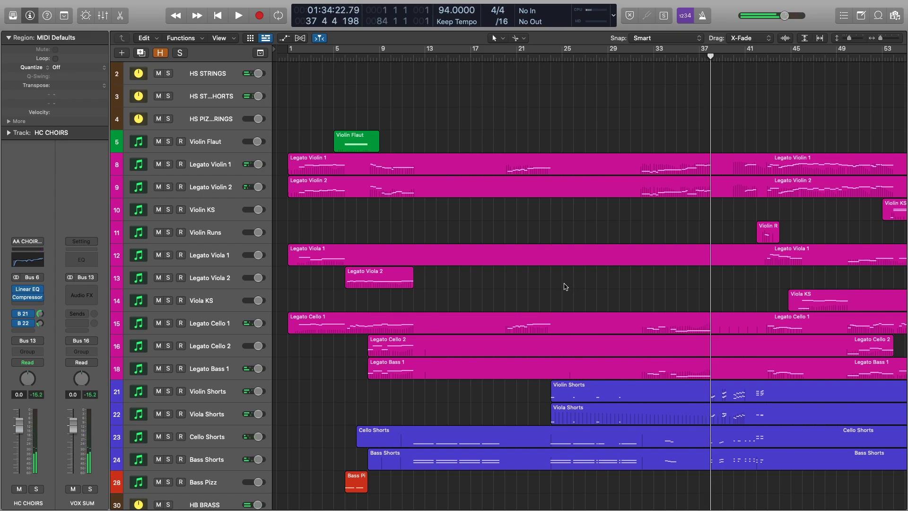
# Place the playhead at bar 24 and solo the three HS buses for strings, shorts and pizzicato
pyautogui.click(548, 55)
pyautogui.scroll(-2, 558, 376)
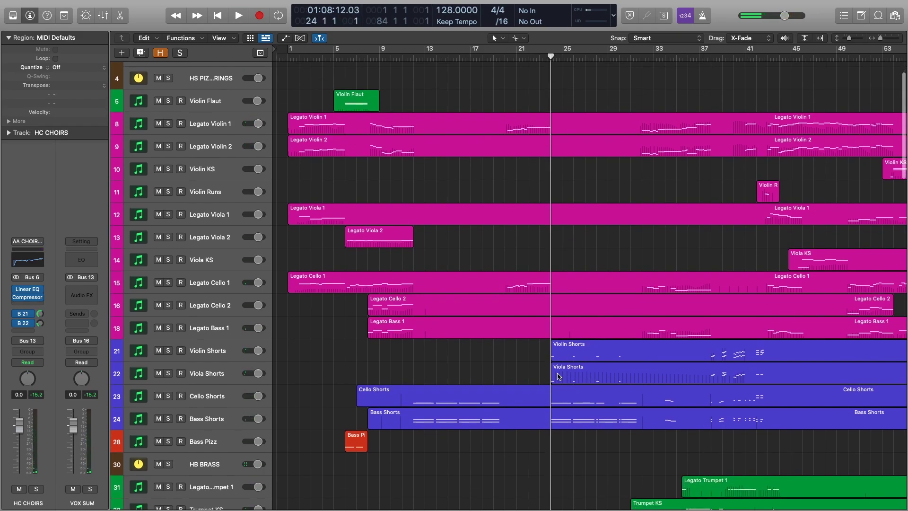
pyautogui.hscroll(2, 558, 376)
pyautogui.scroll(-2, 558, 376)
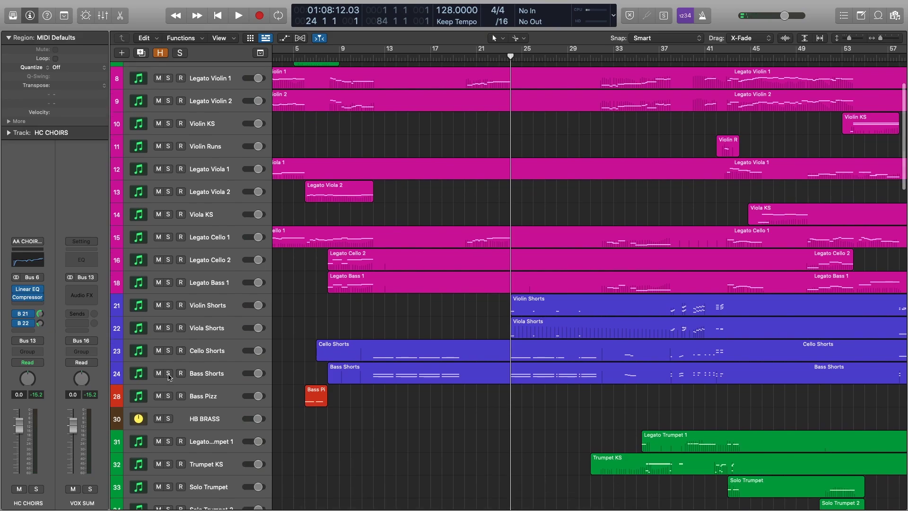
pyautogui.scroll(4, 206, 328)
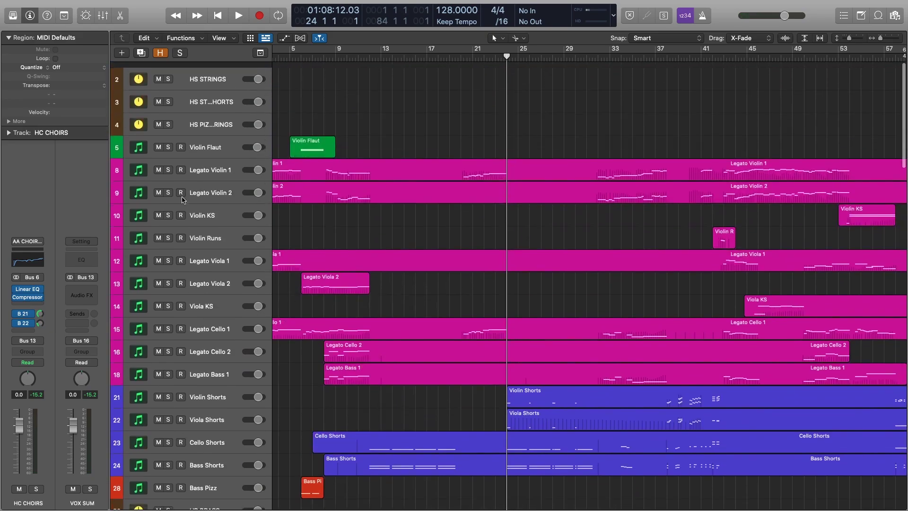
pyautogui.click(168, 73)
pyautogui.click(168, 96)
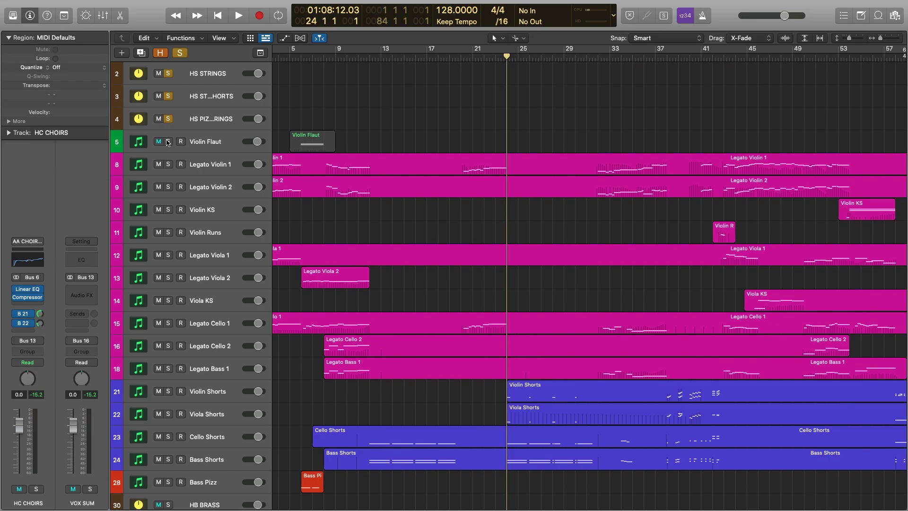
# Select the legato and shorts string regions and examine their notes together from bar 24 in the Piano Roll
pyautogui.scroll(-3, 550, 376)
pyautogui.moveTo(594, 416); pyautogui.dragTo(610, 93)
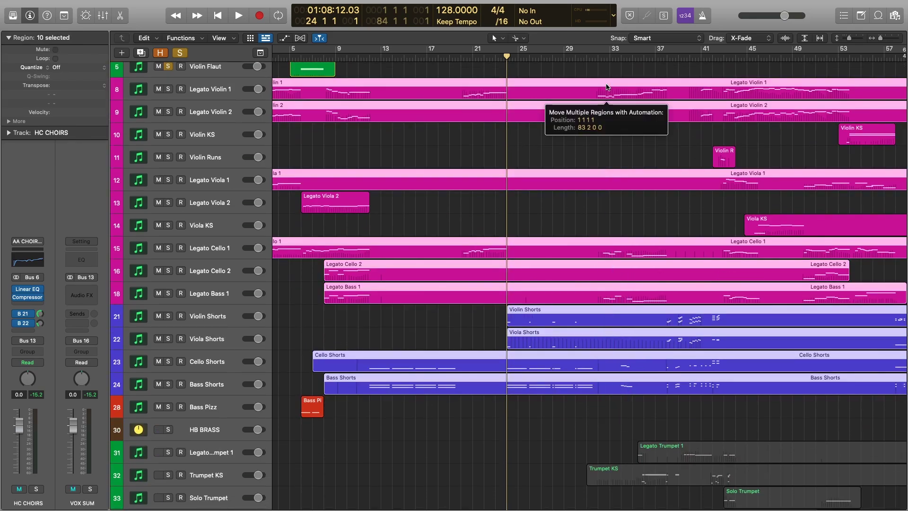
pyautogui.doubleClick(610, 93)
pyautogui.hscroll(10, 589, 283)
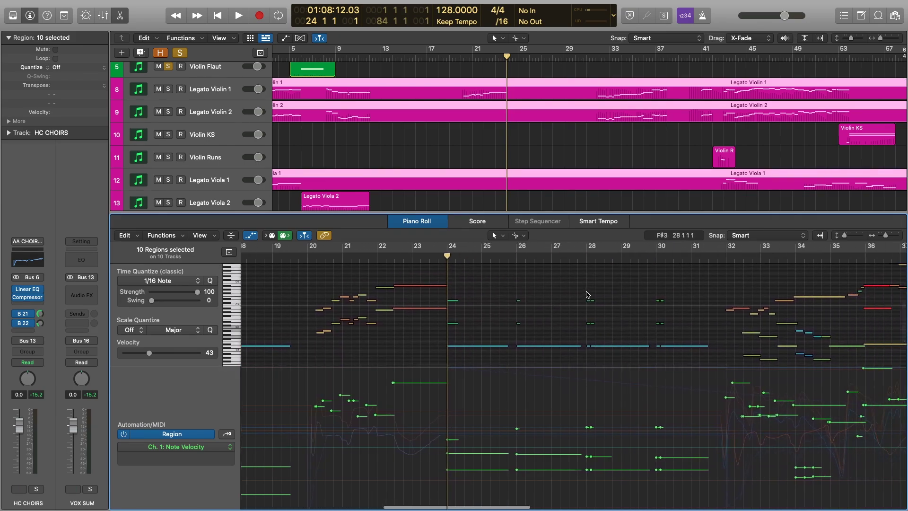
pyautogui.scroll(-2, 461, 301)
pyautogui.press('super+Right')
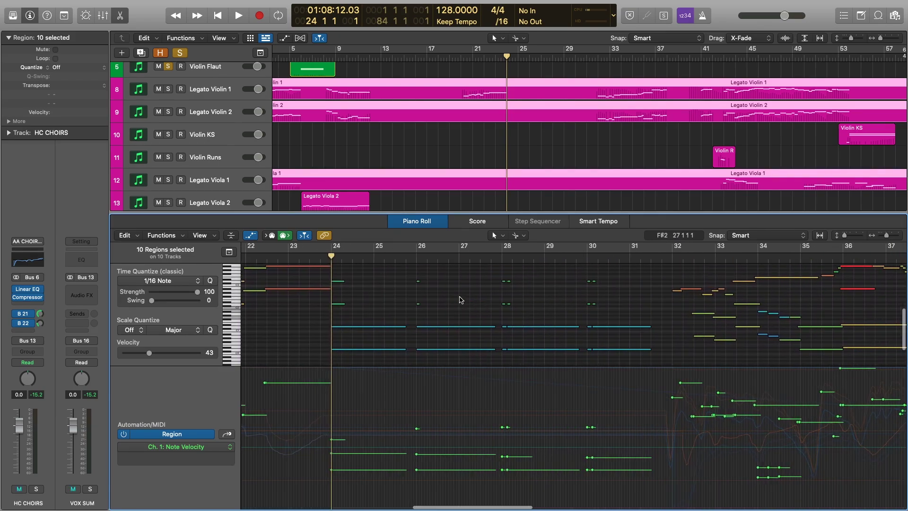
pyautogui.scroll(-8, 540, 152)
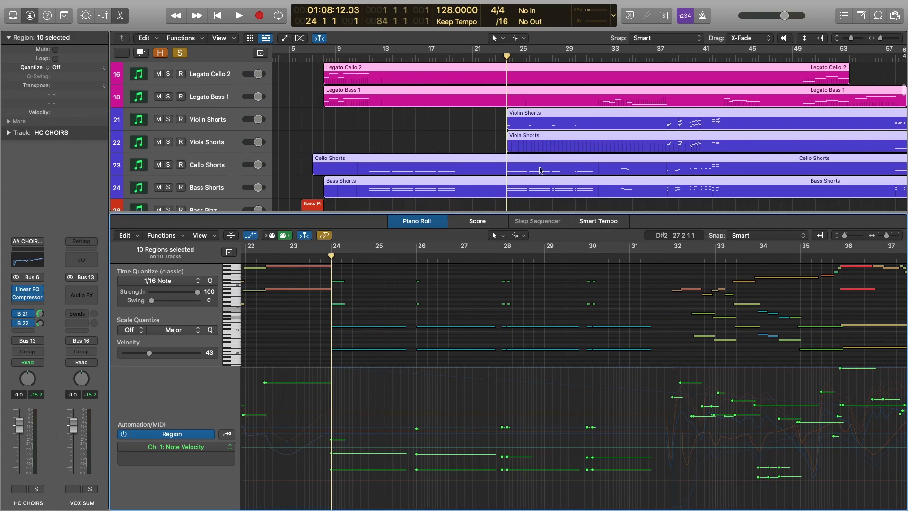
pyautogui.scroll(1, 475, 309)
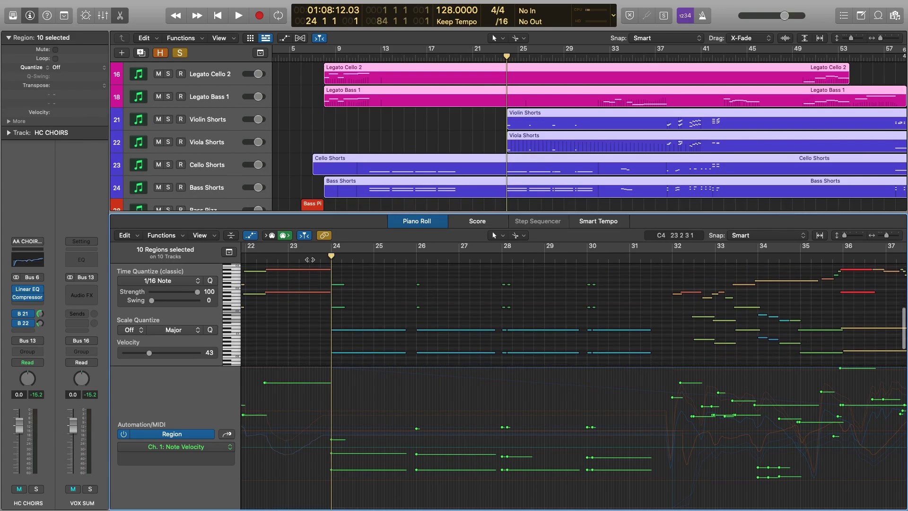
# Play the soloed strings through the end of bar 37 while following their combined notes in the Piano Roll
pyautogui.press('super+Right')
pyautogui.press('space')
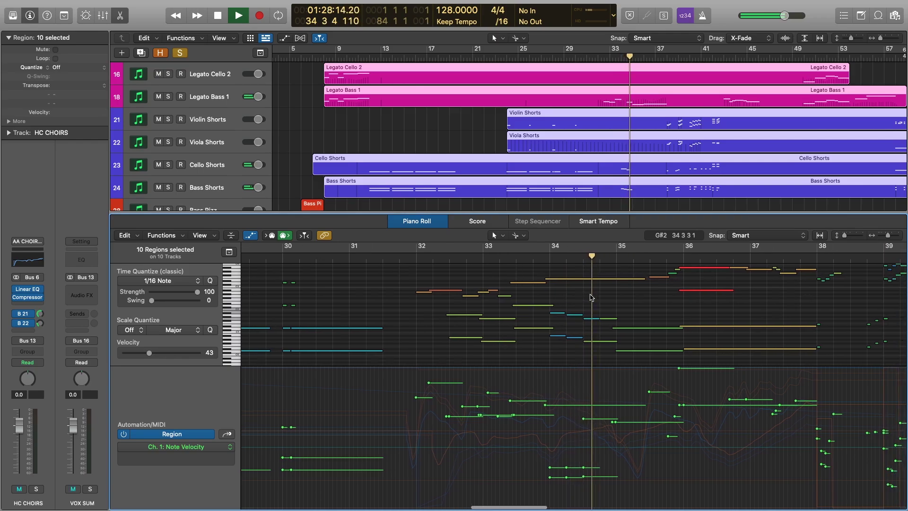
pyautogui.scroll(3, 602, 313)
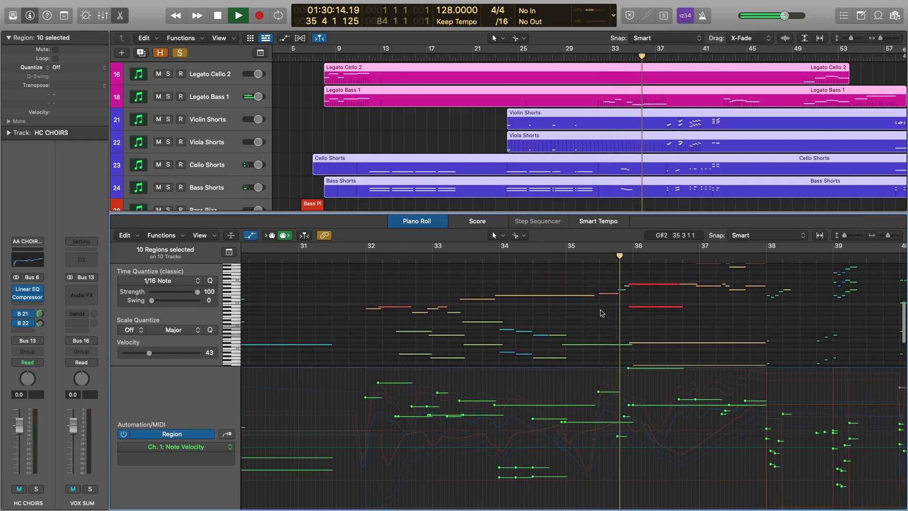
pyautogui.scroll(-1, 601, 313)
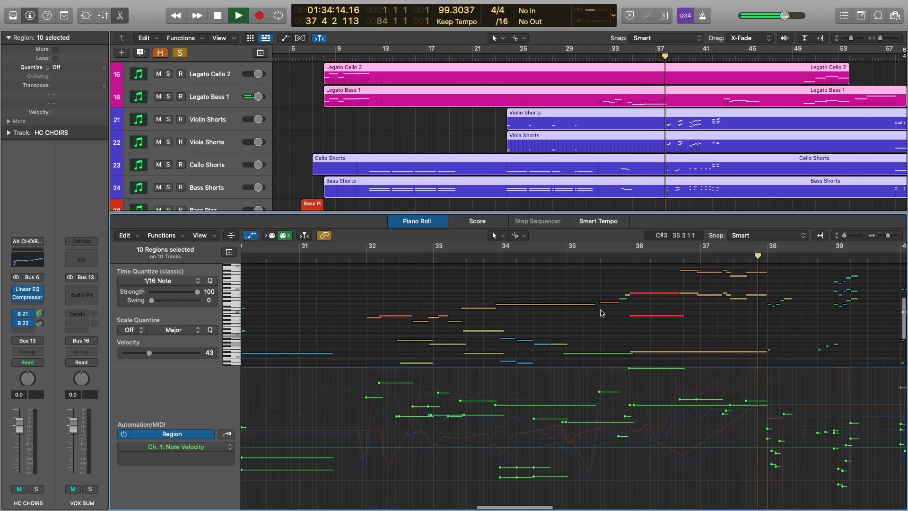
pyautogui.press('space')
pyautogui.scroll(-4, 508, 303)
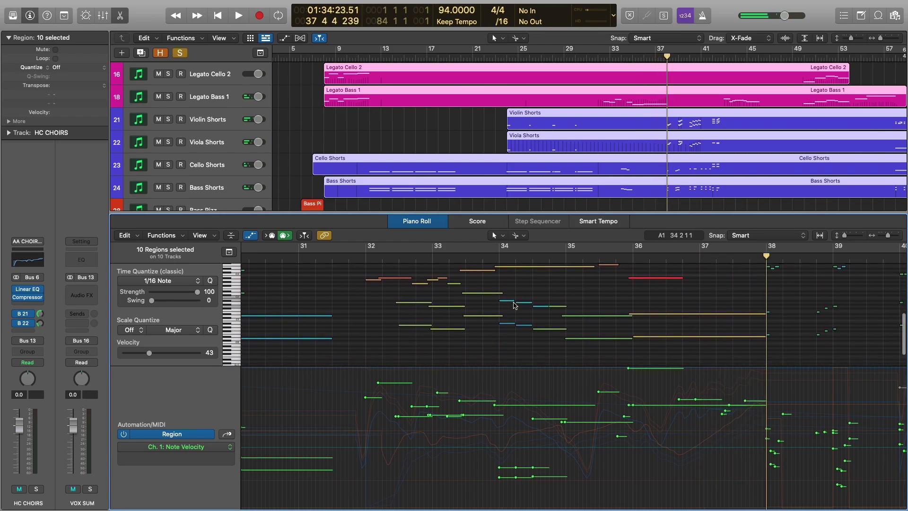
# Select only the Cello Shorts and Bass Shorts regions and place the playhead at bar 34
pyautogui.hscroll(2, 457, 136)
pyautogui.click(448, 136)
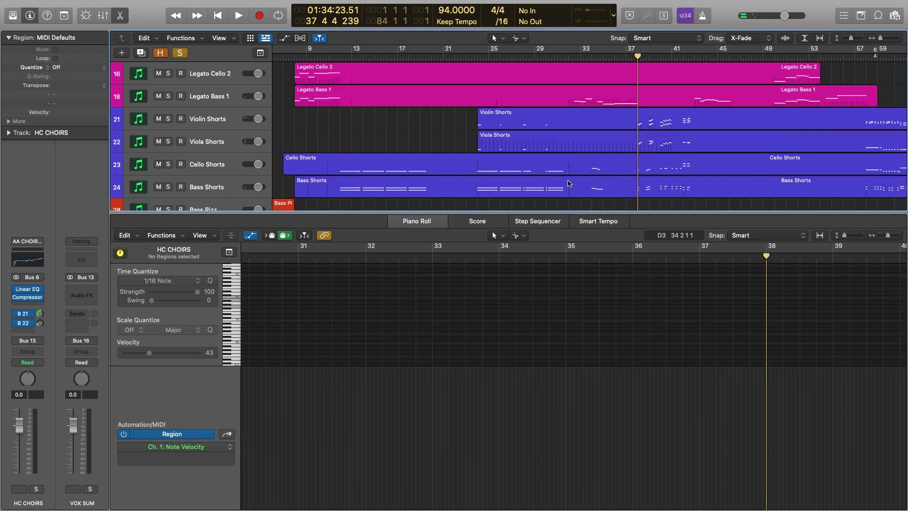
pyautogui.click(592, 189)
pyautogui.keyDown('shift'); pyautogui.click(595, 171); pyautogui.keyUp('shift')
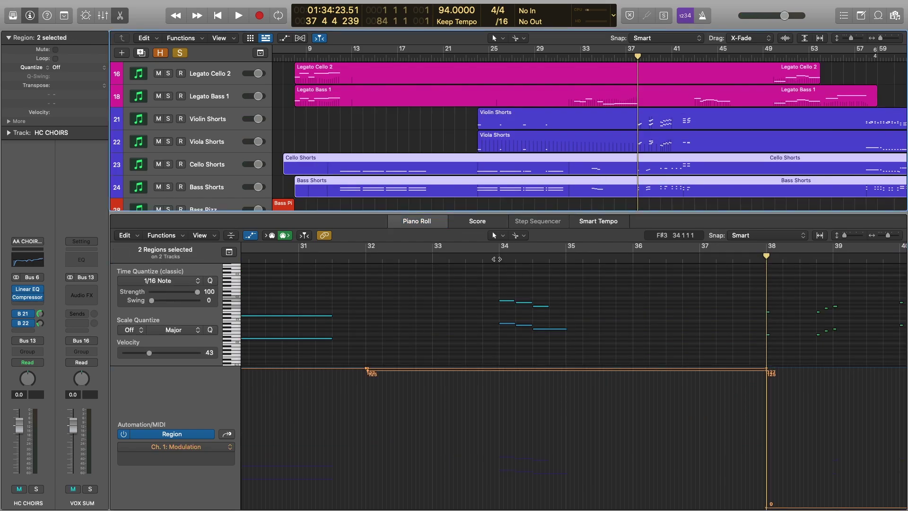
pyautogui.click(497, 259)
pyautogui.scroll(2, 597, 147)
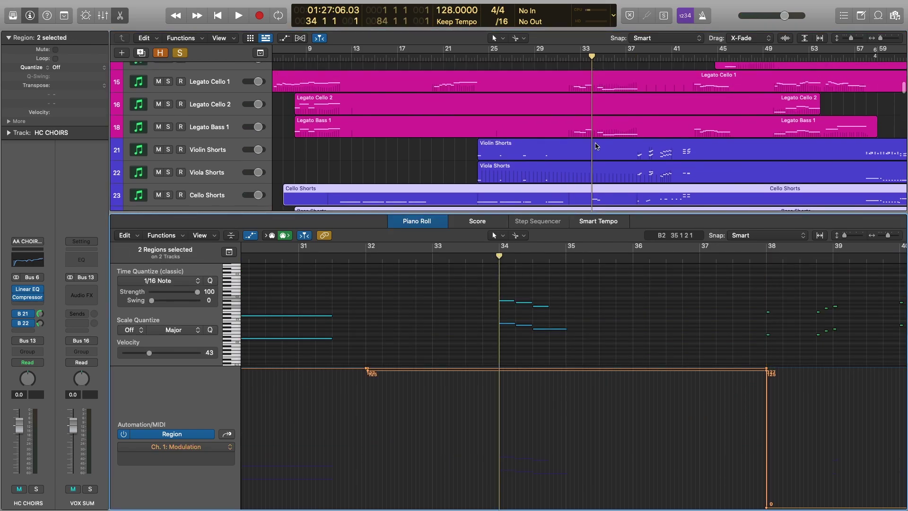
# Add the Legato Bass 1 and legato cello regions to the selection and compare their notes with the low shorts
pyautogui.keyDown('shift'); pyautogui.click(595, 132); pyautogui.keyUp('shift')
pyautogui.keyDown('shift'); pyautogui.click(601, 103); pyautogui.keyUp('shift')
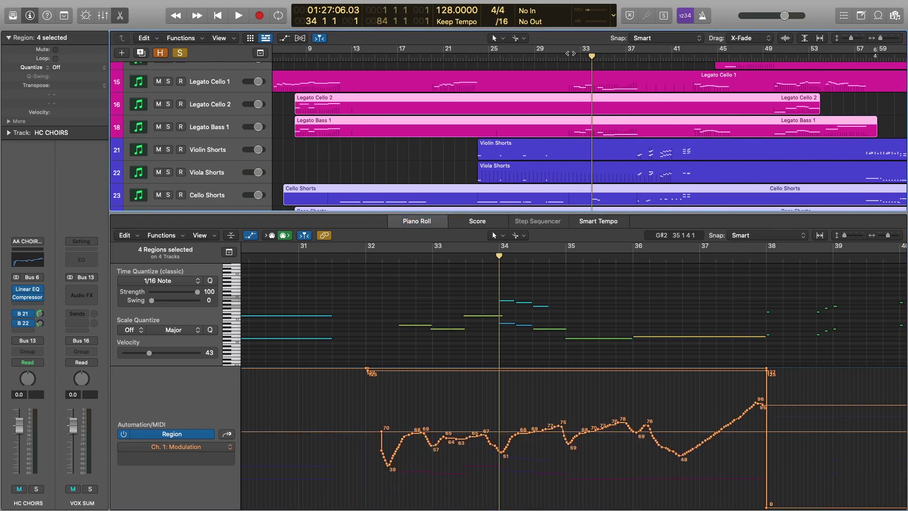
pyautogui.keyDown('shift'); pyautogui.click(575, 89); pyautogui.keyUp('shift')
# Reselect only the Cello and Bass Shorts regions and play from just before bar 34 into bar 37
pyautogui.scroll(-3, 531, 185)
pyautogui.moveTo(575, 194); pyautogui.dragTo(600, 146)
pyautogui.click(491, 262)
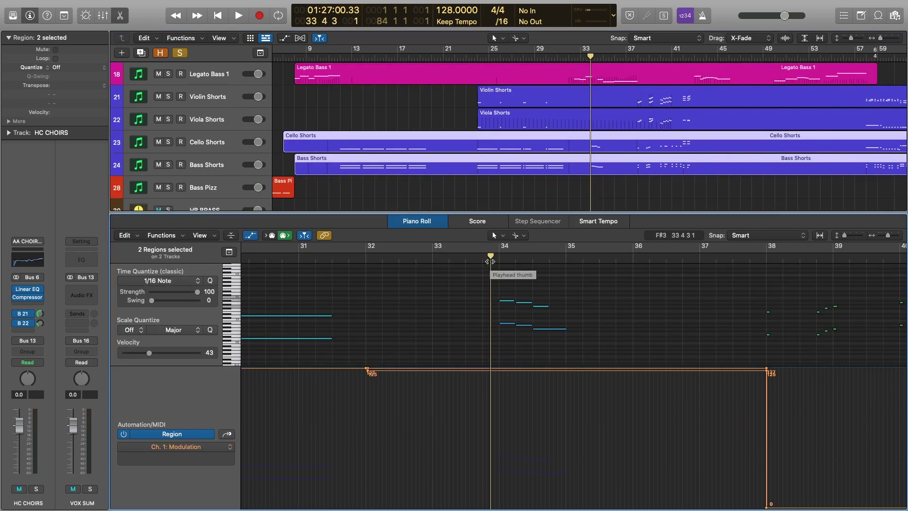
pyautogui.press('space')
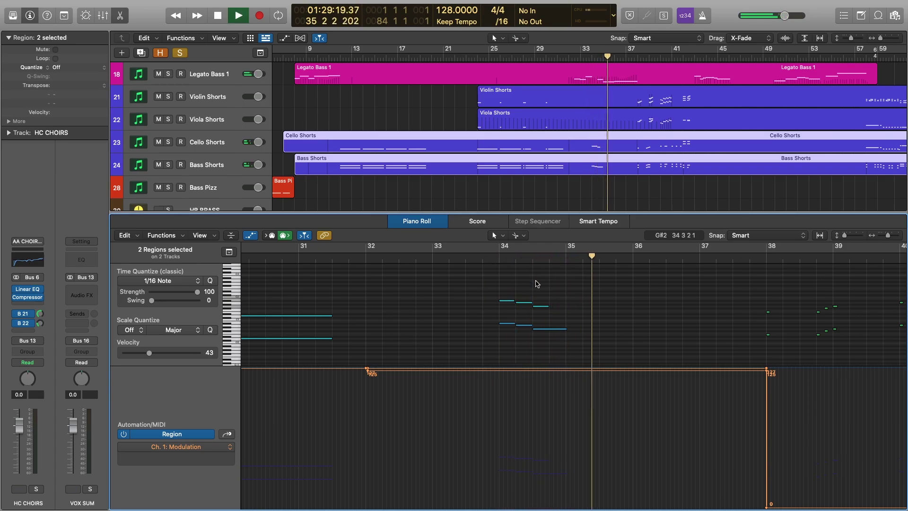
pyautogui.scroll(1, 575, 142)
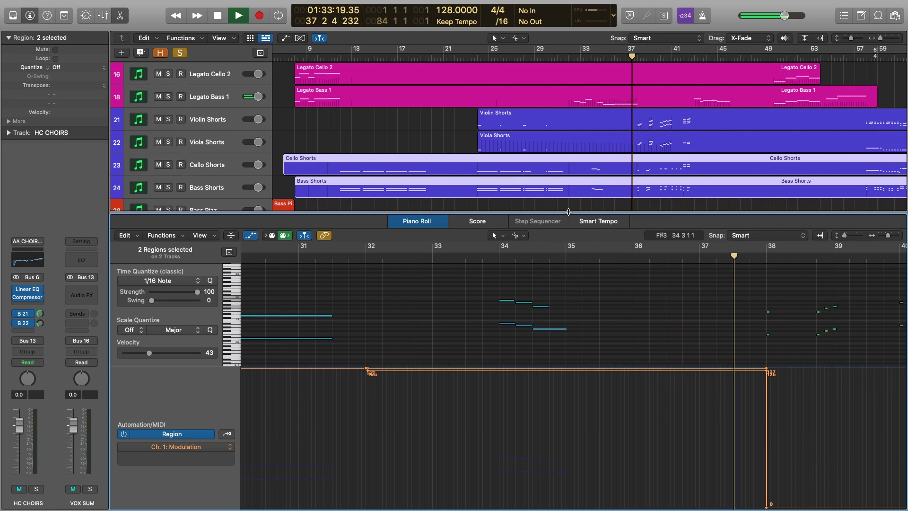
pyautogui.press('space')
# Close the Piano Roll, solo the HB BRASS bus and place the playhead at bar 24
pyautogui.moveTo(568, 211); pyautogui.dragTo(530, 233)
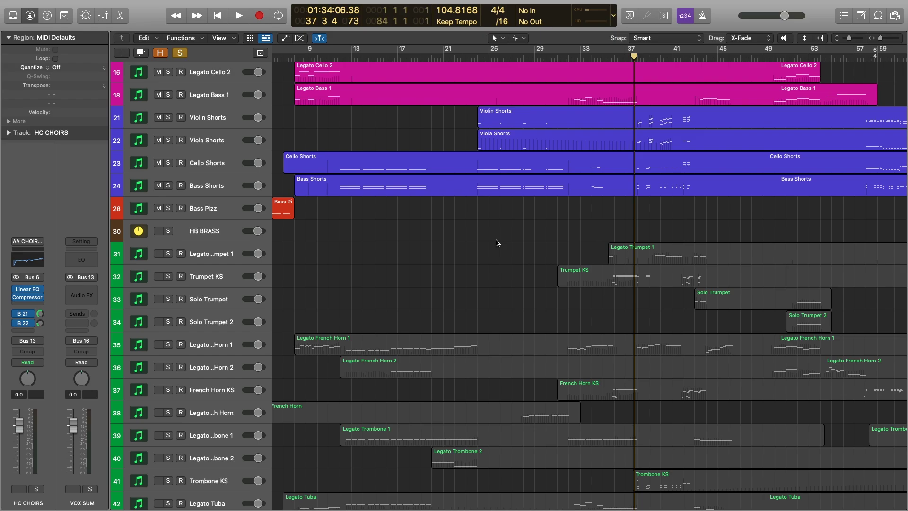
pyautogui.scroll(-4, 496, 243)
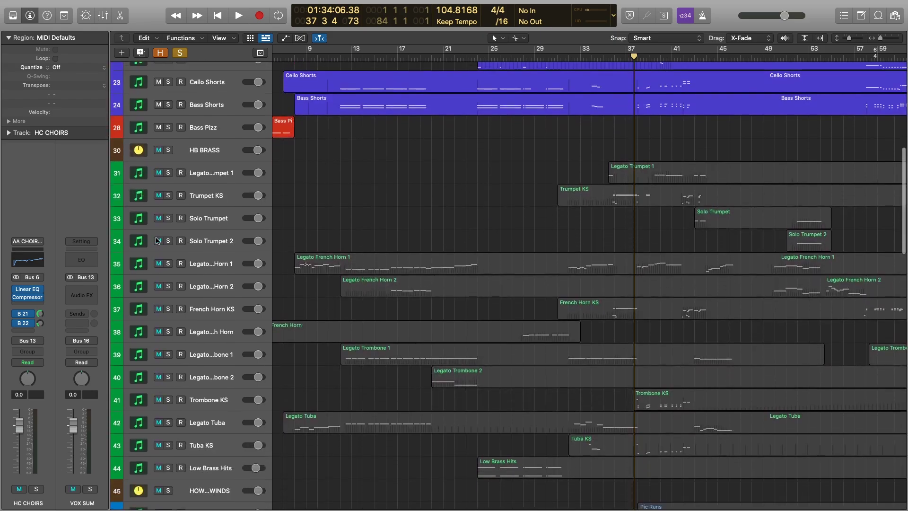
pyautogui.click(168, 150)
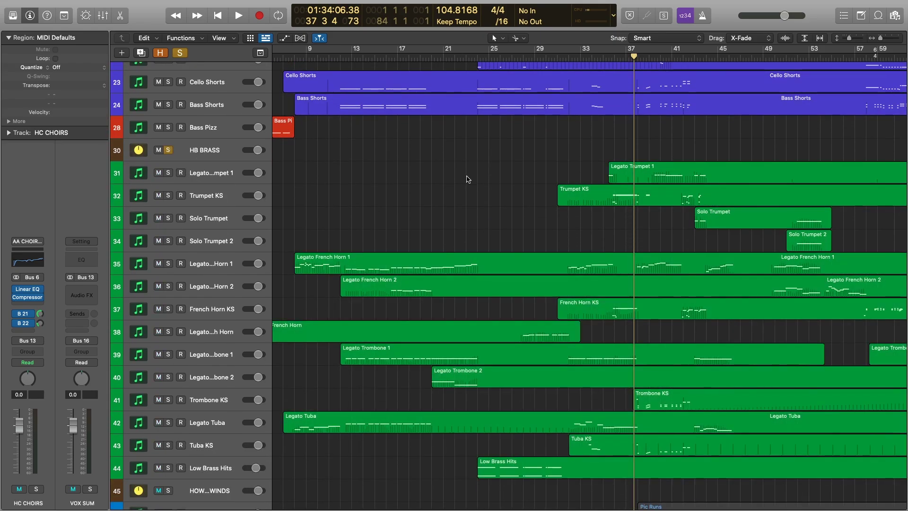
pyautogui.scroll(2, 467, 177)
pyautogui.click(475, 91)
pyautogui.scroll(-3, 494, 156)
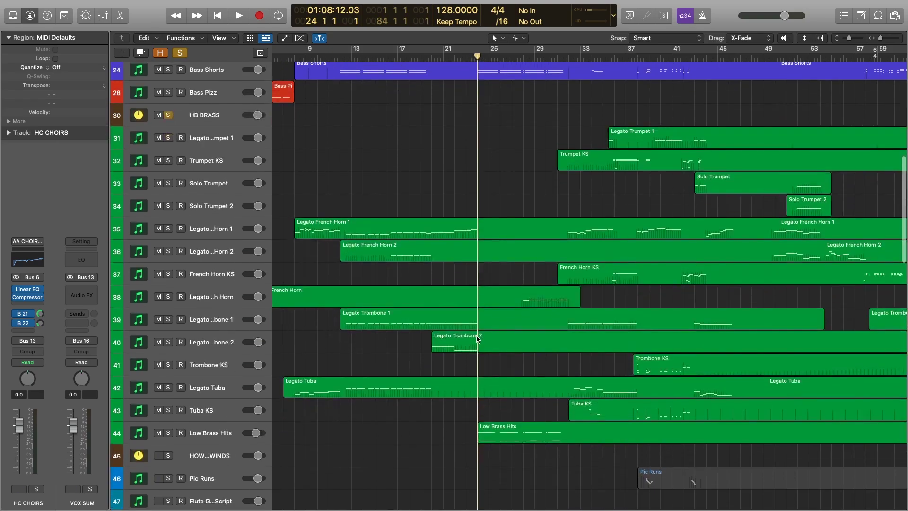
# Open the Low Brass Hits region in the Piano Roll and examine it together with the Legato Tuba and Tuba KS regions
pyautogui.scroll(-2, 494, 359)
pyautogui.doubleClick(516, 393)
pyautogui.scroll(-2, 482, 300)
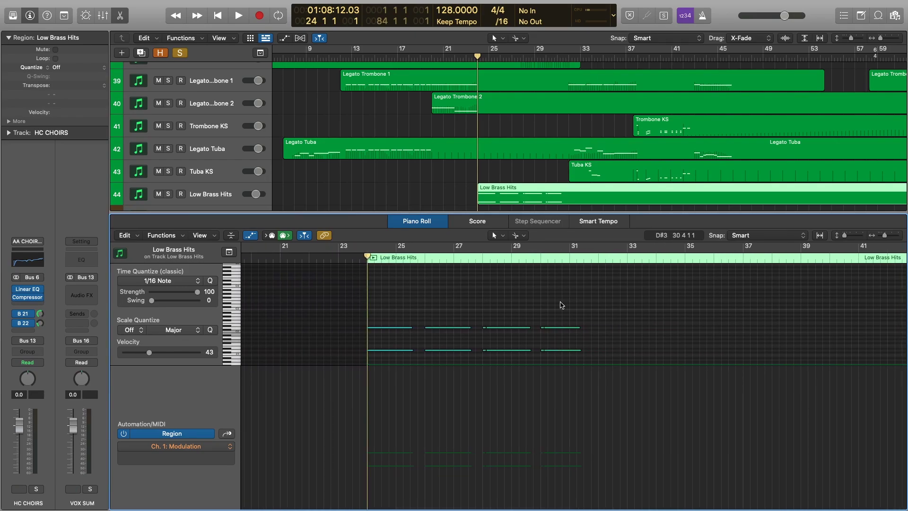
pyautogui.hscroll(2, 533, 135)
pyautogui.moveTo(533, 136); pyautogui.dragTo(566, 175)
pyautogui.scroll(3, 570, 137)
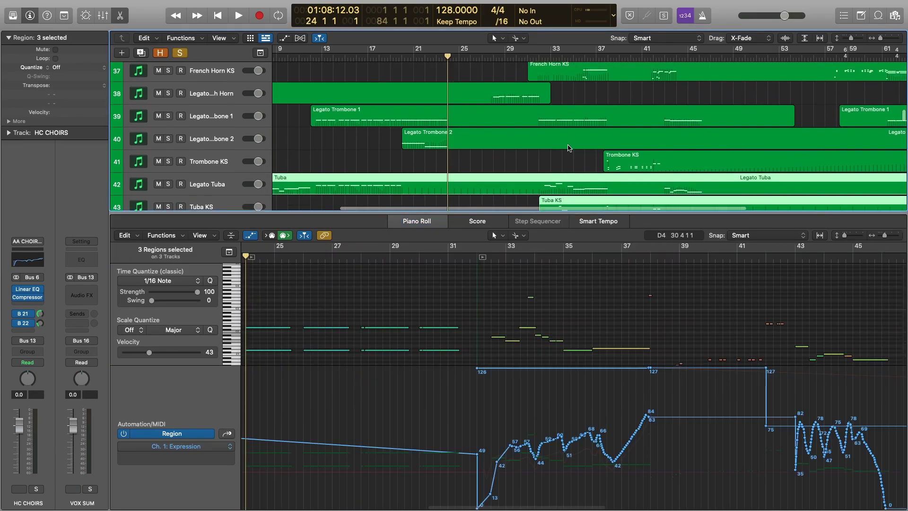
# Add the Legato Trombone 1 and French horn regions to the selection and examine the combined brass notes from bar 24
pyautogui.keyDown('shift'); pyautogui.click(569, 136); pyautogui.keyUp('shift')
pyautogui.scroll(3, 570, 137)
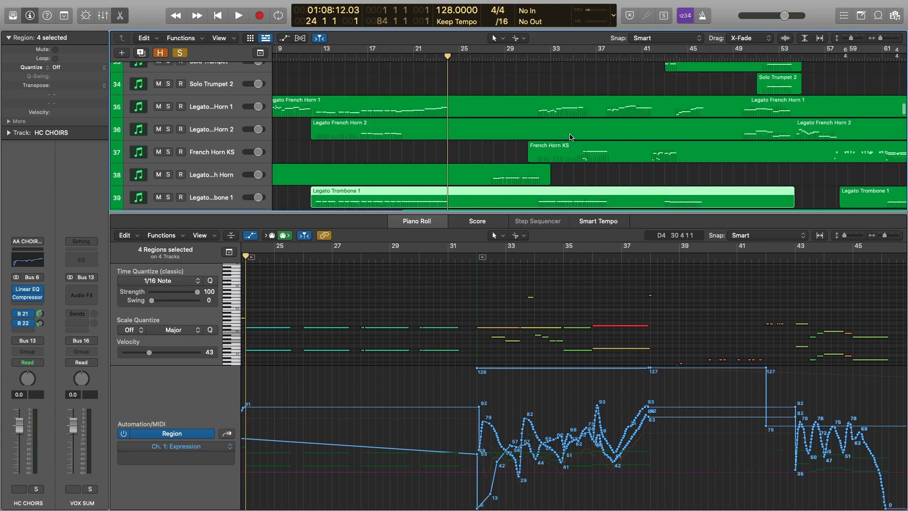
pyautogui.keyDown('shift'); pyautogui.click(567, 110); pyautogui.keyUp('shift')
pyautogui.scroll(5, 565, 105)
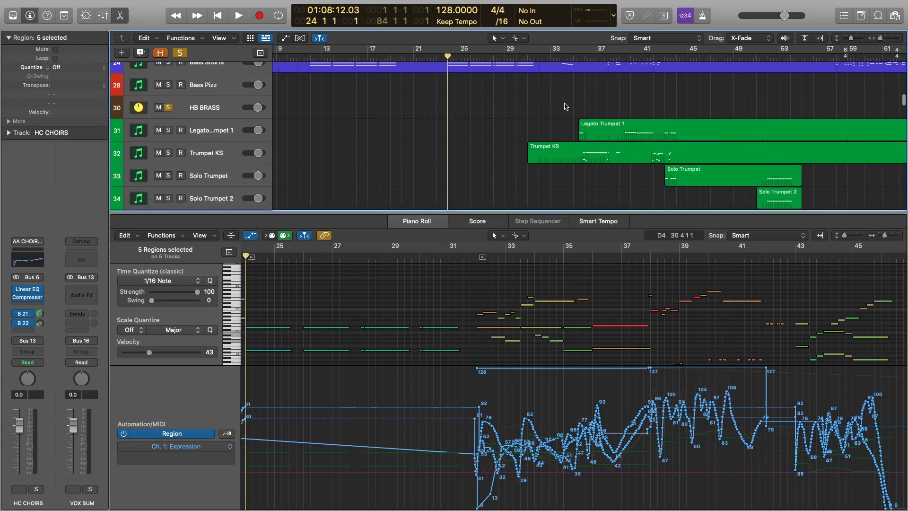
pyautogui.scroll(-6, 567, 118)
pyautogui.keyDown('shift'); pyautogui.click(571, 133); pyautogui.keyUp('shift')
pyautogui.scroll(-1, 570, 134)
pyautogui.scroll(-1, 570, 134)
pyautogui.keyDown('shift'); pyautogui.click(509, 102); pyautogui.keyUp('shift')
pyautogui.scroll(-3, 519, 142)
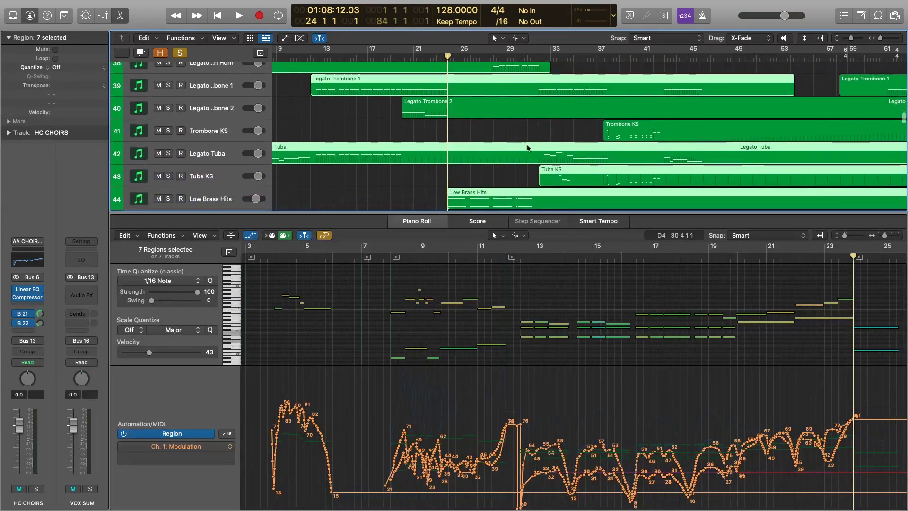
pyautogui.hscroll(10, 508, 296)
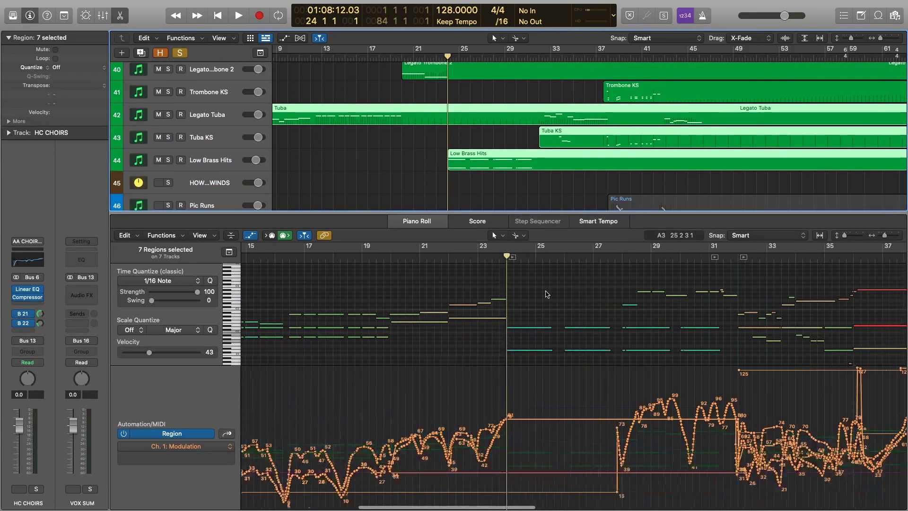
# Play the soloed brass from bar 24 to the end of bar 37 while following the combined notes
pyautogui.press('space')
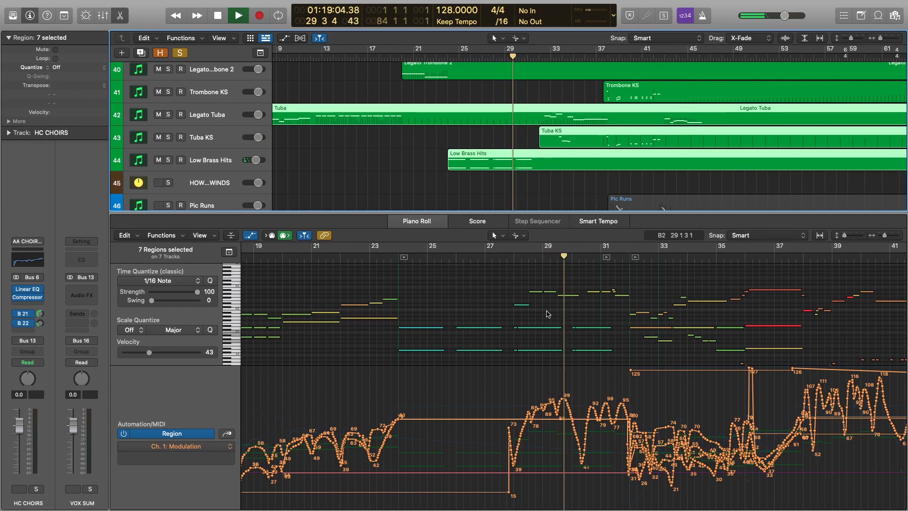
pyautogui.scroll(1, 562, 312)
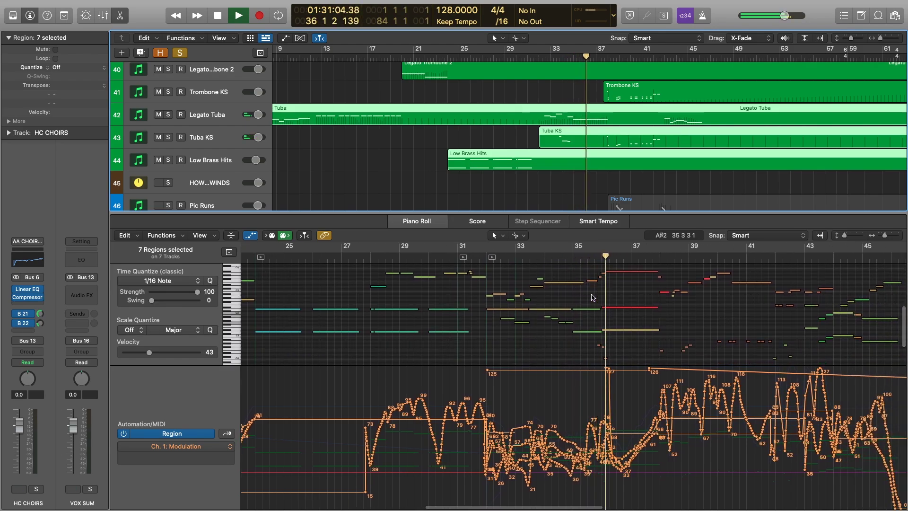
pyautogui.scroll(4, 610, 77)
pyautogui.scroll(2, 613, 91)
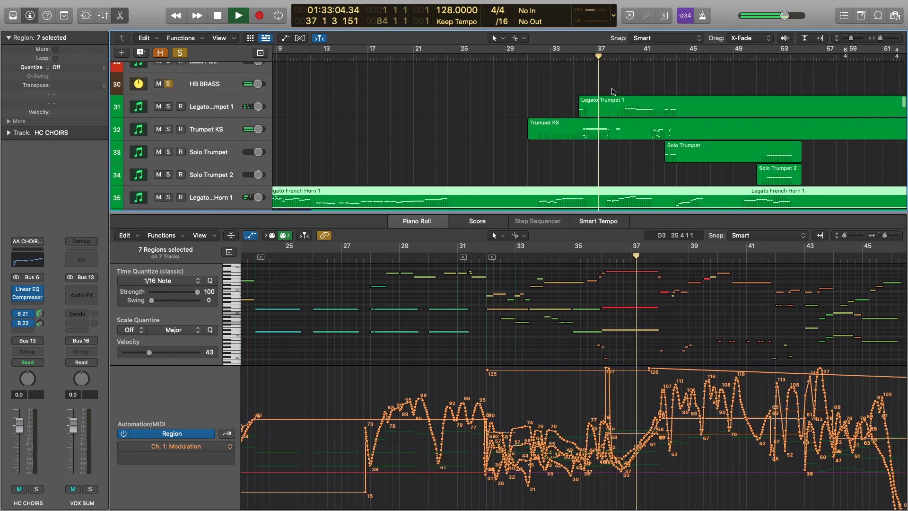
pyautogui.press('space')
# Select the Legato Trumpet 1 and Trumpet KS regions and display their modulation curves with the playhead in bar 35
pyautogui.moveTo(569, 93); pyautogui.dragTo(604, 155)
pyautogui.keyDown('ctrl'); pyautogui.keyDown('alt'); pyautogui.click(601, 297); pyautogui.keyUp('alt'); pyautogui.keyUp('ctrl')
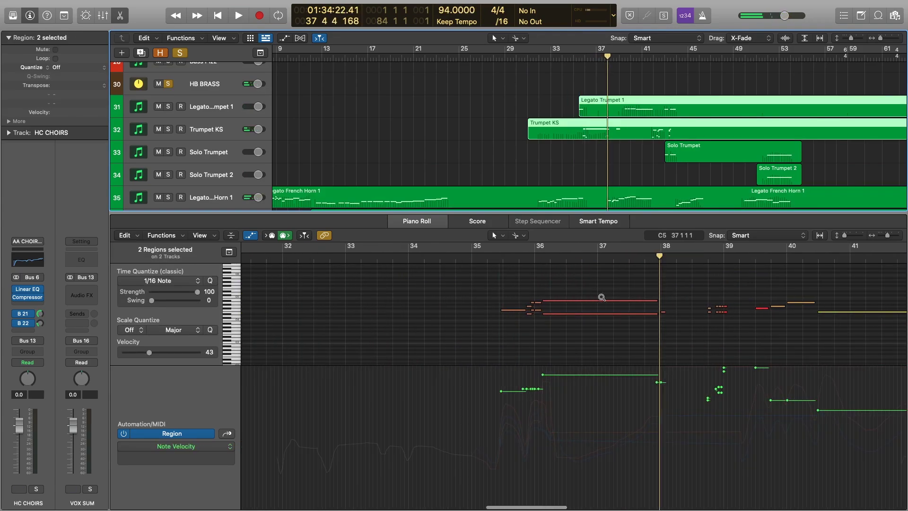
pyautogui.click(487, 255)
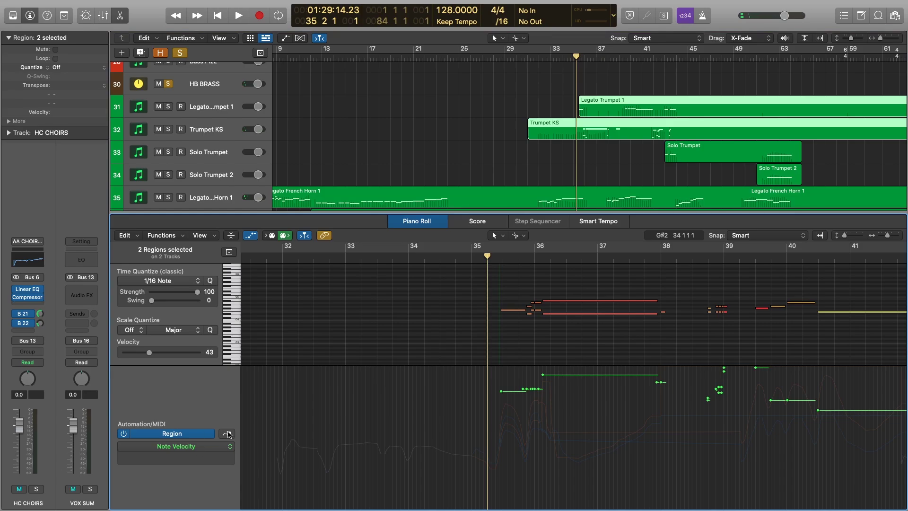
pyautogui.click(228, 433)
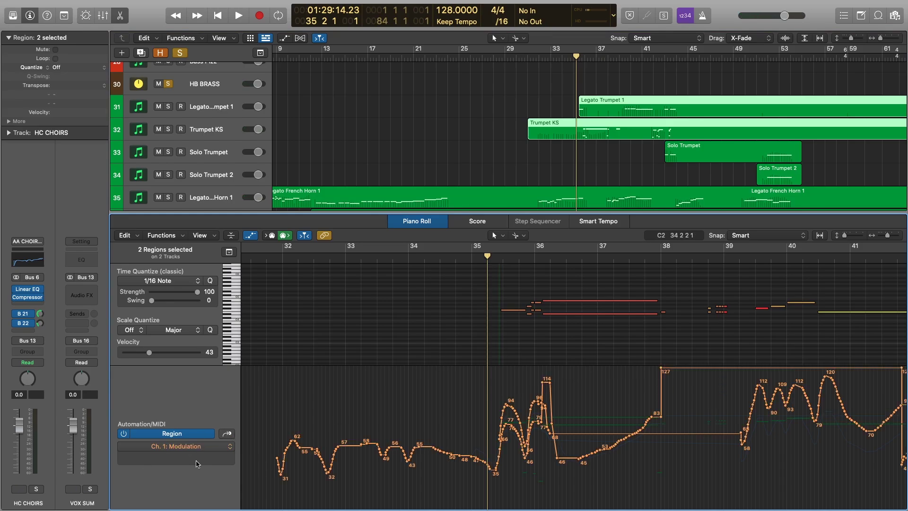
# Examine the low keyswitch notes of Trumpet KS around bar 36 against the trumpet notes above them
pyautogui.scroll(-10, 434, 312)
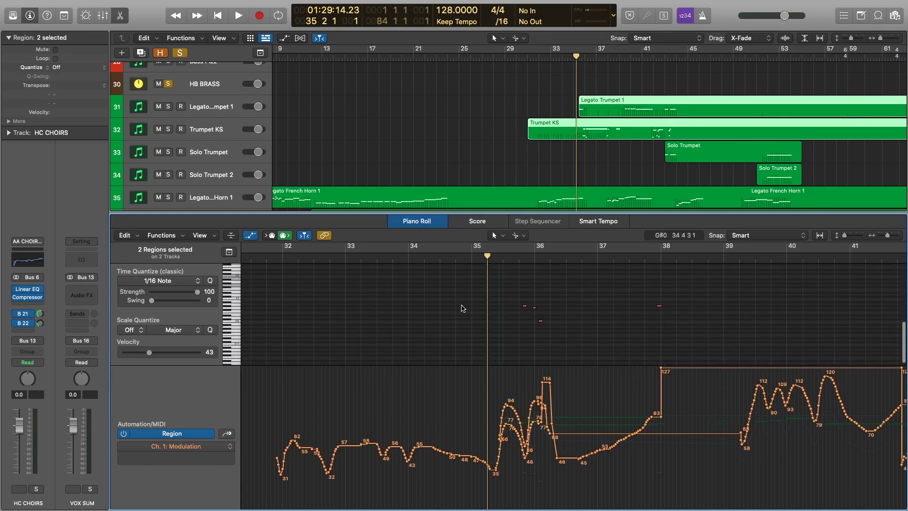
pyautogui.scroll(3, 462, 308)
pyautogui.scroll(2, 520, 322)
pyautogui.scroll(-2, 519, 323)
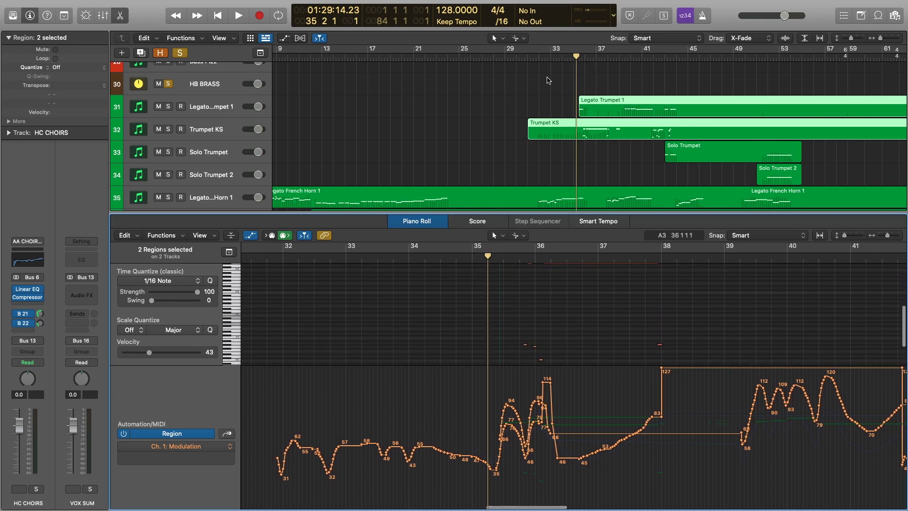
pyautogui.scroll(2, 540, 327)
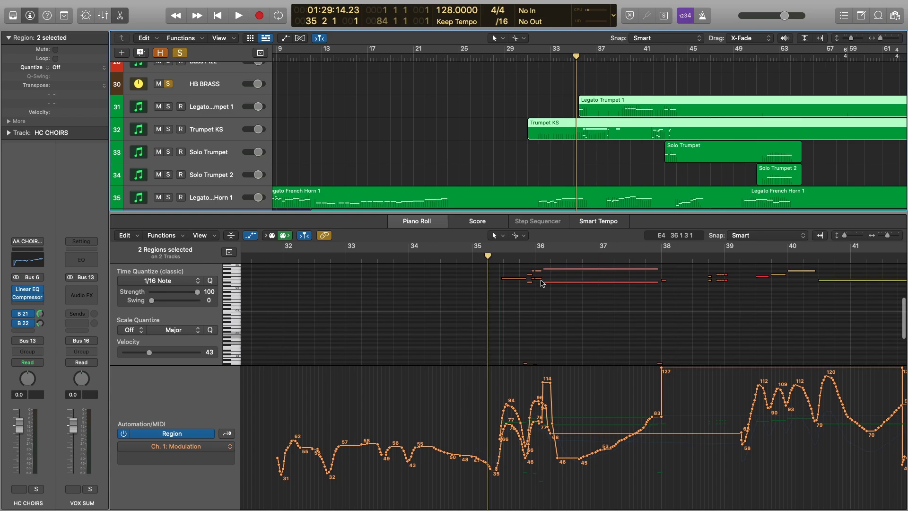
pyautogui.scroll(-2, 542, 312)
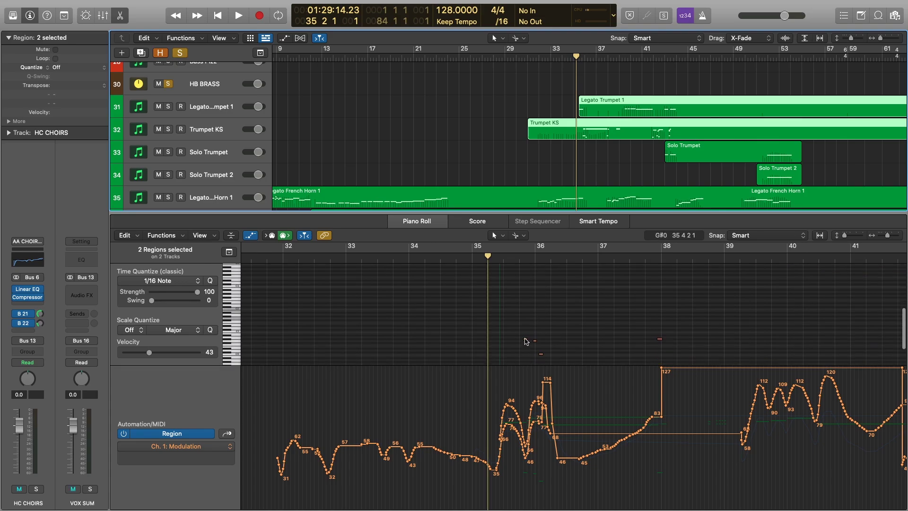
pyautogui.click(525, 340)
pyautogui.scroll(5, 532, 327)
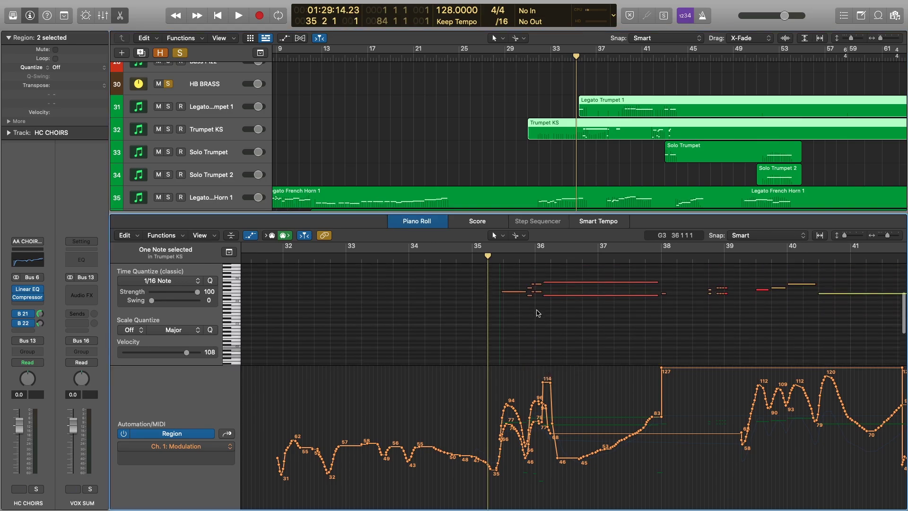
pyautogui.scroll(3, 537, 310)
pyautogui.scroll(-1, 566, 284)
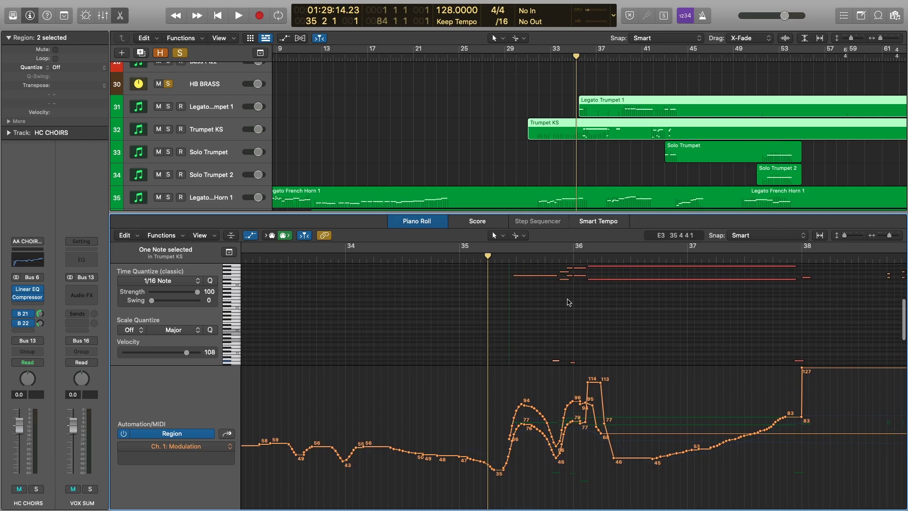
pyautogui.scroll(-1, 568, 301)
# Open the Trumpet KS track's Play instrument, view its keyswitch articulation list and close it
pyautogui.click(196, 137)
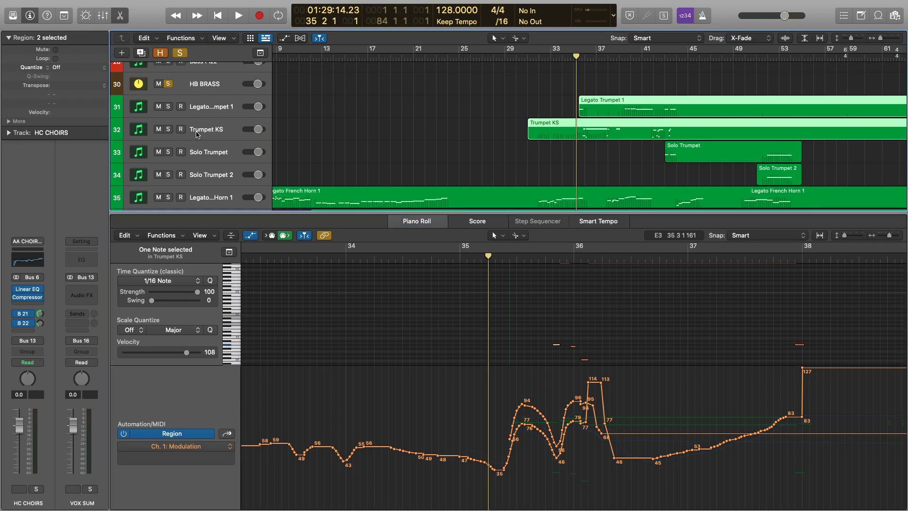
pyautogui.click(27, 277)
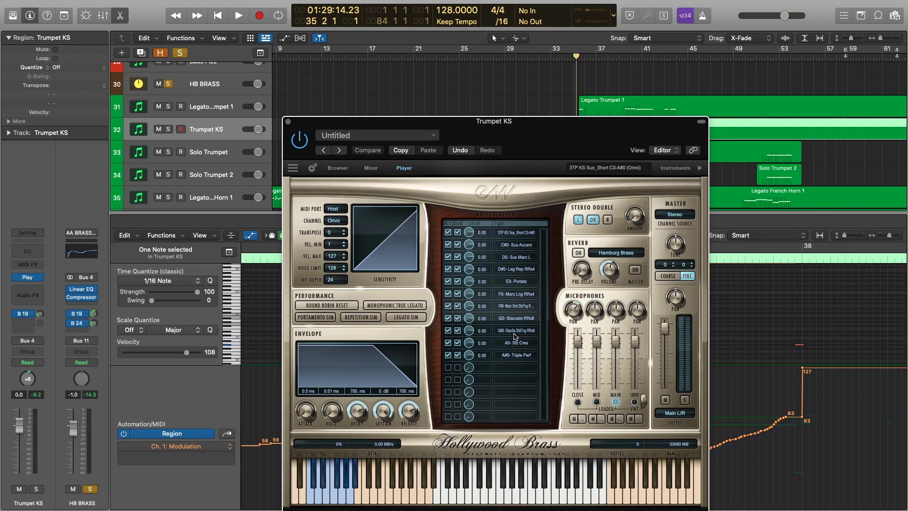
pyautogui.click(287, 122)
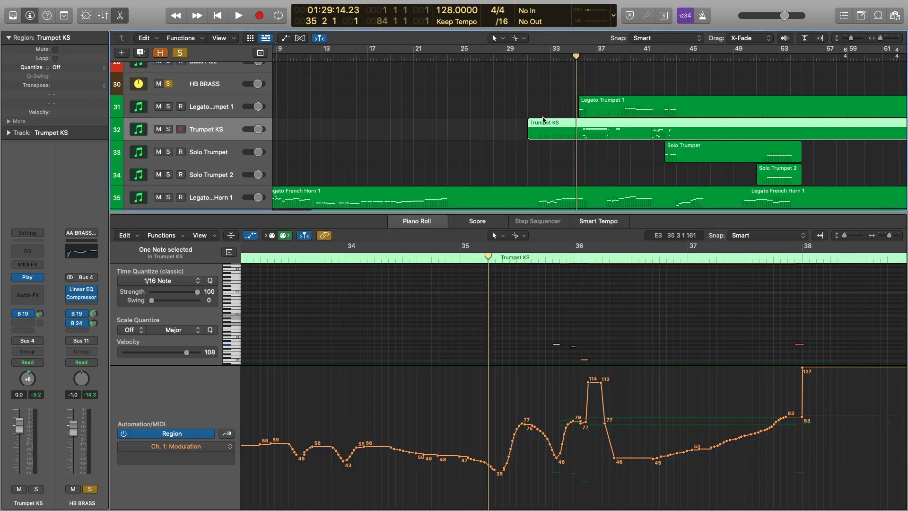
# Compare the two trumpet regions' notes again, examine Legato Trumpet 1 alone and zoom the arrangement in around bar 36
pyautogui.moveTo(556, 97); pyautogui.dragTo(607, 140)
pyautogui.scroll(2, 566, 297)
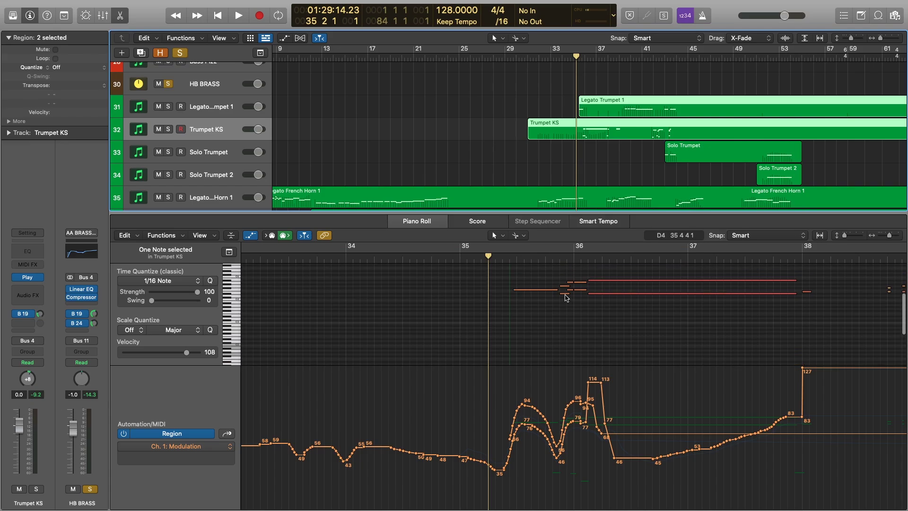
pyautogui.click(610, 114)
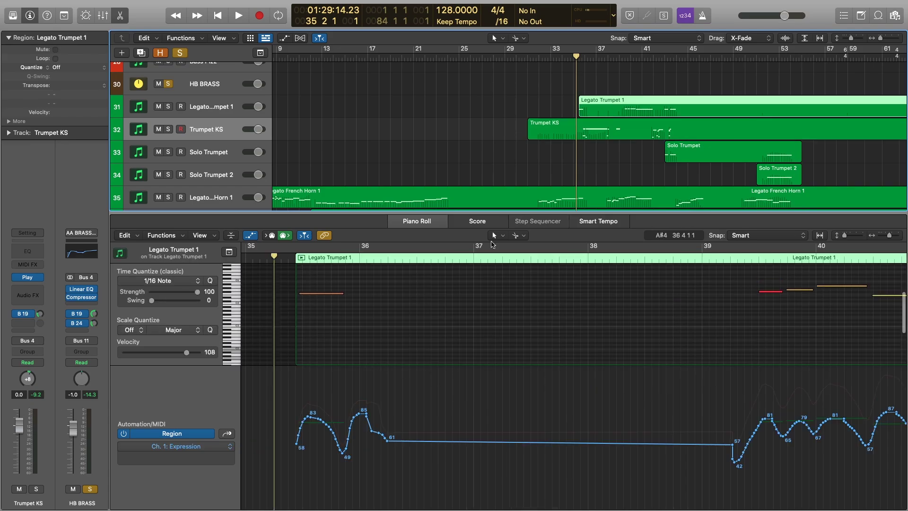
pyautogui.scroll(5, 585, 109)
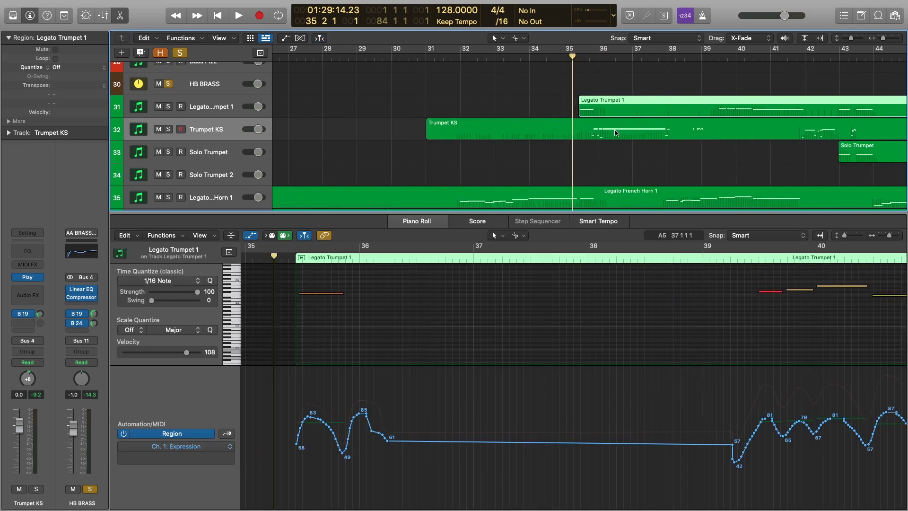
# Add the Trumpet KS region to the selection and audition its low keyswitch notes around bar 36, including G0 and C0
pyautogui.keyDown('shift'); pyautogui.click(616, 133); pyautogui.keyUp('shift')
pyautogui.hscroll(-5, 408, 300)
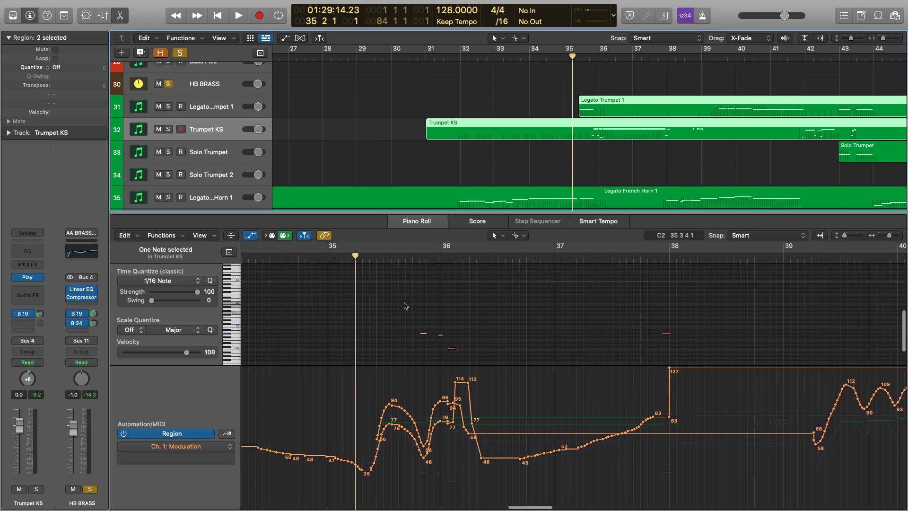
pyautogui.scroll(-3, 445, 327)
pyautogui.scroll(2, 423, 351)
pyautogui.click(424, 356)
pyautogui.scroll(2, 448, 305)
pyautogui.scroll(-2, 448, 307)
pyautogui.click(442, 356)
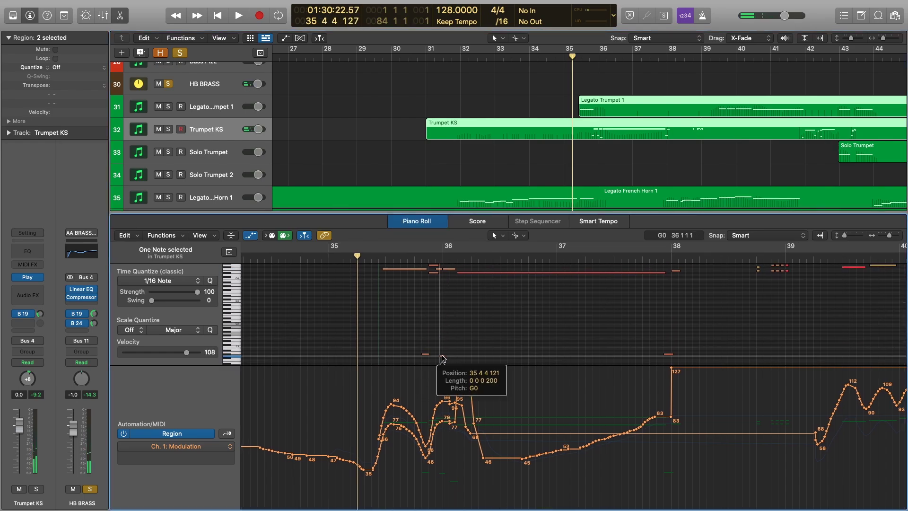
pyautogui.scroll(-2, 449, 344)
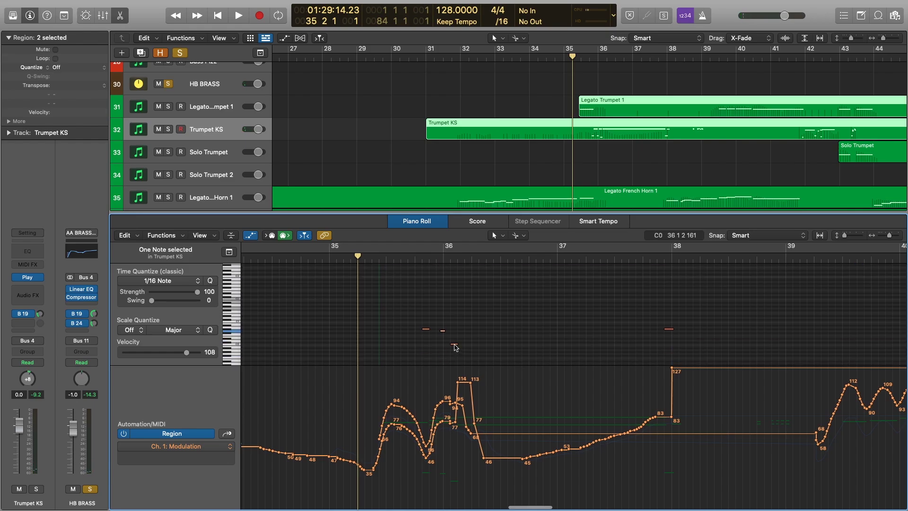
pyautogui.click(454, 346)
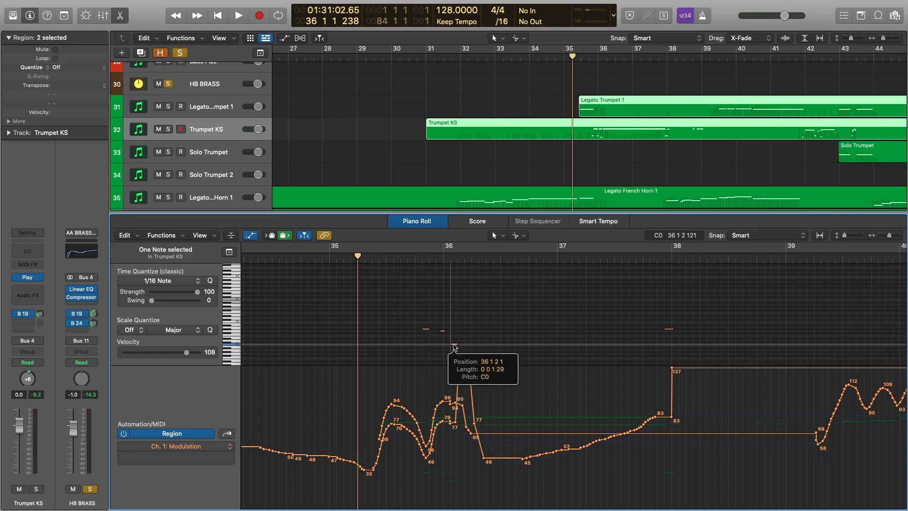
# Play the soloed brass over the trumpet passage from bar 35 to about bar 38 and close the Piano Roll
pyautogui.scroll(3, 480, 324)
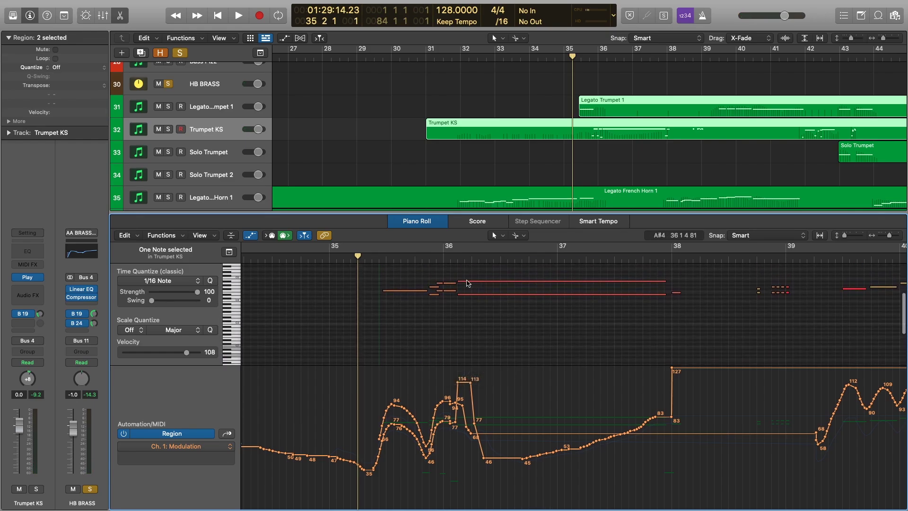
pyautogui.press('space')
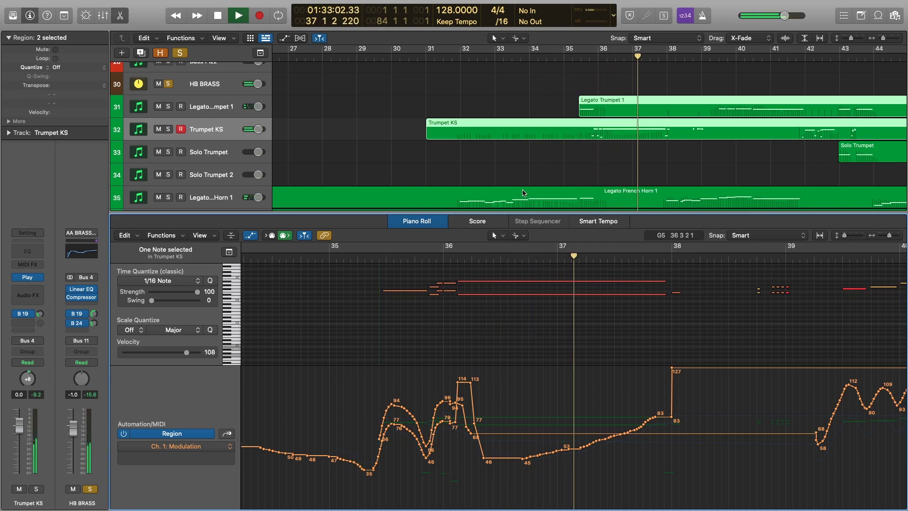
pyautogui.press('e')
pyautogui.click(559, 169)
pyautogui.press('space')
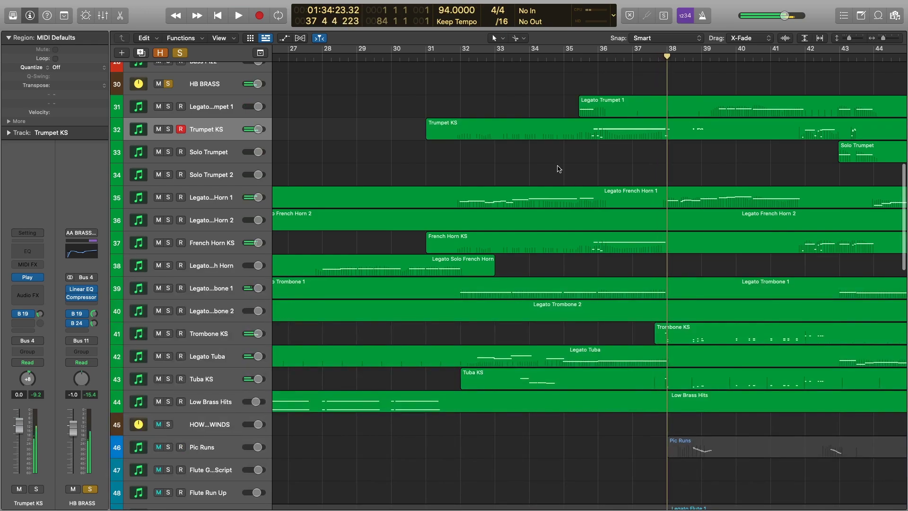
# Open the Legato French Horn 1 region in the Piano Roll and examine its notes and modulation curve from bar 35 onward
pyautogui.hscroll(3, 558, 169)
pyautogui.hscroll(-2, 534, 194)
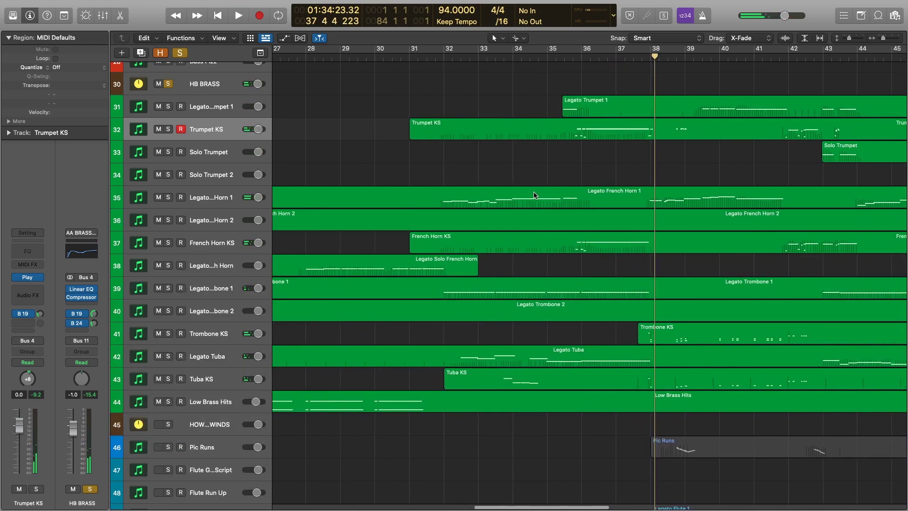
pyautogui.scroll(-2, 535, 195)
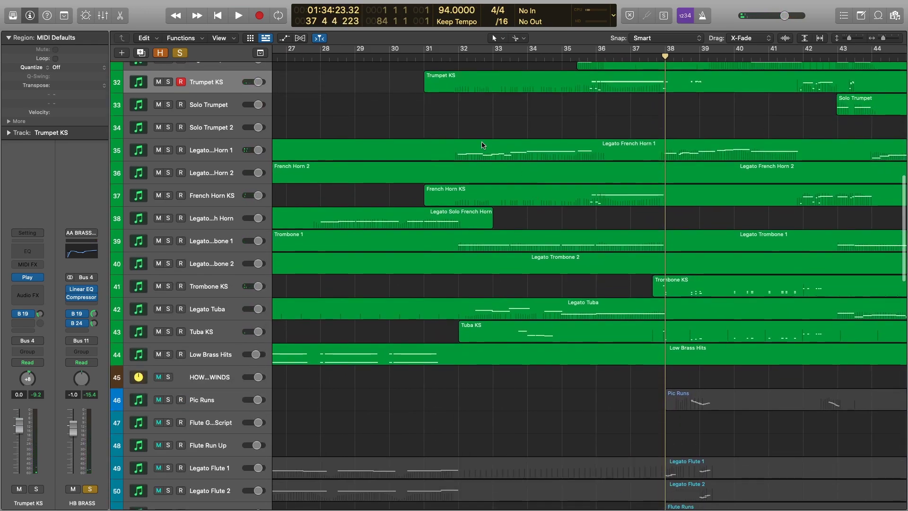
pyautogui.click(474, 156)
pyautogui.press('e')
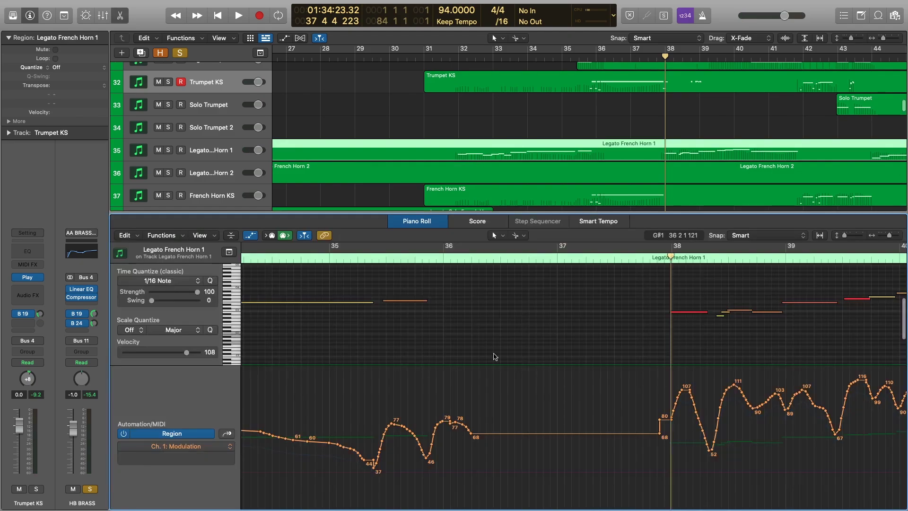
pyautogui.hscroll(3, 536, 289)
pyautogui.scroll(1, 537, 293)
pyautogui.hscroll(5, 577, 144)
# Select the Legato Tuba and Tuba KS regions together to show their combined notes and expression curves
pyautogui.scroll(-5, 577, 144)
pyautogui.hscroll(-2, 473, 180)
pyautogui.click(419, 175)
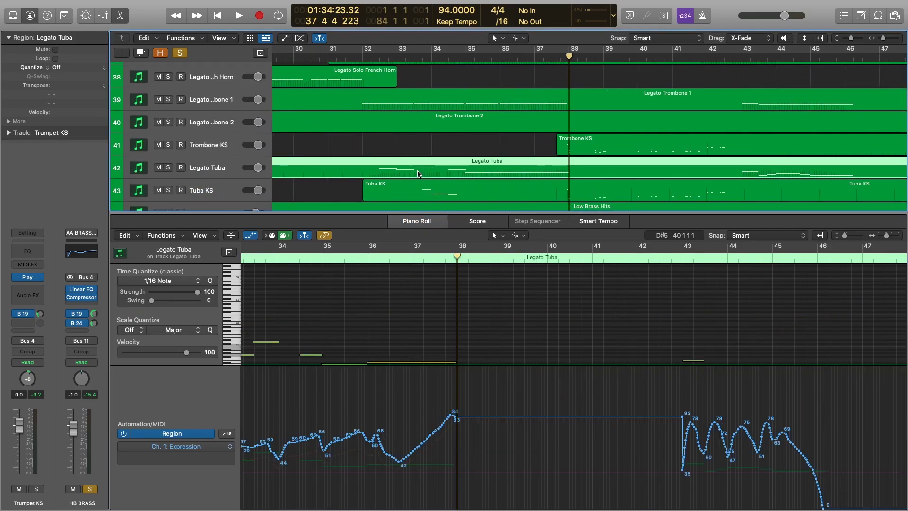
pyautogui.hscroll(-2, 416, 164)
pyautogui.moveTo(431, 153); pyautogui.dragTo(457, 195)
pyautogui.scroll(3, 490, 295)
# Play the tuba passage from about bar 32 to bar 36 and close the Piano Roll
pyautogui.press('space')
pyautogui.hscroll(-2, 473, 287)
pyautogui.hscroll(-3, 473, 288)
pyautogui.click(362, 255)
pyautogui.press('space')
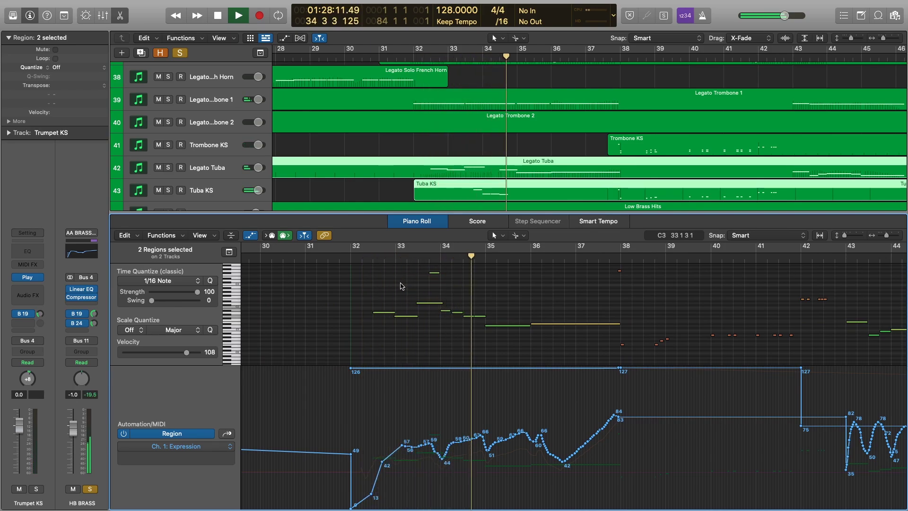
pyautogui.moveTo(502, 219); pyautogui.dragTo(509, 310)
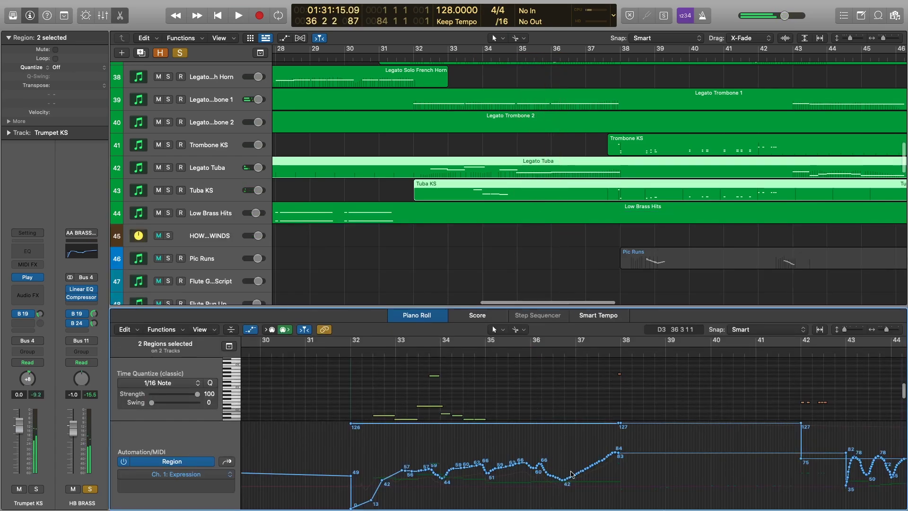
pyautogui.press('e')
# Solo the woodwinds track stack and bring its flute, clarinet, oboe and bassoon tracks into view
pyautogui.scroll(-3, 478, 262)
pyautogui.scroll(-2, 283, 369)
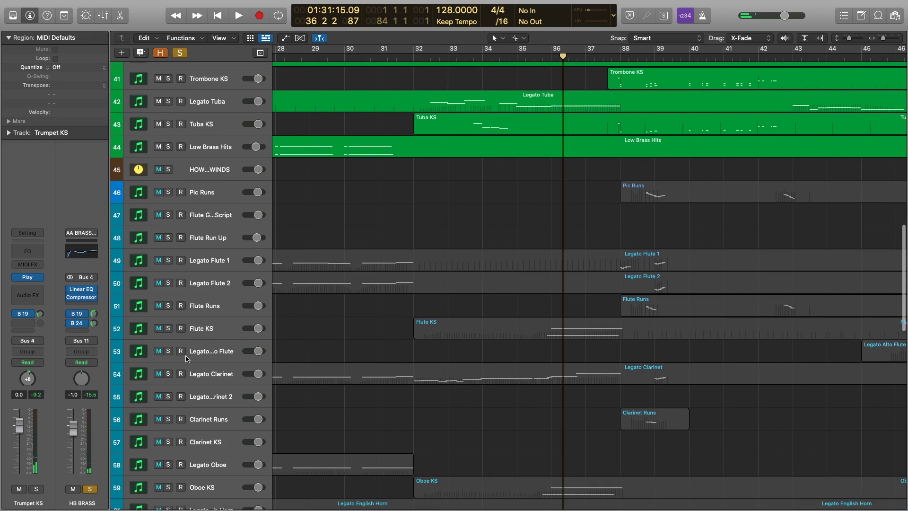
pyautogui.click(476, 208)
pyautogui.scroll(-7, 476, 208)
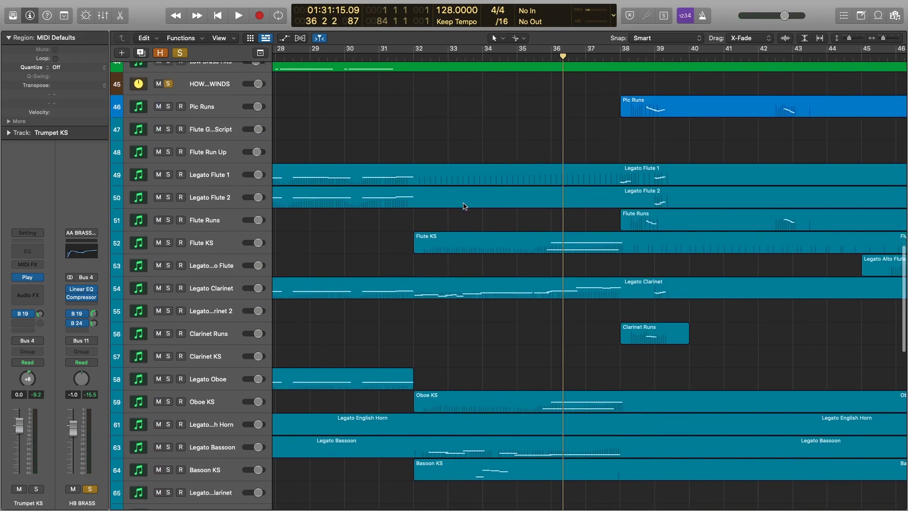
# Place the playhead at bar 24, where the Legato Flute and Legato Clarinet regions start
pyautogui.click(410, 54)
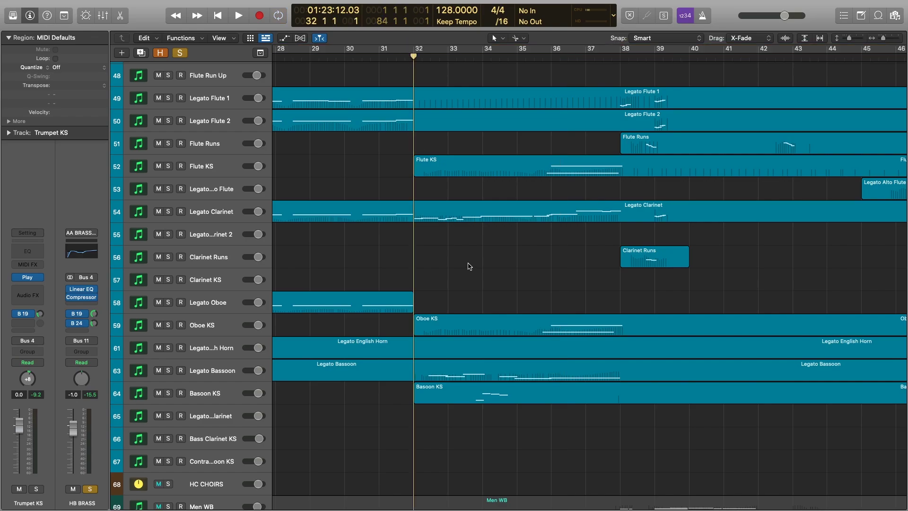
pyautogui.scroll(-3, 487, 236)
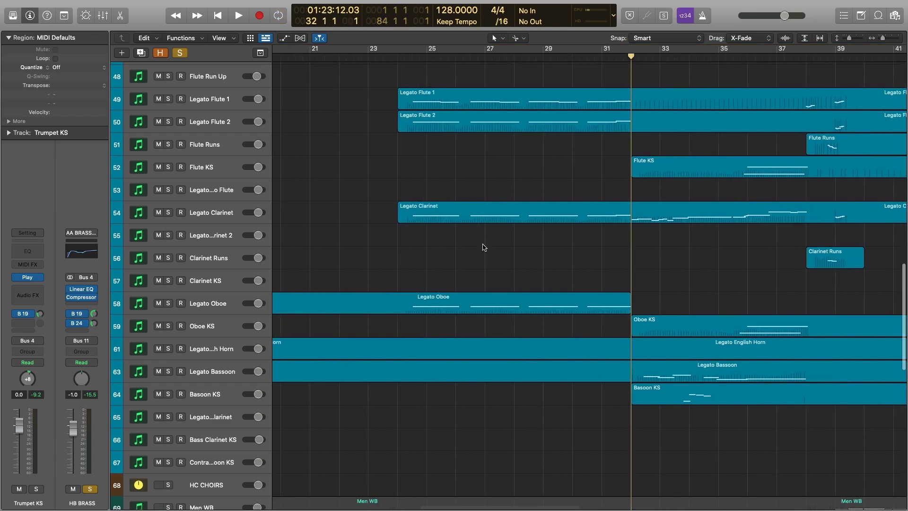
pyautogui.click(397, 55)
pyautogui.scroll(5, 450, 163)
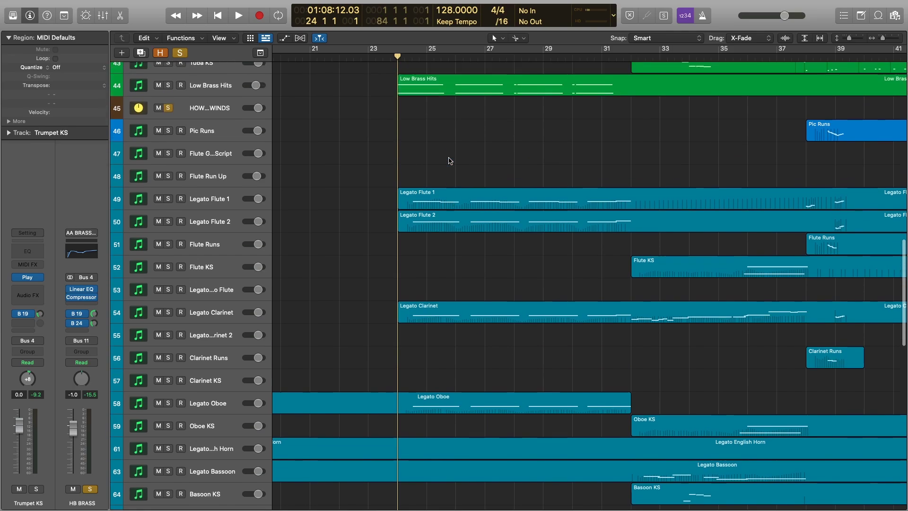
pyautogui.scroll(-2, 451, 161)
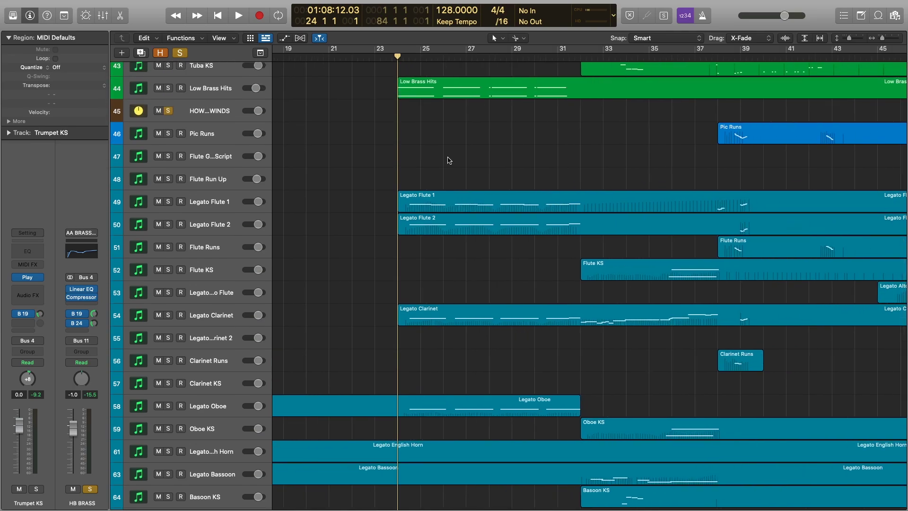
# Select the legato flute, clarinet, oboe, English horn and bassoon regions with Flute KS, Oboe KS and Basoon KS, and open them in the Piano Roll
pyautogui.moveTo(448, 164); pyautogui.dragTo(502, 352)
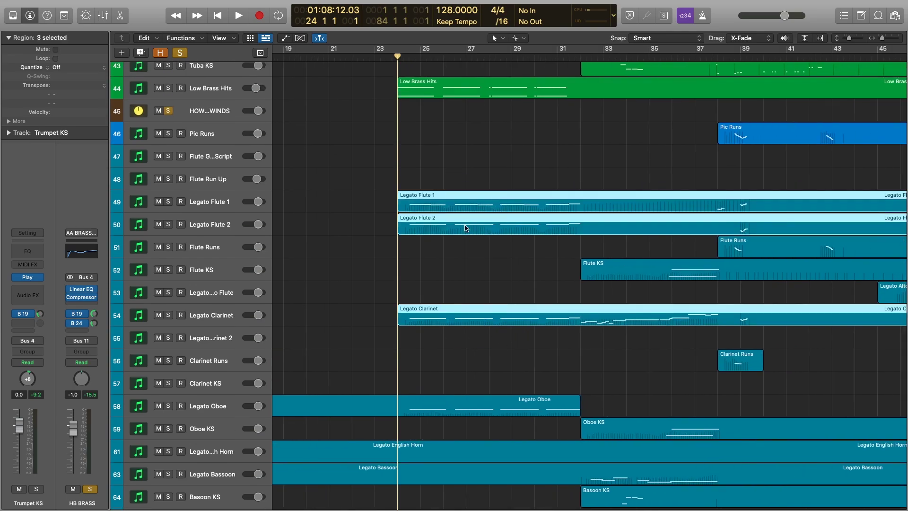
pyautogui.keyDown('shift'); pyautogui.click(484, 411); pyautogui.keyUp('shift')
pyautogui.scroll(-2, 467, 329)
pyautogui.press('super+Left')
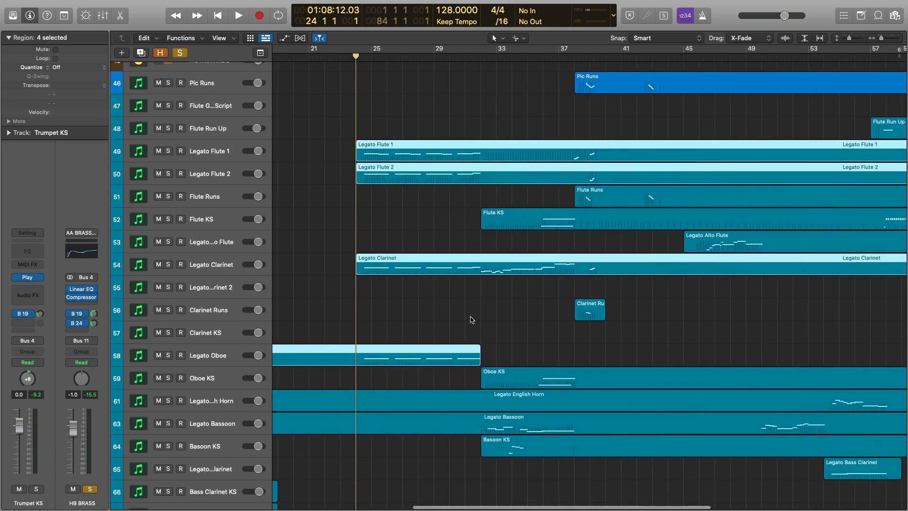
pyautogui.keyDown('shift'); pyautogui.click(536, 224); pyautogui.keyUp('shift')
pyautogui.moveTo(528, 354); pyautogui.dragTo(534, 445)
pyautogui.doubleClick(536, 377)
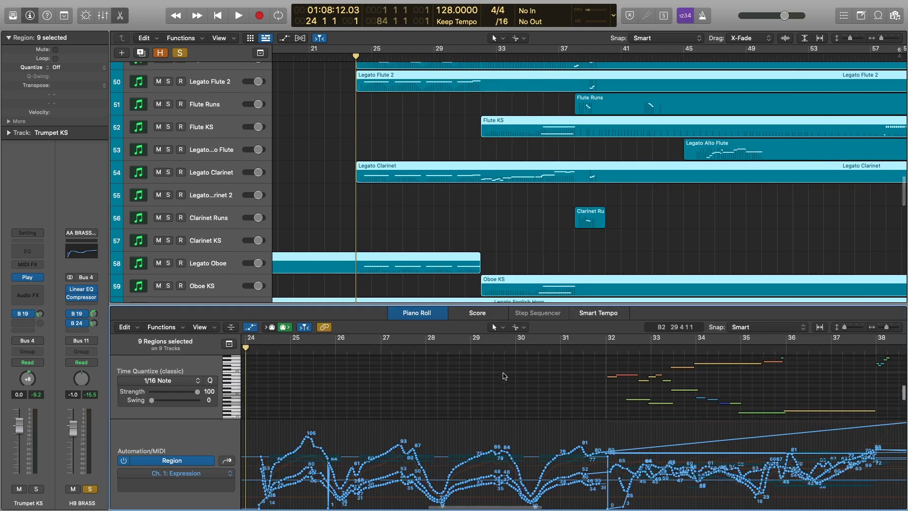
# Play the woodwinds from bar 24 to about bar 38, following the notes and expression curves of the selected regions
pyautogui.scroll(-2, 502, 370)
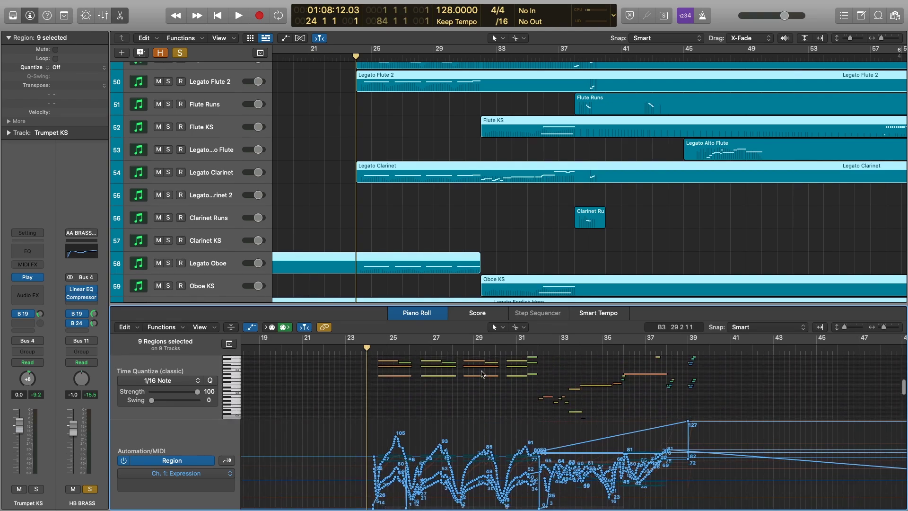
pyautogui.hscroll(-3, 493, 228)
pyautogui.scroll(-1, 493, 228)
pyautogui.scroll(-3, 493, 227)
pyautogui.press('space')
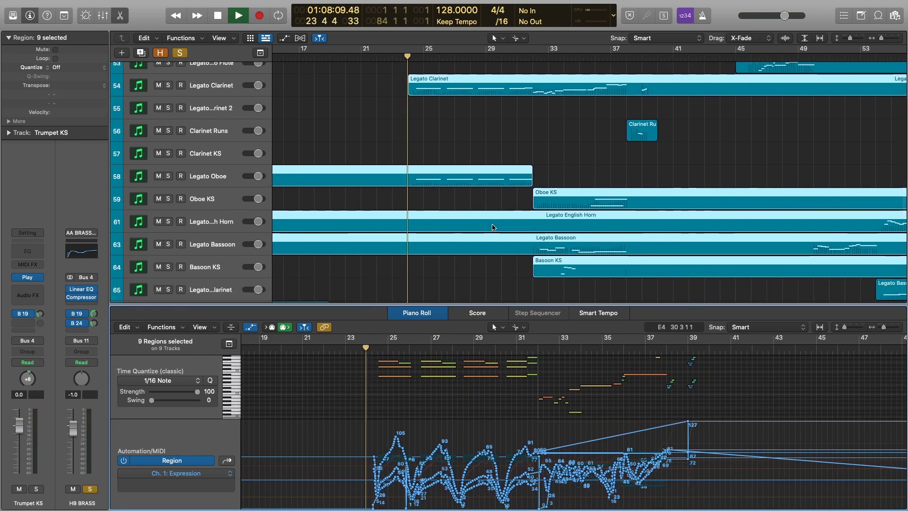
pyautogui.scroll(2, 471, 369)
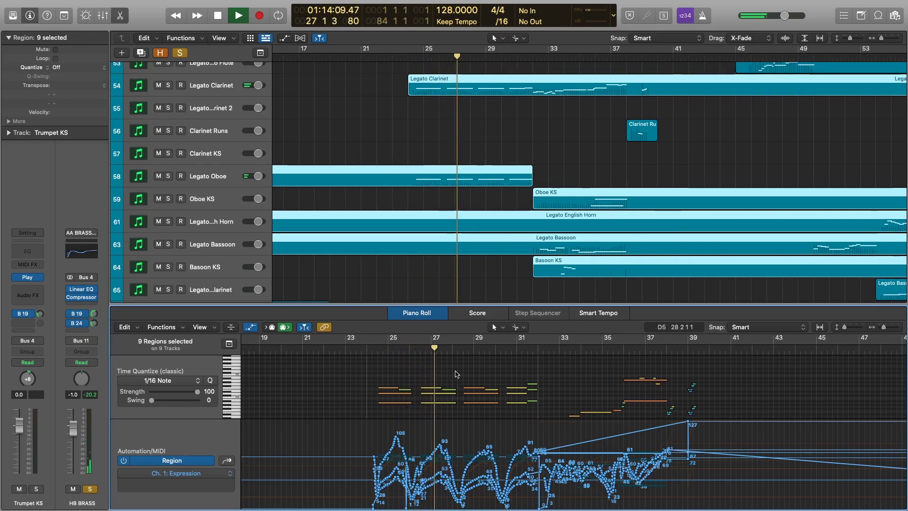
pyautogui.scroll(-1, 458, 374)
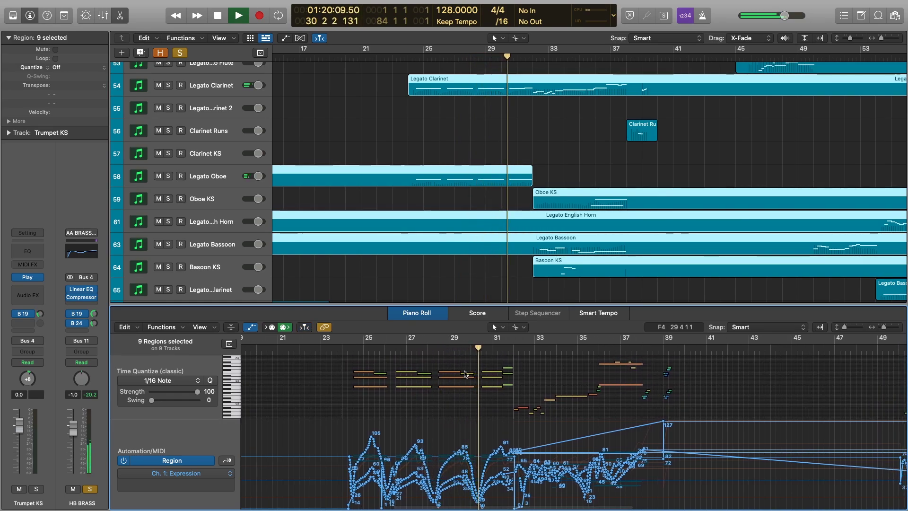
pyautogui.hscroll(2, 466, 375)
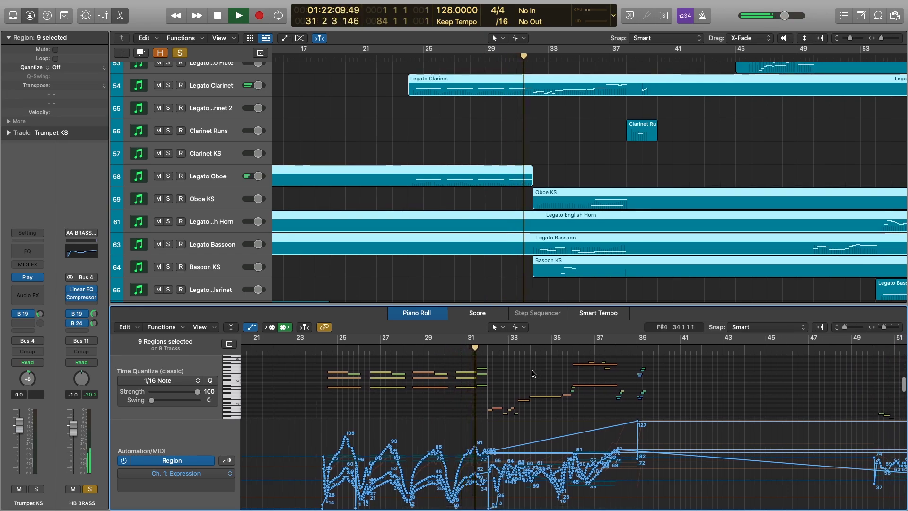
pyautogui.hscroll(2, 547, 169)
pyautogui.scroll(-2, 546, 169)
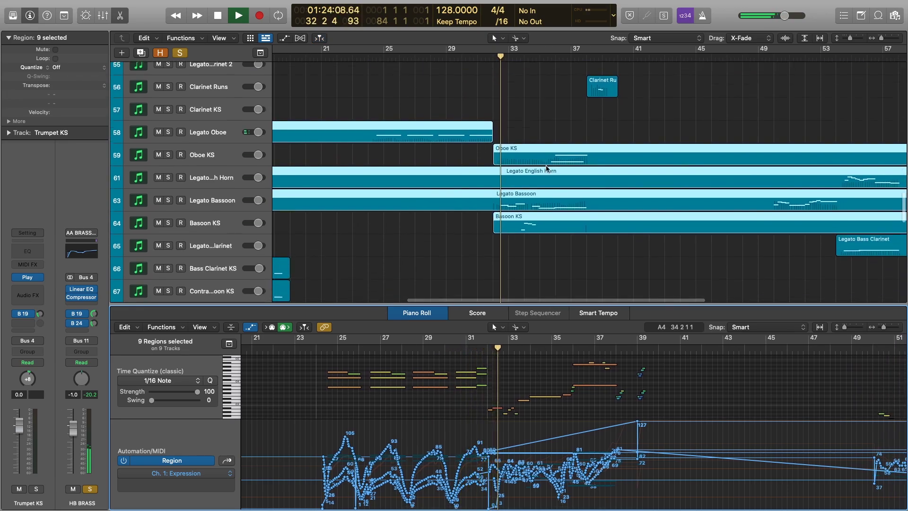
pyautogui.scroll(3, 547, 169)
pyautogui.hscroll(1, 546, 168)
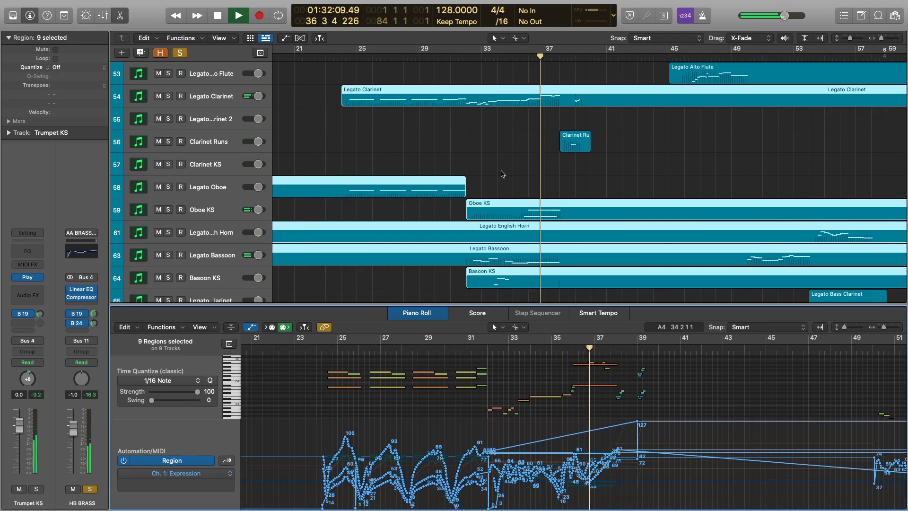
pyautogui.scroll(5, 502, 174)
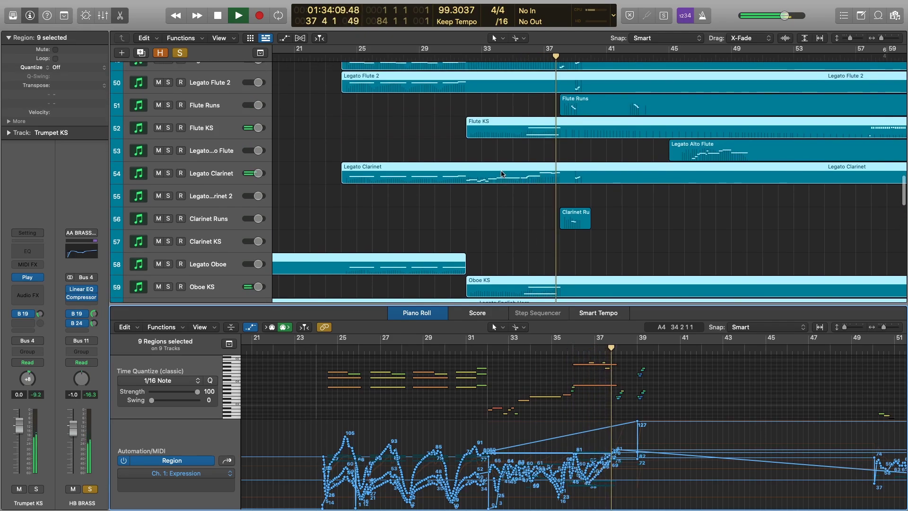
pyautogui.press('space')
# Show only the Legato Bassoon region in the Piano Roll and place the playhead in bar 32, just before its first notes
pyautogui.scroll(-5, 502, 174)
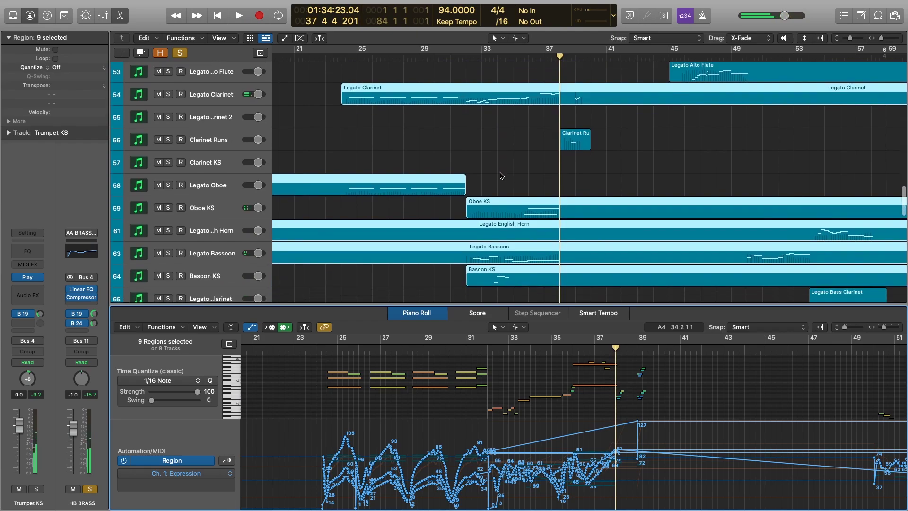
pyautogui.click(509, 253)
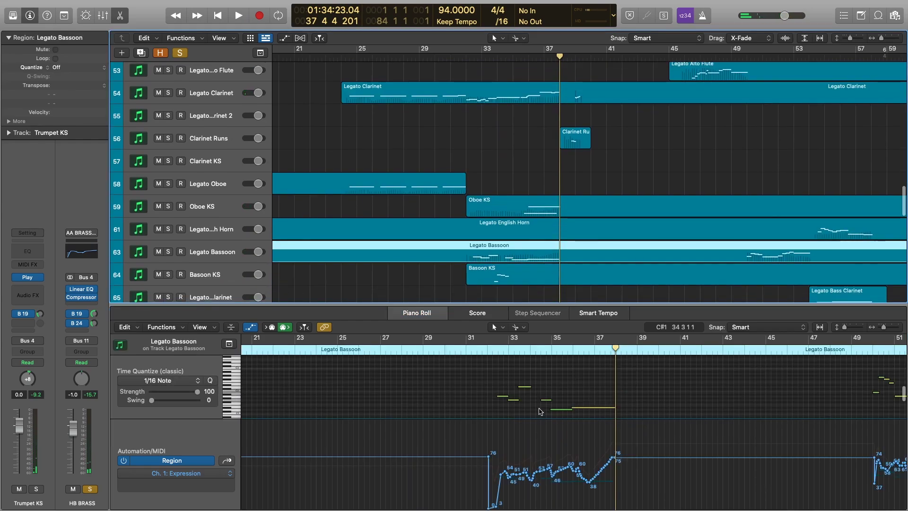
pyautogui.scroll(3, 541, 414)
pyautogui.click(421, 353)
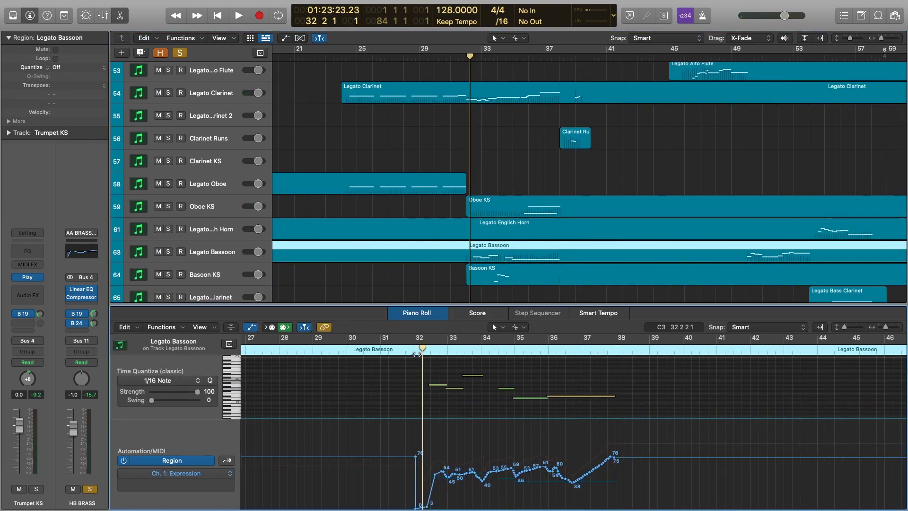
# Add the Basoon KS region to the selection and compare its notes with the Legato Bassoon line from bar 32
pyautogui.scroll(-1, 507, 239)
pyautogui.keyDown('shift'); pyautogui.click(500, 257); pyautogui.keyUp('shift')
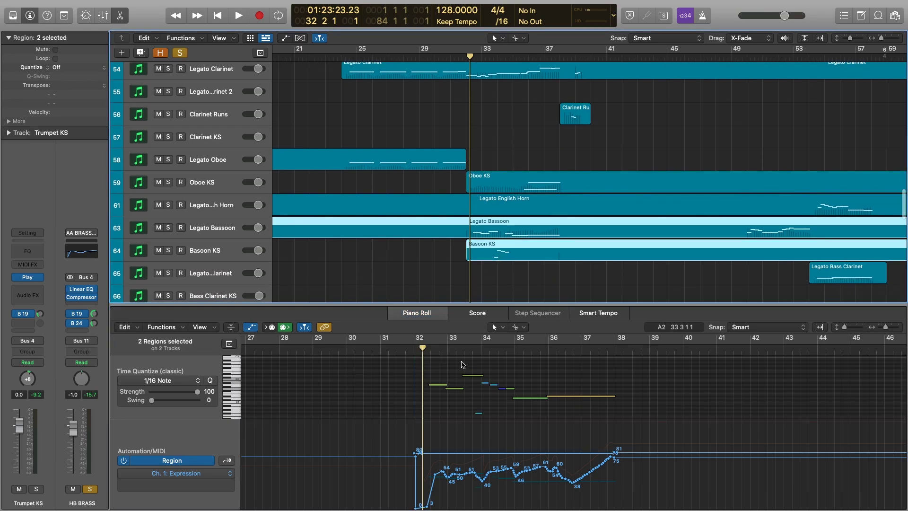
pyautogui.scroll(2, 458, 366)
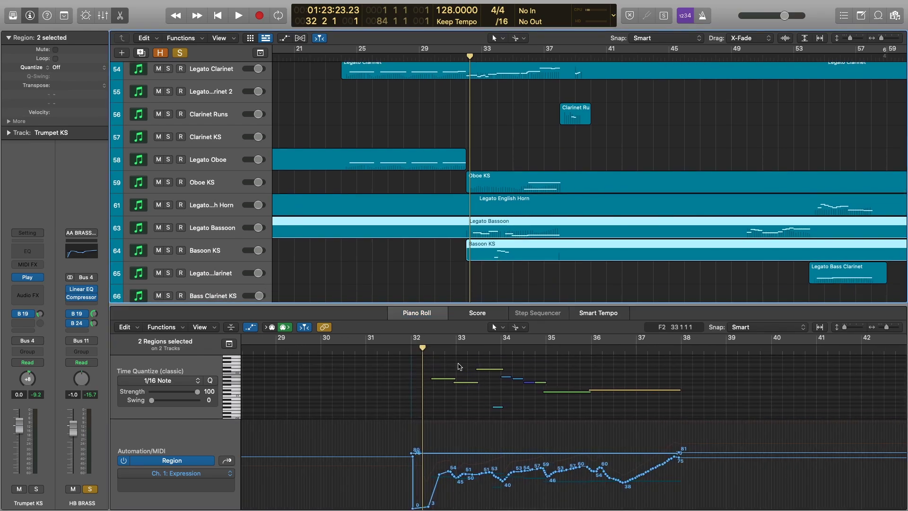
# Show only the Basoon KS region in the Piano Roll and examine its notes around bar 34
pyautogui.click(447, 365)
pyautogui.scroll(-1, 542, 209)
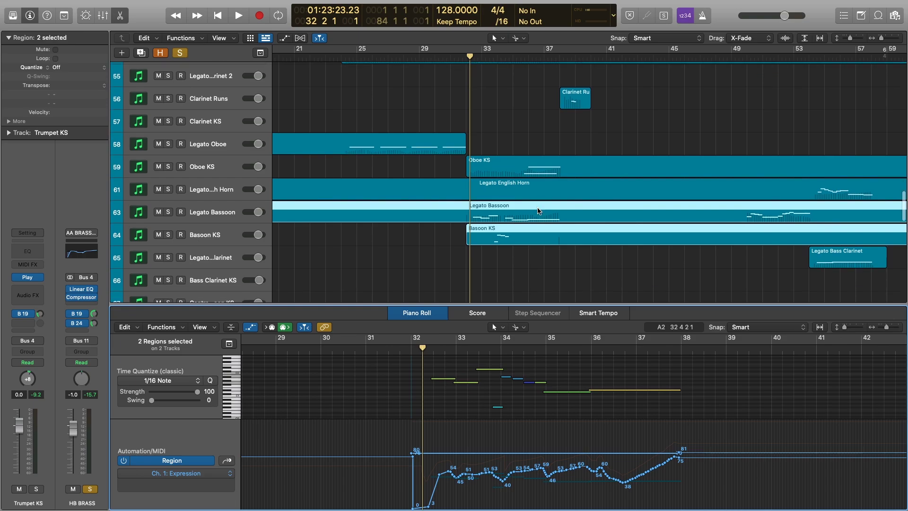
pyautogui.click(507, 256)
pyautogui.click(510, 235)
pyautogui.hscroll(-5, 446, 366)
pyautogui.scroll(1, 425, 385)
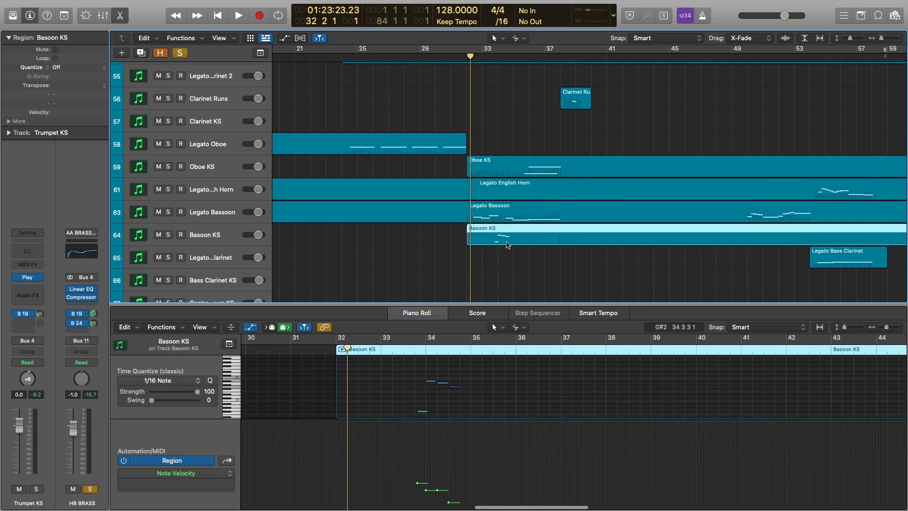
# Add the Legato Bassoon region to the selection, select the low Basoon KS note just before bar 34, and check both regions together
pyautogui.keyDown('shift'); pyautogui.click(500, 207); pyautogui.keyUp('shift')
pyautogui.moveTo(366, 366); pyautogui.dragTo(423, 394)
pyautogui.scroll(-3, 424, 404)
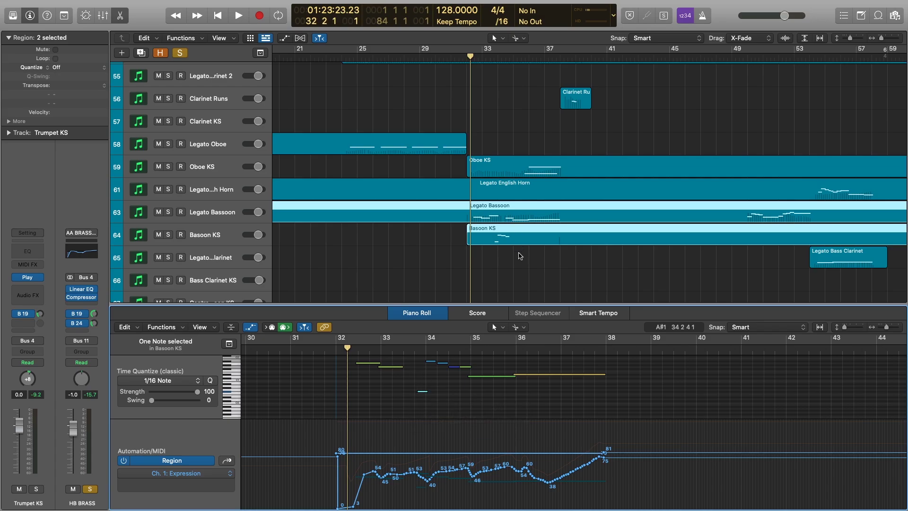
pyautogui.click(516, 230)
pyautogui.scroll(2, 438, 372)
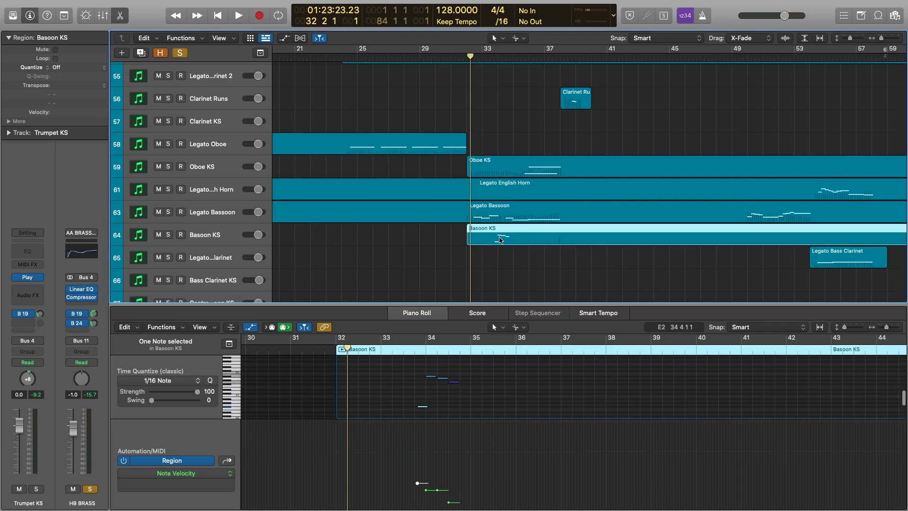
pyautogui.keyDown('shift'); pyautogui.click(513, 209); pyautogui.keyUp('shift')
# Solo the Legato Bassoon and Basoon KS tracks and play them from bar 32 to bar 38
pyautogui.click(168, 212)
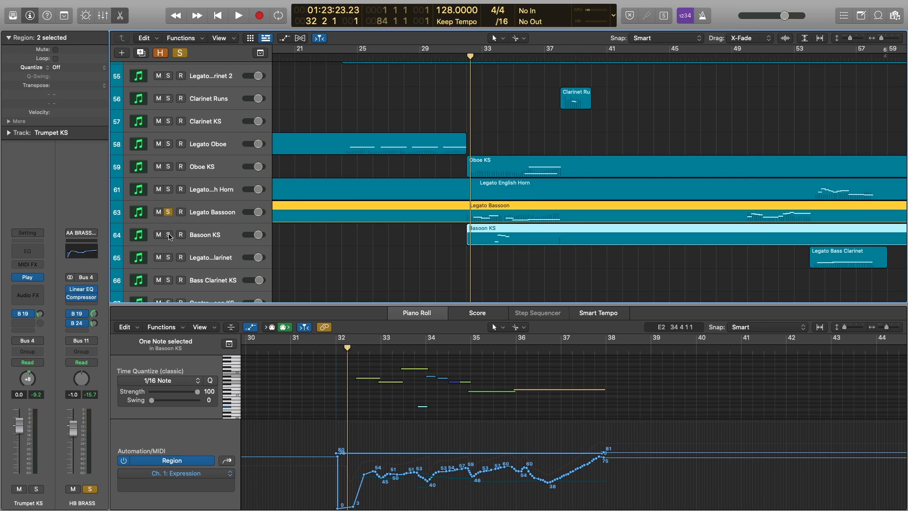
pyautogui.click(169, 234)
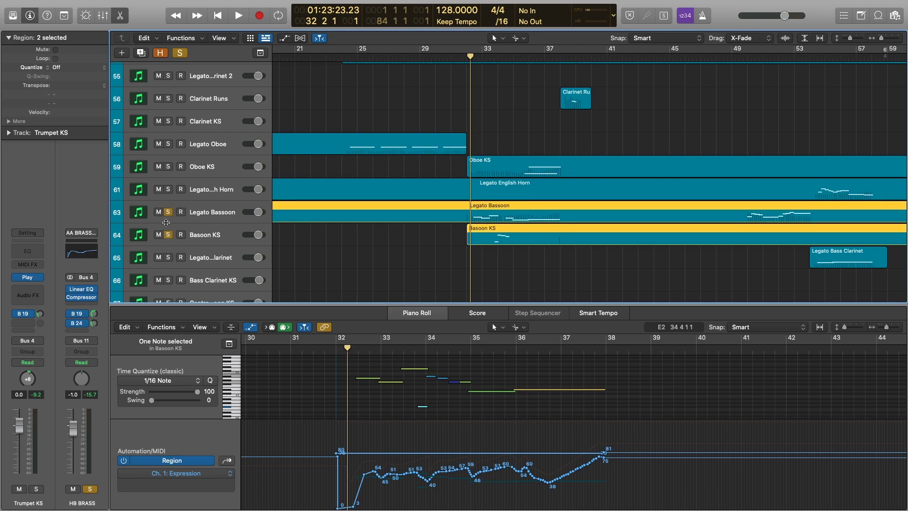
pyautogui.click(180, 54)
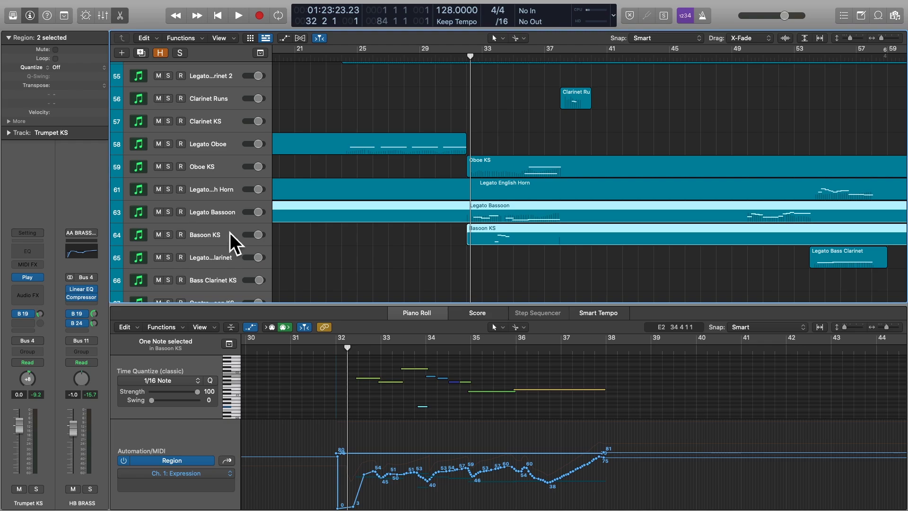
pyautogui.click(166, 213)
pyautogui.click(169, 235)
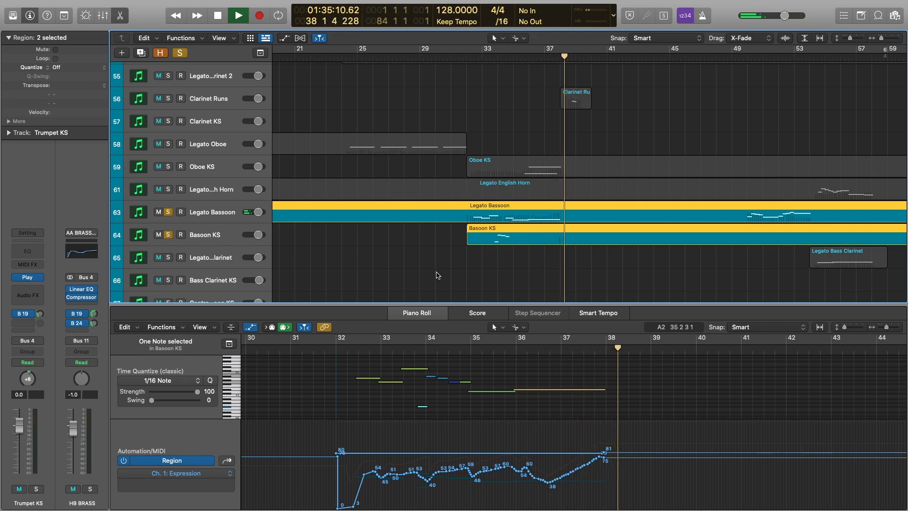
pyautogui.press('space')
# Unsolo both bassoon tracks, clear the region selection and close the Piano Roll
pyautogui.click(169, 213)
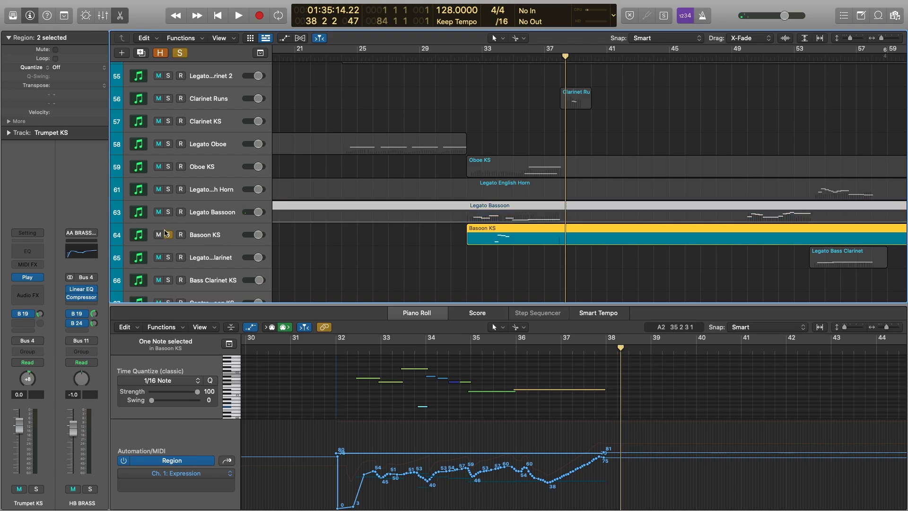
pyautogui.click(167, 235)
pyautogui.click(377, 247)
pyautogui.press('e')
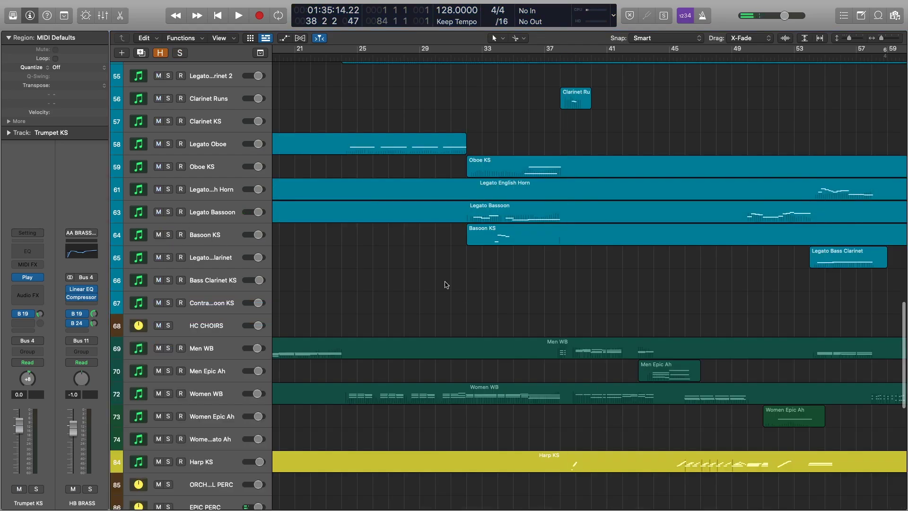
# Bring the choir, harp and percussion tracks into view and play the full arrangement from bar 23
pyautogui.scroll(-15, 436, 263)
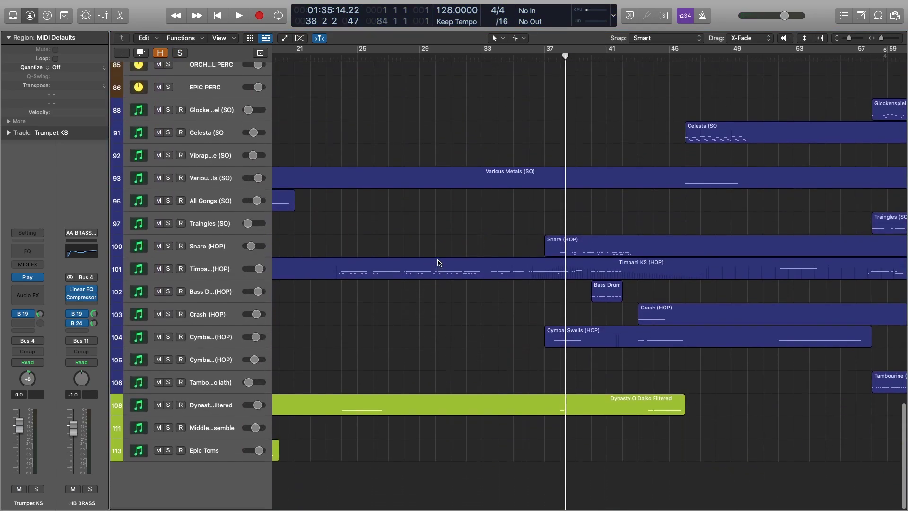
pyautogui.scroll(4, 439, 263)
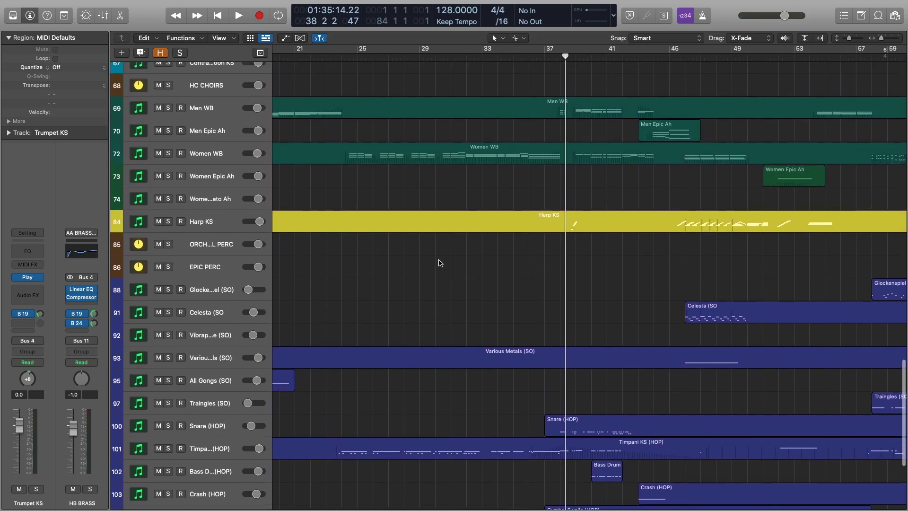
pyautogui.scroll(2, 439, 263)
pyautogui.scroll(2, 414, 230)
pyautogui.hscroll(-2, 377, 125)
pyautogui.scroll(-5, 377, 124)
pyautogui.scroll(2, 377, 124)
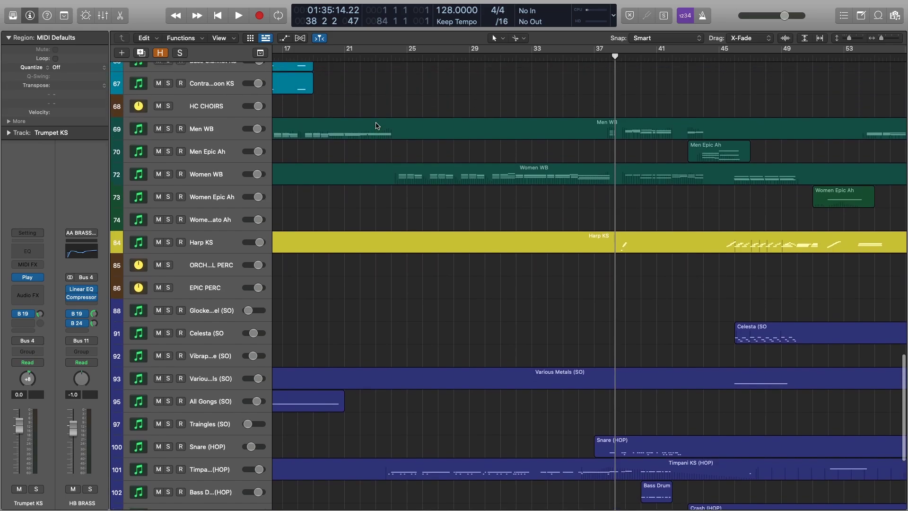
pyautogui.click(391, 57)
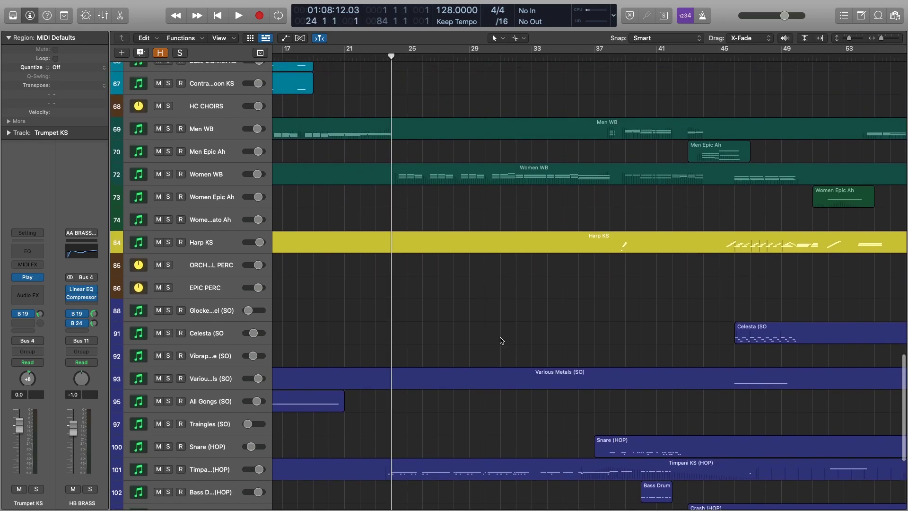
pyautogui.press(',')
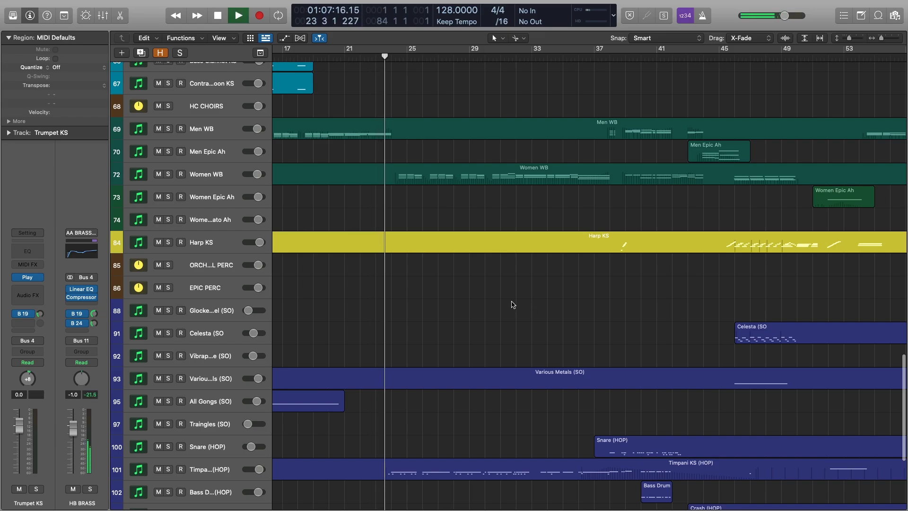
# Open the Women WB region in the Piano Roll and add the Timpani KS (HOP) region to the selection
pyautogui.click(453, 179)
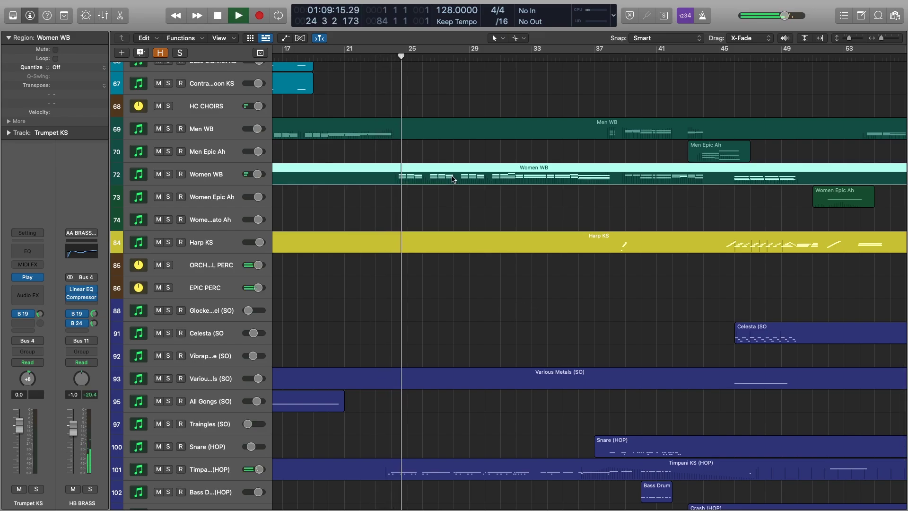
pyautogui.doubleClick(453, 178)
pyautogui.scroll(-5, 448, 244)
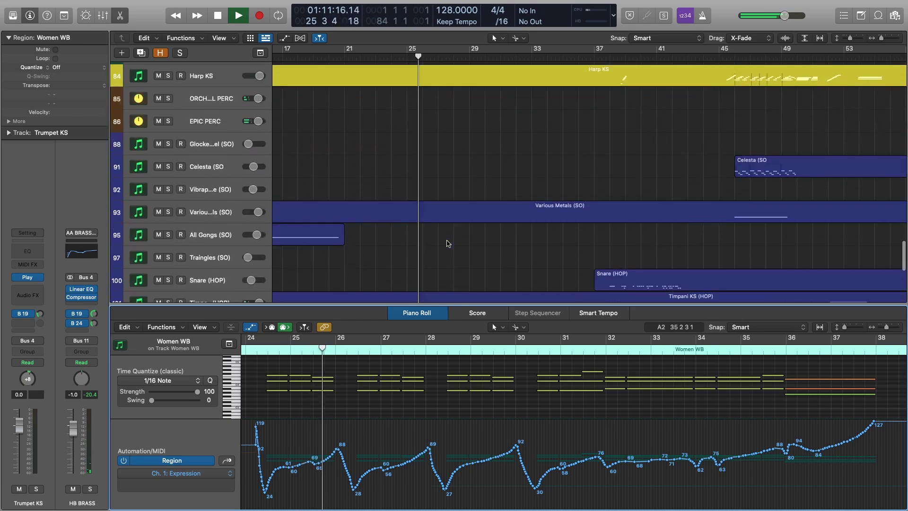
pyautogui.scroll(-2, 450, 251)
pyautogui.keyDown('shift'); pyautogui.click(450, 245); pyautogui.keyUp('shift')
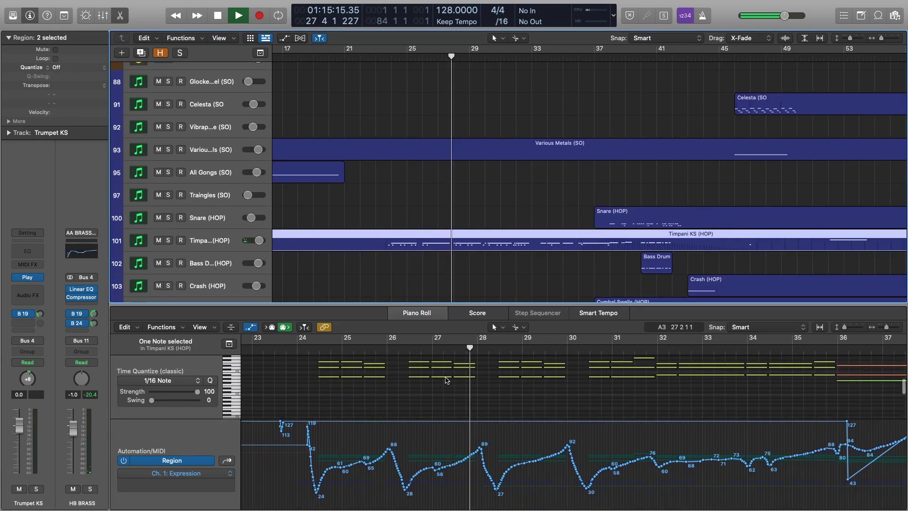
# Follow the women's choir and timpani notes and their expression curves from bar 28 to bar 35 during playback
pyautogui.scroll(1, 473, 380)
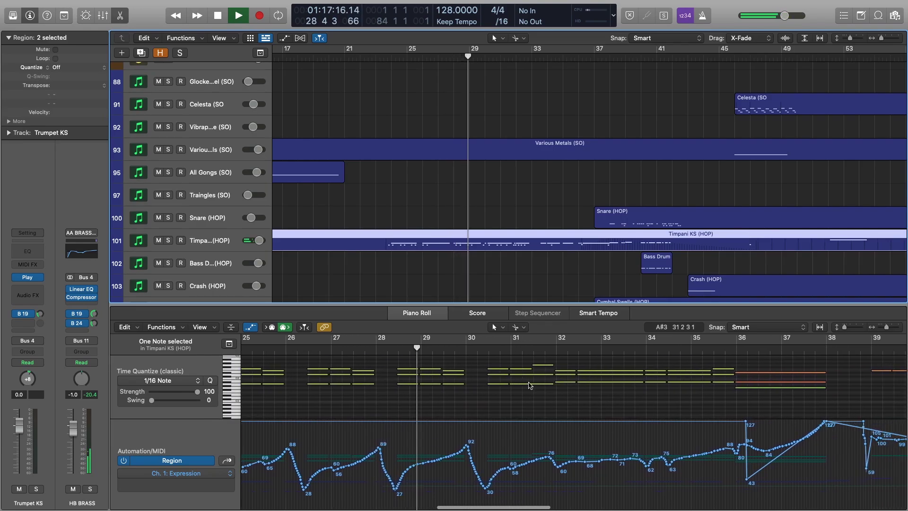
pyautogui.scroll(2, 530, 385)
pyautogui.scroll(3, 529, 385)
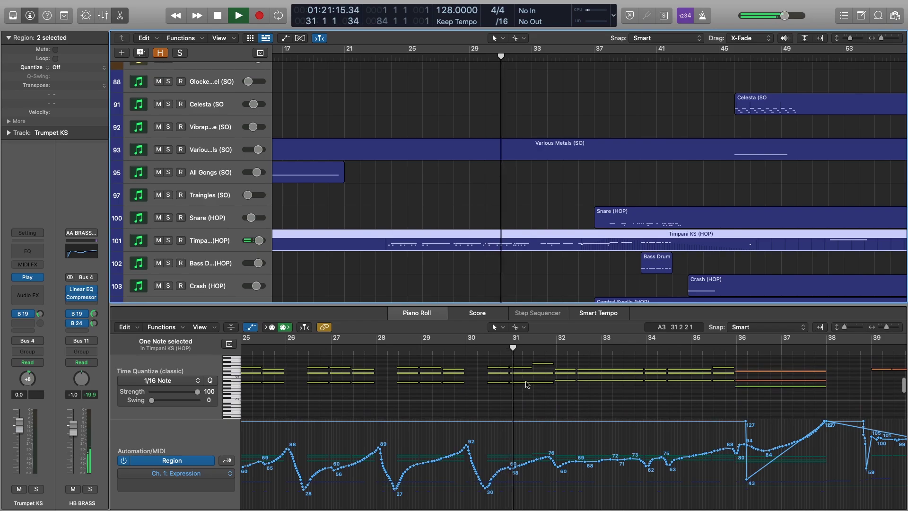
pyautogui.hscroll(3, 530, 385)
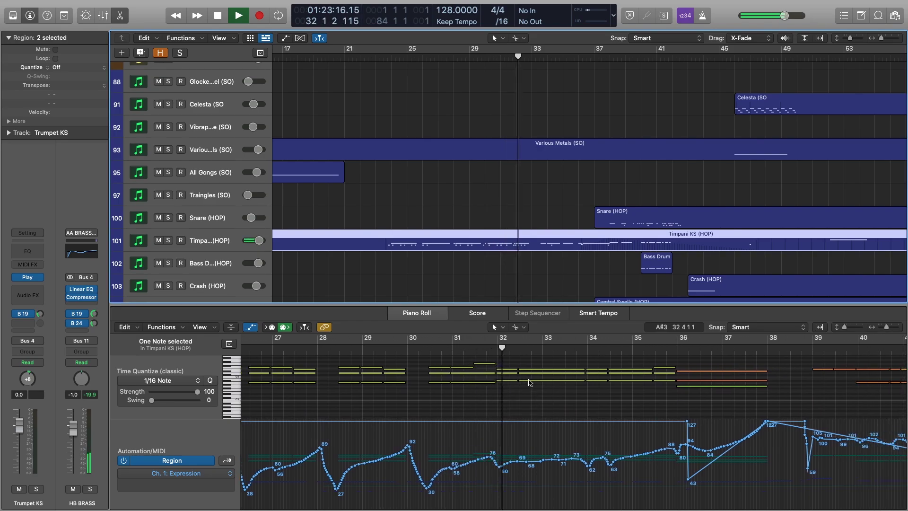
pyautogui.scroll(-2, 527, 383)
pyautogui.hscroll(3, 529, 383)
pyautogui.scroll(-4, 530, 383)
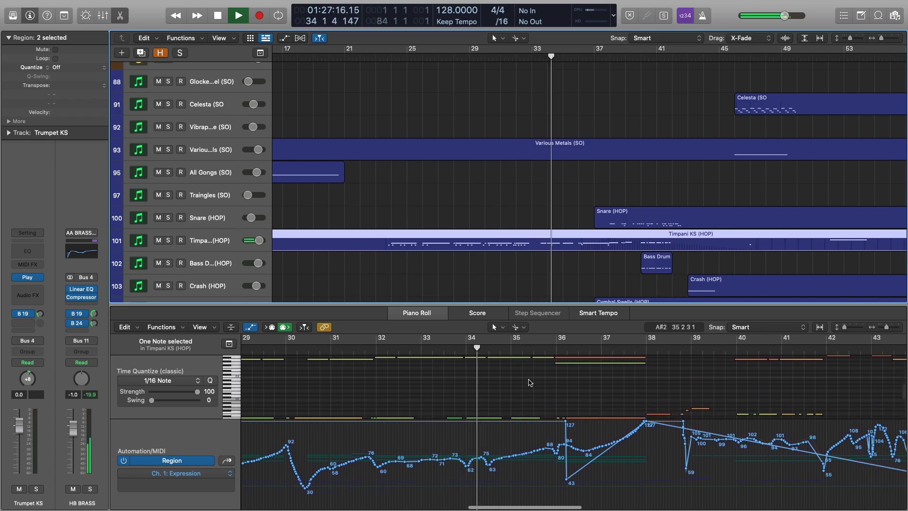
pyautogui.scroll(1, 530, 382)
# Enlarge the Piano Roll pane, follow the choir and timpani notes through bar 37, and stop playback
pyautogui.moveTo(514, 304); pyautogui.dragTo(514, 265)
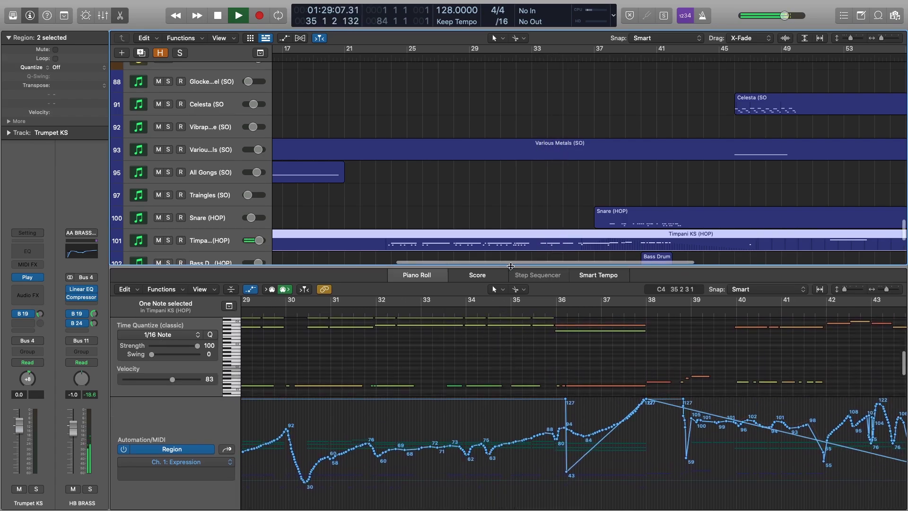
pyautogui.scroll(-3, 569, 172)
pyautogui.scroll(-1, 568, 172)
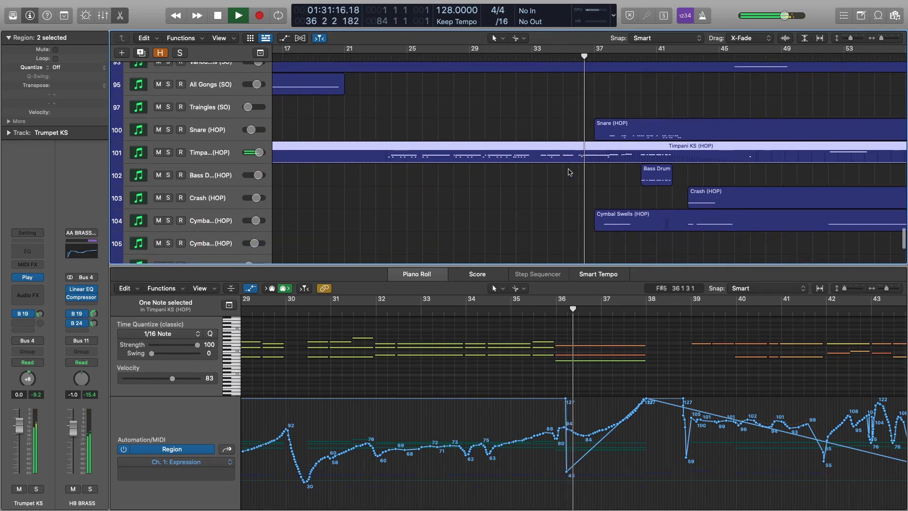
pyautogui.scroll(-3, 551, 354)
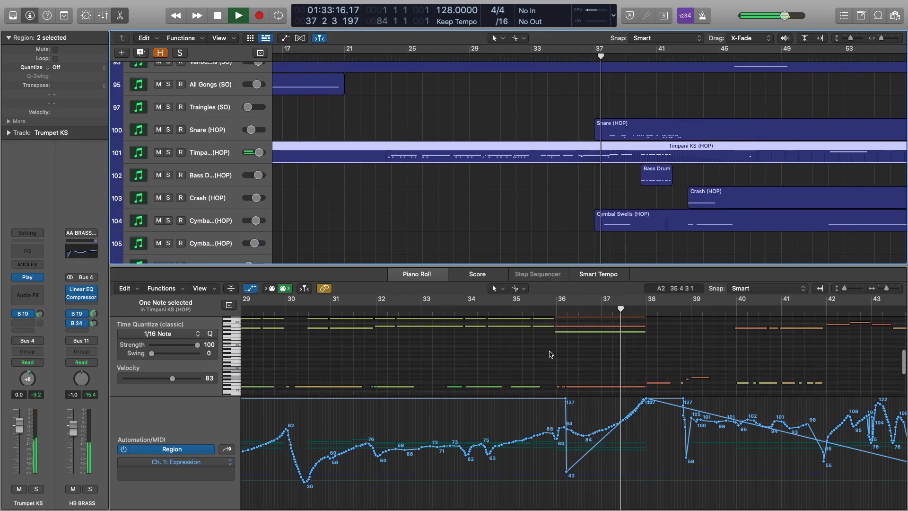
pyautogui.press('space')
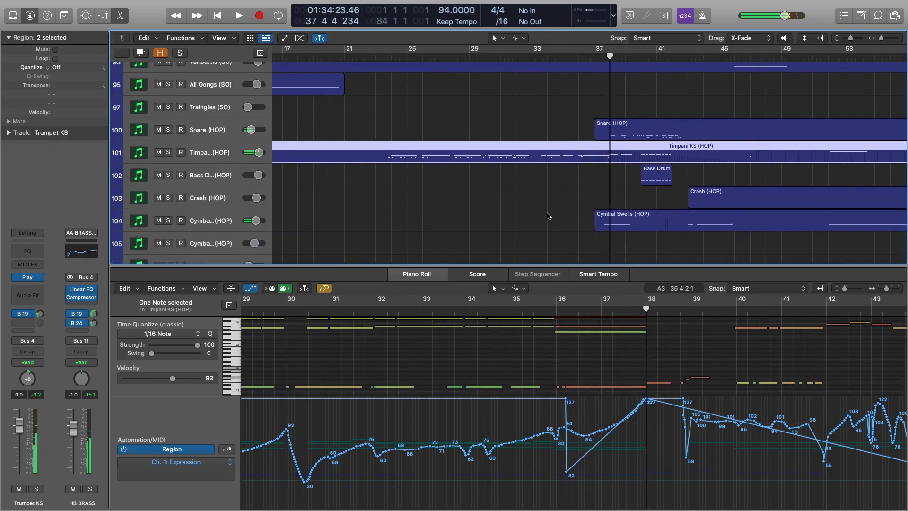
# Clear the region selection and show only the Timpani KS (HOP) region in the Piano Roll
pyautogui.click(547, 216)
pyautogui.scroll(-4, 545, 220)
pyautogui.hscroll(2, 545, 220)
pyautogui.scroll(6, 544, 225)
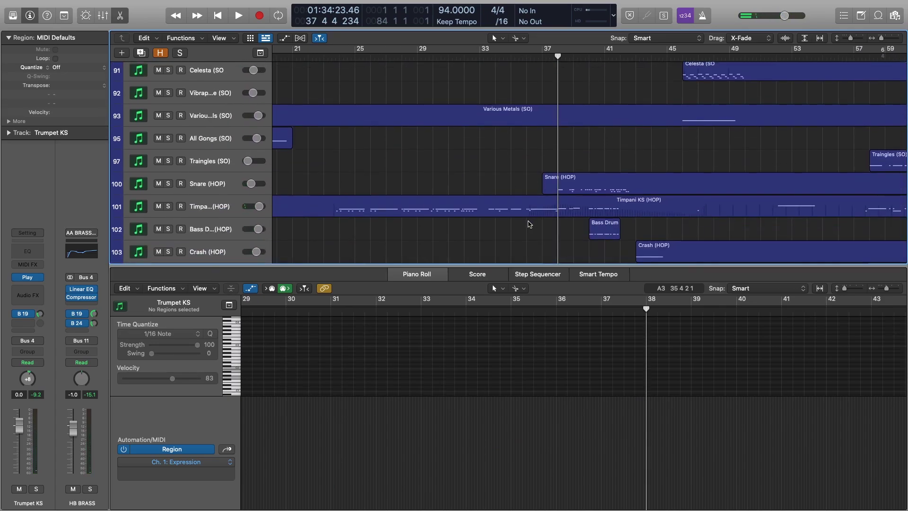
pyautogui.click(495, 215)
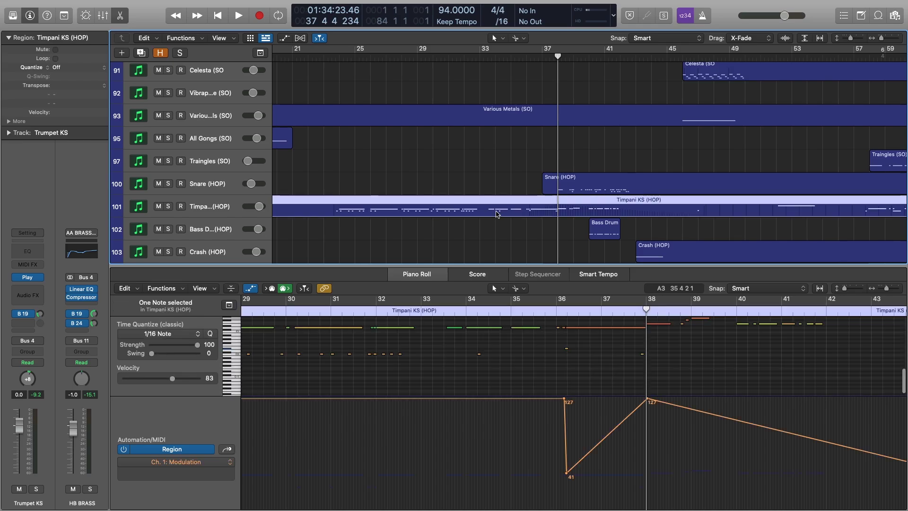
# Zoom in on the timpani notes and modulation curve between bars 35 and 38, and place the playhead at bar 36
pyautogui.click(496, 311)
pyautogui.moveTo(398, 368); pyautogui.dragTo(499, 368)
pyautogui.press('super+Right')
pyautogui.press('super+Right')
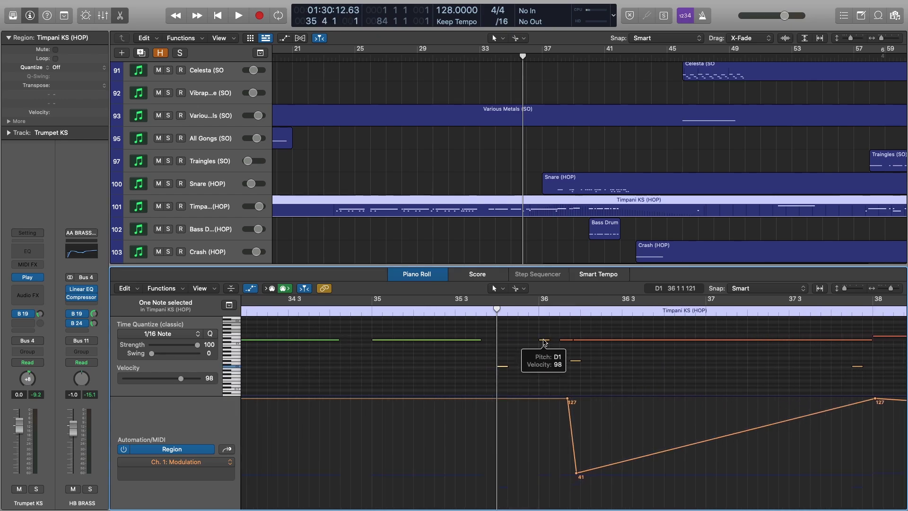
pyautogui.click(537, 315)
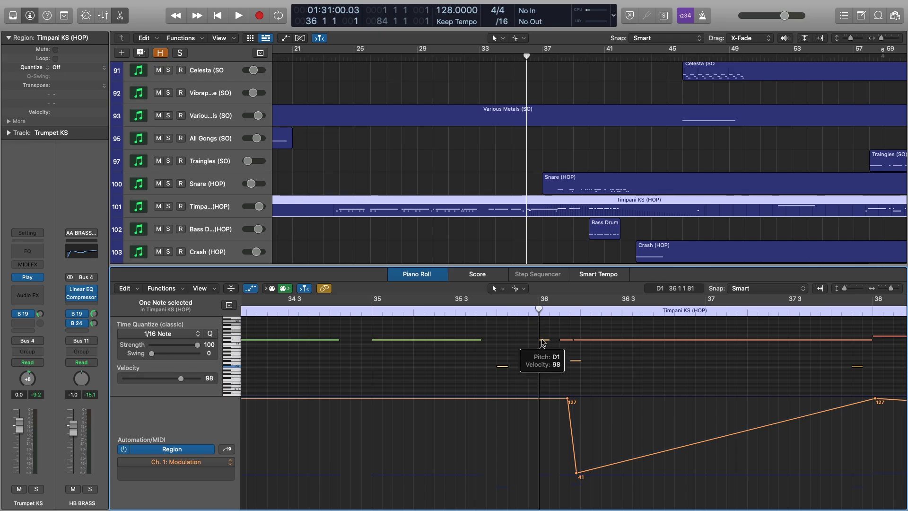
# Solo the Timpani KS (HOP) track and play its roll from bar 36 to bar 38, watching the modulation curve
pyautogui.click(167, 206)
pyautogui.click(613, 361)
pyautogui.press('space')
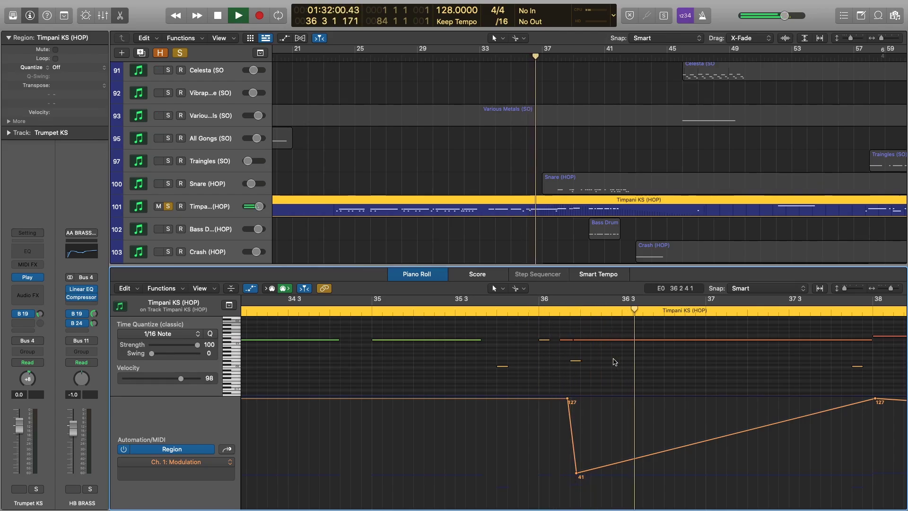
pyautogui.hscroll(2, 613, 362)
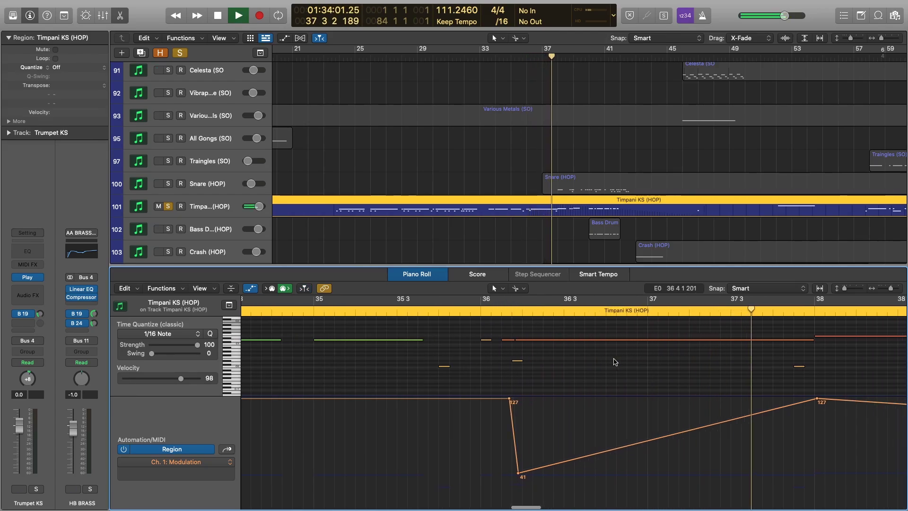
pyautogui.press('space')
pyautogui.hscroll(-2, 613, 362)
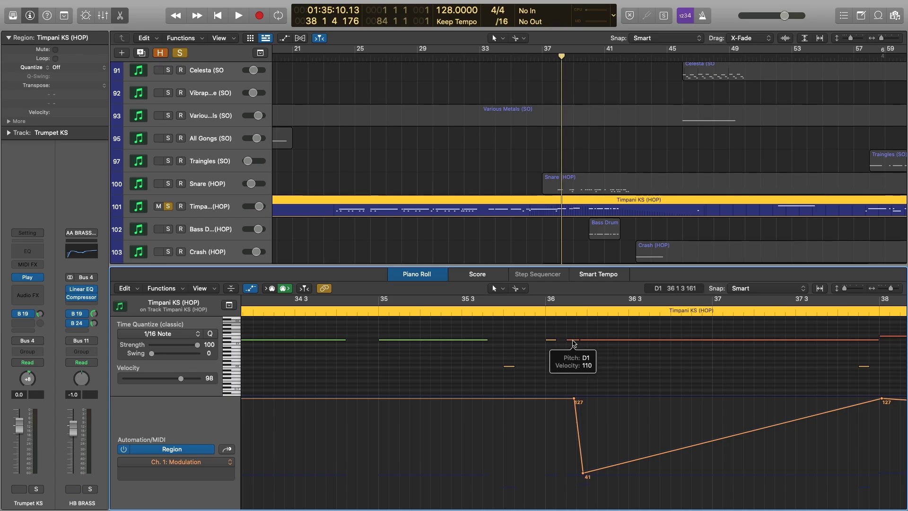
# Move the C0 note in bar 35 to position 35 4 3 201 and play the timpani from just before bar 36
pyautogui.moveTo(508, 369); pyautogui.dragTo(537, 369)
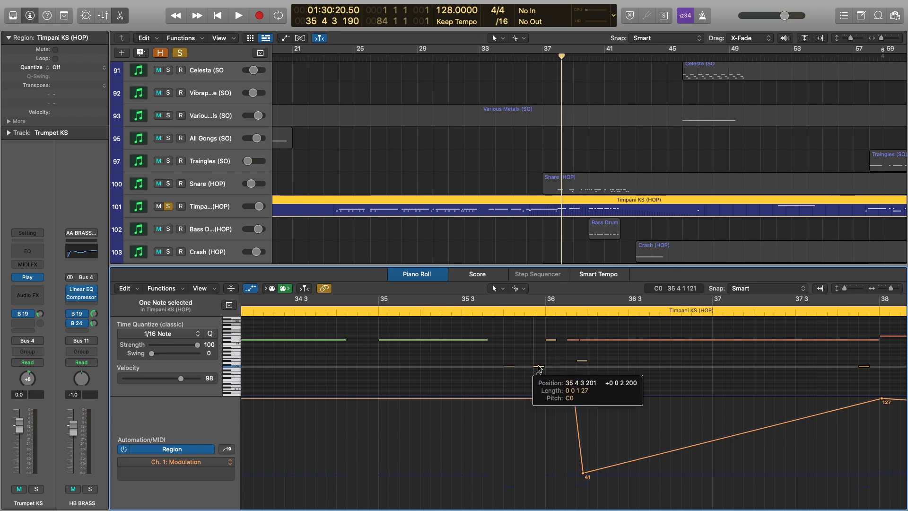
pyautogui.click(525, 311)
pyautogui.press('space')
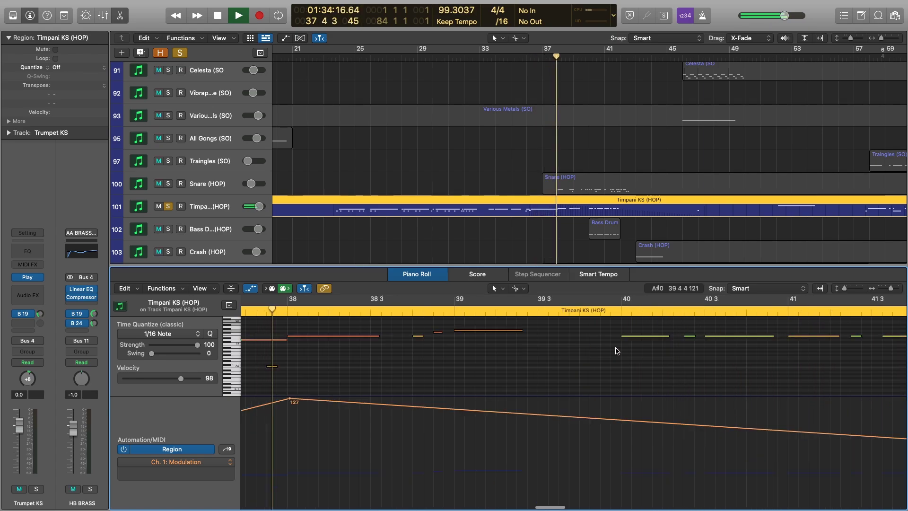
# Stop playback, unsolo the Timpani KS (HOP) track and close the Piano Roll, returning to the string tracks
pyautogui.press('space')
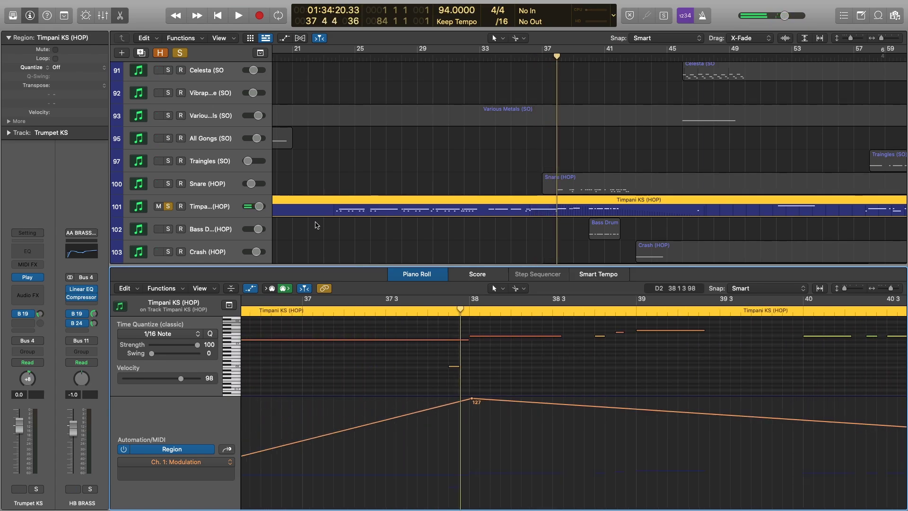
pyautogui.click(168, 207)
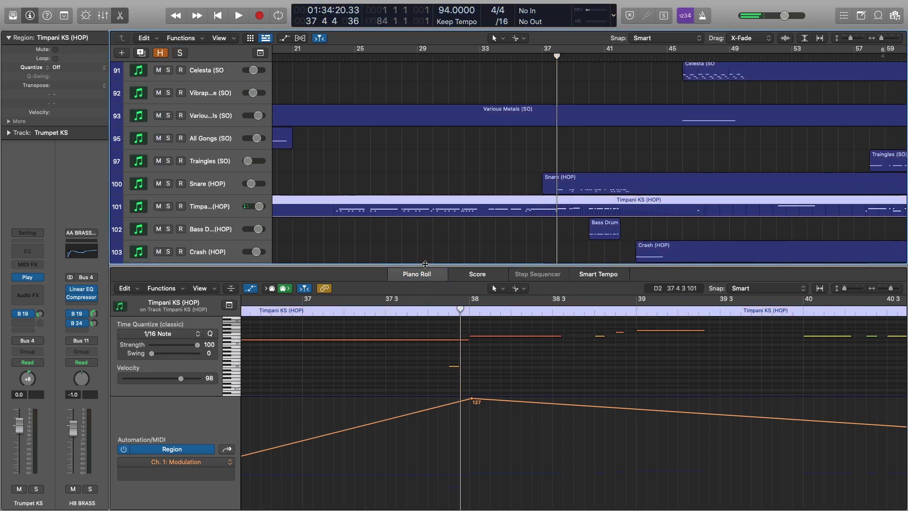
pyautogui.press('e')
pyautogui.click(478, 341)
pyautogui.scroll(15, 478, 340)
pyautogui.press('super+Down')
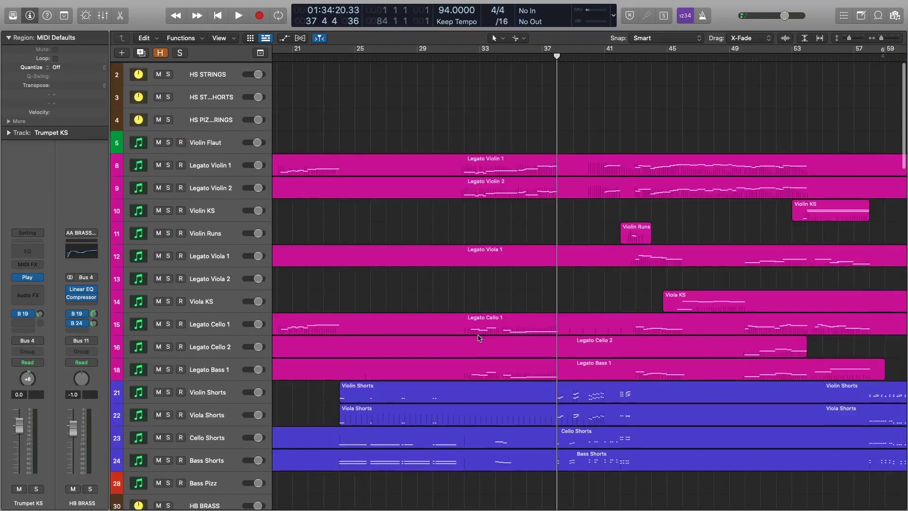
# Play the full, unsoloed arrangement from bar 36 to bar 46 with its whole length in view
pyautogui.press('z')
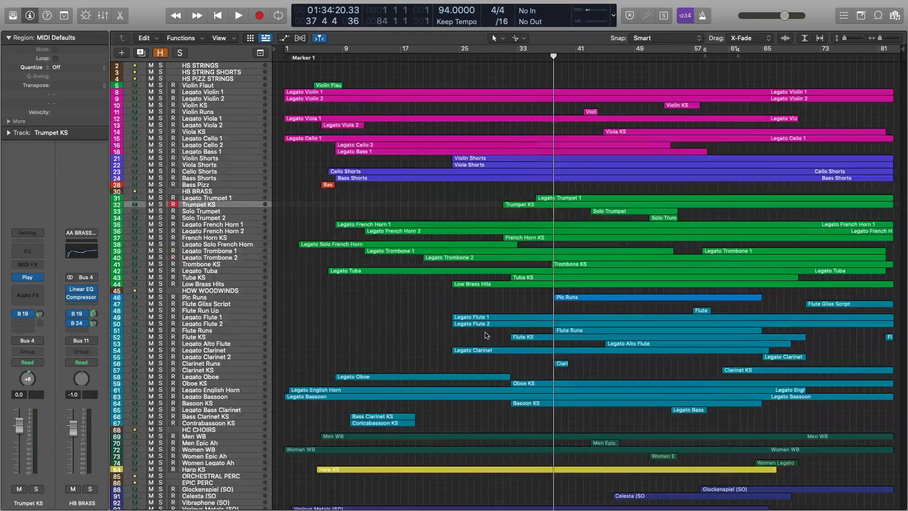
pyautogui.press('super+Down')
pyautogui.press('super+Down')
pyautogui.press('super+Down')
pyautogui.press('super+Down')
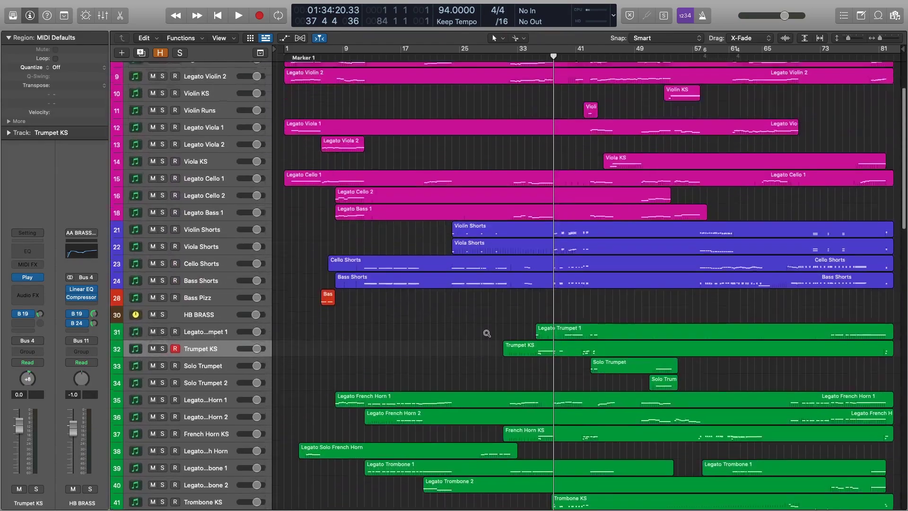
pyautogui.keyDown('ctrl'); pyautogui.keyDown('alt'); pyautogui.click(486, 334); pyautogui.keyUp('alt'); pyautogui.keyUp('ctrl')
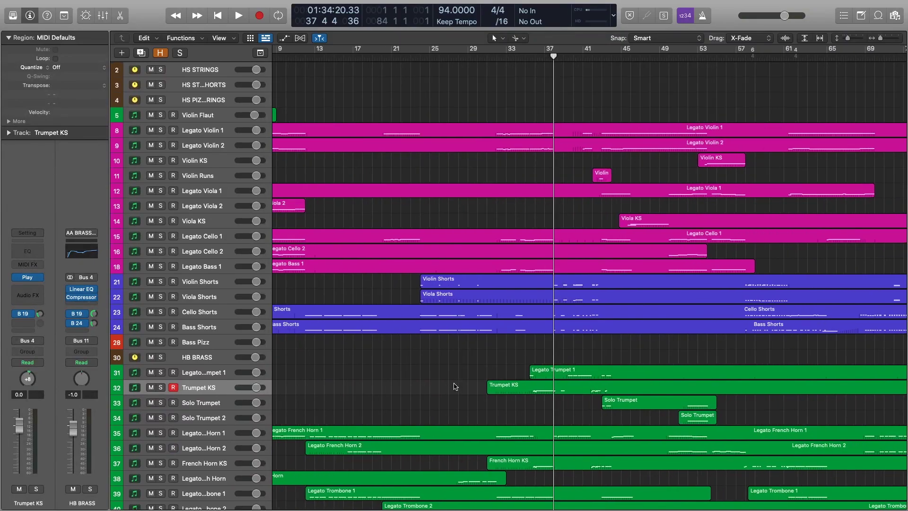
pyautogui.click(538, 57)
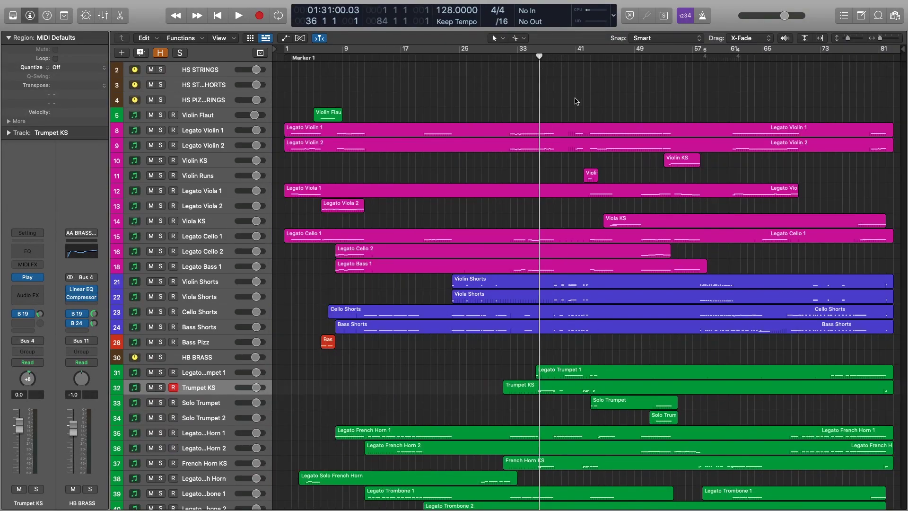
pyautogui.press('space')
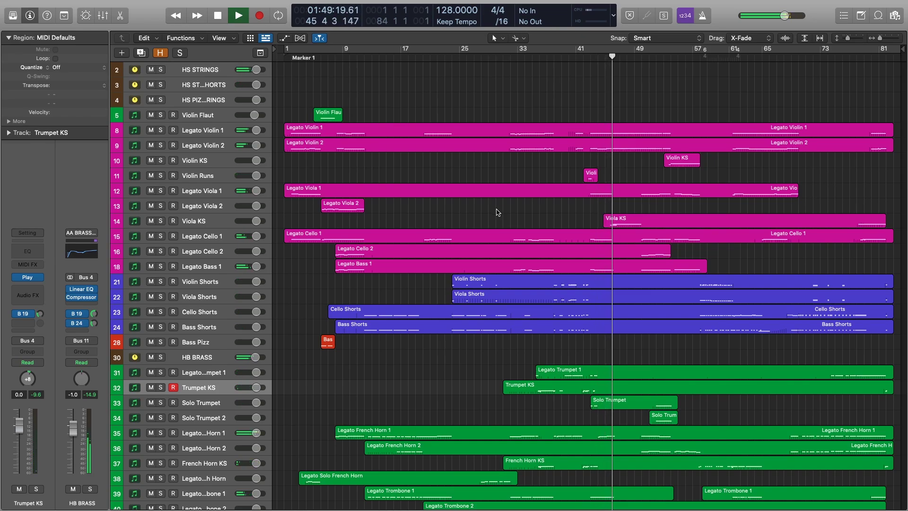
pyautogui.press('space')
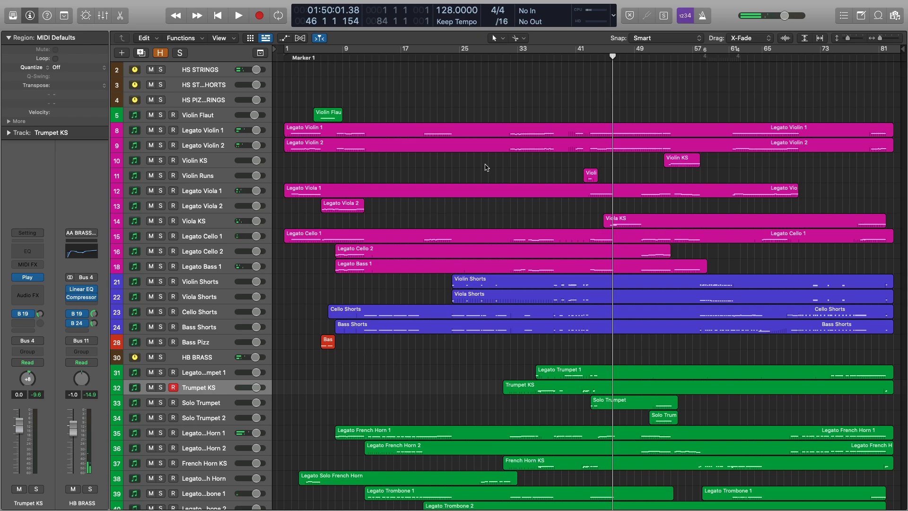
# Select the Legato Violin 1 track and solo the three HS strings tracks together with Violin Flaut
pyautogui.click(200, 132)
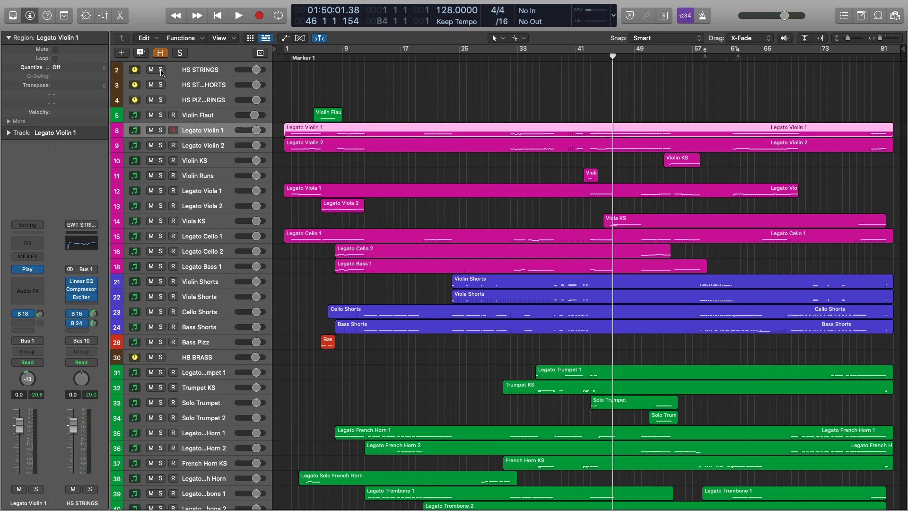
pyautogui.moveTo(162, 72); pyautogui.dragTo(162, 86)
pyautogui.click(160, 116)
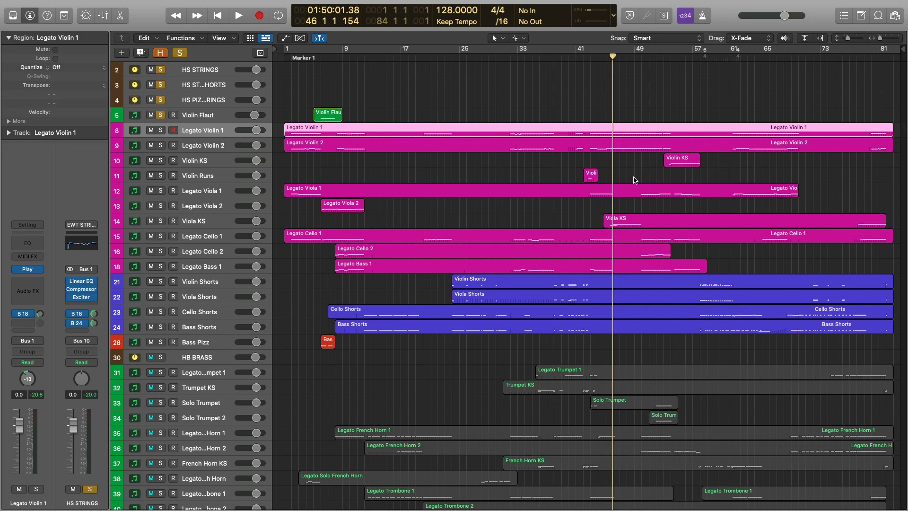
# Place the playhead at 37 4 1 1 and open the Violin, Viola, Cello and Bass Shorts regions together in the Piano Roll
pyautogui.click(546, 213)
pyautogui.keyDown('ctrl'); pyautogui.keyDown('alt'); pyautogui.click(542, 209); pyautogui.keyUp('alt'); pyautogui.keyUp('ctrl')
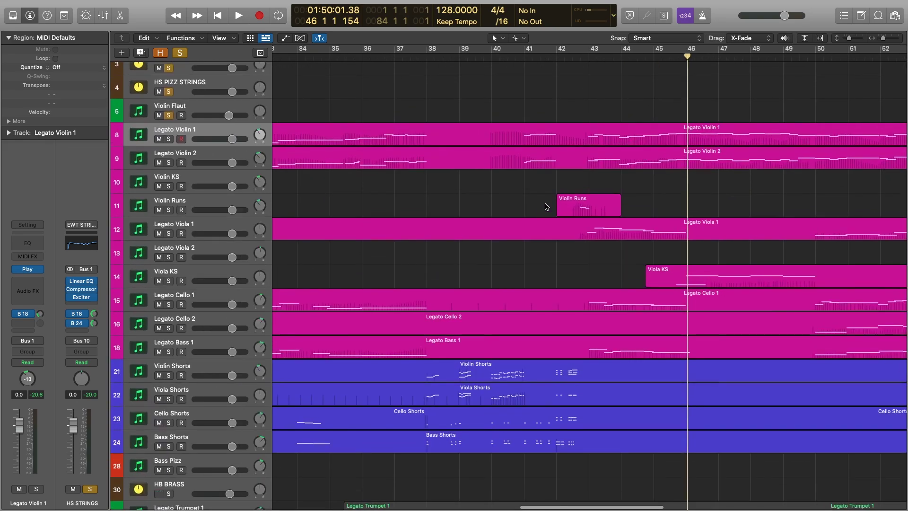
pyautogui.keyDown('ctrl'); pyautogui.keyDown('alt'); pyautogui.click(546, 207); pyautogui.keyUp('alt'); pyautogui.keyUp('ctrl')
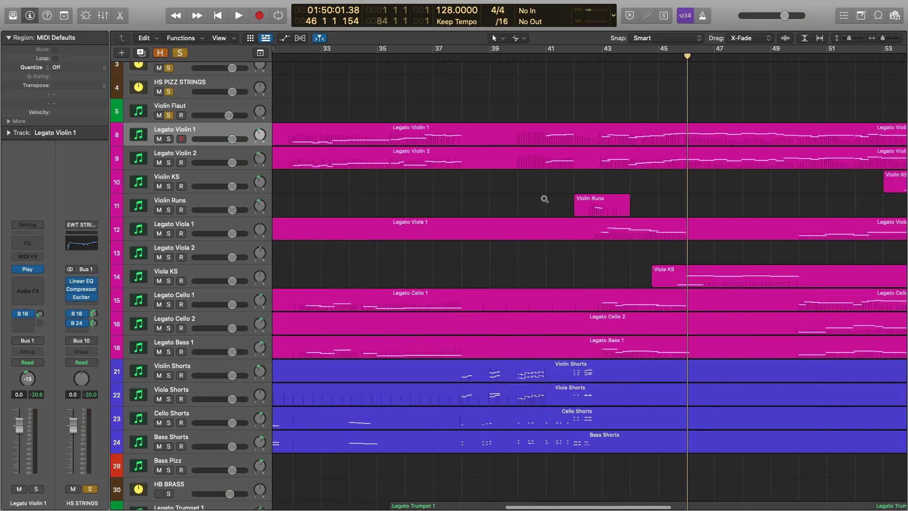
pyautogui.hscroll(-3, 545, 201)
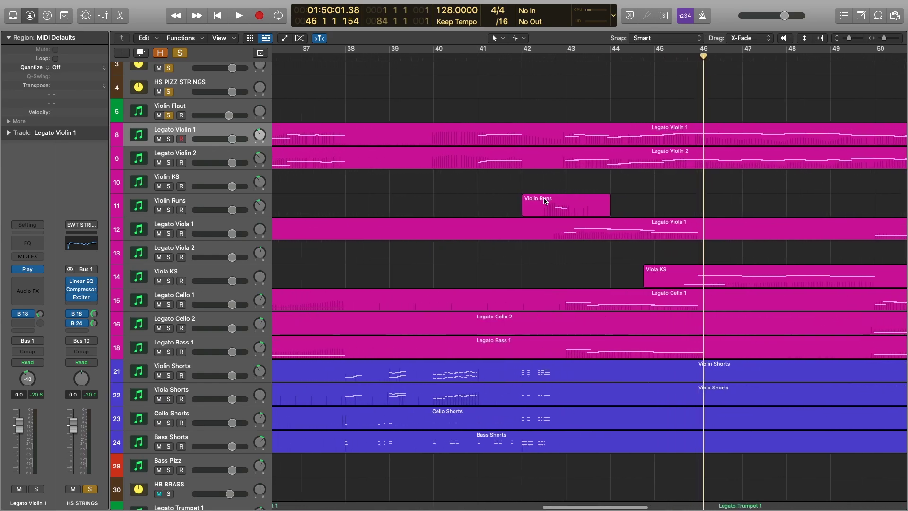
pyautogui.click(354, 57)
pyautogui.moveTo(537, 468); pyautogui.dragTo(531, 376)
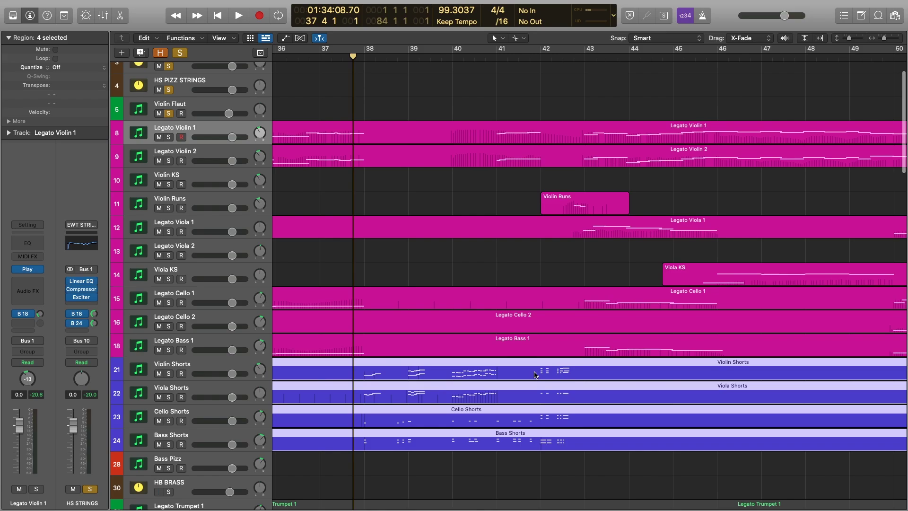
pyautogui.doubleClick(535, 375)
# Add the Legato Bass 1, Cello 1, Viola 1, Violin Runs, Legato Violin 2 and Legato Violin 1 regions to the selection
pyautogui.keyDown('shift'); pyautogui.click(606, 203); pyautogui.keyUp('shift')
pyautogui.scroll(-5, 608, 208)
pyautogui.scroll(3, 608, 213)
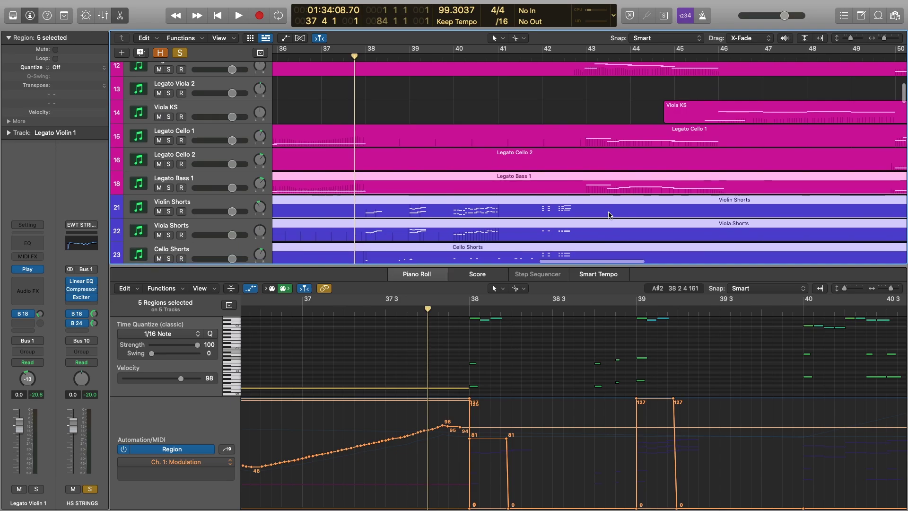
pyautogui.scroll(2, 609, 213)
pyautogui.keyDown('shift'); pyautogui.click(607, 161); pyautogui.keyUp('shift')
pyautogui.scroll(4, 608, 166)
pyautogui.keyDown('shift'); pyautogui.click(608, 169); pyautogui.keyUp('shift')
pyautogui.keyDown('shift'); pyautogui.click(607, 147); pyautogui.keyUp('shift')
pyautogui.scroll(3, 607, 156)
pyautogui.keyDown('shift'); pyautogui.click(606, 163); pyautogui.keyUp('shift')
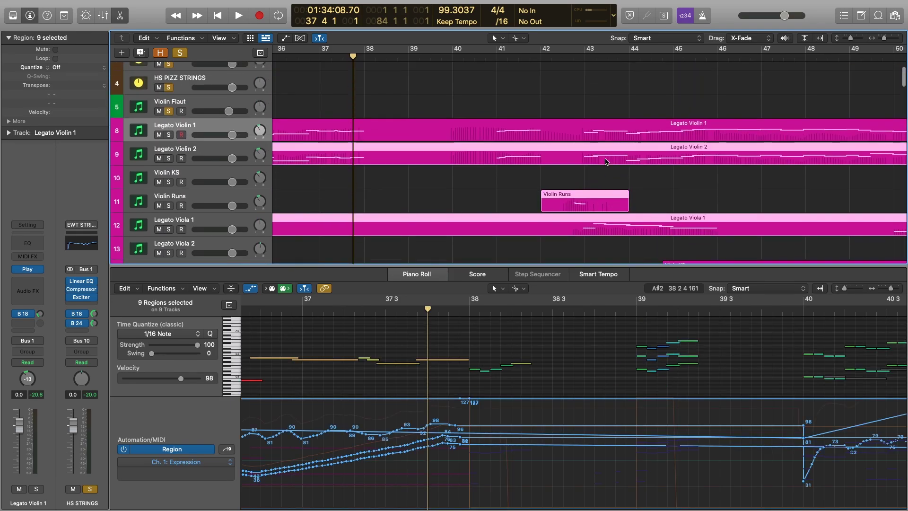
pyautogui.keyDown('shift'); pyautogui.click(606, 133); pyautogui.keyUp('shift')
# Play the soloed strings from just before bar 38 to the middle of bar 39, following their notes in the Piano Roll
pyautogui.scroll(-5, 486, 212)
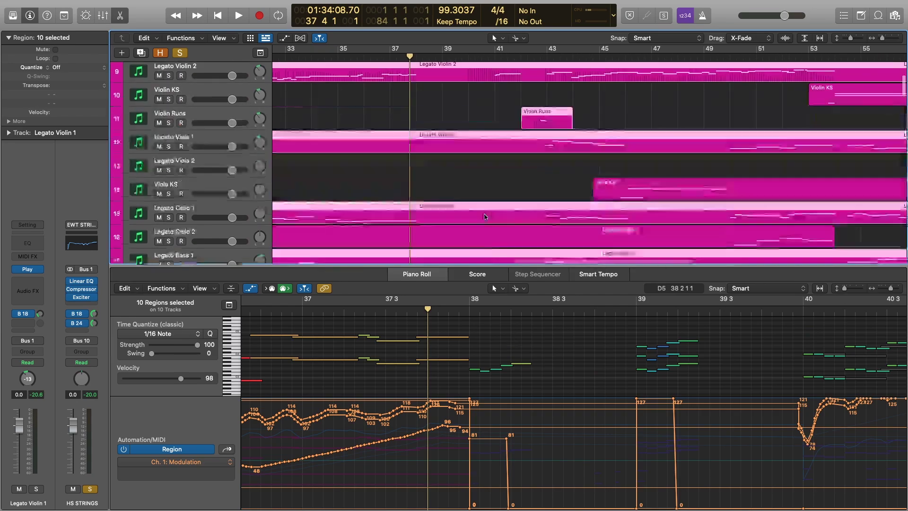
pyautogui.scroll(-5, 484, 217)
pyautogui.scroll(-2, 516, 331)
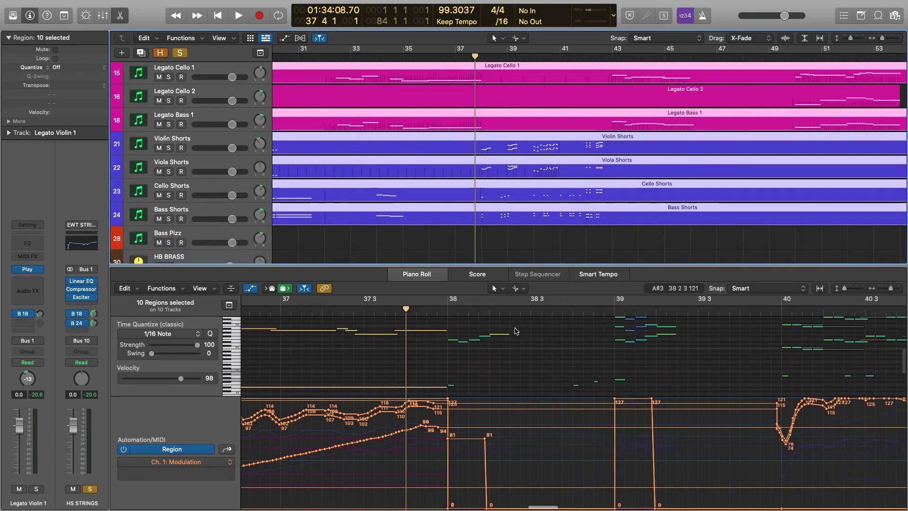
pyautogui.scroll(-2, 516, 331)
pyautogui.hscroll(3, 517, 333)
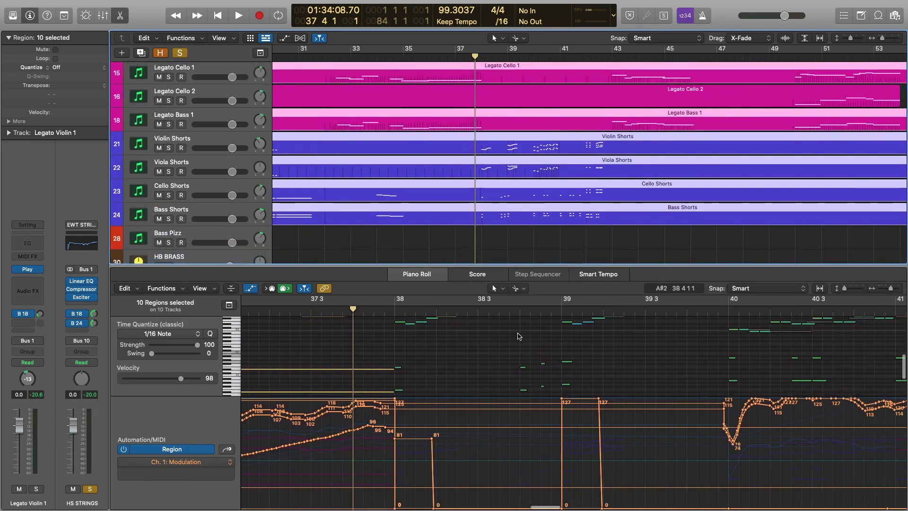
pyautogui.press('space')
pyautogui.scroll(1, 515, 337)
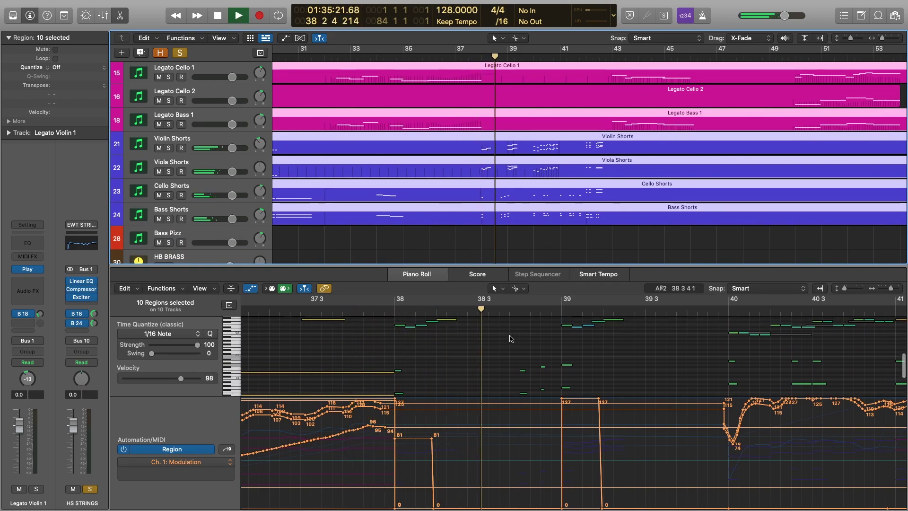
pyautogui.hscroll(3, 513, 340)
pyautogui.scroll(1, 544, 347)
pyautogui.press('space')
# Enlarge the Piano Roll and its note area to show more of the string notes between bars 38 and 41
pyautogui.scroll(-2, 548, 348)
pyautogui.moveTo(504, 266); pyautogui.dragTo(504, 203)
pyautogui.scroll(2, 495, 371)
pyautogui.moveTo(495, 364); pyautogui.dragTo(494, 406)
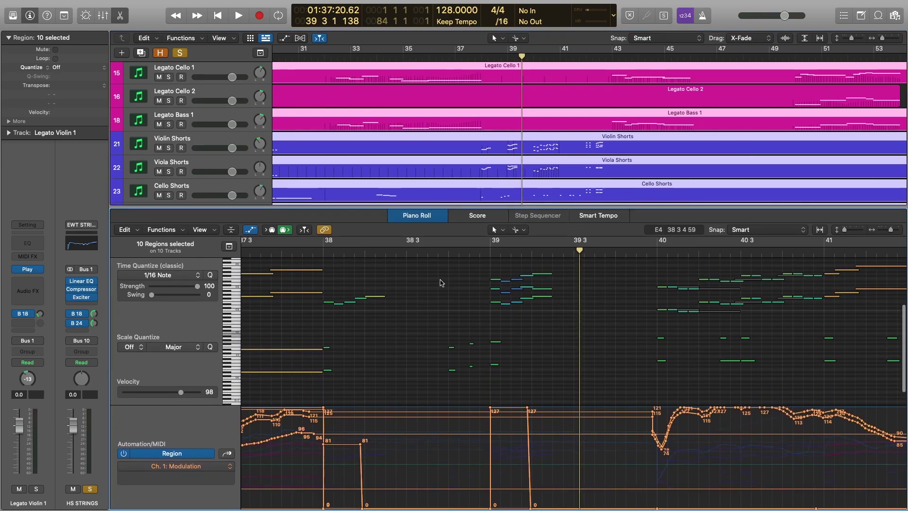
# Play back the ten selected string regions from about bar 38 to the end of bar 45
pyautogui.scroll(-6, 441, 281)
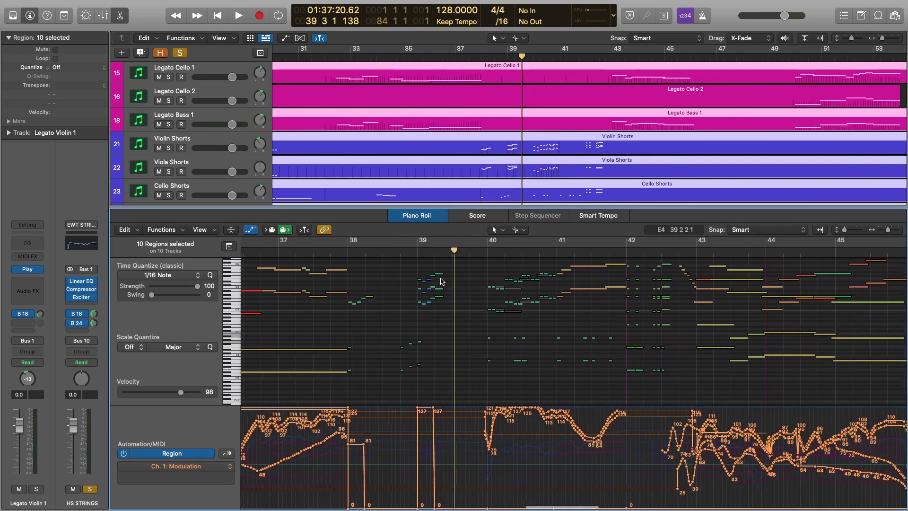
pyautogui.scroll(4, 440, 281)
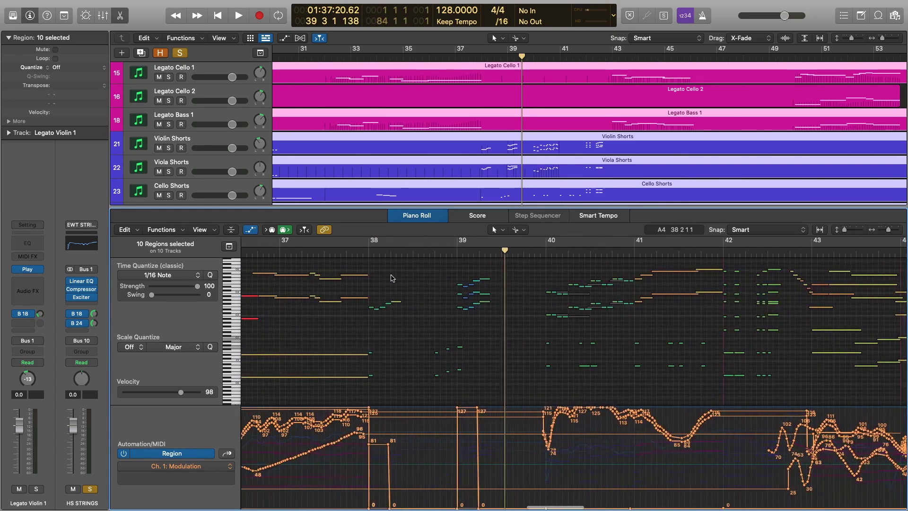
pyautogui.click(359, 256)
pyautogui.press('space')
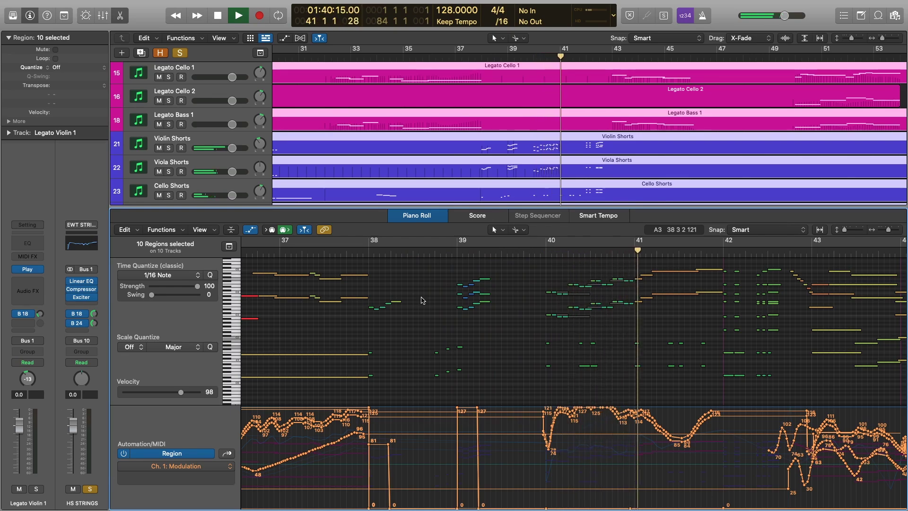
pyautogui.hscroll(5, 520, 298)
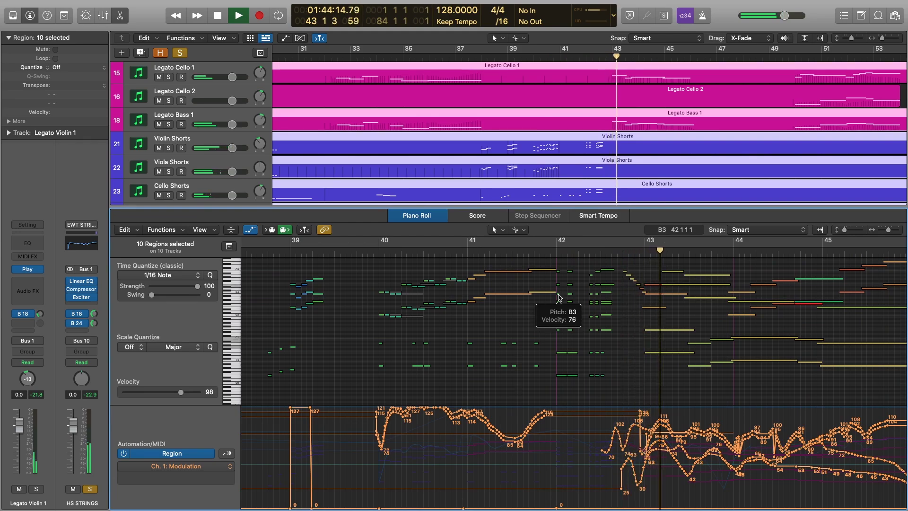
pyautogui.hscroll(5, 558, 297)
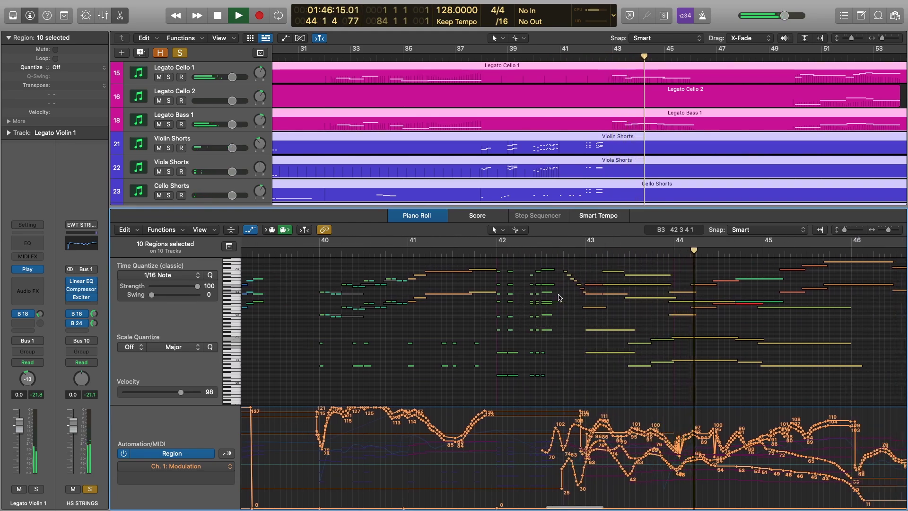
pyautogui.hscroll(5, 559, 297)
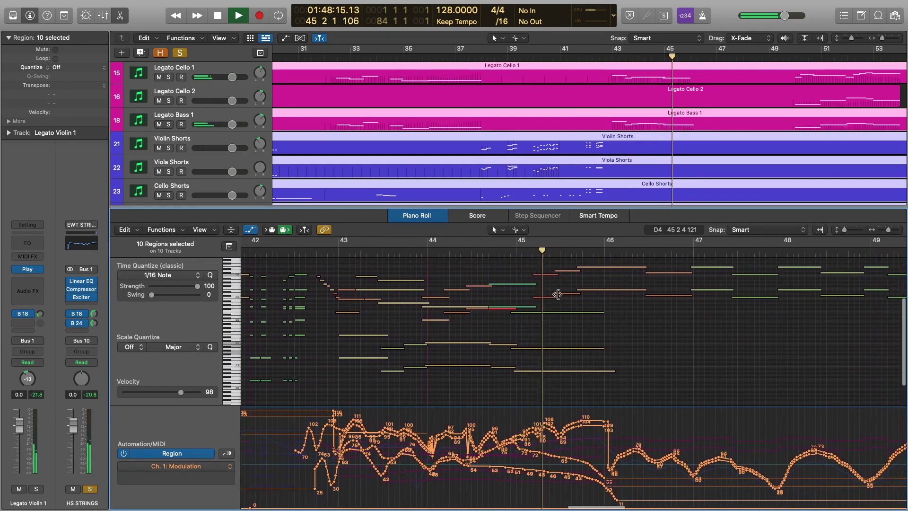
pyautogui.press('space')
# Examine the combined string notes and modulation curves between bars 37 and 46, along with the string tracks in the arrangement
pyautogui.hscroll(-8, 544, 295)
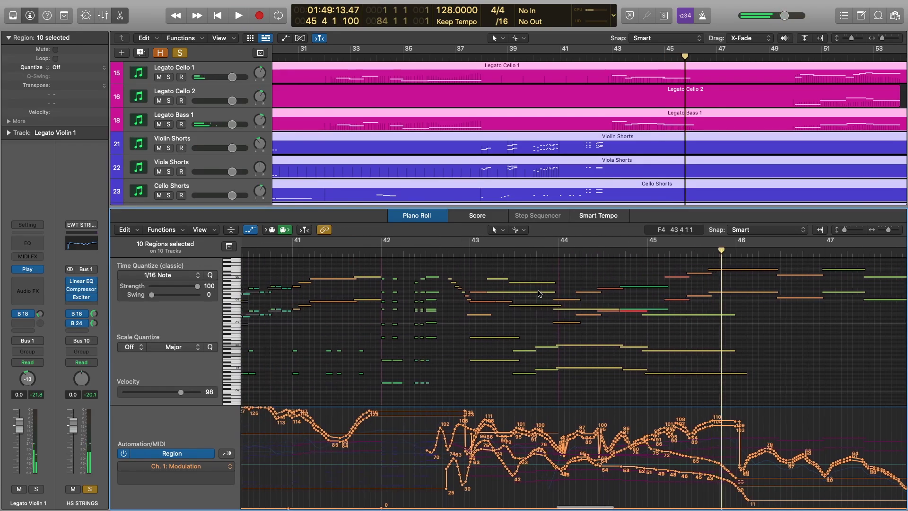
pyautogui.hscroll(3, 538, 293)
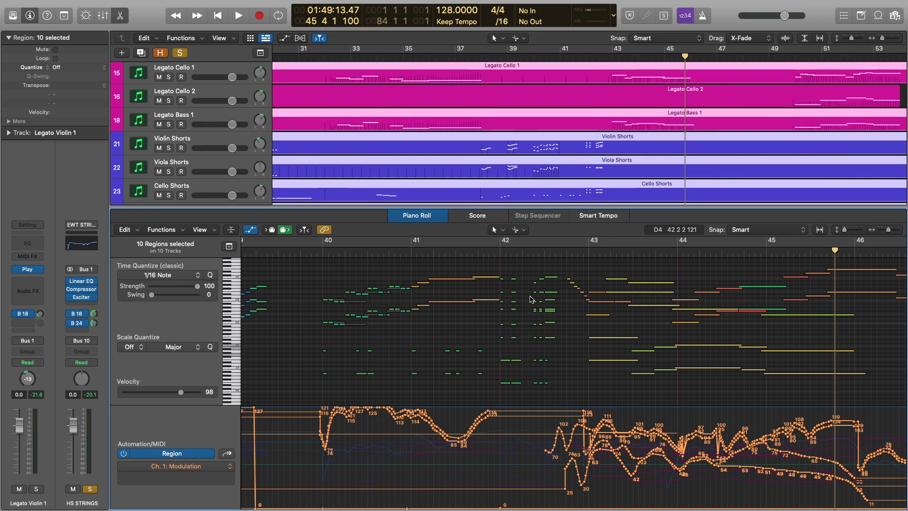
pyautogui.hscroll(-4, 528, 299)
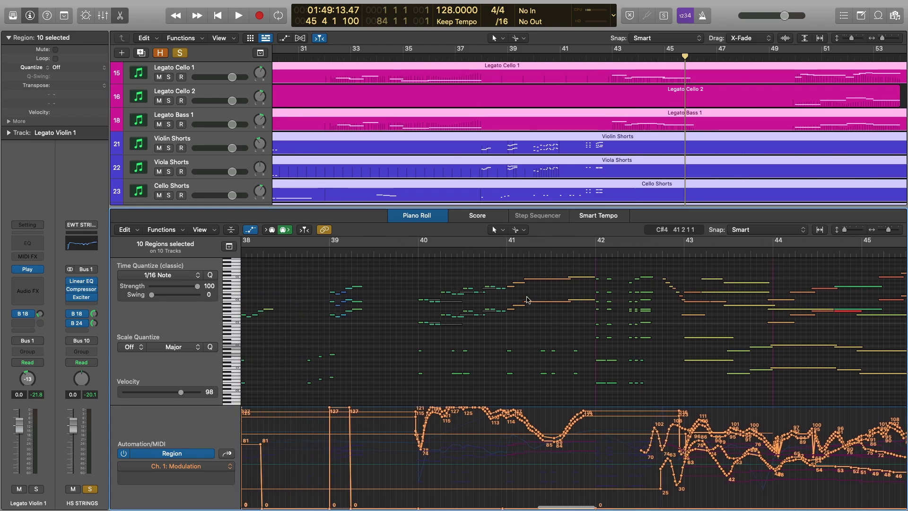
pyautogui.hscroll(-5, 528, 298)
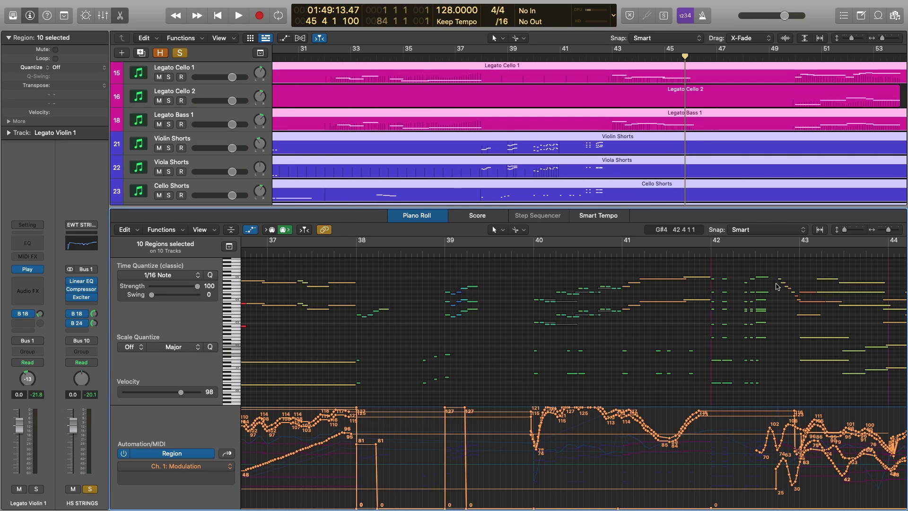
pyautogui.scroll(-10, 461, 138)
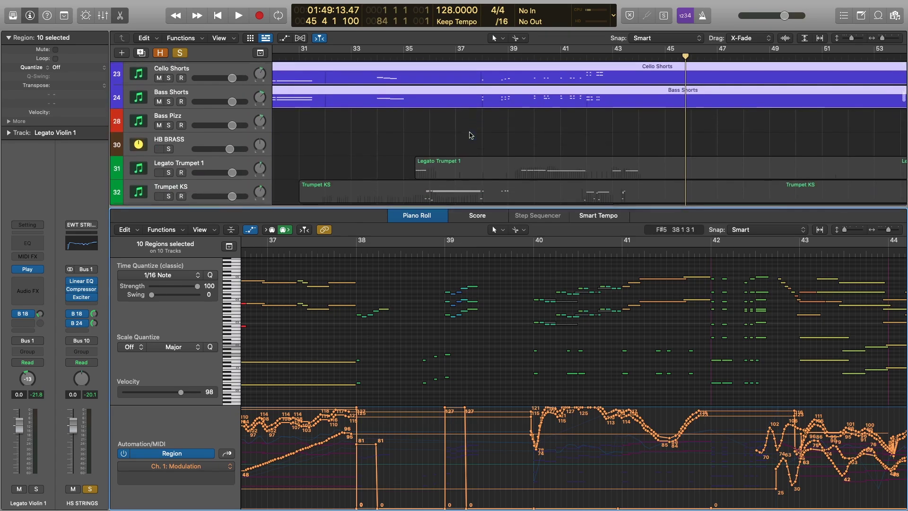
pyautogui.scroll(5, 463, 128)
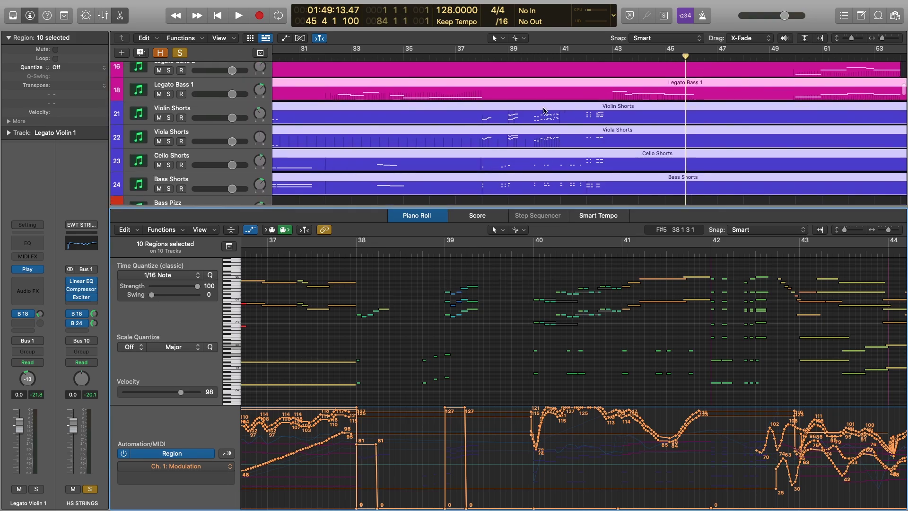
pyautogui.scroll(6, 559, 129)
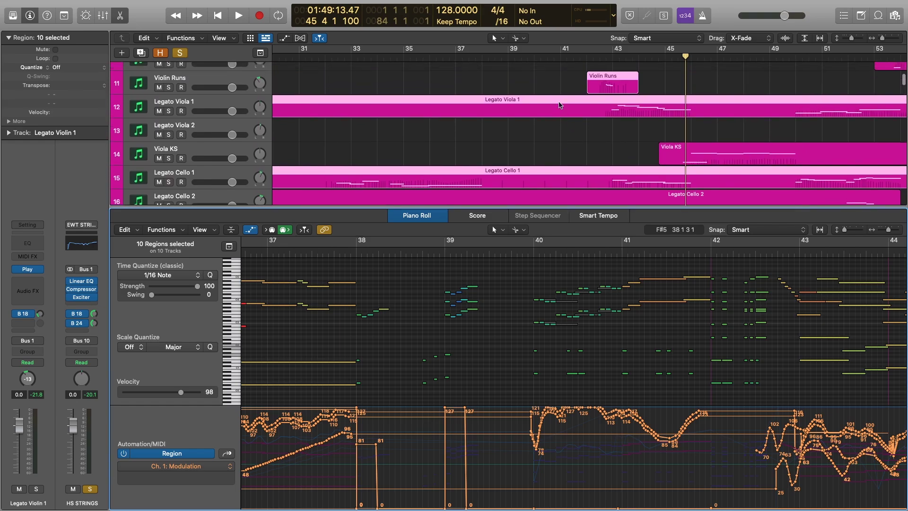
pyautogui.scroll(-6, 560, 107)
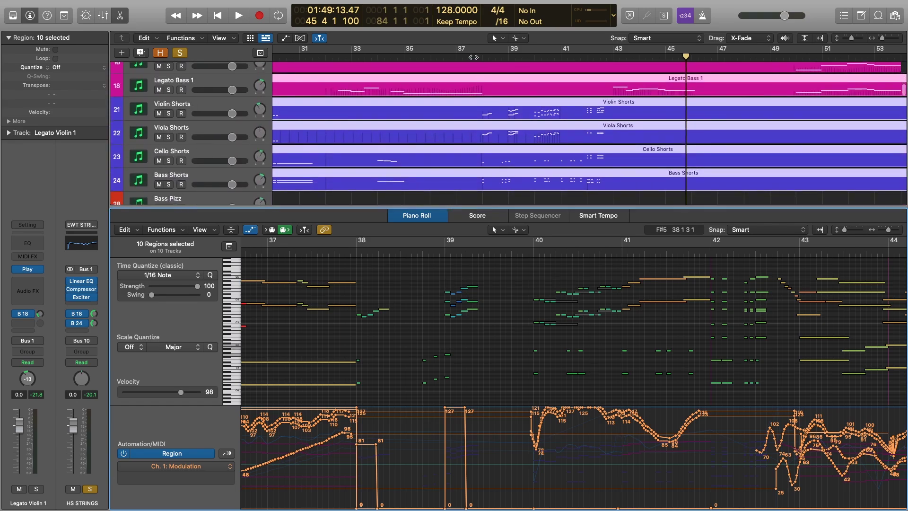
# Replay the string passage from between bars 37 and 38 and stop at the end of bar 45
pyautogui.click(472, 53)
pyautogui.press('space')
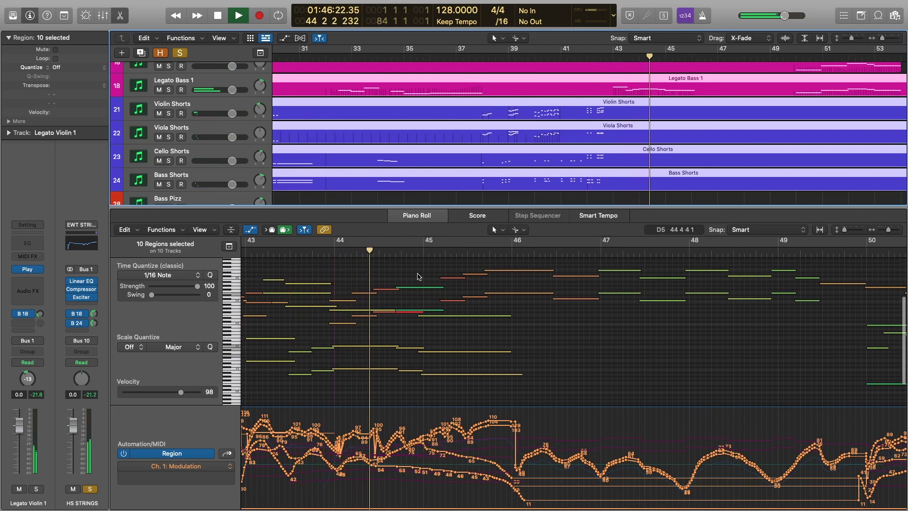
pyautogui.scroll(1, 418, 275)
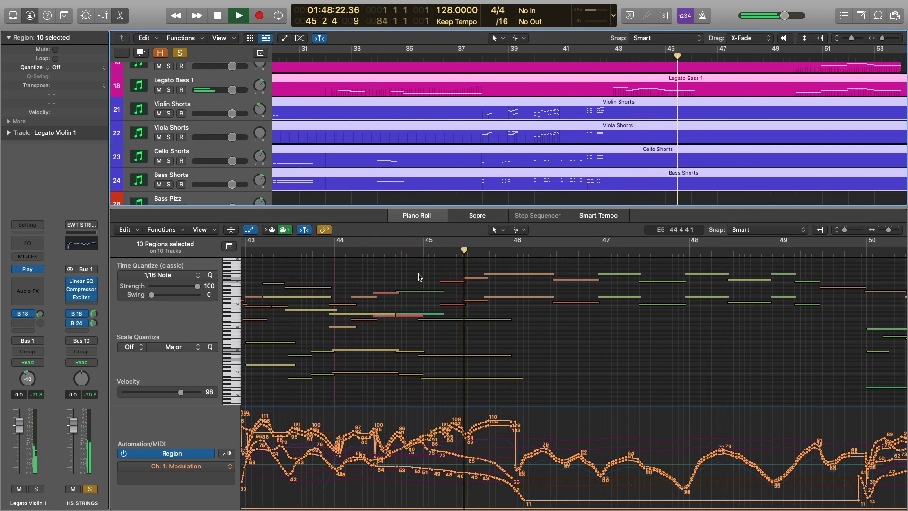
pyautogui.press('space')
pyautogui.hscroll(-5, 418, 277)
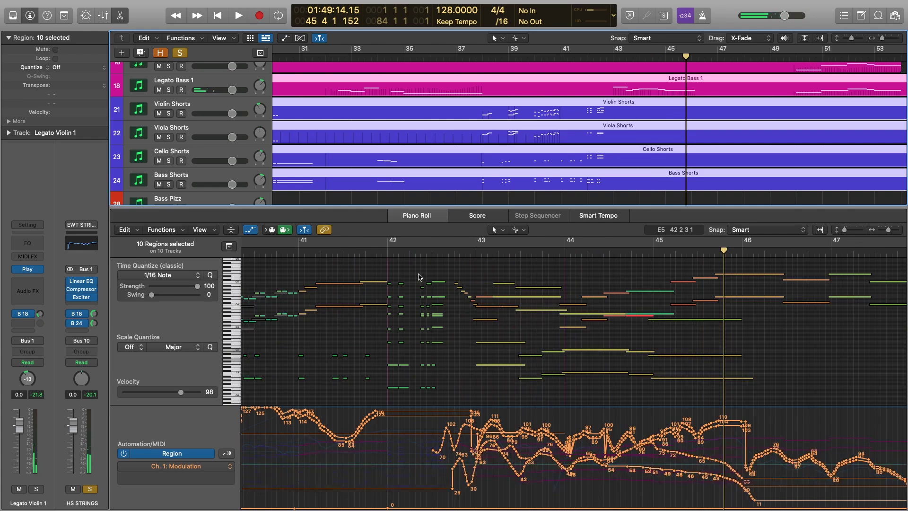
# Display the Legato Bass 1 and Legato Violin 2 regions together in the Piano Roll and compare their notes in bars 43 to 46
pyautogui.scroll(-3, 560, 347)
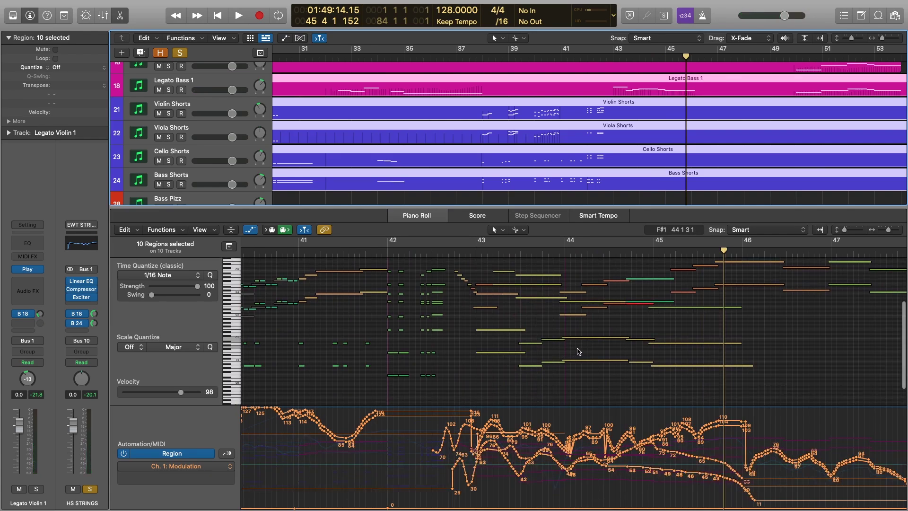
pyautogui.scroll(-3, 551, 157)
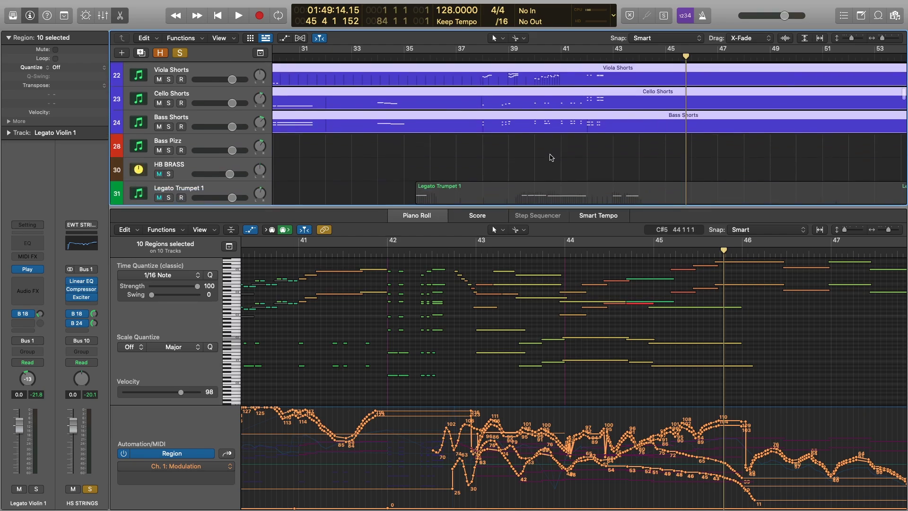
pyautogui.scroll(6, 551, 156)
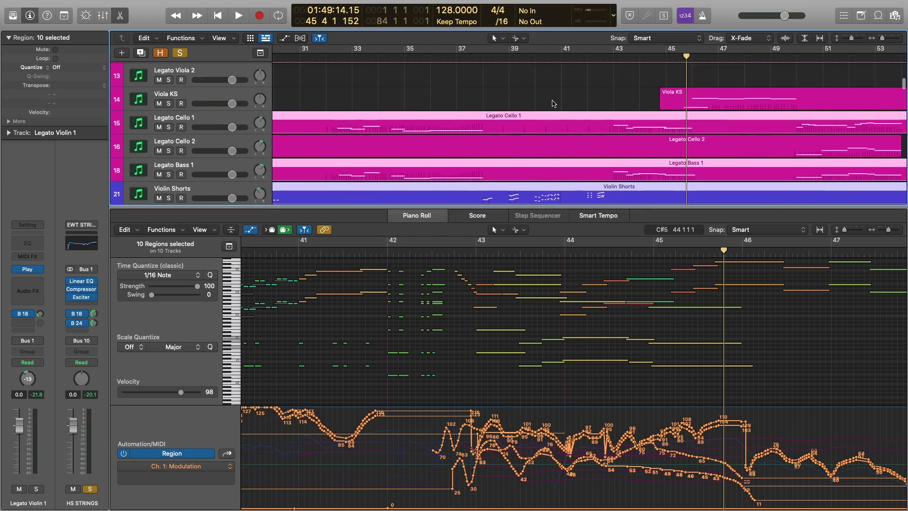
pyautogui.click(550, 102)
pyautogui.click(648, 173)
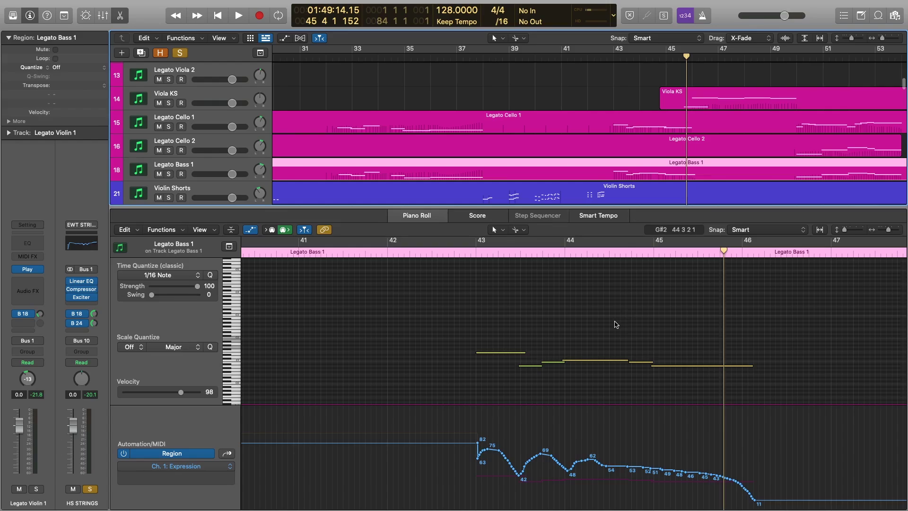
pyautogui.scroll(4, 656, 129)
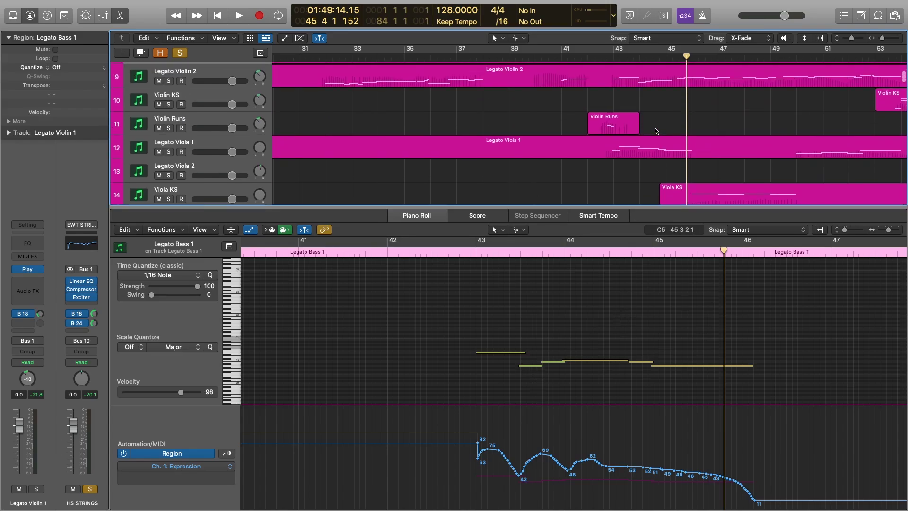
pyautogui.keyDown('shift'); pyautogui.click(638, 106); pyautogui.keyUp('shift')
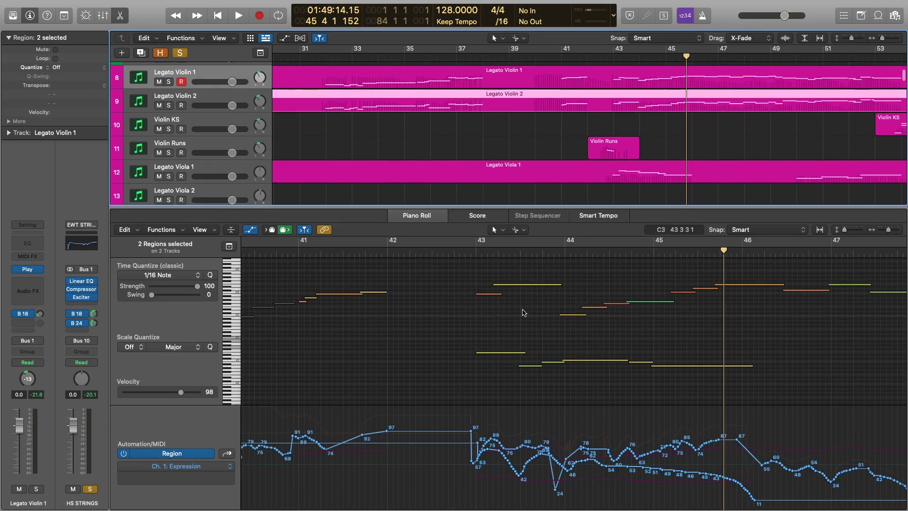
pyautogui.press('super+Right')
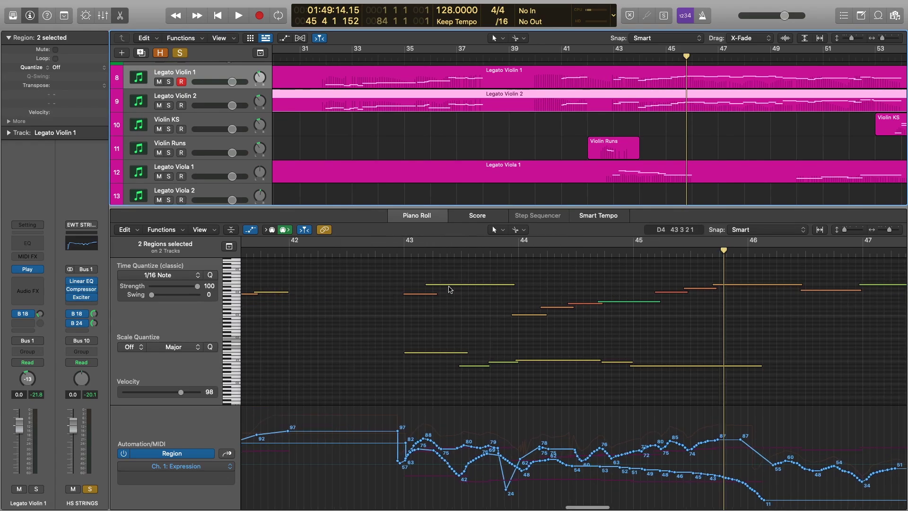
pyautogui.click(439, 320)
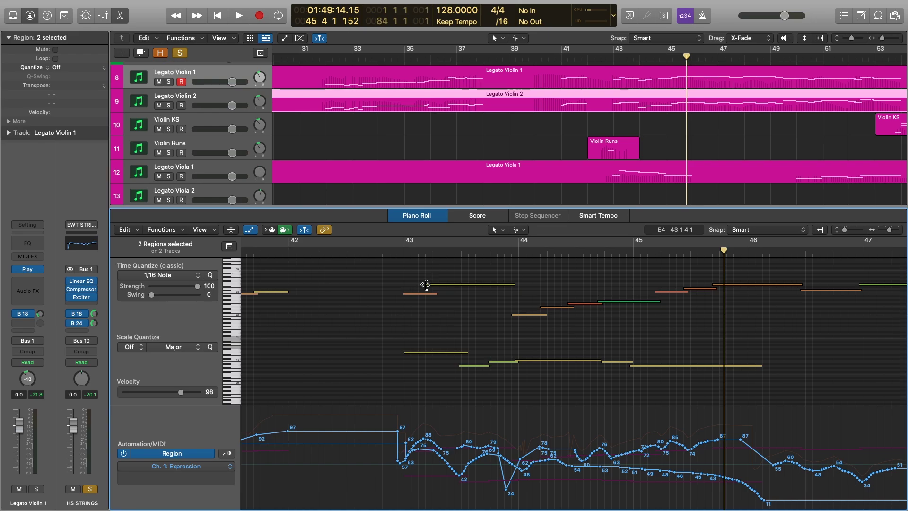
pyautogui.moveTo(425, 285)
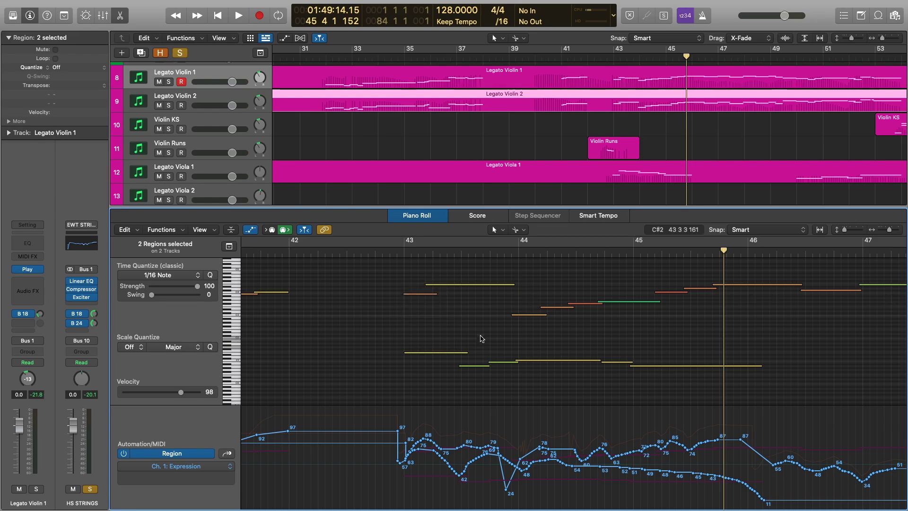
pyautogui.scroll(2, 465, 365)
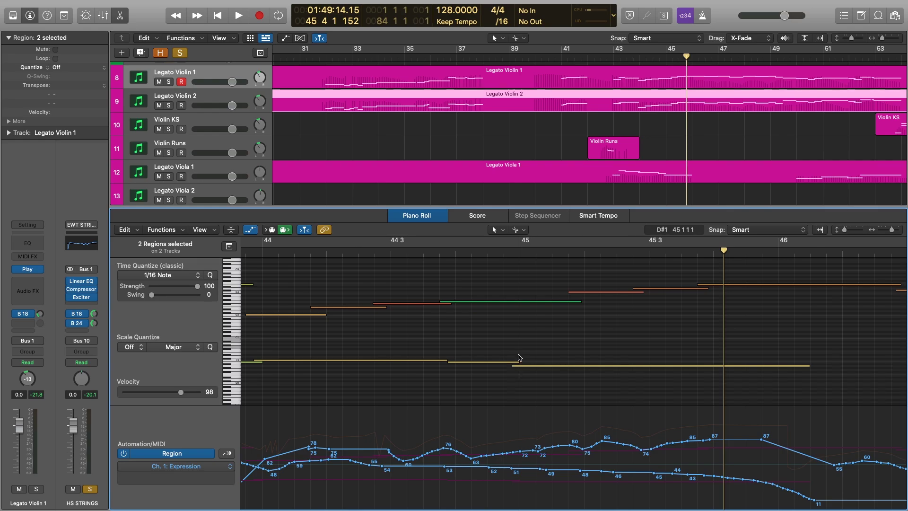
# Display the Violin Shorts, Viola Shorts, Cello Shorts and Bass Shorts regions together in the Piano Roll, replacing the legato selection
pyautogui.press('p')
pyautogui.click(537, 211)
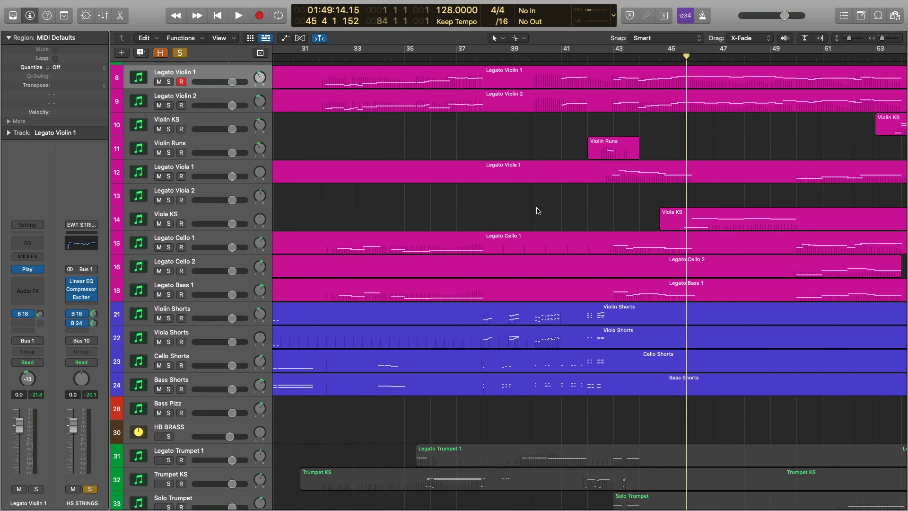
pyautogui.scroll(-1, 536, 214)
pyautogui.click(551, 290)
pyautogui.press('p')
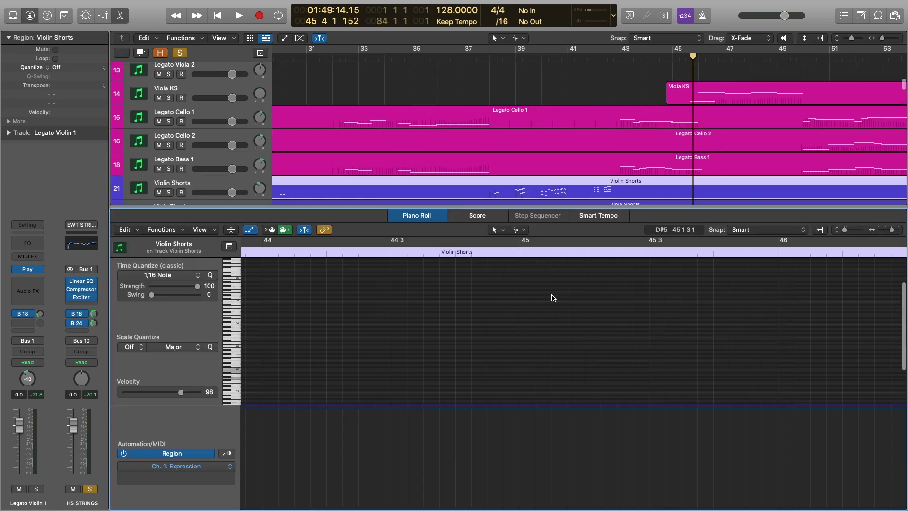
pyautogui.scroll(-1, 524, 137)
pyautogui.keyDown('shift'); pyautogui.click(525, 178); pyautogui.keyUp('shift')
pyautogui.keyDown('shift'); pyautogui.click(525, 199); pyautogui.keyUp('shift')
pyautogui.scroll(-2, 525, 189)
pyautogui.keyDown('shift'); pyautogui.click(526, 188); pyautogui.keyUp('shift')
pyautogui.scroll(-5, 572, 322)
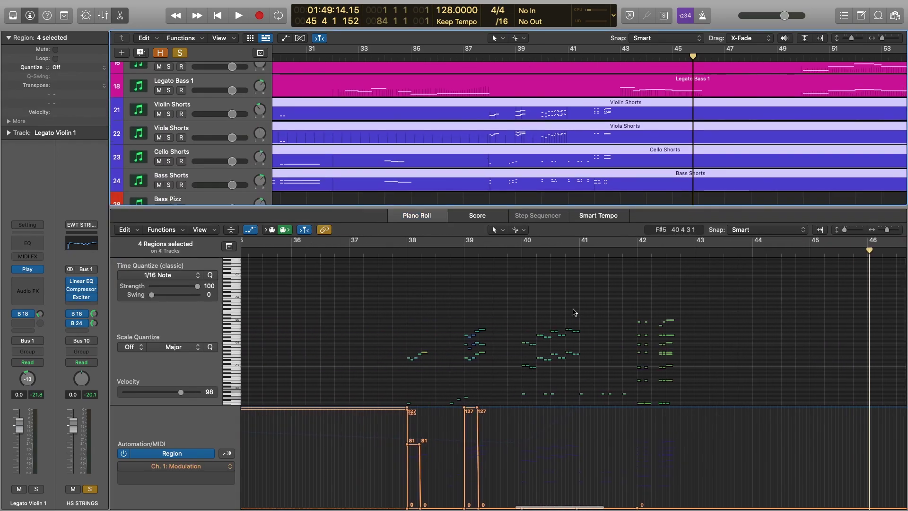
# Play back the four short-string parts from bar 38 and stop partway through bar 39
pyautogui.scroll(5, 573, 312)
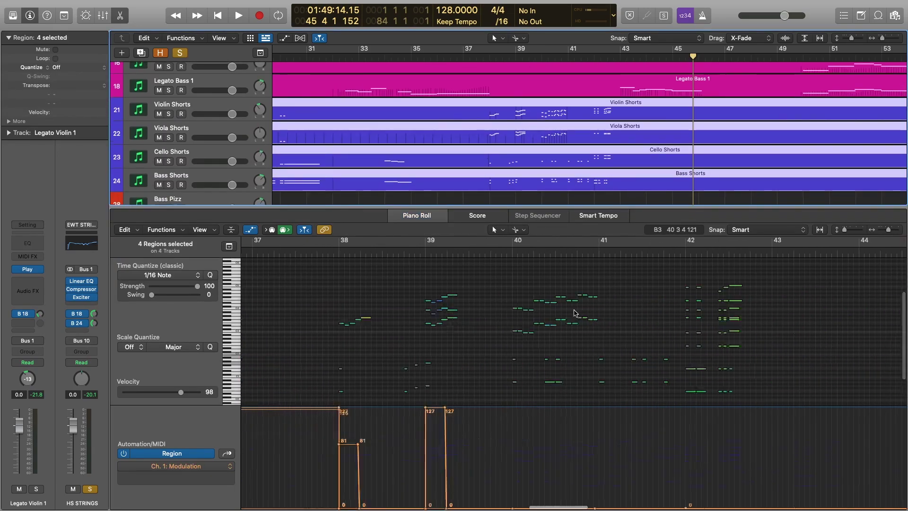
pyautogui.hscroll(-5, 575, 313)
pyautogui.click(421, 251)
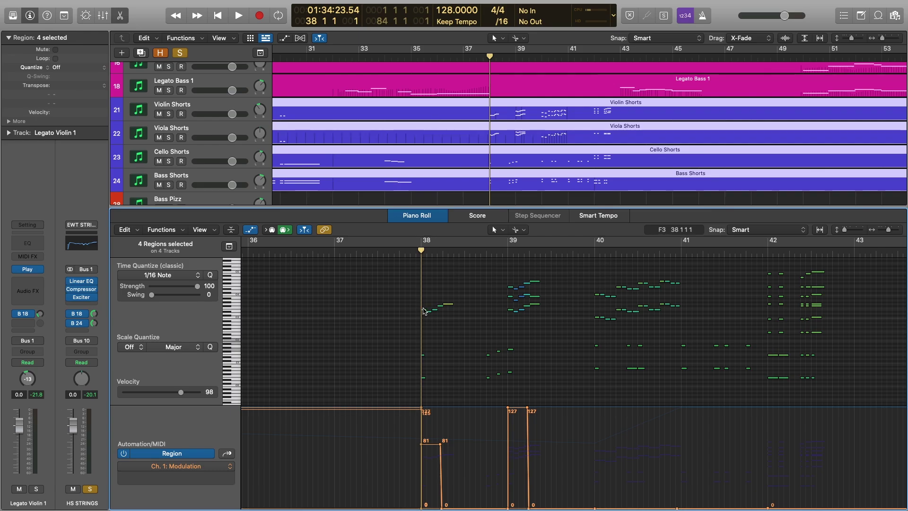
pyautogui.moveTo(424, 311)
pyautogui.press('space')
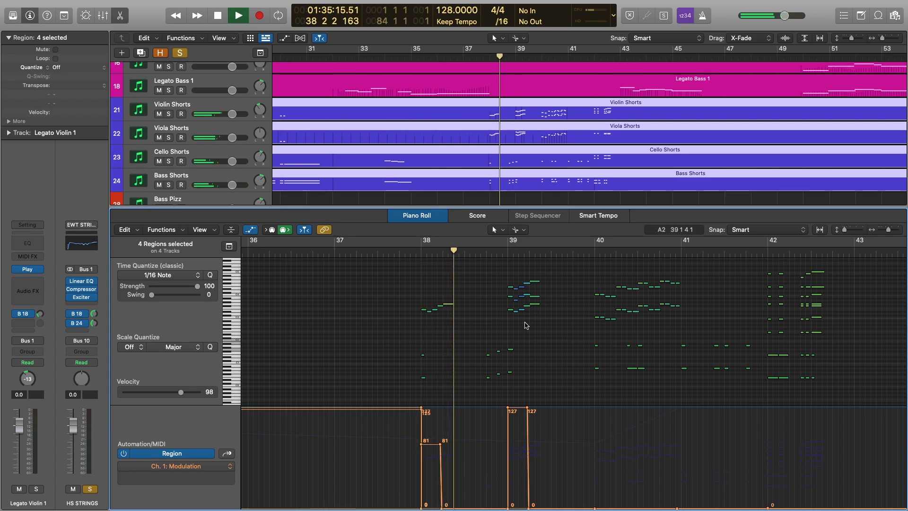
pyautogui.press('space')
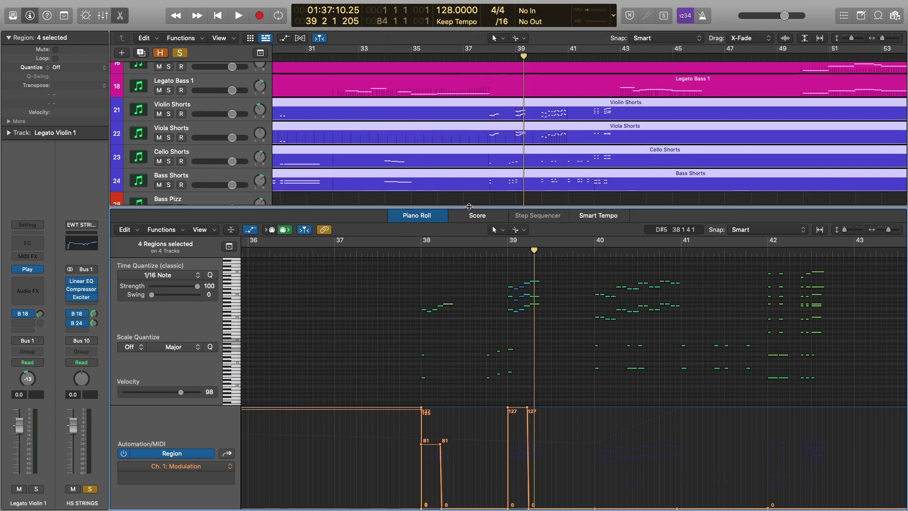
# Close the Piano Roll, solo the HB BRASS stack and clear the region selection
pyautogui.press('p')
pyautogui.click(183, 259)
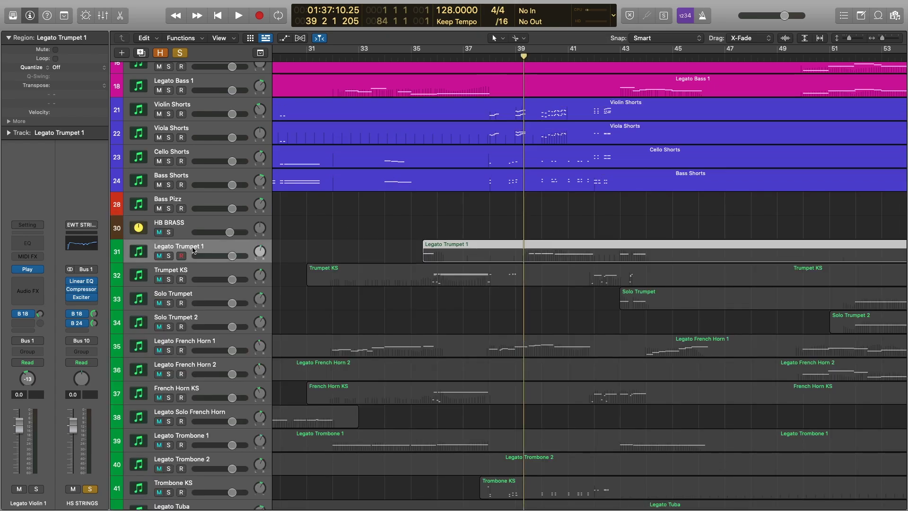
pyautogui.click(169, 233)
pyautogui.scroll(-2, 435, 220)
pyautogui.scroll(-1, 436, 219)
pyautogui.click(483, 264)
pyautogui.scroll(-3, 482, 261)
pyautogui.scroll(3, 483, 260)
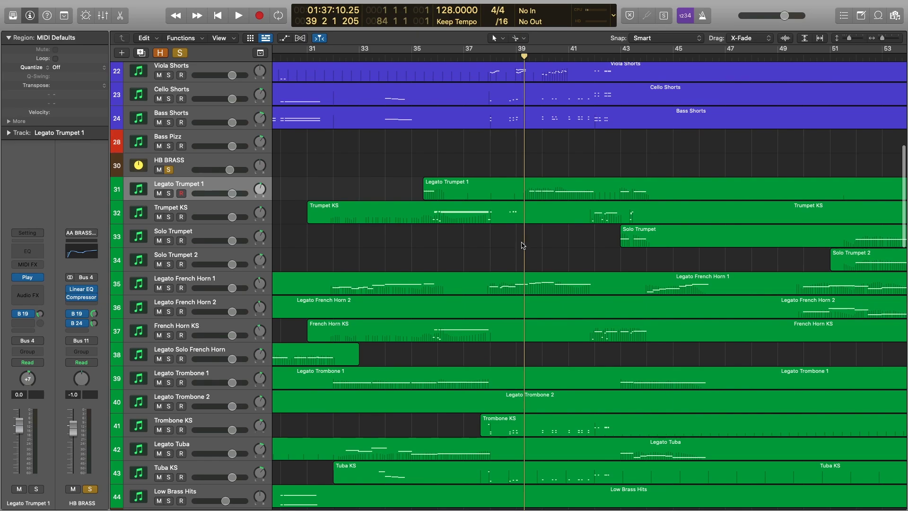
# Sample the soloed brass briefly from late in bar 43 and again from beat 4 of bar 35
pyautogui.click(651, 57)
pyautogui.press('space')
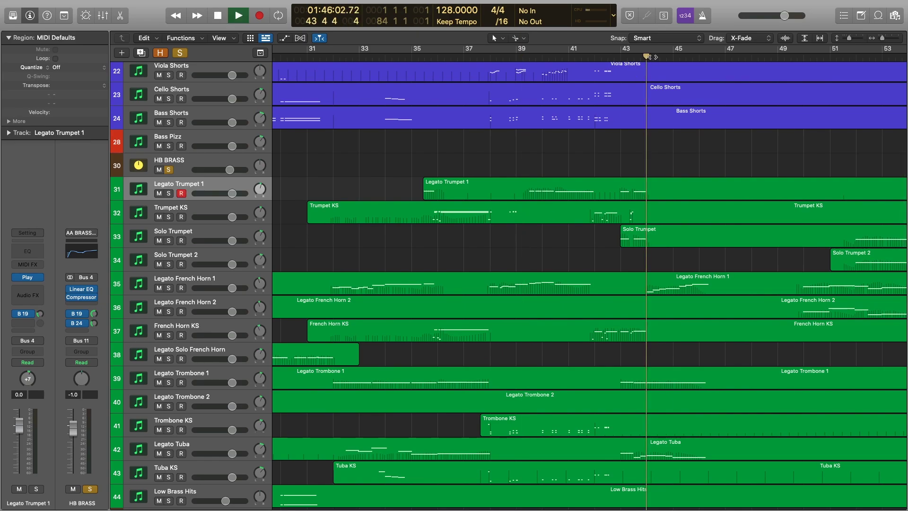
pyautogui.press('space')
pyautogui.click(431, 57)
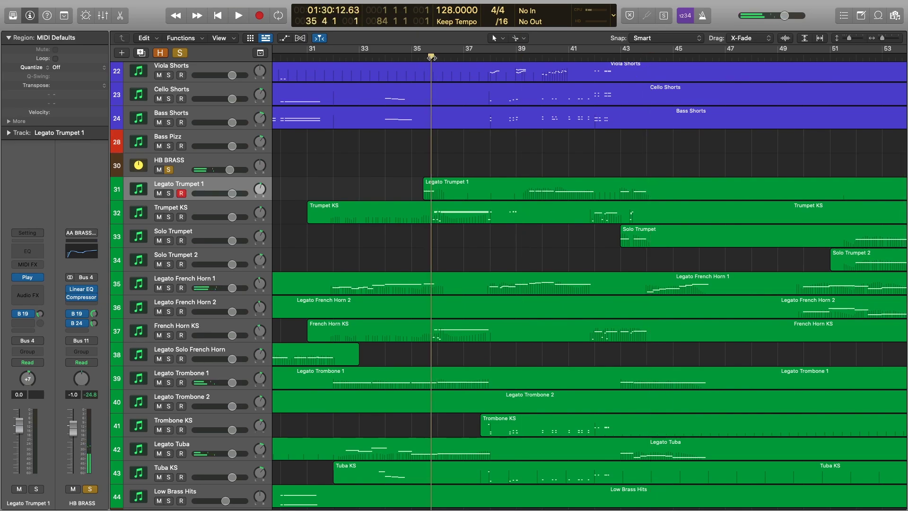
pyautogui.press('space')
pyautogui.press('space')
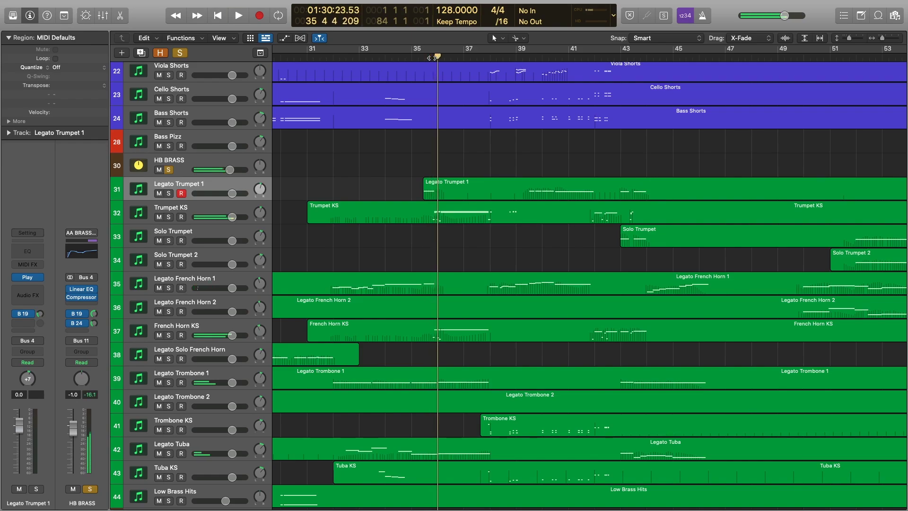
# Set the playhead to bar 38 and display the brass regions crossing bar 39, from Legato Trumpet 1 downward, together in the Piano Roll
pyautogui.click(483, 57)
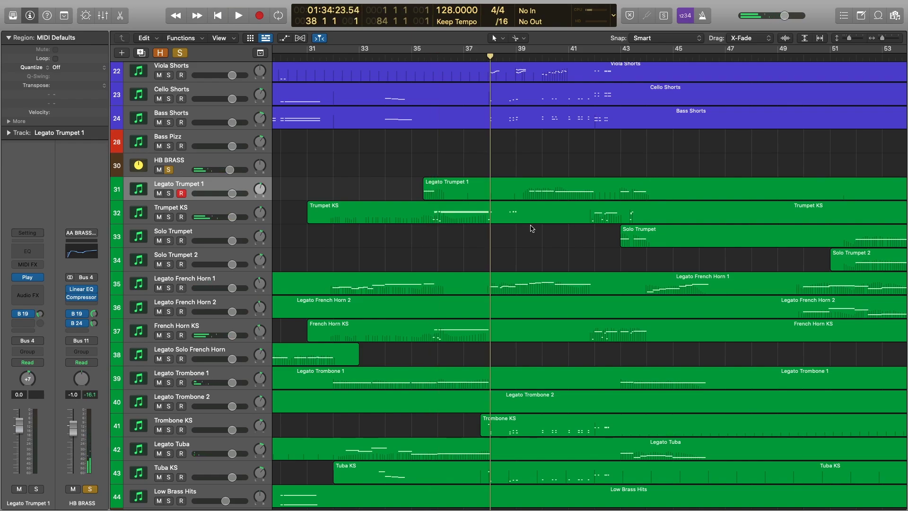
pyautogui.scroll(-5, 530, 230)
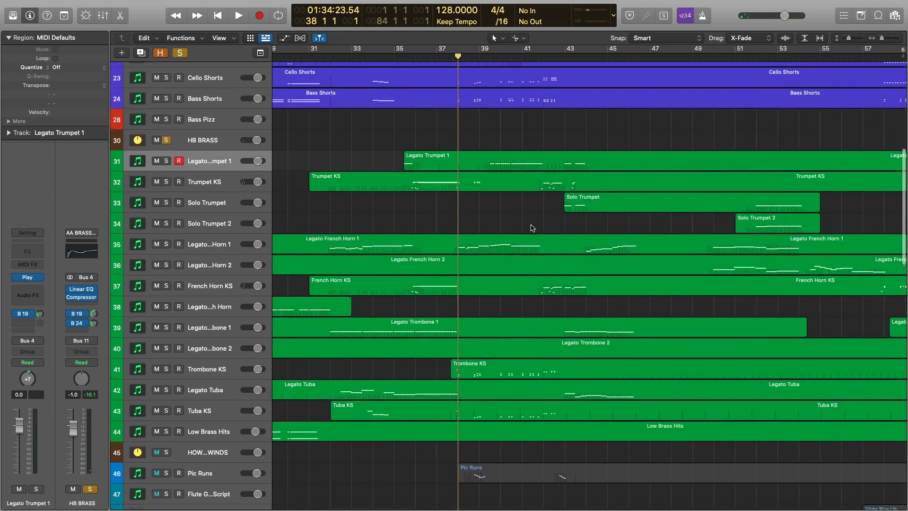
pyautogui.moveTo(498, 148); pyautogui.dragTo(528, 310)
pyautogui.press('p')
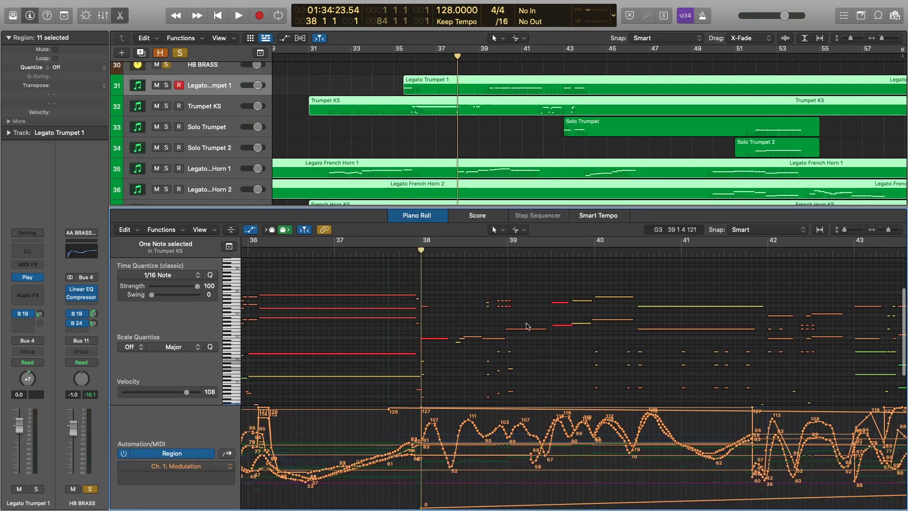
pyautogui.scroll(-1, 527, 327)
pyautogui.scroll(-2, 501, 67)
pyautogui.scroll(-4, 502, 68)
pyautogui.scroll(1, 516, 104)
pyautogui.scroll(-1, 535, 345)
# Play back the full brass section from bar 38, following its notes in the Piano Roll, and stop at the start of bar 46
pyautogui.press('space')
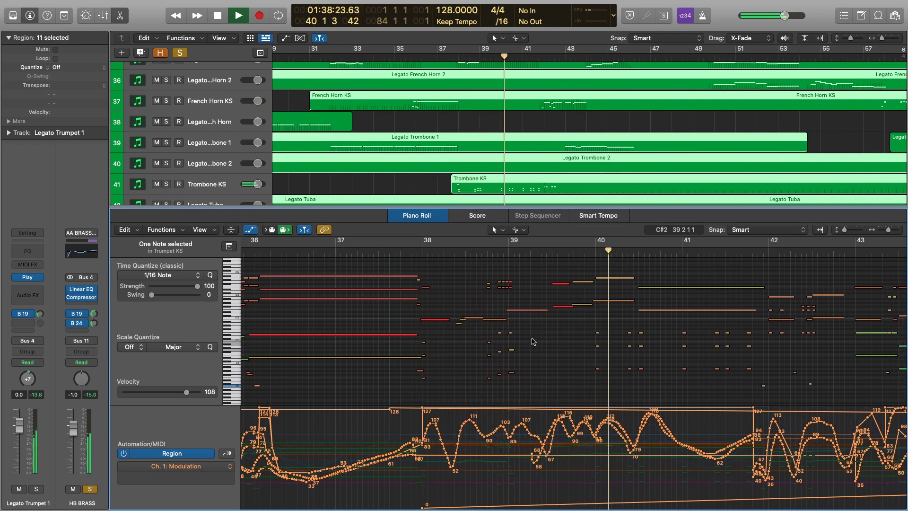
pyautogui.hscroll(2, 570, 334)
pyautogui.hscroll(5, 570, 334)
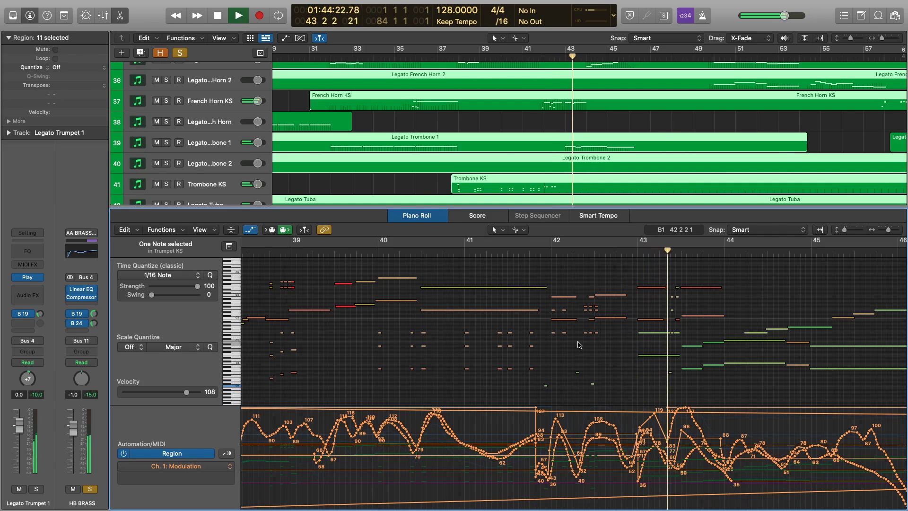
pyautogui.hscroll(3, 579, 345)
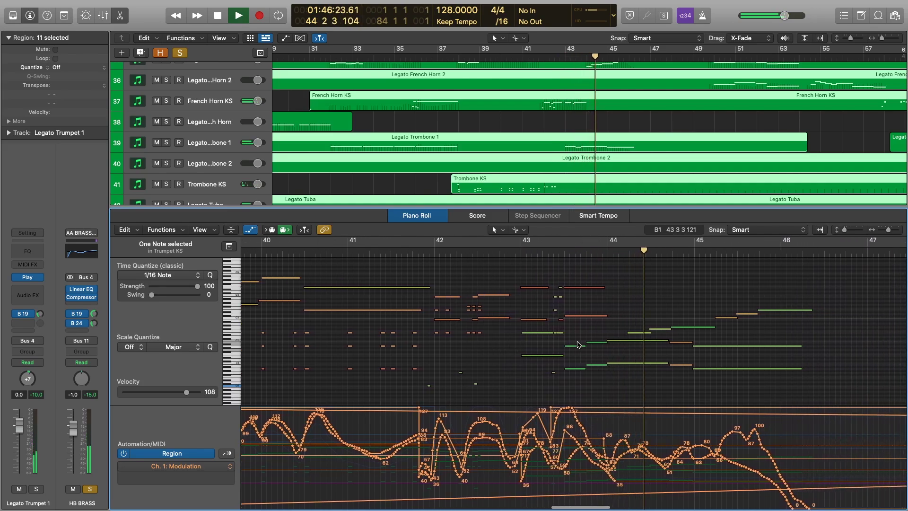
pyautogui.scroll(2, 598, 135)
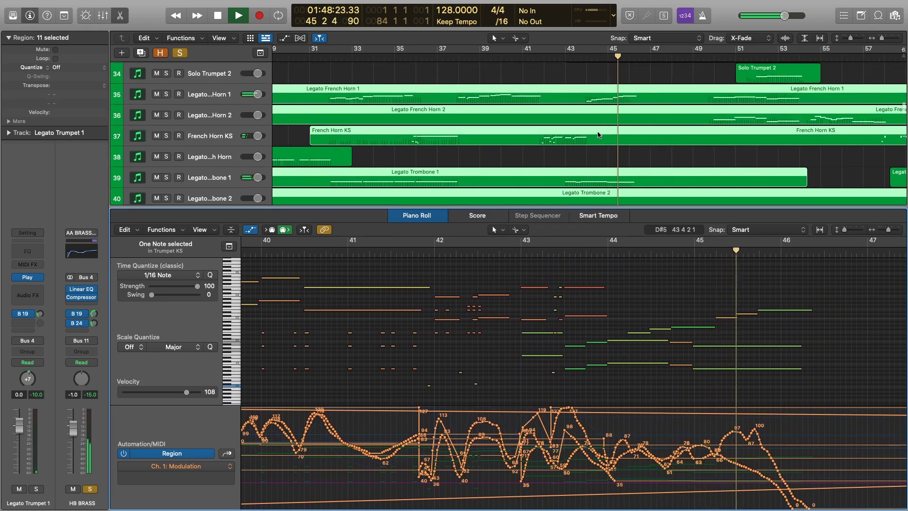
pyautogui.press('space')
# Display only the Legato Trumpet 1 and Trumpet KS regions together in the Piano Roll, focused on bars 37 to 45
pyautogui.scroll(-3, 549, 113)
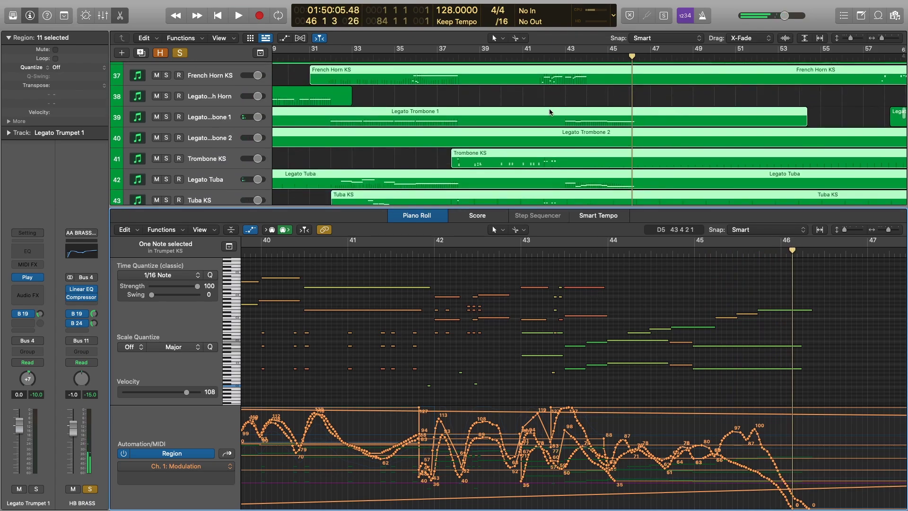
pyautogui.scroll(9, 550, 113)
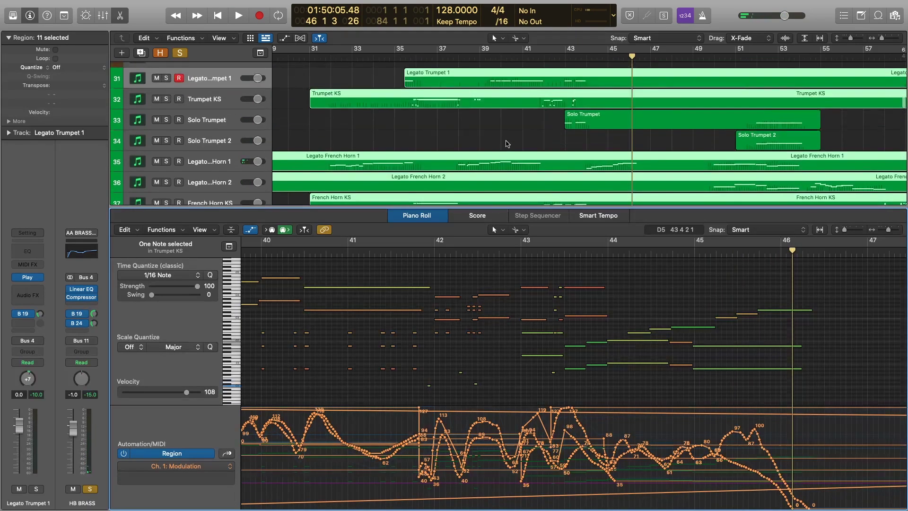
pyautogui.moveTo(461, 72); pyautogui.dragTo(464, 165)
pyautogui.keyDown('ctrl'); pyautogui.keyDown('alt'); pyautogui.click(448, 293); pyautogui.keyUp('alt'); pyautogui.keyUp('ctrl')
pyautogui.keyDown('ctrl'); pyautogui.keyDown('alt'); pyautogui.click(457, 271); pyautogui.keyUp('alt'); pyautogui.keyUp('ctrl')
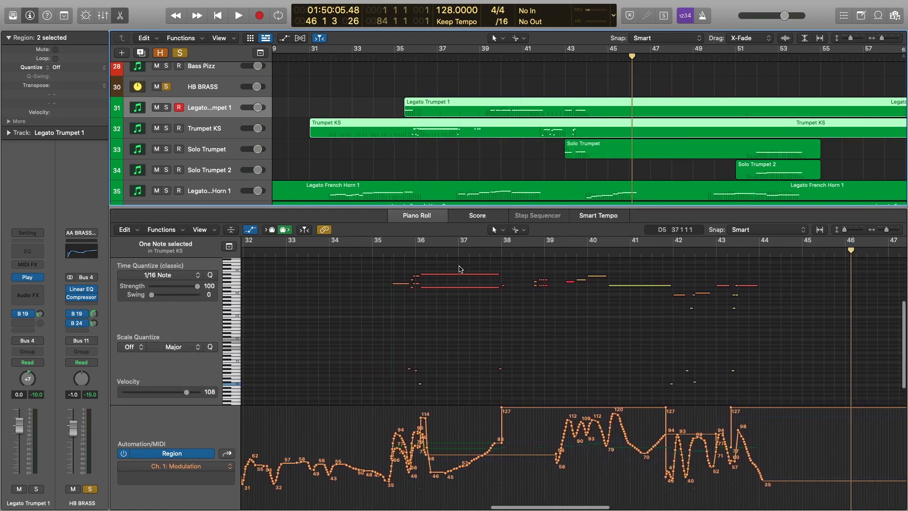
pyautogui.scroll(5, 517, 302)
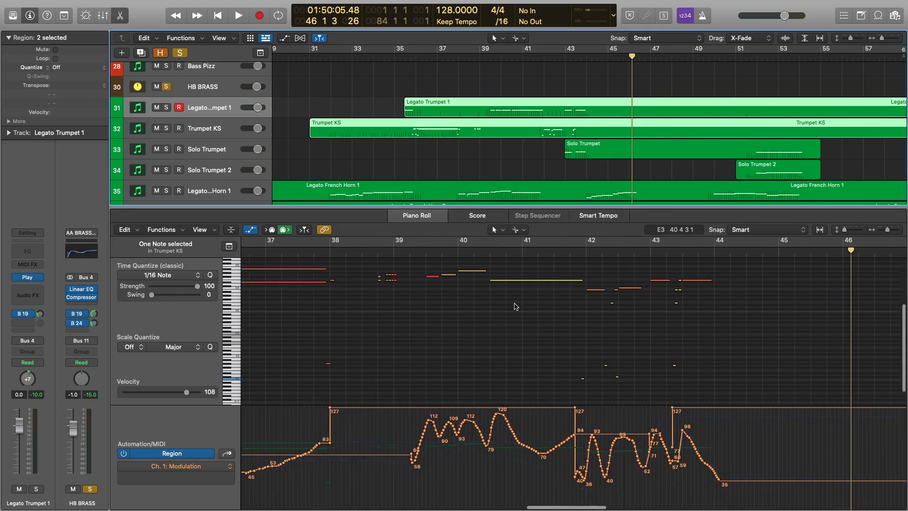
# Play the brass from beat 4 of bar 37 to the start of bar 44, showing Note Velocity instead of Modulation for the trumpets
pyautogui.click(377, 251)
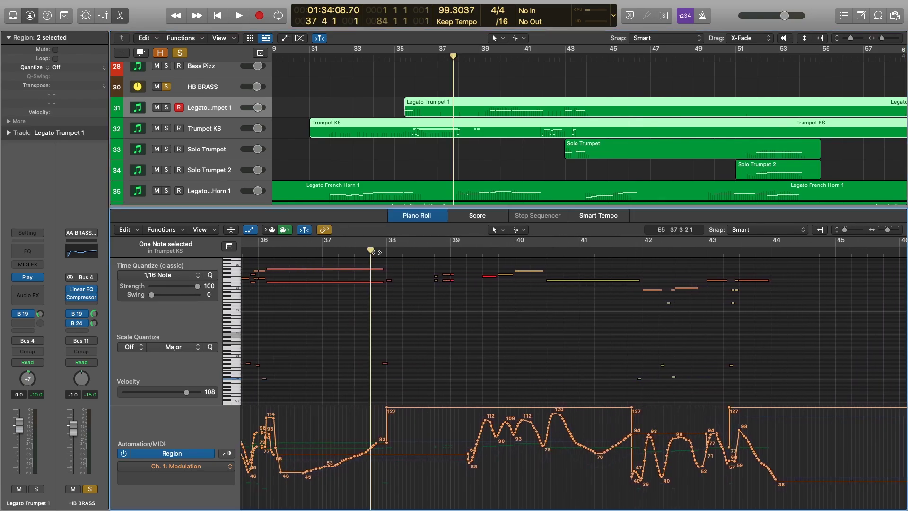
pyautogui.press('space')
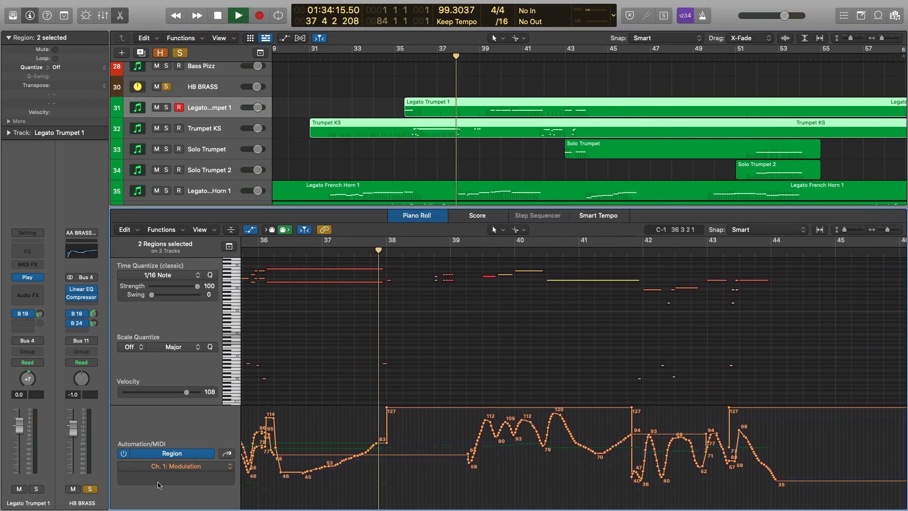
pyautogui.click(228, 453)
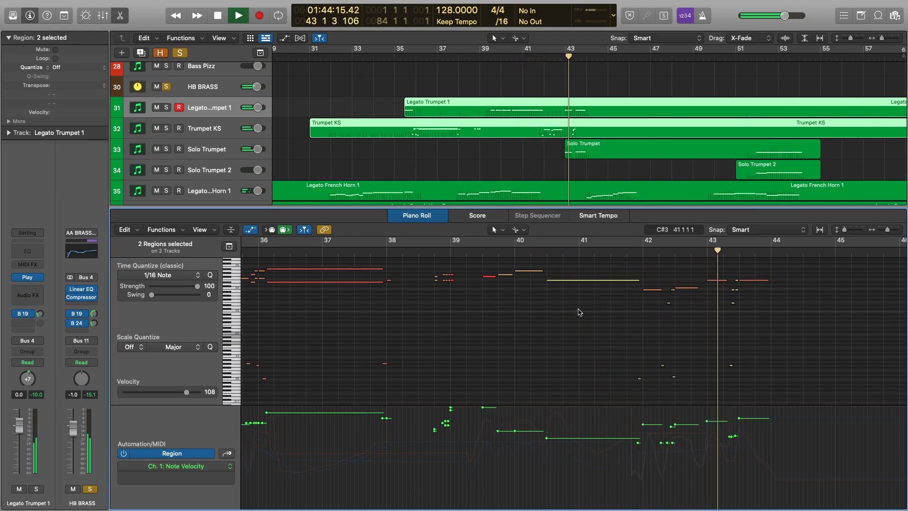
pyautogui.scroll(1, 586, 313)
pyautogui.press('space')
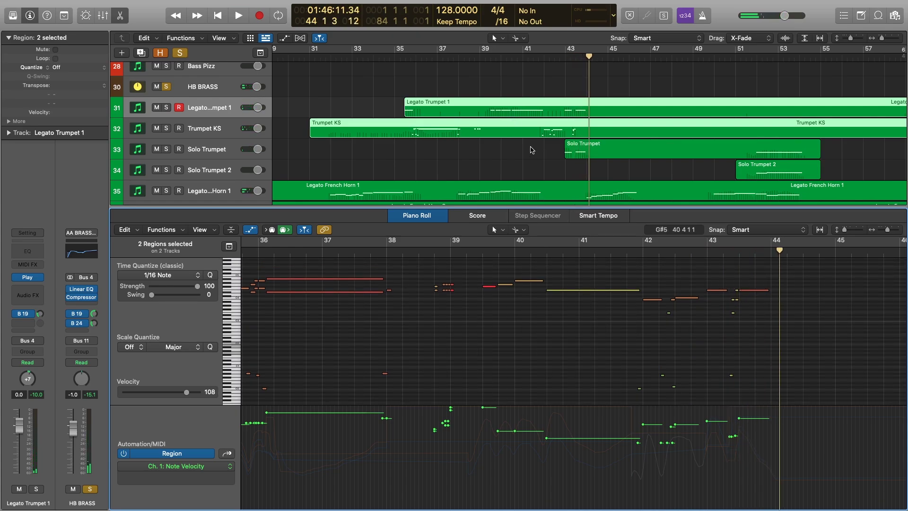
# Add the Solo Trumpet region to the two trumpet regions displayed in the Piano Roll
pyautogui.scroll(-3, 532, 150)
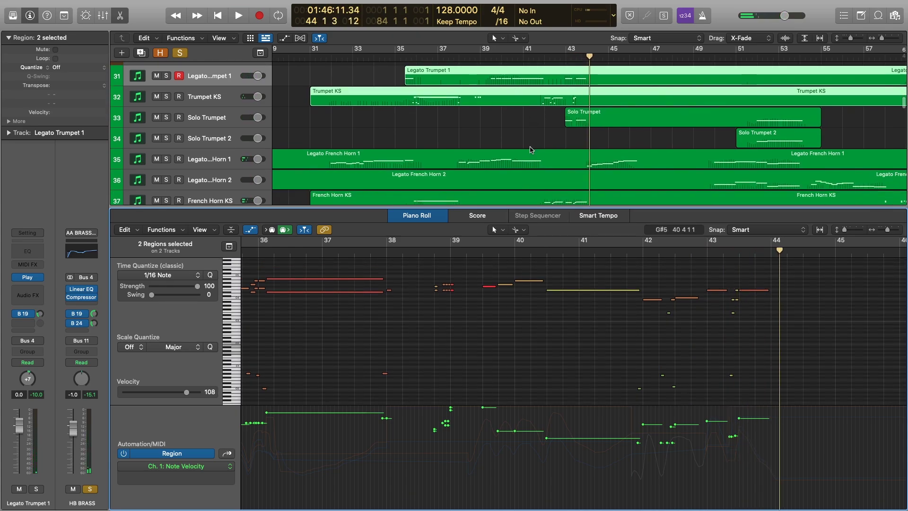
pyautogui.keyDown('shift'); pyautogui.click(598, 125); pyautogui.keyUp('shift')
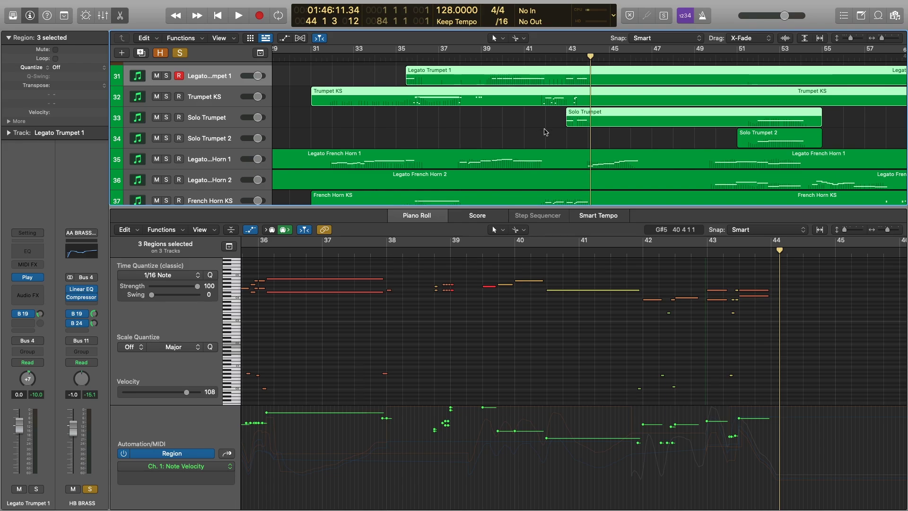
pyautogui.scroll(1, 534, 131)
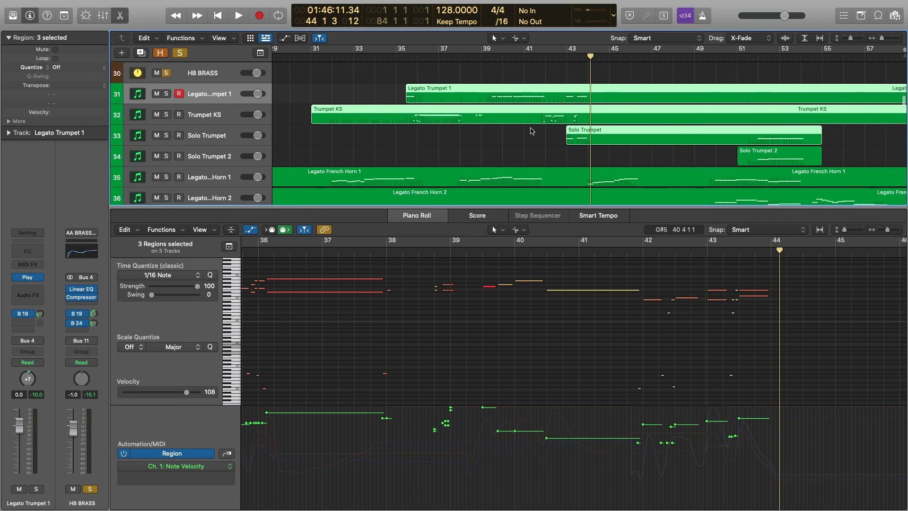
pyautogui.scroll(-1, 531, 132)
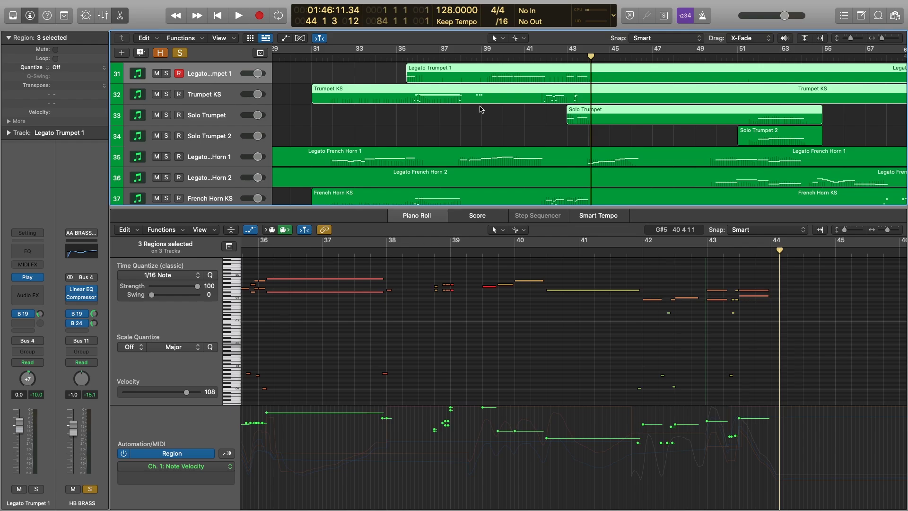
# Display the Solo Trumpet region alone in the Piano Roll and examine its notes in bar 43
pyautogui.click(520, 123)
pyautogui.click(574, 119)
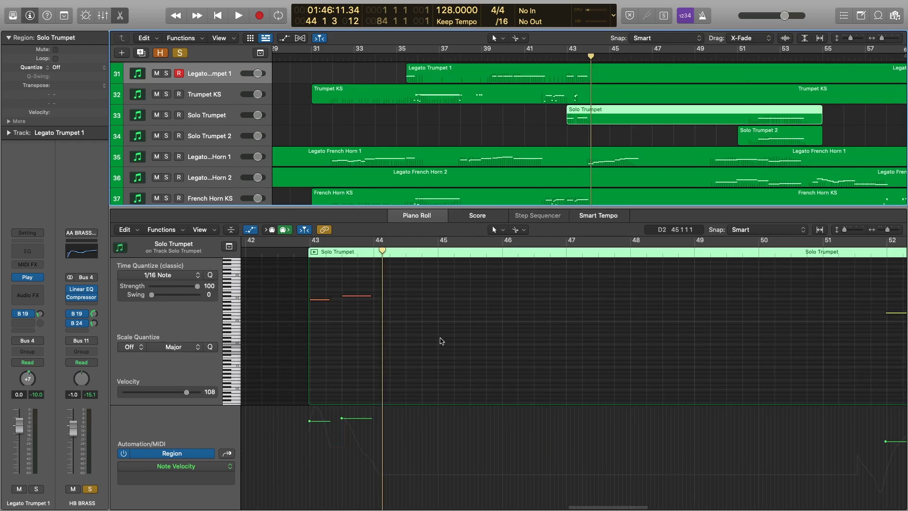
pyautogui.hscroll(-3, 442, 343)
# Display the Legato French Horn 1, Legato French Horn 2 and French Horn KS regions together in the Piano Roll, replacing the Solo Trumpet
pyautogui.moveTo(484, 207); pyautogui.dragTo(484, 508)
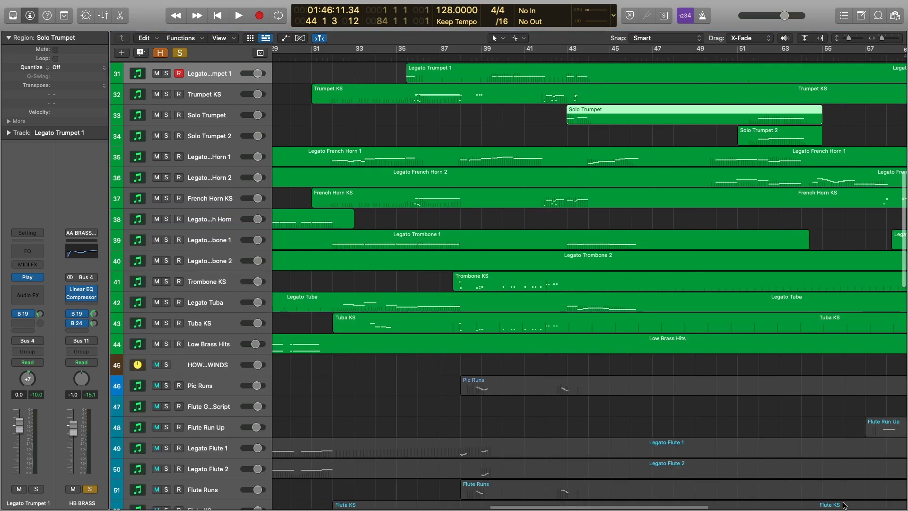
pyautogui.scroll(3, 518, 153)
pyautogui.click(519, 152)
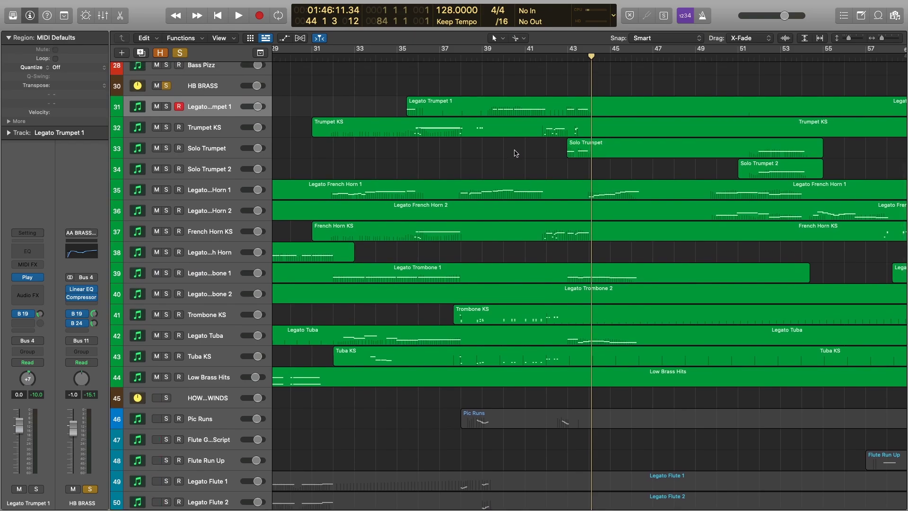
pyautogui.scroll(-1, 515, 153)
pyautogui.moveTo(493, 147); pyautogui.dragTo(533, 236)
pyautogui.doubleClick(506, 179)
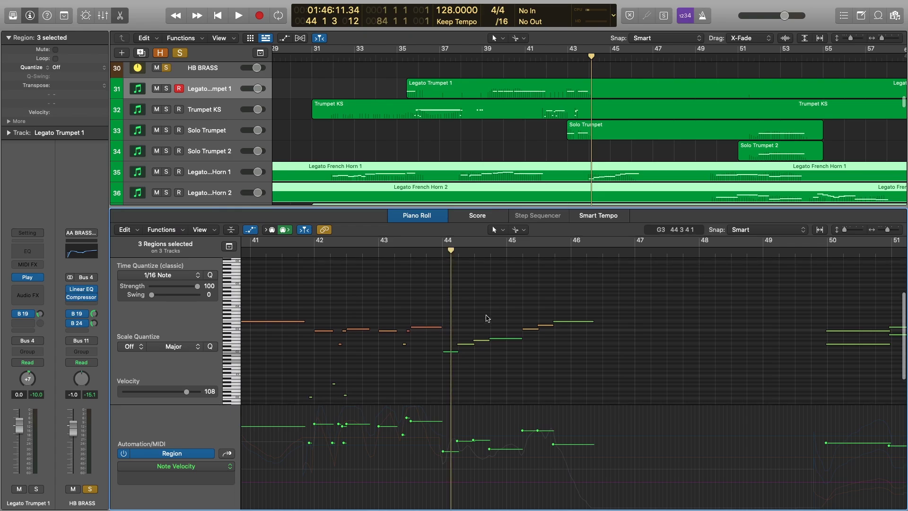
# Play back the brass from bar 38 while following the horn notes, stop at beat 4 of bar 45 and clear the region selection
pyautogui.click(432, 252)
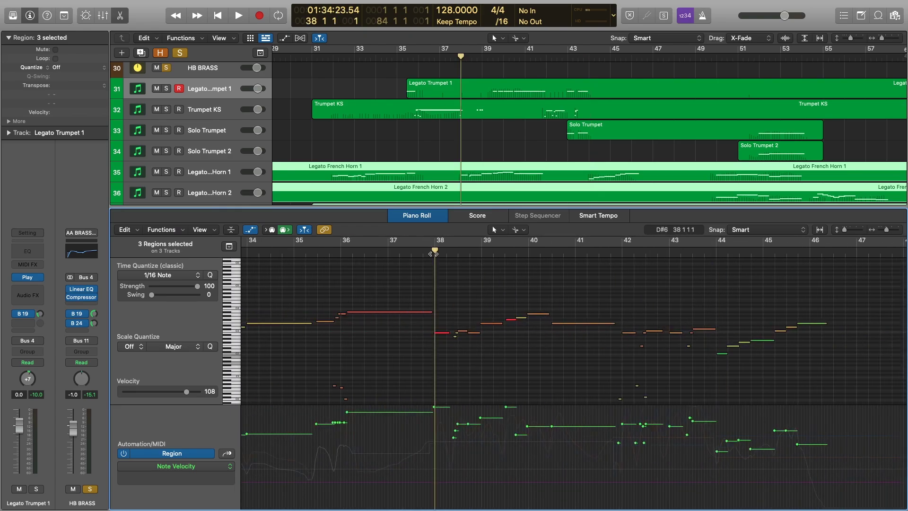
pyautogui.press('space')
pyautogui.scroll(-1, 482, 286)
pyautogui.scroll(-1, 481, 285)
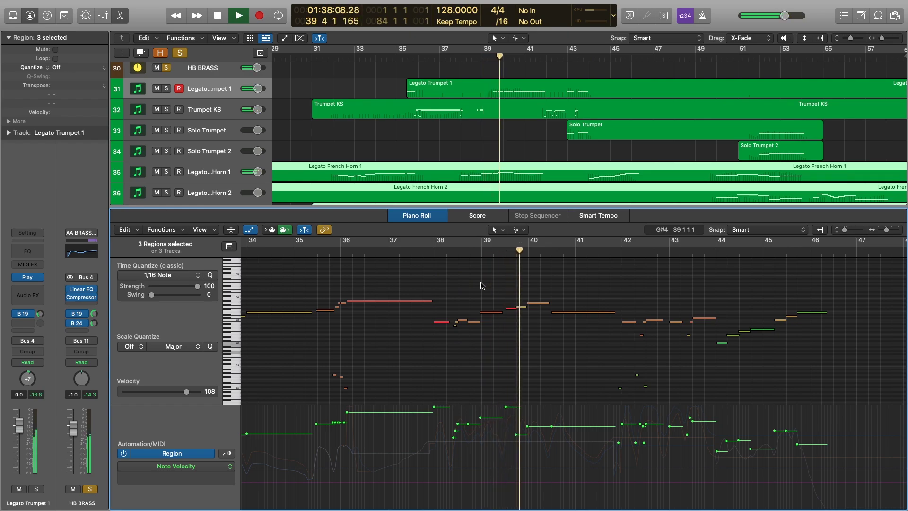
pyautogui.scroll(-4, 486, 286)
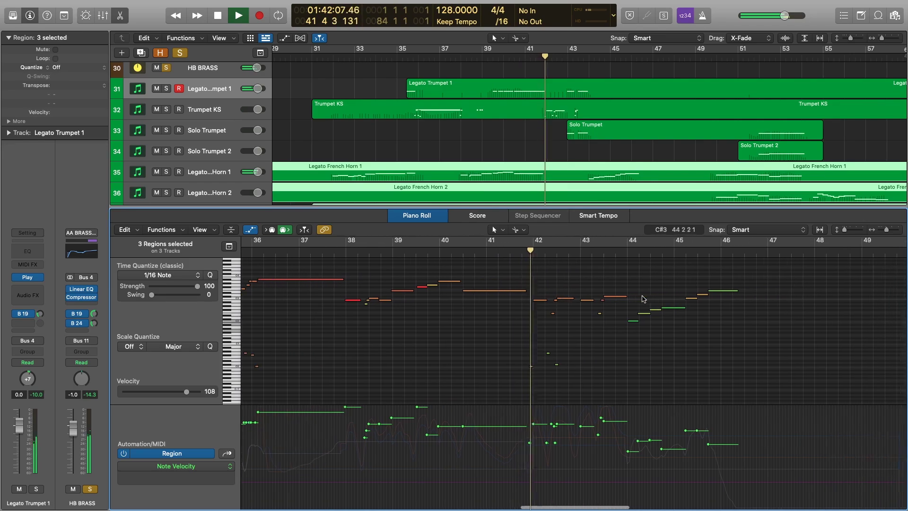
pyautogui.hscroll(5, 650, 297)
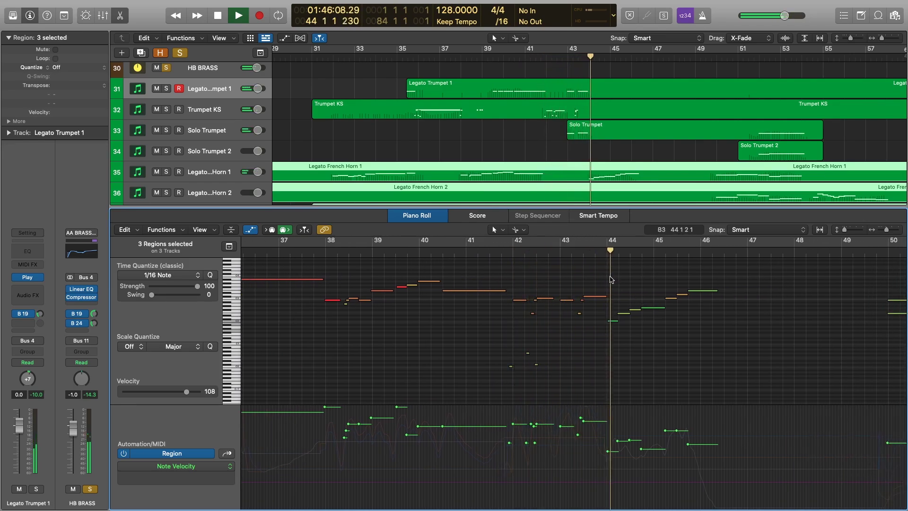
pyautogui.scroll(-3, 577, 120)
pyautogui.scroll(-2, 578, 119)
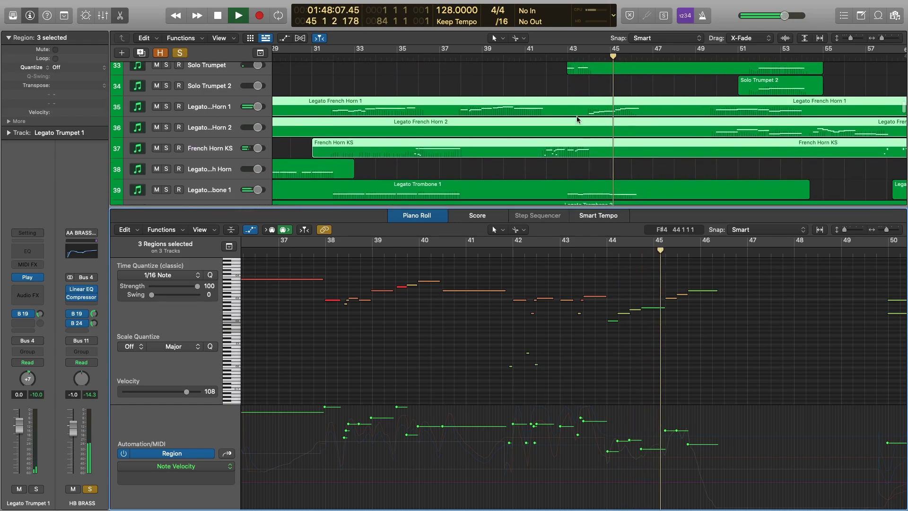
pyautogui.press('space')
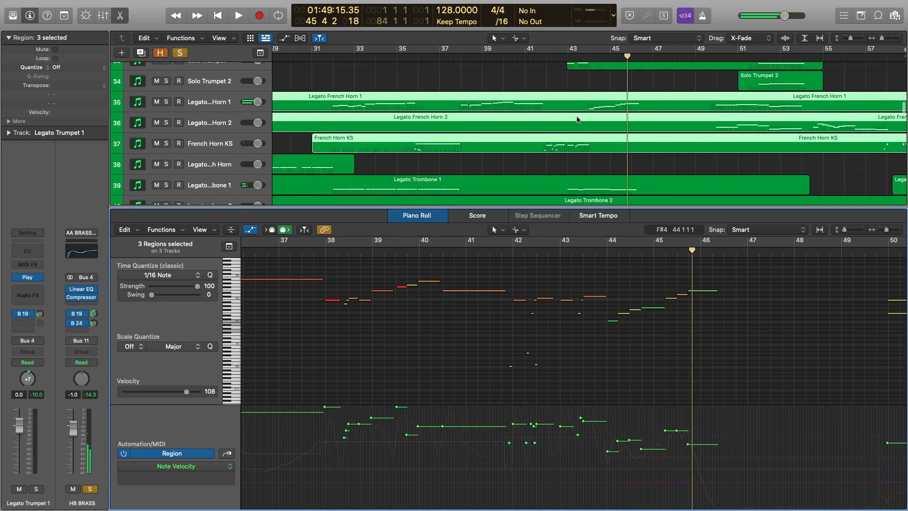
pyautogui.click(547, 163)
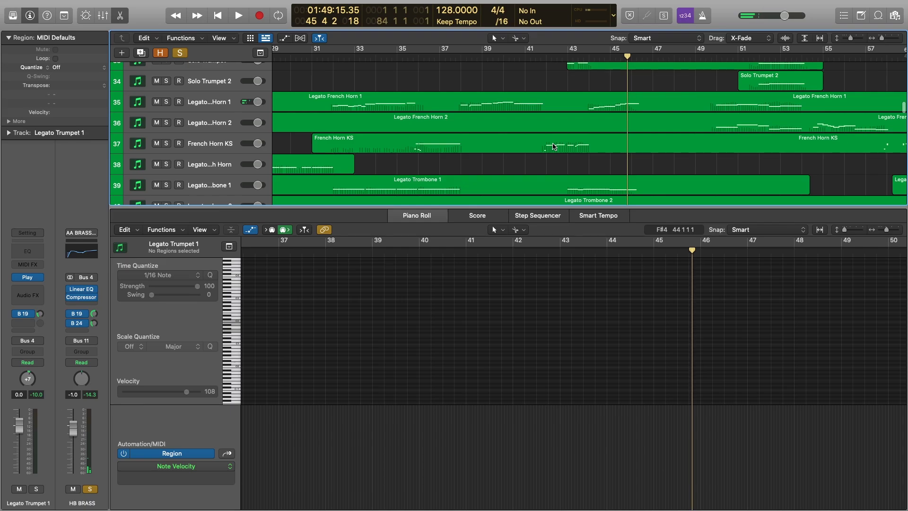
# Compare the French Horn KS notes with Legato French Horn 1 in the Piano Roll, ending with French Horn KS displayed alone
pyautogui.click(554, 146)
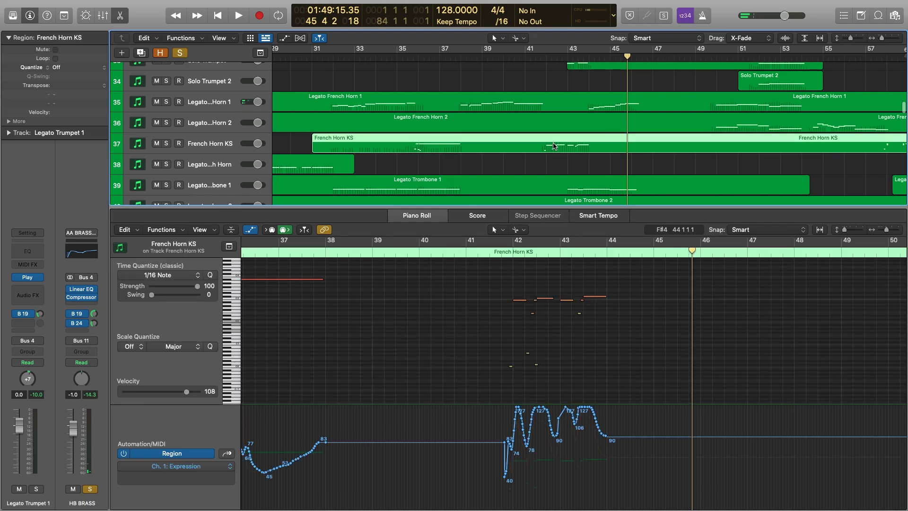
pyautogui.keyDown('shift'); pyautogui.click(536, 98); pyautogui.keyUp('shift')
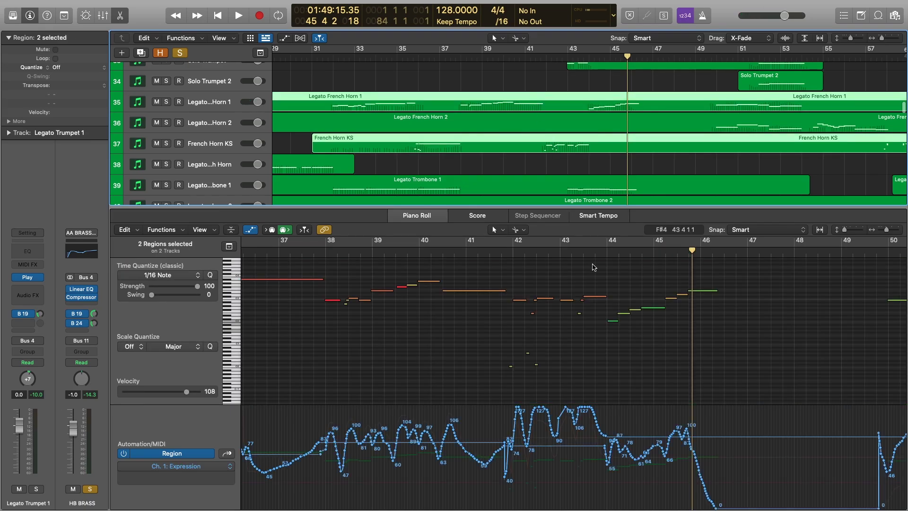
pyautogui.click(558, 147)
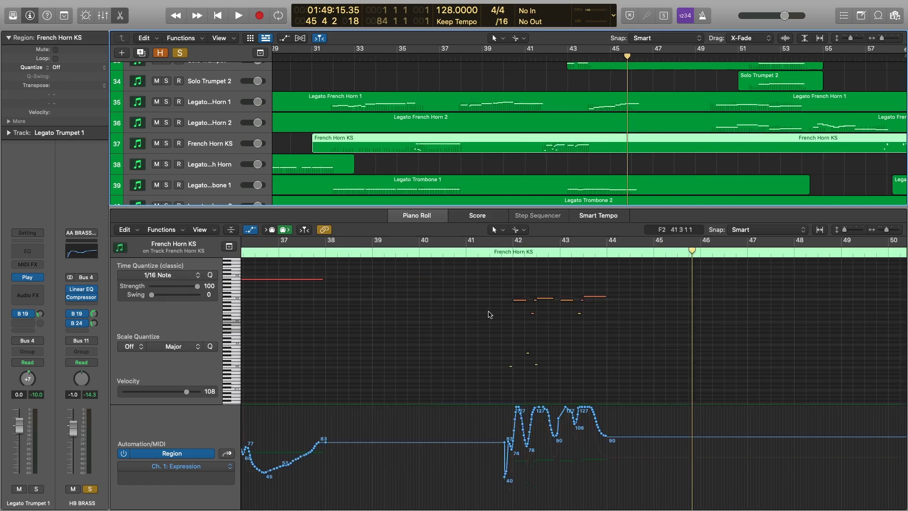
# Place the playhead on beat 4 of bar 41 and inspect the French Horn KS keyswitch note G0 in bar 42
pyautogui.click(502, 253)
pyautogui.scroll(3, 560, 318)
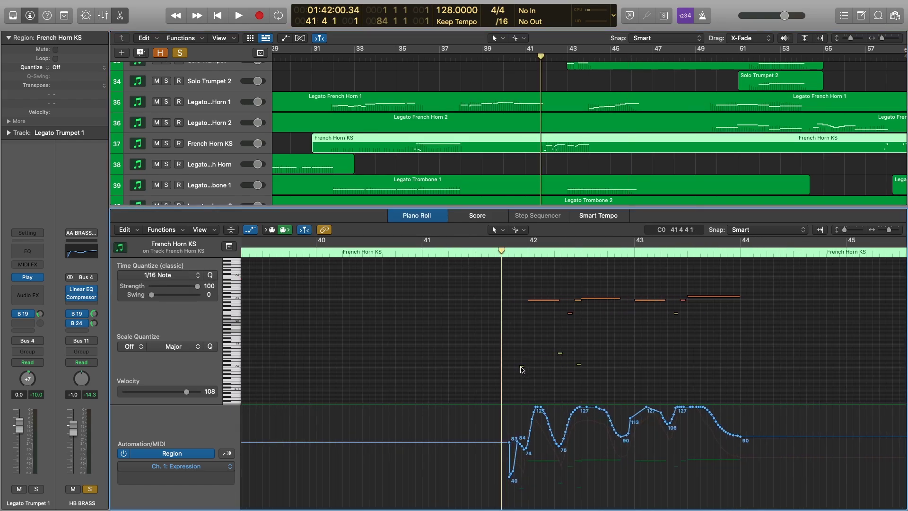
pyautogui.click(560, 354)
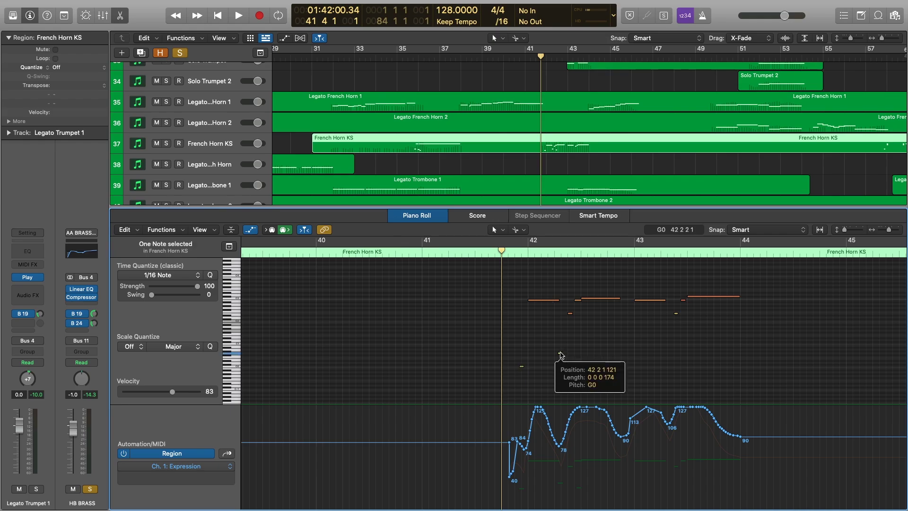
pyautogui.scroll(-2, 657, 343)
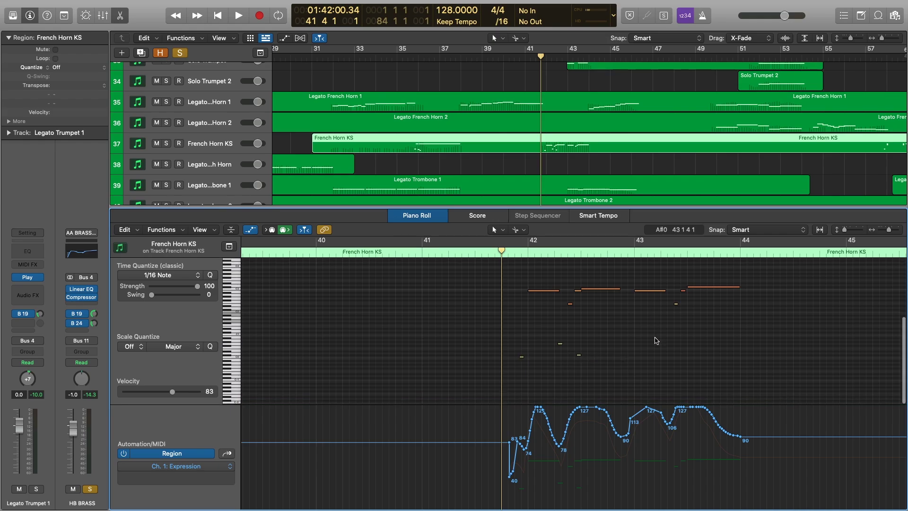
# Display the Legato Trombone 1, Legato Trombone 2, Trombone KS, Legato Tuba and Tuba KS regions together in the Piano Roll
pyautogui.press('p')
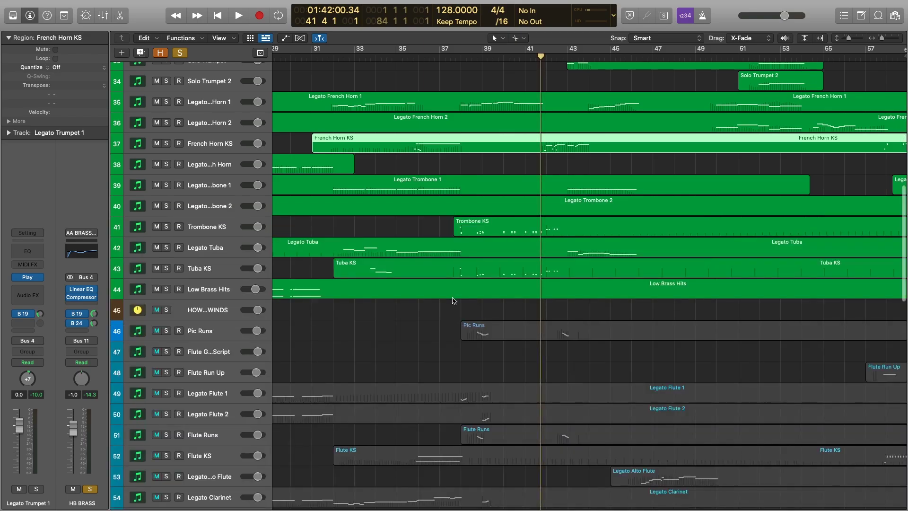
pyautogui.moveTo(542, 171); pyautogui.dragTo(567, 273)
pyautogui.press('p')
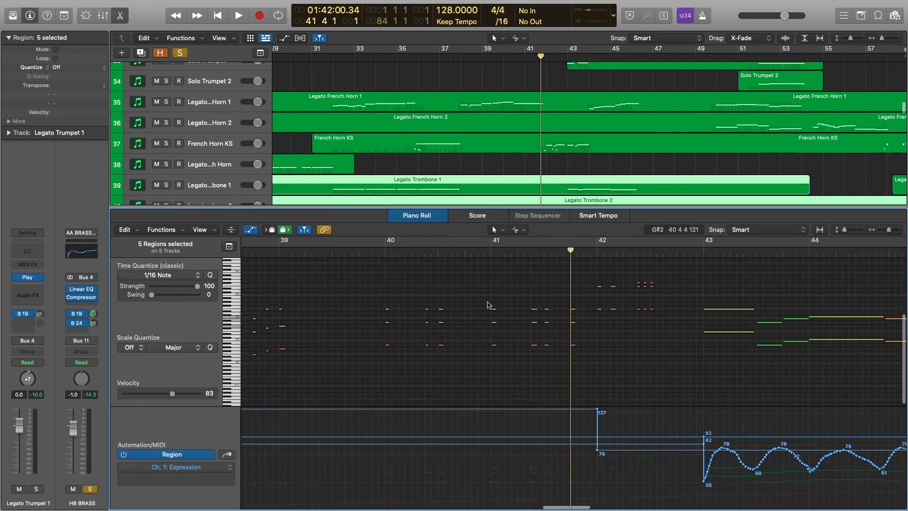
# Play back the low brass from beat 4 of bar 37 to bar 46 and show its Modulation curves below the notes
pyautogui.click(382, 250)
pyautogui.scroll(2, 470, 298)
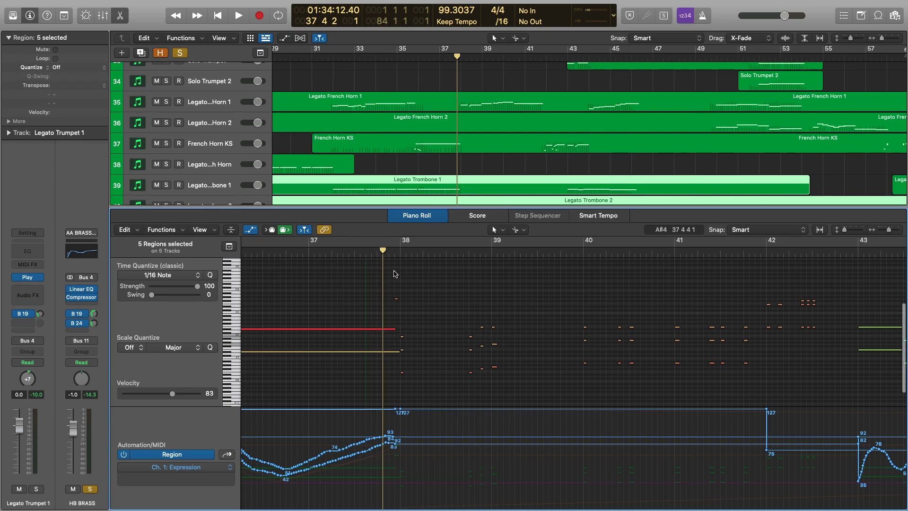
pyautogui.press('space')
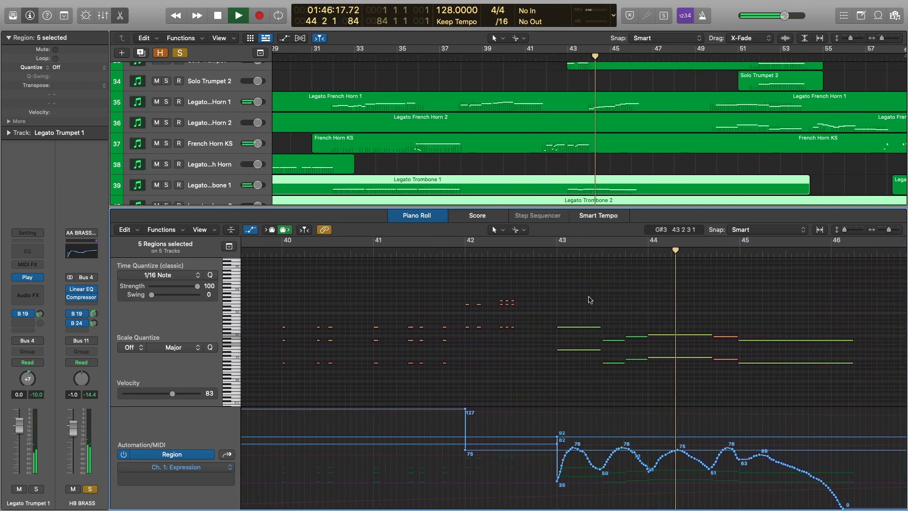
pyautogui.scroll(-4, 559, 163)
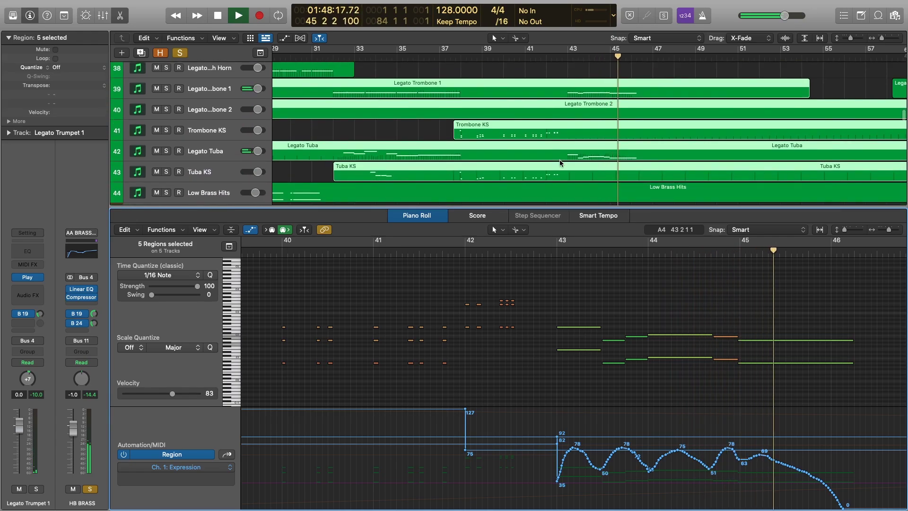
pyautogui.press('space')
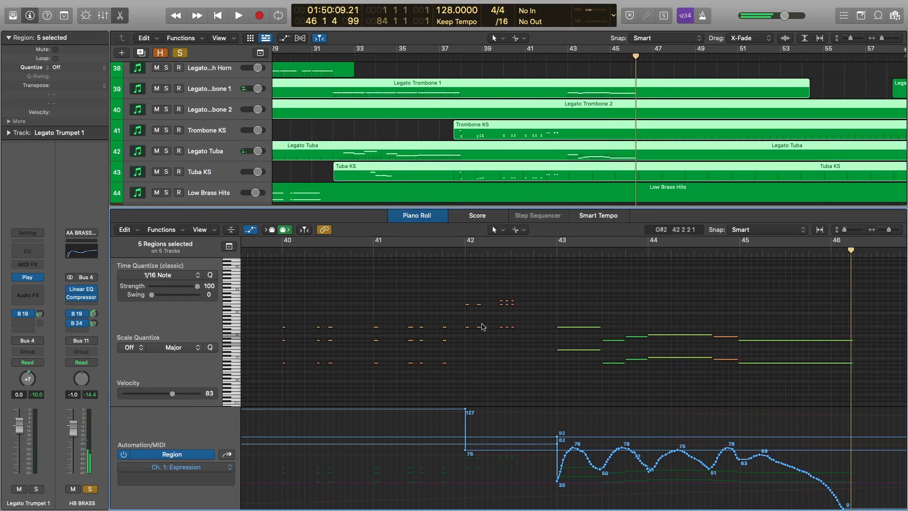
pyautogui.click(229, 455)
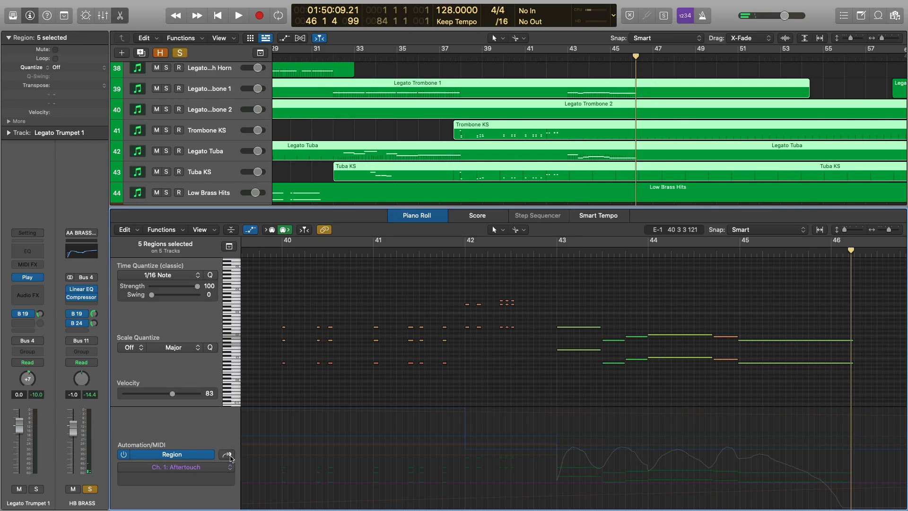
pyautogui.click(229, 455)
# Solo the HOW WOODWINDS stack and select the Pic Runs track with its region
pyautogui.scroll(-4, 500, 165)
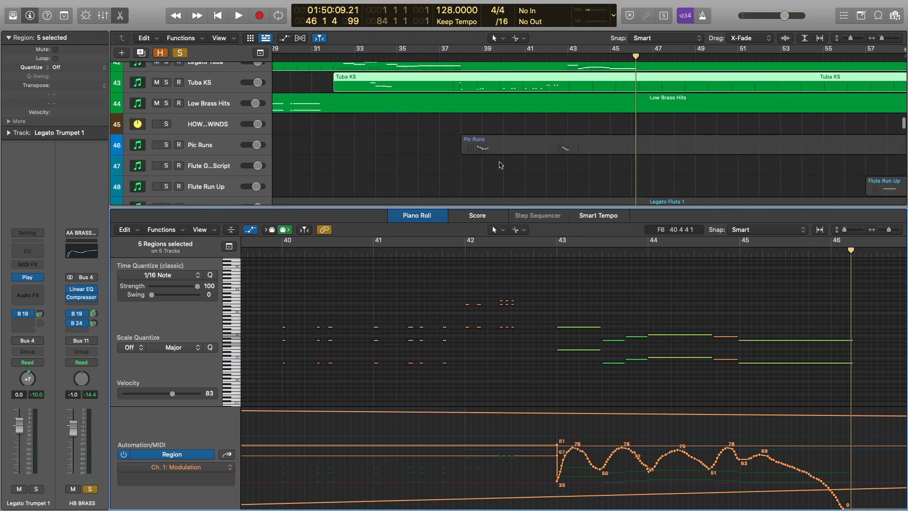
pyautogui.click(342, 156)
pyautogui.click(212, 148)
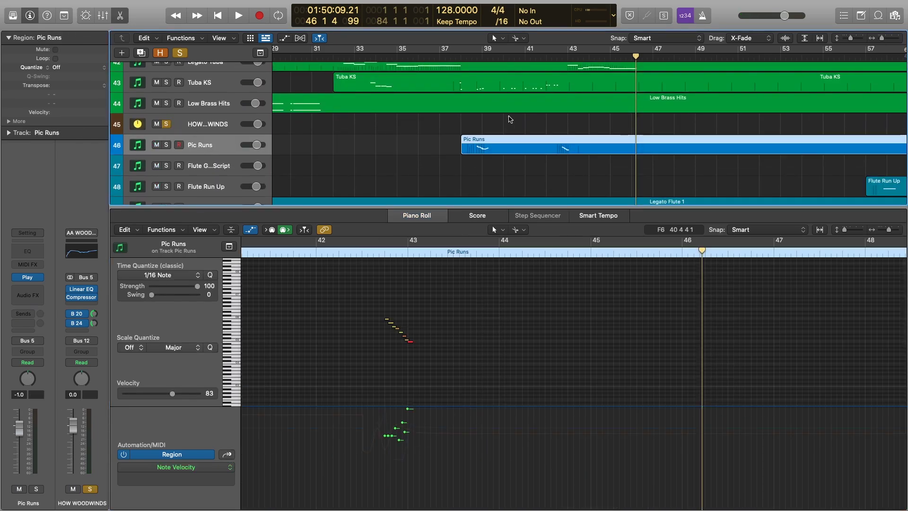
# Look over the woodwind tracks, clear the region selection and place the playhead on beat 3 of bar 37
pyautogui.scroll(-3, 490, 123)
pyautogui.scroll(-5, 489, 123)
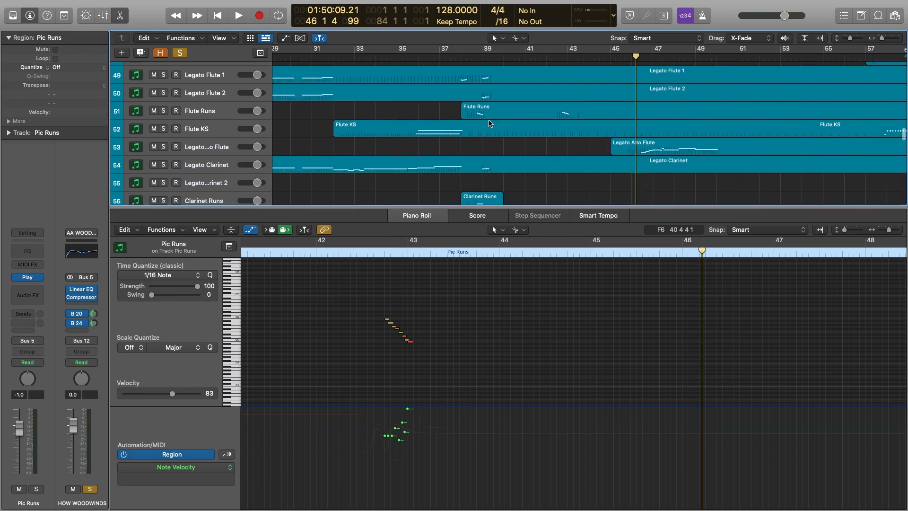
pyautogui.scroll(4, 489, 127)
pyautogui.click(410, 89)
pyautogui.scroll(3, 459, 61)
pyautogui.click(452, 57)
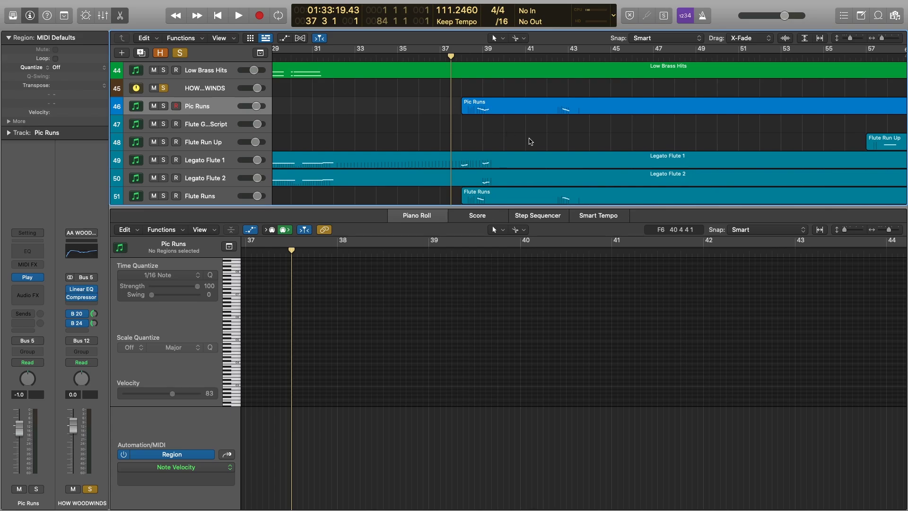
# Display the woodwind regions around bars 38 to 43, from Pic Runs down to Basoon KS, together in the Piano Roll
pyautogui.scroll(-2, 527, 137)
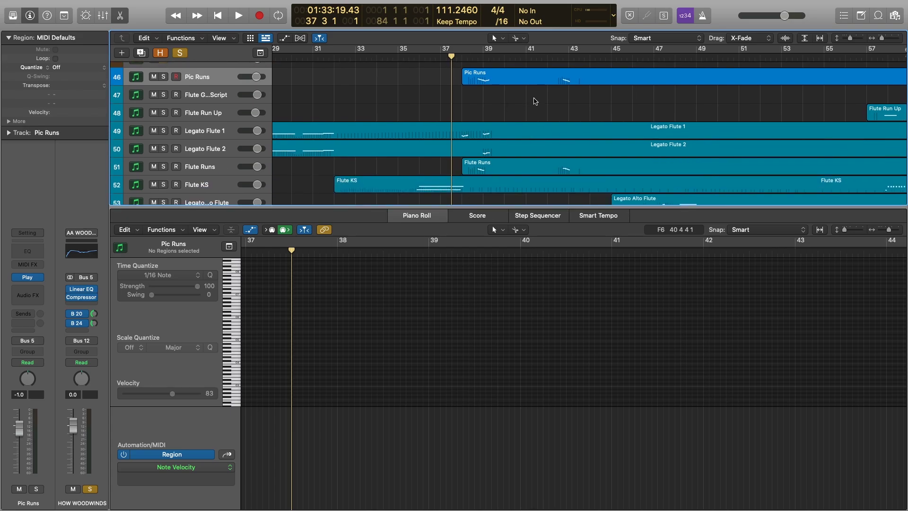
pyautogui.scroll(2, 534, 101)
pyautogui.moveTo(562, 95); pyautogui.dragTo(536, 106)
pyautogui.scroll(-1, 535, 107)
pyautogui.keyDown('shift'); pyautogui.click(485, 182); pyautogui.keyUp('shift')
pyautogui.scroll(-5, 557, 145)
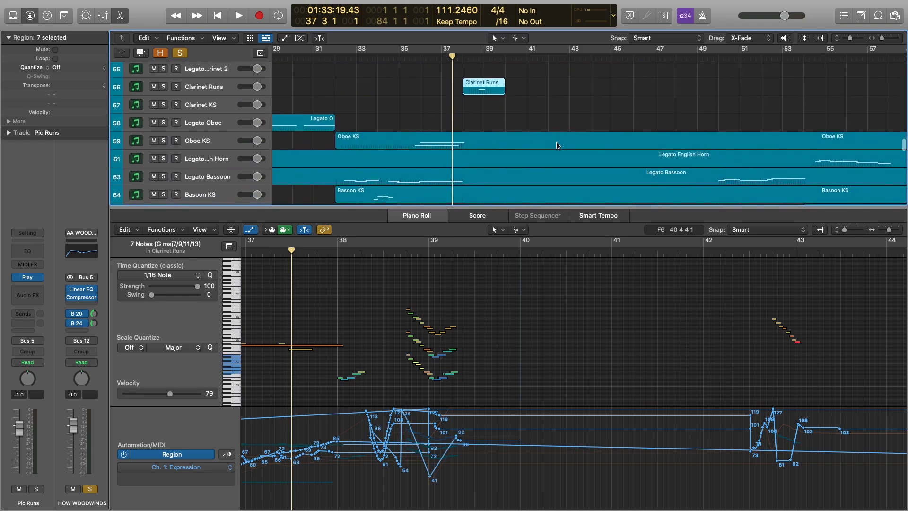
pyautogui.scroll(-2, 557, 145)
pyautogui.keyDown('shift'); pyautogui.moveTo(552, 87); pyautogui.dragTo(579, 190); pyautogui.keyUp('shift')
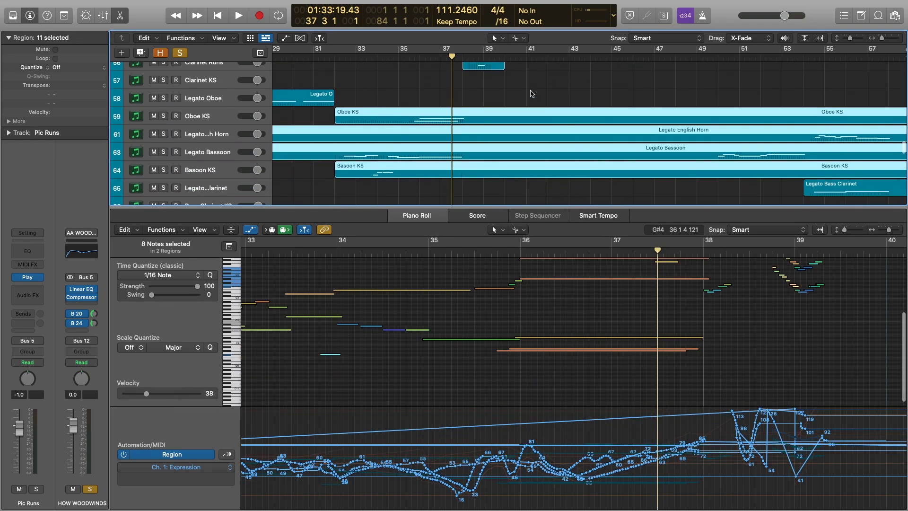
pyautogui.scroll(5, 531, 94)
pyautogui.hscroll(10, 628, 305)
pyautogui.scroll(3, 629, 305)
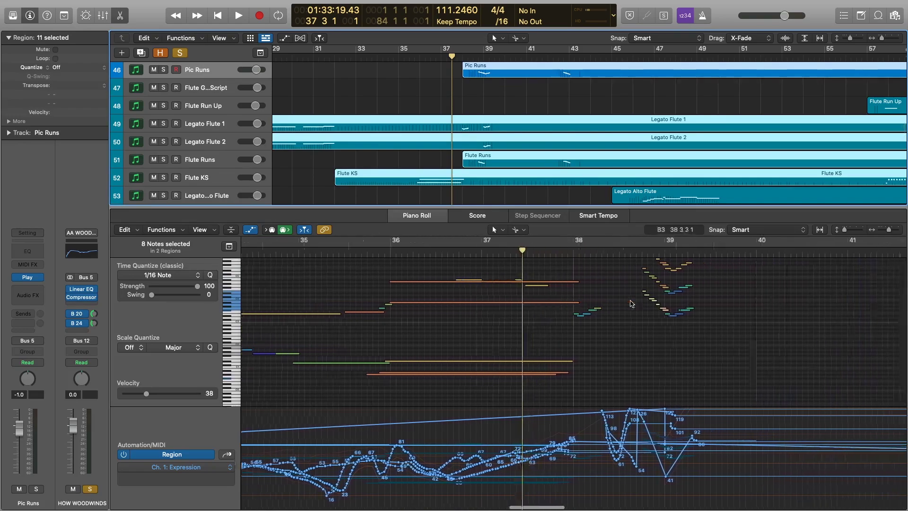
# Play back the woodwinds from beat 3 of bar 37 while following their notes, and stop on beat 4 of bar 45
pyautogui.press('space')
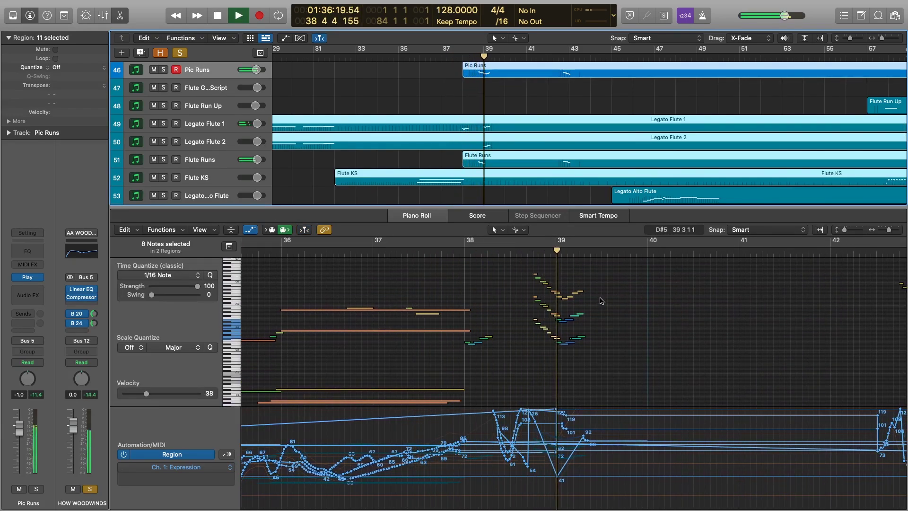
pyautogui.hscroll(3, 601, 300)
pyautogui.hscroll(5, 600, 298)
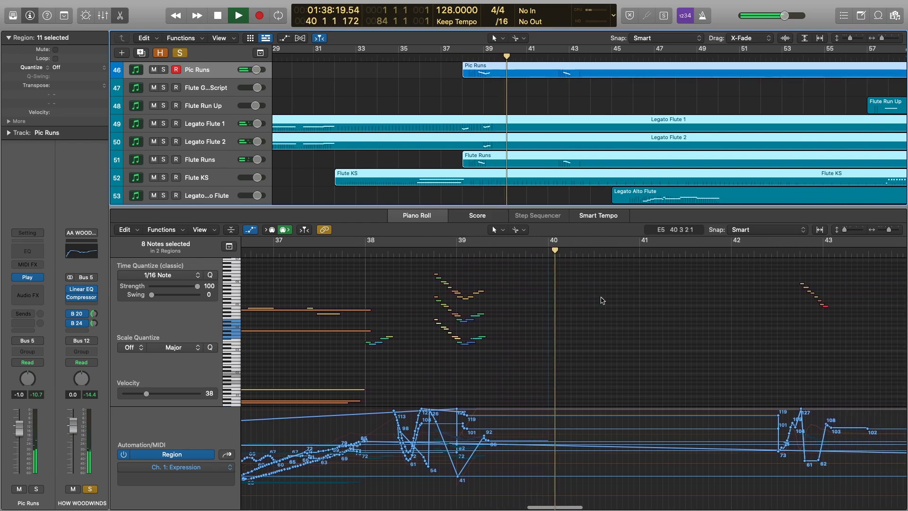
pyautogui.hscroll(8, 601, 302)
pyautogui.hscroll(3, 600, 307)
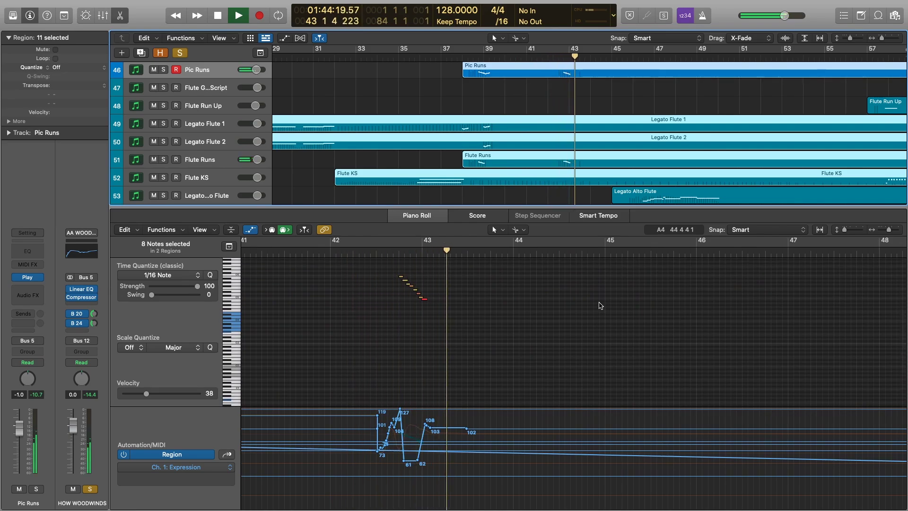
pyautogui.hscroll(1, 599, 305)
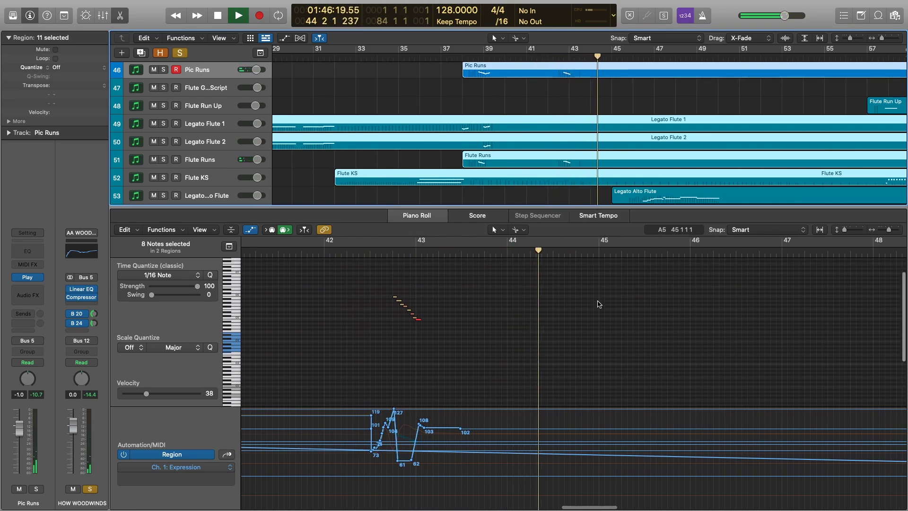
pyautogui.hscroll(4, 598, 304)
pyautogui.scroll(-2, 597, 303)
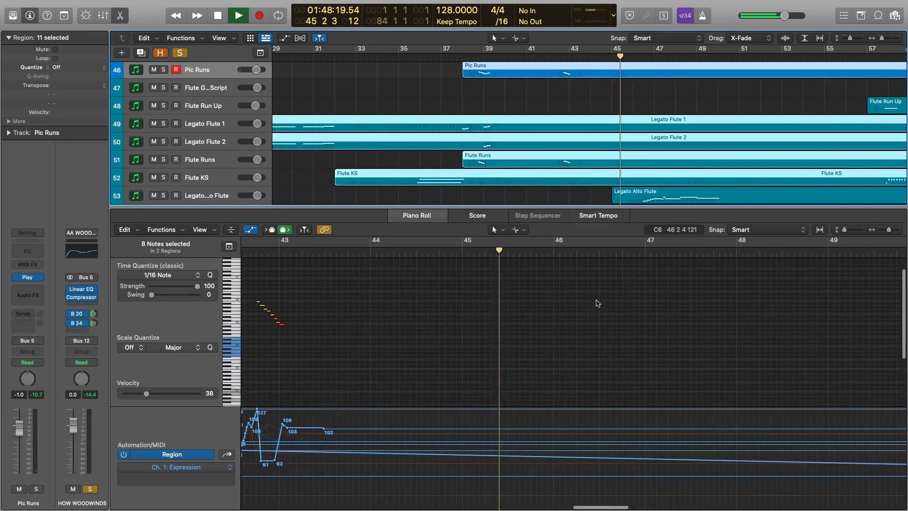
pyautogui.press('space')
# Display only the Pic Runs, Legato Flute 1 and Legato Flute 2 regions in the Piano Roll and place the playhead on bar 38
pyautogui.scroll(-3, 544, 104)
pyautogui.scroll(6, 543, 103)
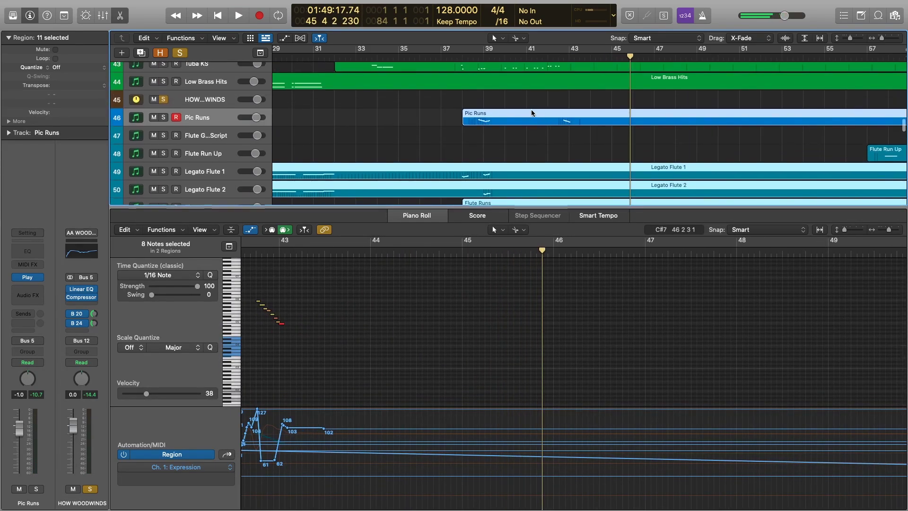
pyautogui.click(475, 124)
pyautogui.scroll(-1, 514, 129)
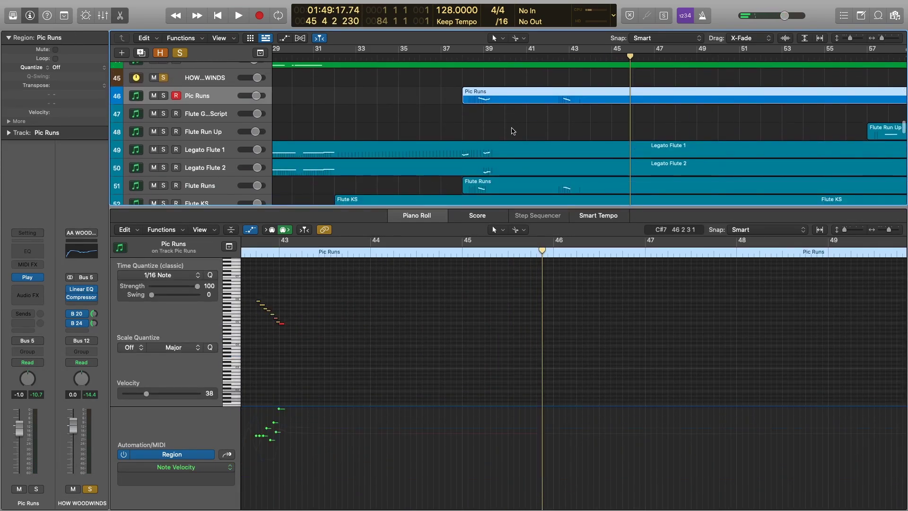
pyautogui.keyDown('shift'); pyautogui.click(506, 155); pyautogui.keyUp('shift')
pyautogui.keyDown('shift'); pyautogui.click(510, 173); pyautogui.keyUp('shift')
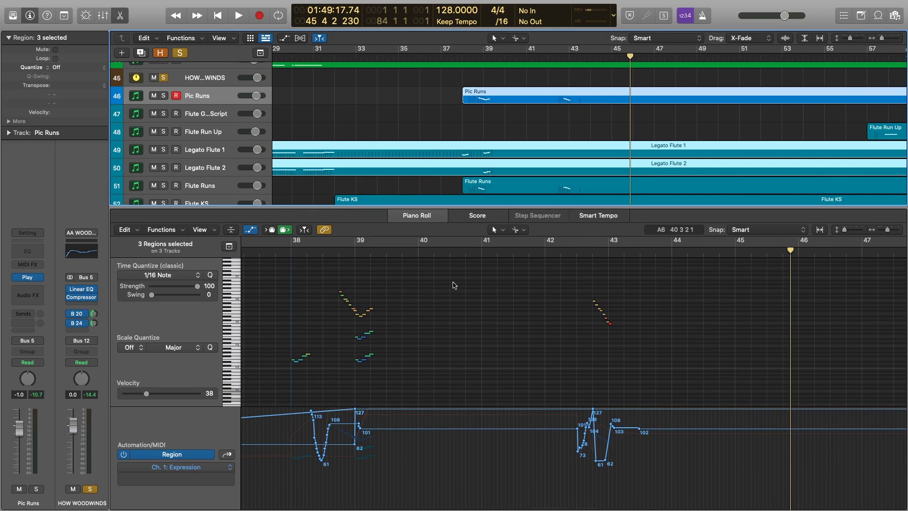
pyautogui.hscroll(-3, 453, 284)
pyautogui.hotkey('shift', 'Return')
pyautogui.press('super+Right')
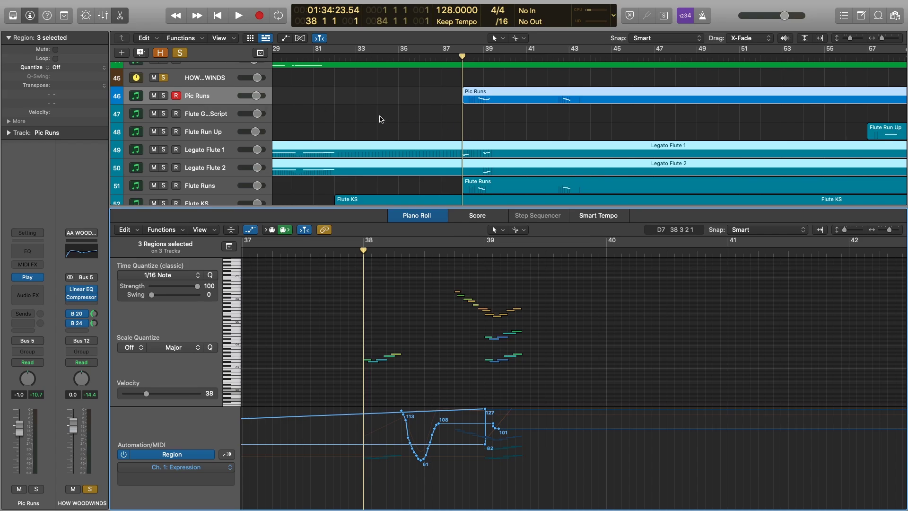
# Build up the flute layers in the Piano Roll, starting with Legato Flute 1 and adding Legato Flute 2, Flute Runs and Pic Runs
pyautogui.click(220, 152)
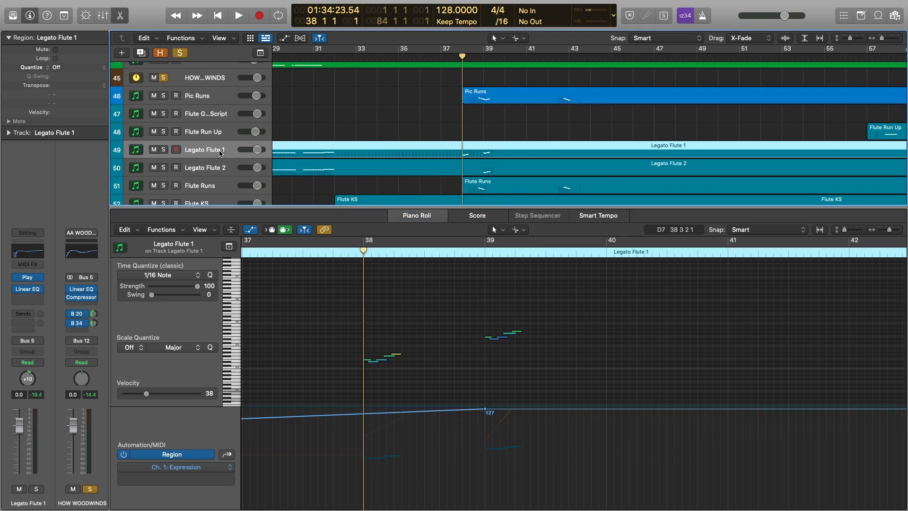
pyautogui.keyDown('shift'); pyautogui.click(213, 168); pyautogui.keyUp('shift')
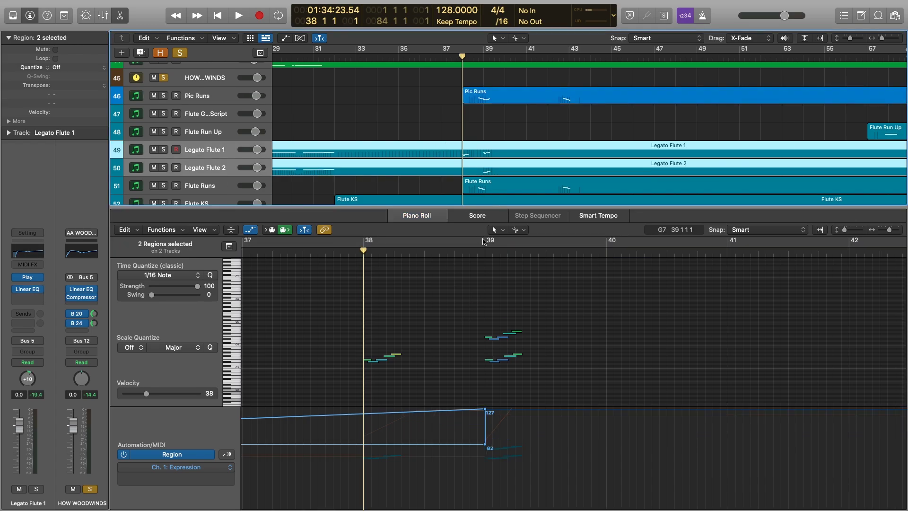
pyautogui.keyDown('shift'); pyautogui.click(496, 184); pyautogui.keyUp('shift')
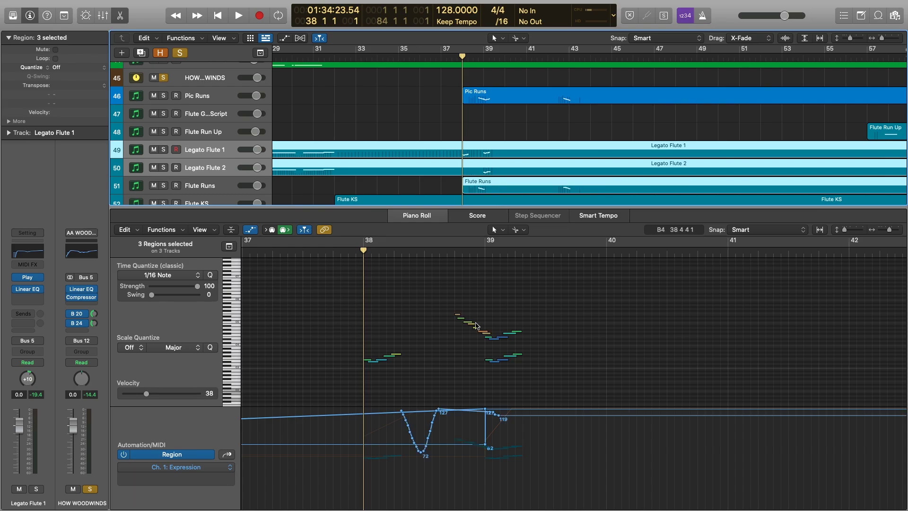
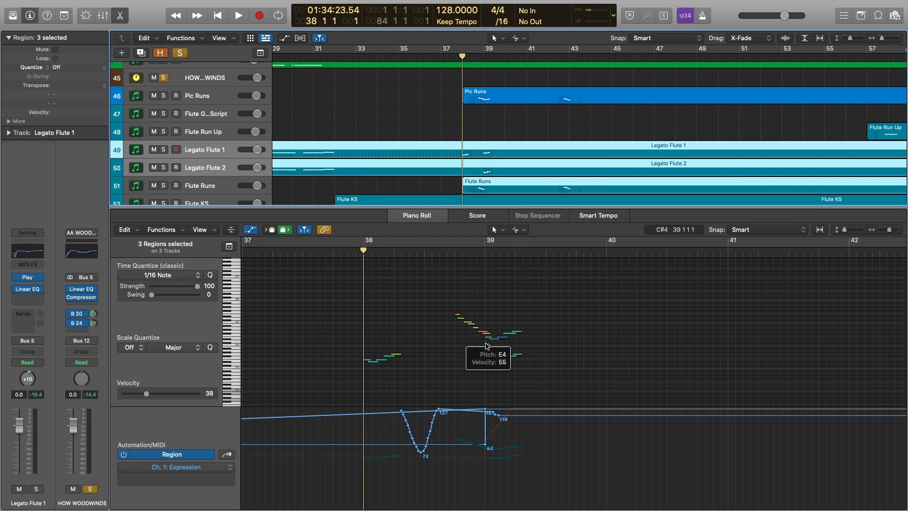
pyautogui.keyDown('shift'); pyautogui.click(522, 100); pyautogui.keyUp('shift')
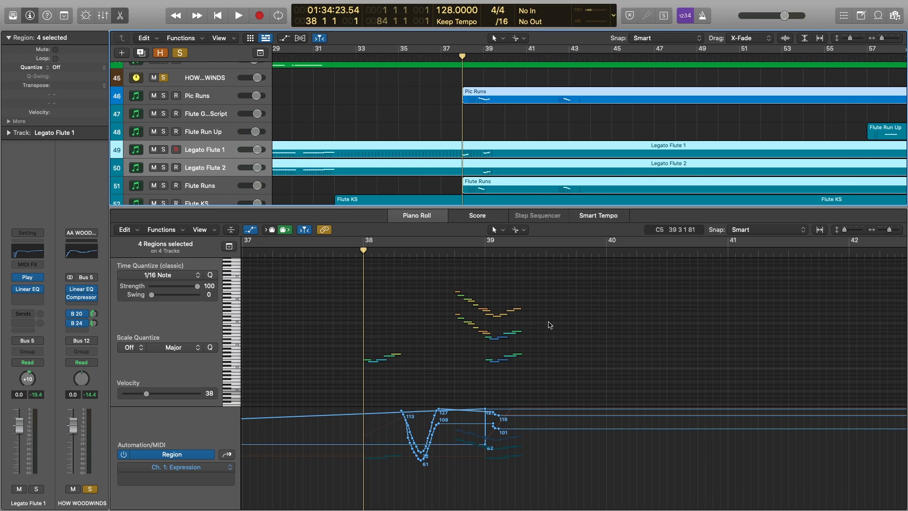
# Play back the layered flute and piccolo runs from bar 38 and stop on beat 3 of bar 43
pyautogui.scroll(2, 525, 314)
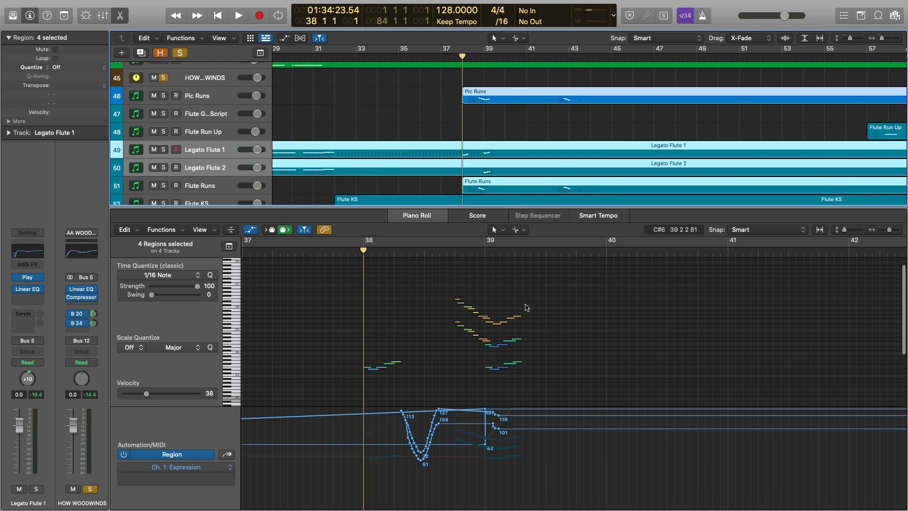
pyautogui.press('space')
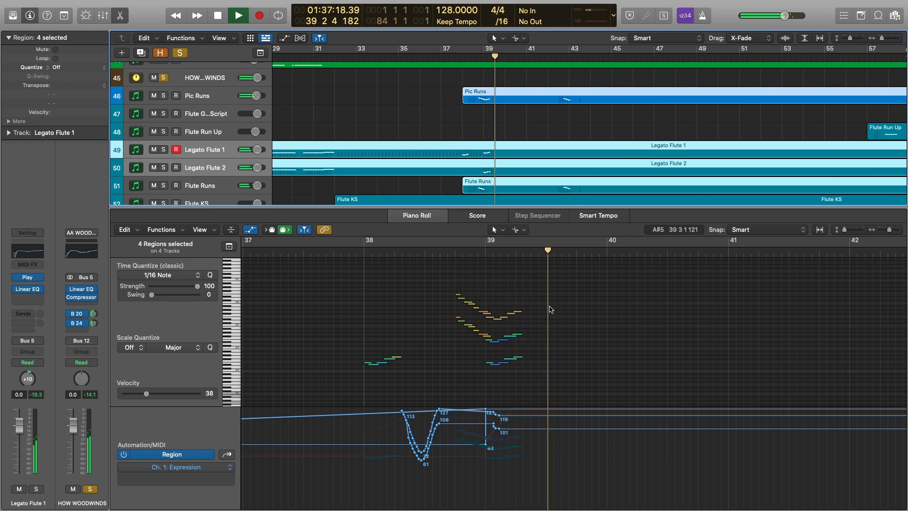
pyautogui.scroll(-3, 557, 137)
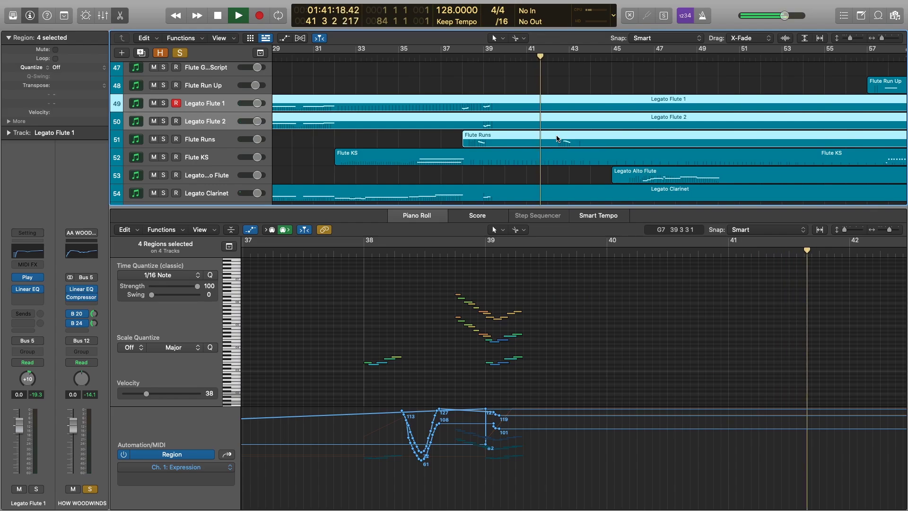
pyautogui.scroll(-2, 557, 138)
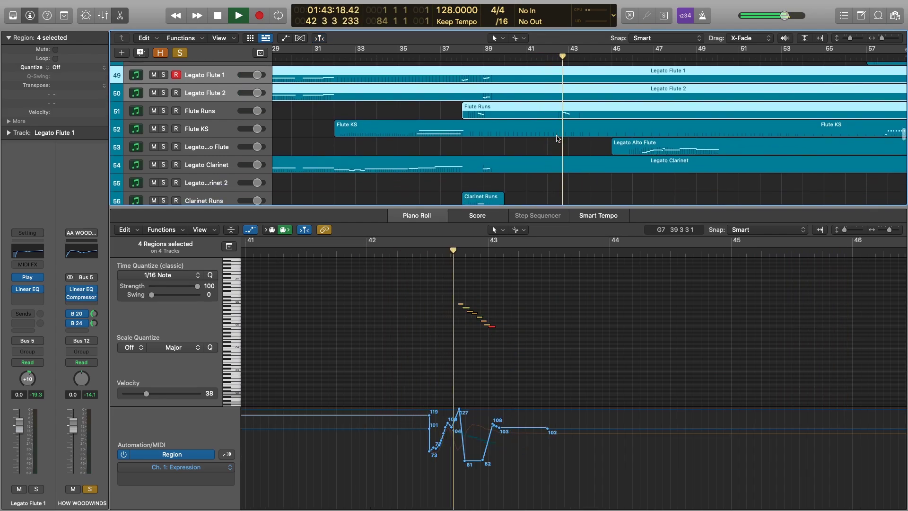
pyautogui.press('space')
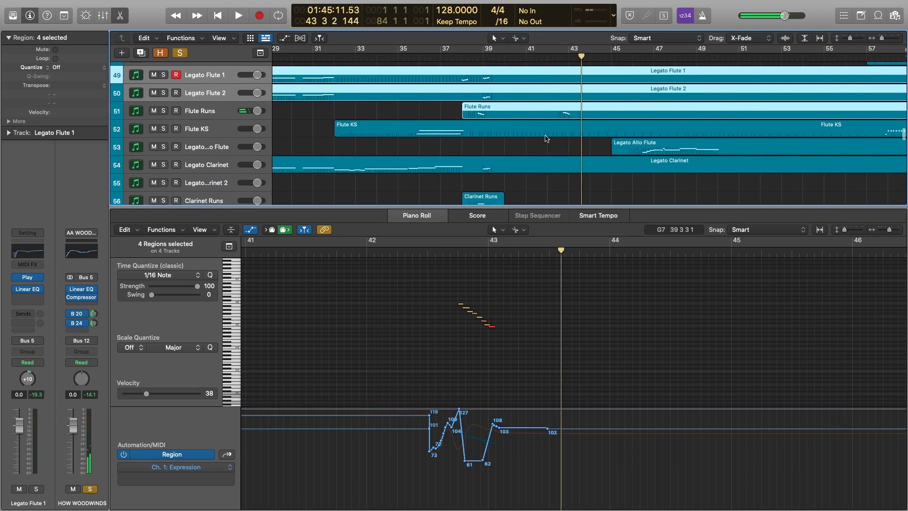
# Display the Legato Clarinet and Clarinet Runs regions together in the Piano Roll around bars 37 to 40
pyautogui.scroll(-2, 539, 160)
pyautogui.click(537, 162)
pyautogui.moveTo(485, 121); pyautogui.dragTo(492, 173)
pyautogui.click(531, 126)
pyautogui.scroll(2, 529, 152)
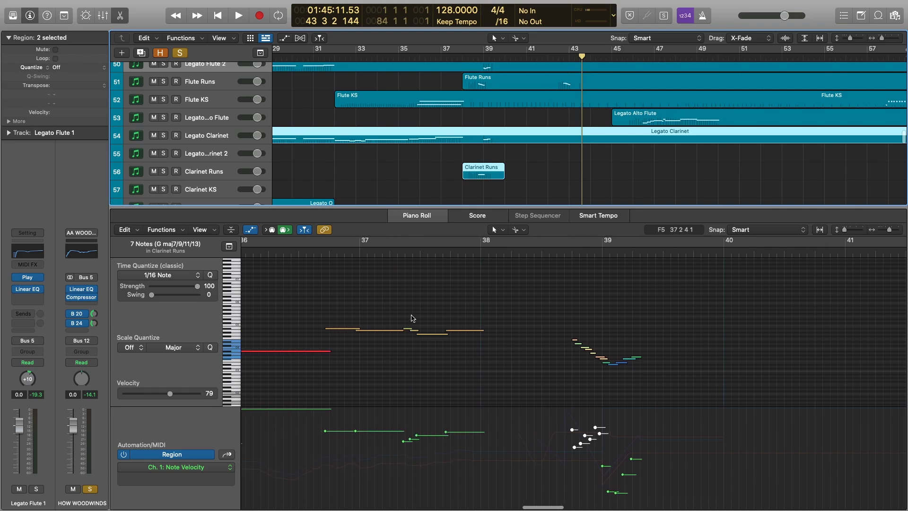
# Play back the clarinet run layers, stop on beat 2 of bar 40, and close the Piano Roll
pyautogui.hotkey('shift', 'space')
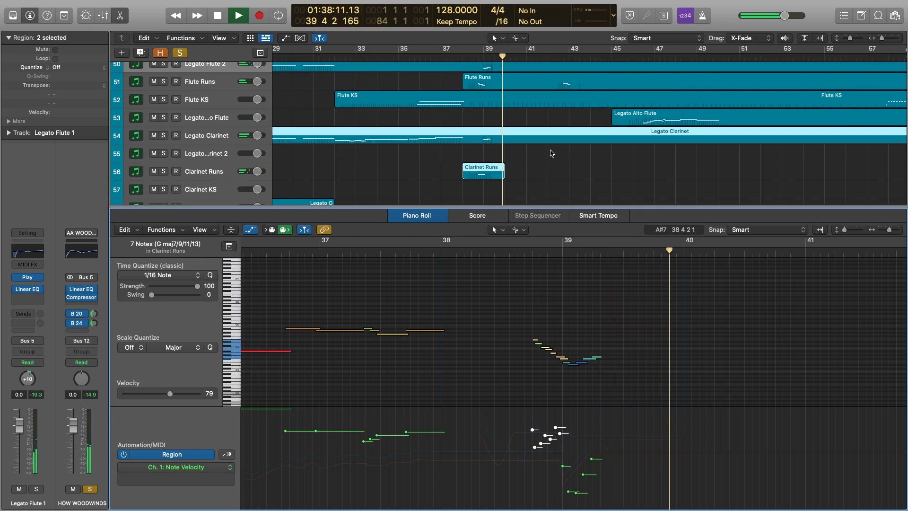
pyautogui.press('space')
pyautogui.scroll(-6, 551, 153)
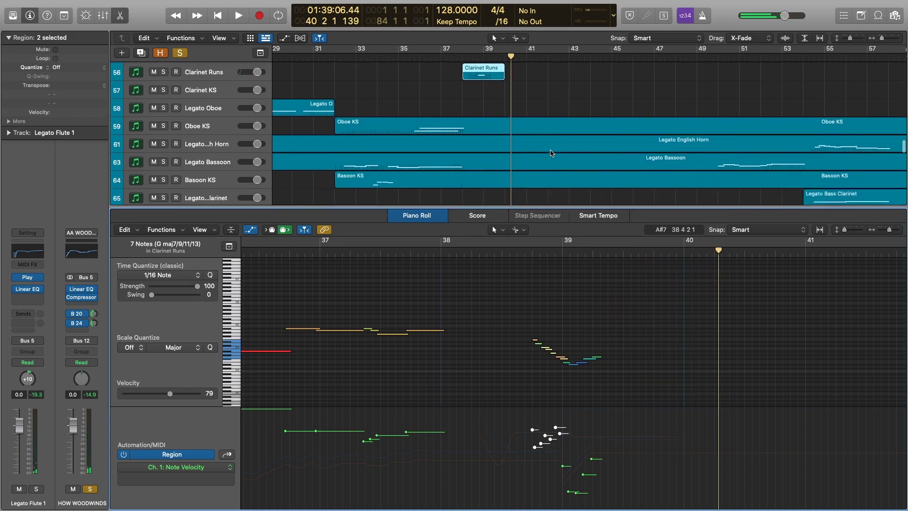
pyautogui.scroll(7, 551, 154)
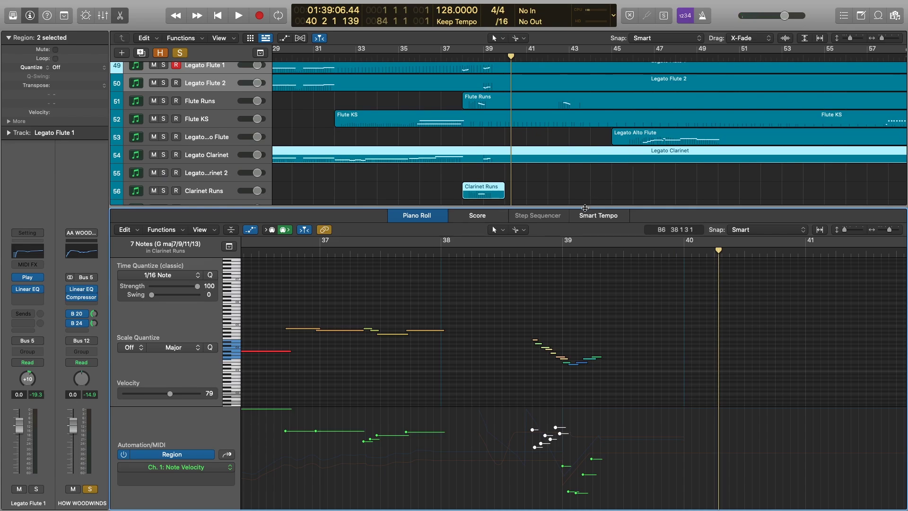
pyautogui.press('p')
pyautogui.click(524, 192)
pyautogui.scroll(-3, 479, 282)
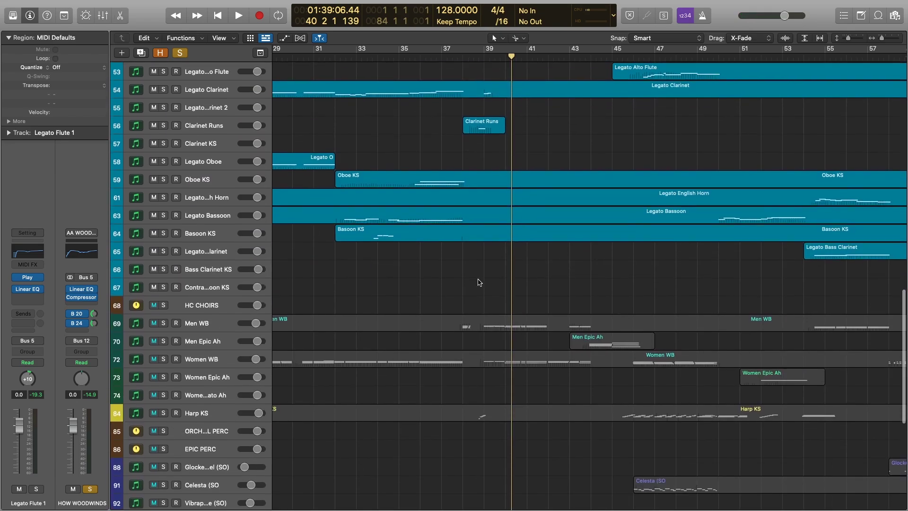
# Open Pic Runs in the Piano Roll with its Modulation curve and place a 127 point near beat 4 of bar 38
pyautogui.scroll(10, 472, 255)
pyautogui.doubleClick(515, 164)
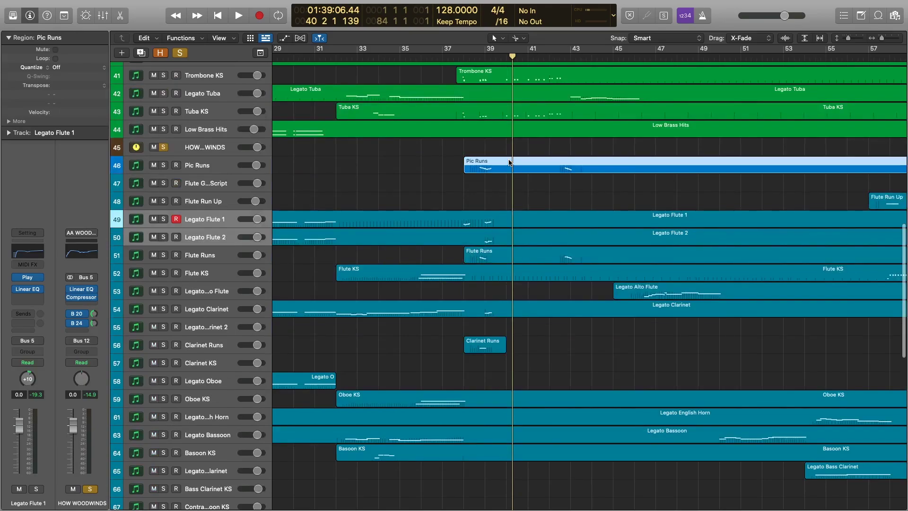
pyautogui.click(227, 455)
pyautogui.click(227, 455)
pyautogui.click(227, 455)
pyautogui.click(227, 454)
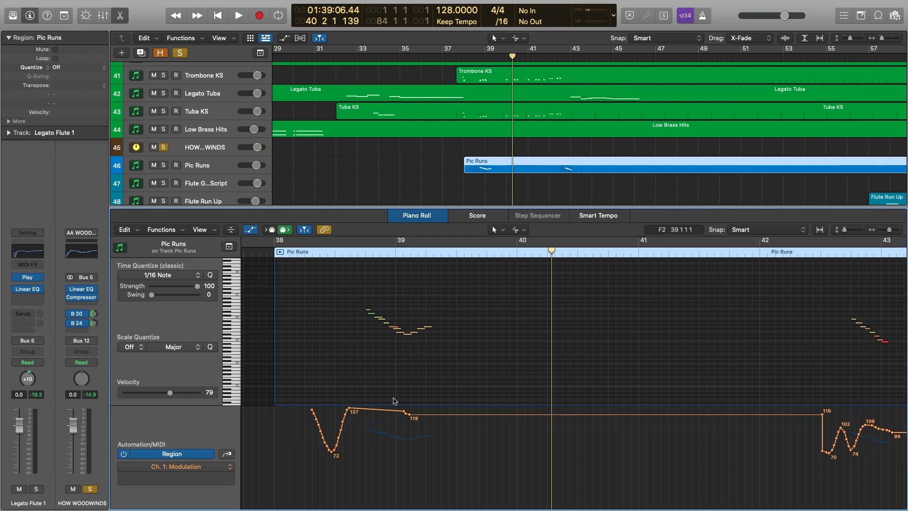
pyautogui.moveTo(348, 410); pyautogui.dragTo(363, 407)
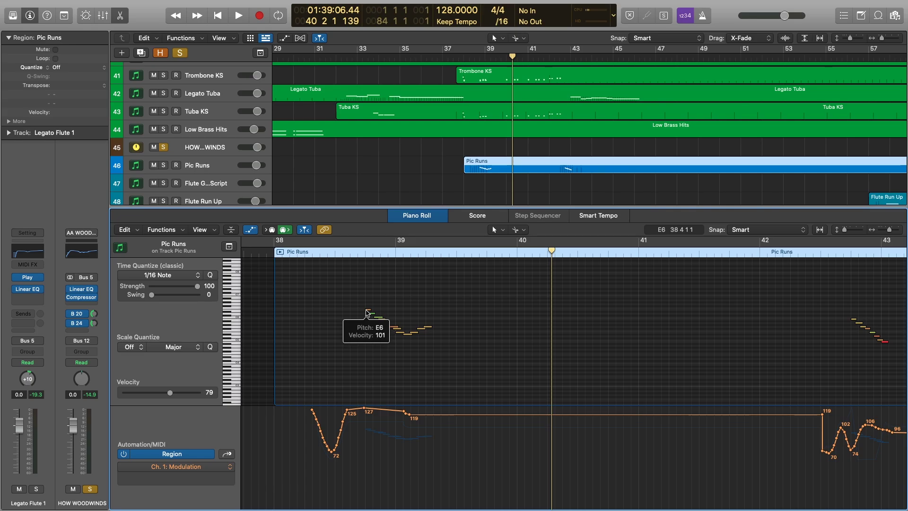
# Show the Modulation curve of the Legato Flute 1 region and move the first 124 point in bar 38 slightly earlier
pyautogui.press('Down')
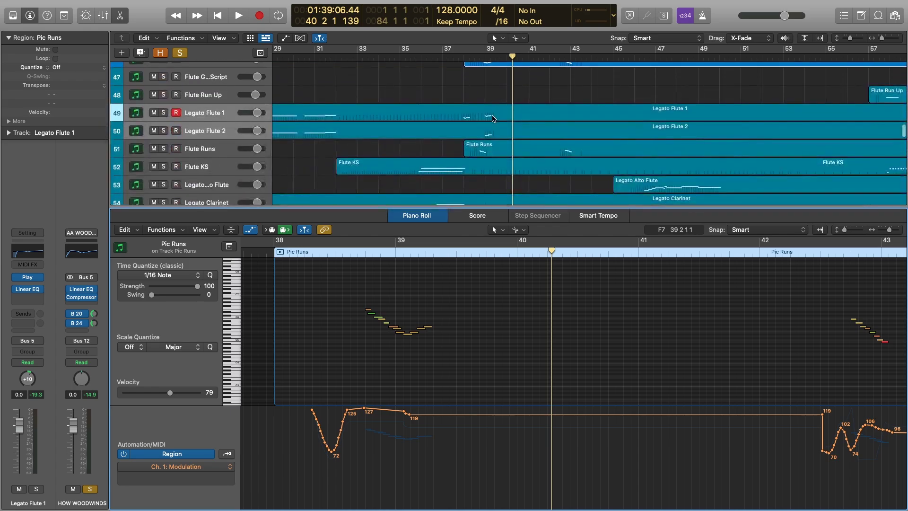
pyautogui.hscroll(-1, 387, 372)
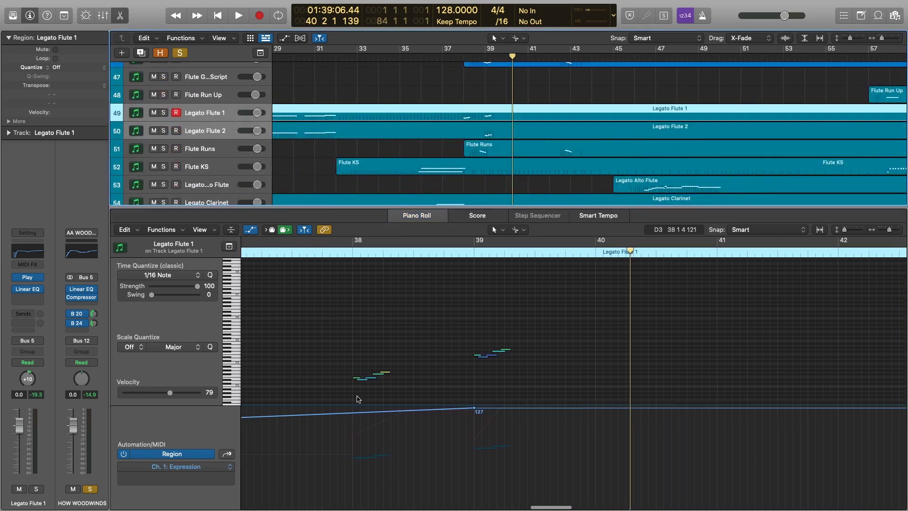
pyautogui.click(227, 454)
pyautogui.click(227, 453)
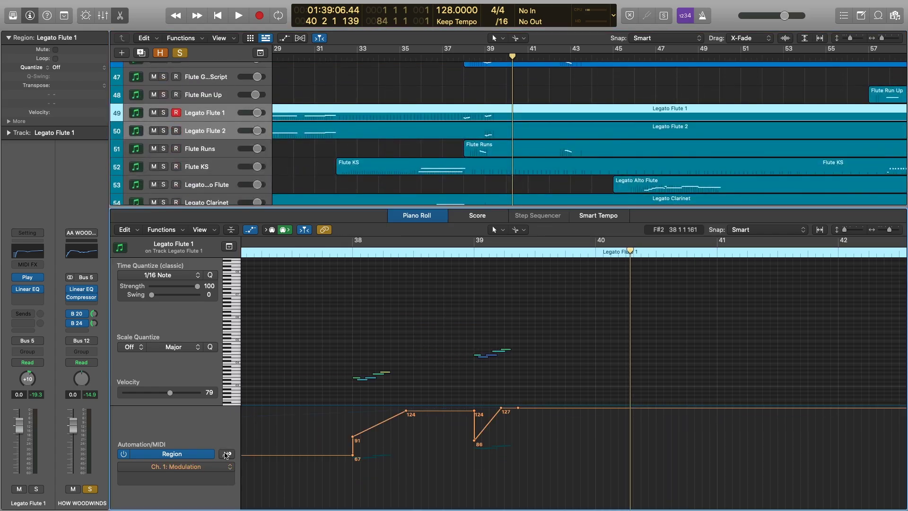
pyautogui.hscroll(-3, 433, 300)
pyautogui.scroll(-1, 433, 300)
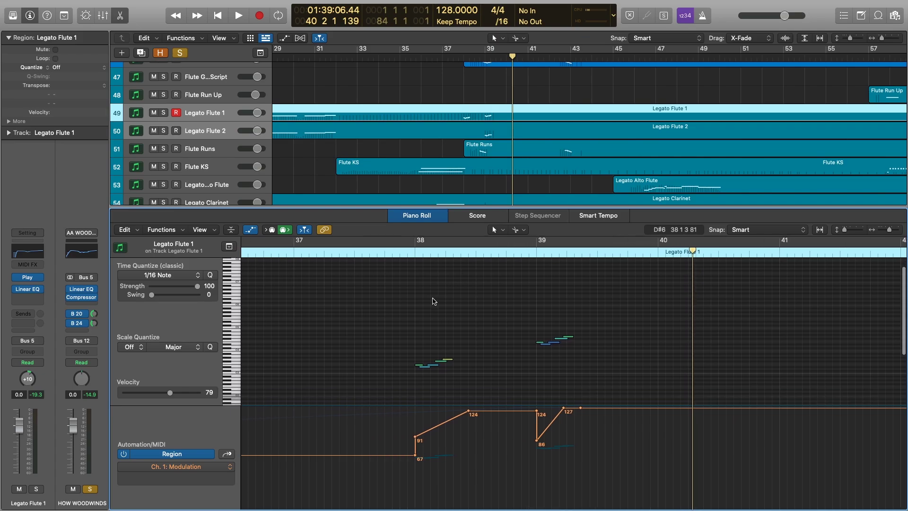
pyautogui.moveTo(470, 413); pyautogui.dragTo(463, 413)
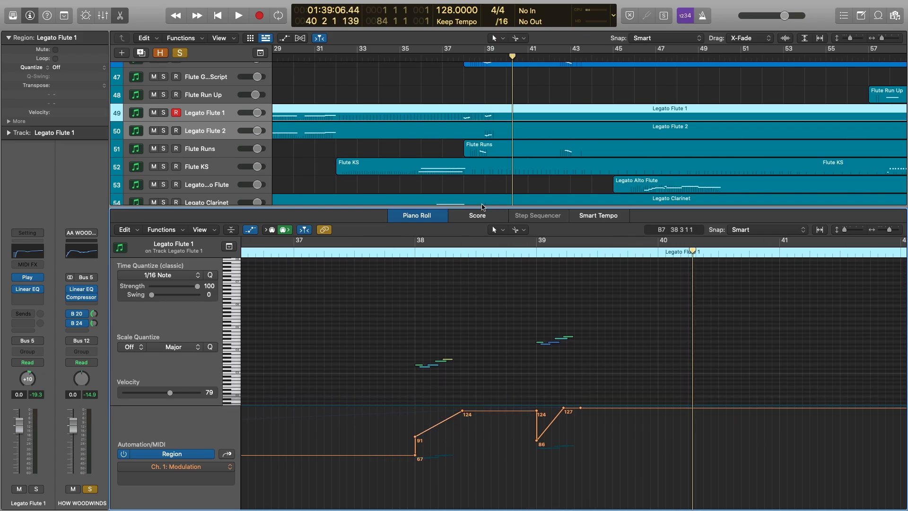
# Place the playhead on bar 38 with the Piano Roll closed and solo the HC CHOIRS track
pyautogui.press('e')
pyautogui.click(556, 255)
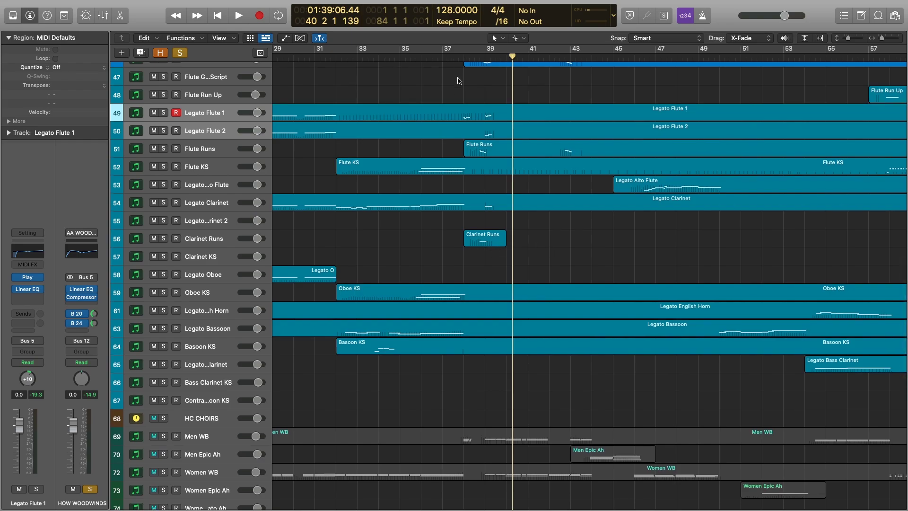
pyautogui.scroll(-2, 458, 80)
pyautogui.click(464, 57)
pyautogui.scroll(-5, 419, 172)
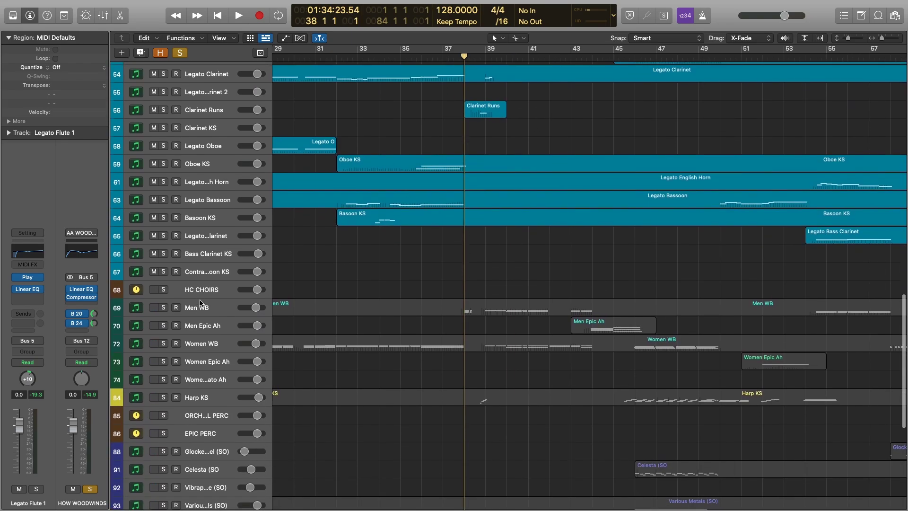
pyautogui.click(197, 287)
pyautogui.click(163, 289)
# Display the Men WB and Women WB regions together in the Piano Roll
pyautogui.scroll(-2, 435, 274)
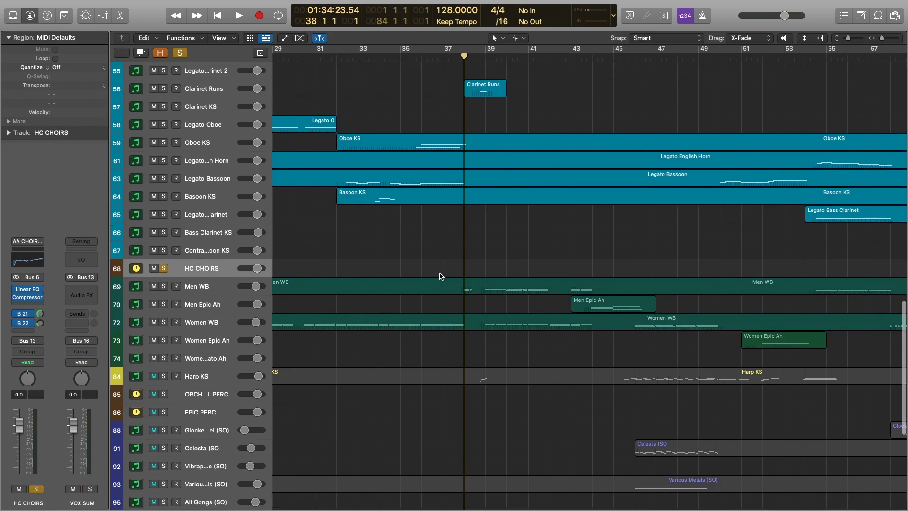
pyautogui.moveTo(504, 266); pyautogui.dragTo(521, 343)
pyautogui.doubleClick(517, 278)
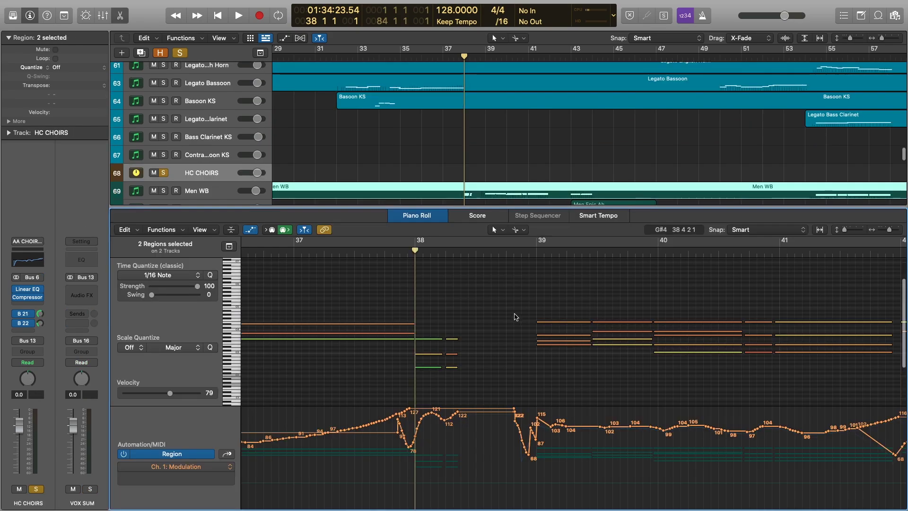
# Play back the choirs from bar 38, adding Men Epic Ah to the displayed regions, and stop on beat 4 of bar 45
pyautogui.press('space')
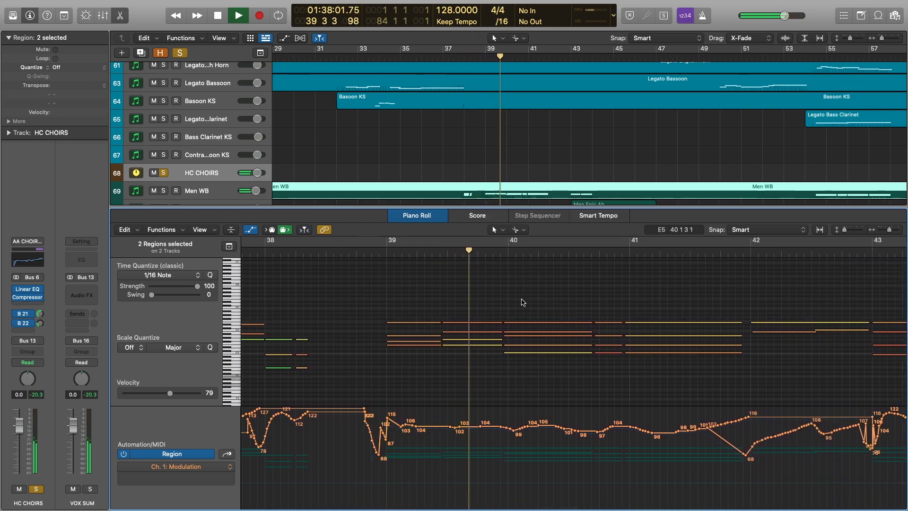
pyautogui.scroll(-5, 550, 138)
pyautogui.scroll(-1, 551, 139)
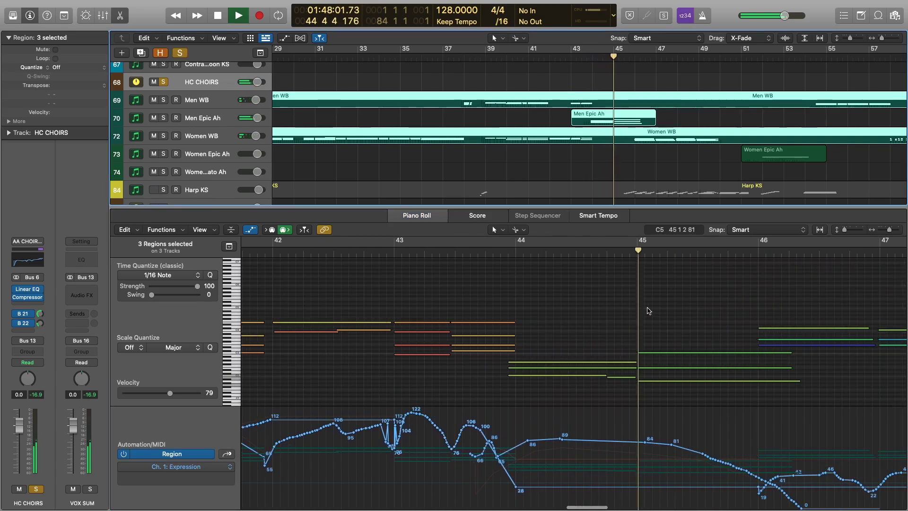
pyautogui.press('space')
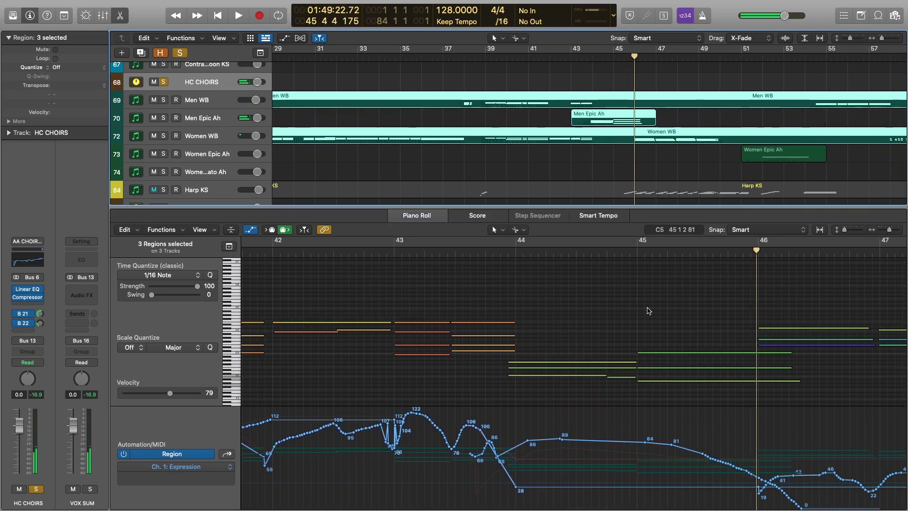
# Solo Harp KS, the orchestral percussion and EPIC PERC, and display the Harp KS region in the Piano Roll
pyautogui.scroll(-3, 507, 107)
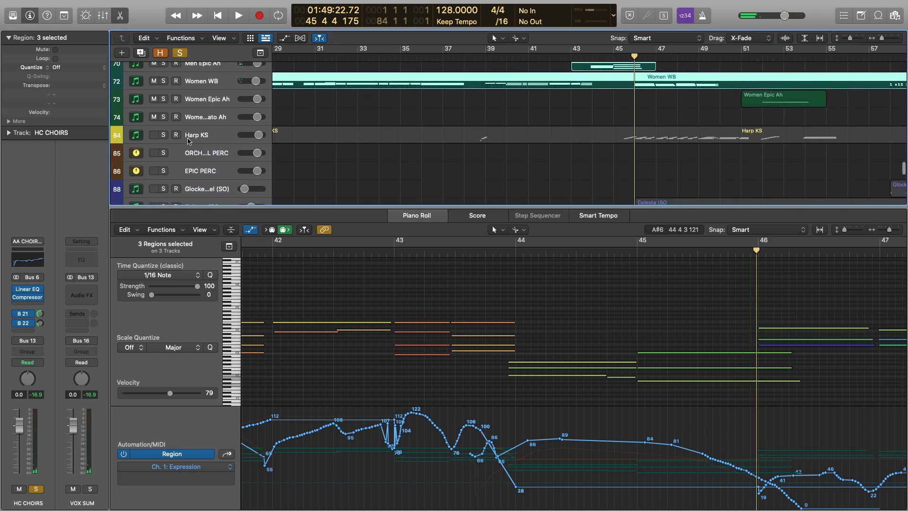
pyautogui.click(163, 135)
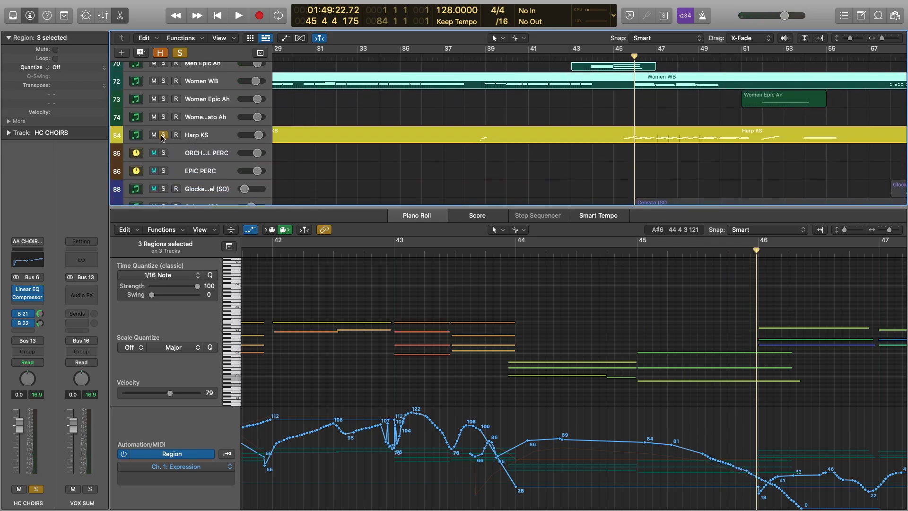
pyautogui.click(462, 143)
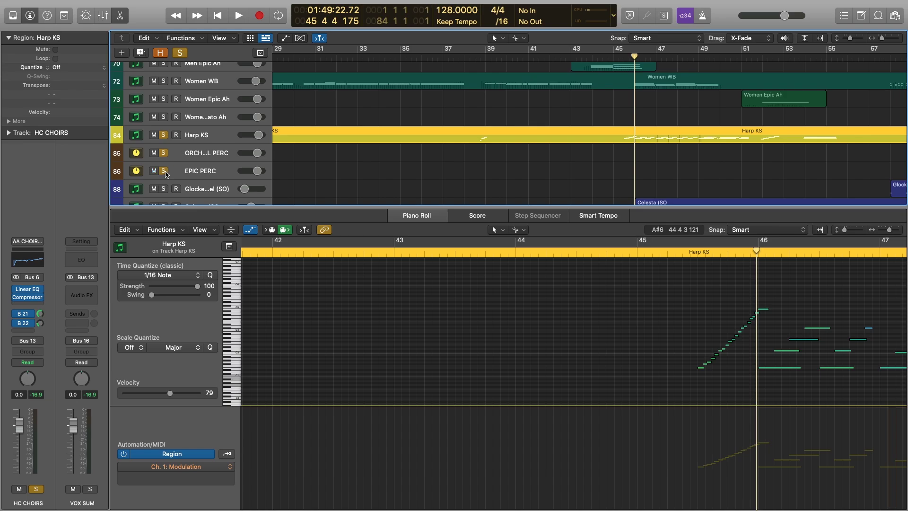
pyautogui.scroll(-3, 524, 144)
pyautogui.scroll(2, 501, 140)
# Play back the harp glissando into bar 39 from beat 4 of bar 38, and stop on beat 2 of bar 39
pyautogui.click(485, 58)
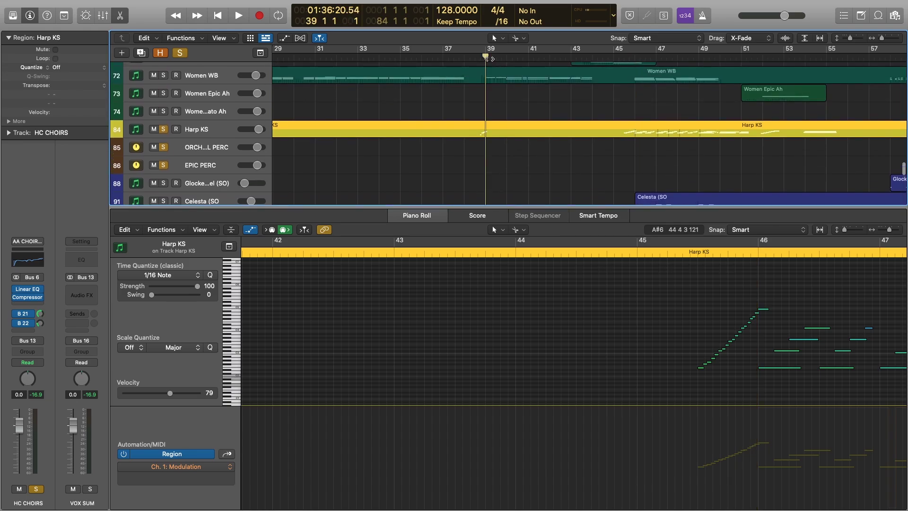
pyautogui.scroll(-6, 585, 306)
pyautogui.scroll(6, 585, 305)
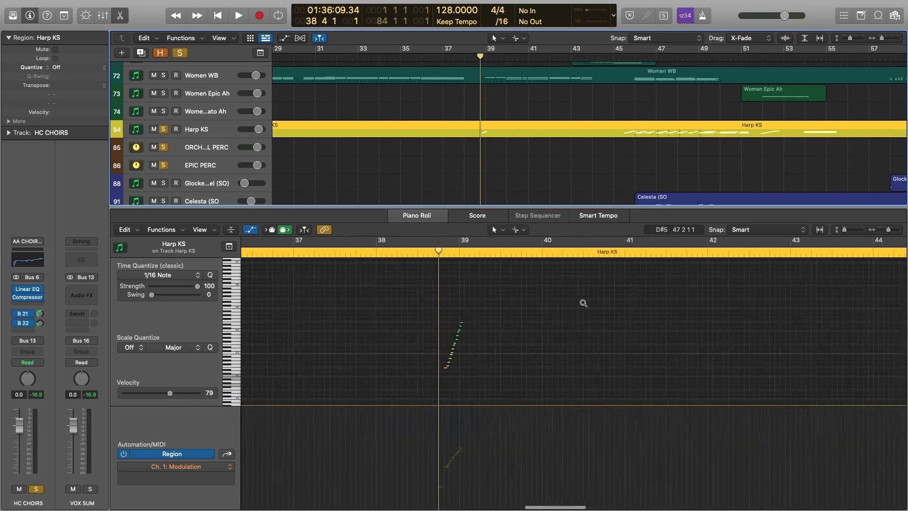
pyautogui.press('space')
pyautogui.press('space')
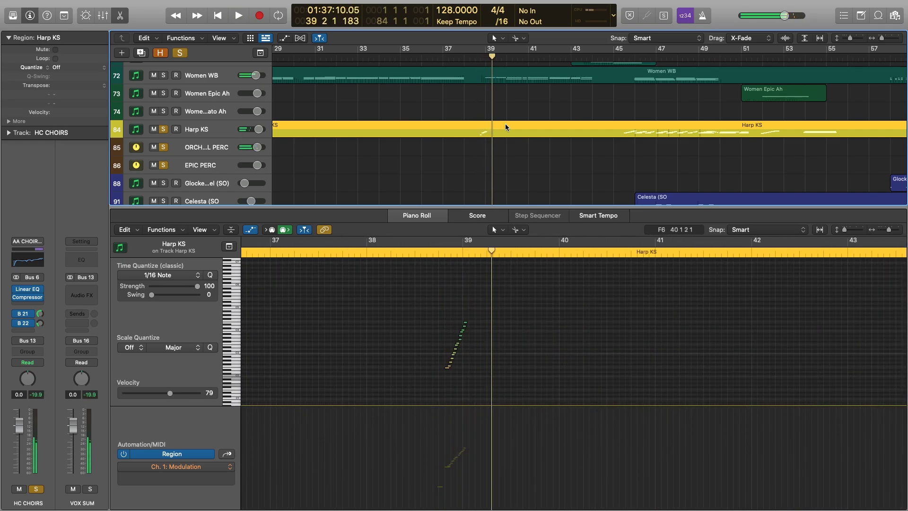
# Display the Snare, Timpani KS, Bass Drum, Cymbal Swells and Dynasty O Daiko Filtered regions together in the Piano Roll
pyautogui.hscroll(-3, 501, 156)
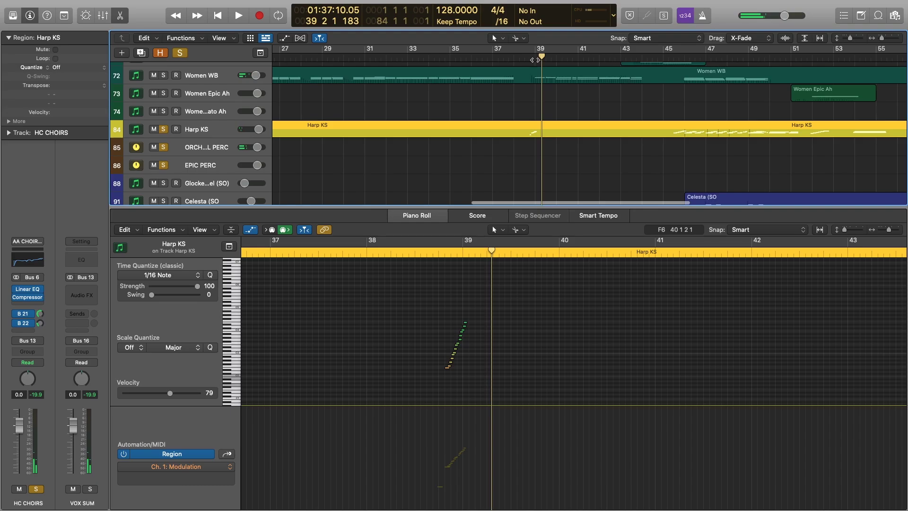
pyautogui.scroll(-8, 492, 124)
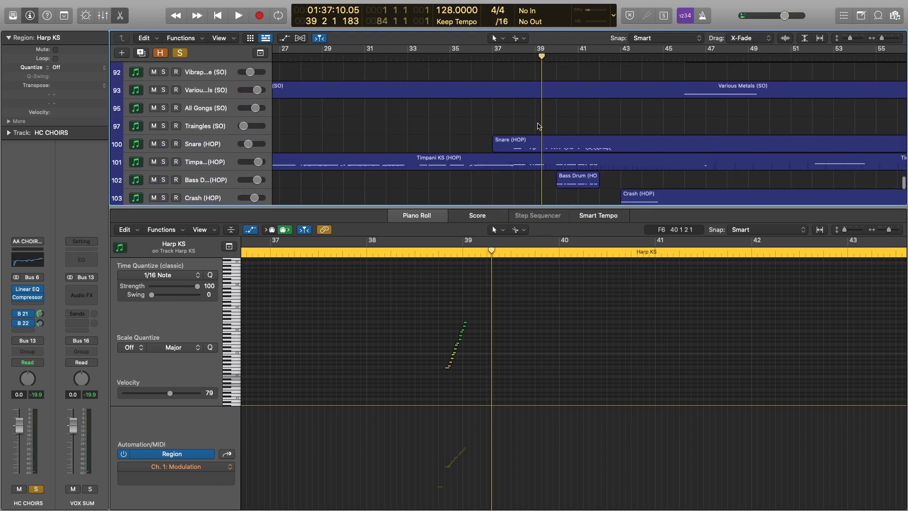
pyautogui.moveTo(489, 124); pyautogui.dragTo(578, 179)
pyautogui.scroll(-6, 517, 132)
pyautogui.scroll(3, 519, 131)
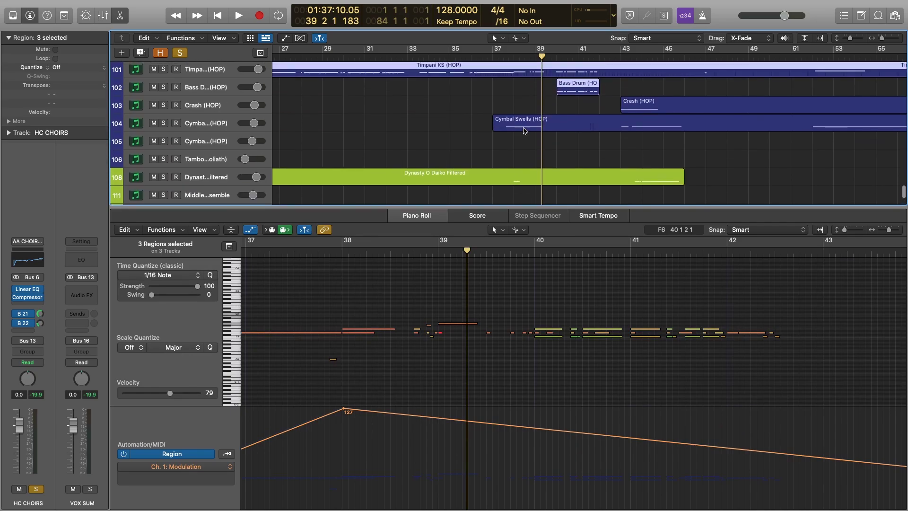
pyautogui.keyDown('shift'); pyautogui.click(523, 132); pyautogui.keyUp('shift')
pyautogui.keyDown('shift'); pyautogui.click(519, 174); pyautogui.keyUp('shift')
pyautogui.scroll(5, 513, 161)
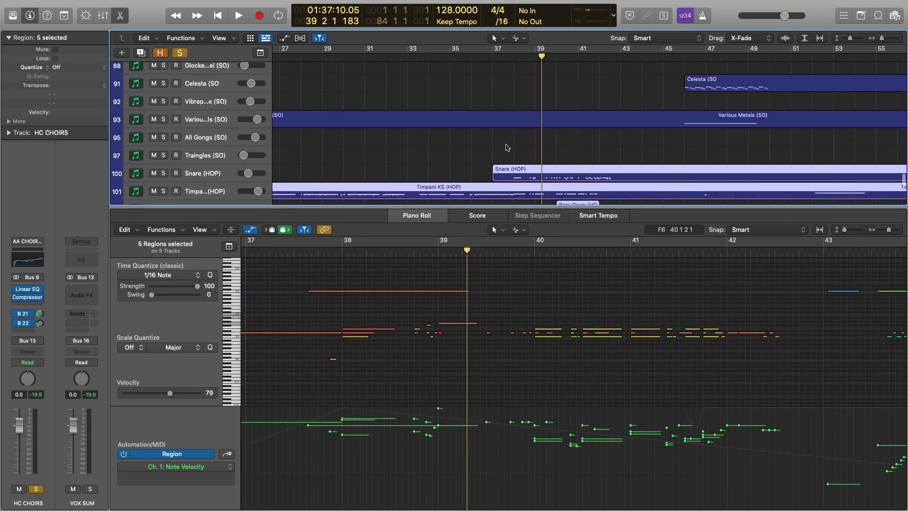
# Play back the percussion from beat 3 of bar 37 and stop on beat 4 of bar 45
pyautogui.scroll(15, 507, 147)
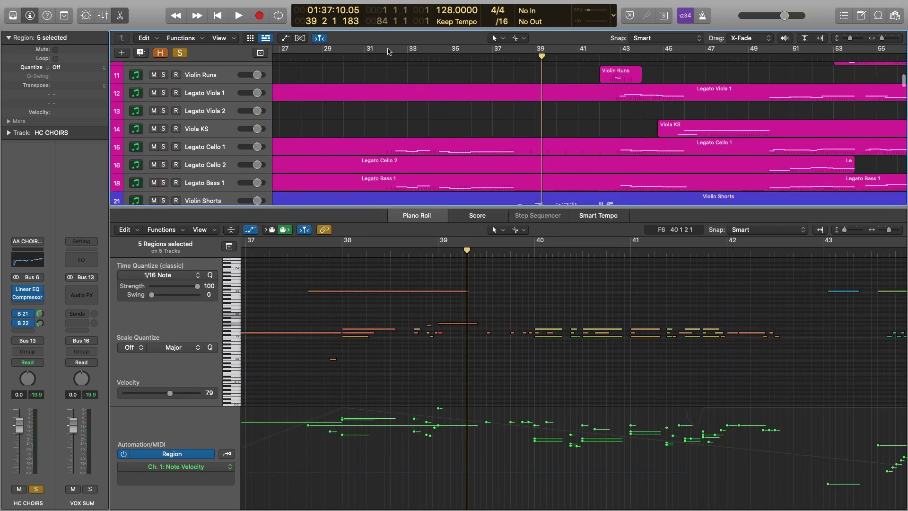
pyautogui.scroll(4, 473, 109)
pyautogui.scroll(-10, 483, 112)
pyautogui.scroll(5, 483, 112)
pyautogui.moveTo(514, 60)
pyautogui.mouseDown()
pyautogui.moveTo(491, 57)
pyautogui.moveTo(502, 56)
pyautogui.mouseUp()
pyautogui.scroll(-20, 522, 149)
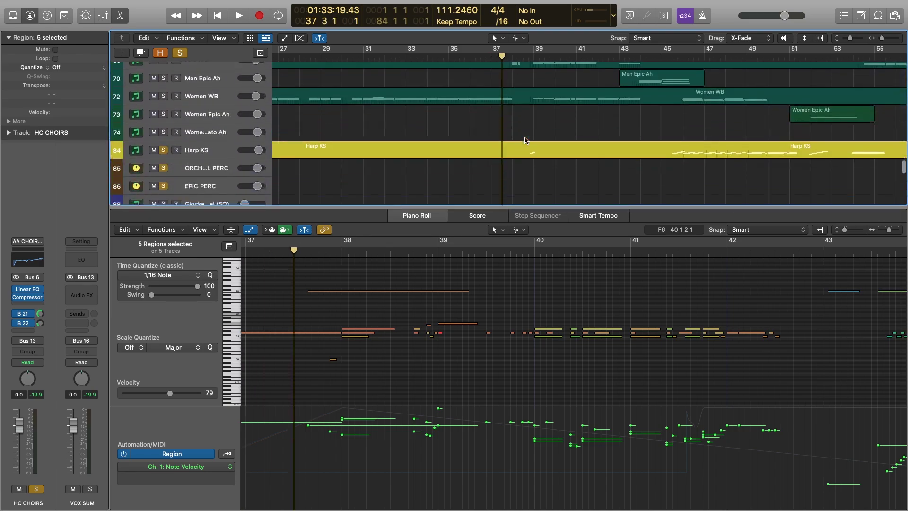
pyautogui.scroll(5, 526, 140)
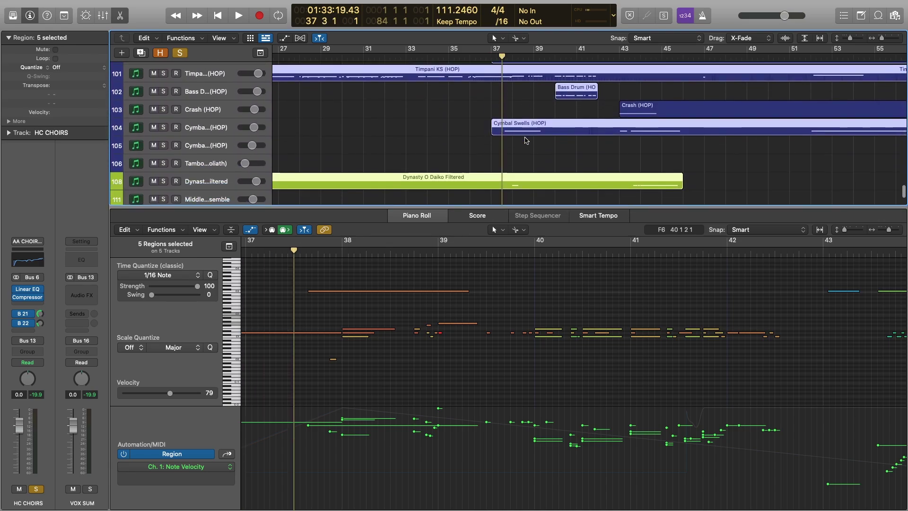
pyautogui.press('space')
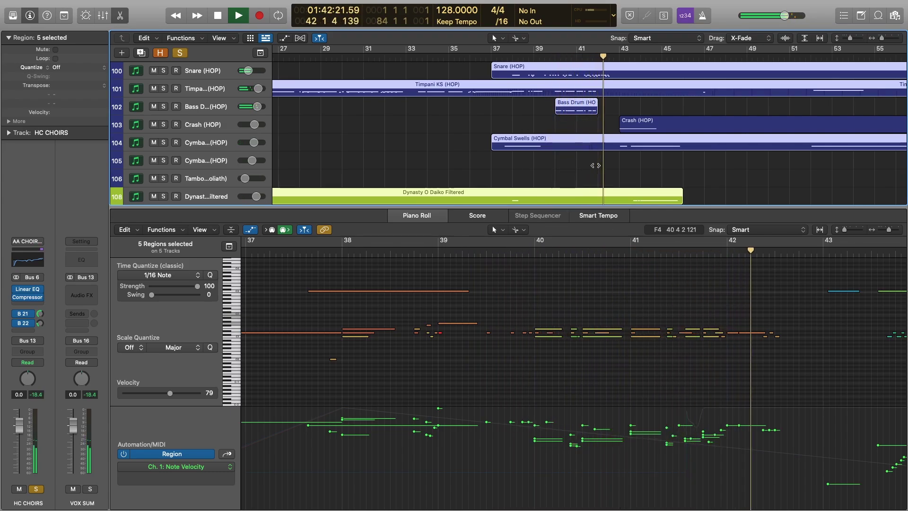
pyautogui.hscroll(3, 687, 279)
pyautogui.hscroll(5, 687, 279)
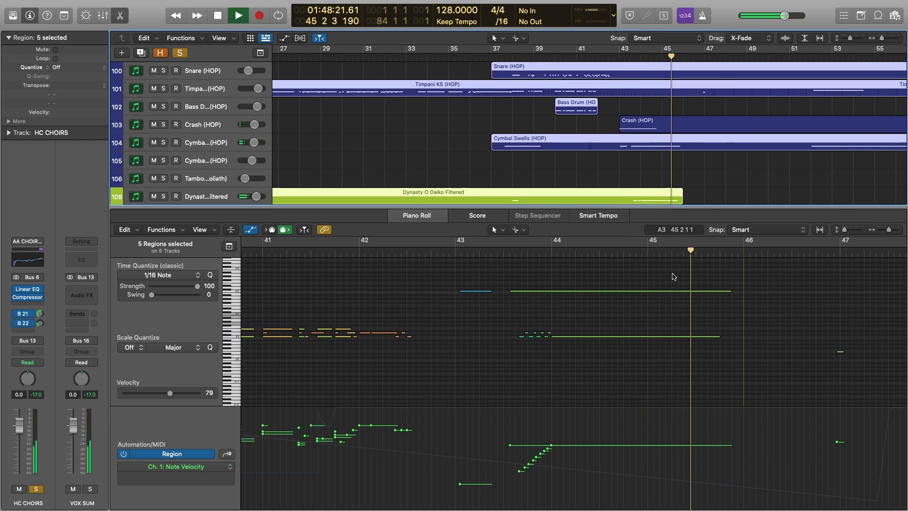
pyautogui.press('space')
# Display only the Snare region in the Piano Roll and place the playhead at bar 38
pyautogui.scroll(2, 589, 100)
pyautogui.click(522, 106)
pyautogui.hscroll(-5, 476, 314)
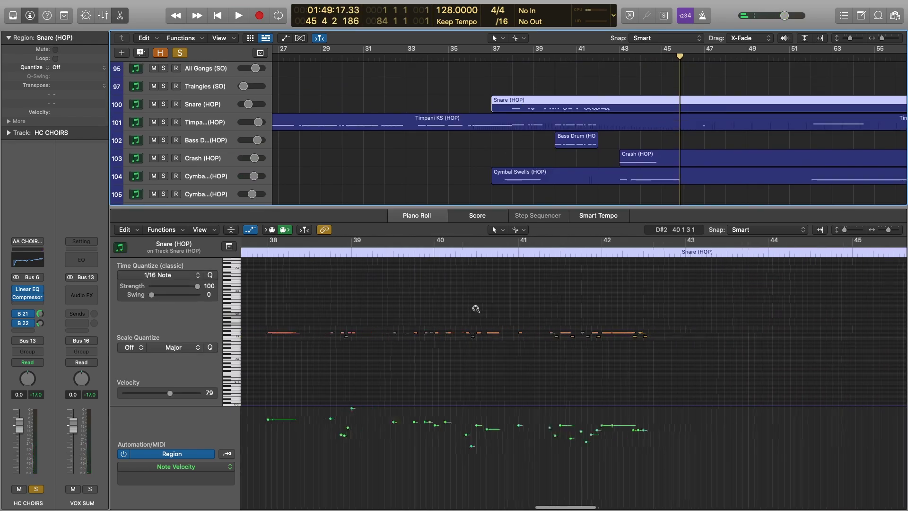
pyautogui.click(385, 253)
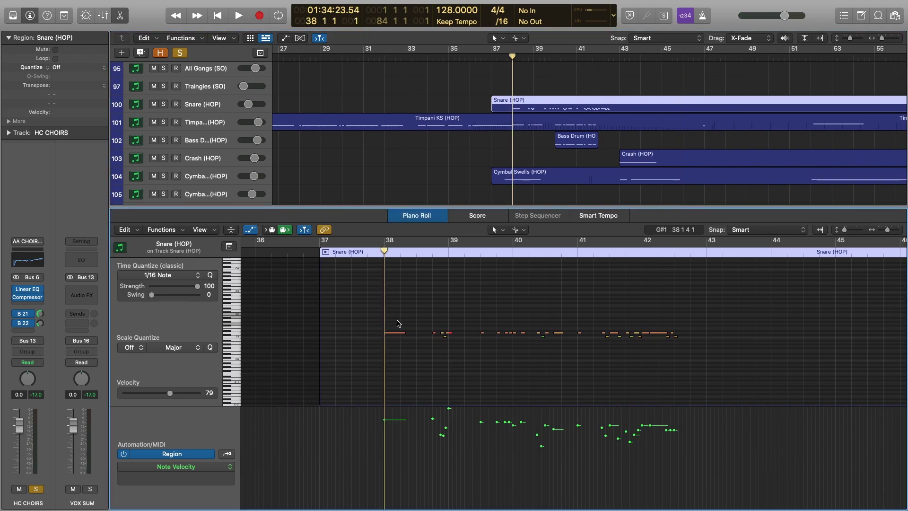
# Display the Timpani KS region in the Piano Roll and play back from bar 38, stopping on beat 4 of bar 40
pyautogui.click(545, 126)
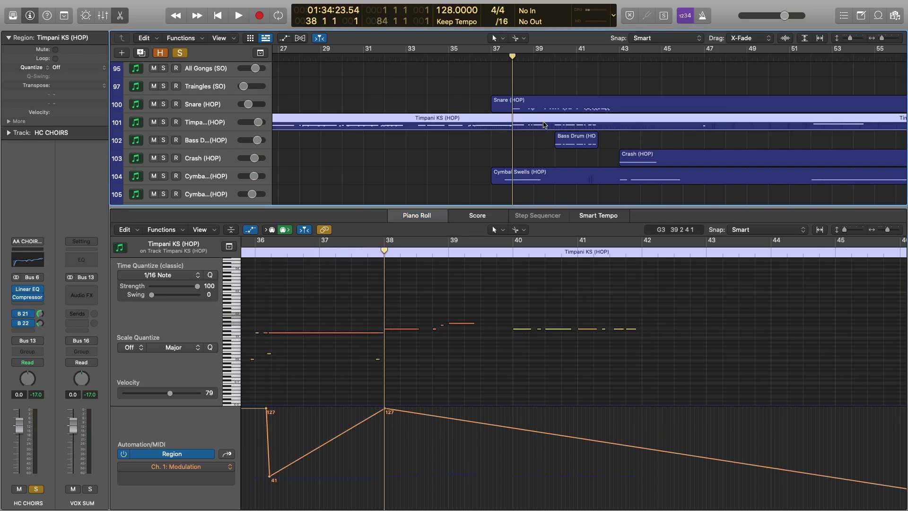
pyautogui.hscroll(-2, 430, 309)
pyautogui.hscroll(-1, 435, 308)
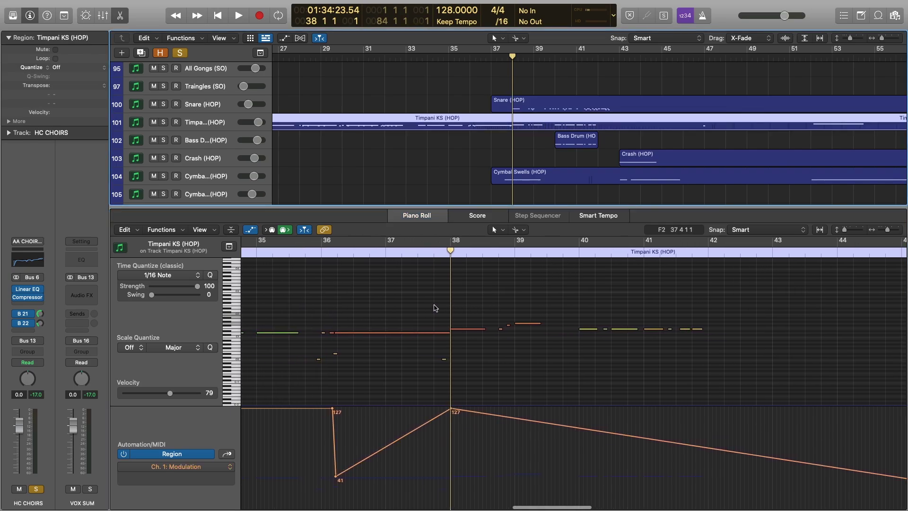
pyautogui.press('space')
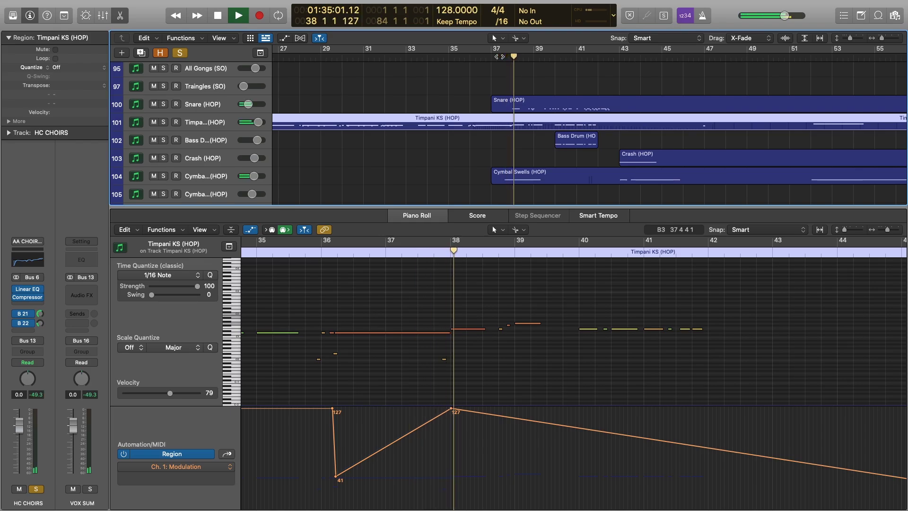
pyautogui.scroll(-1, 595, 326)
pyautogui.scroll(-1, 595, 326)
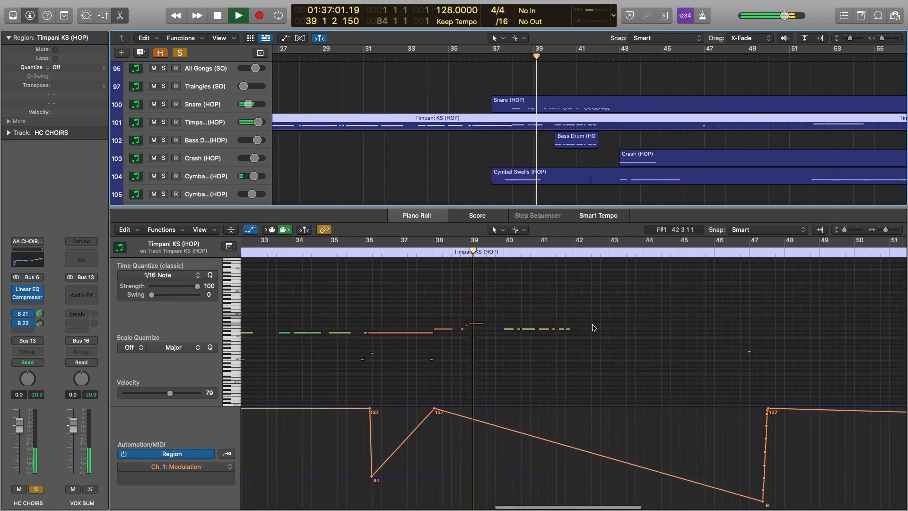
pyautogui.scroll(-1, 591, 326)
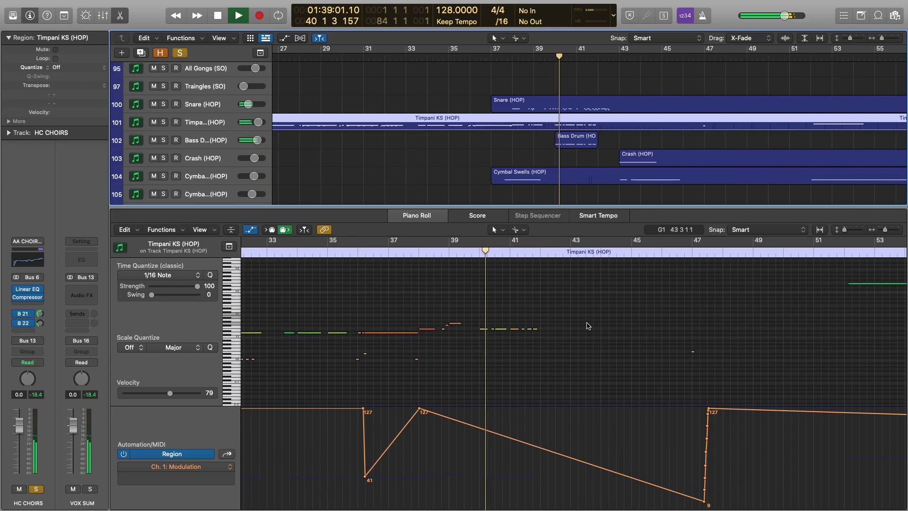
pyautogui.press('space')
# Display the Bass Drum region together with the Timpani KS region in the Piano Roll to compare their rhythms
pyautogui.scroll(-1, 571, 93)
pyautogui.scroll(-1, 572, 104)
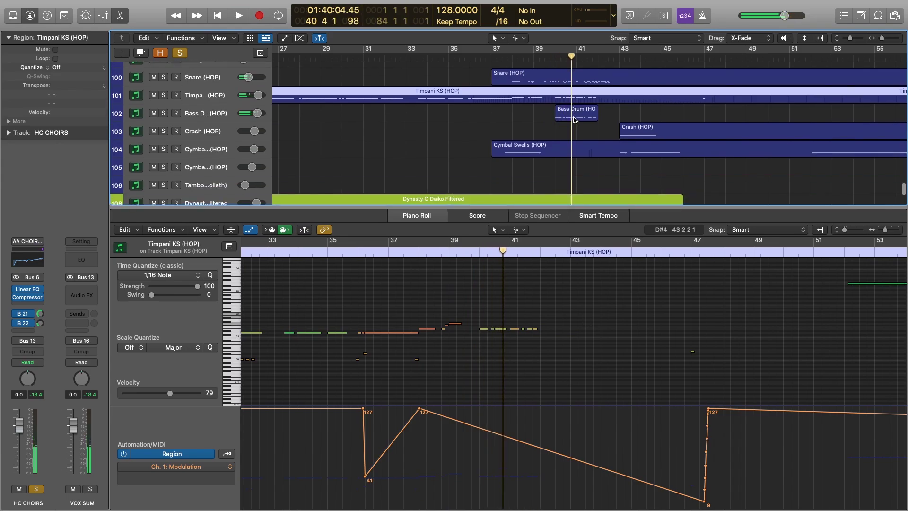
pyautogui.keyDown('shift'); pyautogui.click(574, 118); pyautogui.keyUp('shift')
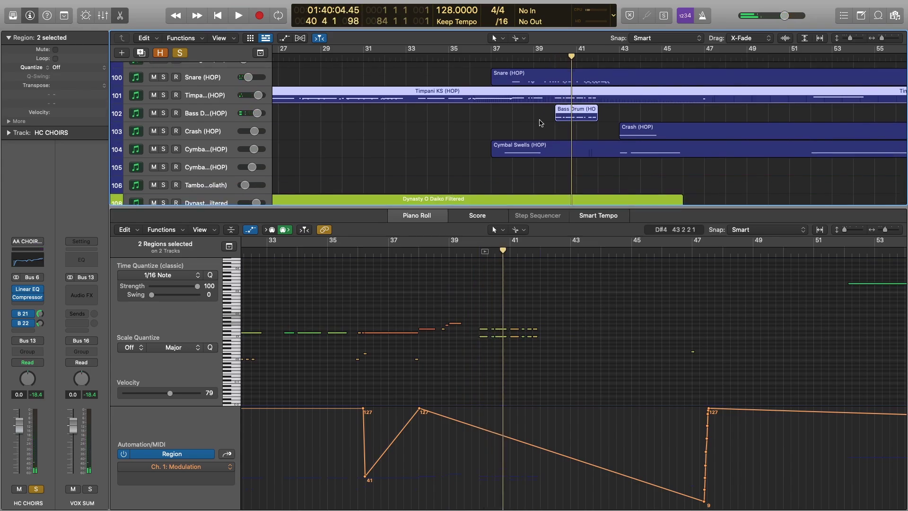
pyautogui.click(581, 113)
pyautogui.keyDown('shift'); pyautogui.click(575, 98); pyautogui.keyUp('shift')
pyautogui.scroll(-2, 562, 137)
# Display only the Cymbal Swells region in the Piano Roll
pyautogui.click(562, 138)
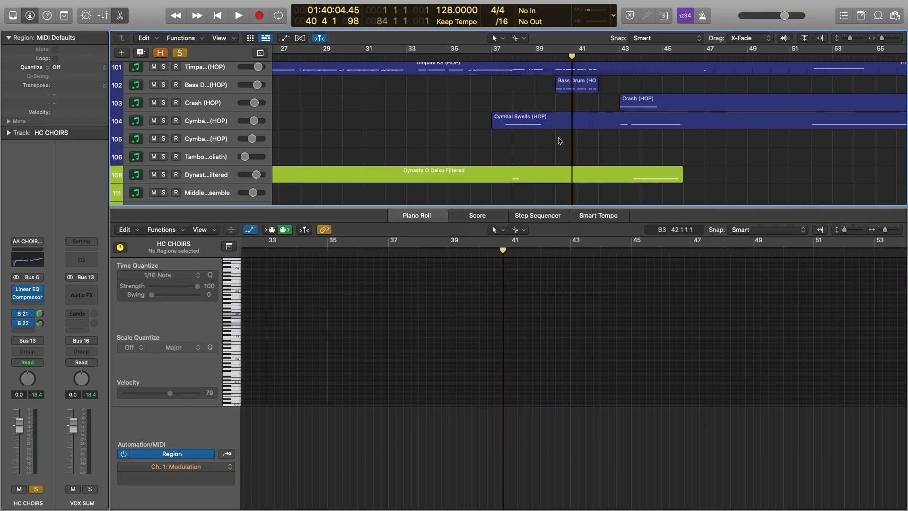
pyautogui.click(548, 121)
pyautogui.hscroll(-2, 529, 165)
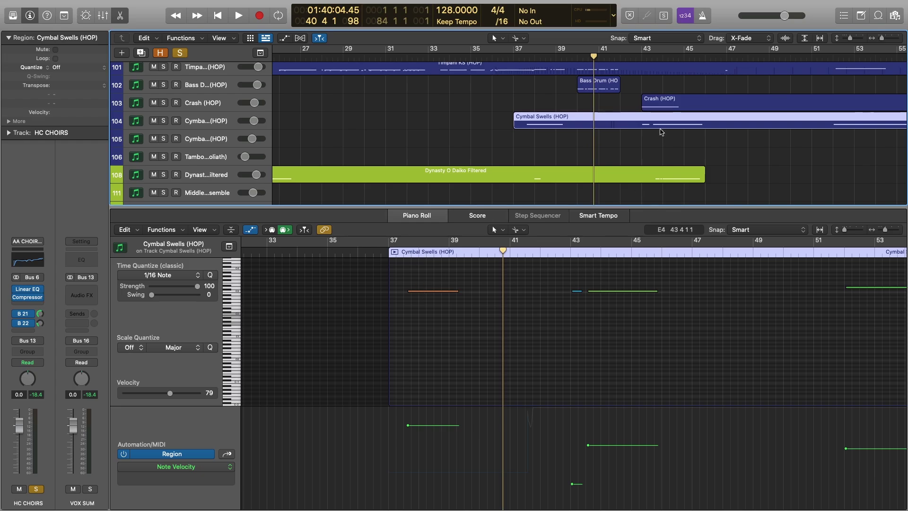
# Display the Dynasty O Daiko Filtered region and play it back from beat 3 of bar 43, stopping at bar 46
pyautogui.click(660, 181)
pyautogui.click(586, 251)
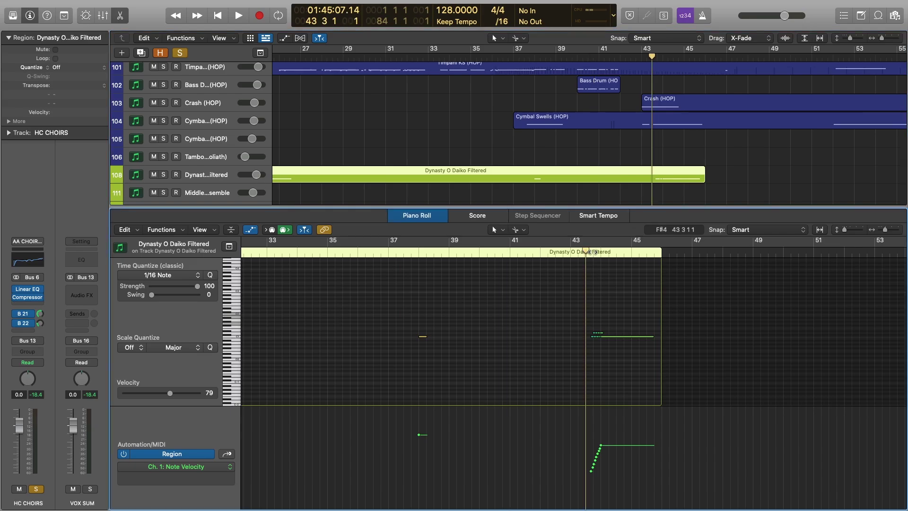
pyautogui.press('super+Right')
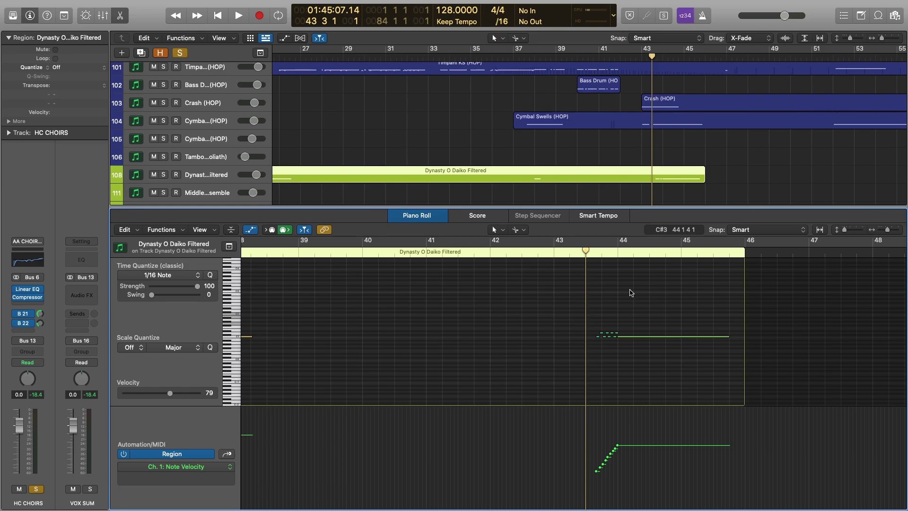
pyautogui.press('space')
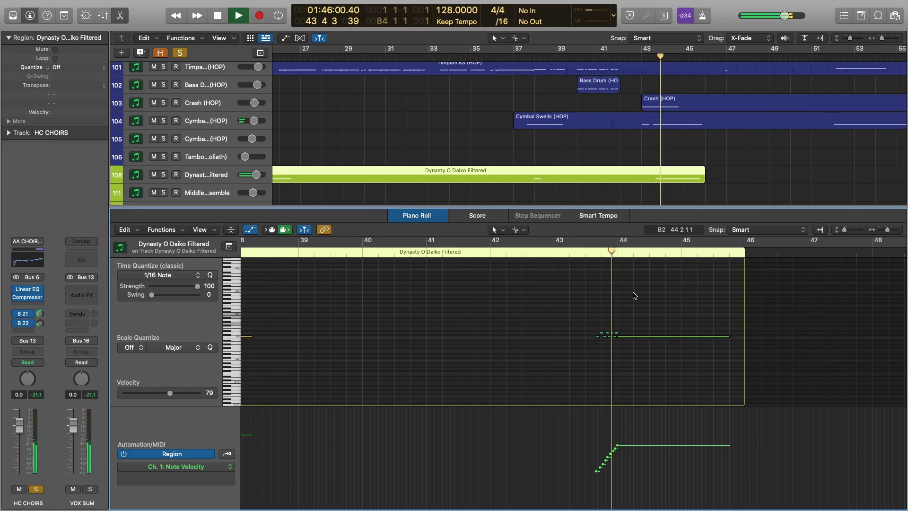
pyautogui.press('space')
# Deselect all regions, close the Piano Roll, and turn off solo on all tracks
pyautogui.click(647, 151)
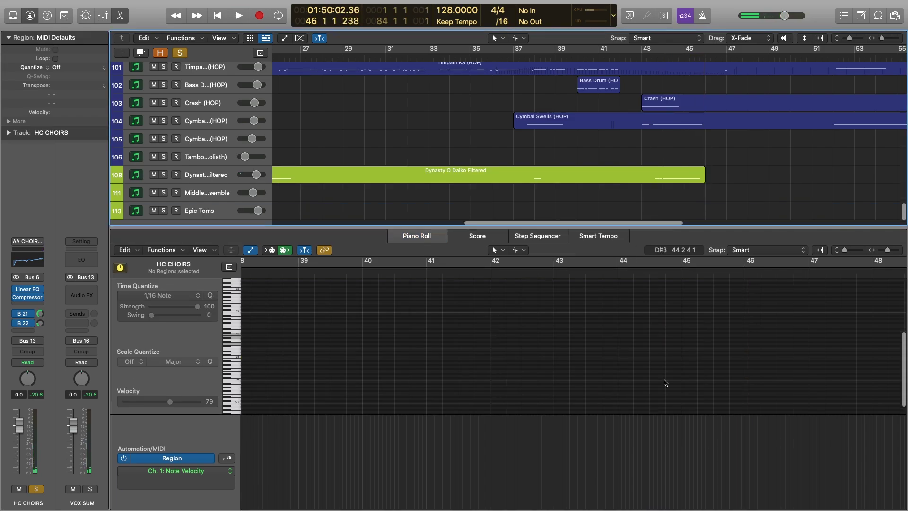
pyautogui.press('e')
pyautogui.press('super+Left')
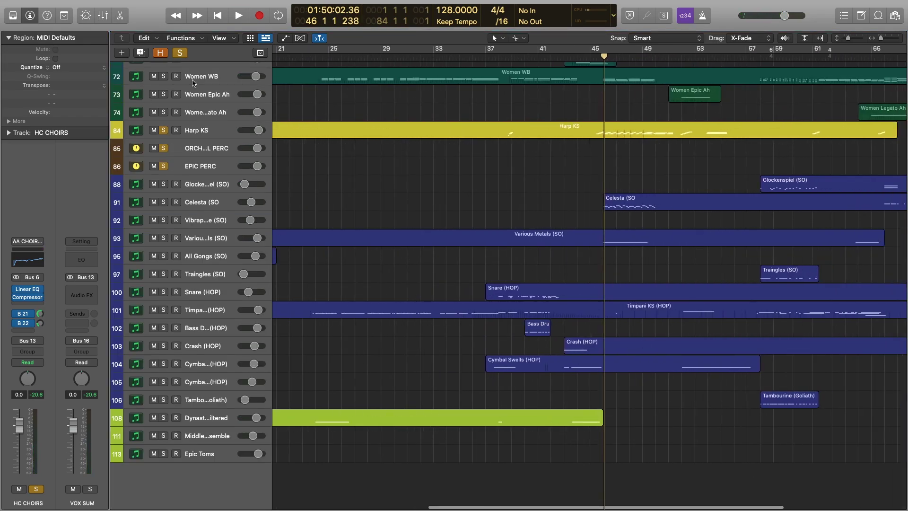
pyautogui.click(180, 53)
# Play back the full arrangement from beat 4 of bar 42 and stop on beat 3 of bar 53
pyautogui.press('super+Up')
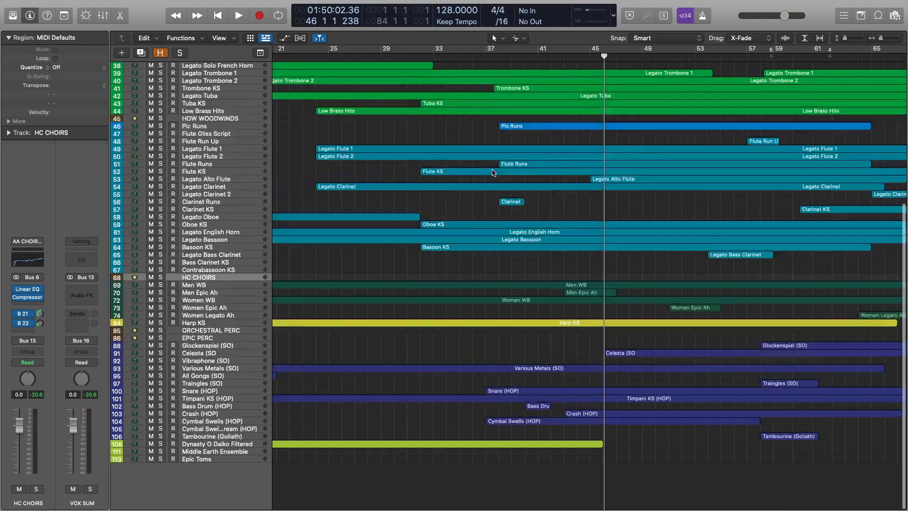
pyautogui.scroll(5, 519, 174)
pyautogui.press('super+Down')
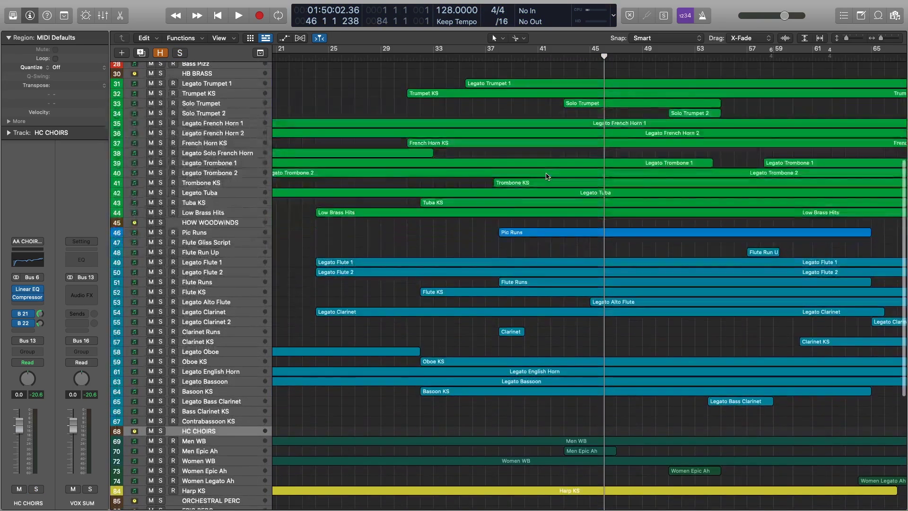
pyautogui.scroll(10, 547, 177)
pyautogui.press('super+Down')
pyautogui.press('super+Right')
pyautogui.press('super+Left')
pyautogui.moveTo(475, 60); pyautogui.dragTo(444, 60)
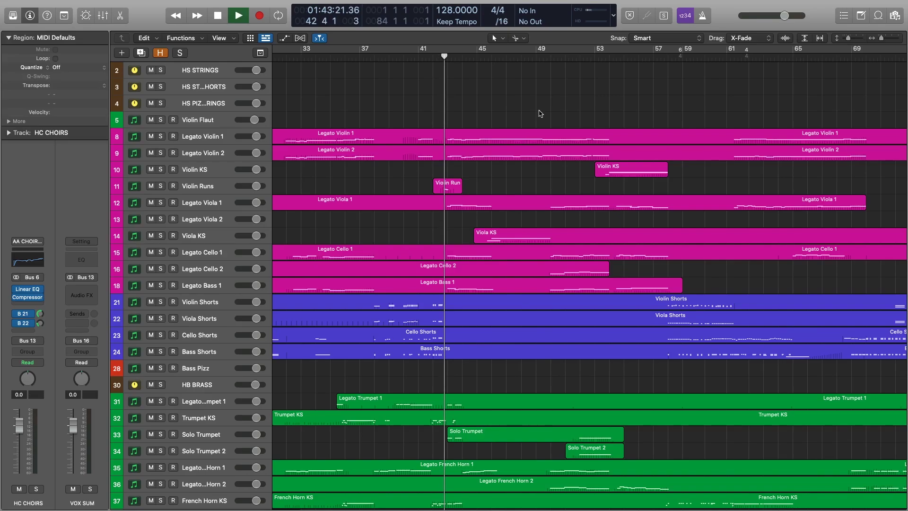
pyautogui.press('super+Right')
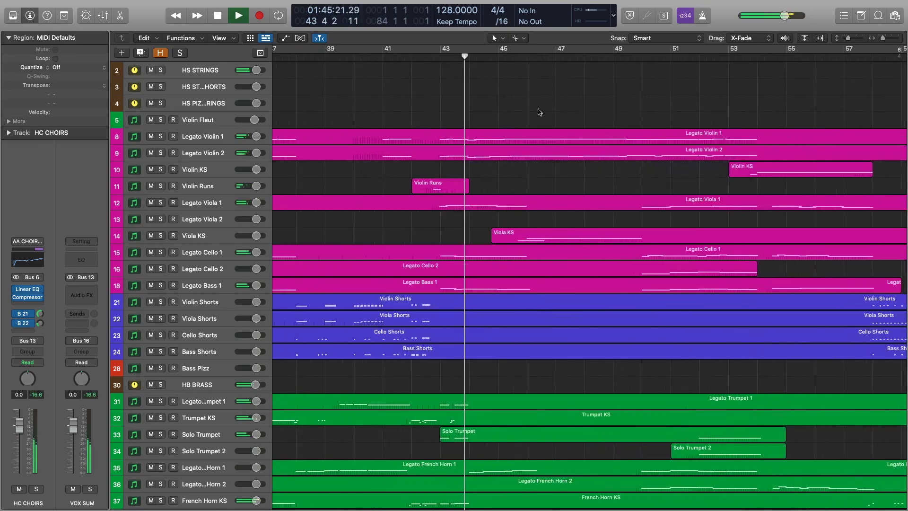
pyautogui.press('super+Left')
pyautogui.press('super+Down')
pyautogui.press('super+Down')
pyautogui.press('super+Right')
pyautogui.scroll(1, 538, 112)
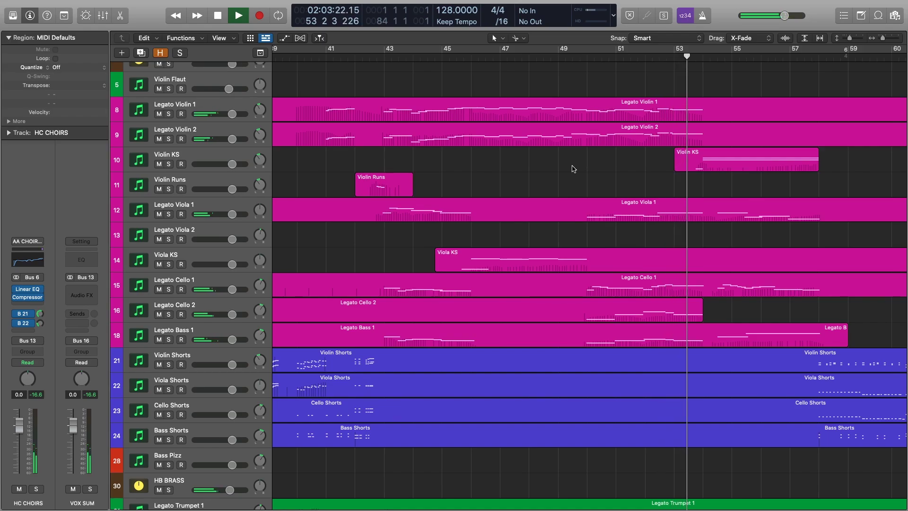
pyautogui.press('space')
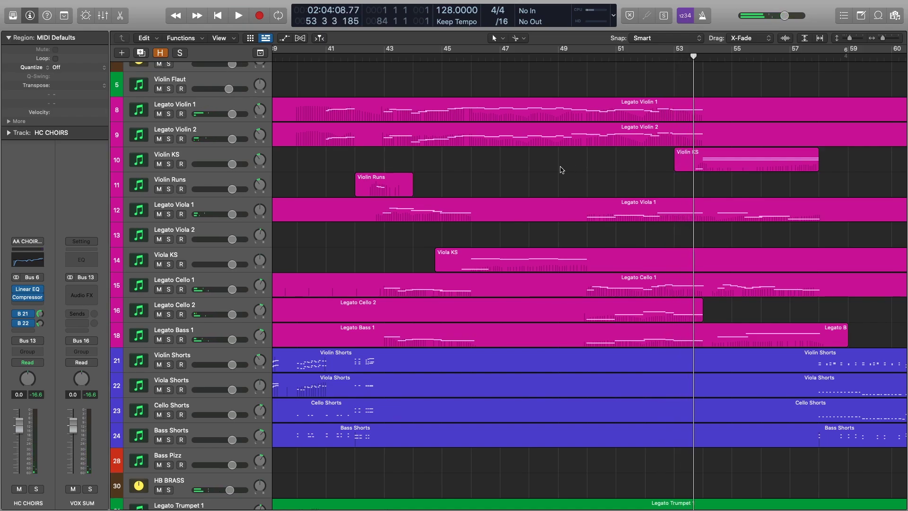
# Place the playhead on beat 4 of bar 45 and solo the three string track stacks and Violin Flaut
pyautogui.click(473, 57)
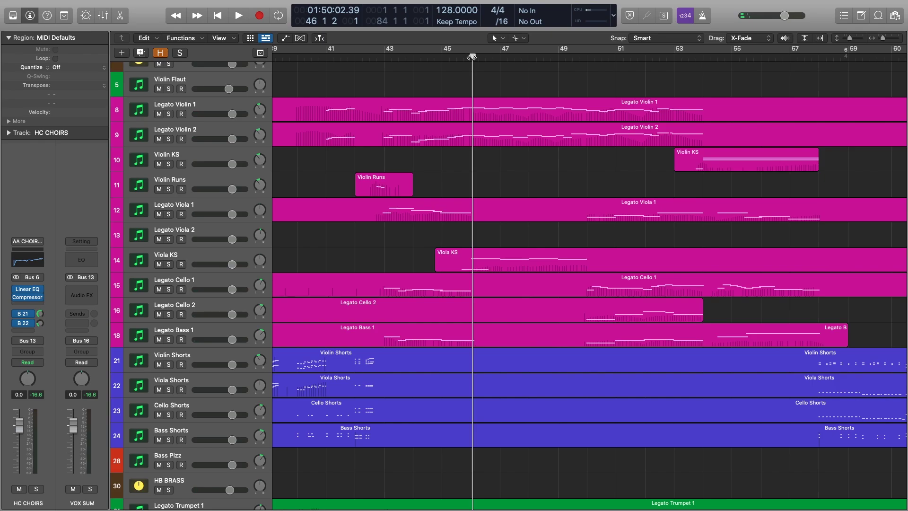
pyautogui.click(470, 57)
pyautogui.moveTo(470, 58); pyautogui.dragTo(467, 85)
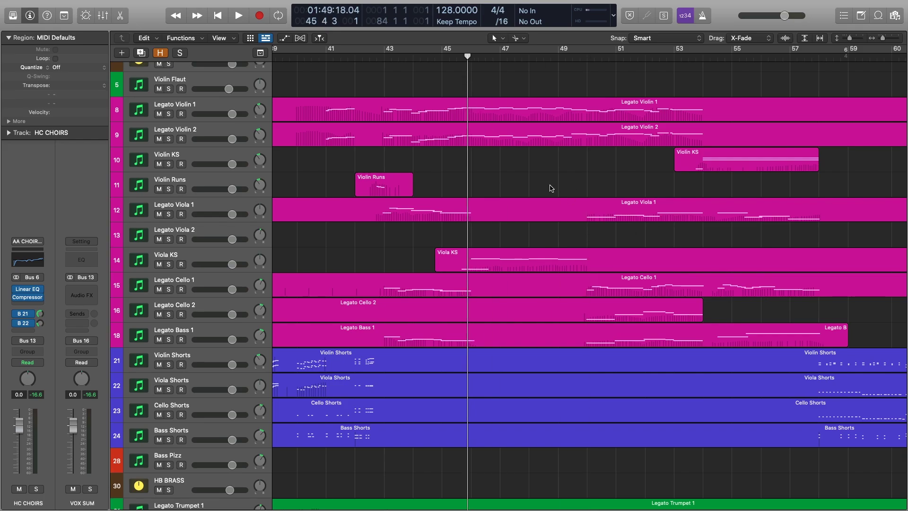
pyautogui.scroll(3, 194, 107)
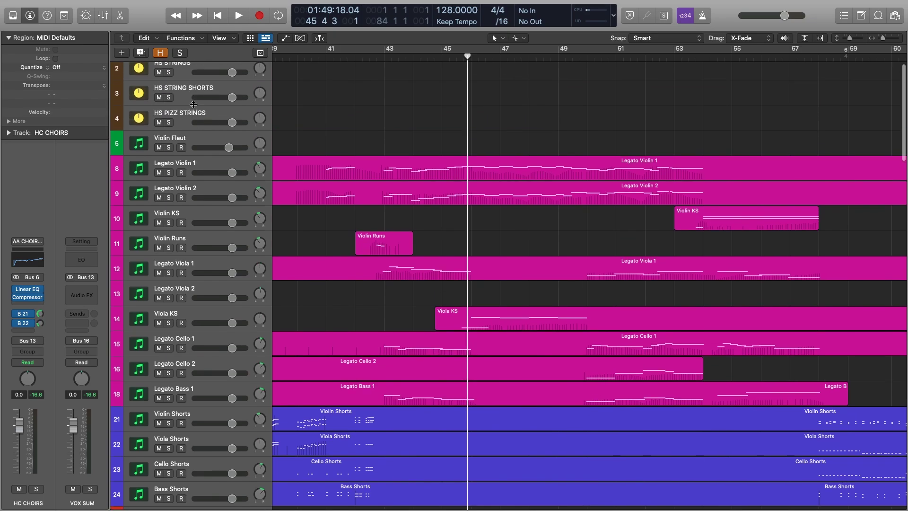
pyautogui.moveTo(170, 81); pyautogui.dragTo(171, 130)
# Display the Legato Violin 1, Legato Violin 2, Legato Viola 1 and Viola KS regions together in the Piano Roll
pyautogui.moveTo(528, 122); pyautogui.dragTo(574, 338)
pyautogui.doubleClick(538, 327)
pyautogui.hscroll(5, 538, 327)
# Play back the soloed strings from beat 3 of bar 45 and stop on beat 1 of bar 50
pyautogui.click(524, 258)
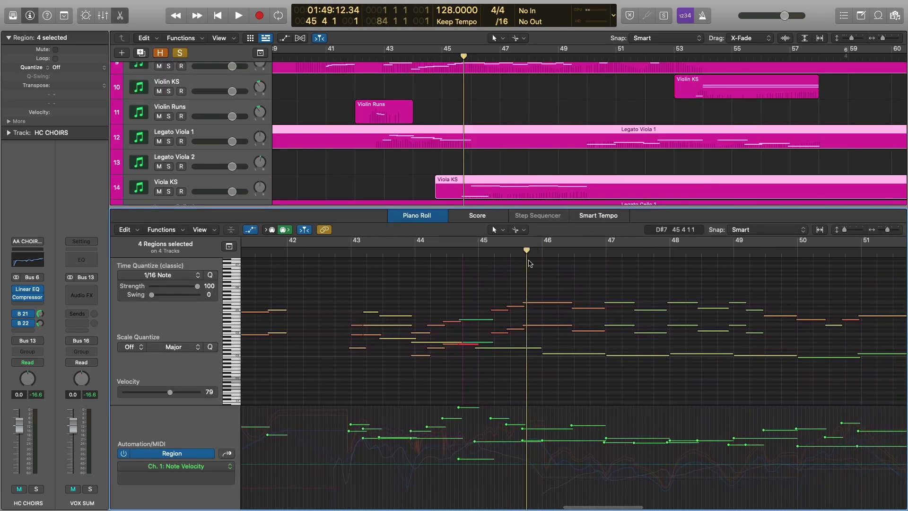
pyautogui.click(517, 254)
pyautogui.scroll(3, 514, 98)
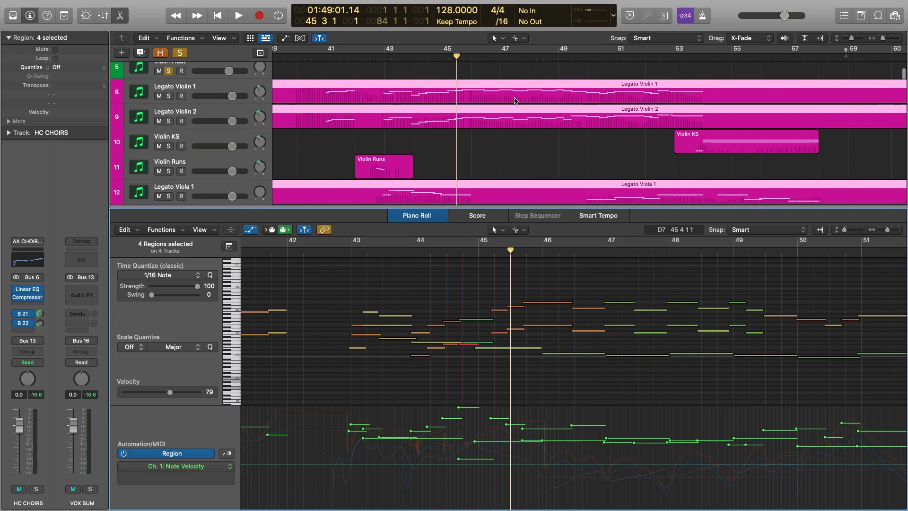
pyautogui.press('space')
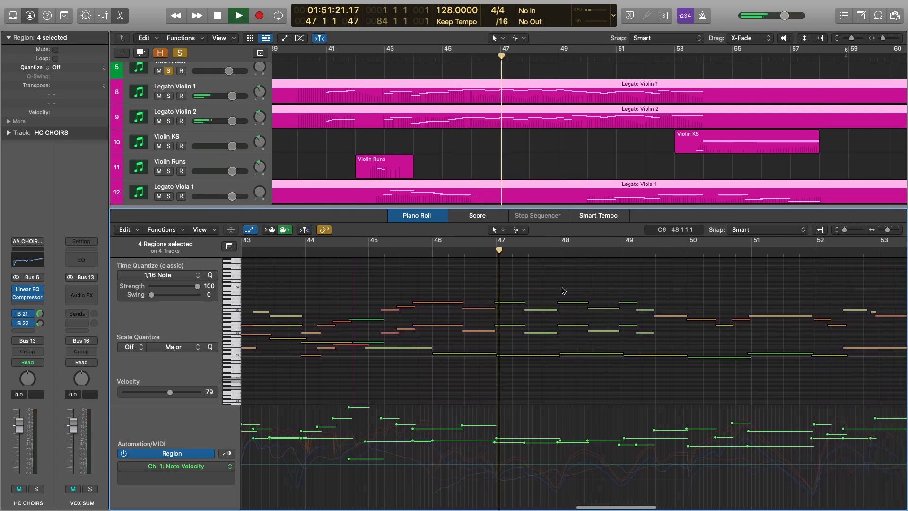
pyautogui.scroll(-3, 544, 189)
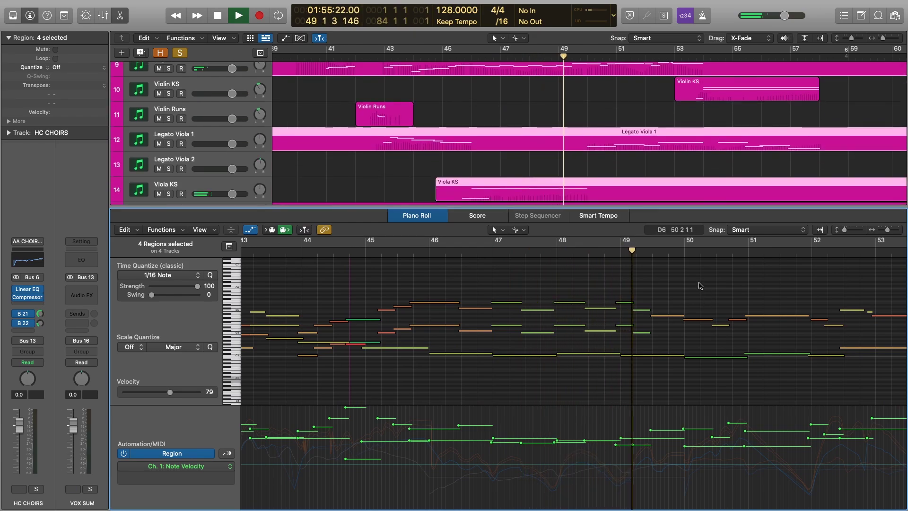
pyautogui.press('space')
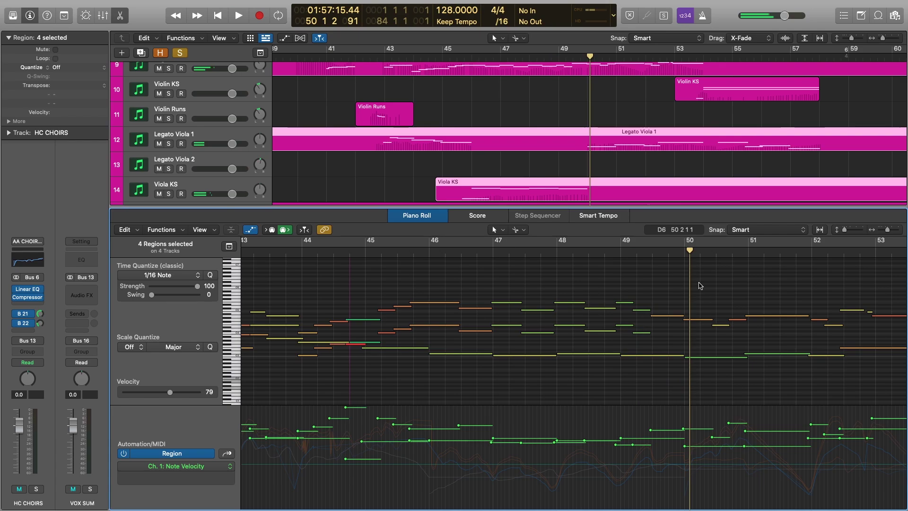
# Display the Viola KS region alone in the Piano Roll and place the playhead on beat 3 of bar 45
pyautogui.scroll(2, 533, 120)
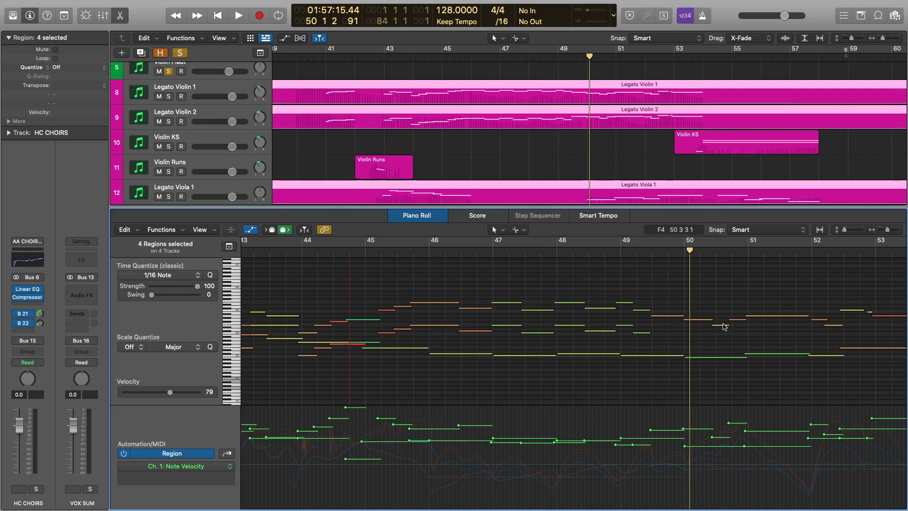
pyautogui.scroll(-1, 633, 150)
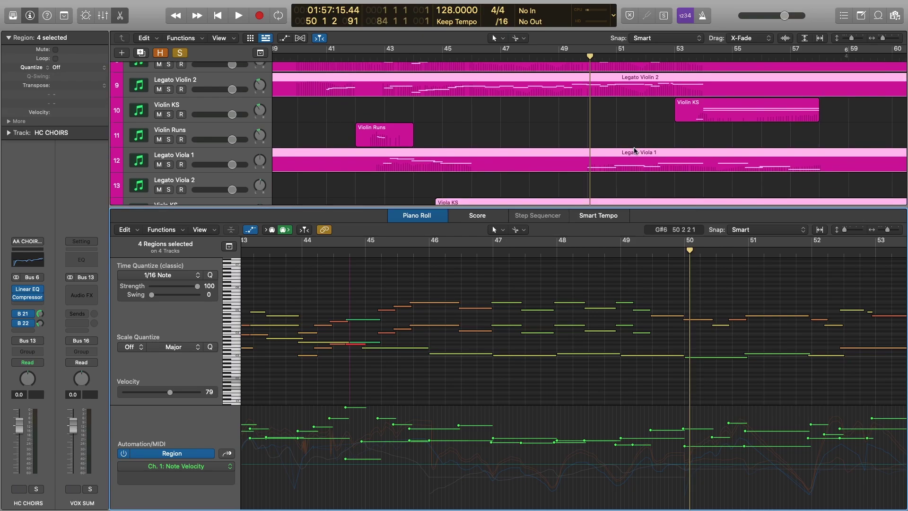
pyautogui.scroll(-2, 397, 133)
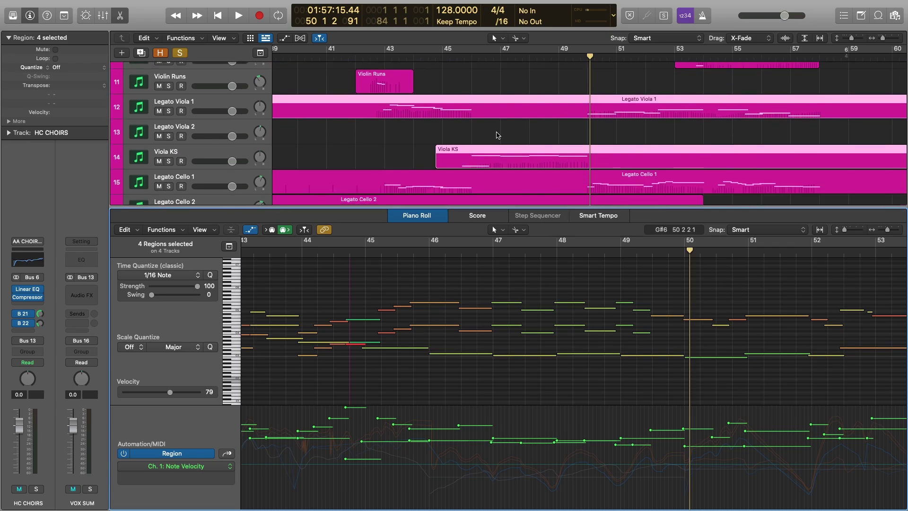
pyautogui.click(497, 136)
pyautogui.click(497, 156)
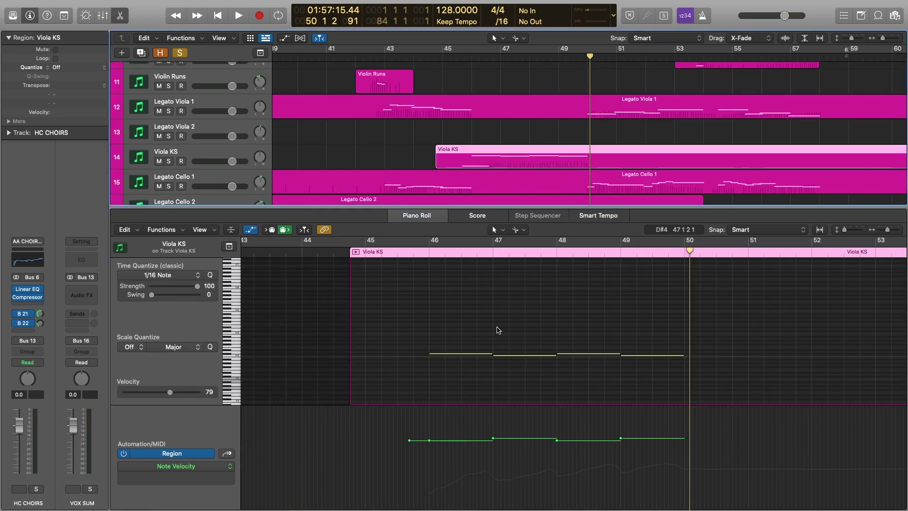
pyautogui.click(414, 251)
pyautogui.click(397, 253)
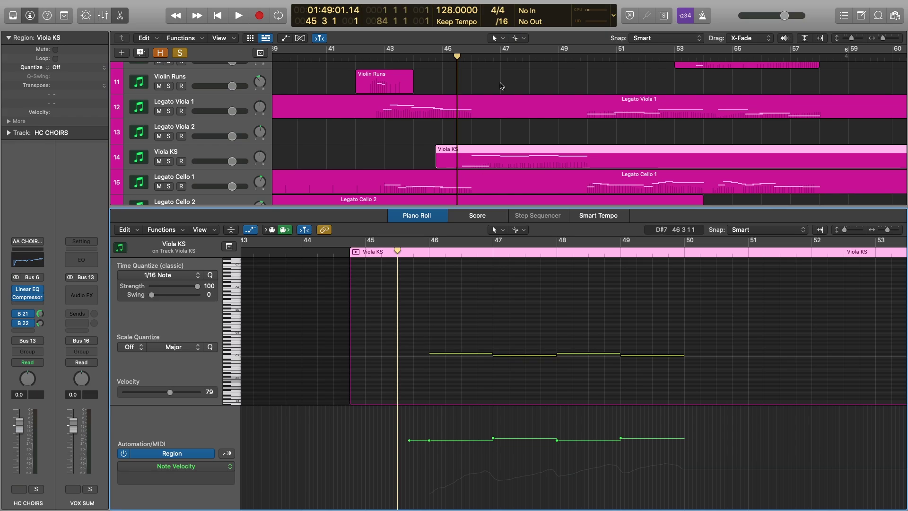
# Clear the region selection, play back from beat 3 of bar 45 and leave the playhead stopped at bar 46
pyautogui.scroll(-15, 501, 86)
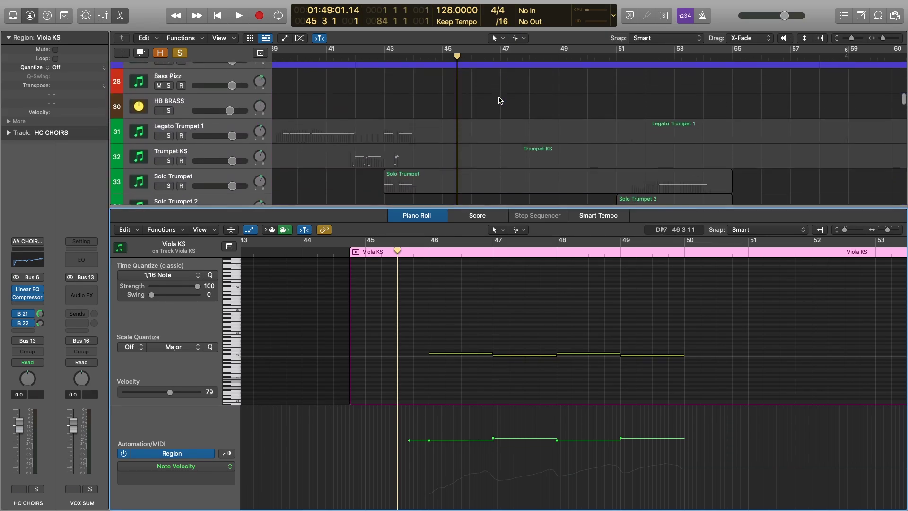
pyautogui.scroll(-3, 500, 100)
pyautogui.click(500, 161)
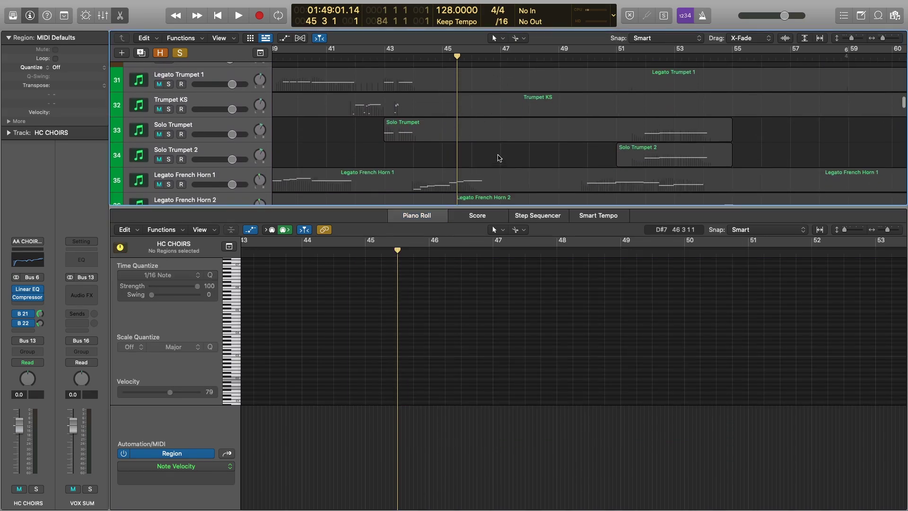
pyautogui.scroll(-2, 499, 156)
pyautogui.press('space')
pyautogui.scroll(-5, 496, 137)
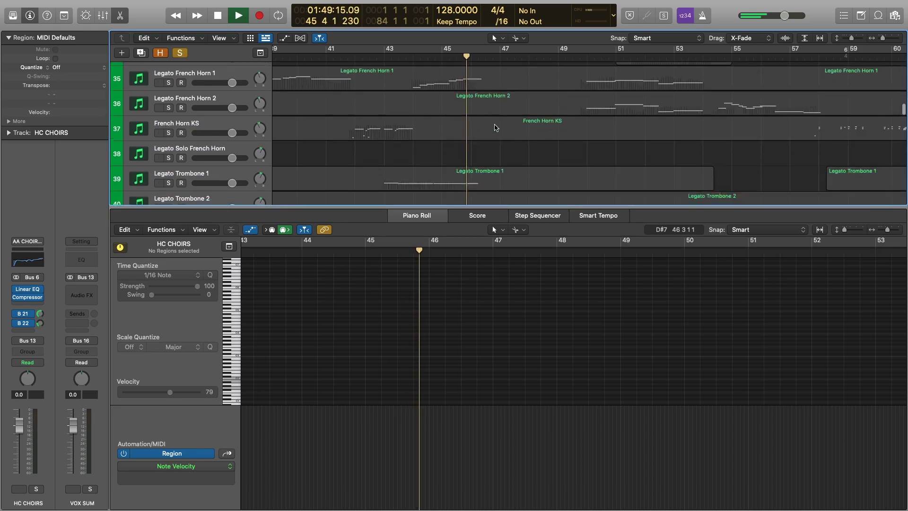
pyautogui.click(472, 56)
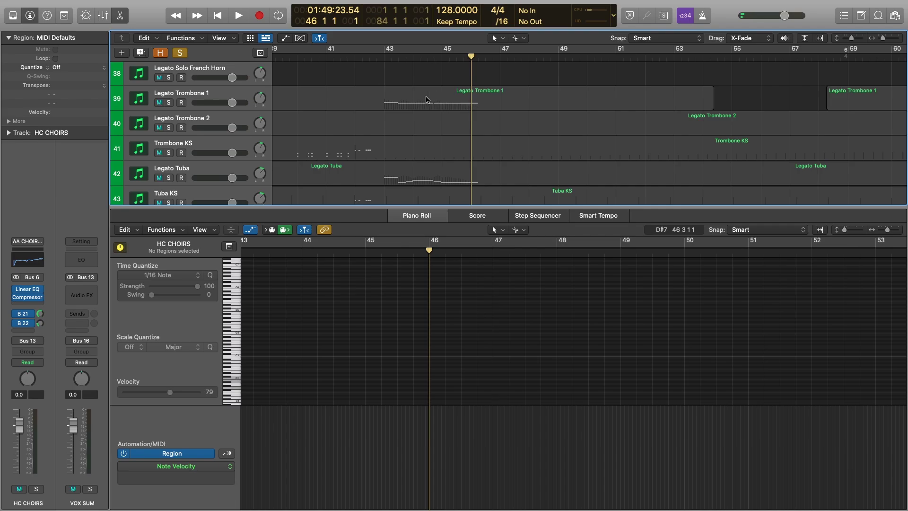
# Display the Legato Alto Flute region in the Piano Roll and solo the HOW WOODWINDS stack
pyautogui.scroll(-10, 426, 99)
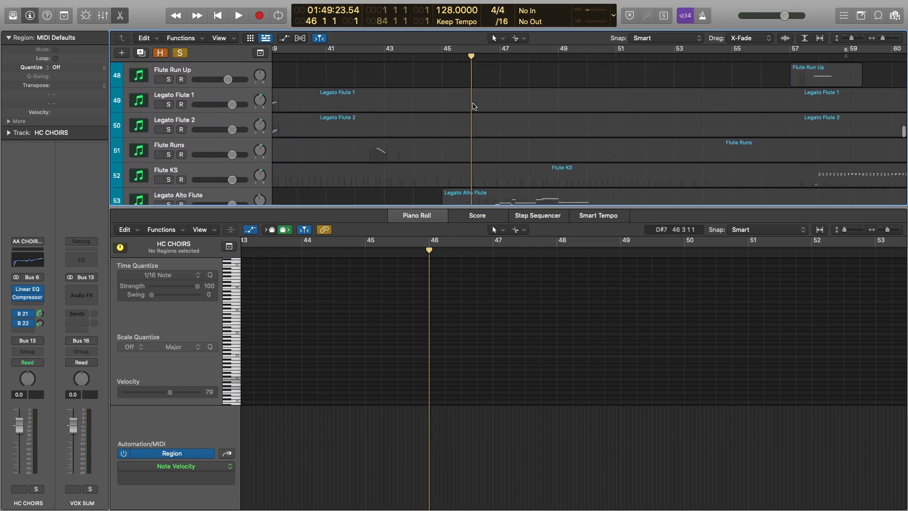
pyautogui.scroll(-3, 474, 106)
pyautogui.click(211, 134)
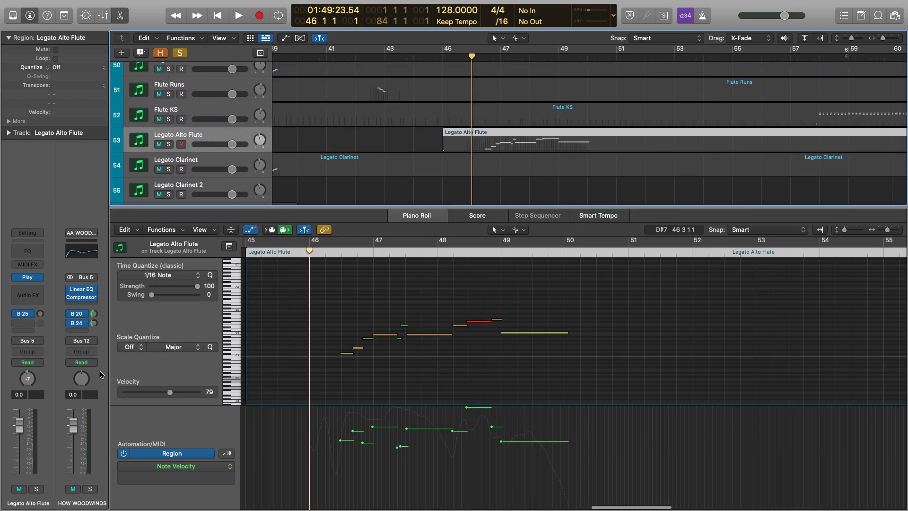
pyautogui.click(90, 489)
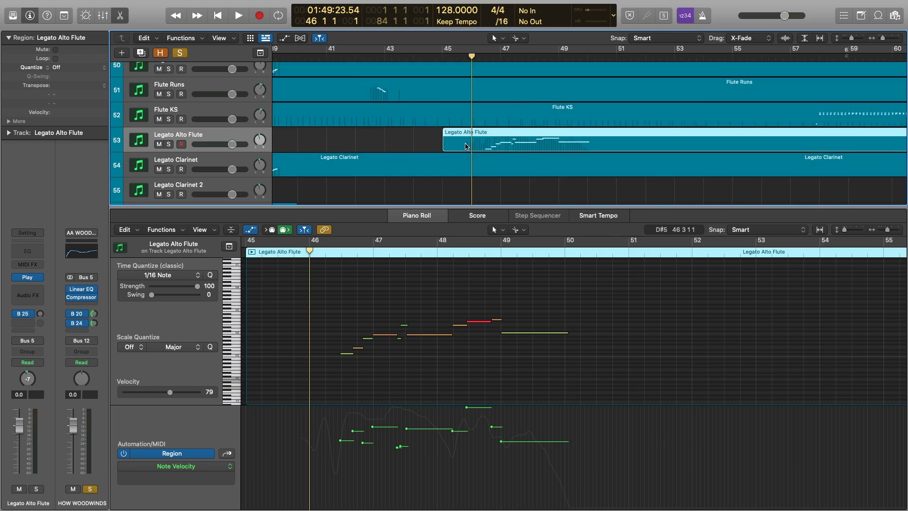
pyautogui.click(428, 137)
pyautogui.click(505, 142)
# Play back from bar 45 to beat 1 of bar 50, displaying the alto flute's Modulation data during playback
pyautogui.click(447, 55)
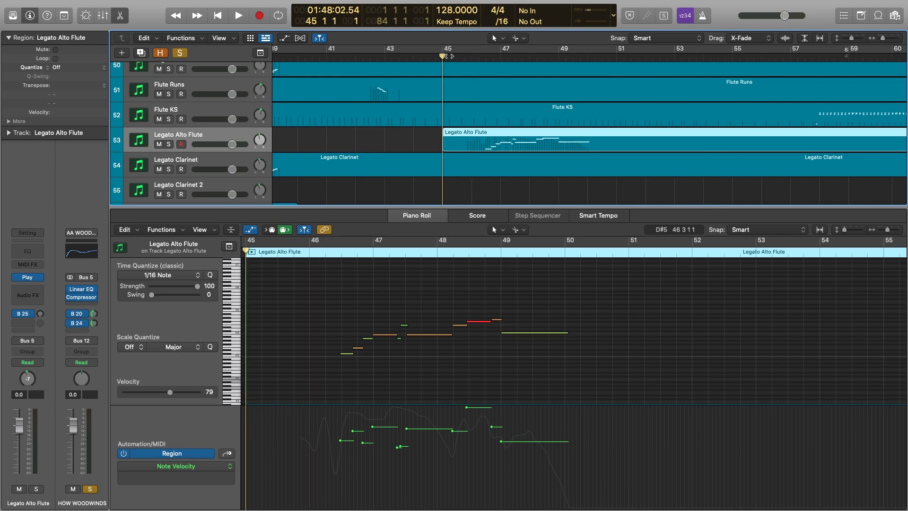
pyautogui.press('space')
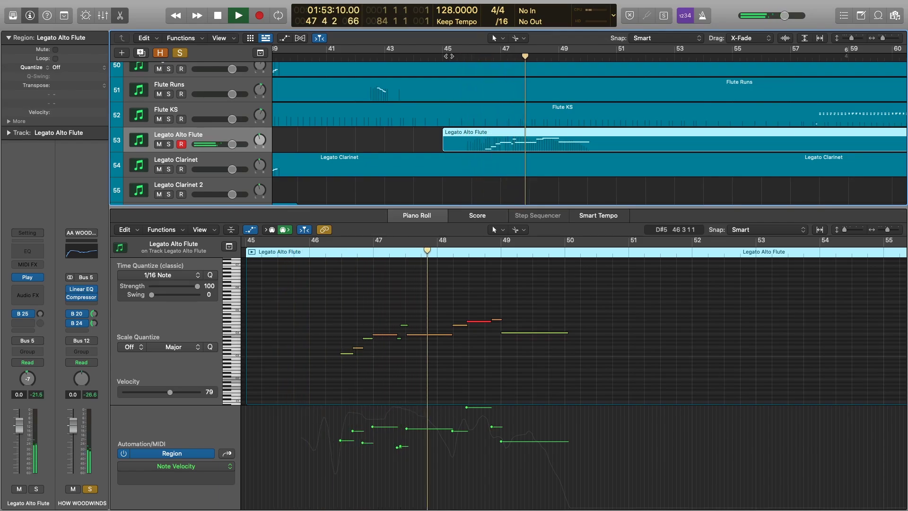
pyautogui.click(176, 465)
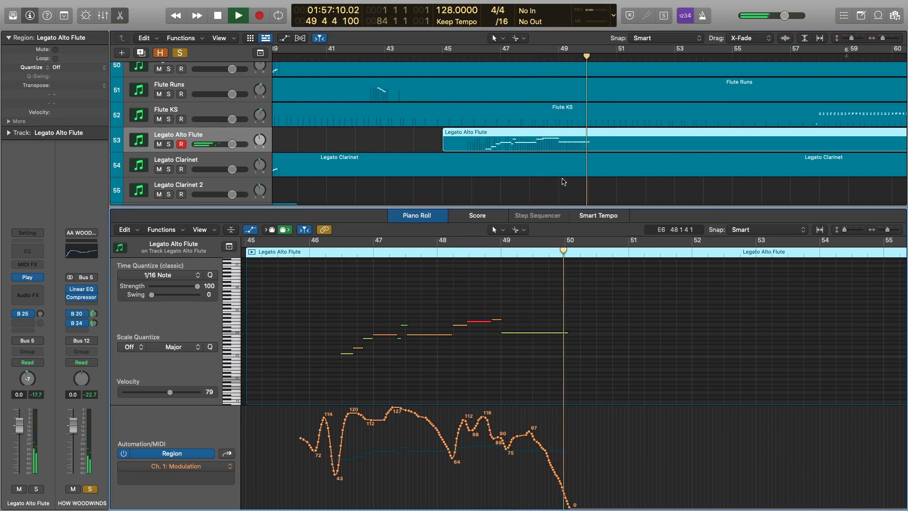
pyautogui.press('space')
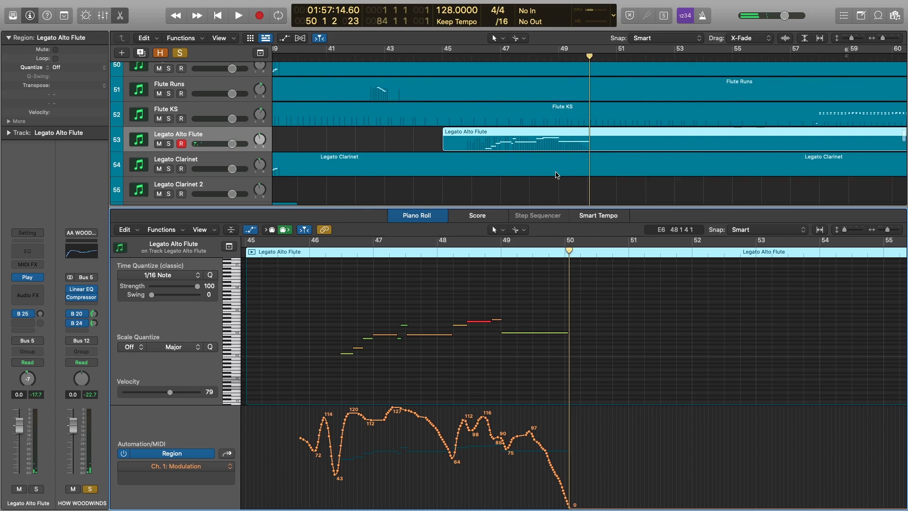
# Solo the HC CHOIRS, ORCHESTRAL PERC and EPIC PERC stacks and the Harp KS track
pyautogui.scroll(-15, 557, 175)
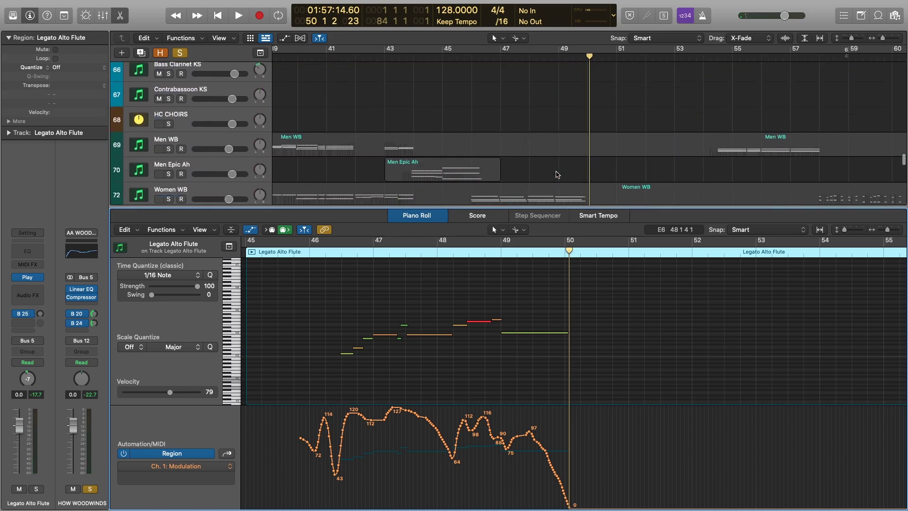
pyautogui.scroll(-3, 557, 175)
pyautogui.scroll(2, 180, 120)
pyautogui.click(170, 118)
pyautogui.scroll(-3, 436, 108)
pyautogui.scroll(-2, 436, 109)
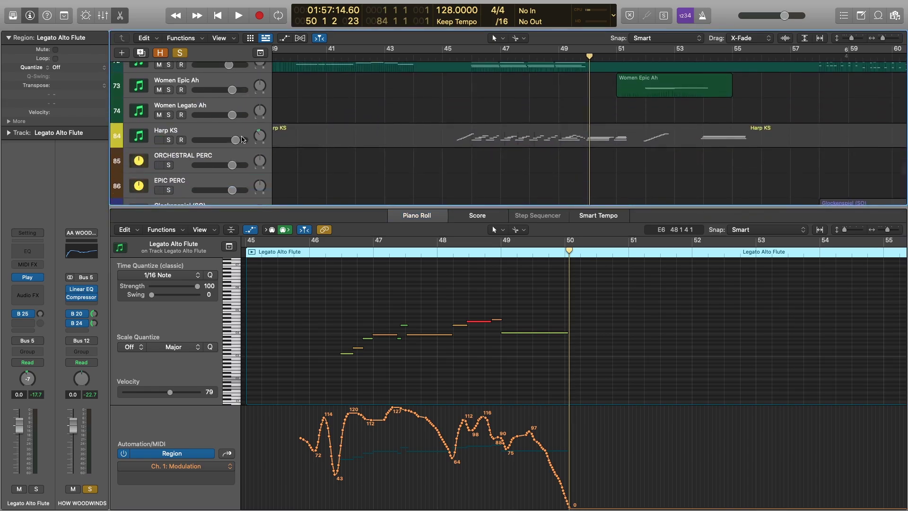
pyautogui.click(165, 146)
pyautogui.scroll(-4, 506, 125)
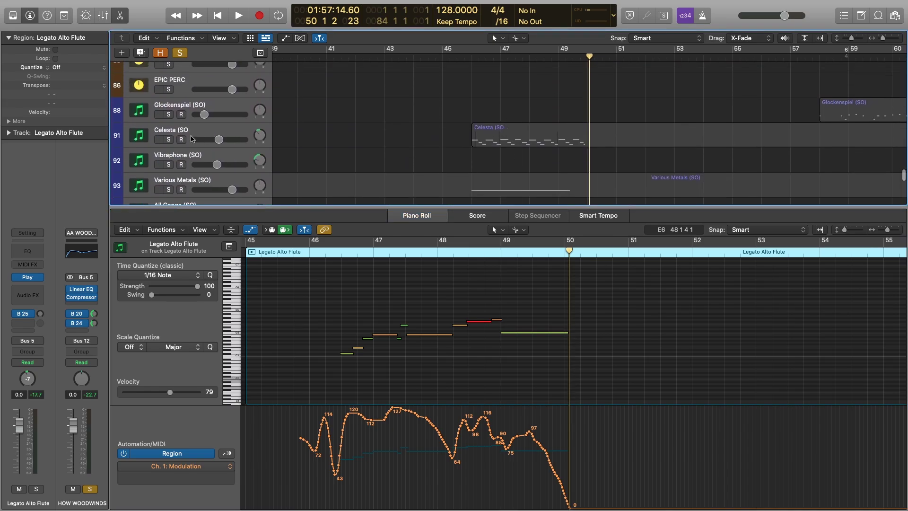
pyautogui.scroll(1, 179, 104)
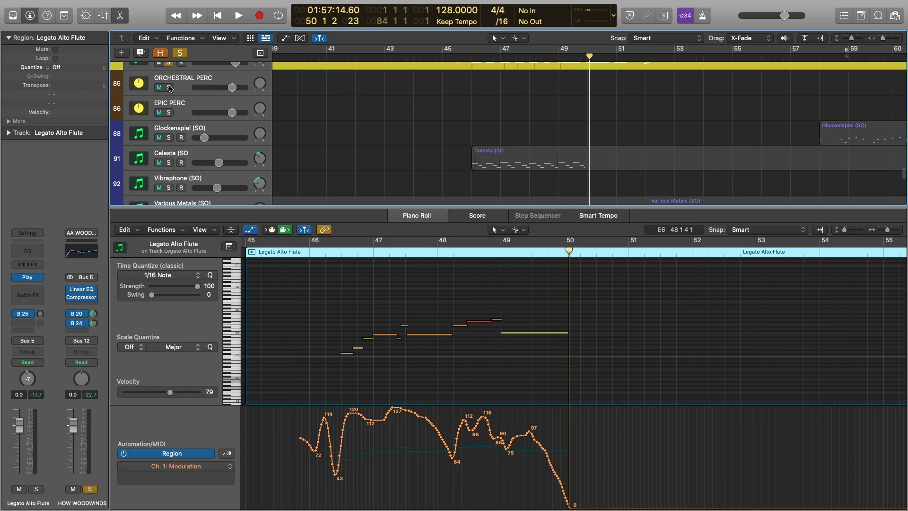
pyautogui.scroll(-1, 460, 122)
pyautogui.scroll(2, 479, 126)
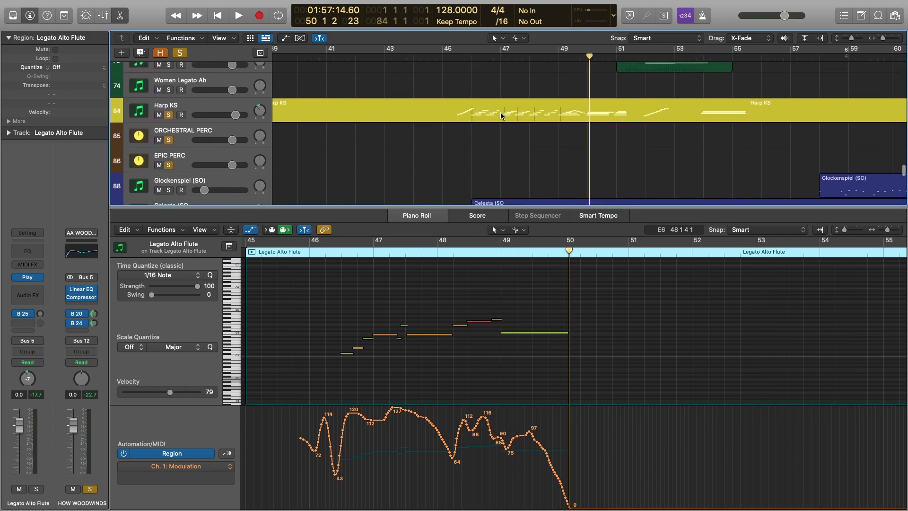
# Display the Harp KS, Celesta and Various Metals regions together in the Piano Roll
pyautogui.click(502, 114)
pyautogui.scroll(-2, 502, 124)
pyautogui.scroll(-2, 503, 125)
pyautogui.moveTo(497, 87); pyautogui.dragTo(526, 166)
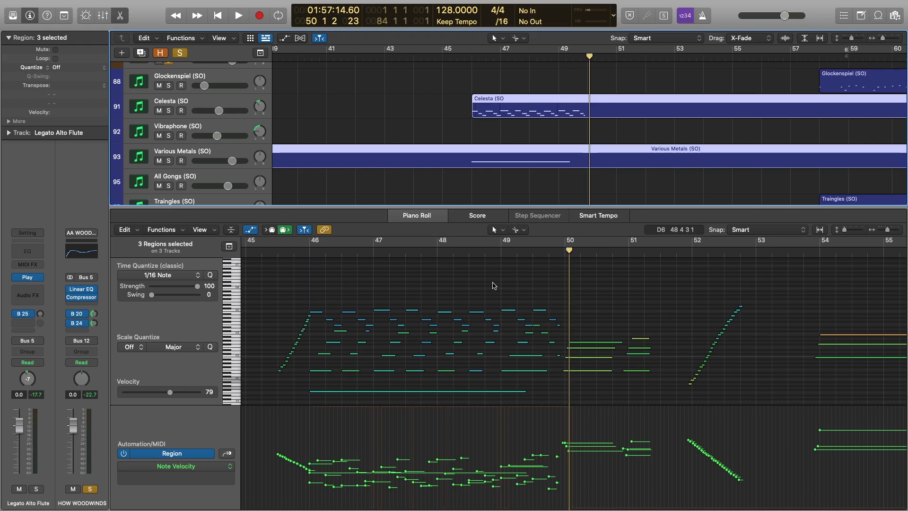
# Play back the soloed sections, stop on beat 4 of bar 49 and clear the region selection
pyautogui.hscroll(-3, 471, 278)
pyautogui.press('space')
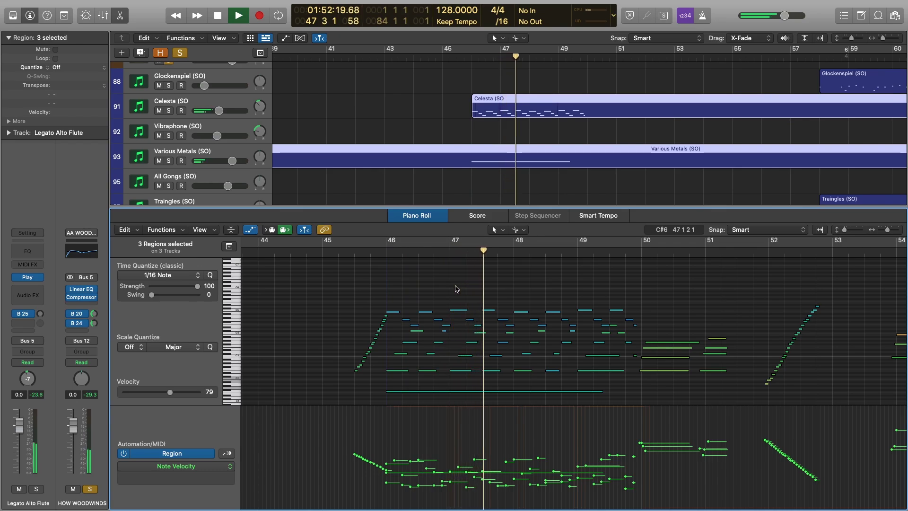
pyautogui.scroll(5, 482, 85)
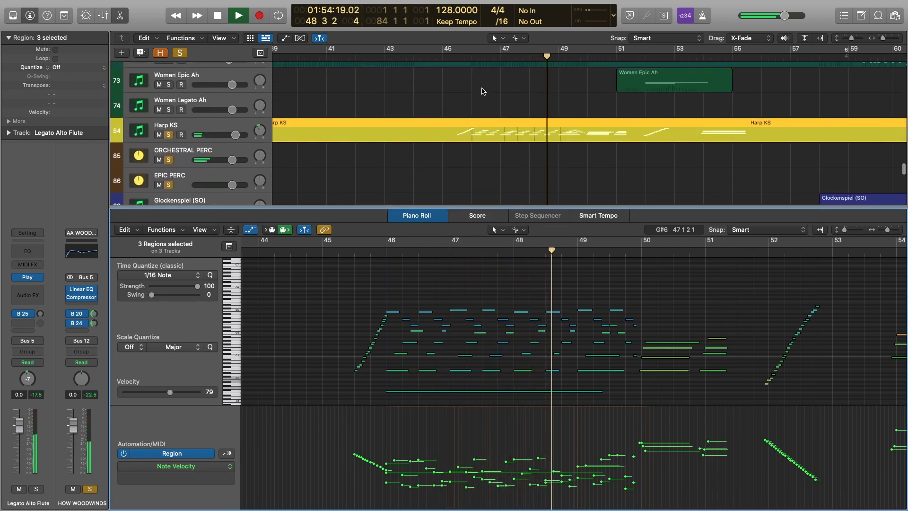
pyautogui.scroll(-4, 482, 91)
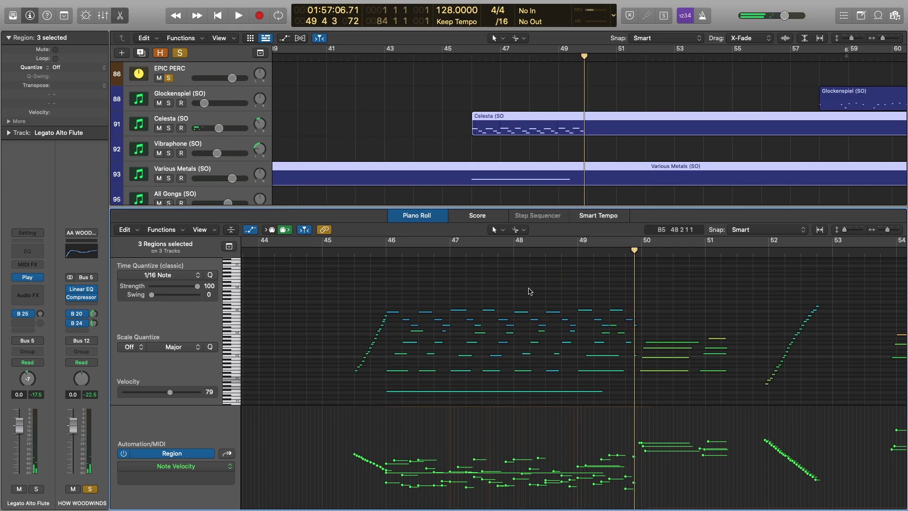
pyautogui.hscroll(3, 529, 291)
pyautogui.click(397, 116)
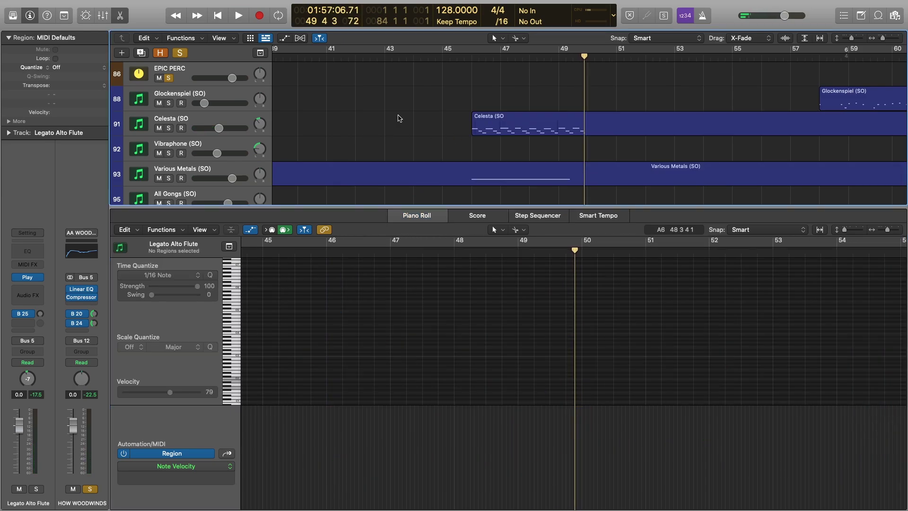
# Examine the notes of the Celesta region and the Harp KS region one after the other in the Piano Roll
pyautogui.scroll(1, 446, 143)
pyautogui.scroll(-1, 515, 146)
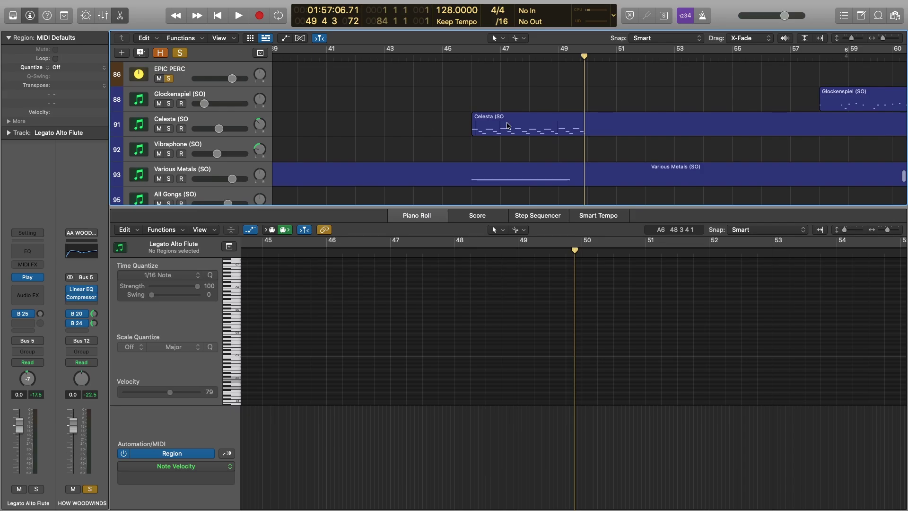
pyautogui.click(507, 125)
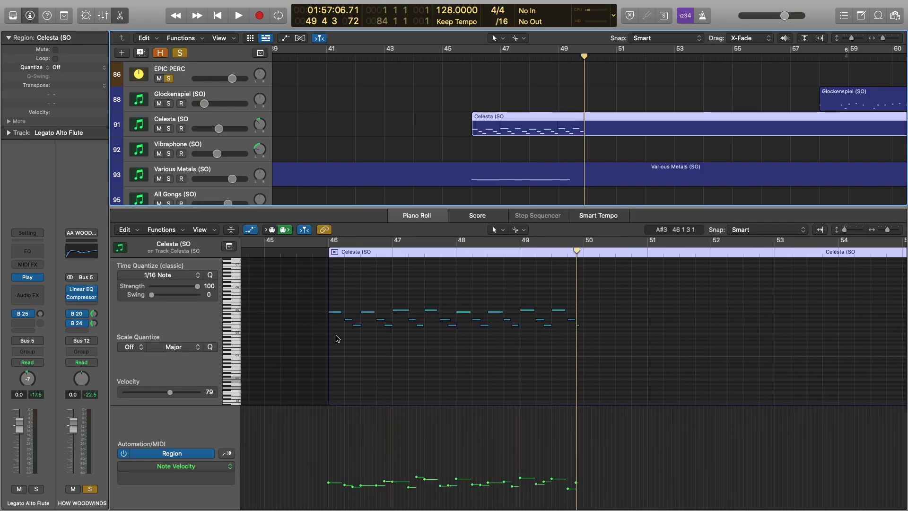
pyautogui.scroll(3, 498, 93)
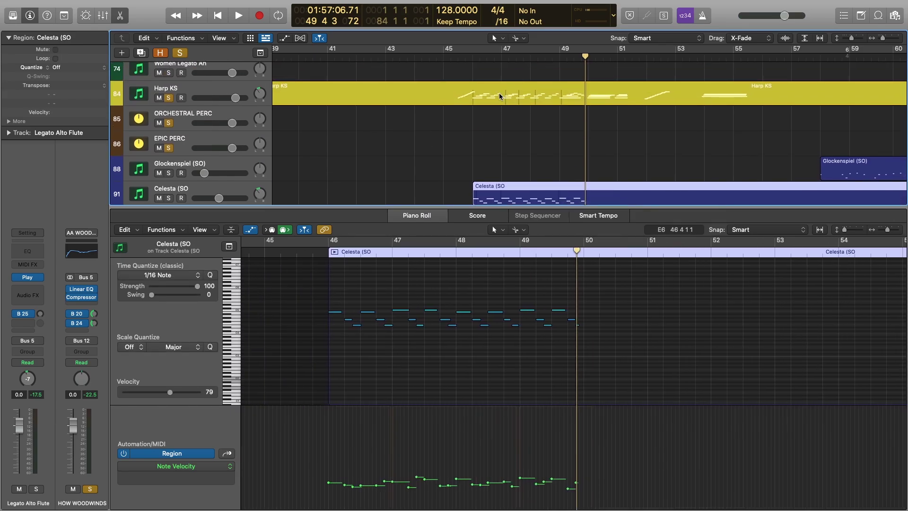
pyautogui.click(498, 93)
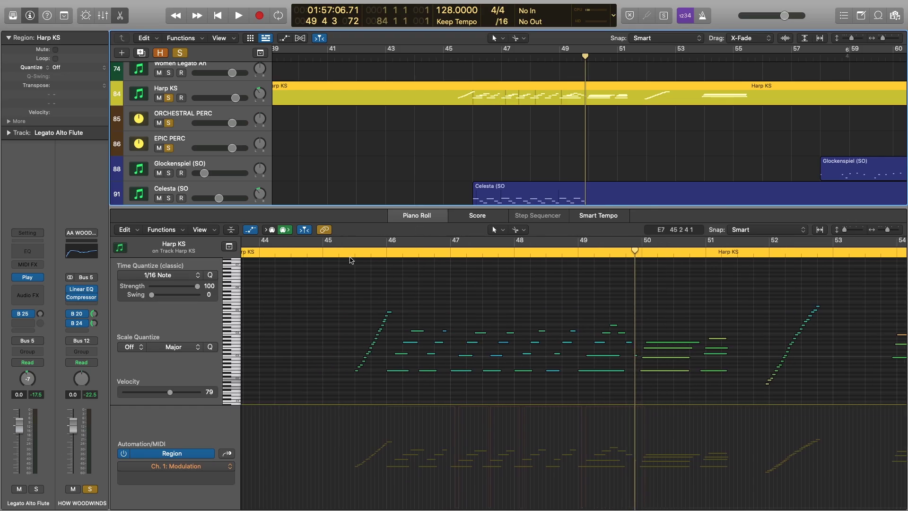
# Place the playhead on beat 3 of bar 45 and add the Celesta region to the Harp KS view
pyautogui.click(353, 253)
pyautogui.scroll(-2, 518, 130)
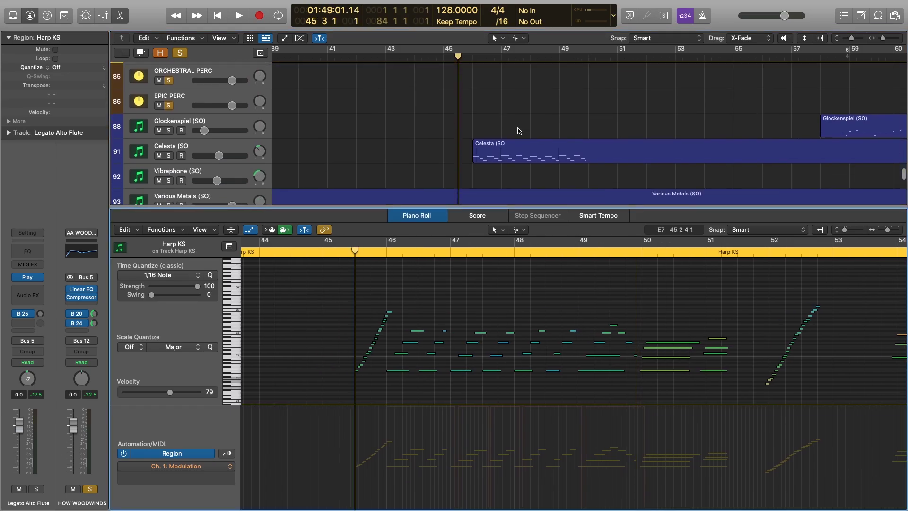
pyautogui.keyDown('shift'); pyautogui.click(514, 157); pyautogui.keyUp('shift')
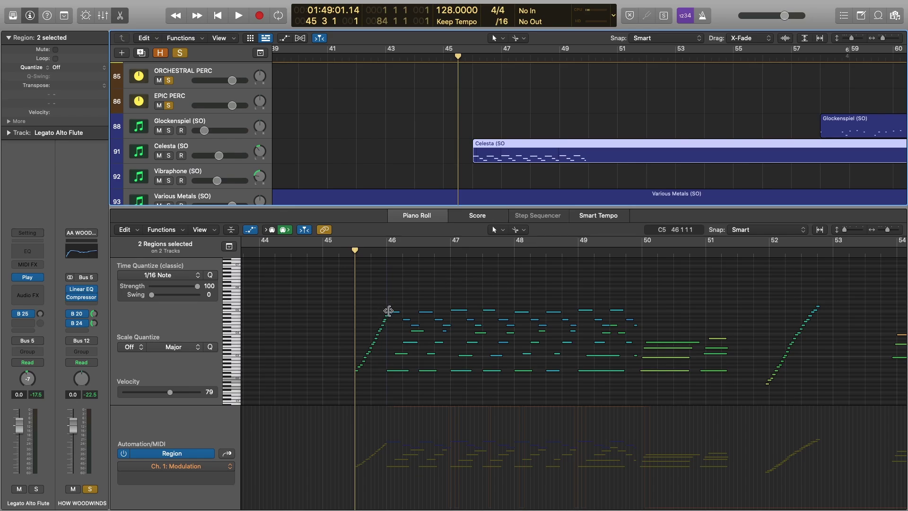
pyautogui.scroll(-3, 441, 120)
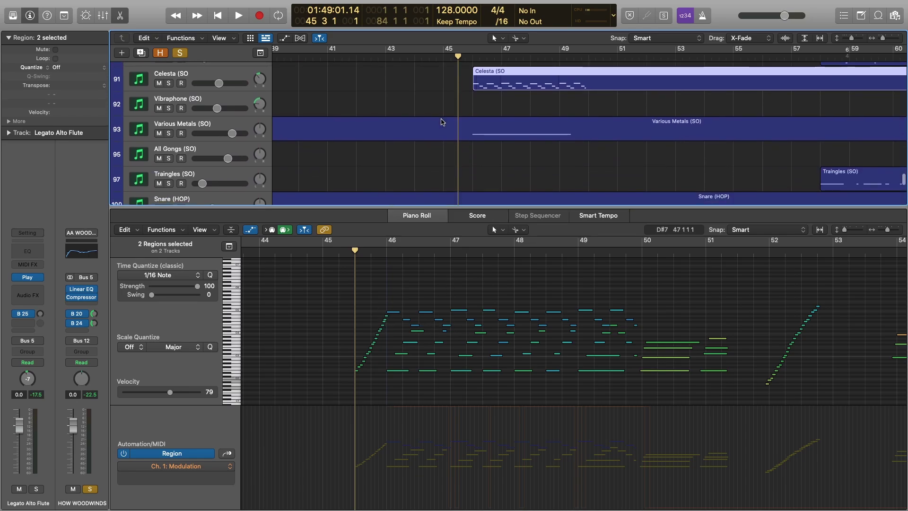
# Start playback from beat 3 of bar 45 and collapse the Piano Roll to show more percussion tracks
pyautogui.press('space')
pyautogui.scroll(2, 442, 122)
pyautogui.click(442, 124)
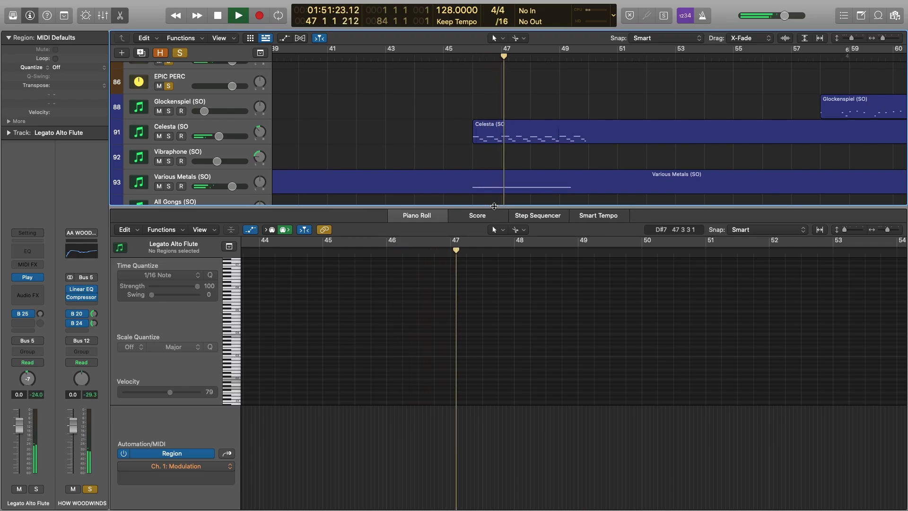
pyautogui.moveTo(493, 206); pyautogui.dragTo(501, 492)
pyautogui.scroll(-2, 558, 223)
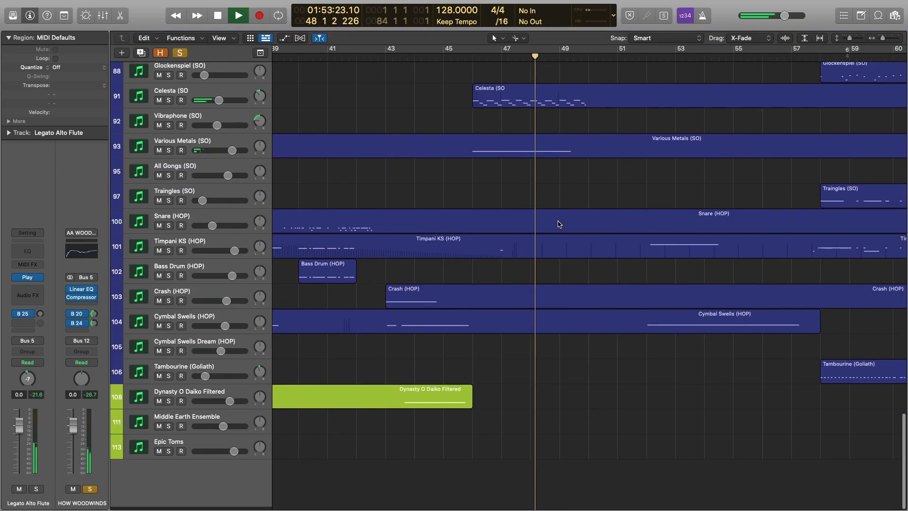
# Stop the playback in bar 49, play the arrangement again from beat 3 of bar 48 and stop in bar 57
pyautogui.scroll(7, 559, 224)
pyautogui.scroll(5, 558, 222)
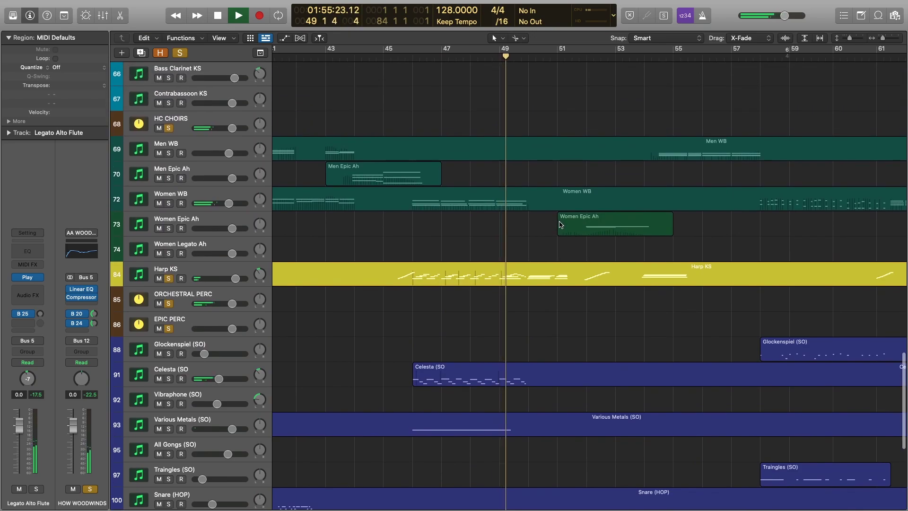
pyautogui.press('space')
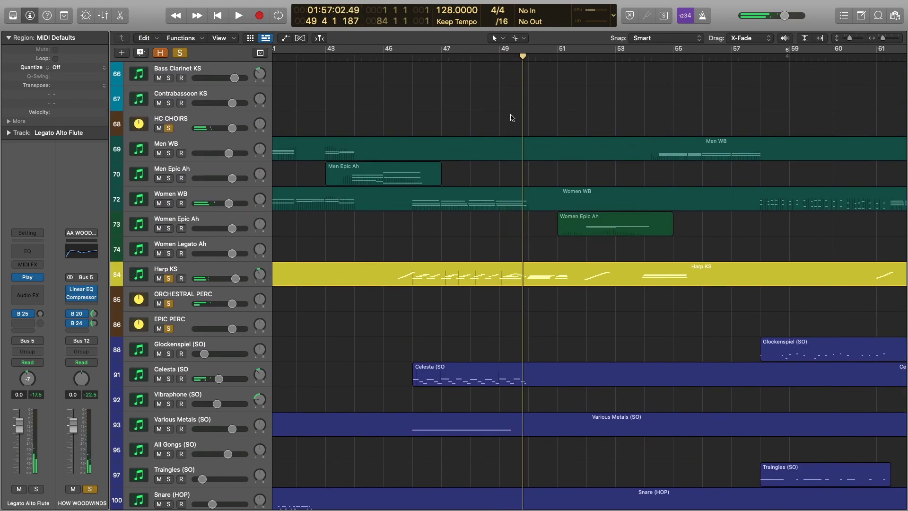
pyautogui.click(492, 57)
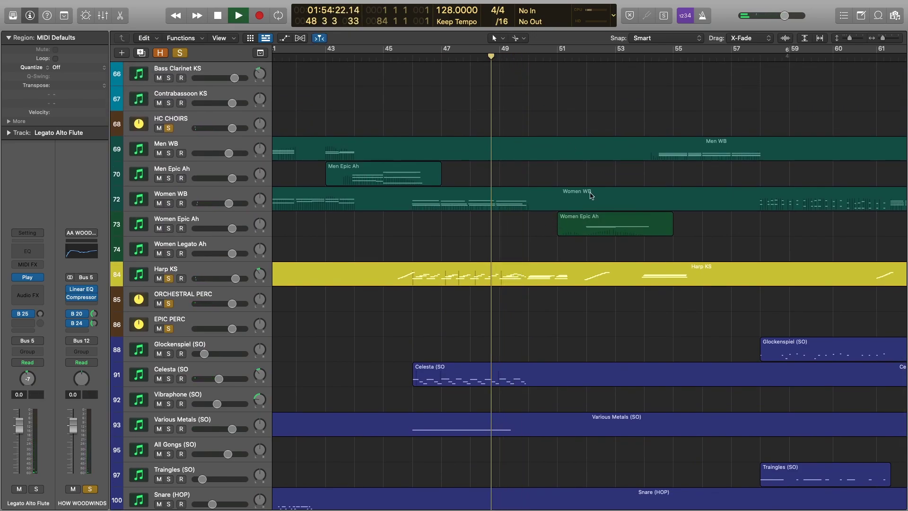
pyautogui.scroll(15, 543, 229)
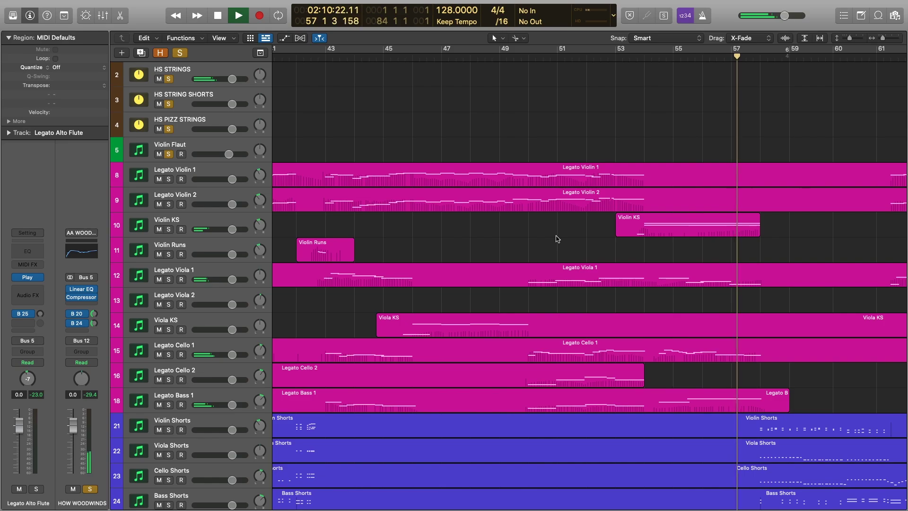
pyautogui.press('space')
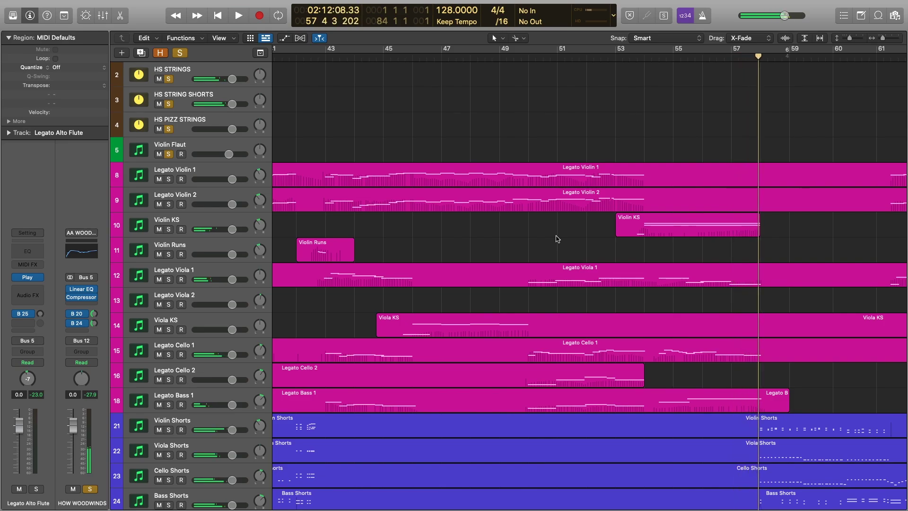
# Open the sustained violin, viola, cello and bass regions together in the Piano Roll and play from beat 4 of bar 49 to bar 53
pyautogui.moveTo(589, 131); pyautogui.dragTo(698, 377)
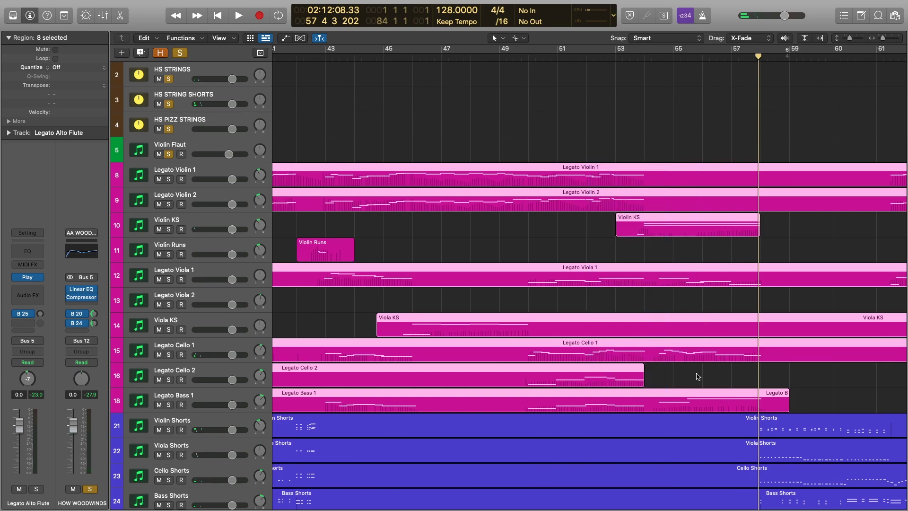
pyautogui.doubleClick(595, 184)
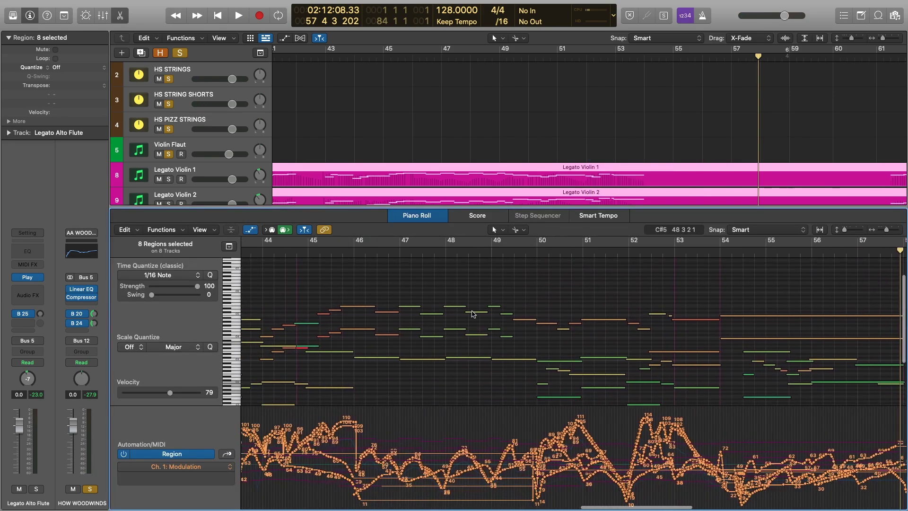
pyautogui.scroll(-3, 486, 310)
pyautogui.click(399, 250)
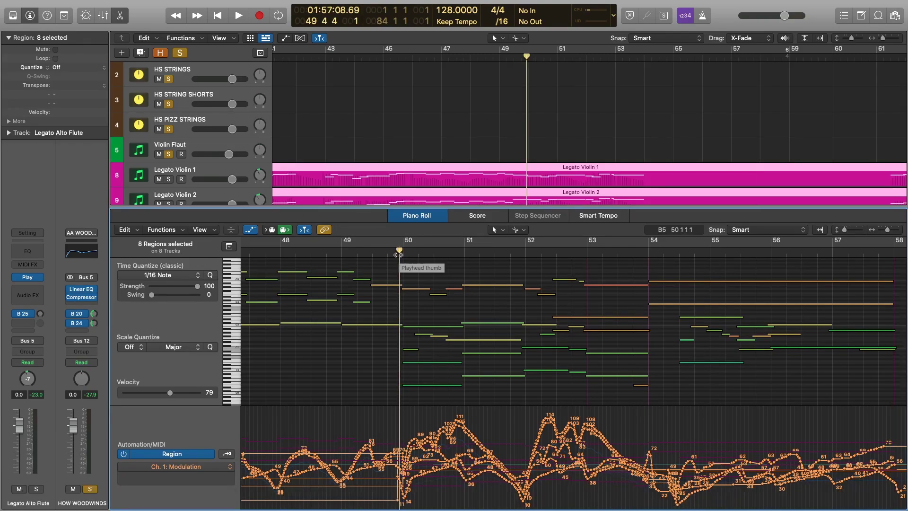
pyautogui.press('space')
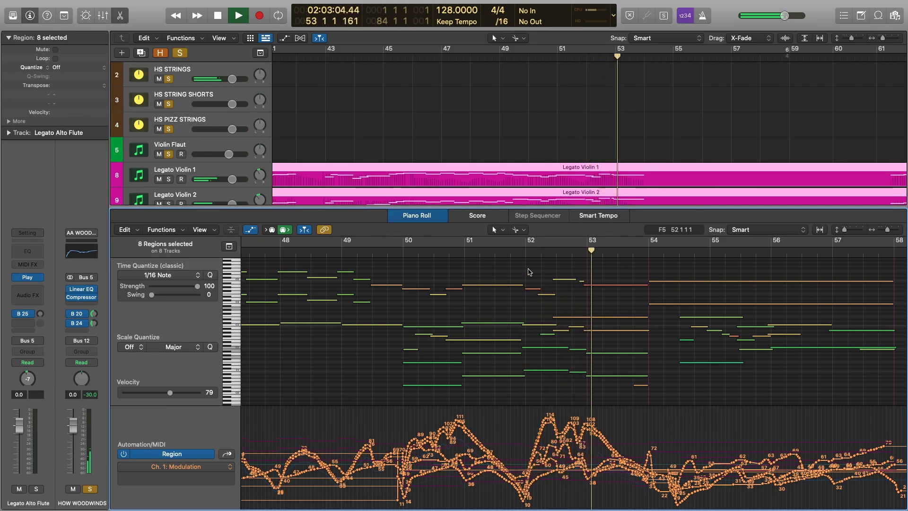
pyautogui.press('space')
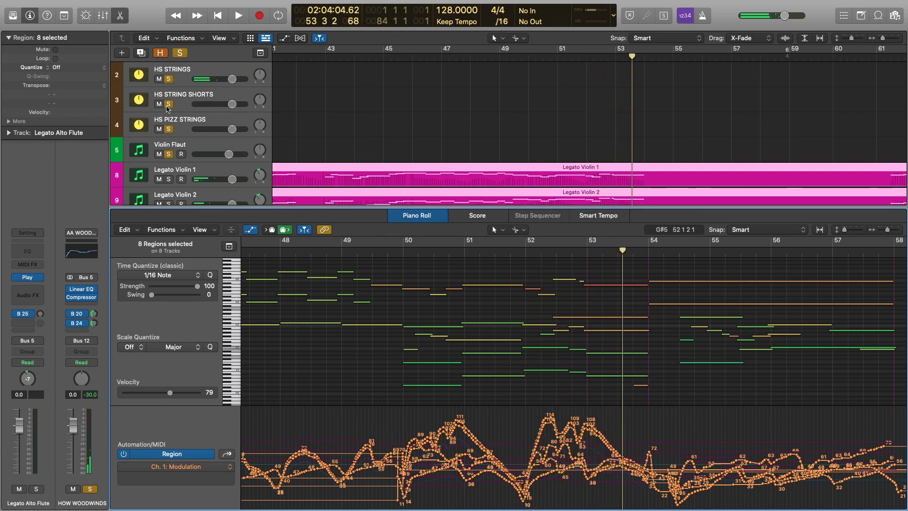
# Clear all solos, solo only the HS STRINGS track and start playback from beat 4 of bar 49
pyautogui.click(179, 52)
pyautogui.click(169, 79)
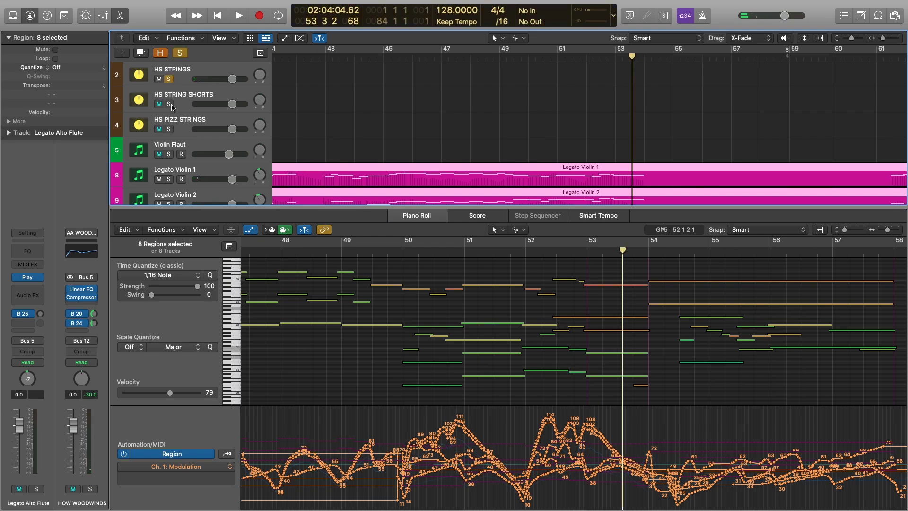
pyautogui.click(400, 267)
pyautogui.press('space')
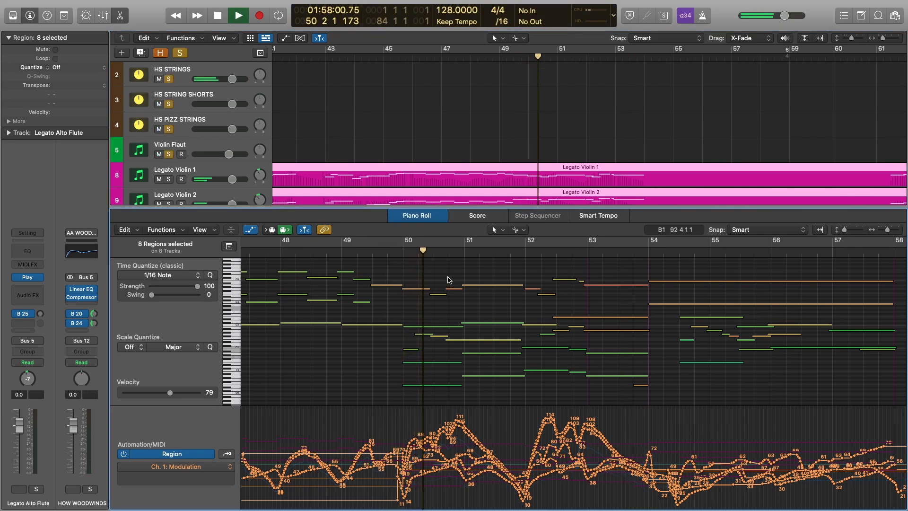
# Follow the string notes and the lower string tracks during playback up to bar 58 and stop there
pyautogui.scroll(-2, 504, 174)
pyautogui.scroll(-6, 503, 173)
pyautogui.scroll(-4, 504, 173)
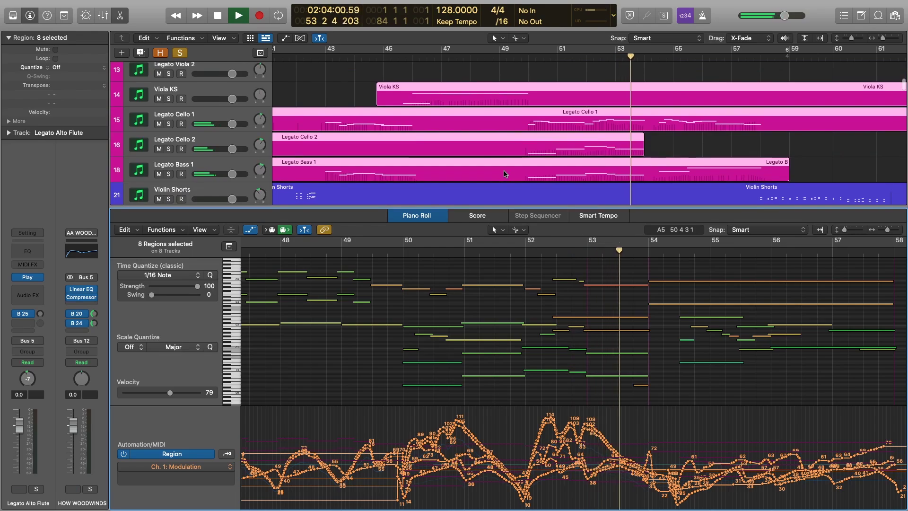
pyautogui.hscroll(3, 616, 293)
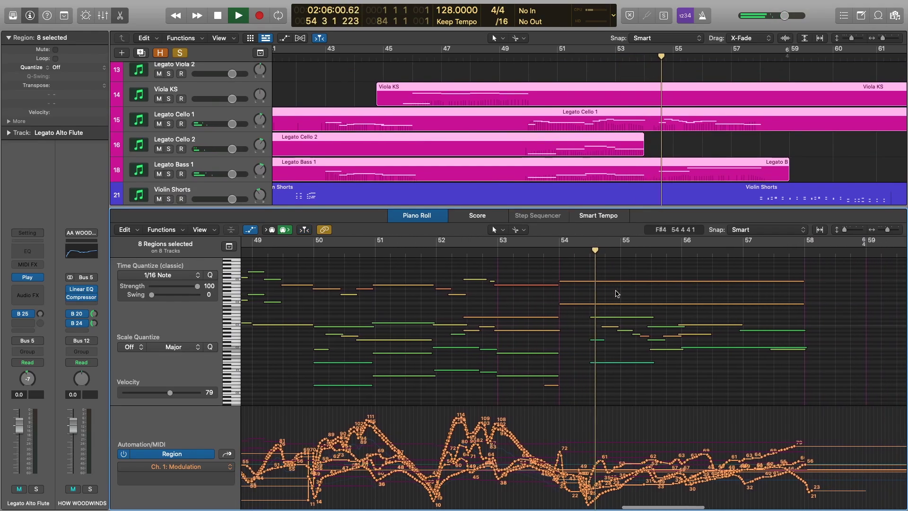
pyautogui.hscroll(1, 617, 293)
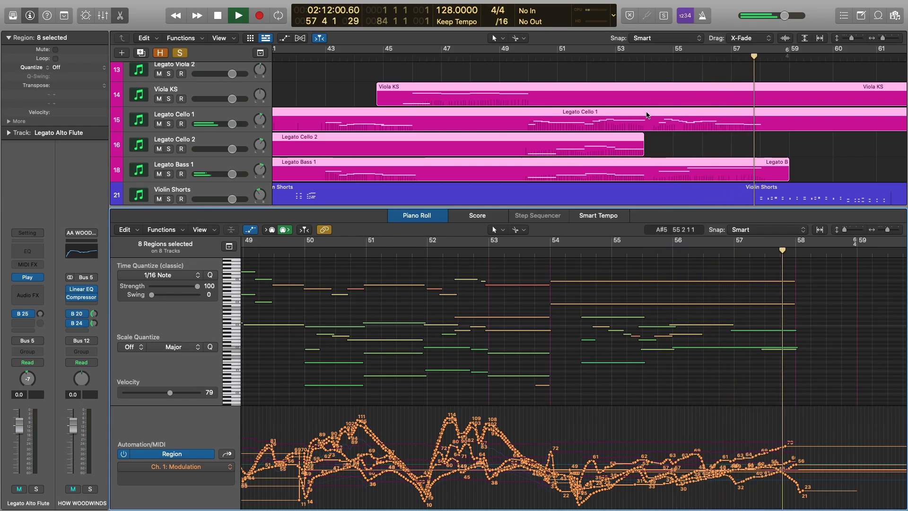
pyautogui.press('space')
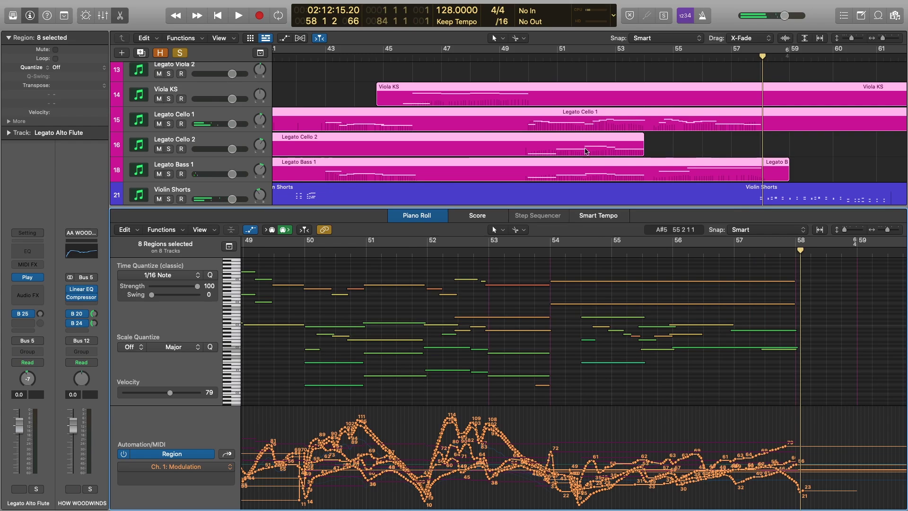
# Show the Violin KS region alone in the Piano Roll and place the playhead on beat 4 of bar 53
pyautogui.scroll(5, 624, 124)
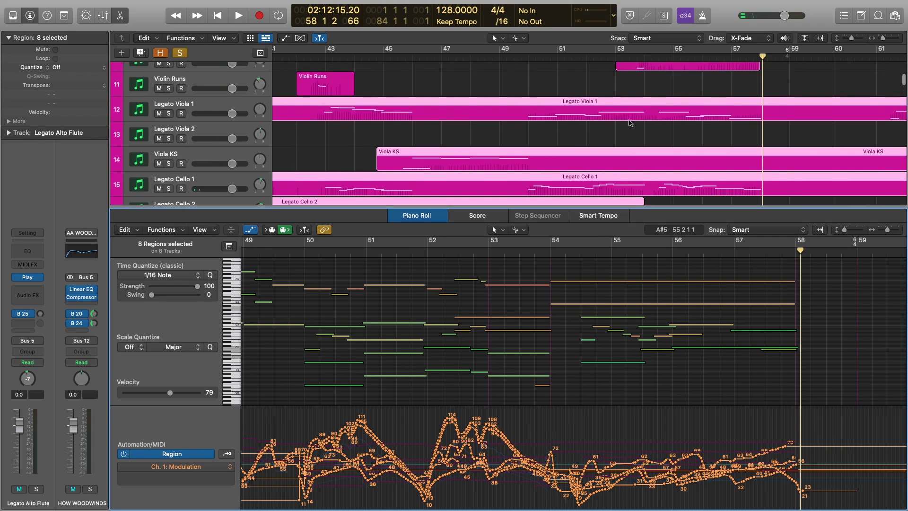
pyautogui.scroll(2, 624, 124)
pyautogui.hscroll(3, 619, 109)
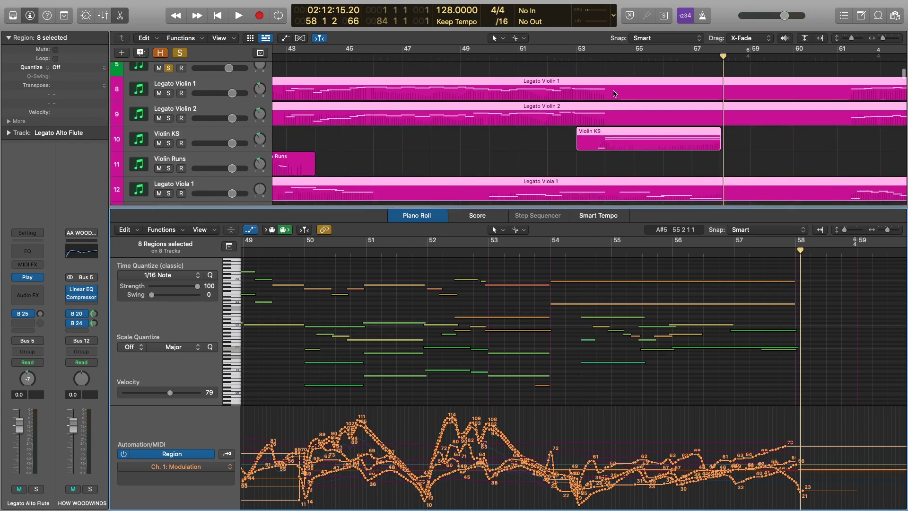
pyautogui.click(554, 154)
pyautogui.click(623, 142)
pyautogui.click(534, 252)
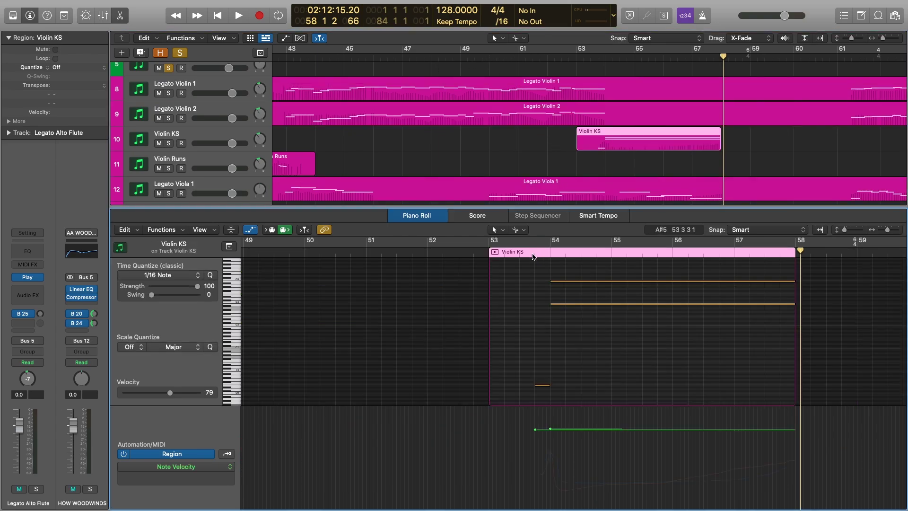
# Examine the Violin KS region's Modulation and Expression curves and play it from beat 4 of bar 53 to bar 54
pyautogui.click(226, 454)
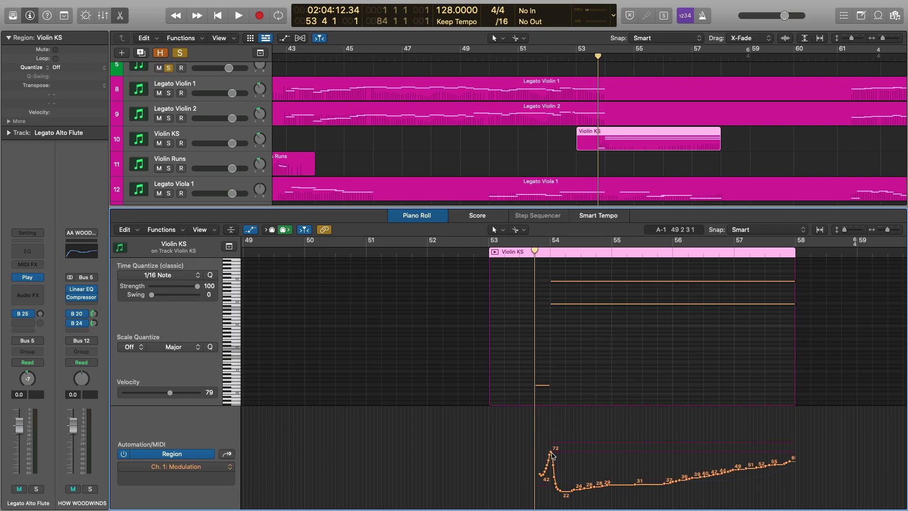
pyautogui.click(228, 454)
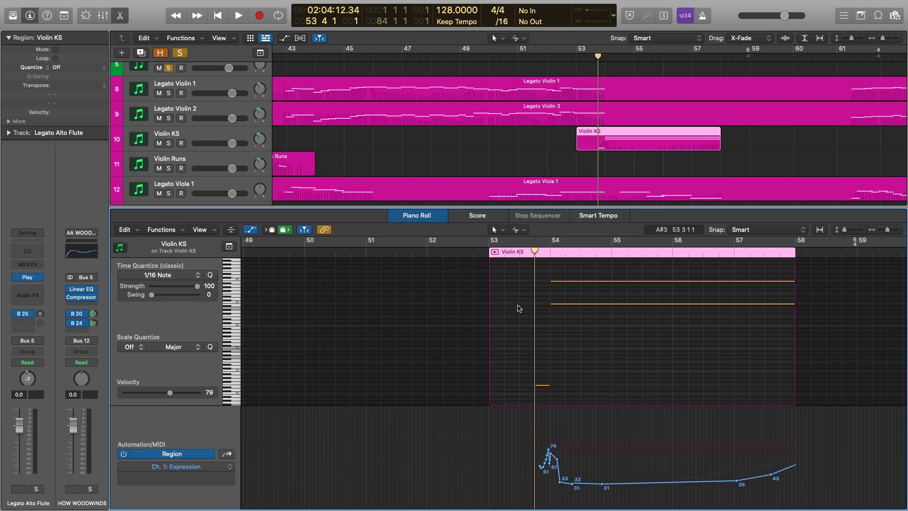
pyautogui.press('space')
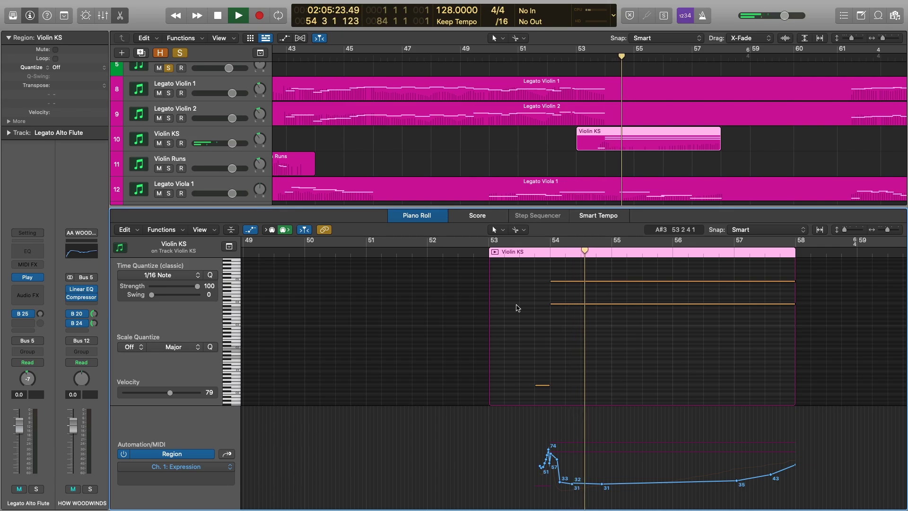
pyautogui.press('space')
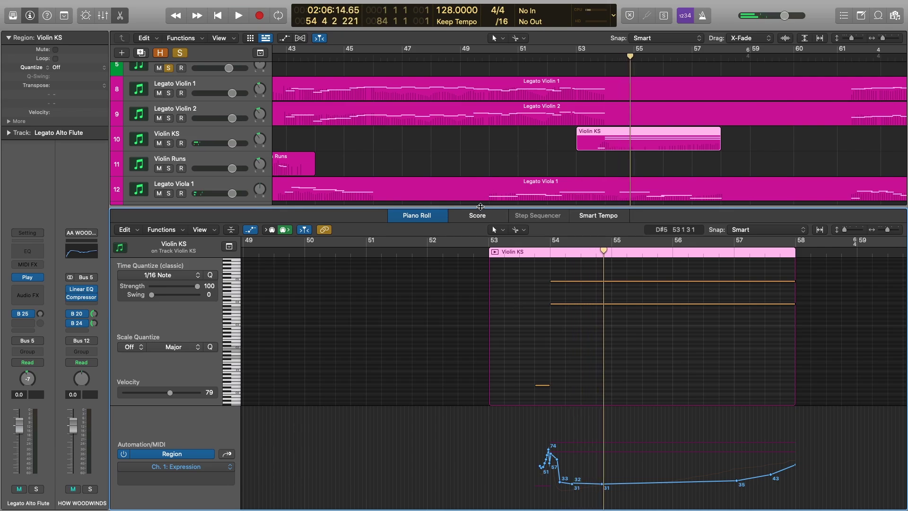
# Collapse the Piano Roll, solo the HB BRASS track and place the playhead on beat 4 of bar 49
pyautogui.moveTo(480, 207); pyautogui.dragTo(662, 509)
pyautogui.scroll(-10, 467, 260)
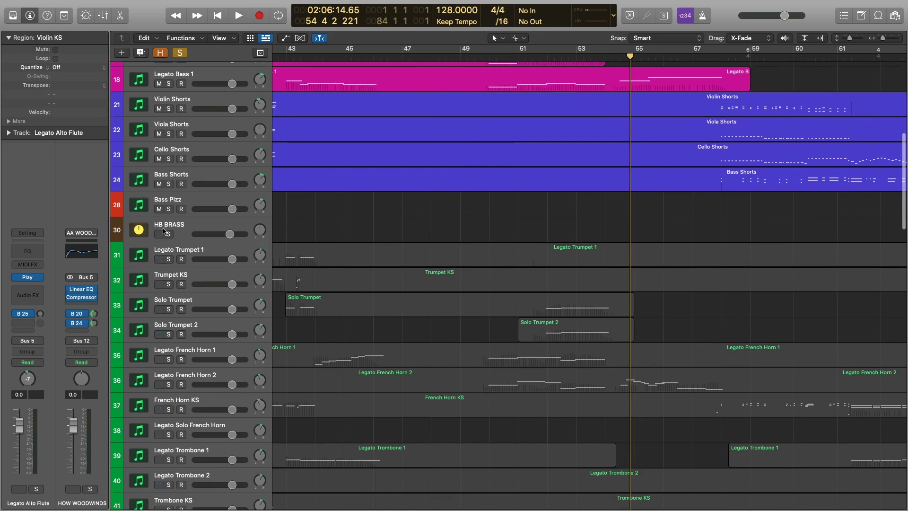
pyautogui.click(168, 234)
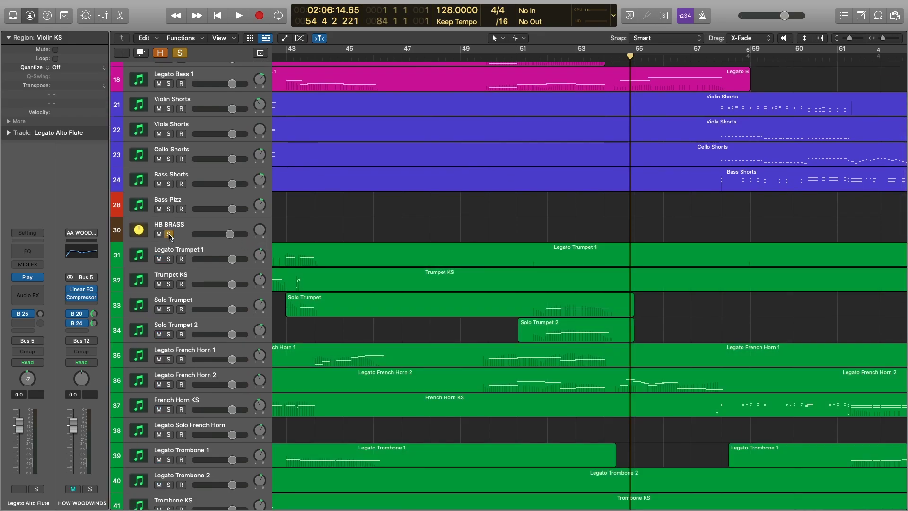
pyautogui.scroll(1, 481, 89)
pyautogui.click(482, 78)
pyautogui.scroll(-2, 540, 273)
# Open the trumpet and legato French horn regions together in the Piano Roll and play from beat 4 of bar 49 to bar 57
pyautogui.moveTo(540, 212); pyautogui.dragTo(579, 362)
pyautogui.scroll(-6, 537, 209)
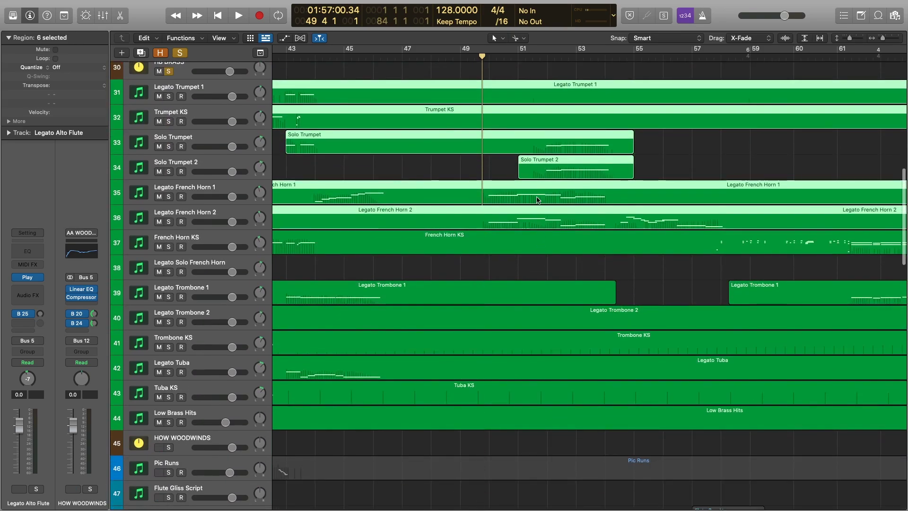
pyautogui.doubleClick(537, 200)
pyautogui.press('space')
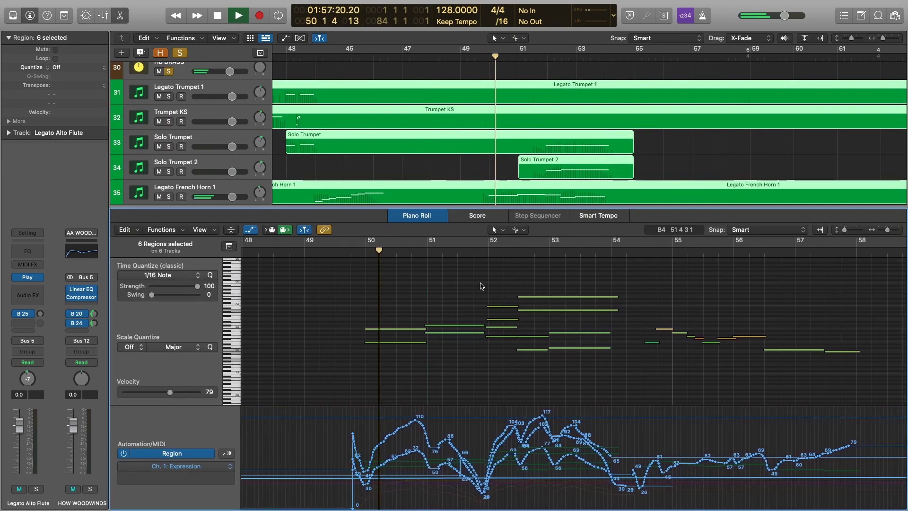
pyautogui.scroll(-2, 542, 119)
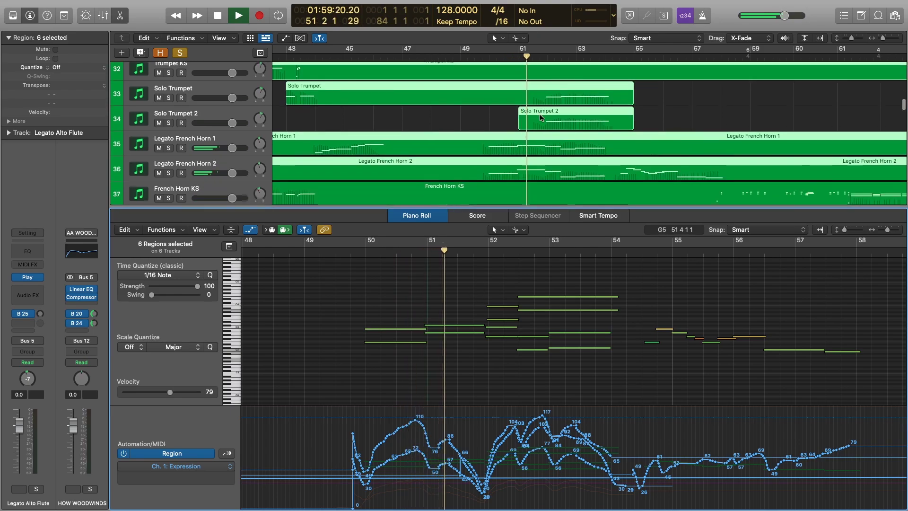
pyautogui.scroll(-3, 542, 118)
pyautogui.scroll(3, 541, 118)
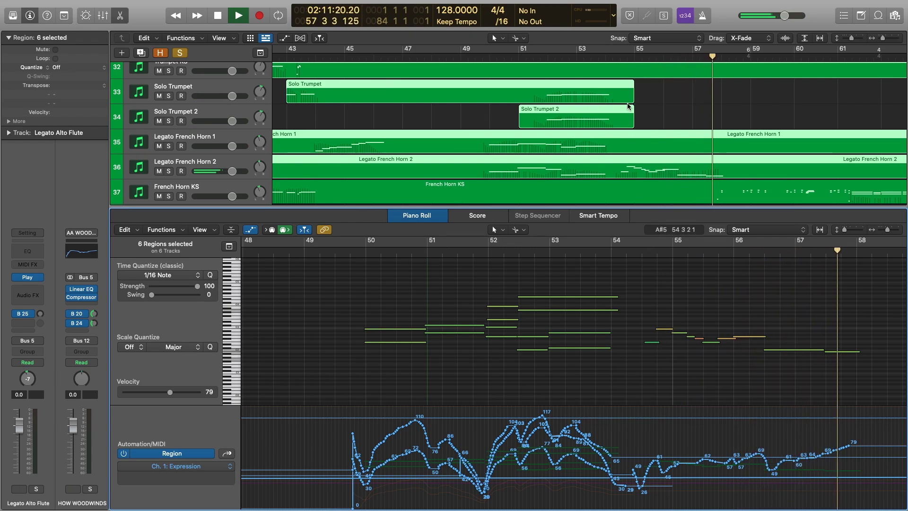
pyautogui.press('space')
# Show only the Solo Trumpet and Solo Trumpet 2 regions in the Piano Roll and place the playhead on beat 4 of bar 51
pyautogui.scroll(3, 622, 106)
pyautogui.scroll(-5, 623, 107)
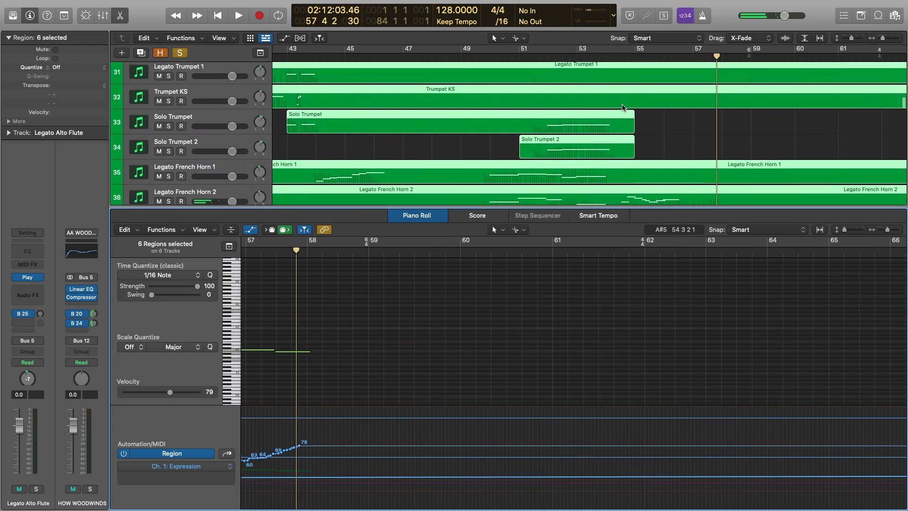
pyautogui.scroll(2, 676, 104)
pyautogui.click(676, 105)
pyautogui.click(581, 91)
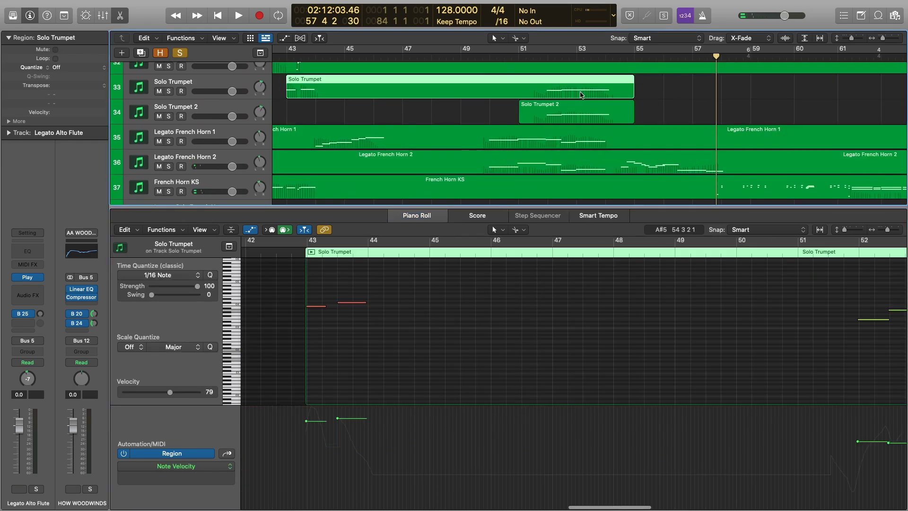
pyautogui.keyDown('shift'); pyautogui.click(572, 118); pyautogui.keyUp('shift')
pyautogui.hscroll(-3, 486, 280)
pyautogui.click(546, 57)
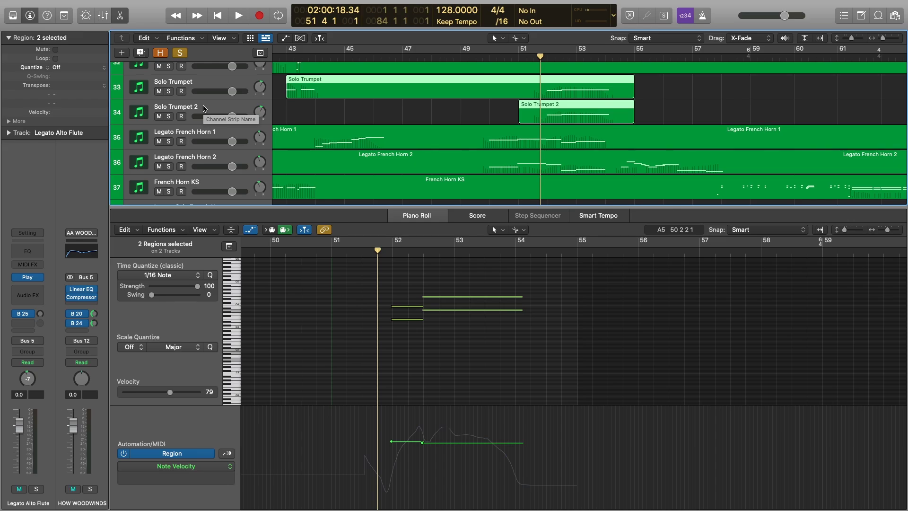
# Show the Legato Bassoon region in the Piano Roll and solo the HOW WOODWINDS bus
pyautogui.scroll(-5, 544, 132)
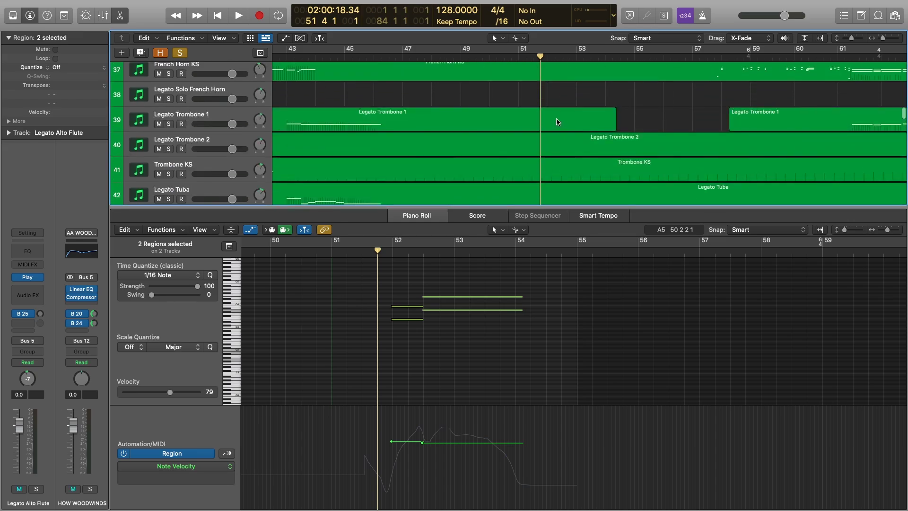
pyautogui.scroll(-10, 558, 121)
pyautogui.scroll(-6, 551, 121)
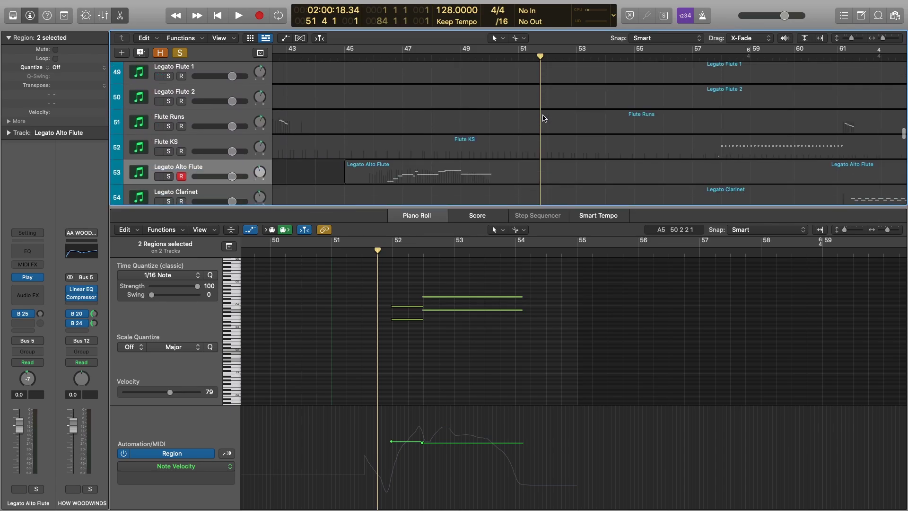
pyautogui.scroll(-2, 540, 118)
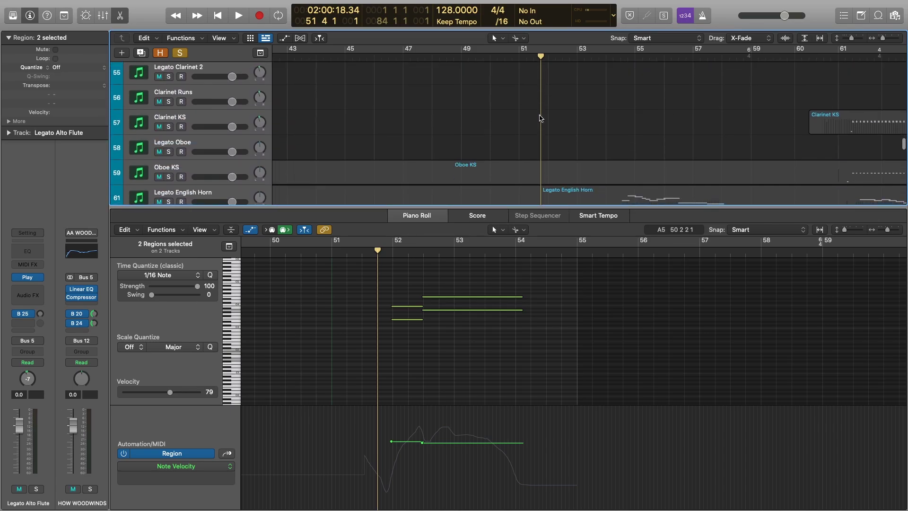
pyautogui.scroll(8, 551, 123)
pyautogui.scroll(-12, 557, 129)
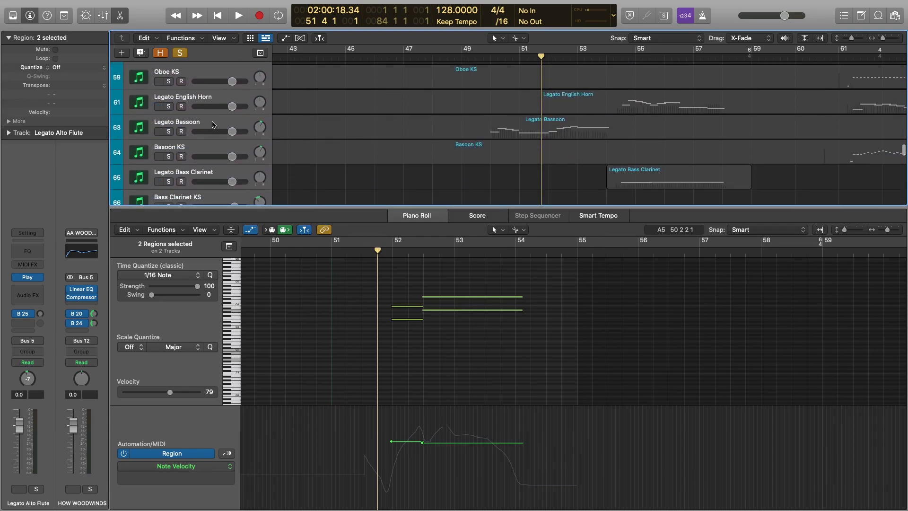
pyautogui.click(214, 125)
pyautogui.click(73, 490)
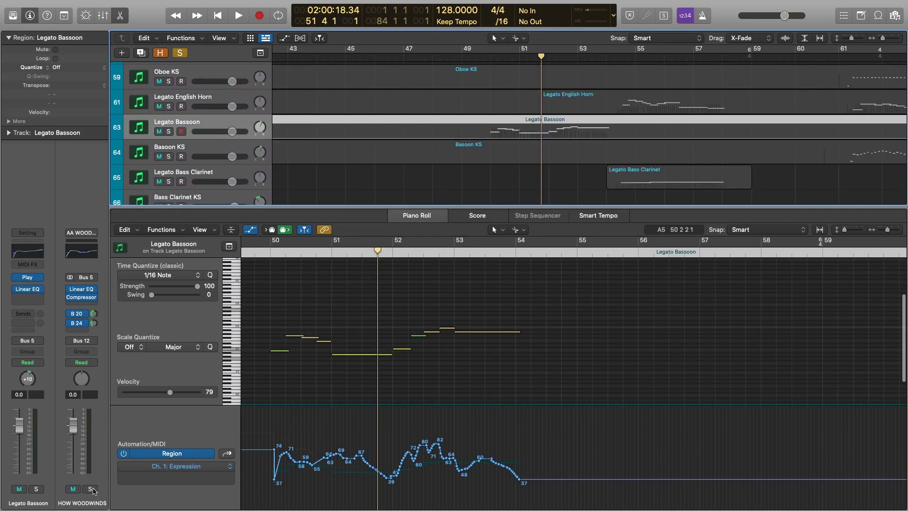
pyautogui.click(92, 489)
pyautogui.scroll(2, 525, 108)
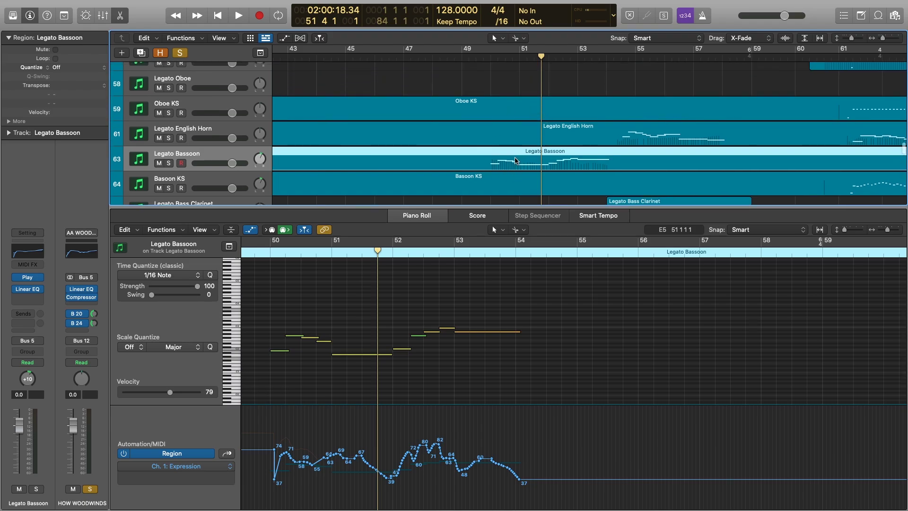
# Play the soloed Legato Bassoon line from around bar 49 and stop in bar 53
pyautogui.click(483, 56)
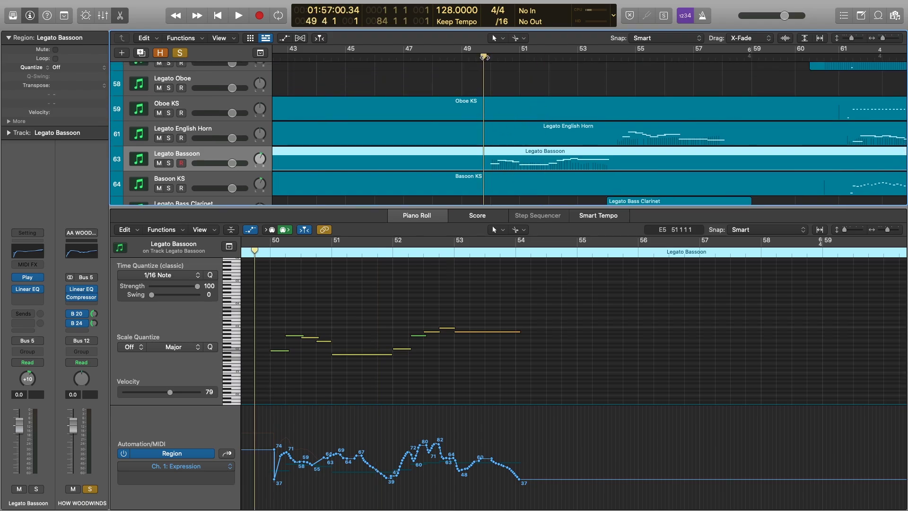
pyautogui.scroll(-10, 507, 136)
pyautogui.hscroll(-2, 503, 127)
pyautogui.click(412, 52)
pyautogui.press('space')
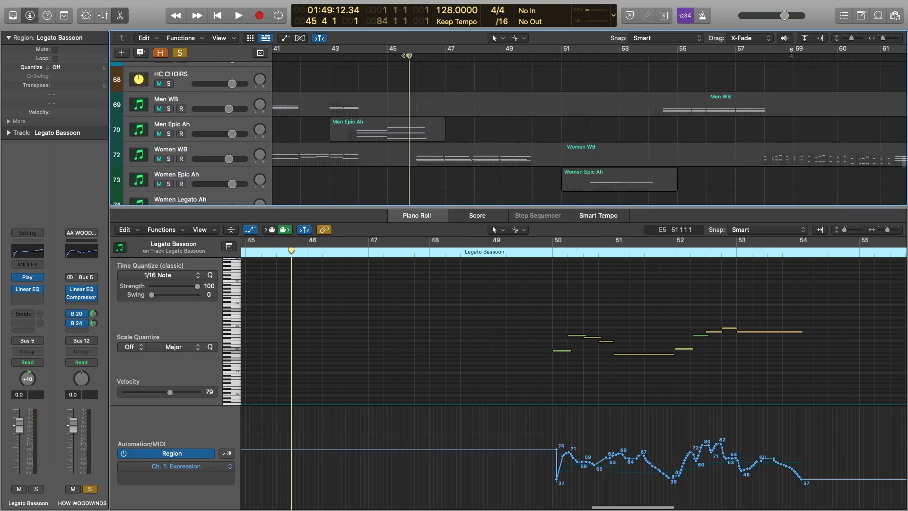
pyautogui.scroll(9, 541, 116)
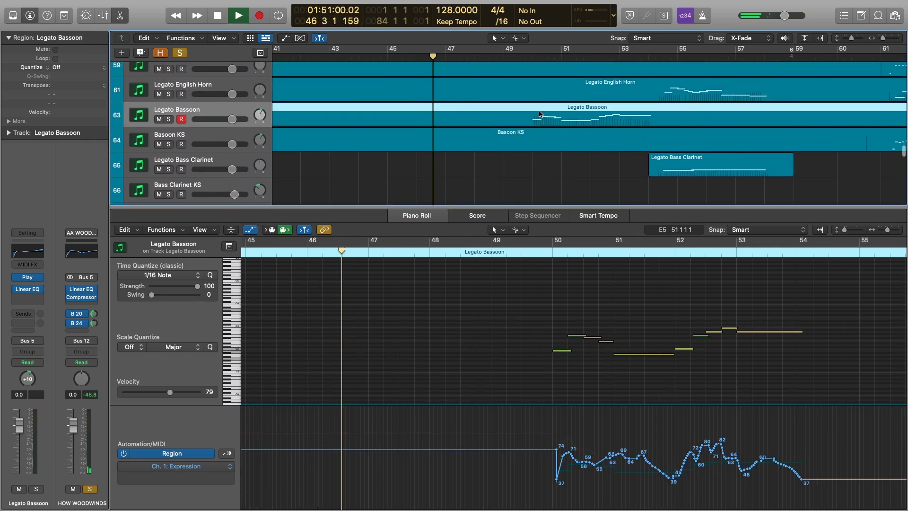
pyautogui.click(522, 56)
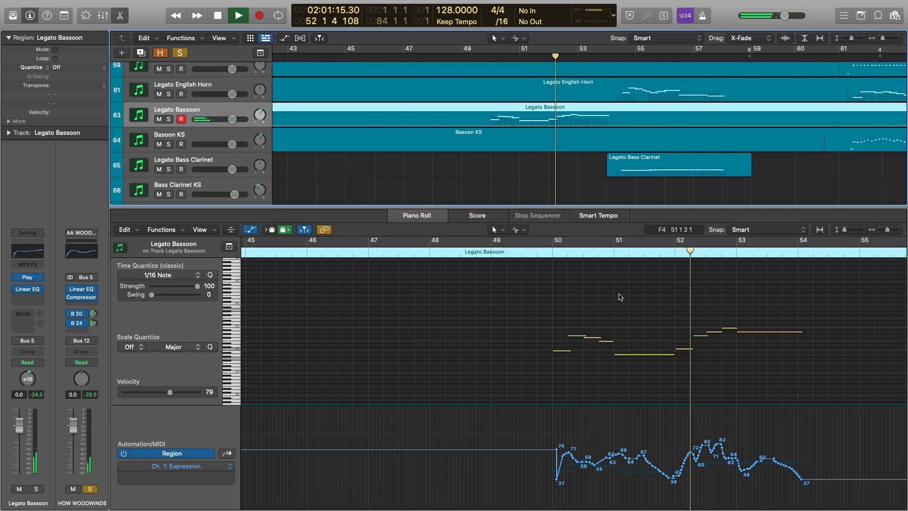
pyautogui.hscroll(3, 622, 297)
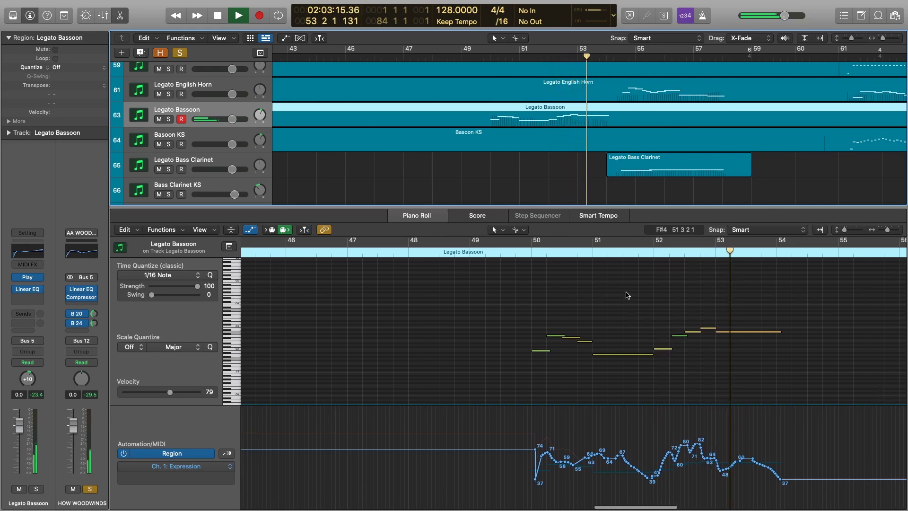
pyautogui.press('space')
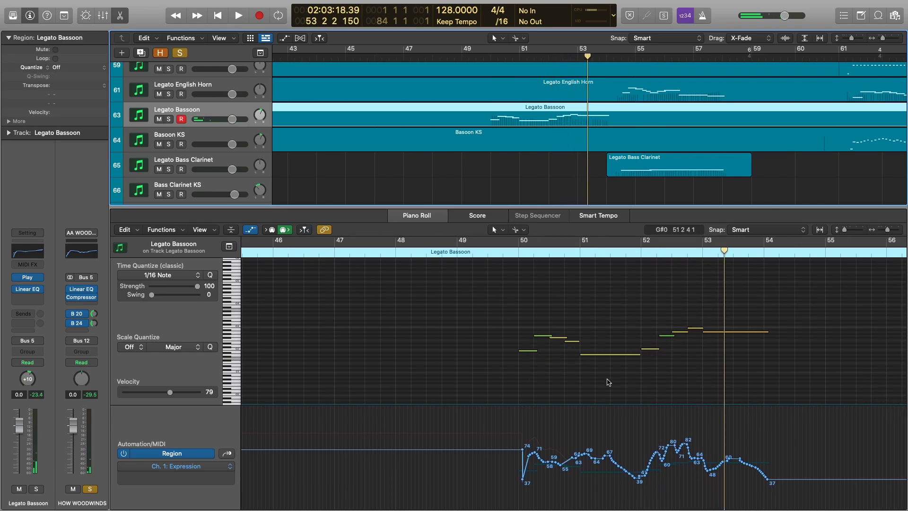
pyautogui.hscroll(4, 595, 304)
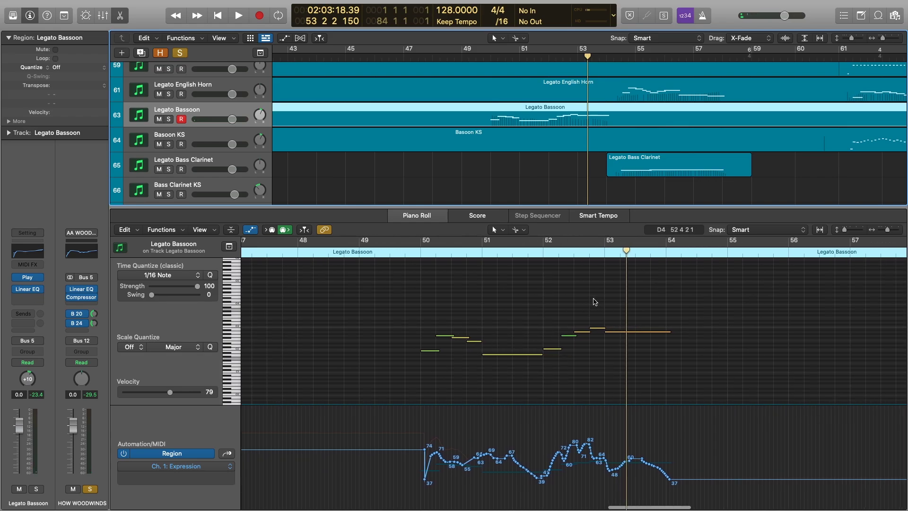
pyautogui.scroll(2, 633, 142)
# Play from bar 49 to bar 58, showing the Legato English Horn and Legato Bass Clarinet regions together in the Piano Roll
pyautogui.press('space')
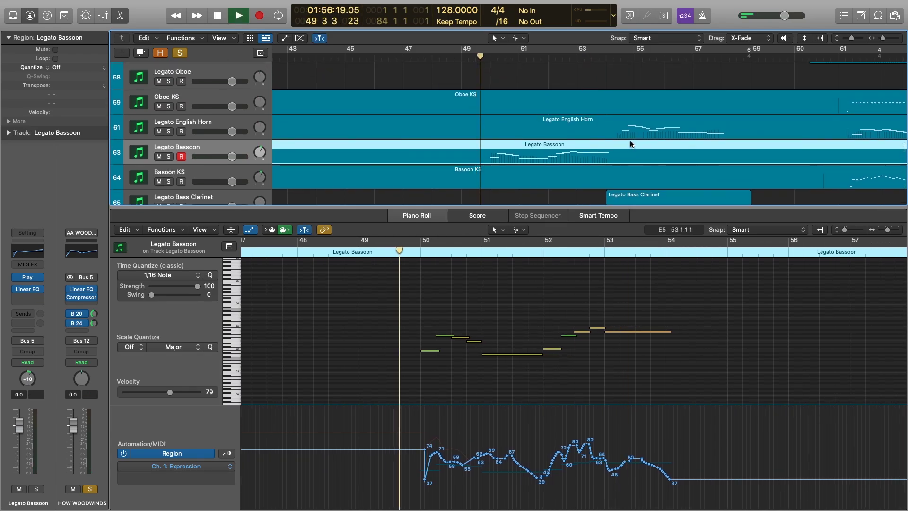
pyautogui.scroll(-2, 638, 131)
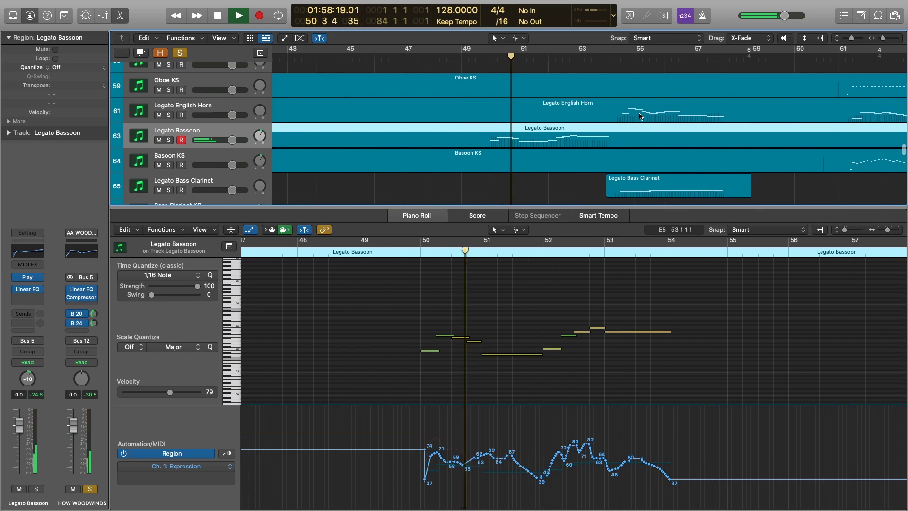
pyautogui.click(639, 114)
pyautogui.keyDown('shift'); pyautogui.click(676, 188); pyautogui.keyUp('shift')
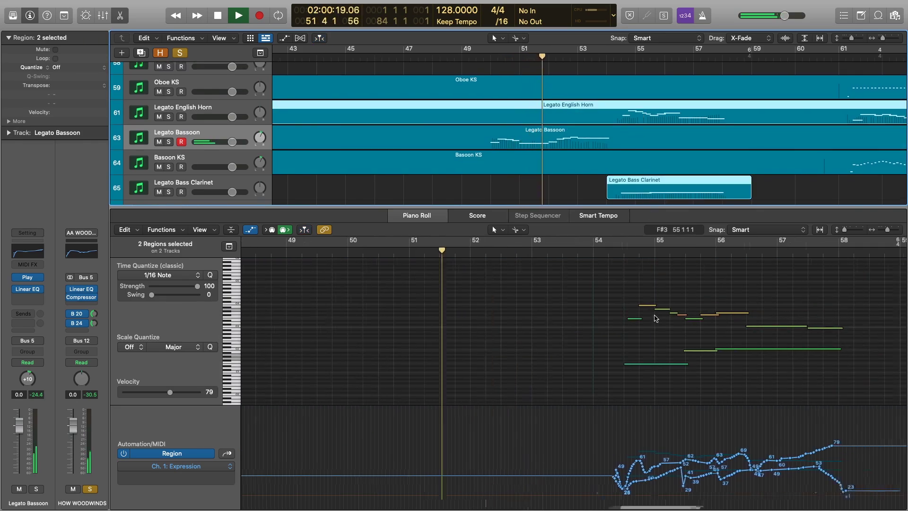
pyautogui.scroll(5, 673, 106)
pyautogui.scroll(-4, 671, 106)
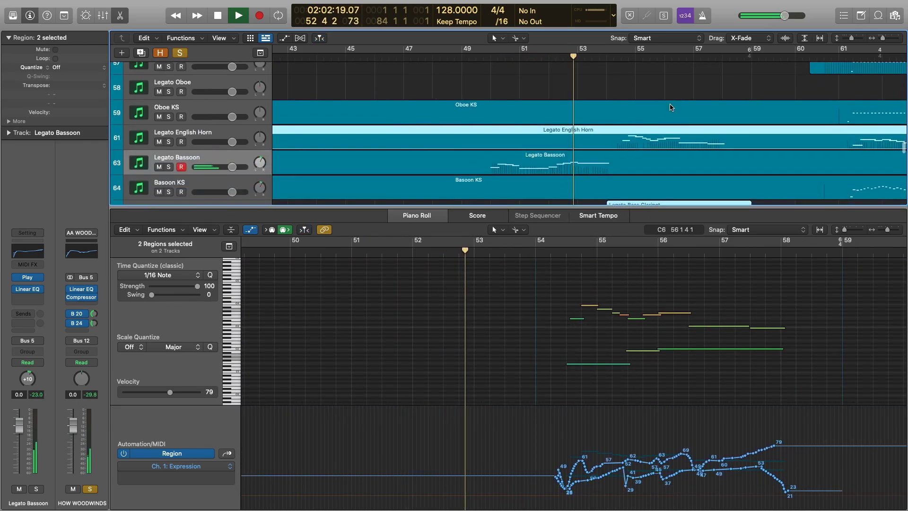
pyautogui.scroll(-3, 672, 107)
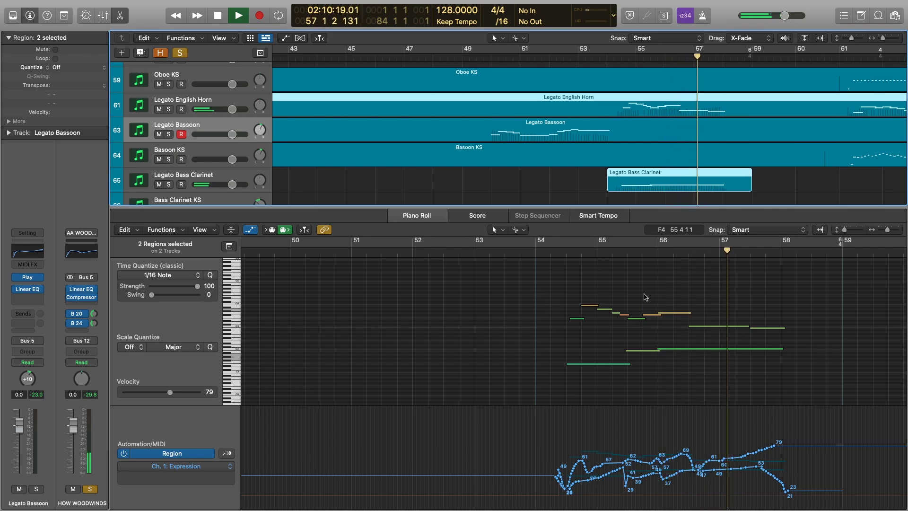
pyautogui.press('space')
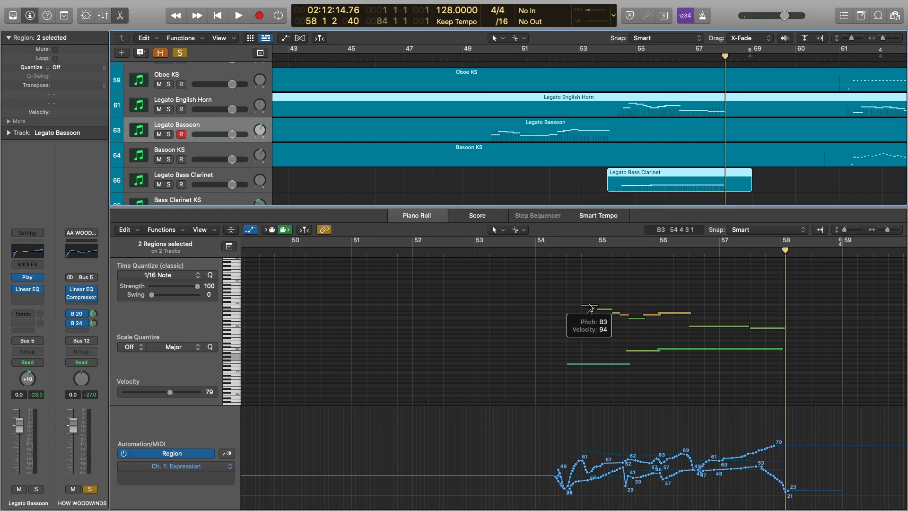
# Replay the English horn and bass clarinet passage from bar 54 to bar 58
pyautogui.click(557, 255)
pyautogui.press('space')
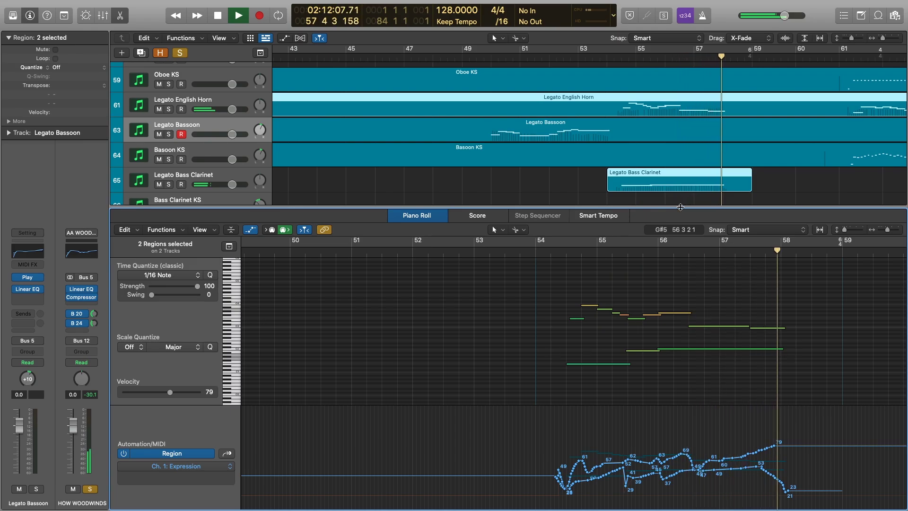
pyautogui.press('space')
# Collapse the Piano Roll, deselect the woodwind regions and solo the HC CHOIRS track
pyautogui.moveTo(680, 206); pyautogui.dragTo(831, 479)
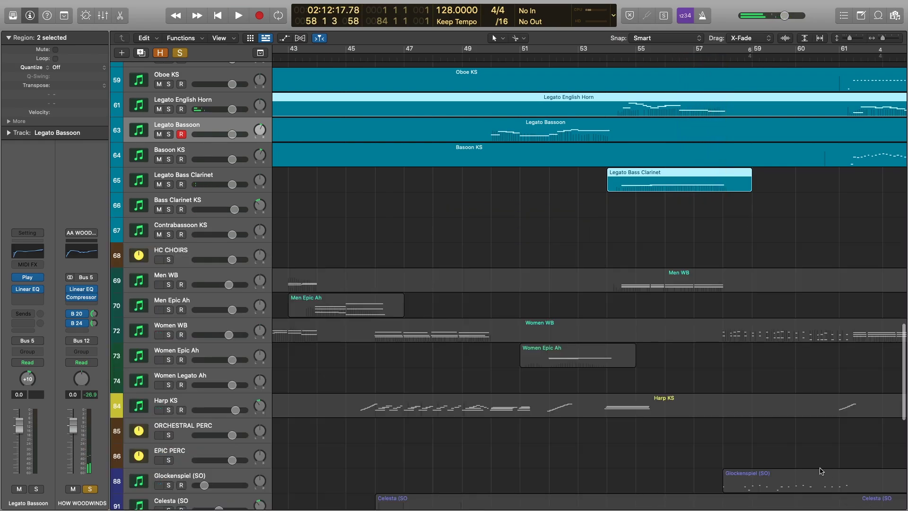
pyautogui.click(626, 236)
pyautogui.hscroll(3, 624, 235)
pyautogui.scroll(-12, 624, 235)
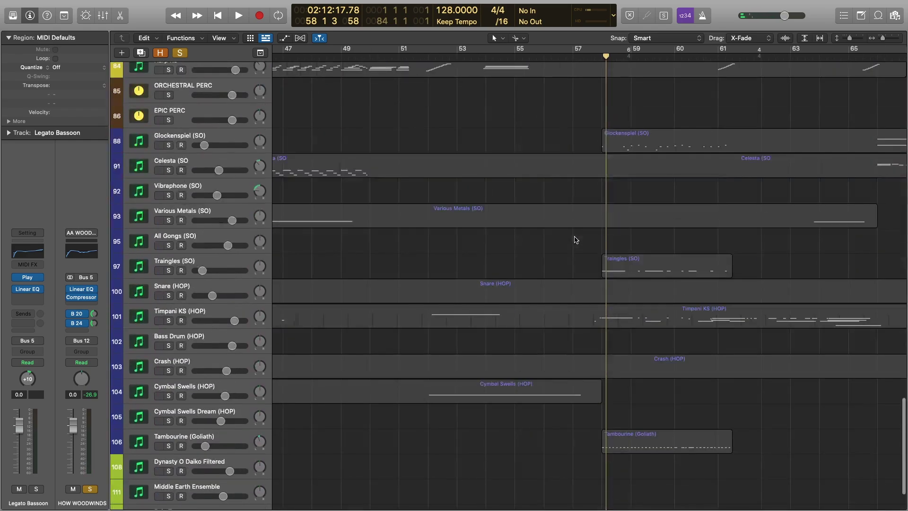
pyautogui.scroll(12, 576, 239)
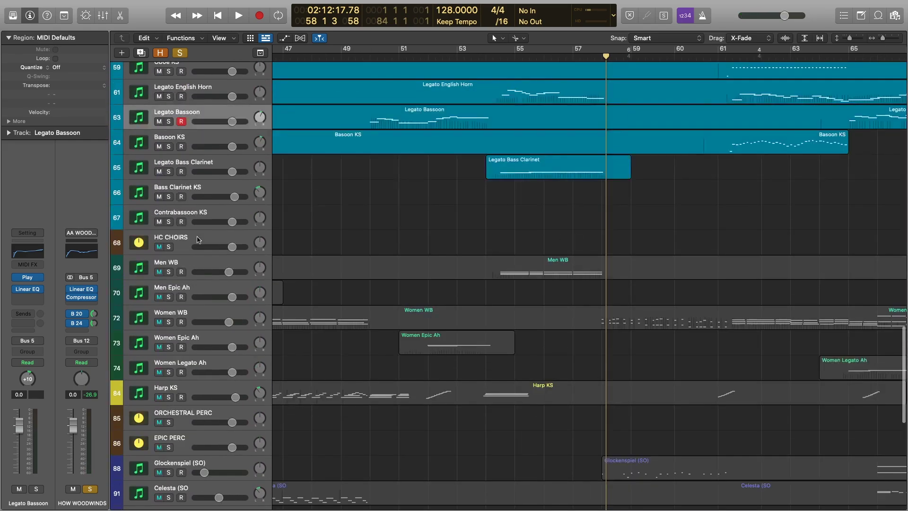
pyautogui.click(170, 248)
pyautogui.hscroll(-2, 452, 214)
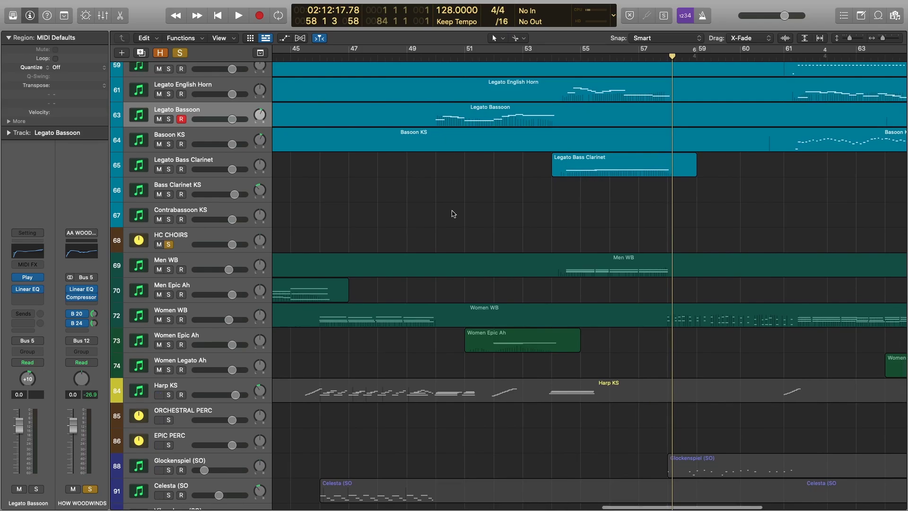
# Open the Men WB region in the Piano Roll and play from bar 54 to beat 4 of bar 57, switching to its Modulation curve
pyautogui.hscroll(1, 453, 214)
pyautogui.click(533, 58)
pyautogui.doubleClick(607, 271)
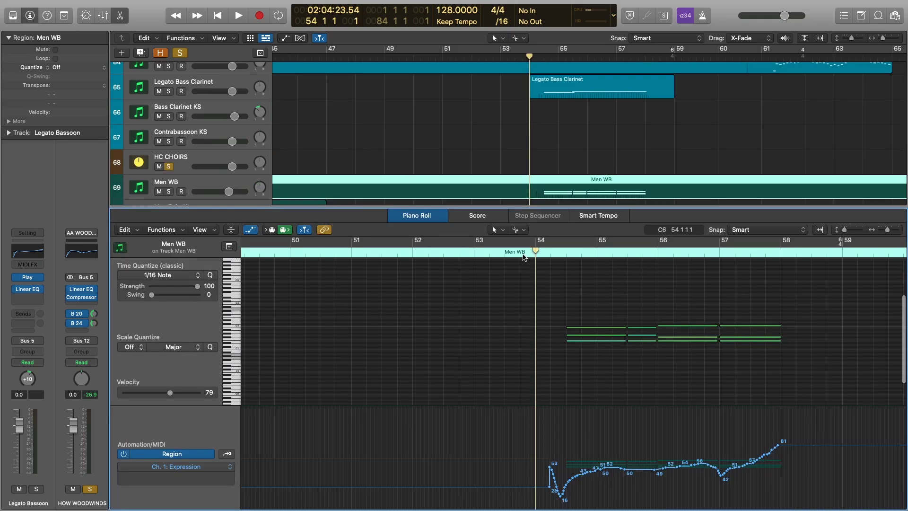
pyautogui.press('space')
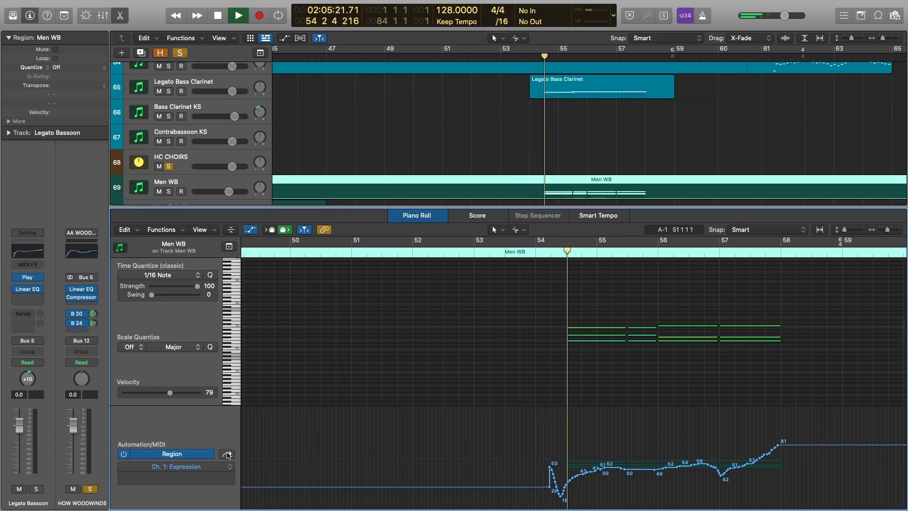
pyautogui.click(227, 454)
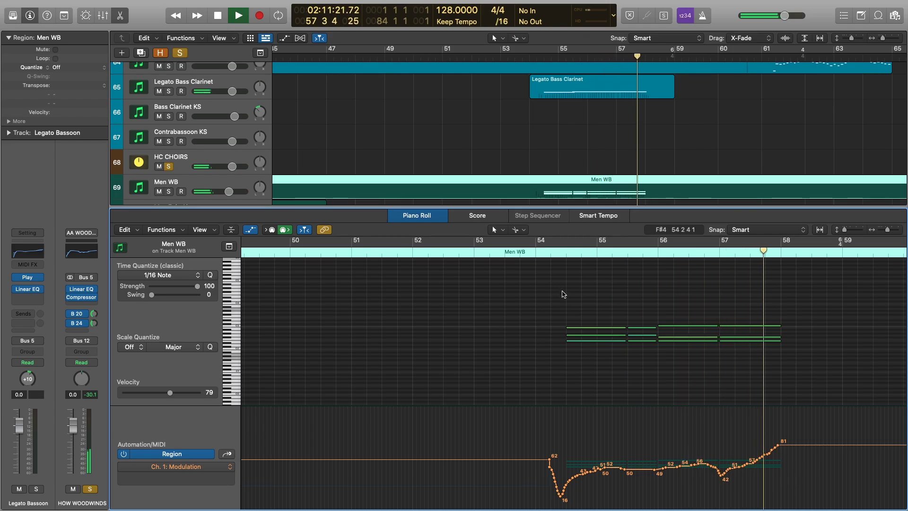
pyautogui.press('space')
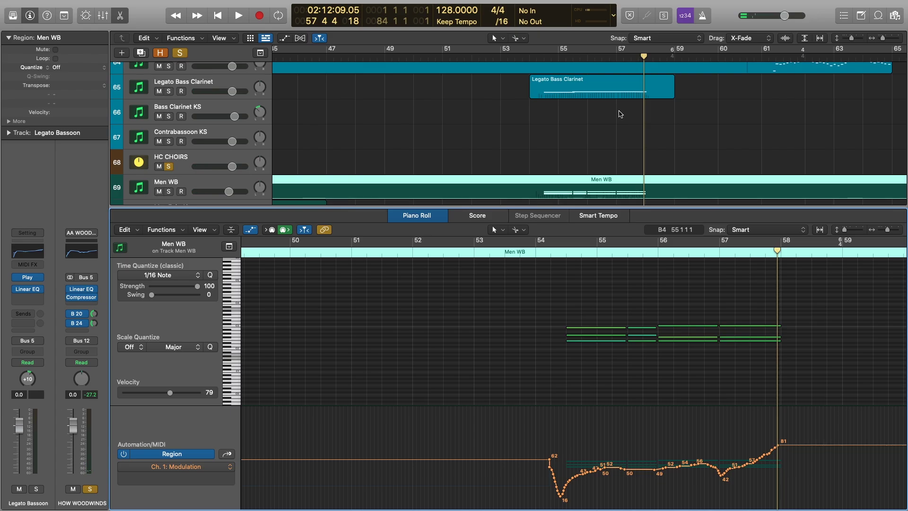
# Look through the harp and percussion tracks, and solo the Harp KS track
pyautogui.scroll(-5, 635, 140)
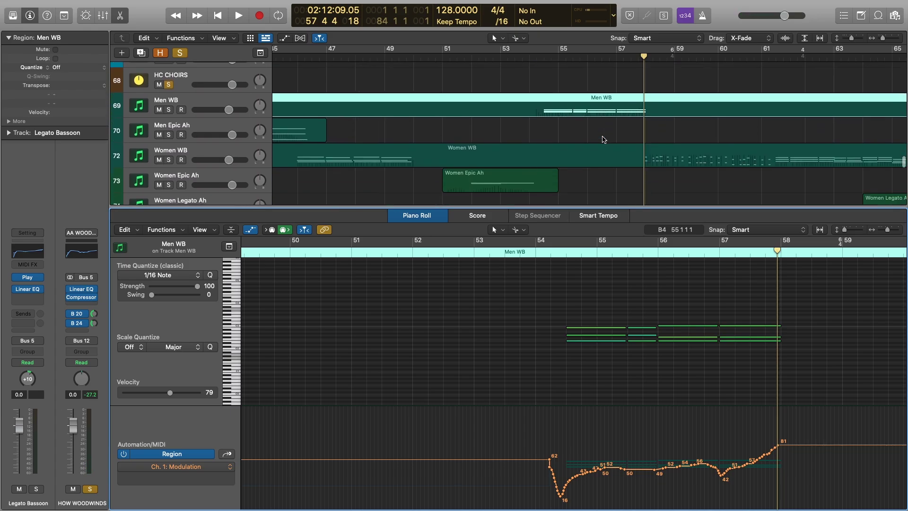
pyautogui.scroll(-2, 601, 141)
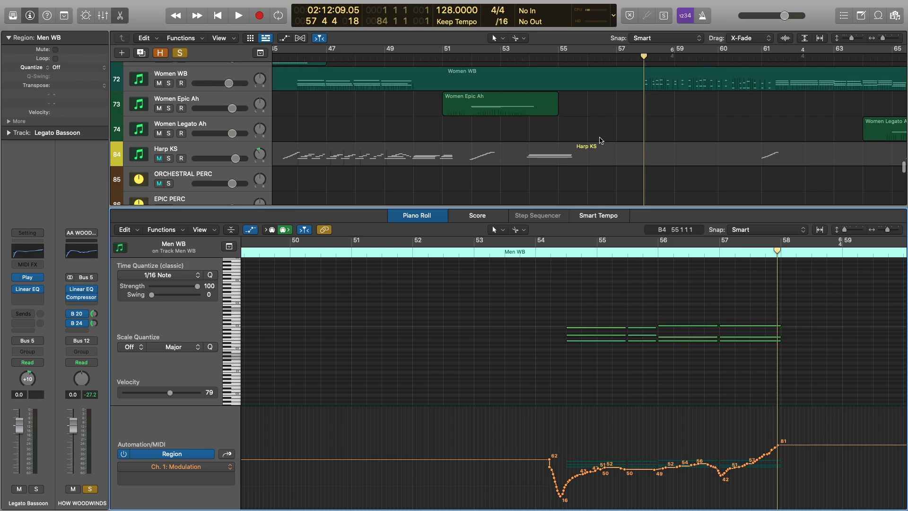
pyautogui.scroll(-10, 599, 140)
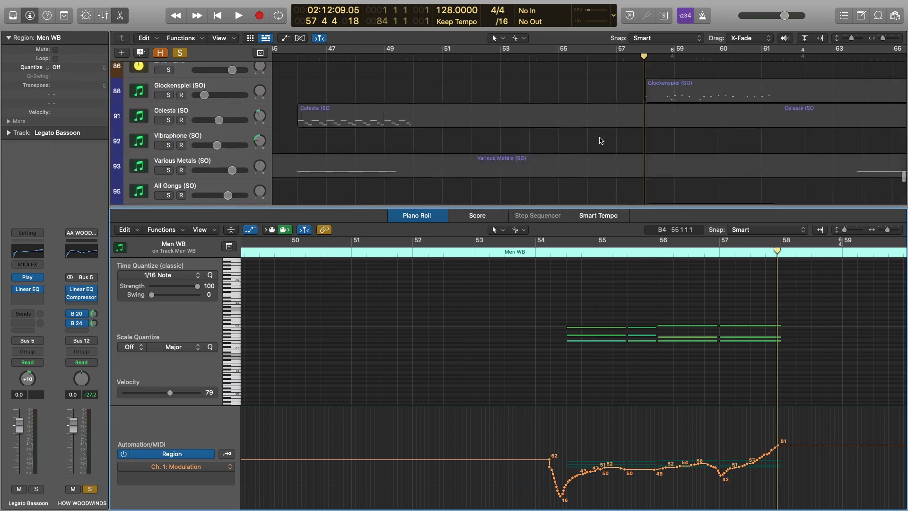
pyautogui.scroll(-6, 600, 141)
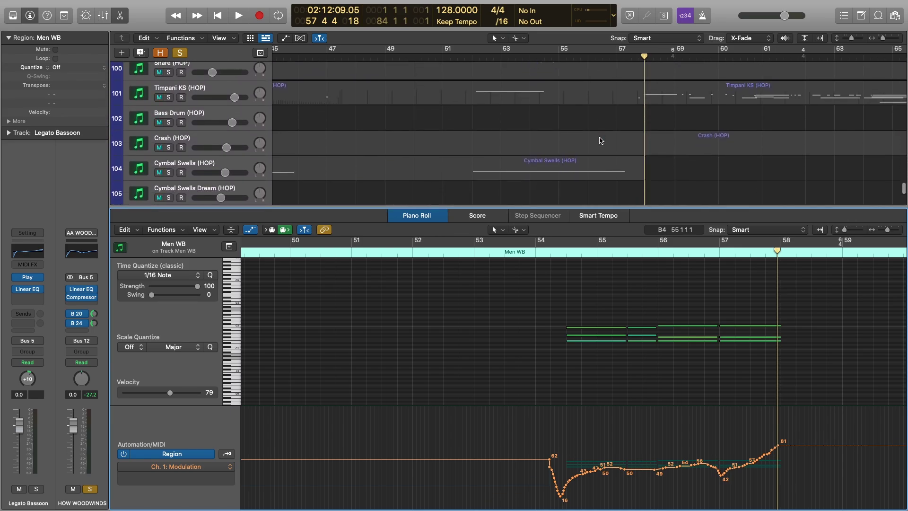
pyautogui.scroll(10, 600, 140)
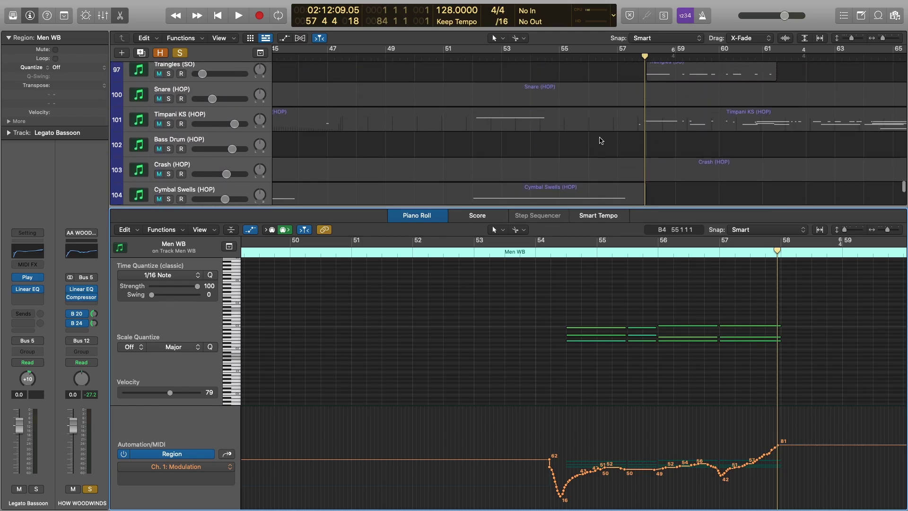
pyautogui.scroll(8, 547, 141)
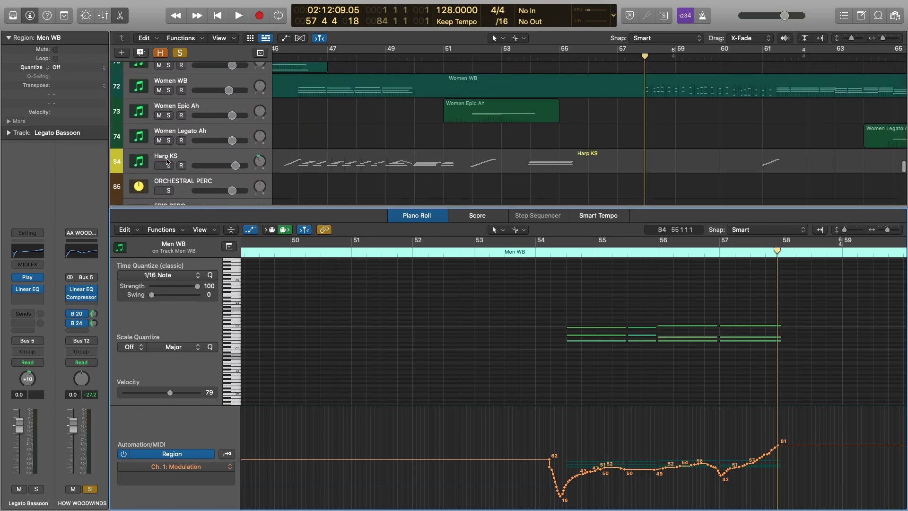
pyautogui.click(169, 165)
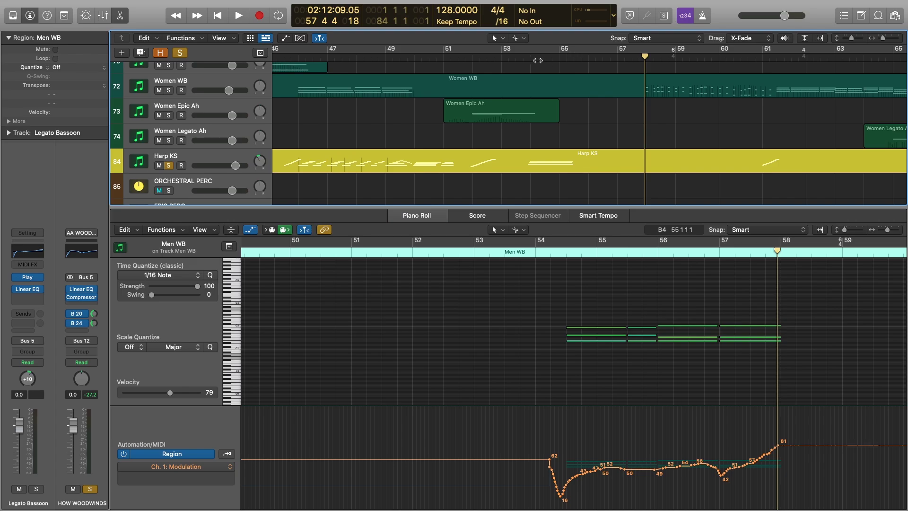
# Open the Harp KS region in the Piano Roll and play it from beat 4 of bar 53 to beat 4 of bar 55
pyautogui.click(522, 58)
pyautogui.click(548, 161)
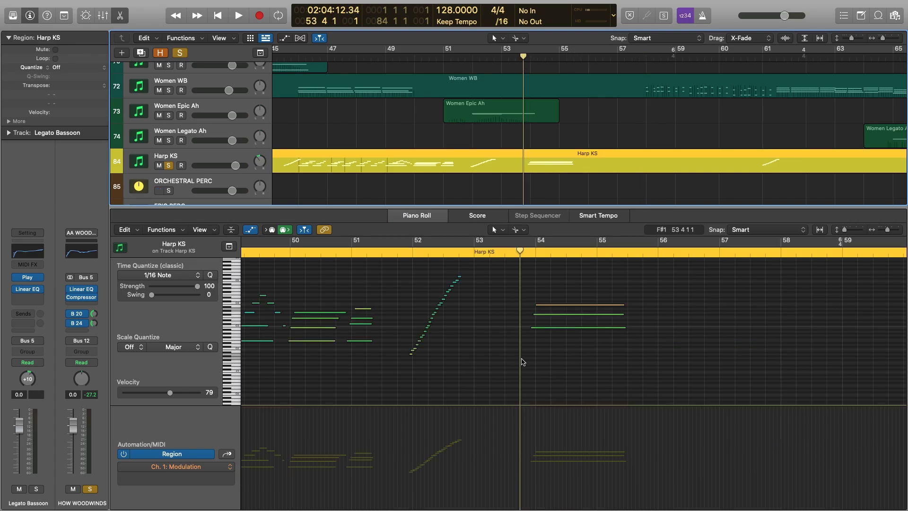
pyautogui.scroll(1, 552, 320)
pyautogui.click(582, 286)
pyautogui.press('space')
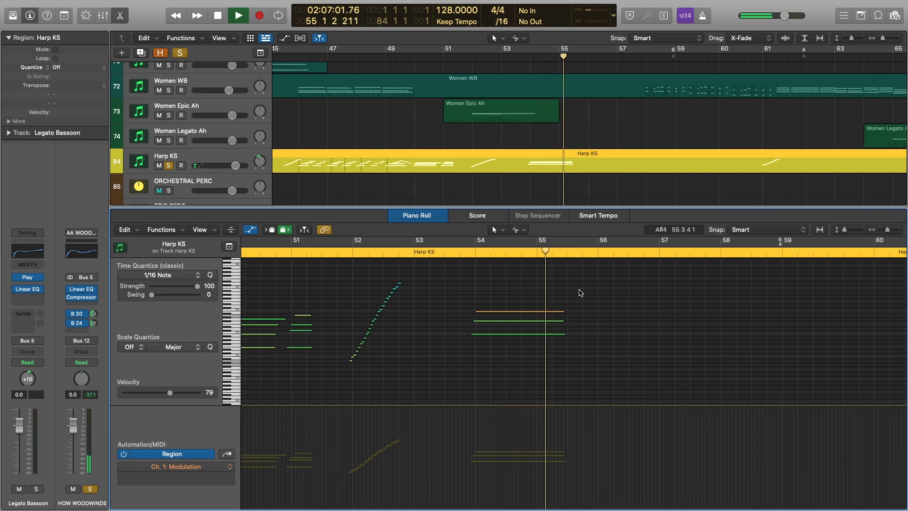
pyautogui.press('space')
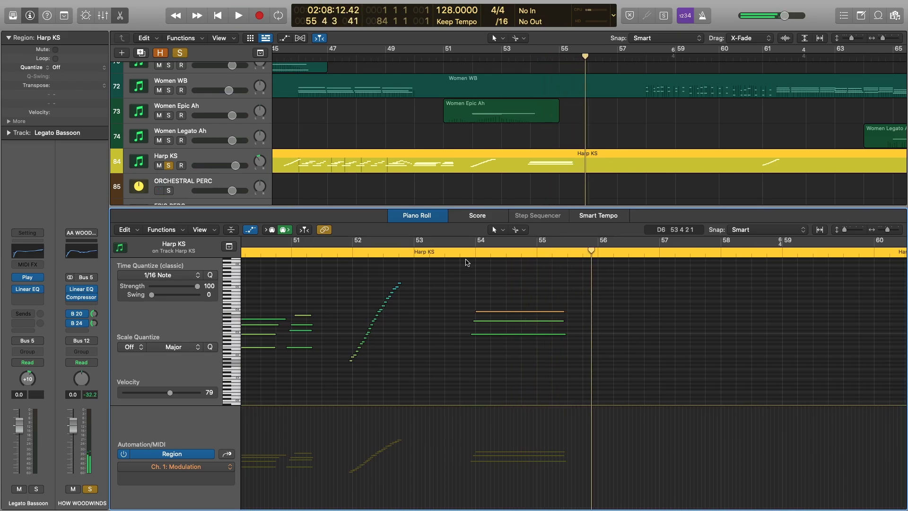
# Replay the harp from beat 4 of bar 53 into bar 54, collapse the Piano Roll and clear all solos
pyautogui.click(467, 254)
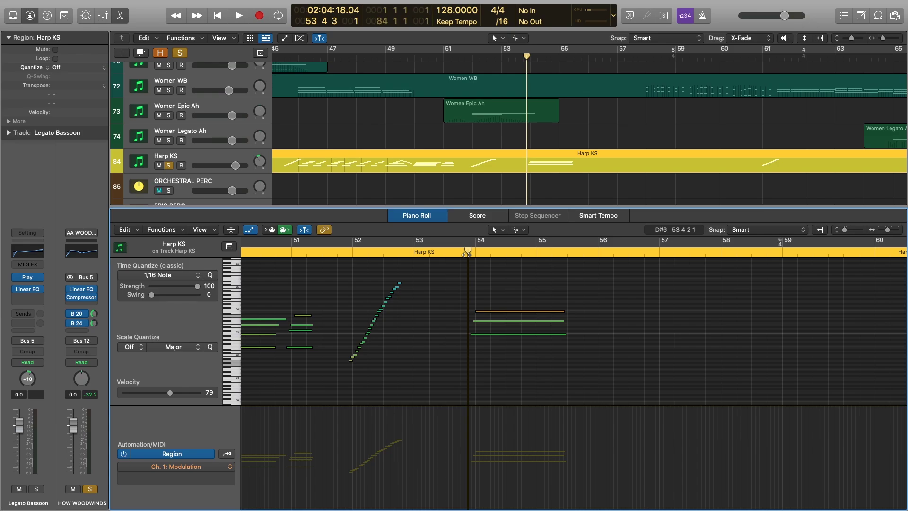
pyautogui.press('space')
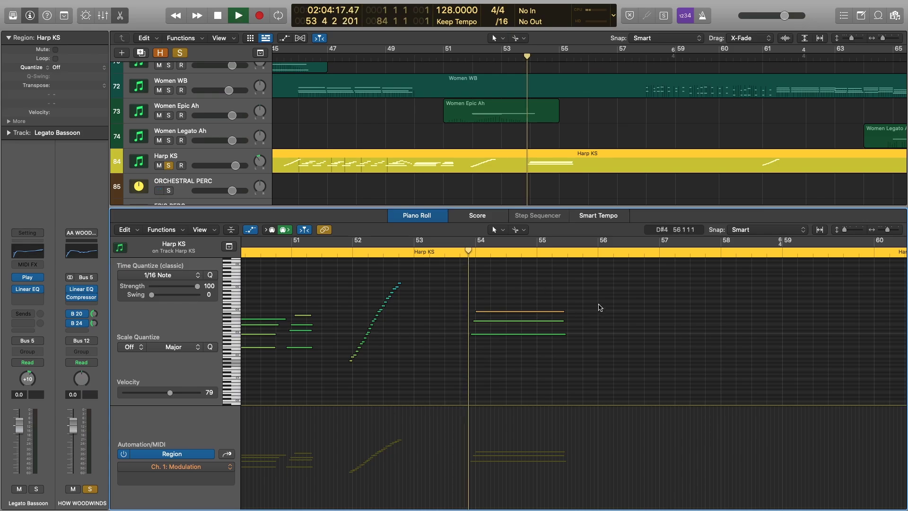
pyautogui.moveTo(579, 206); pyautogui.dragTo(578, 508)
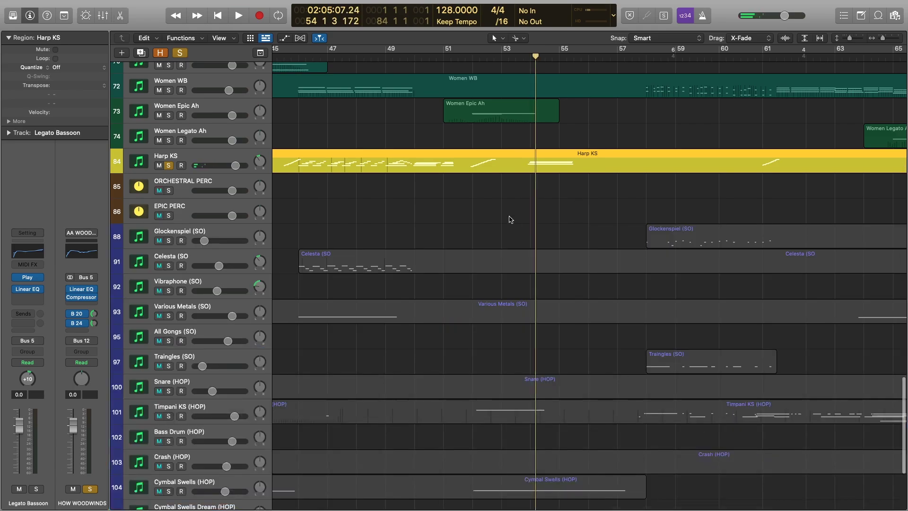
pyautogui.click(510, 220)
pyautogui.click(180, 53)
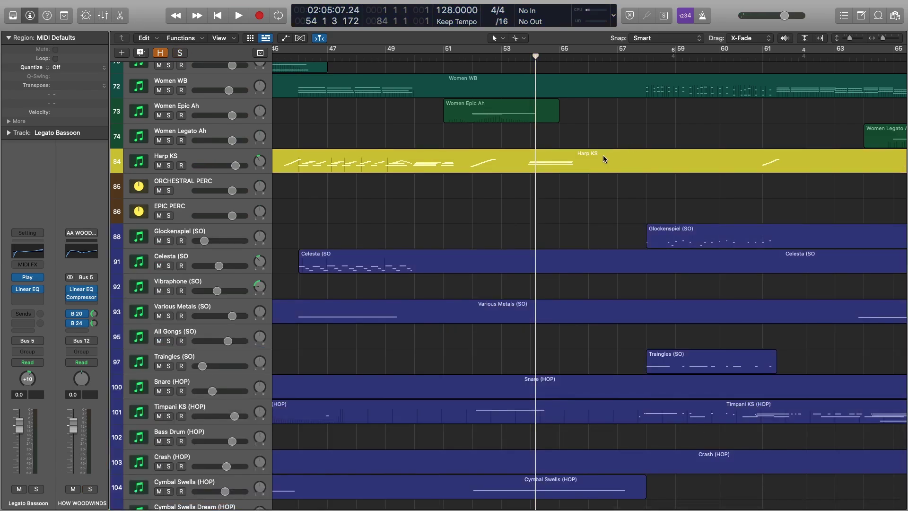
# Play the full orchestra from beat 4 of bar 53 to beat 2 of bar 61, following the string tracks
pyautogui.scroll(20, 603, 156)
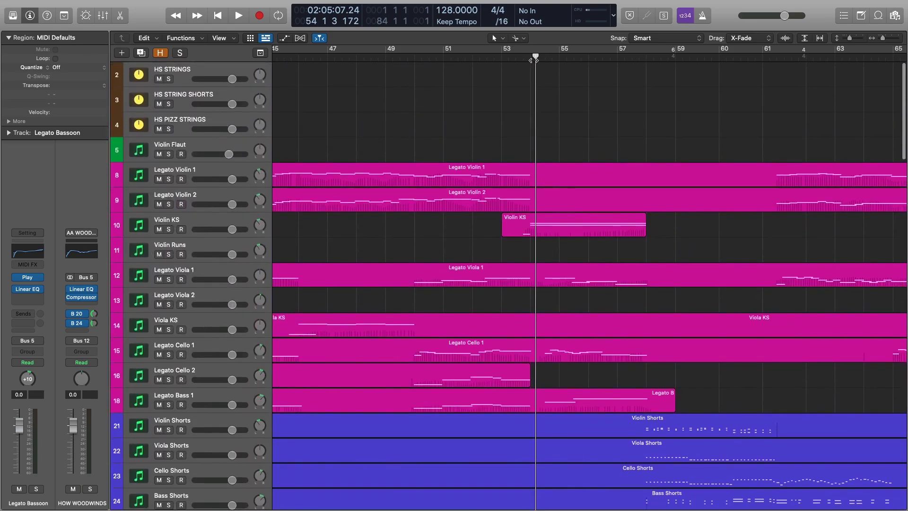
pyautogui.moveTo(534, 59); pyautogui.dragTo(525, 59)
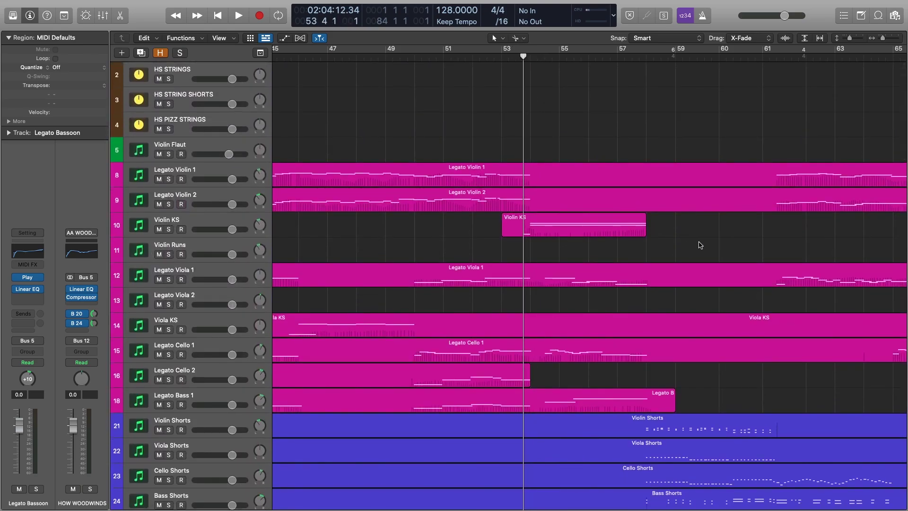
pyautogui.hscroll(5, 699, 243)
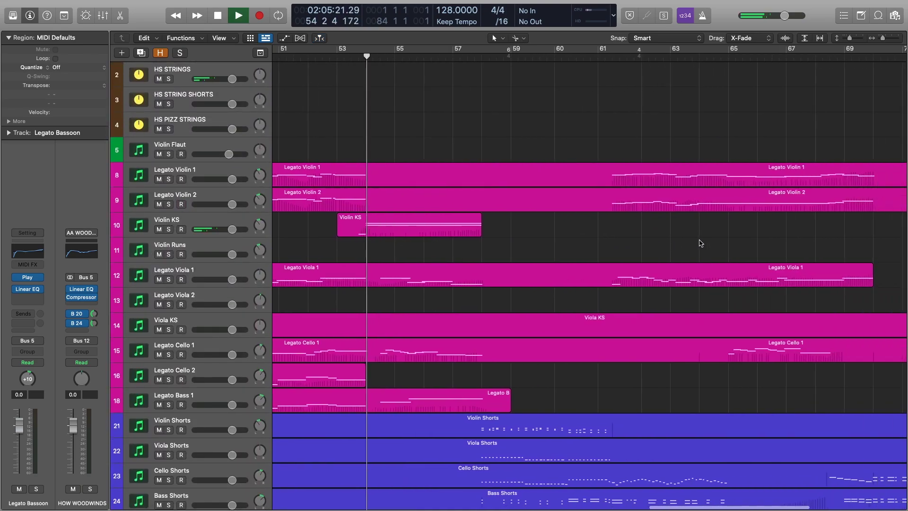
pyautogui.scroll(-3, 699, 243)
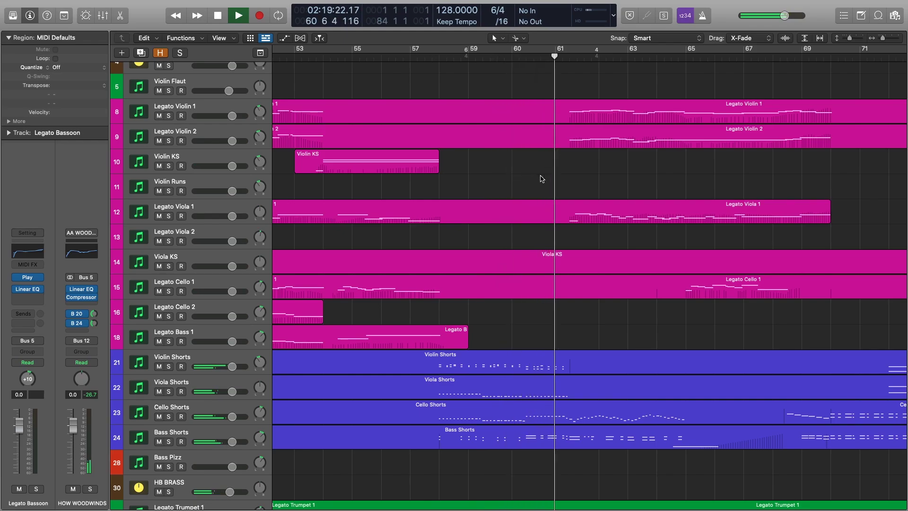
pyautogui.press('space')
pyautogui.hscroll(-3, 541, 179)
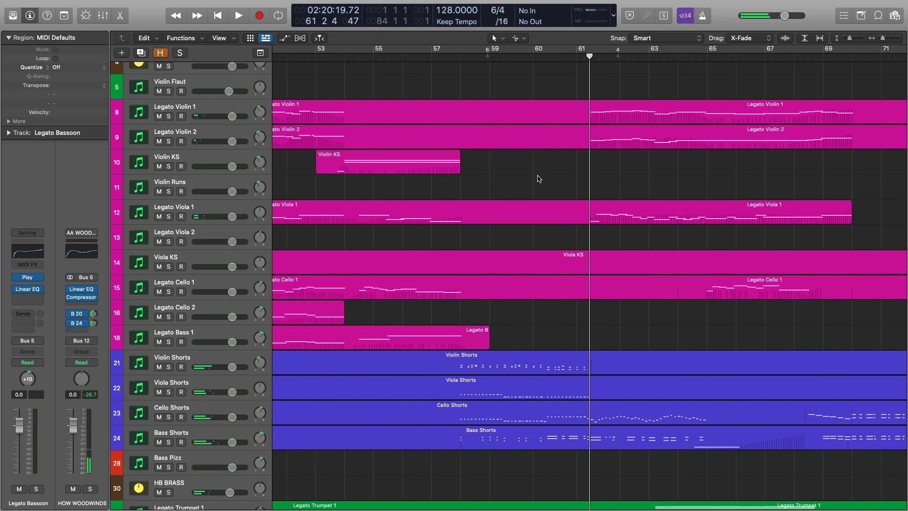
# Select the Violin, Viola, Cello and Bass Shorts regions together and open them in the Piano Roll
pyautogui.scroll(-2, 541, 178)
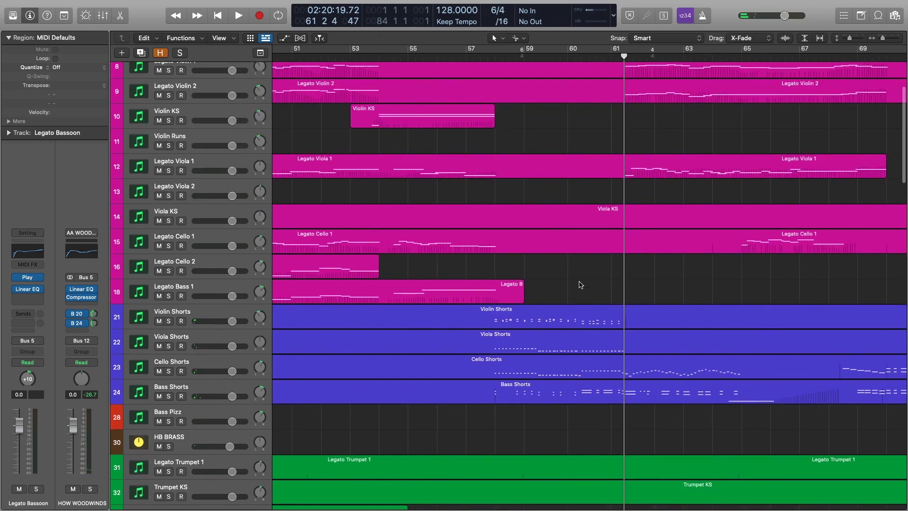
pyautogui.moveTo(572, 286); pyautogui.dragTo(605, 392)
pyautogui.scroll(2, 568, 319)
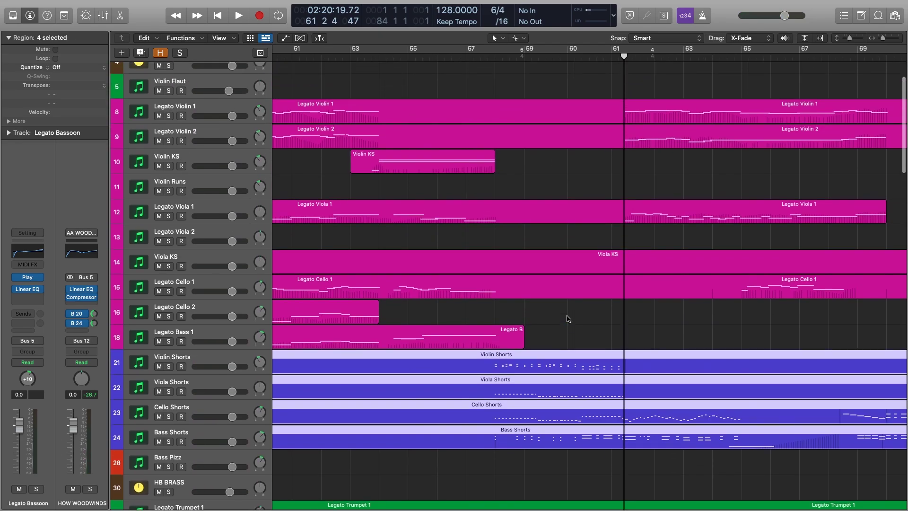
pyautogui.press('e')
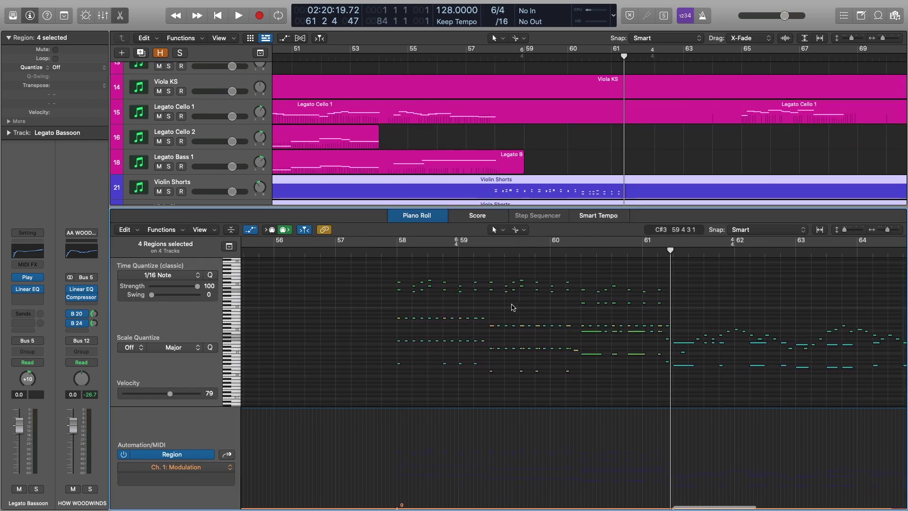
# Solo the tracks from HS STRINGS to Violin Flaut and play from beat 4 of bar 57 to beat 2 of bar 61
pyautogui.click(383, 256)
pyautogui.scroll(8, 215, 97)
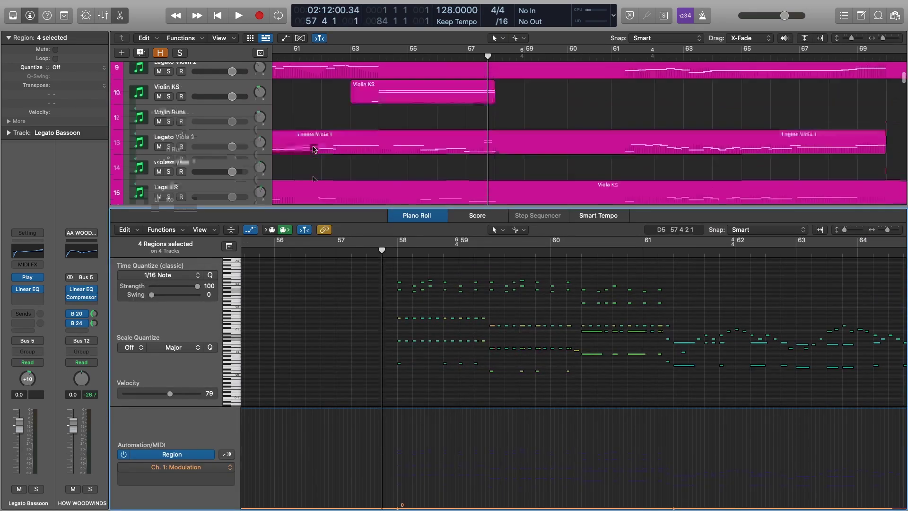
pyautogui.click(168, 104)
pyautogui.click(168, 79)
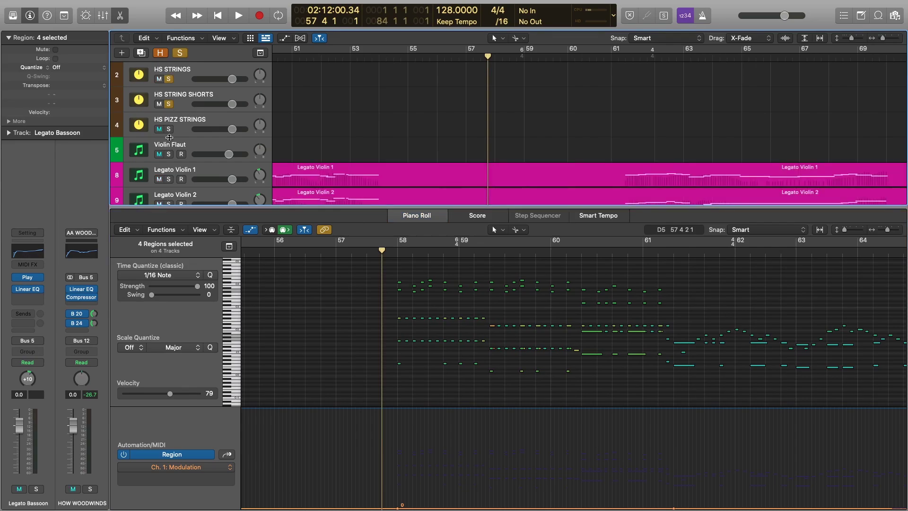
pyautogui.click(413, 273)
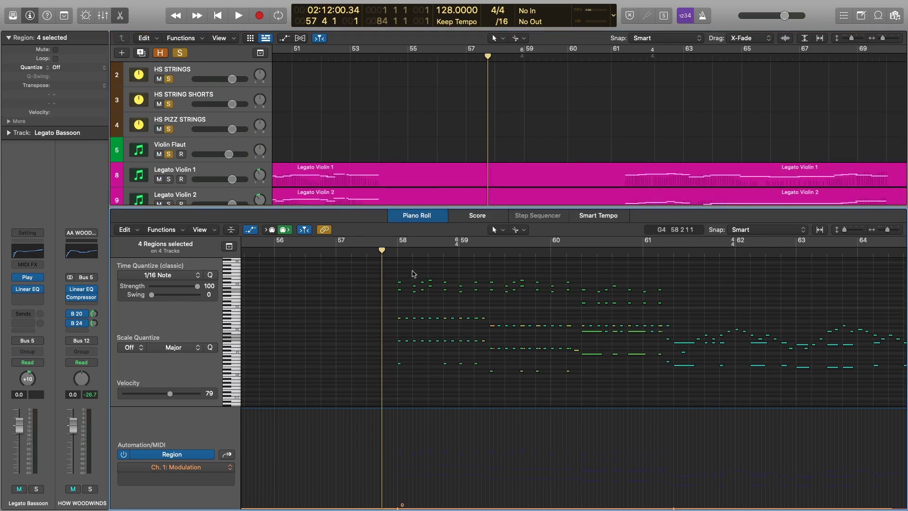
pyautogui.press('space')
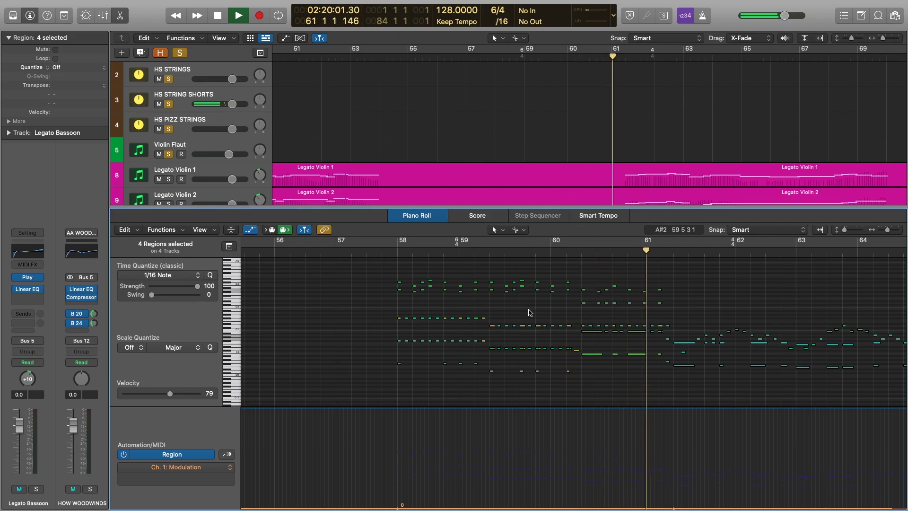
pyautogui.press('space')
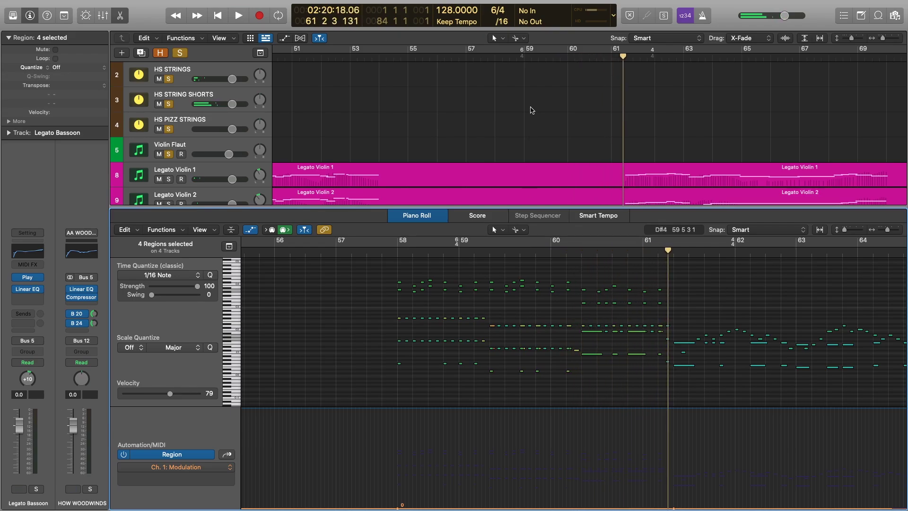
# Show only the Violin Shorts region in the Piano Roll and switch between its Note Velocity and Expression data
pyautogui.scroll(-10, 531, 110)
pyautogui.scroll(-3, 532, 110)
pyautogui.scroll(4, 534, 106)
pyautogui.click(544, 87)
pyautogui.click(543, 108)
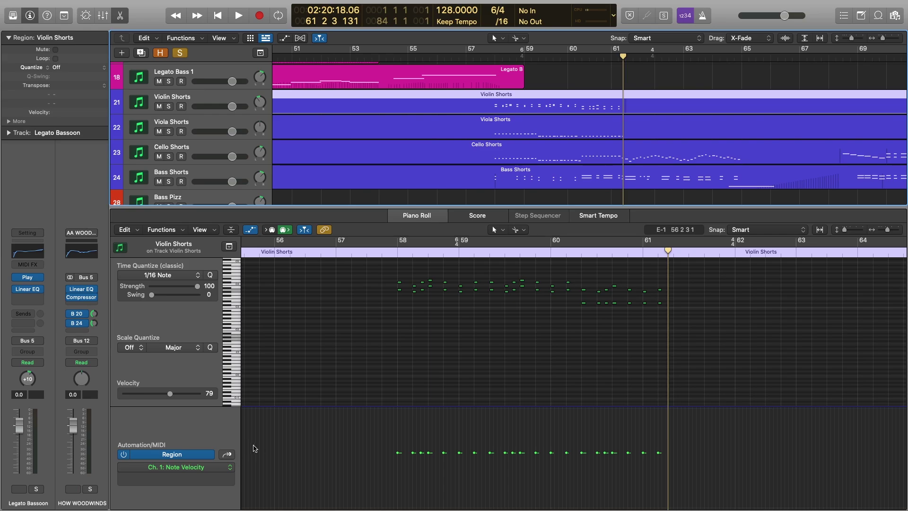
pyautogui.click(227, 453)
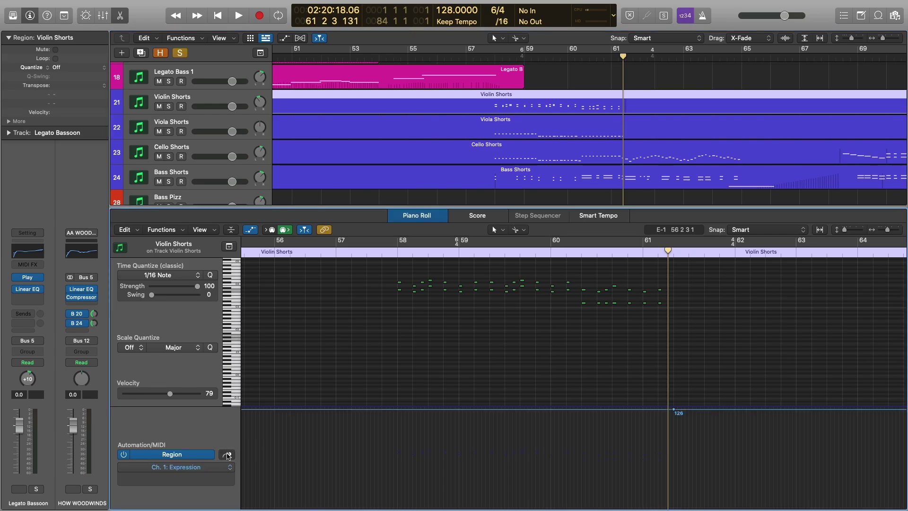
pyautogui.click(228, 454)
# Show the Bass Shorts region in the Piano Roll with its Modulation data
pyautogui.scroll(-2, 513, 134)
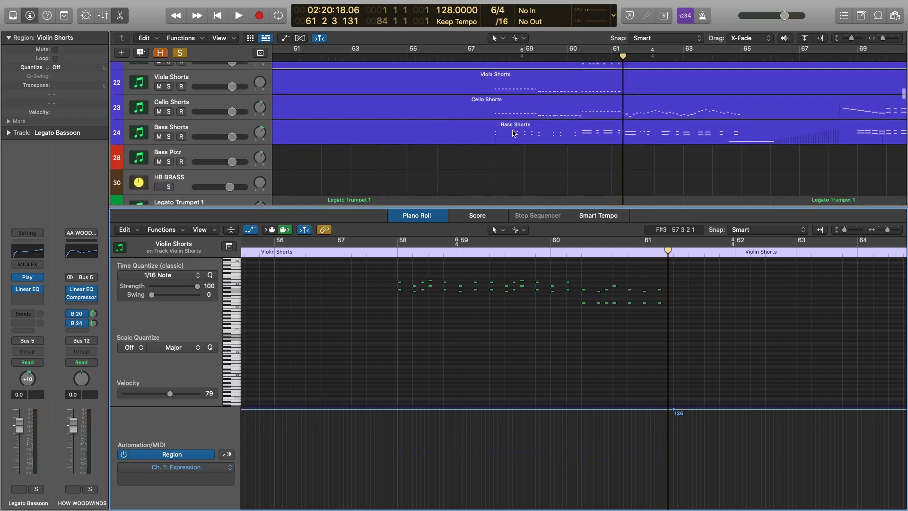
pyautogui.click(513, 134)
pyautogui.click(227, 453)
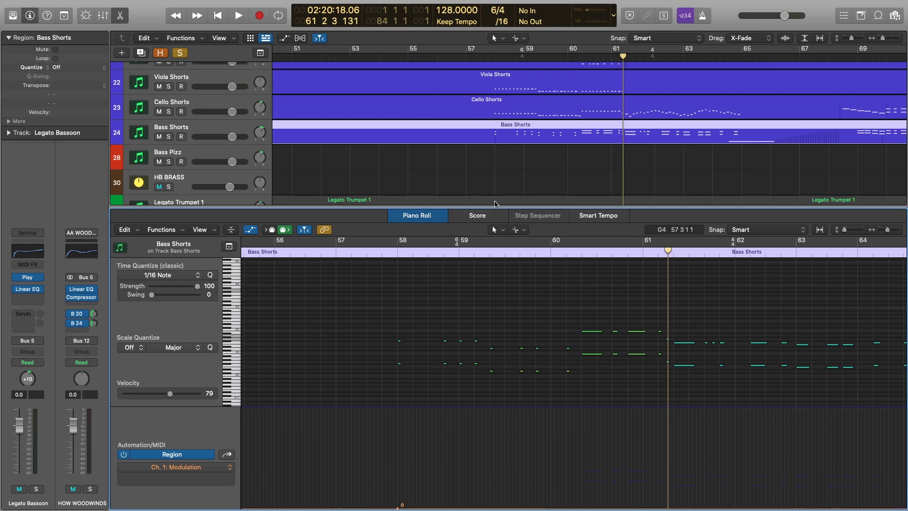
# Collapse the Piano Roll, select the Legato French Horn 1 track and solo its HB BRASS bus
pyautogui.press('e')
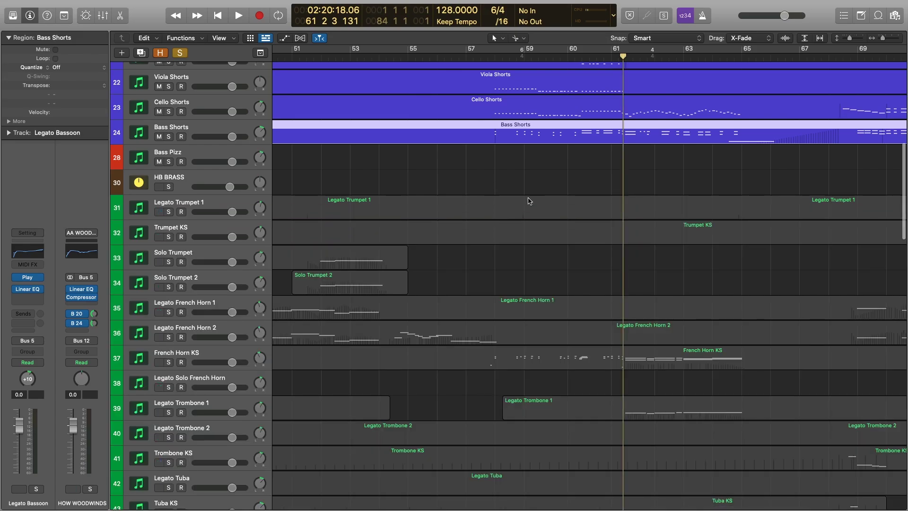
pyautogui.scroll(-3, 531, 199)
pyautogui.click(219, 245)
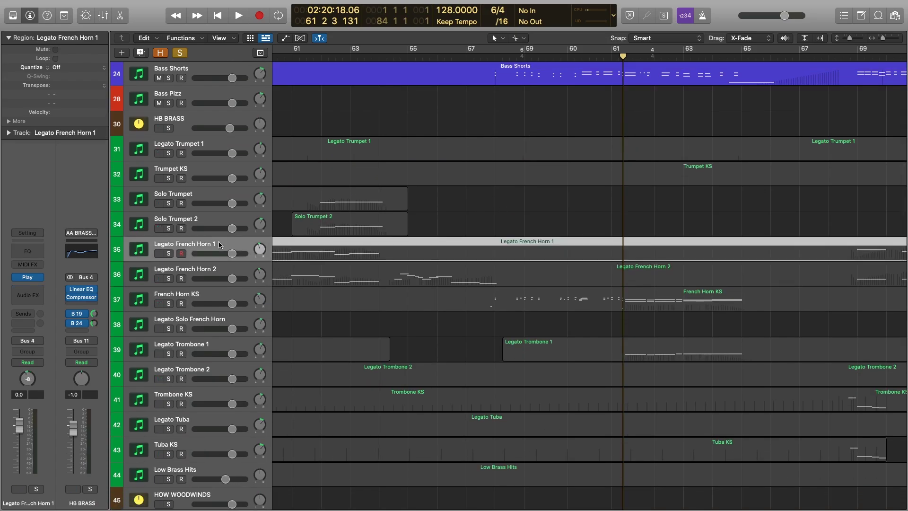
pyautogui.click(91, 489)
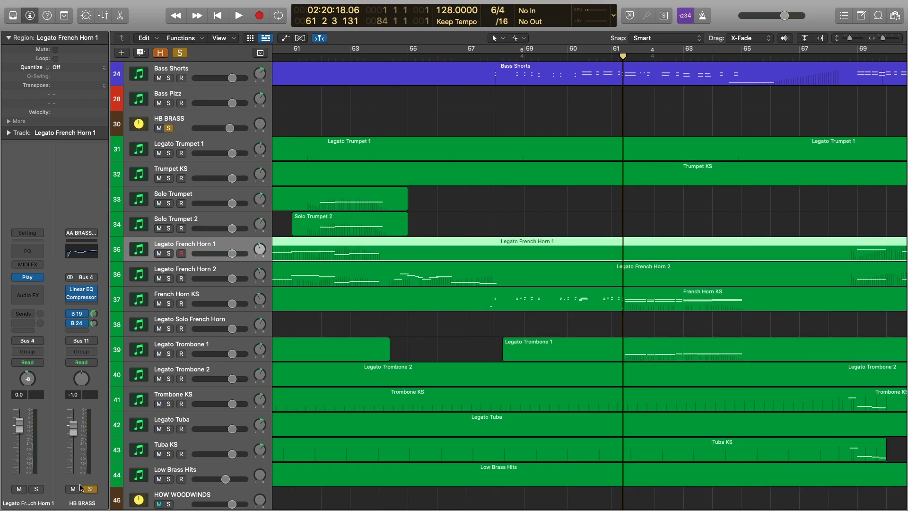
# Select the brass regions around bars 60 and 61 from Legato Trumpet 1 to Low Brass Hits and open them in the Piano Roll
pyautogui.click(536, 206)
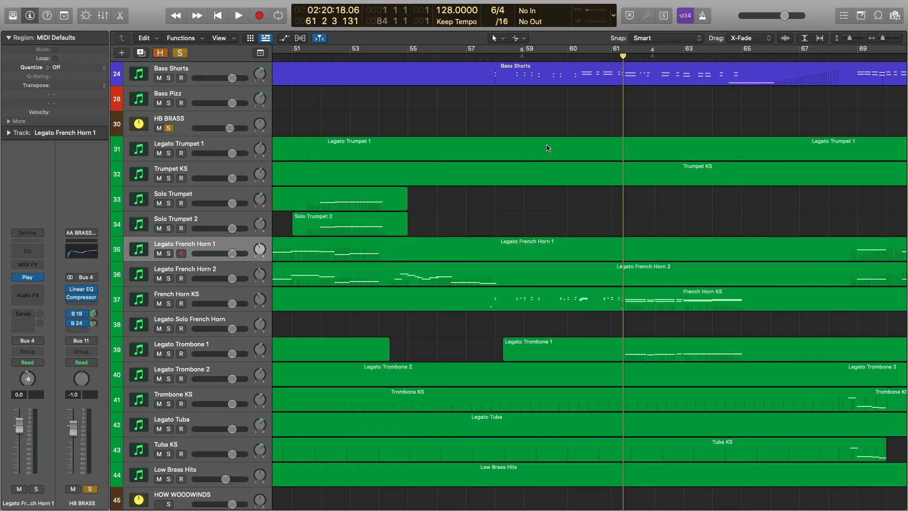
pyautogui.moveTo(549, 113); pyautogui.dragTo(610, 472)
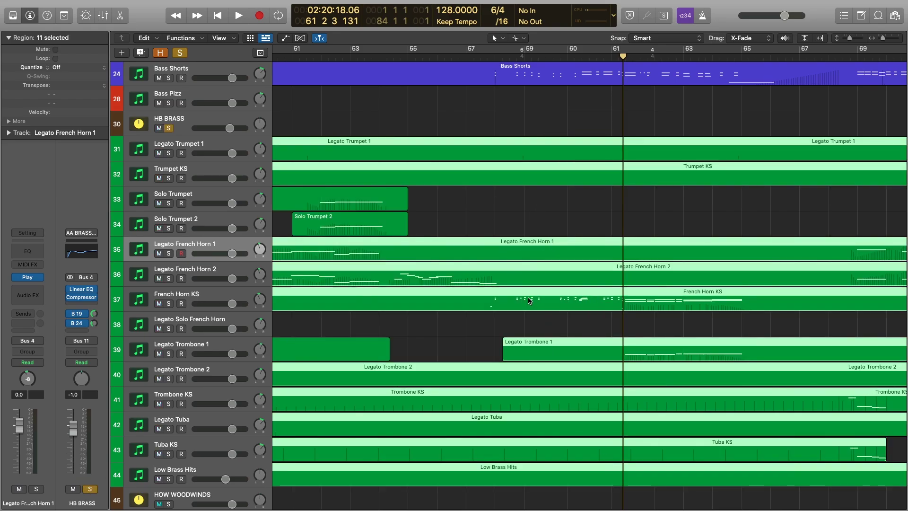
pyautogui.doubleClick(528, 300)
# Select the low French Horn KS note just before bar 58 and play the brass from beat 4 of bar 57 to beat 2 of bar 61
pyautogui.click(486, 107)
pyautogui.scroll(-3, 484, 166)
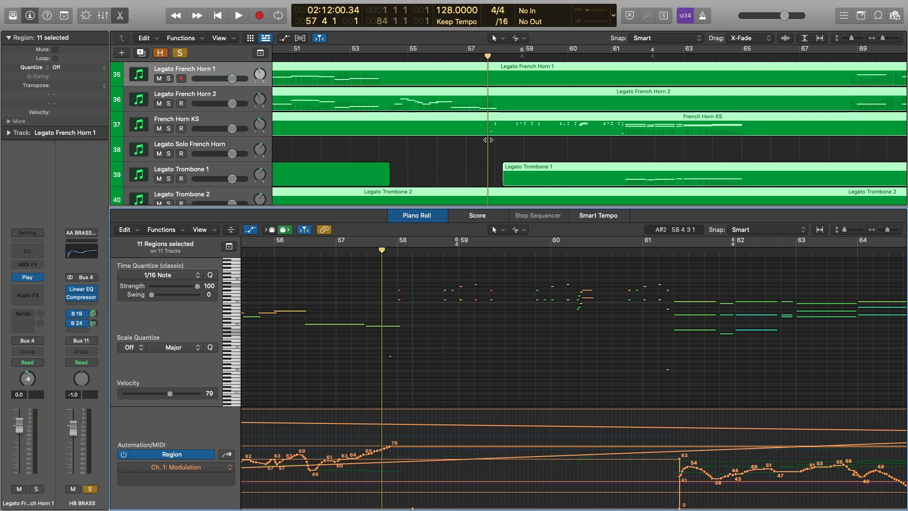
pyautogui.click(390, 357)
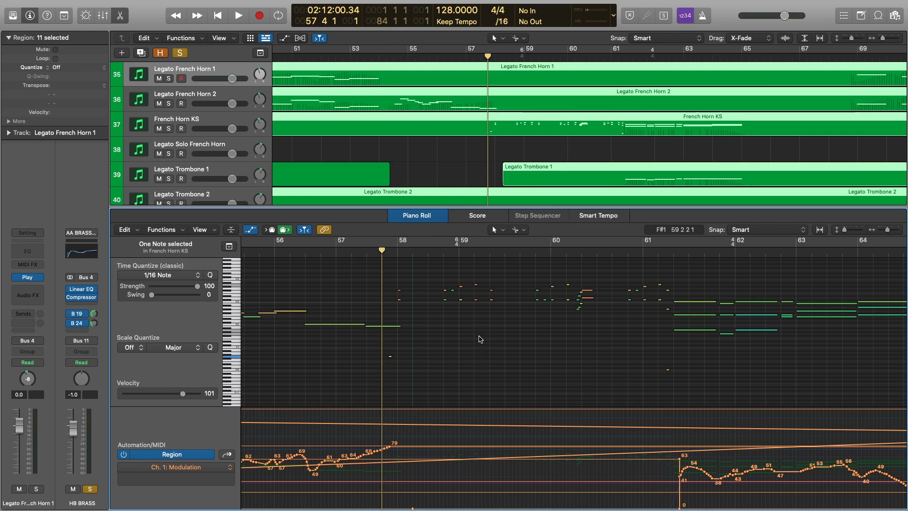
pyautogui.press('space')
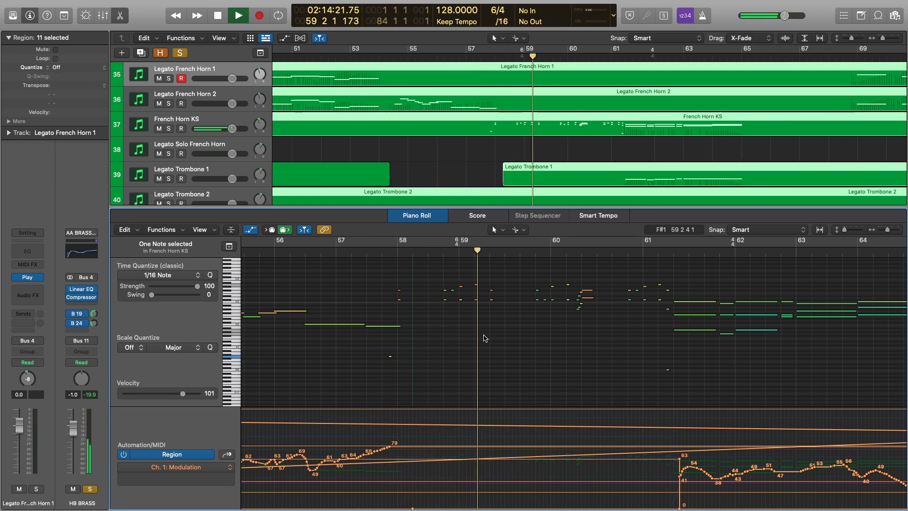
pyautogui.hscroll(2, 485, 338)
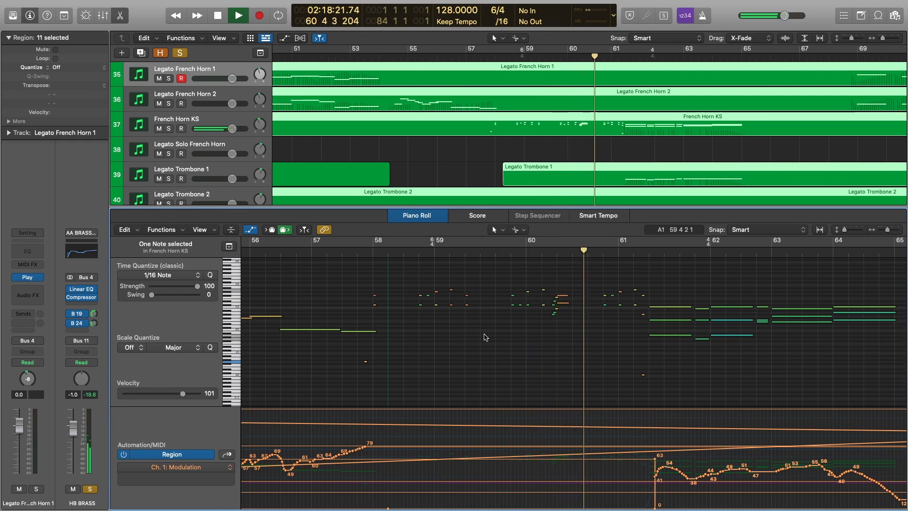
pyautogui.press('space')
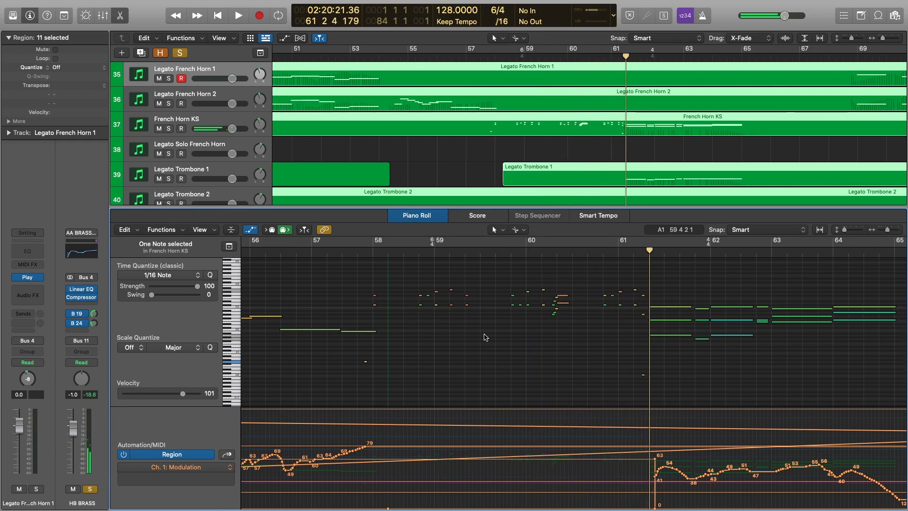
# Clear the existing solos, solo only the French Horn KS track and show its region in the Piano Roll
pyautogui.click(549, 254)
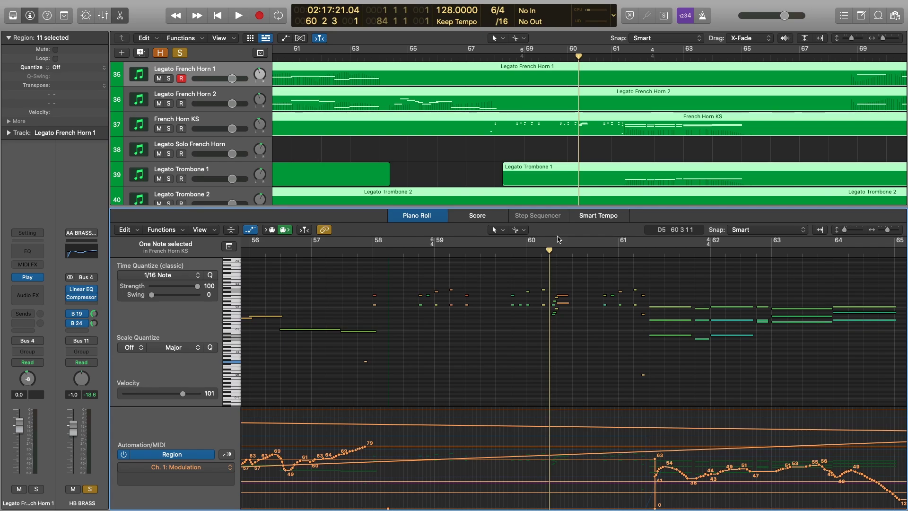
pyautogui.click(454, 155)
pyautogui.click(168, 128)
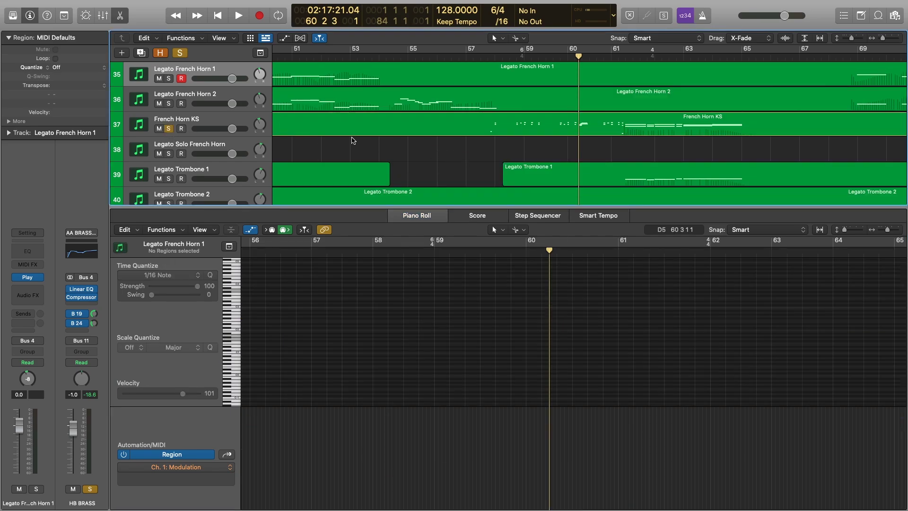
pyautogui.click(179, 53)
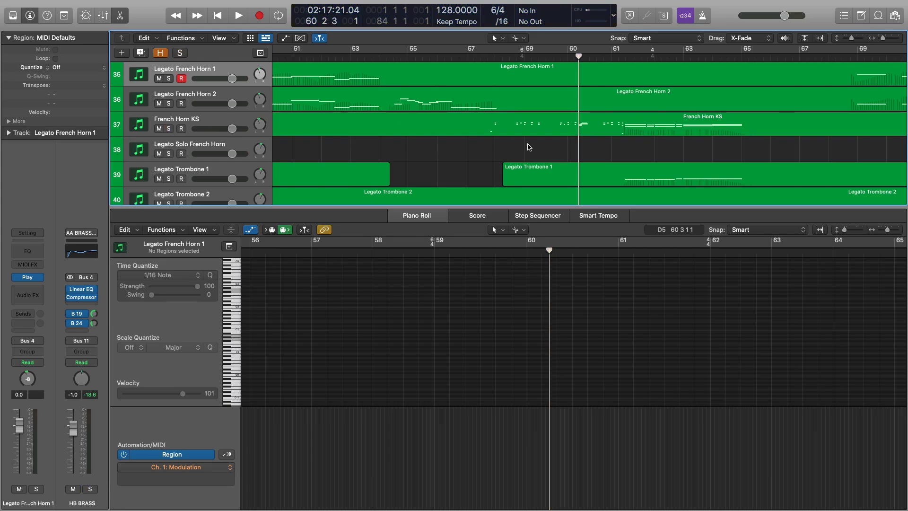
pyautogui.click(168, 128)
pyautogui.click(495, 125)
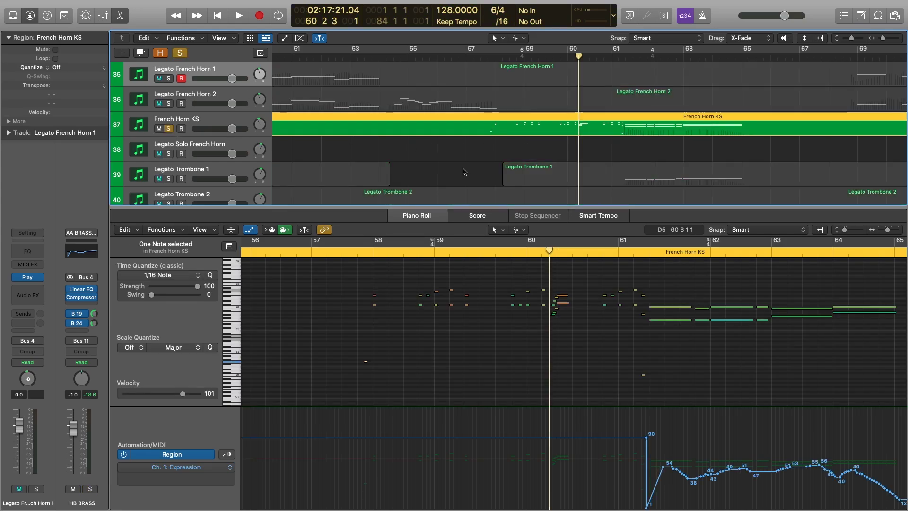
# Play the soloed French Horn KS part from bar 57 to beat 4 of bar 60 and close the Piano Roll
pyautogui.doubleClick(352, 255)
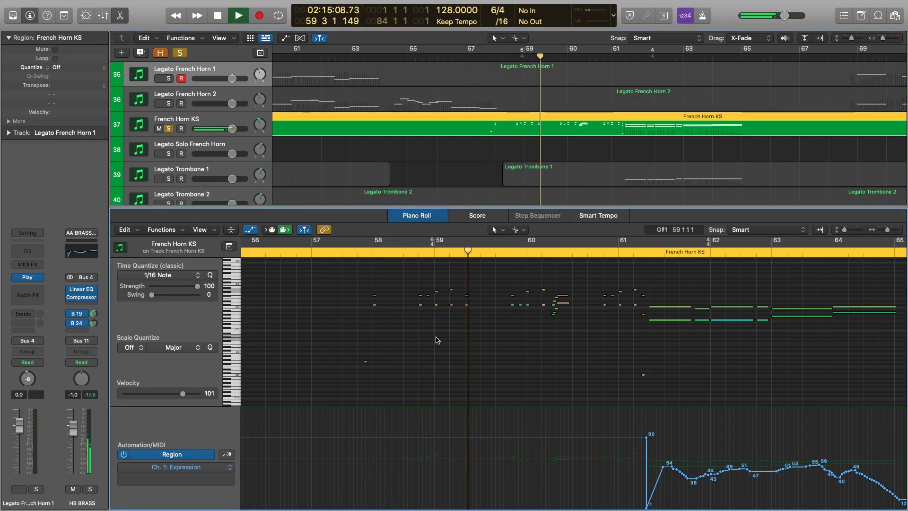
pyautogui.scroll(1, 513, 333)
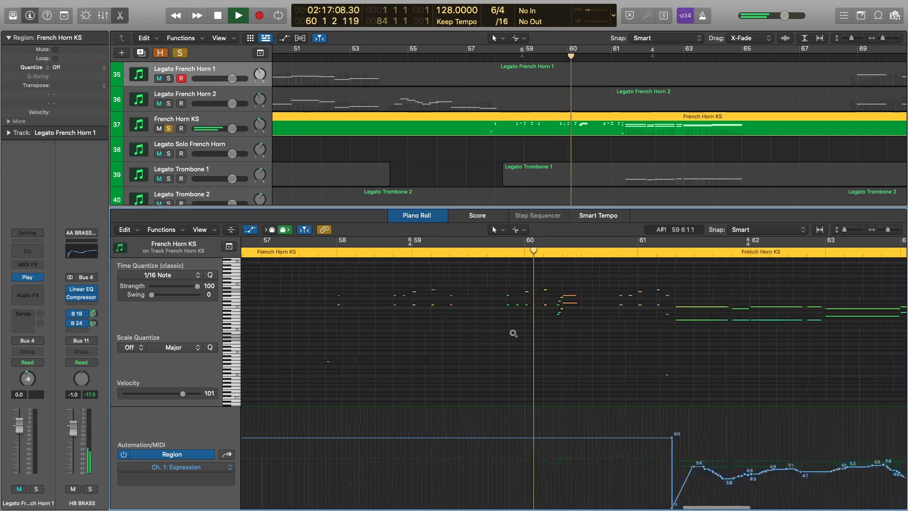
pyautogui.scroll(2, 513, 333)
pyautogui.press('space')
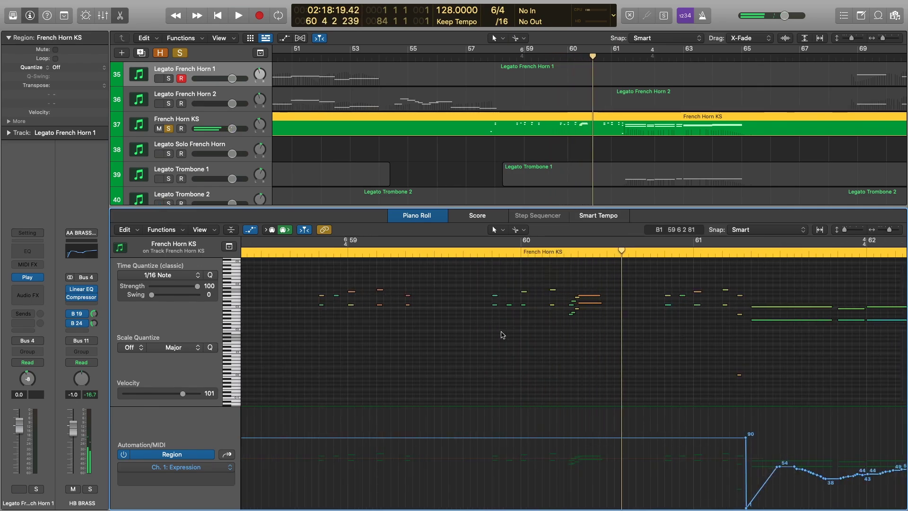
pyautogui.press('e')
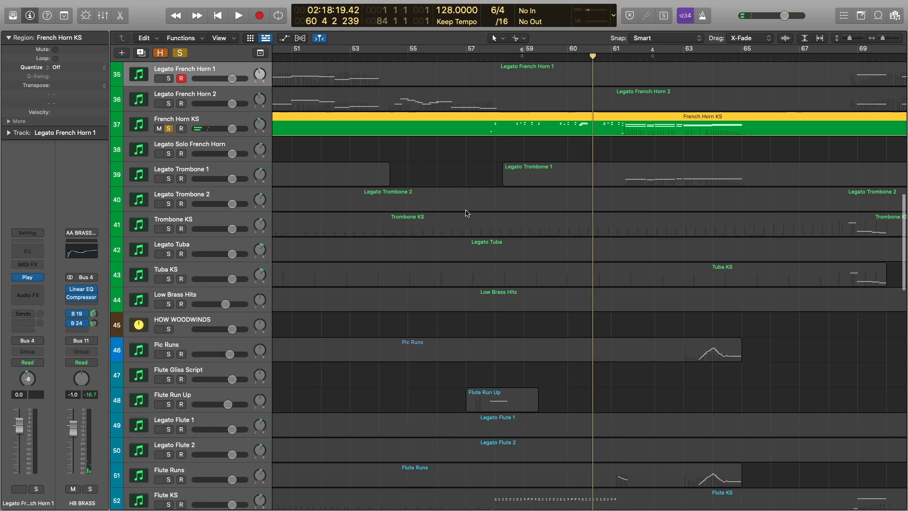
# Unsolo the French Horn KS track and solo the HOW WOODWINDS and HB BRASS buses
pyautogui.click(468, 163)
pyautogui.click(169, 129)
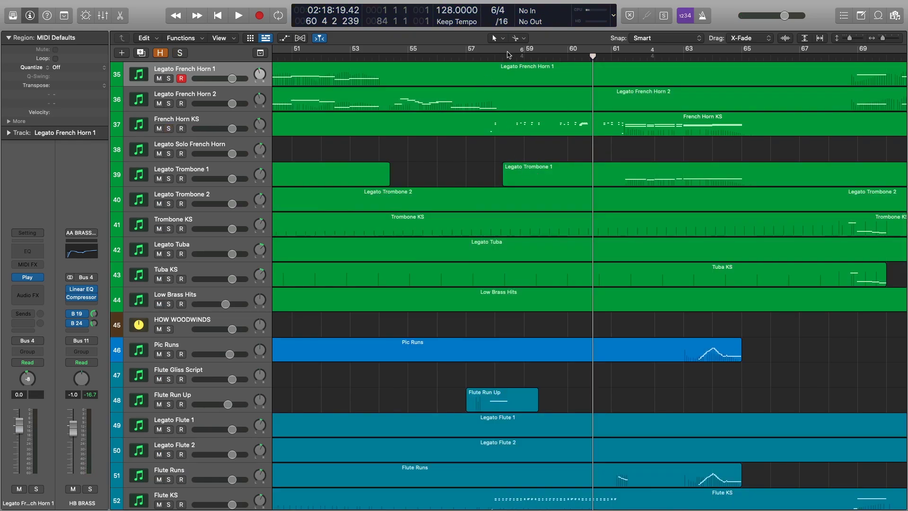
pyautogui.scroll(-1, 437, 176)
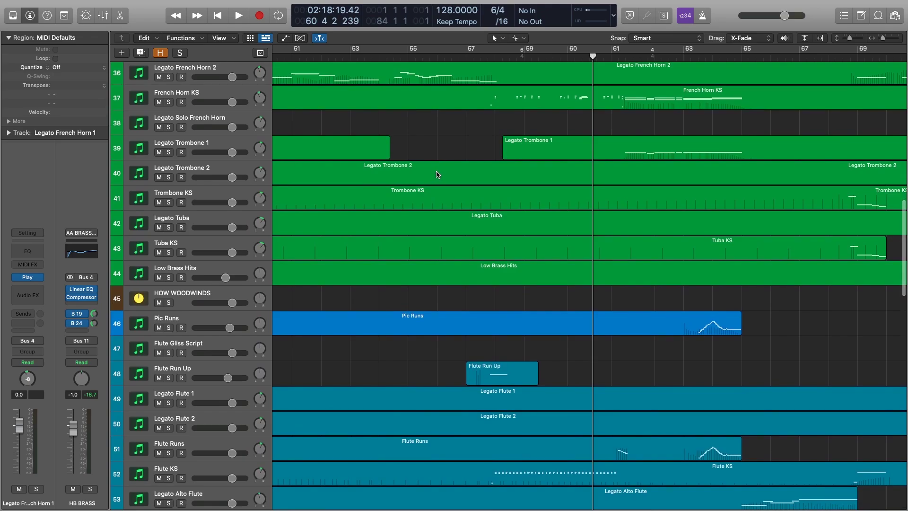
pyautogui.scroll(-9, 450, 204)
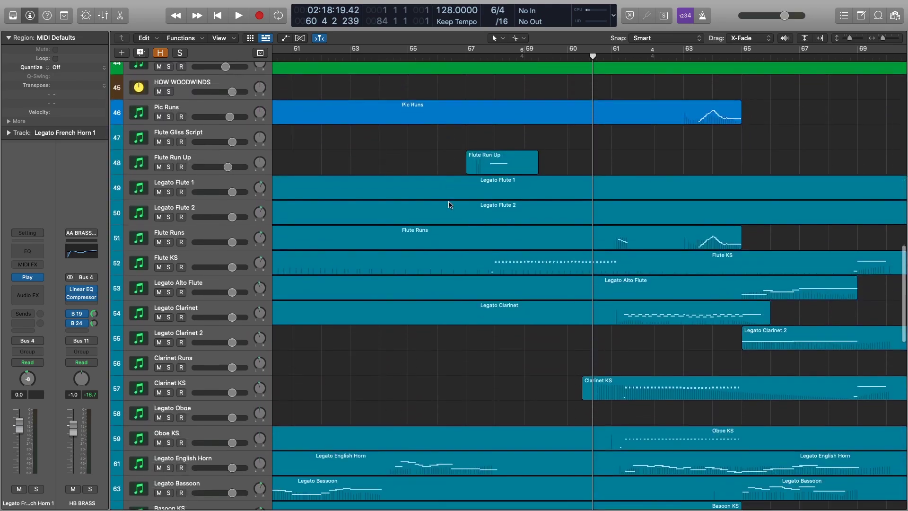
pyautogui.scroll(5, 451, 204)
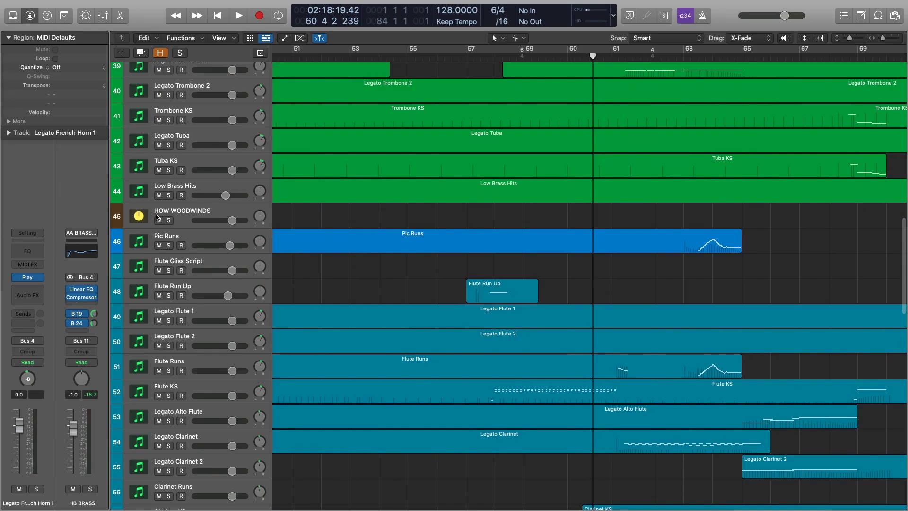
pyautogui.click(169, 220)
pyautogui.scroll(3, 233, 161)
pyautogui.scroll(10, 234, 161)
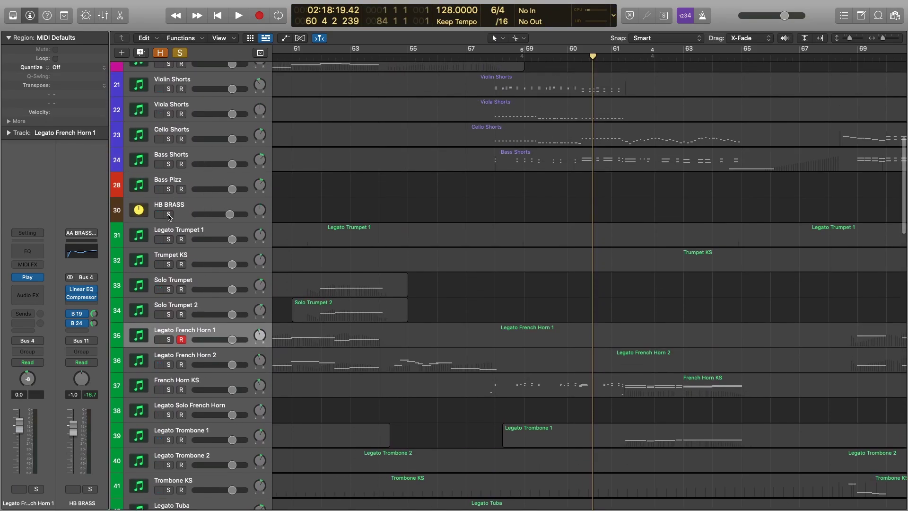
pyautogui.click(169, 215)
# Add the HS STRINGS, HS STRING SHORTS and HS PIZZ STRINGS buses to the solo
pyautogui.scroll(9, 189, 189)
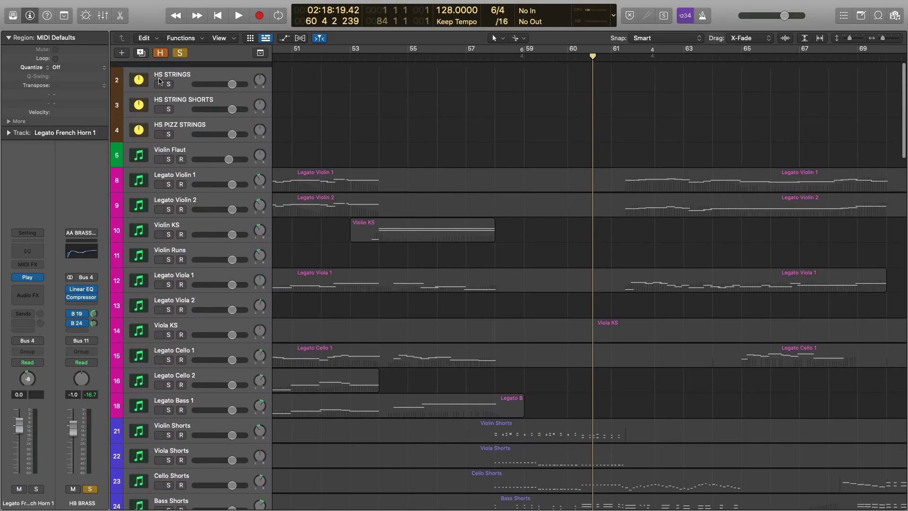
pyautogui.click(169, 79)
pyautogui.click(169, 104)
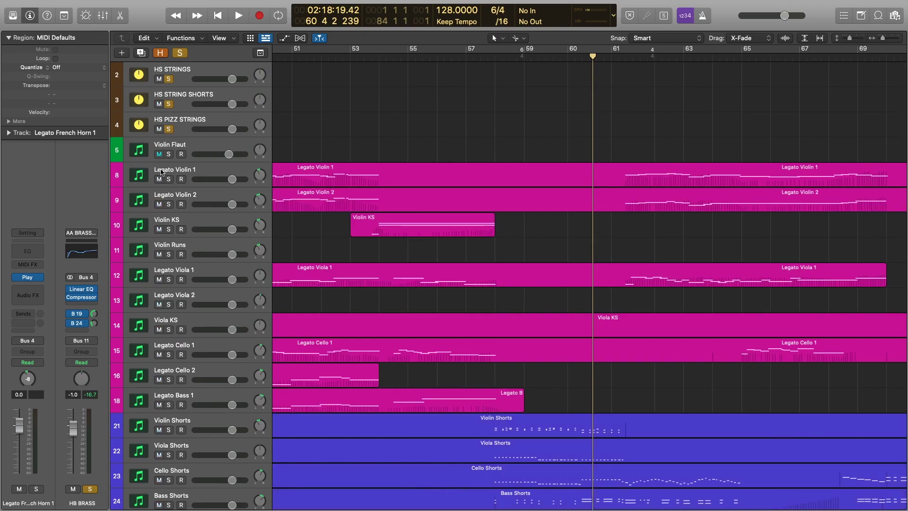
# Place the playhead at beat 3 of bar 57 and open the Flute KS region in the Piano Roll
pyautogui.scroll(-20, 640, 219)
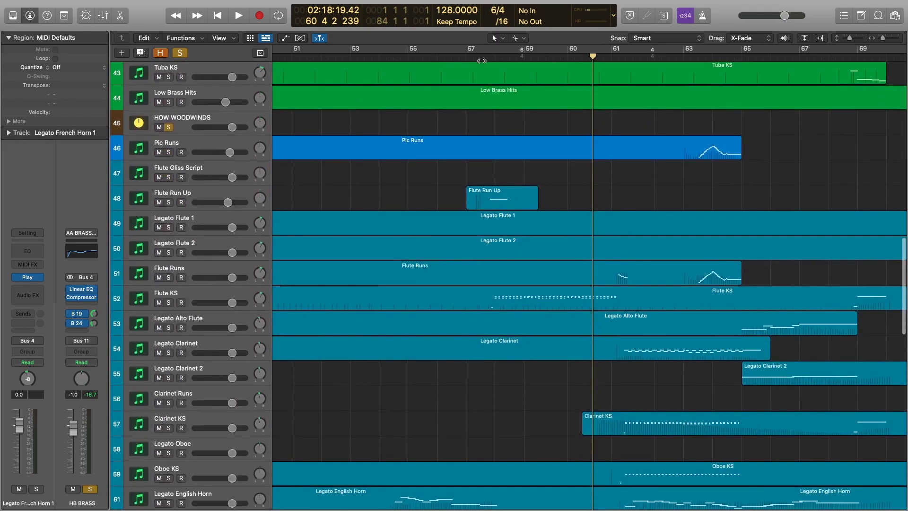
pyautogui.click(482, 61)
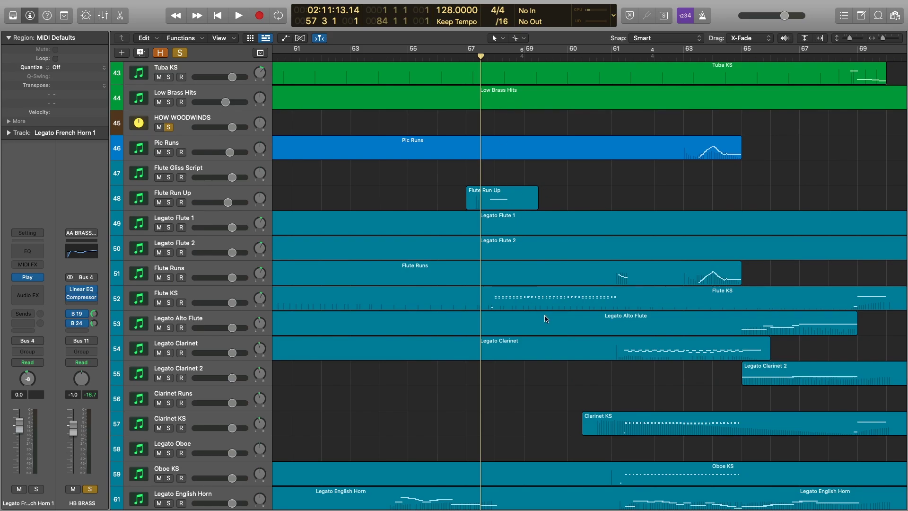
pyautogui.scroll(-2, 559, 300)
pyautogui.click(535, 256)
pyautogui.doubleClick(535, 256)
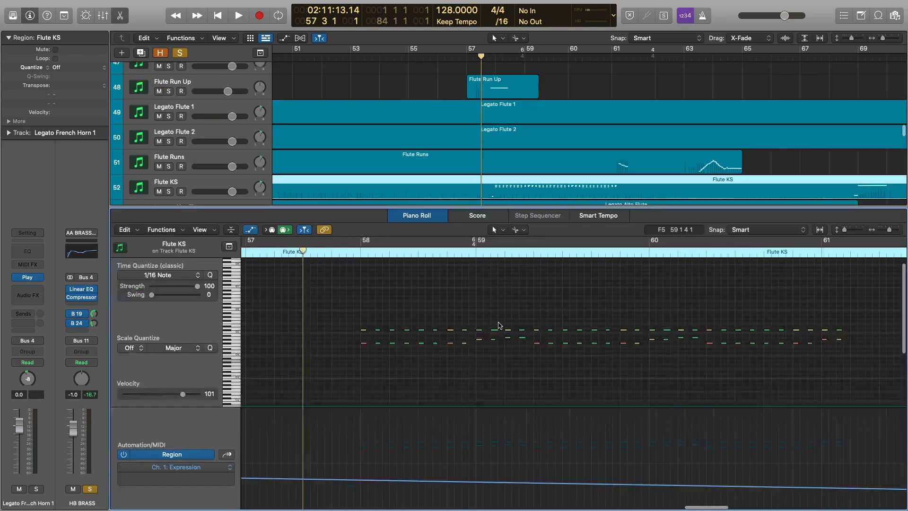
# Play from beat 3 of bar 57 to beat 3 of bar 61 with the Flute KS note velocities shown
pyautogui.press('space')
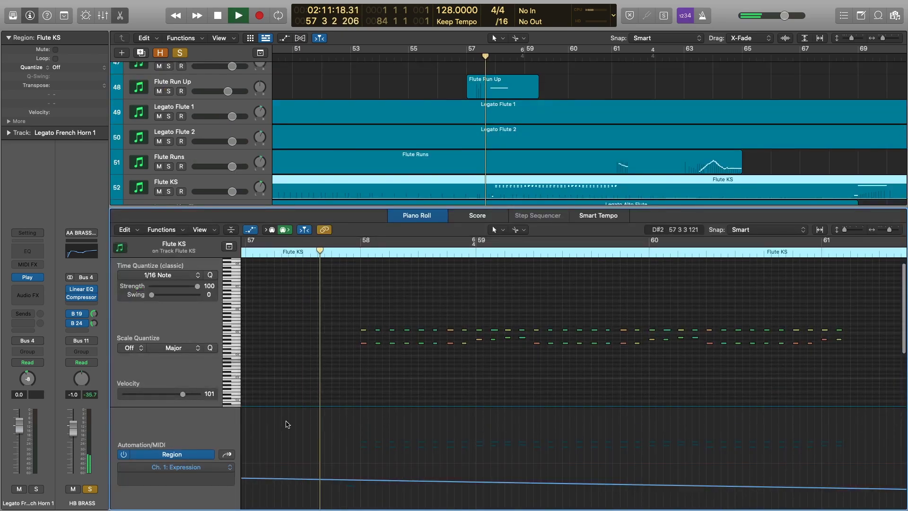
pyautogui.click(228, 455)
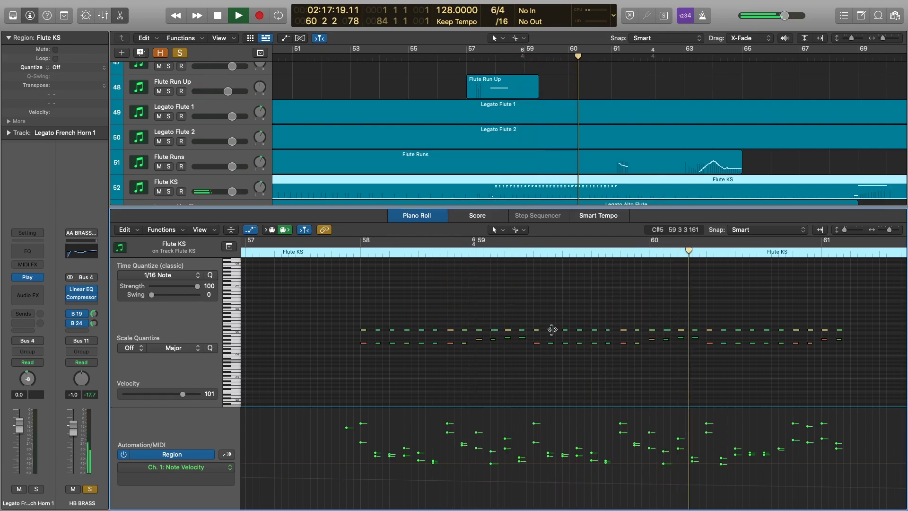
pyautogui.moveTo(552, 329)
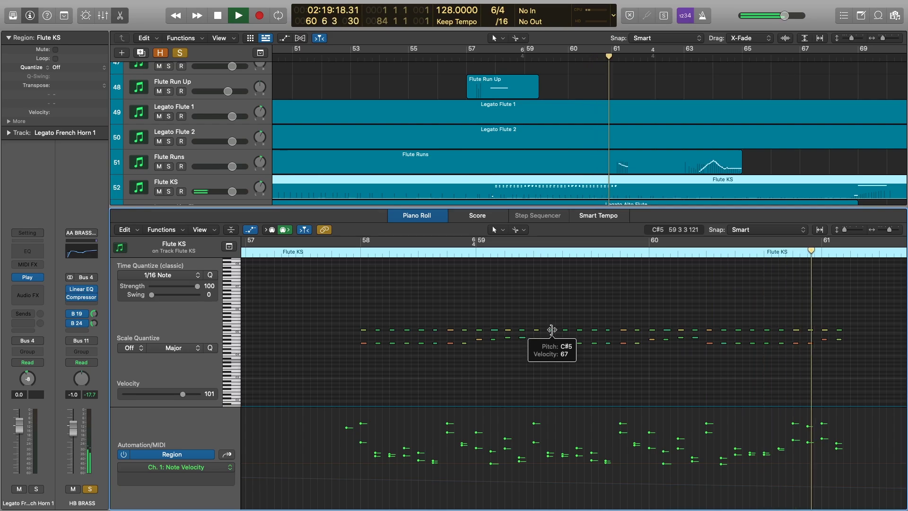
pyautogui.press('space')
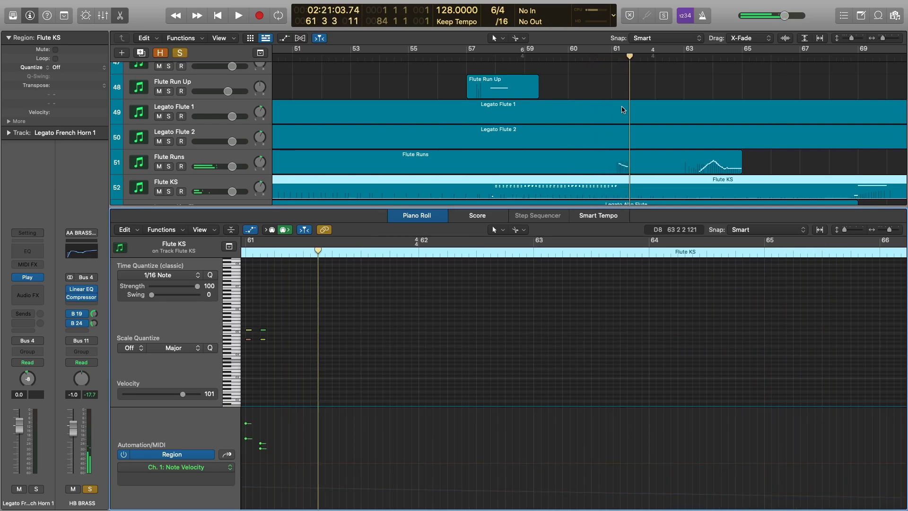
# Show the Flute Runs region in the Piano Roll, close the editor and deselect the region
pyautogui.click(622, 166)
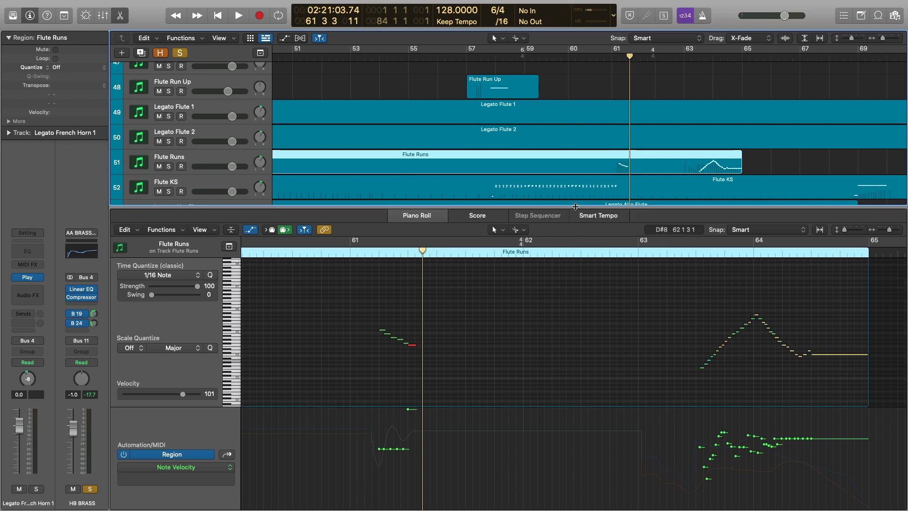
pyautogui.press('e')
pyautogui.click(554, 85)
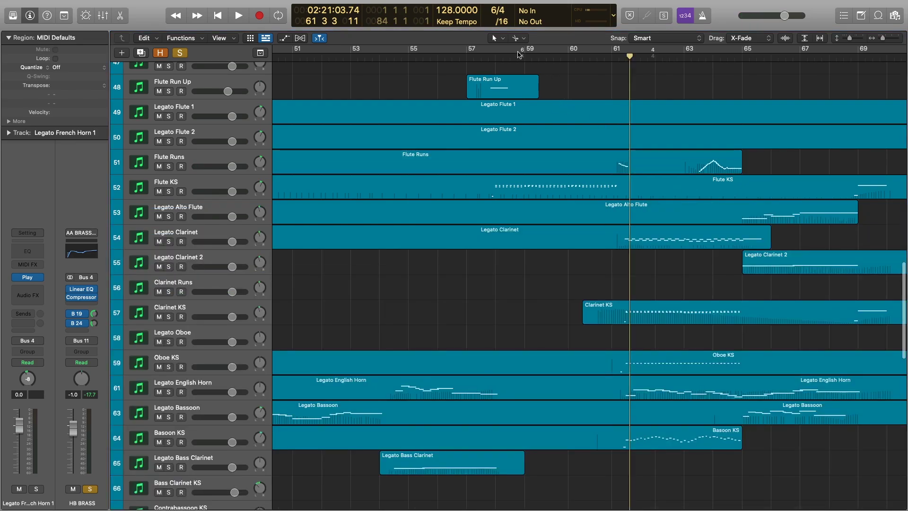
# Move the playhead to the start of bar 58
pyautogui.press('z')
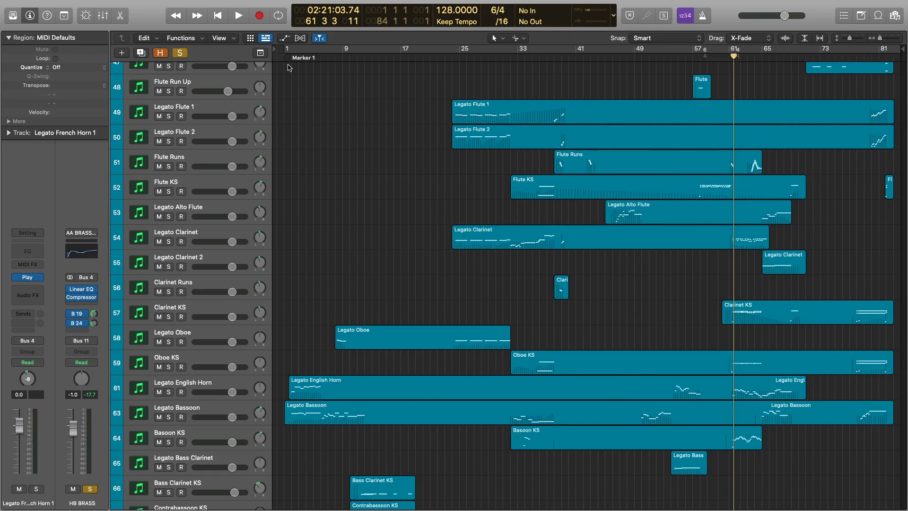
pyautogui.scroll(10, 735, 107)
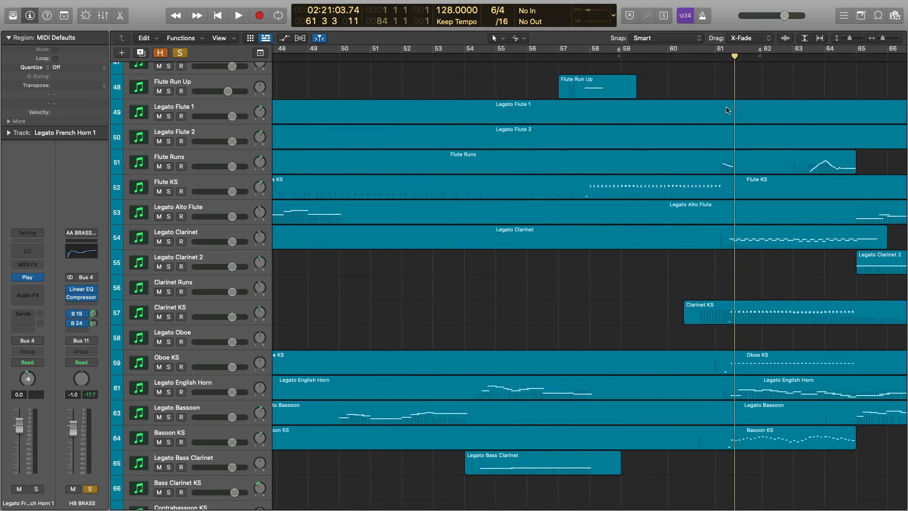
pyautogui.click(509, 59)
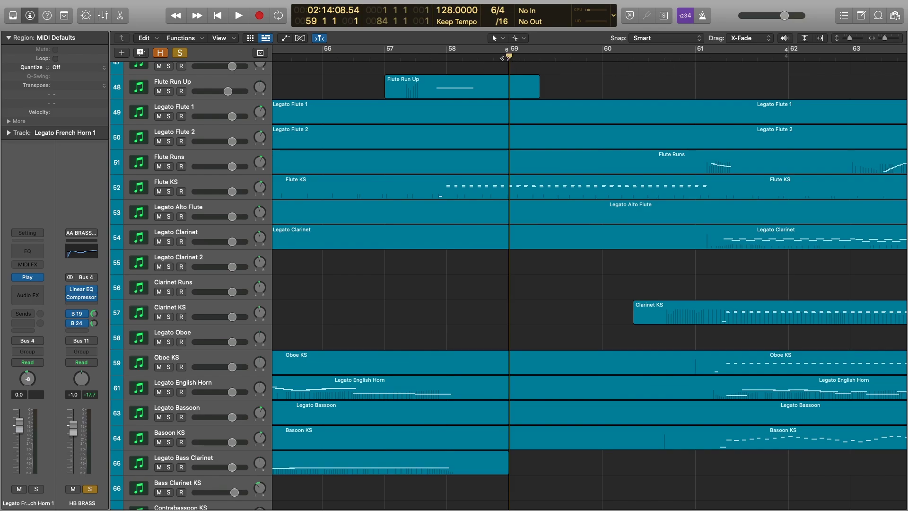
pyautogui.hscroll(3, 725, 147)
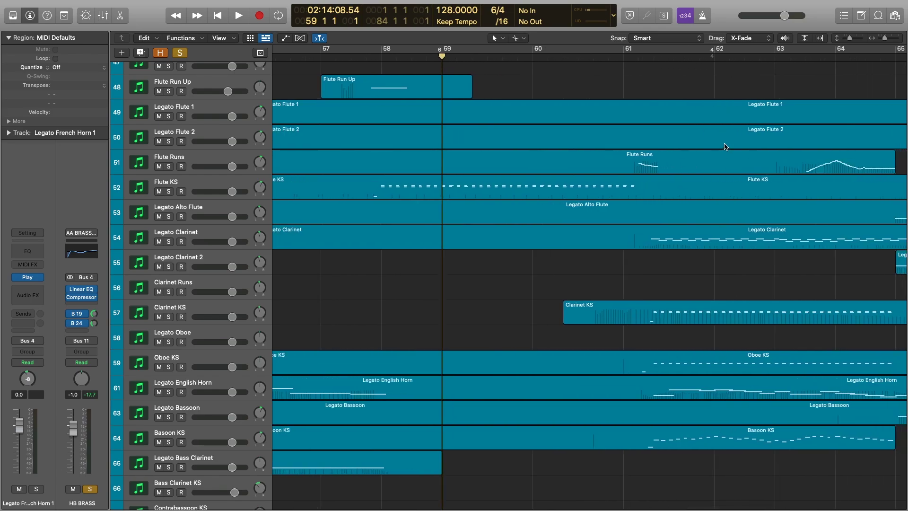
pyautogui.scroll(-5, 650, 176)
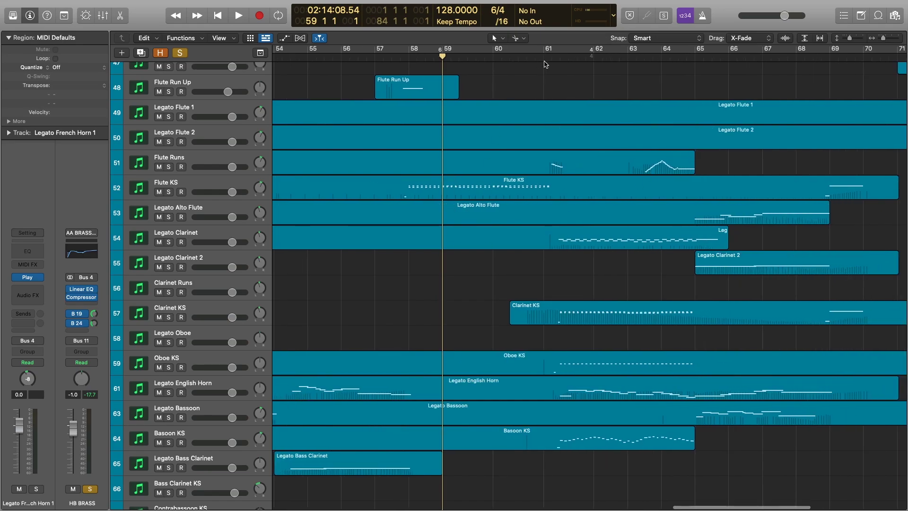
pyautogui.scroll(-10, 420, 202)
pyautogui.hscroll(-1, 421, 202)
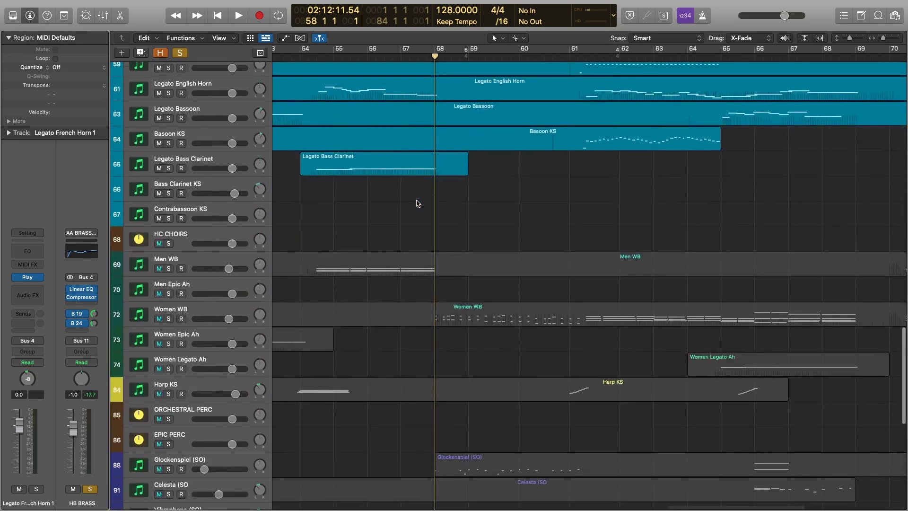
# Solo the HC CHOIRS bus and open the Women WB region in the Piano Roll
pyautogui.scroll(-5, 327, 252)
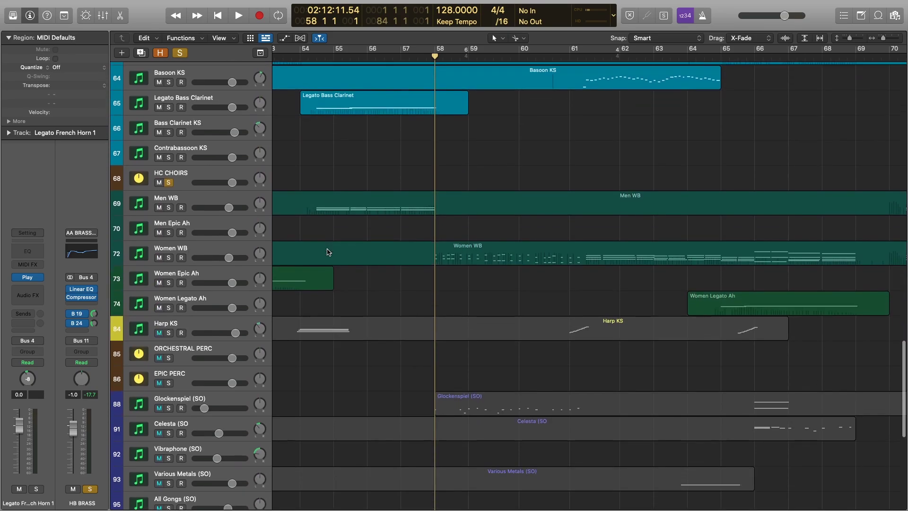
pyautogui.scroll(3, 392, 239)
pyautogui.doubleClick(461, 189)
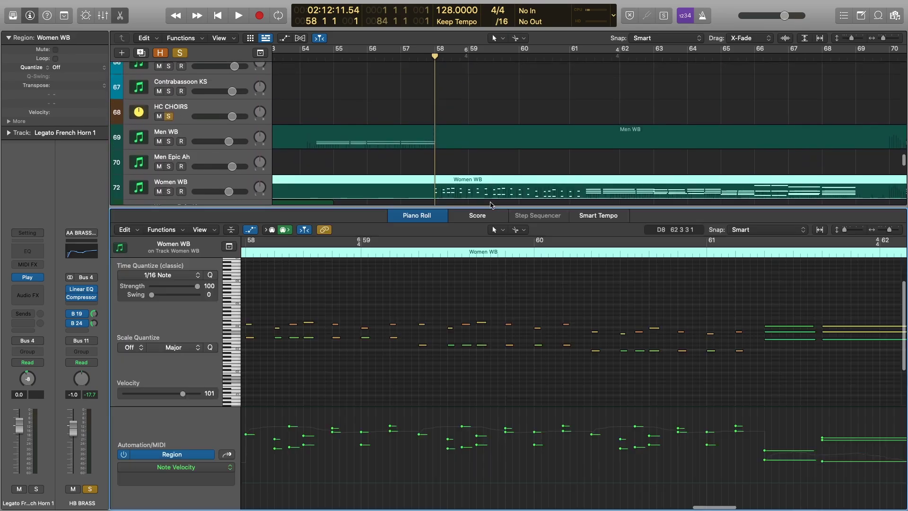
# Play the Women WB choir part from the start of bar 58 to beat 3 of bar 61 with its notes shown
pyautogui.press('super+Left')
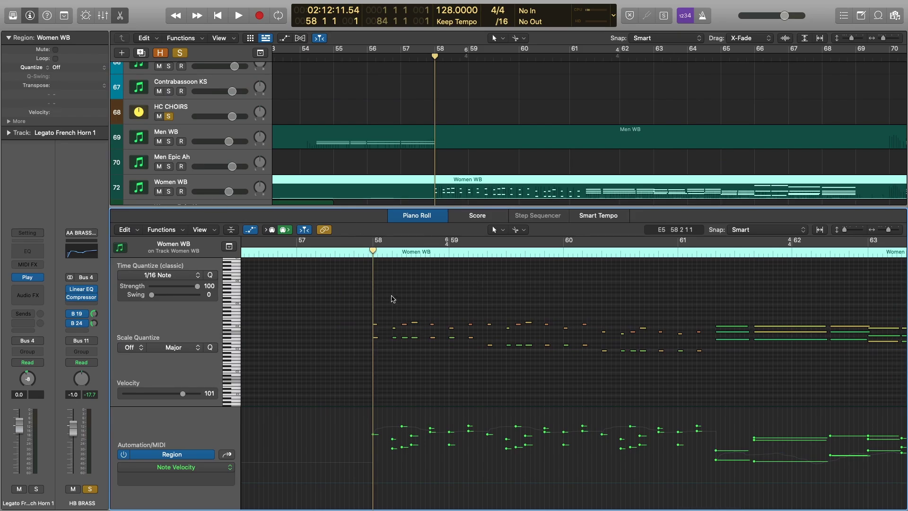
pyautogui.press('space')
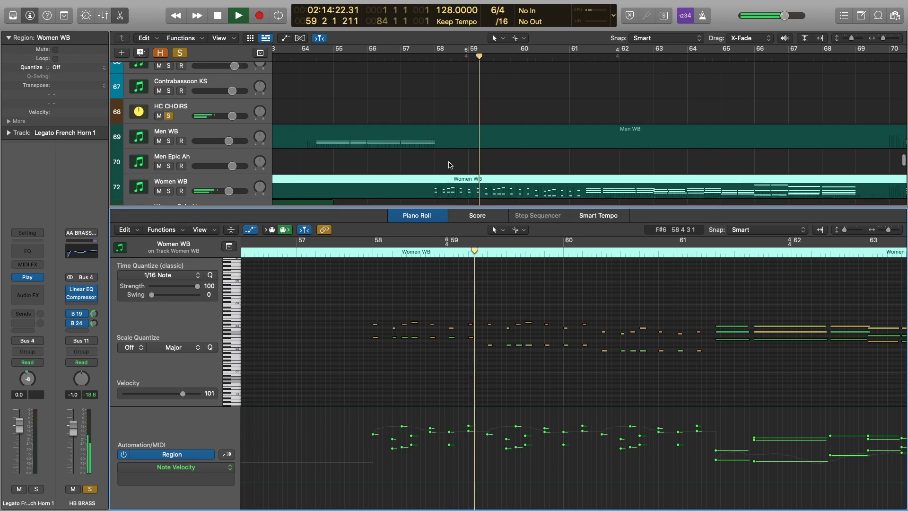
pyautogui.scroll(-4, 448, 165)
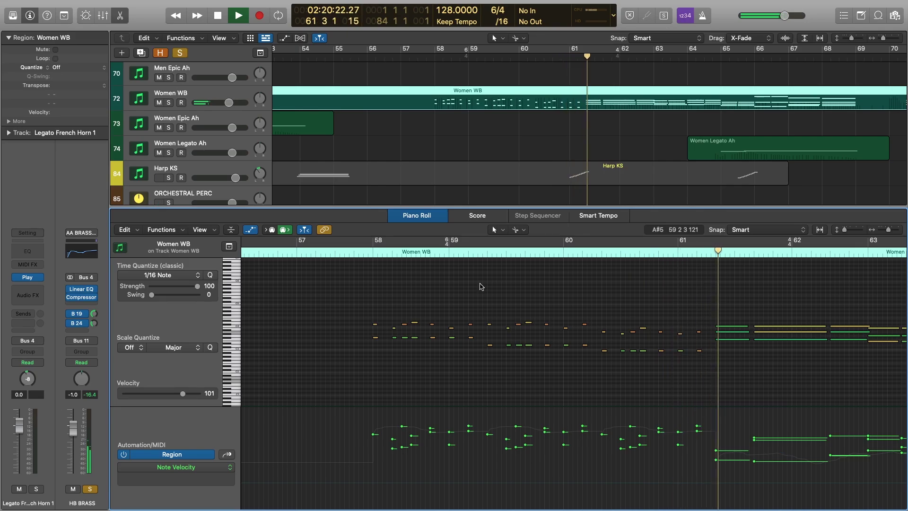
pyautogui.press('space')
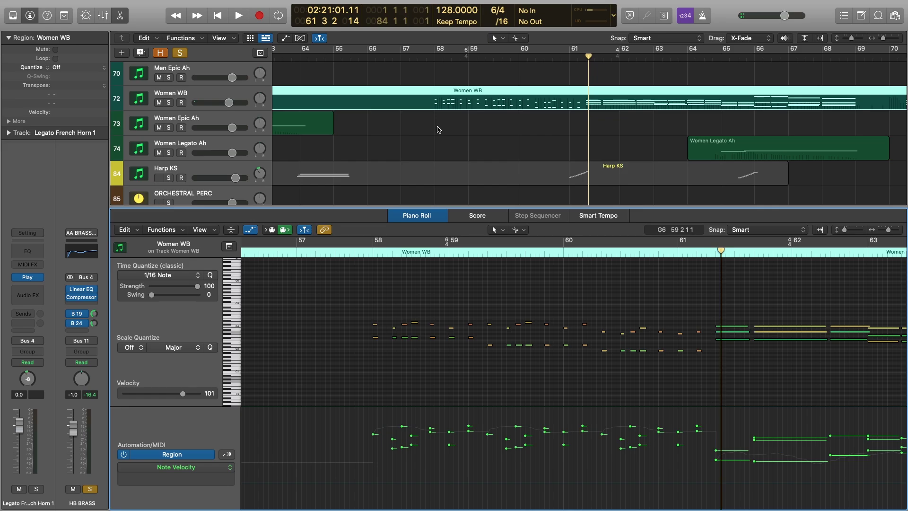
# Solo the EPIC PERC bus
pyautogui.scroll(-4, 440, 129)
pyautogui.scroll(2, 441, 128)
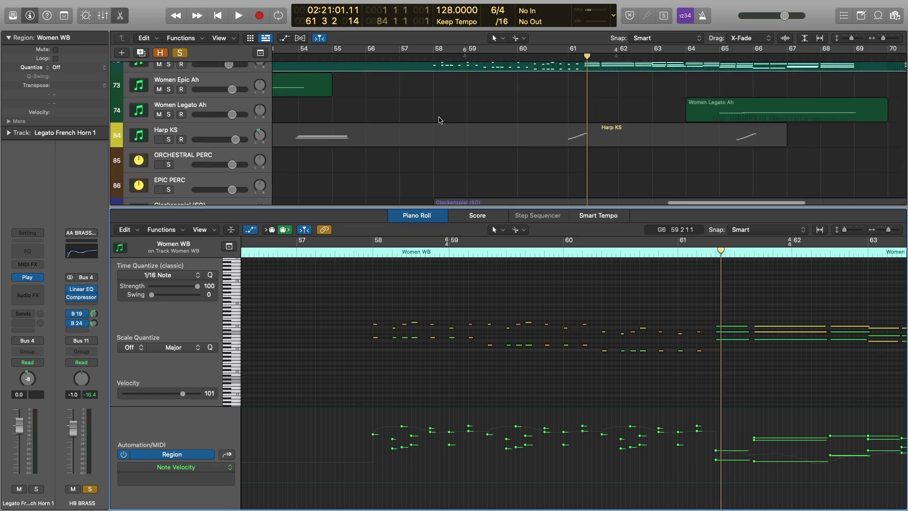
pyautogui.scroll(-2, 439, 116)
pyautogui.click(169, 121)
# Show the Glockenspiel (SO), Traingles (SO), Timpani KS (HOP) and Tambourine (Goliath) regions together in the Piano Roll
pyautogui.scroll(-4, 319, 157)
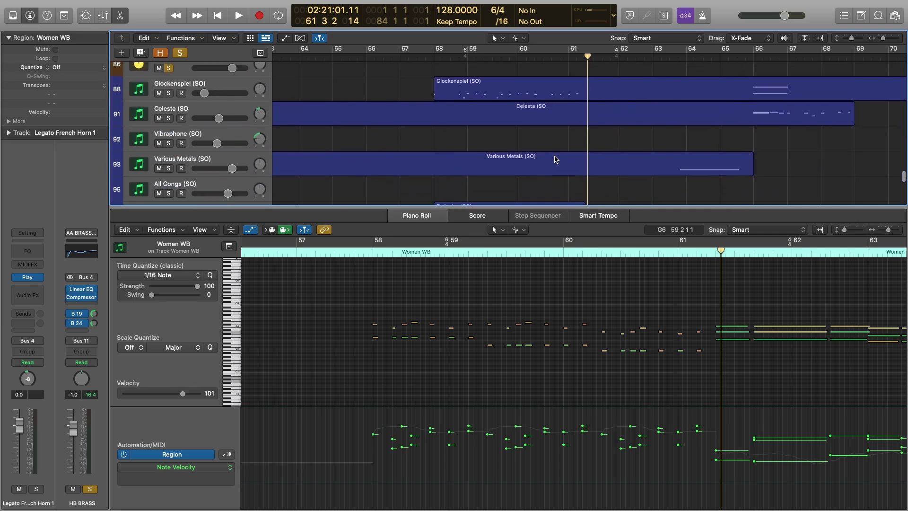
pyautogui.click(495, 84)
pyautogui.scroll(-2, 495, 84)
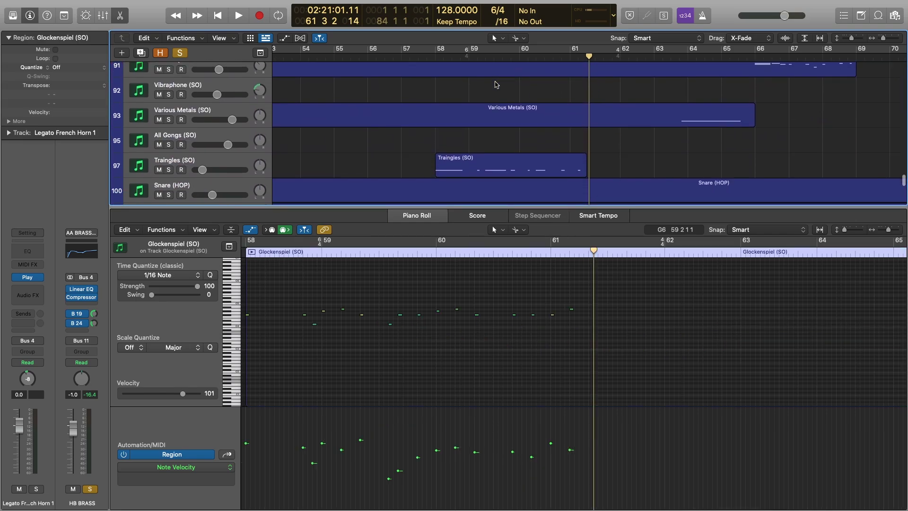
pyautogui.keyDown('shift'); pyautogui.click(489, 170); pyautogui.keyUp('shift')
pyautogui.scroll(-3, 488, 156)
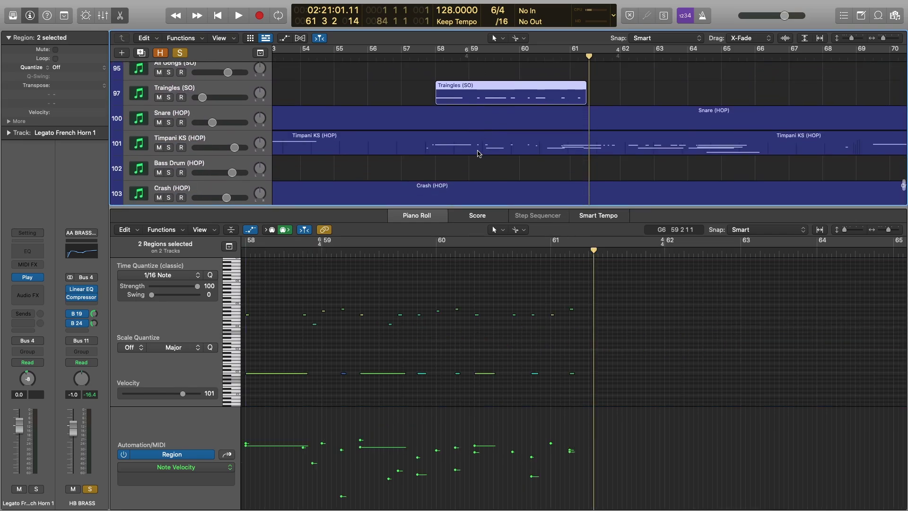
pyautogui.keyDown('shift'); pyautogui.click(477, 152); pyautogui.keyUp('shift')
pyautogui.scroll(1, 513, 307)
pyautogui.scroll(1, 513, 314)
pyautogui.scroll(-4, 455, 108)
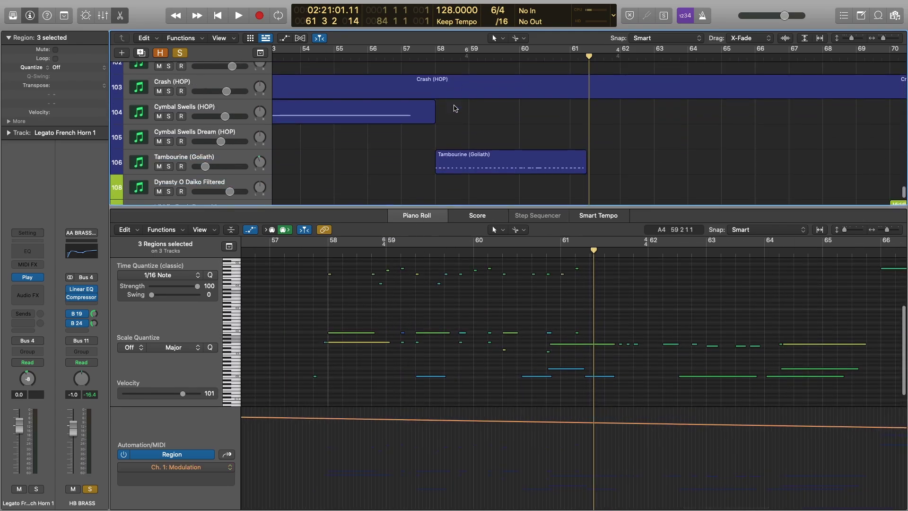
pyautogui.keyDown('shift'); pyautogui.click(469, 168); pyautogui.keyUp('shift')
pyautogui.scroll(-3, 472, 122)
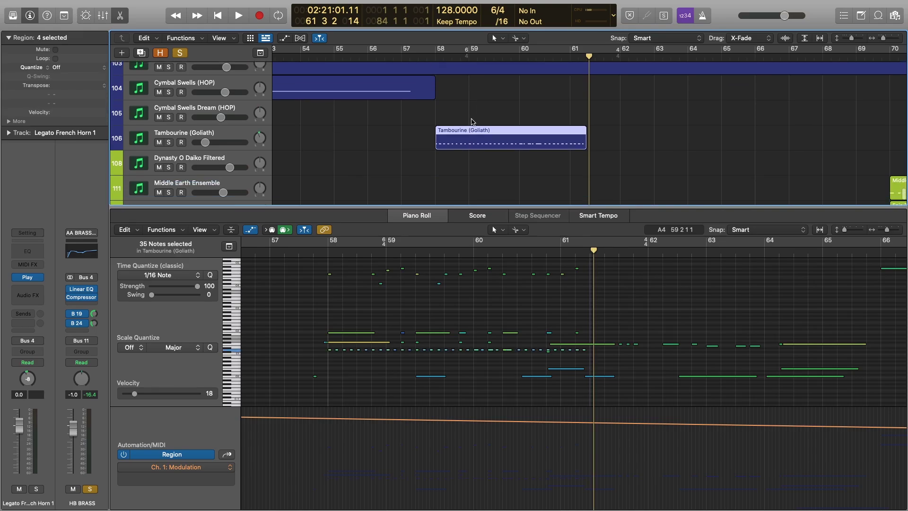
# Remove the Tambourine (Goliath) region from the selection and reduce the track height to show more percussion tracks
pyautogui.scroll(2, 472, 121)
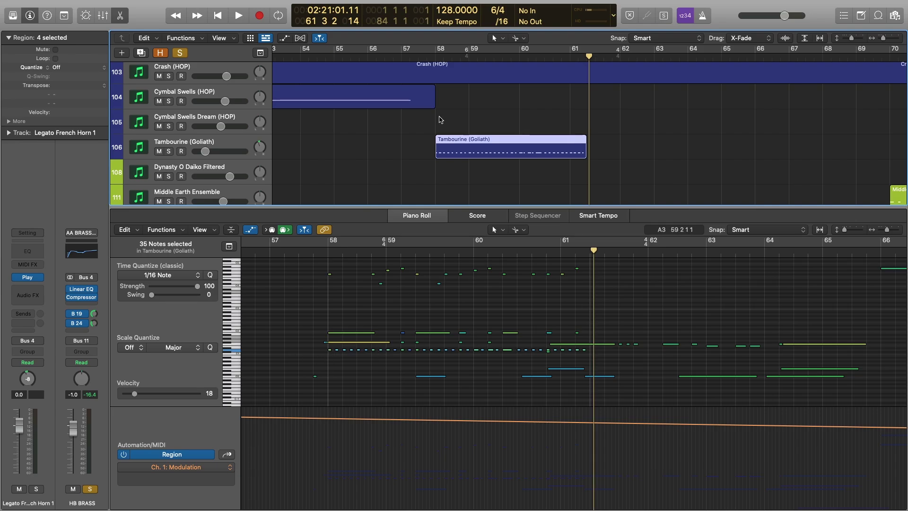
pyautogui.scroll(2, 449, 137)
pyautogui.scroll(-1, 456, 153)
pyautogui.keyDown('shift'); pyautogui.click(465, 172); pyautogui.keyUp('shift')
pyautogui.scroll(5, 459, 142)
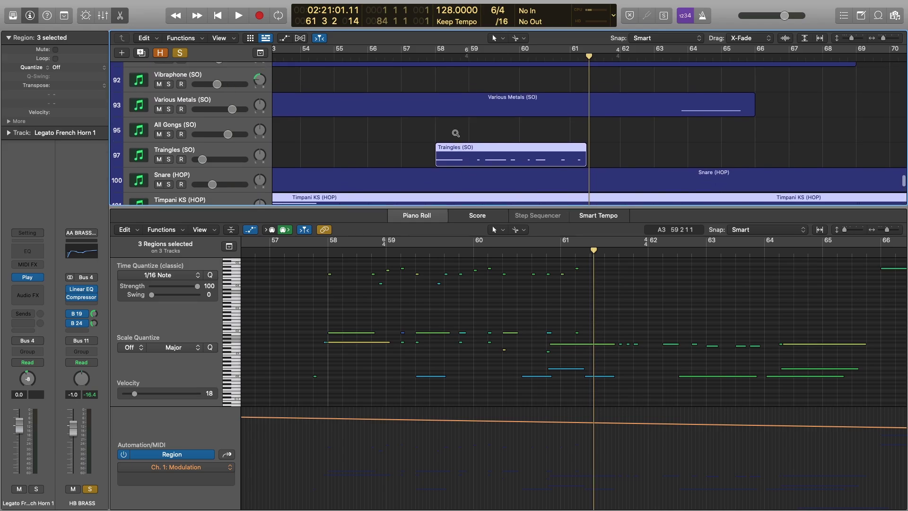
pyautogui.scroll(-4, 455, 134)
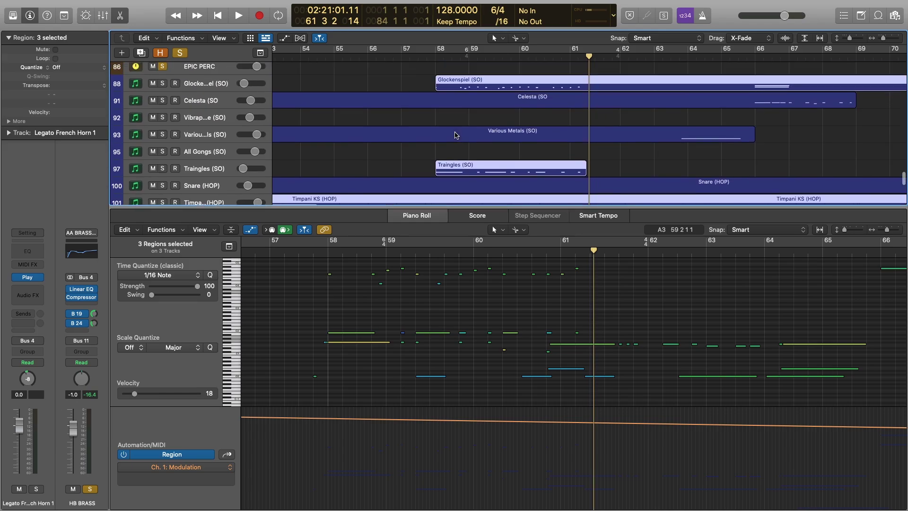
pyautogui.scroll(-1, 455, 134)
# Play from beat 4 of bar 57 to beat 4 of bar 61 with the three selected percussion regions shown
pyautogui.click(428, 69)
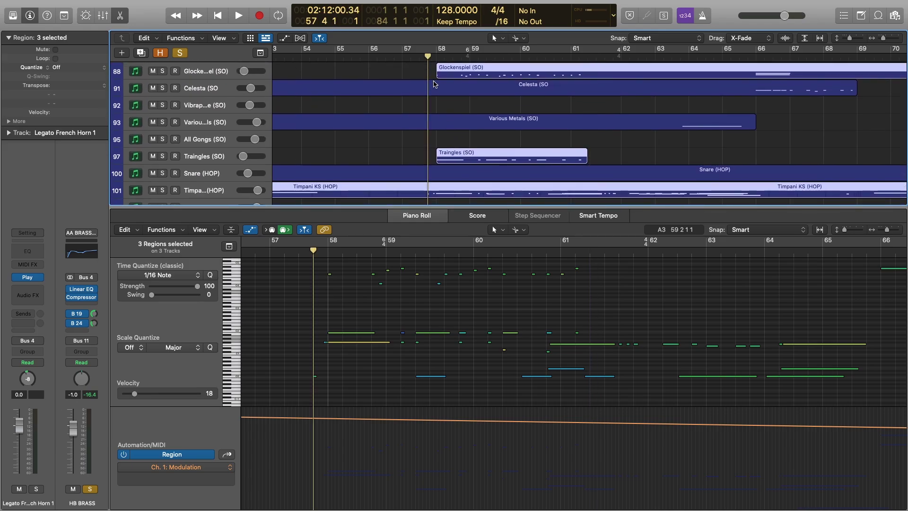
pyautogui.press('space')
pyautogui.scroll(1, 469, 310)
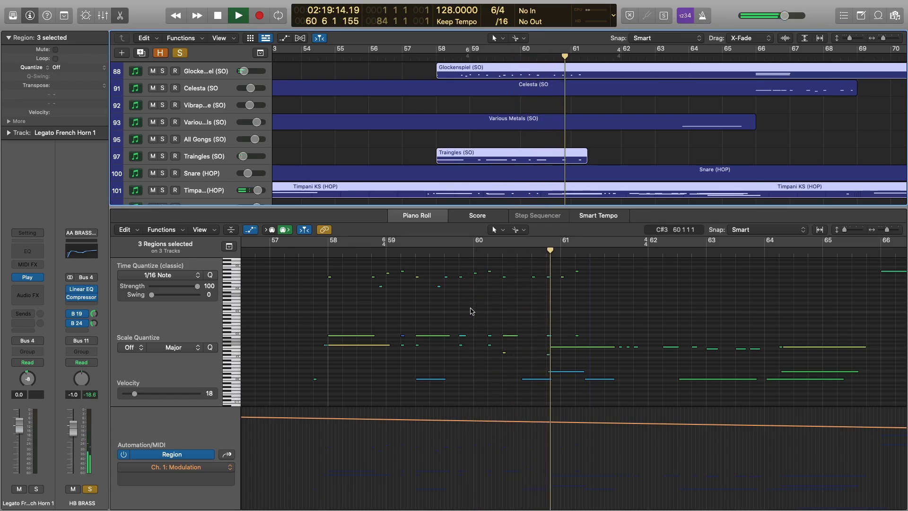
pyautogui.press('space')
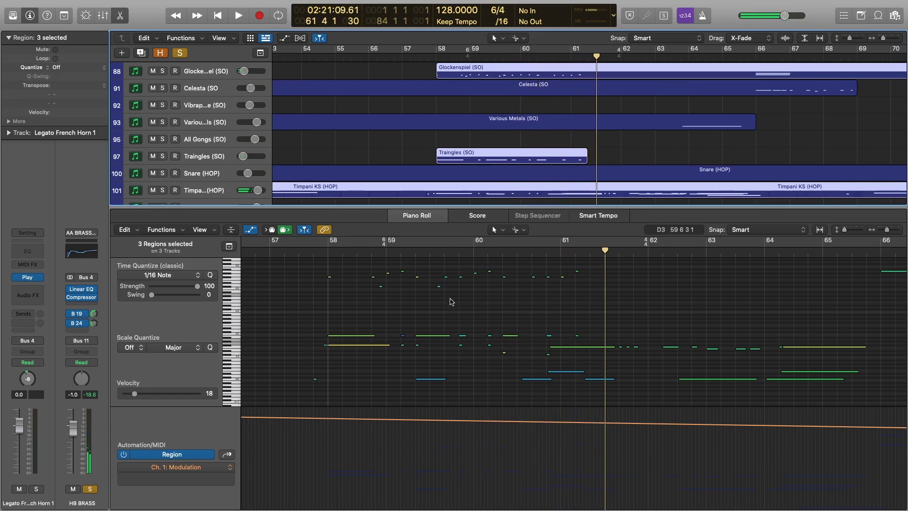
# Clear all solos and solo the ORCHESTRAL PERC bus
pyautogui.click(184, 53)
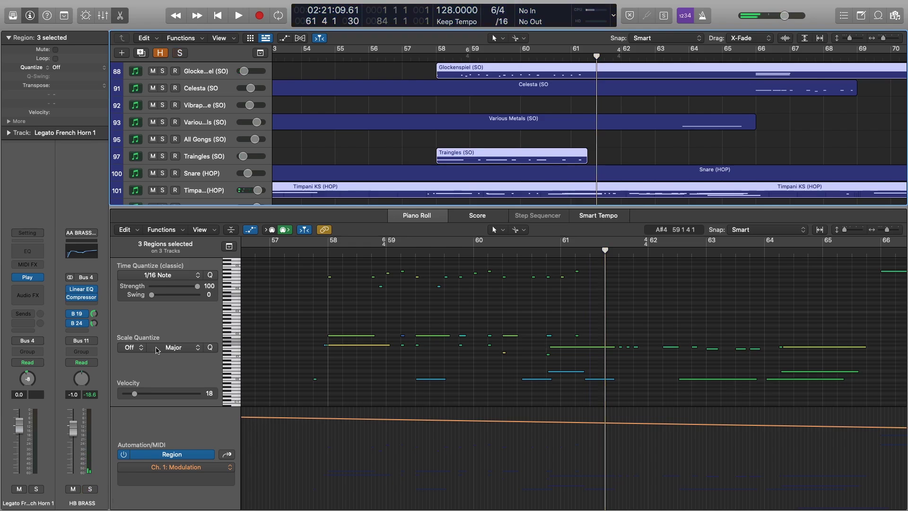
pyautogui.scroll(3, 201, 126)
pyautogui.click(191, 124)
pyautogui.press('s')
pyautogui.scroll(-5, 466, 90)
pyautogui.scroll(1, 465, 90)
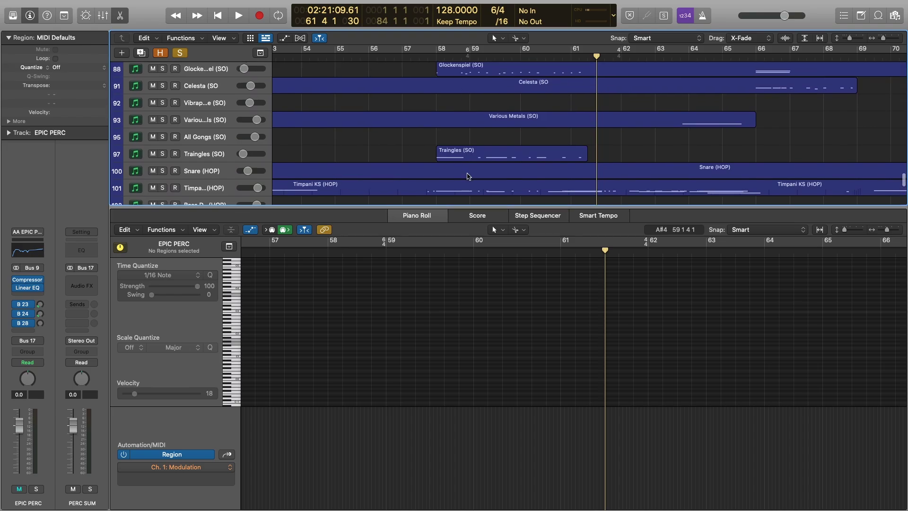
# Show the Traingles (SO), Timpani KS (HOP) and Glockenspiel (SO) regions together in the Piano Roll again
pyautogui.click(471, 161)
pyautogui.keyDown('shift'); pyautogui.click(465, 194); pyautogui.keyUp('shift')
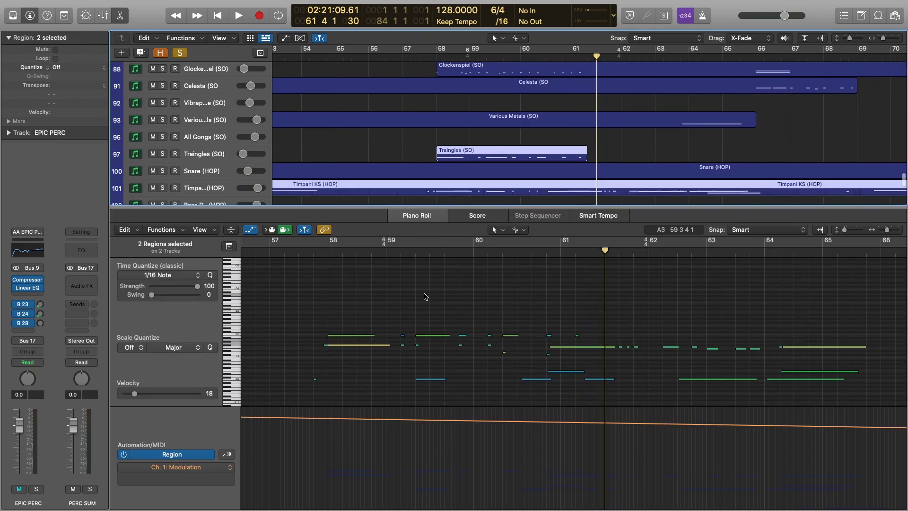
pyautogui.click(305, 264)
pyautogui.keyDown('shift'); pyautogui.click(500, 69); pyautogui.keyUp('shift')
# Play the soloed orchestral percussion through to beat 4 of bar 61, close the Piano Roll and deselect the regions
pyautogui.press('space')
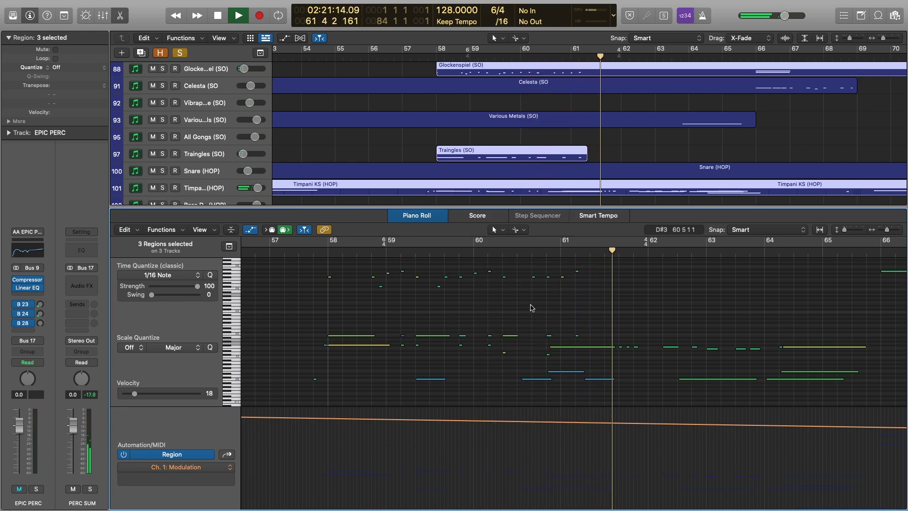
pyautogui.press('space')
pyautogui.moveTo(510, 207); pyautogui.dragTo(520, 505)
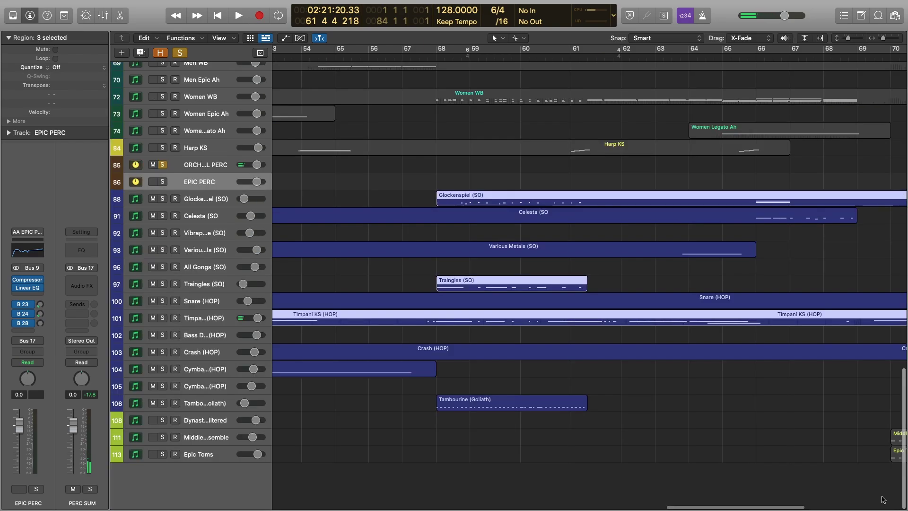
pyautogui.click(630, 284)
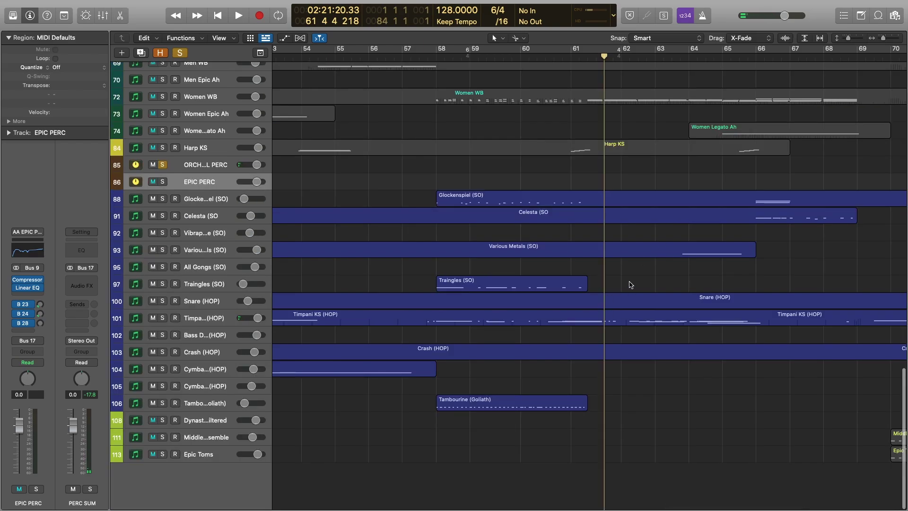
# Show the Timpani KS (HOP) region in the Piano Roll, select its low note near the end of bar 60, close the editor and deselect the region
pyautogui.doubleClick(566, 324)
pyautogui.press('super+Right')
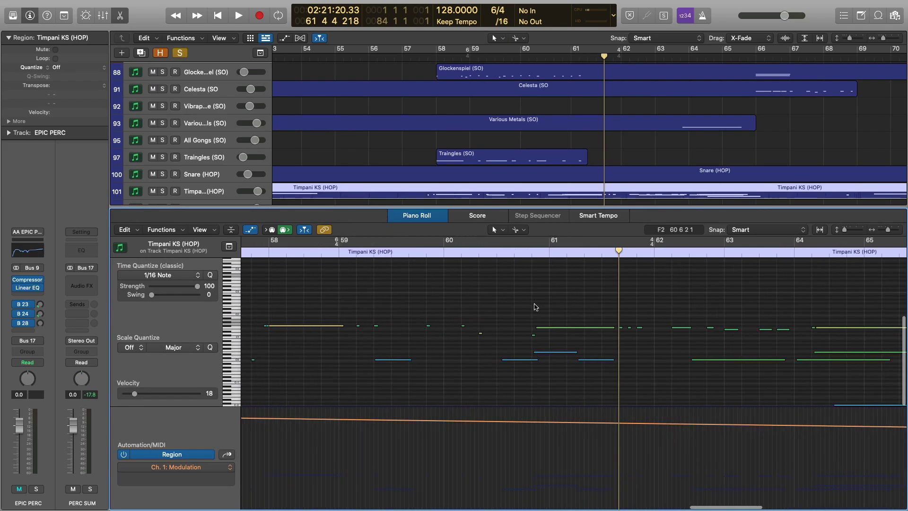
pyautogui.click(538, 352)
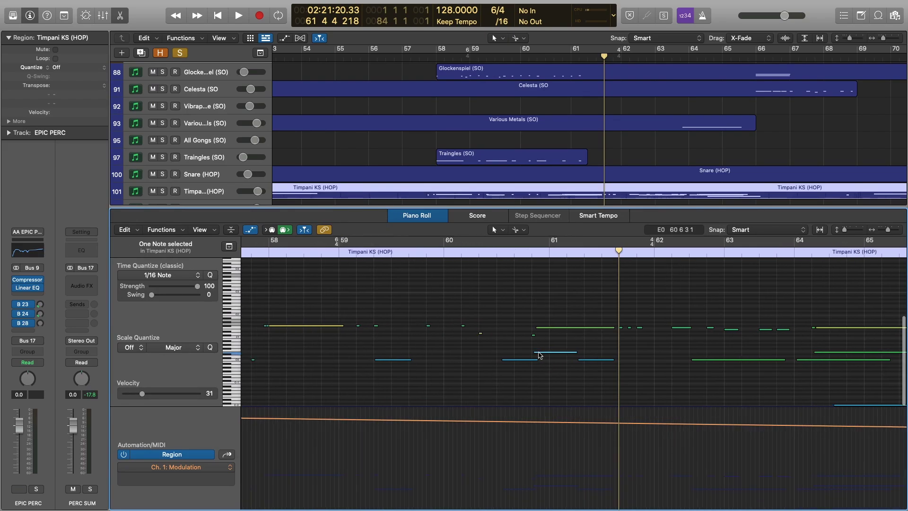
pyautogui.press('e')
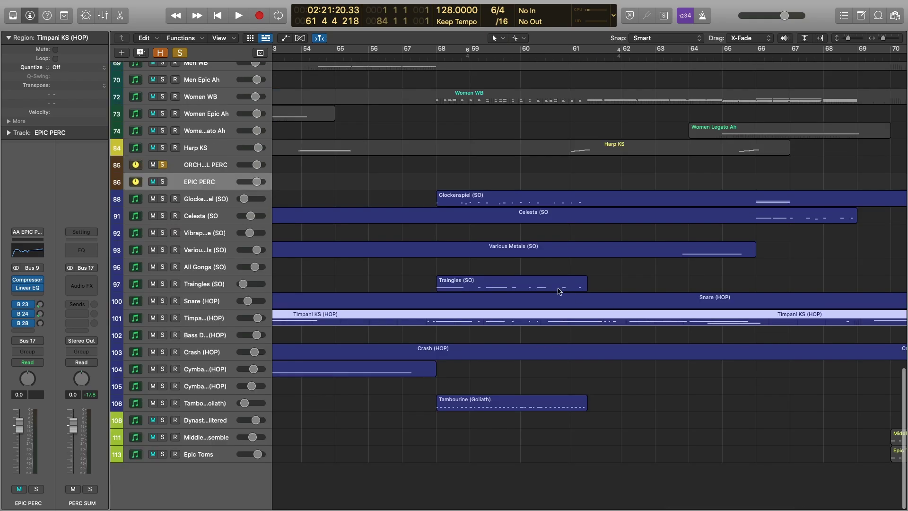
pyautogui.click(378, 275)
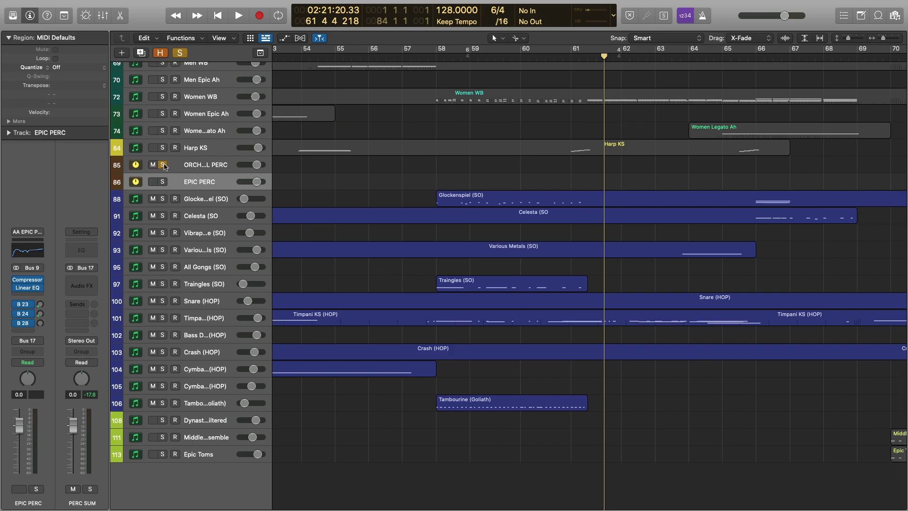
# Clear all track solos and play the full arrangement from around bar 61 to the end of bar 69
pyautogui.click(178, 52)
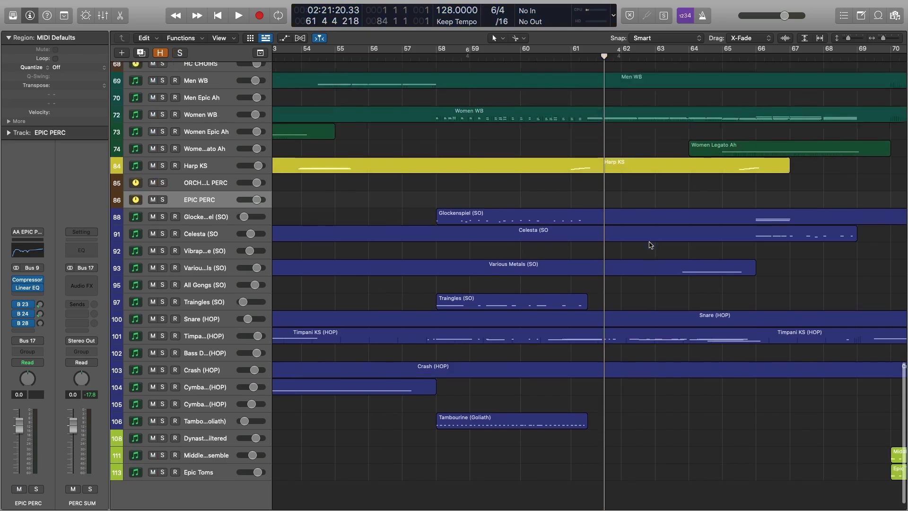
pyautogui.scroll(20, 649, 245)
pyautogui.hscroll(5, 649, 245)
pyautogui.scroll(-1, 649, 246)
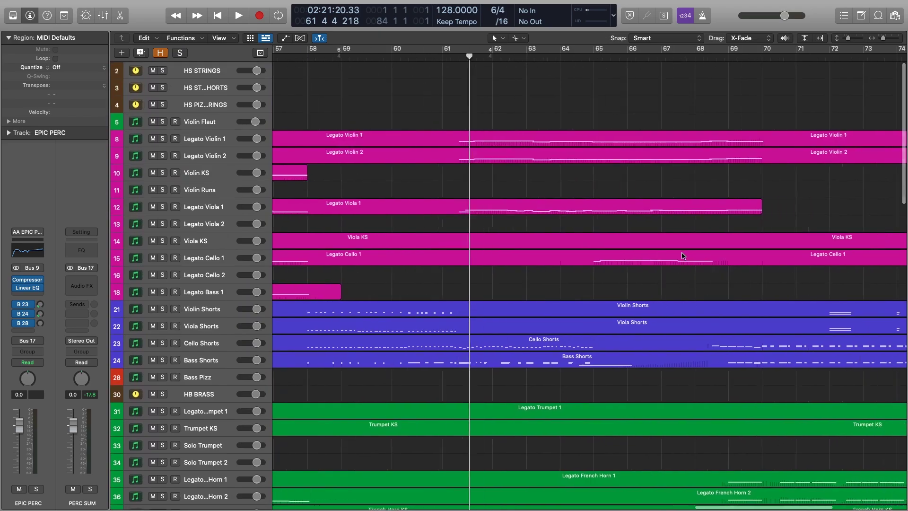
pyautogui.moveTo(429, 58); pyautogui.dragTo(419, 57)
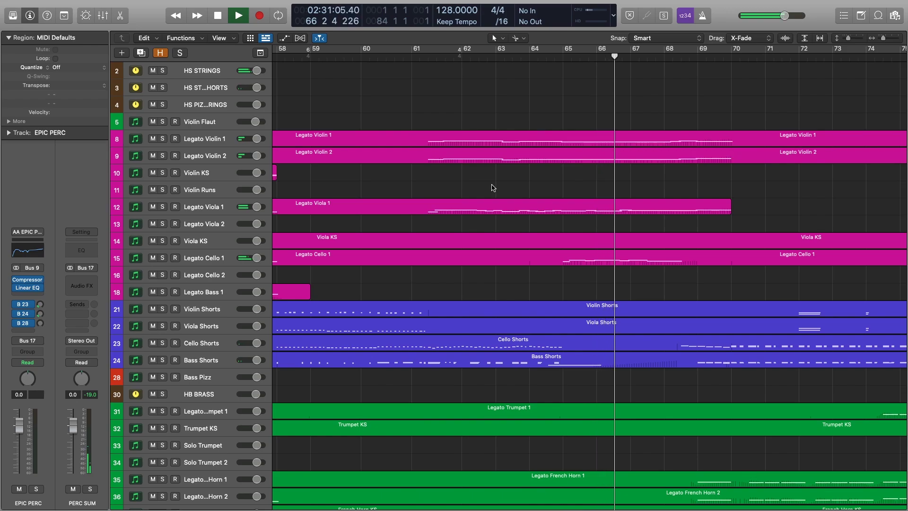
pyautogui.press('d')
pyautogui.press('d')
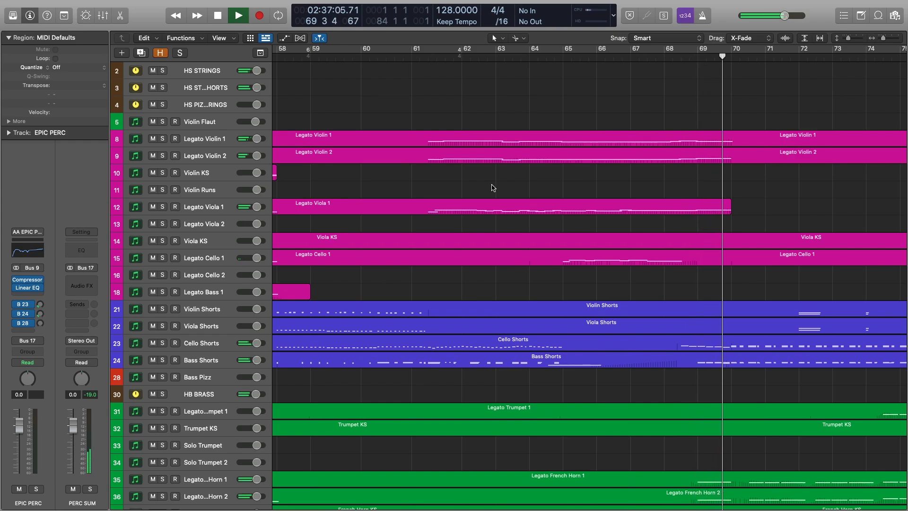
pyautogui.scroll(-1, 491, 188)
pyautogui.press('space')
pyautogui.scroll(1, 491, 188)
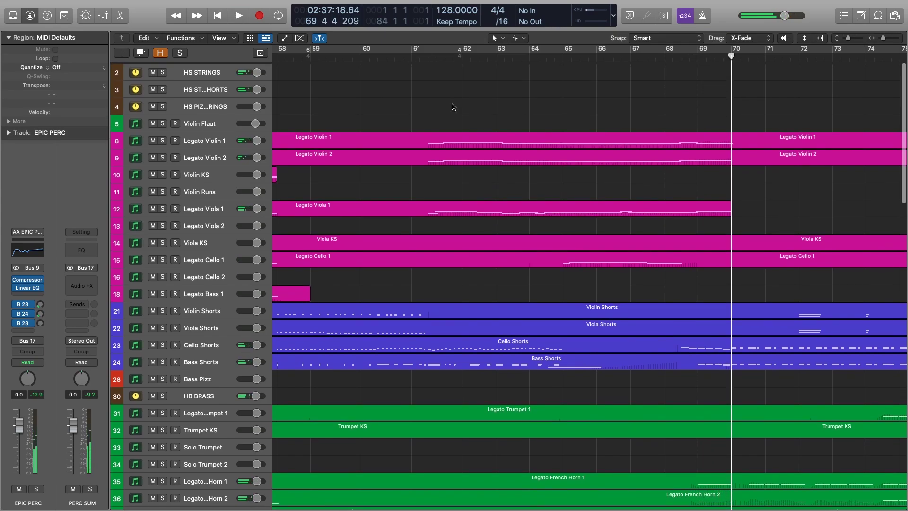
# Show the global tracks and move the 6/4 time signature to bar 58 and the following 4/4 to bar 61
pyautogui.click(260, 53)
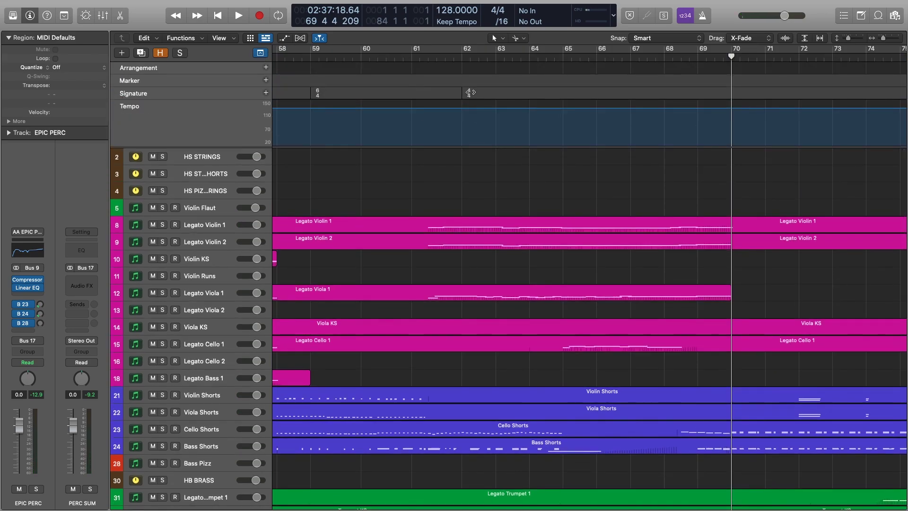
pyautogui.hscroll(-5, 469, 92)
pyautogui.moveTo(402, 94); pyautogui.dragTo(369, 94)
pyautogui.moveTo(558, 97); pyautogui.dragTo(520, 95)
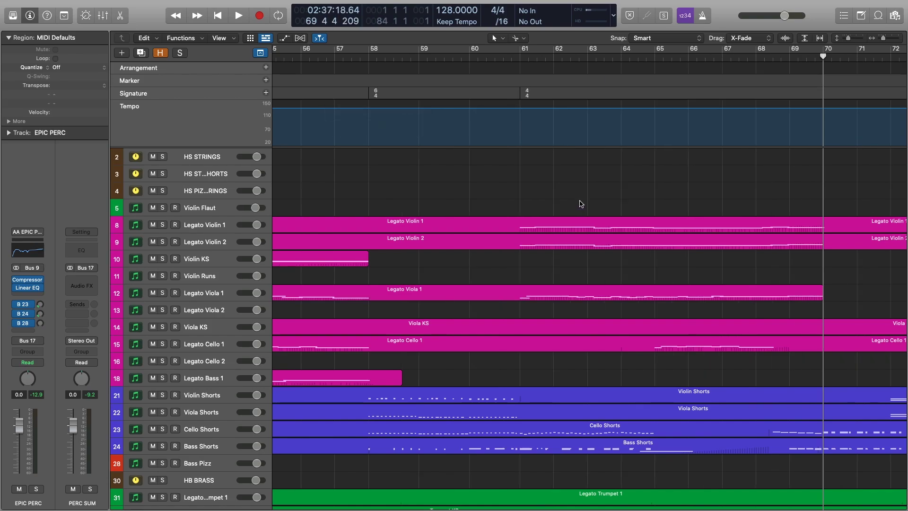
# Play the transition into the 4/4 section from bar 60 beat 6 and stop early in bar 61
pyautogui.hscroll(2, 581, 204)
pyautogui.click(479, 53)
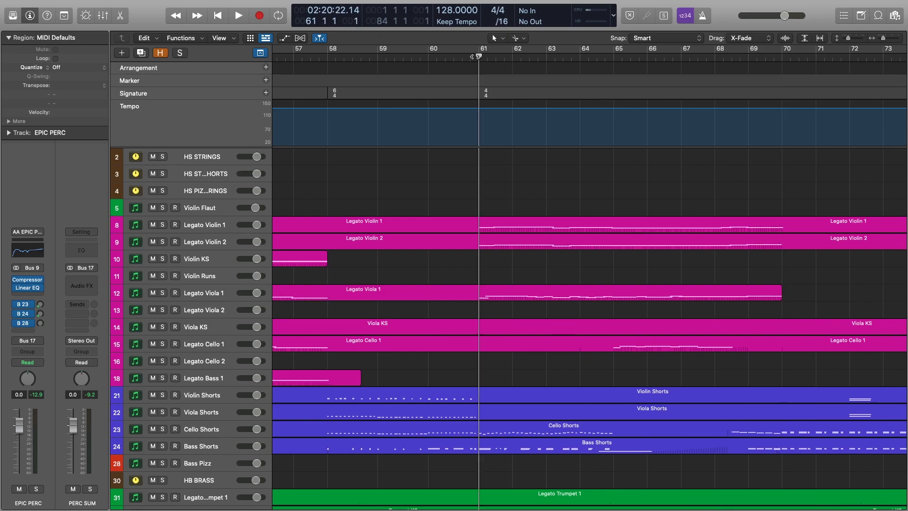
pyautogui.click(468, 56)
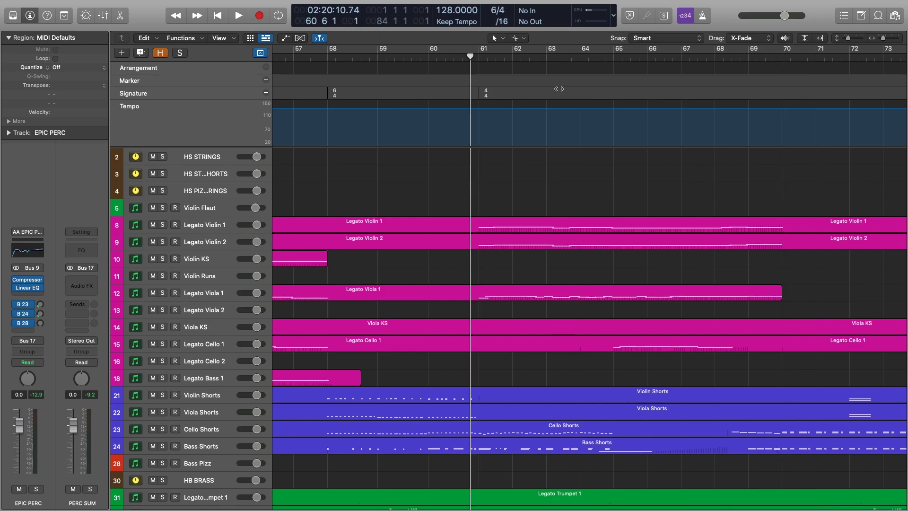
pyautogui.scroll(-2, 531, 206)
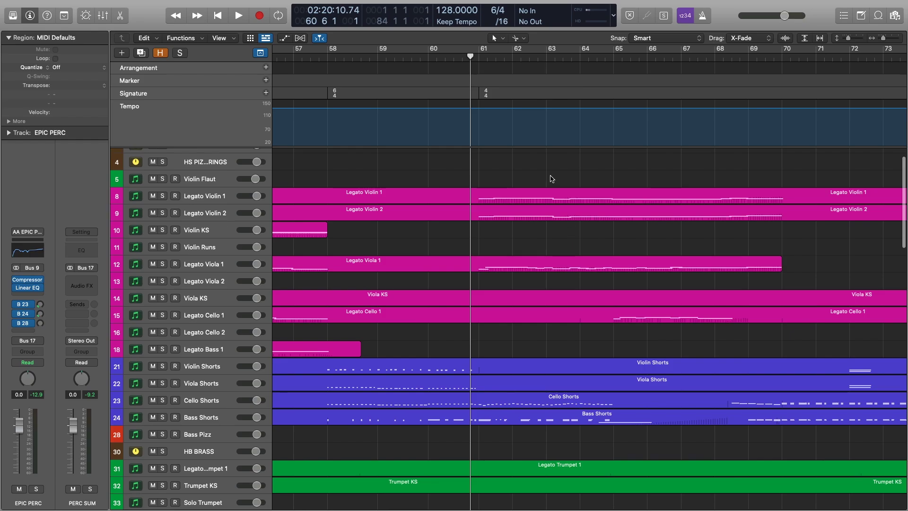
pyautogui.press('space')
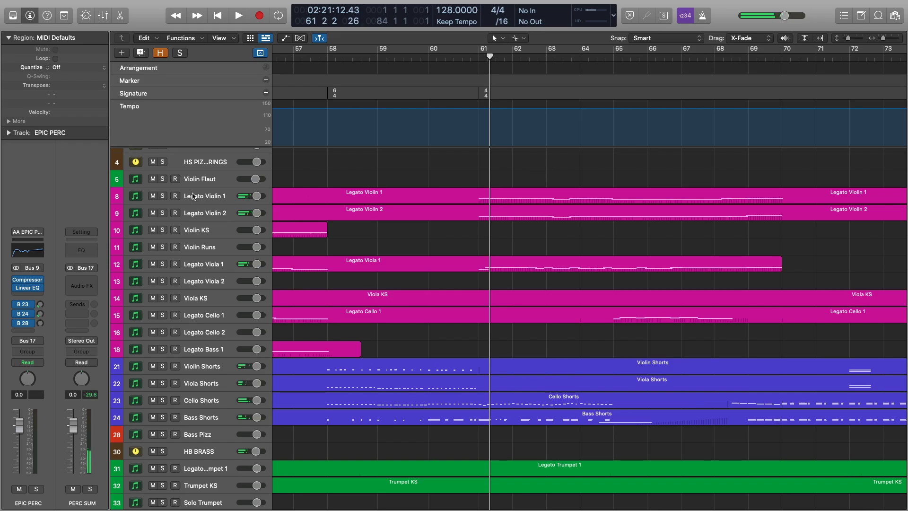
# Solo the HS STRINGS and string shorts stacks, and open all string regions from Legato Violin 1 to Bass Shorts in the Piano Roll
pyautogui.scroll(2, 189, 189)
pyautogui.moveTo(165, 158); pyautogui.dragTo(164, 174)
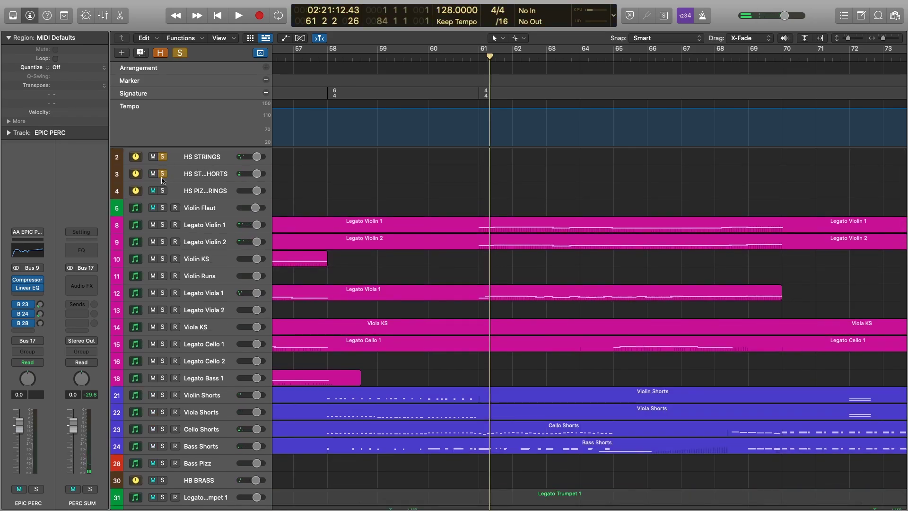
pyautogui.scroll(-2, 524, 179)
pyautogui.moveTo(530, 158); pyautogui.dragTo(616, 402)
pyautogui.doubleClick(616, 400)
pyautogui.scroll(8, 520, 160)
pyautogui.scroll(-10, 520, 160)
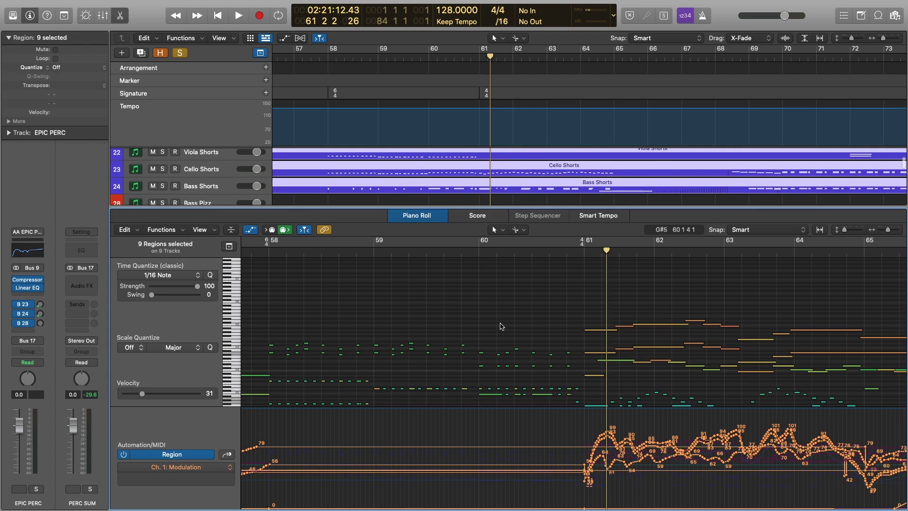
# Play the soloed strings from bar 60 beat 6 to the end of bar 69, following their notes in the Piano Roll
pyautogui.scroll(-5, 515, 324)
pyautogui.hscroll(5, 515, 325)
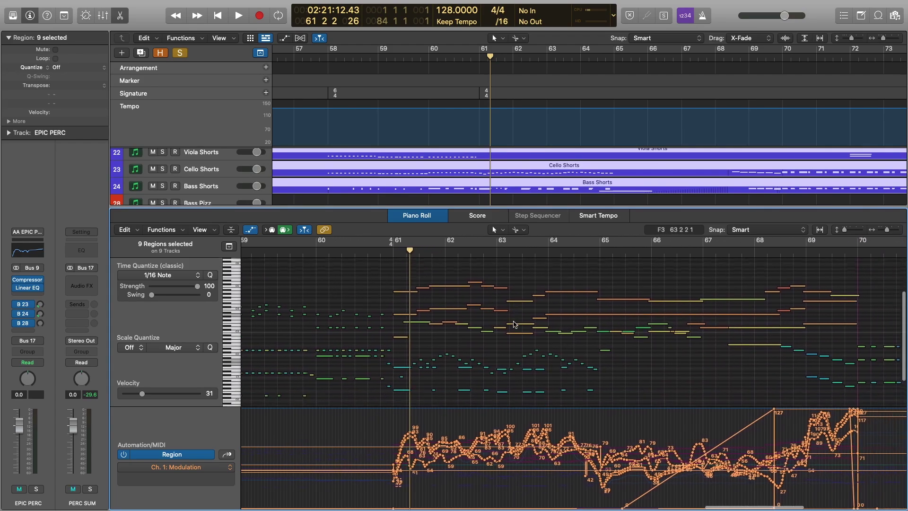
pyautogui.scroll(-2, 515, 324)
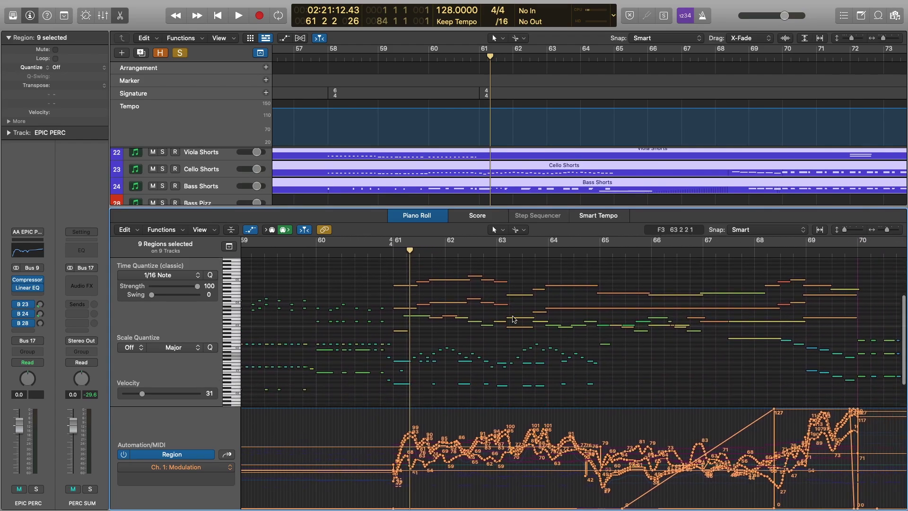
pyautogui.scroll(3, 426, 319)
pyautogui.scroll(-2, 370, 375)
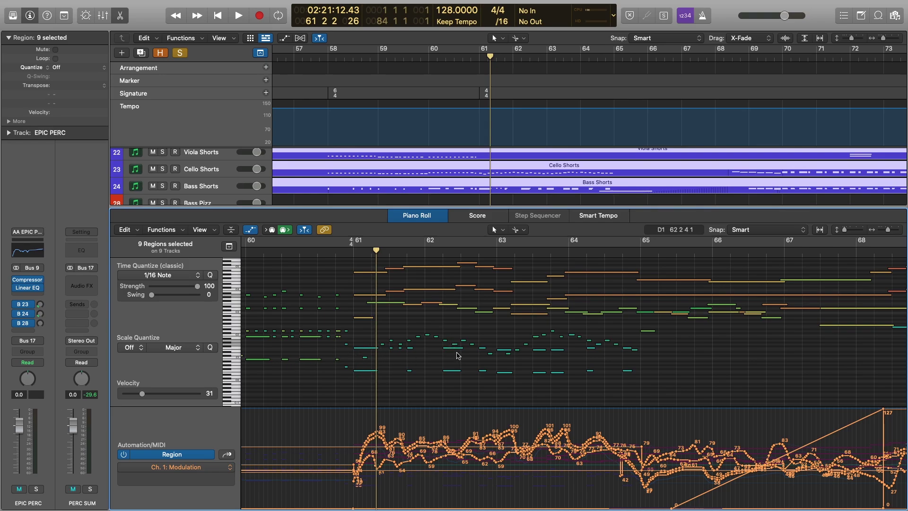
pyautogui.click(472, 58)
pyautogui.scroll(2, 487, 275)
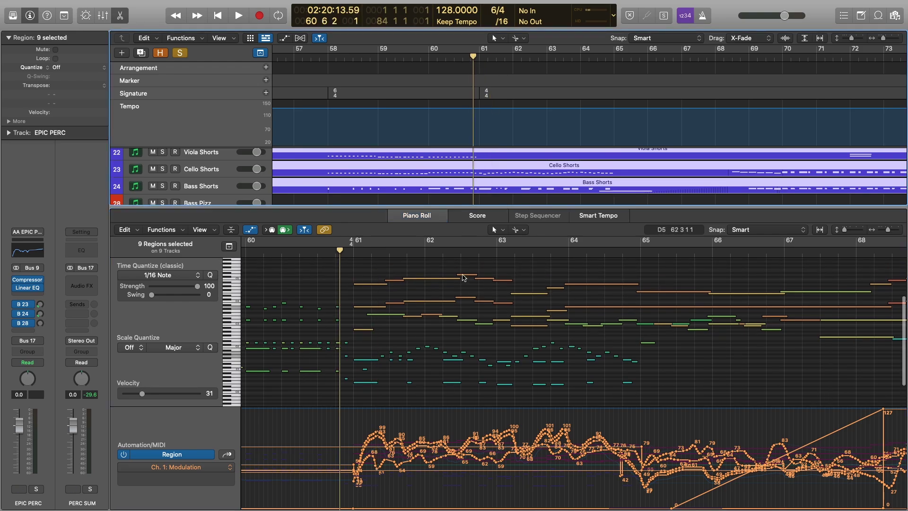
pyautogui.press('space')
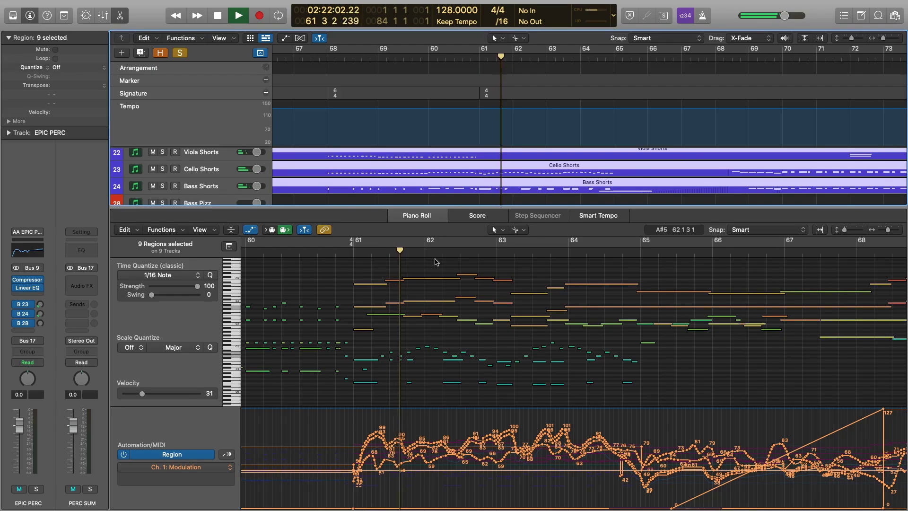
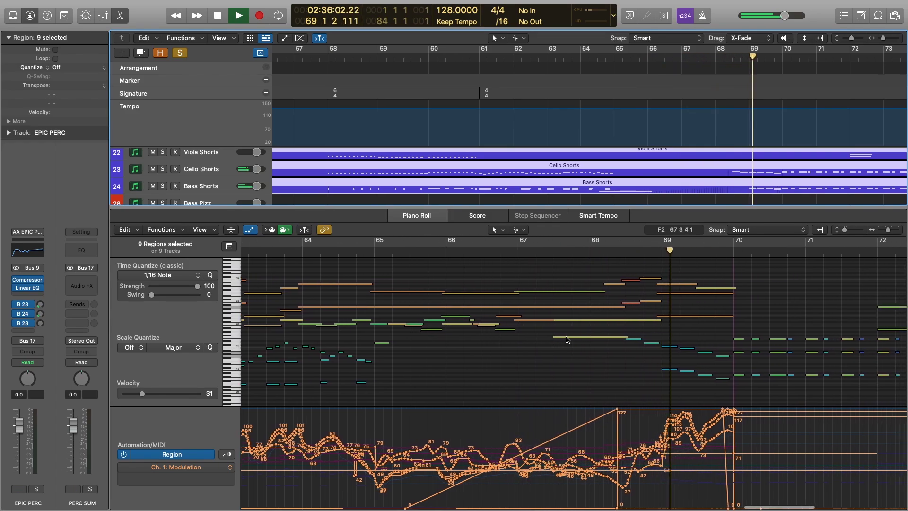
pyautogui.press('space')
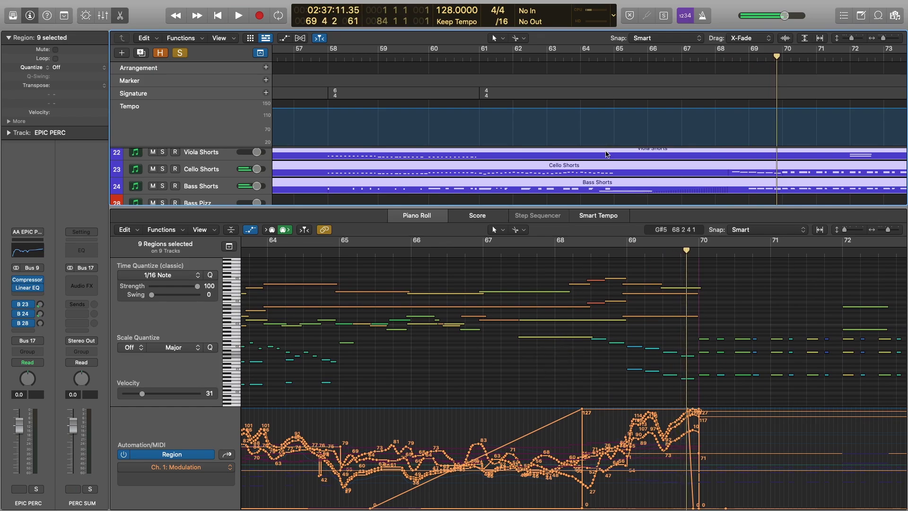
# Examine the combined string notes and modulation curves between bars 61 and 70
pyautogui.scroll(2, 597, 157)
pyautogui.scroll(-2, 598, 157)
pyautogui.scroll(1, 599, 157)
pyautogui.hscroll(3, 599, 159)
pyautogui.scroll(-1, 598, 158)
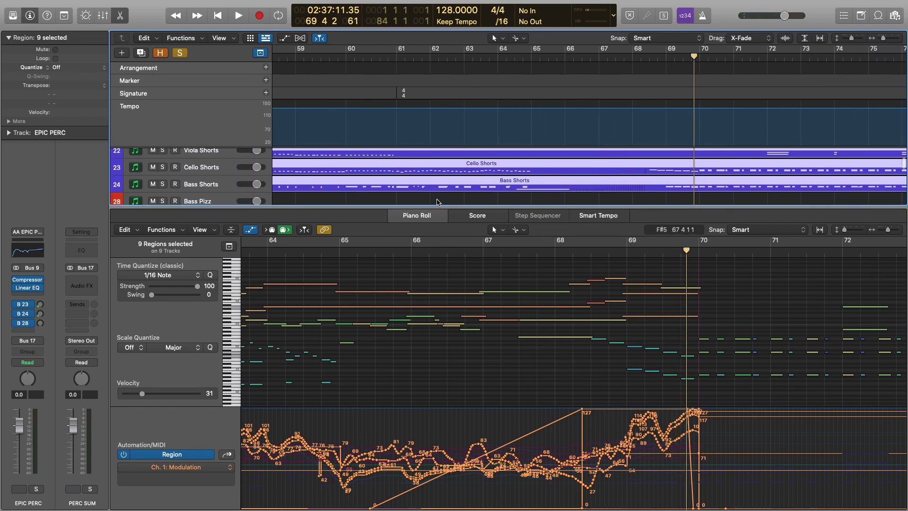
pyautogui.hscroll(-3, 435, 199)
pyautogui.scroll(1, 432, 160)
pyautogui.hscroll(-4, 397, 286)
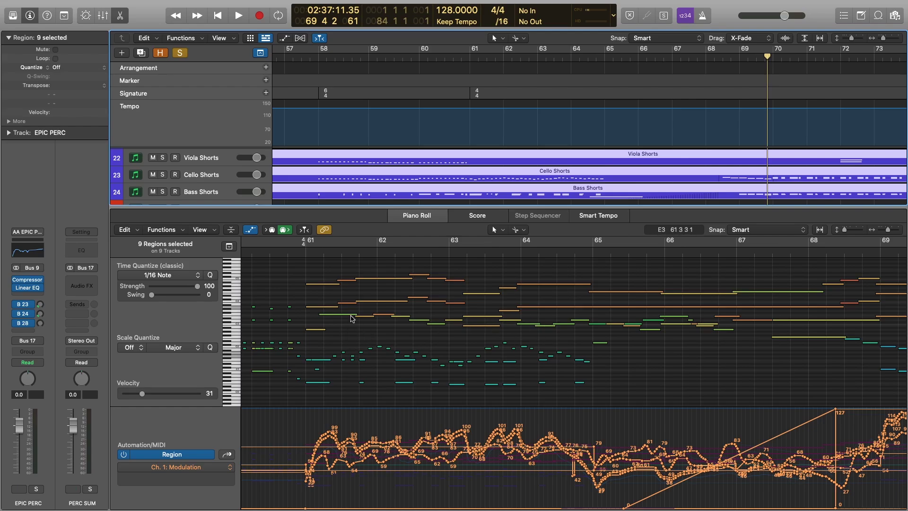
pyautogui.hscroll(3, 521, 333)
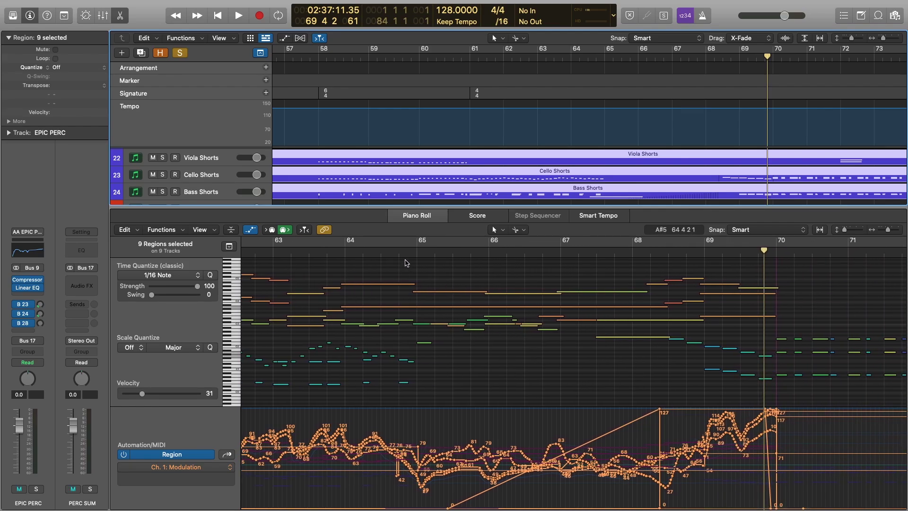
# Play the strings from bar 64 beat 4 into bar 67 and inspect the E3 note in bar 66
pyautogui.click(407, 255)
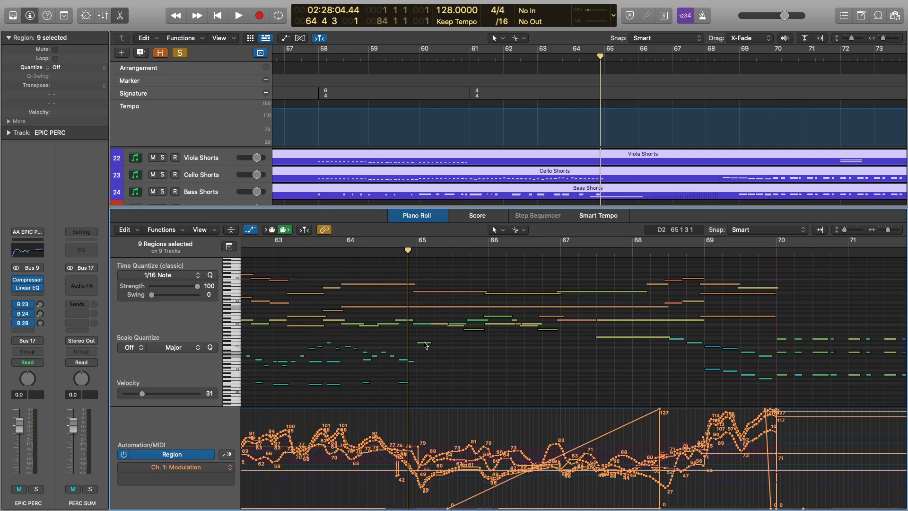
pyautogui.press('space')
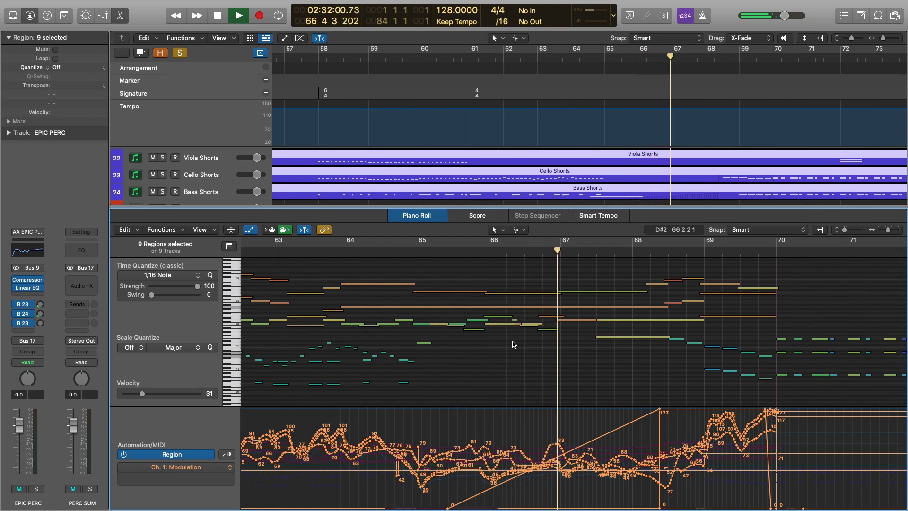
pyautogui.press('space')
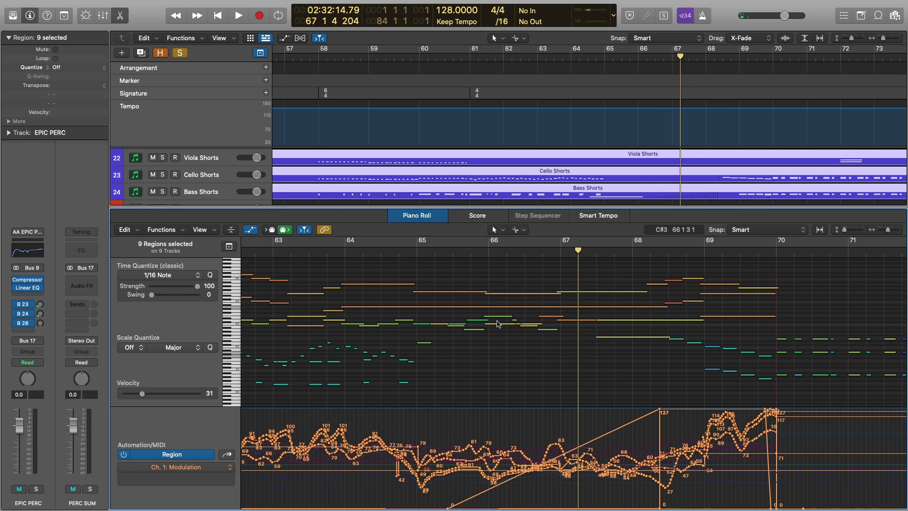
pyautogui.moveTo(497, 319)
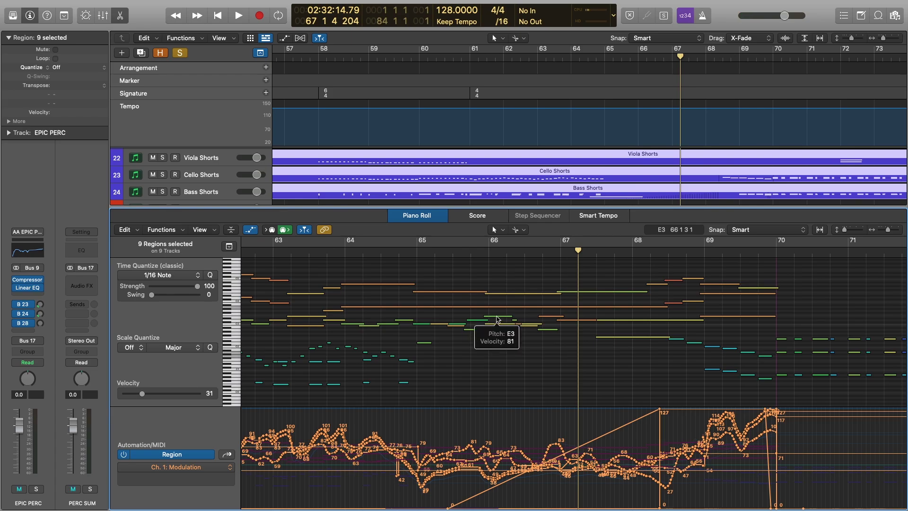
# Replay the soloed strings from about bar 63 beat 4 to the end of bar 69, following the descending low line
pyautogui.click(335, 252)
pyautogui.press('space')
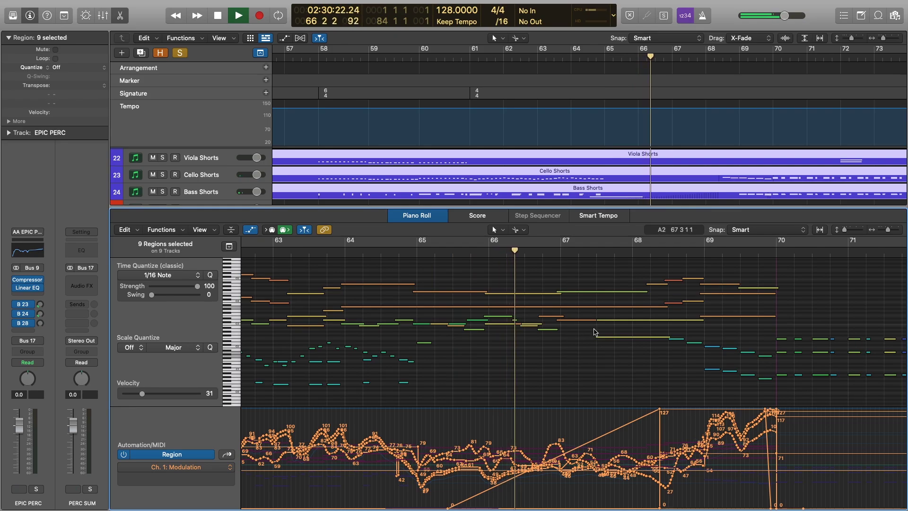
pyautogui.hscroll(5, 555, 331)
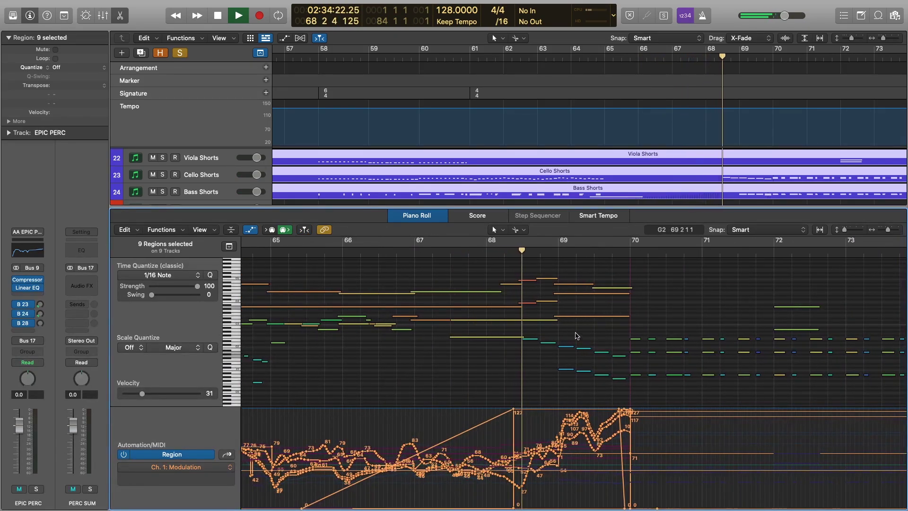
pyautogui.hscroll(5, 610, 159)
pyautogui.scroll(-1, 607, 171)
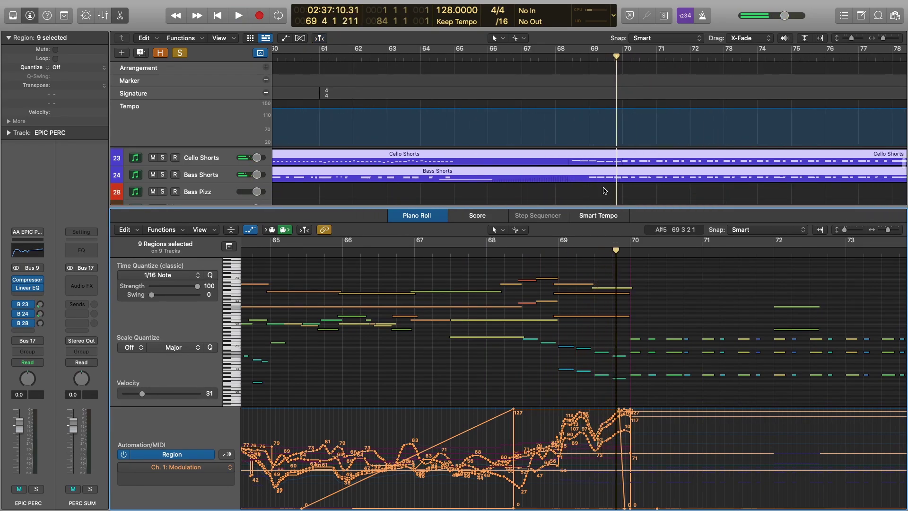
# Show only the Cello Shorts region in the Piano Roll and place the playhead at bar 68 beat 3
pyautogui.click(605, 190)
pyautogui.click(585, 163)
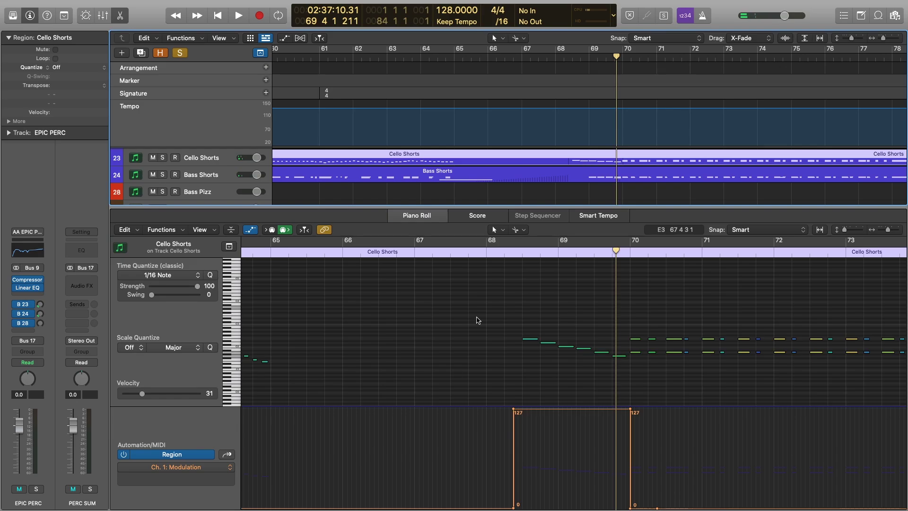
pyautogui.click(489, 255)
pyautogui.click(522, 256)
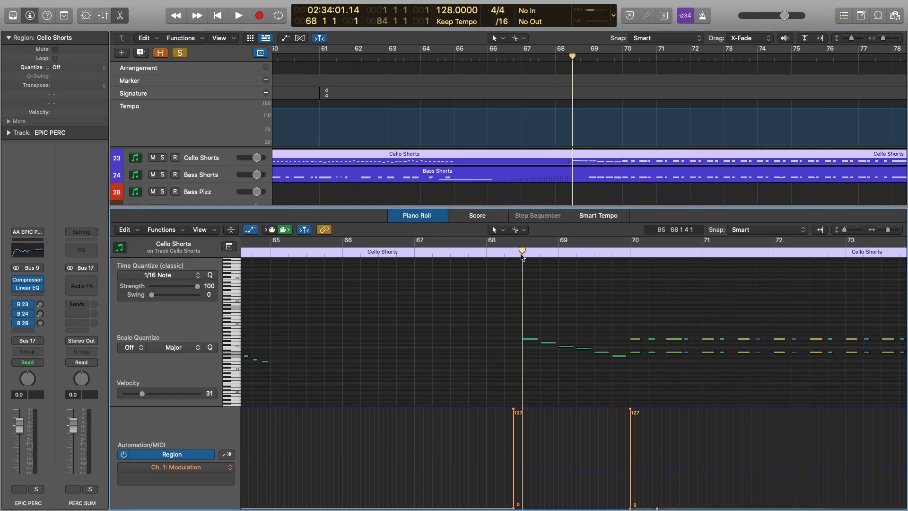
# Compare the end of the Legato Cello 1 line with the Cello Shorts notes starting at bar 68 beat 3
pyautogui.scroll(5, 578, 156)
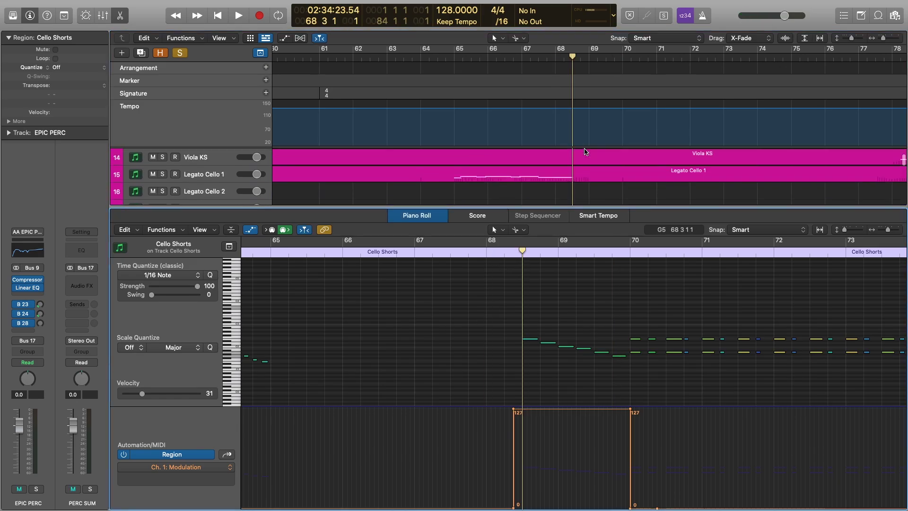
pyautogui.click(549, 178)
pyautogui.scroll(-6, 568, 160)
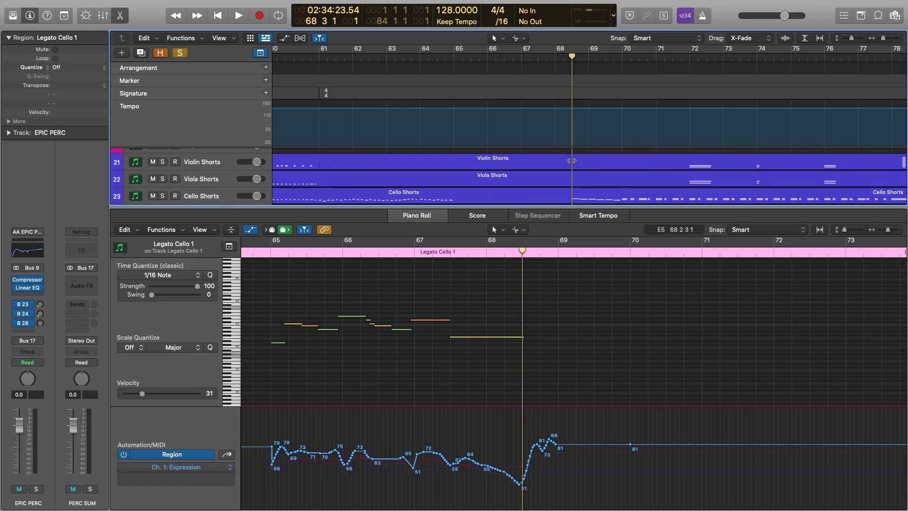
pyautogui.click(593, 174)
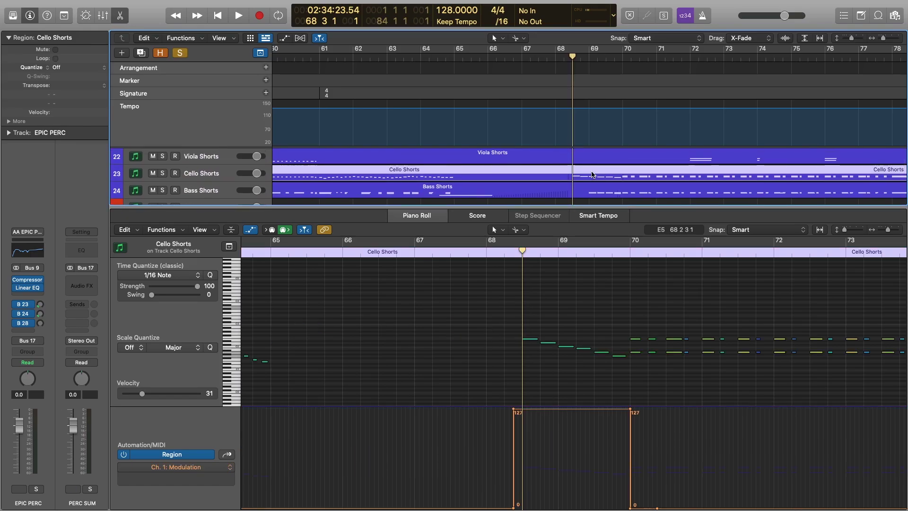
# Show the Cello Shorts and Bass Shorts regions together in the Piano Roll and play them from bar 69 to bar 70
pyautogui.click(558, 410)
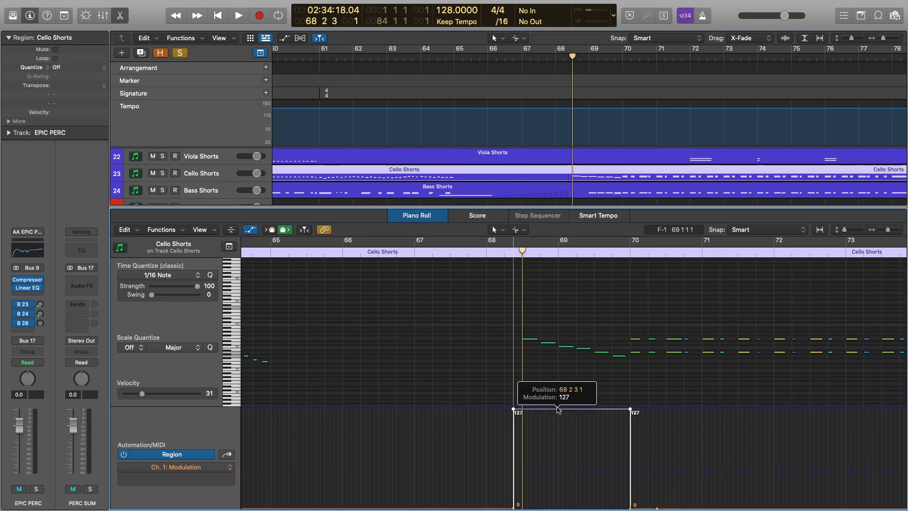
pyautogui.scroll(-1, 611, 147)
pyautogui.keyDown('shift'); pyautogui.click(610, 173); pyautogui.keyUp('shift')
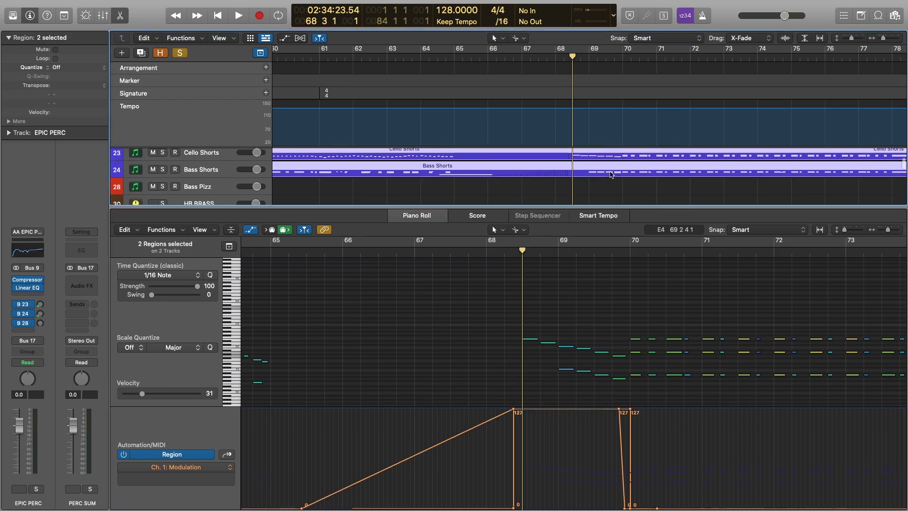
pyautogui.click(559, 252)
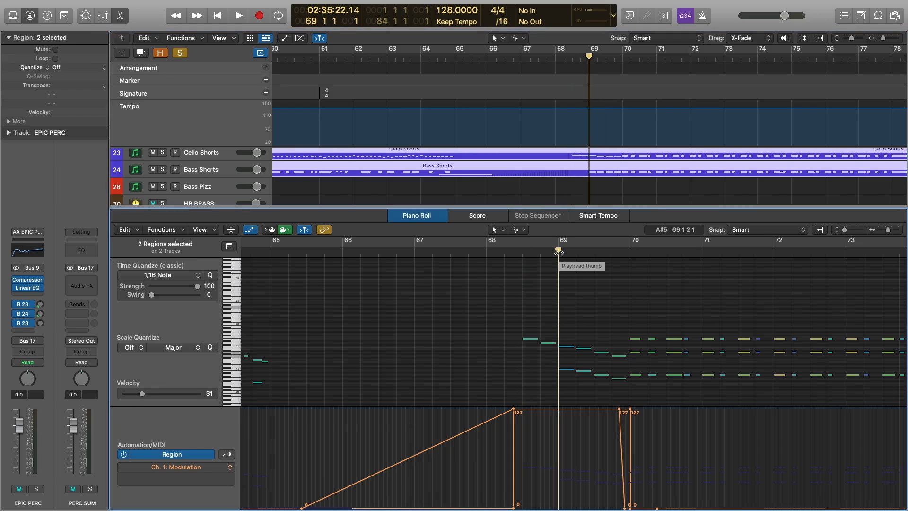
pyautogui.press('space')
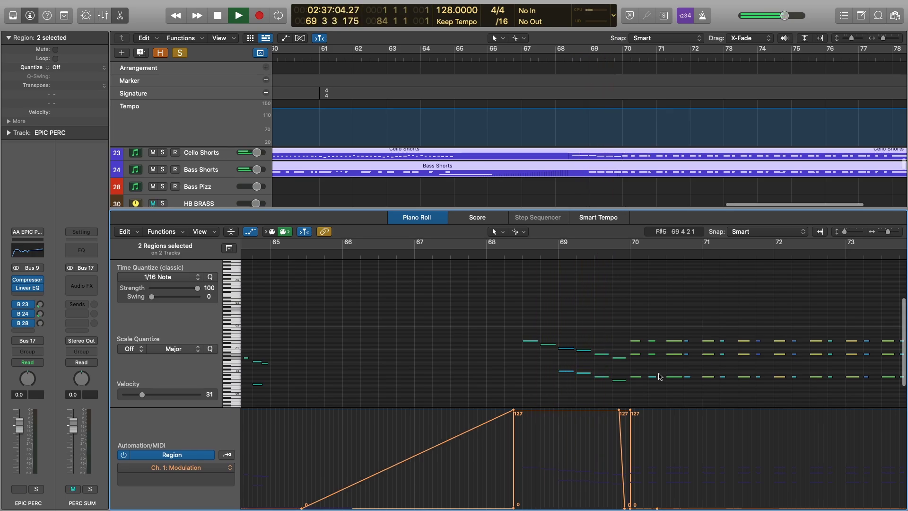
pyautogui.press('e')
pyautogui.click(578, 196)
pyautogui.press('space')
# Solo the HB BRASS group and open the horn, trombone and tuba regions around bar 69 together in the Piano Roll
pyautogui.scroll(-2, 557, 197)
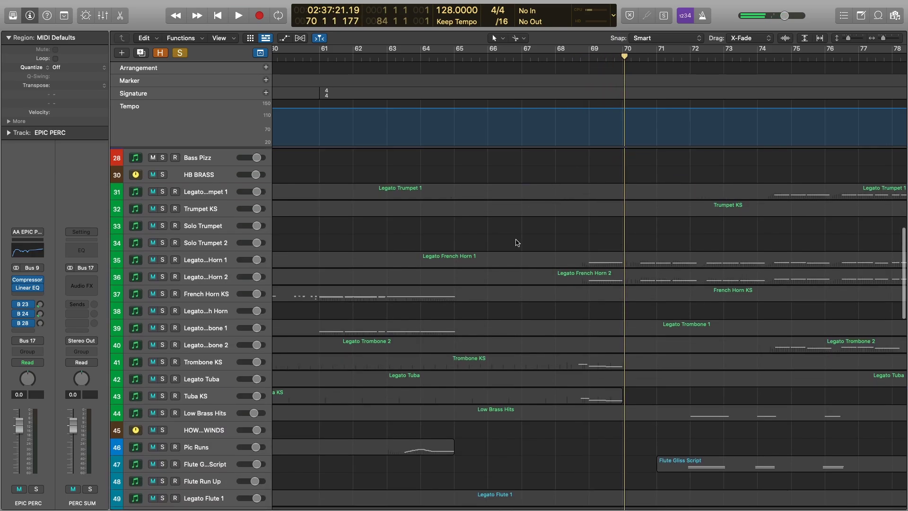
pyautogui.scroll(1, 170, 239)
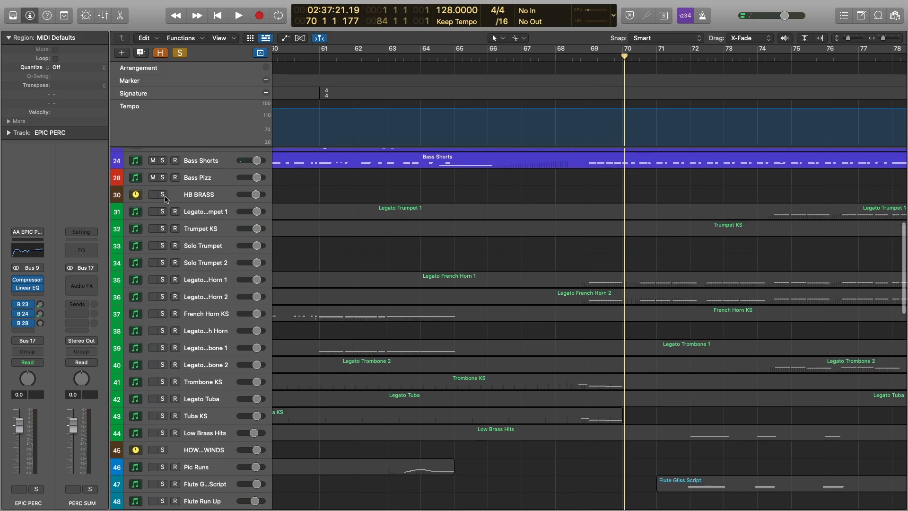
pyautogui.moveTo(586, 442); pyautogui.dragTo(589, 203)
pyautogui.scroll(-2, 590, 238)
pyautogui.moveTo(591, 238); pyautogui.dragTo(615, 389)
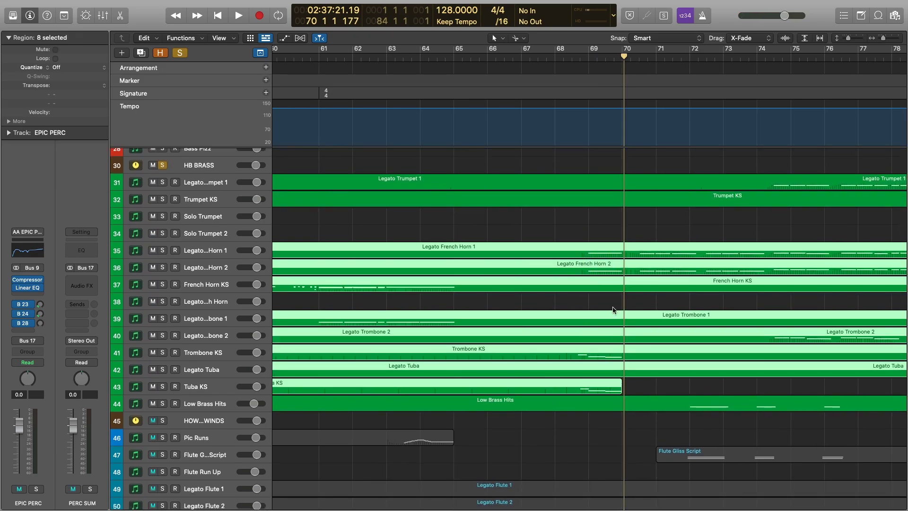
pyautogui.doubleClick(594, 256)
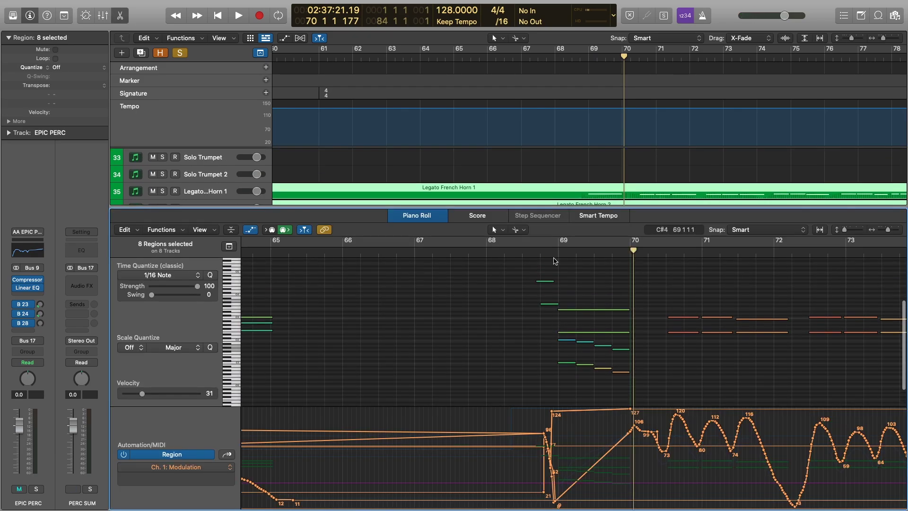
# Play the soloed brass from about bar 61 to bar 70, following the sustained chords and the low brass entry at bar 69
pyautogui.scroll(-2, 542, 178)
pyautogui.scroll(-1, 543, 177)
pyautogui.doubleClick(422, 55)
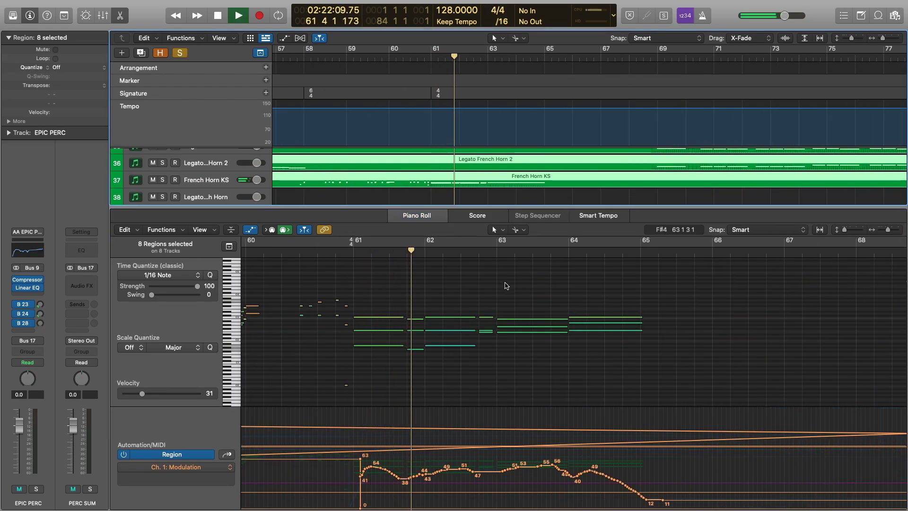
pyautogui.press('space')
pyautogui.press('space')
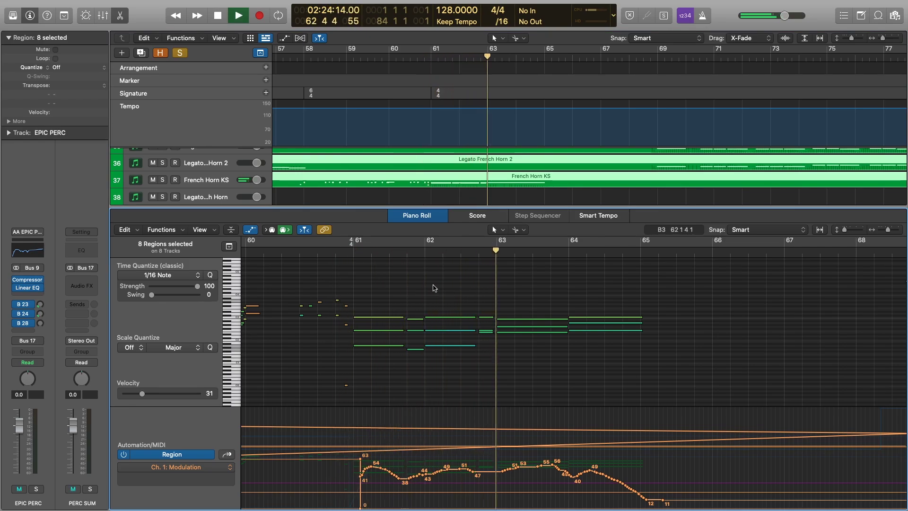
pyautogui.scroll(-5, 449, 161)
pyautogui.scroll(-4, 449, 160)
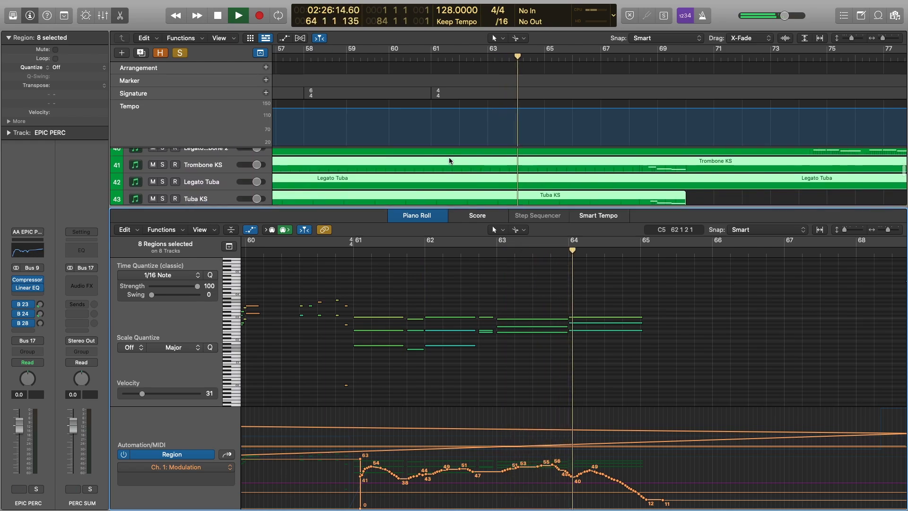
pyautogui.scroll(4, 449, 160)
pyautogui.hscroll(10, 552, 310)
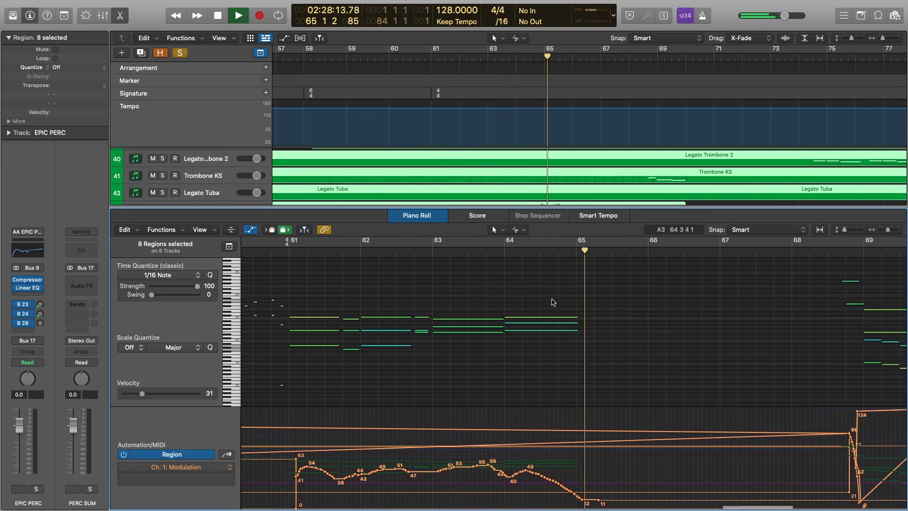
pyautogui.hscroll(5, 552, 303)
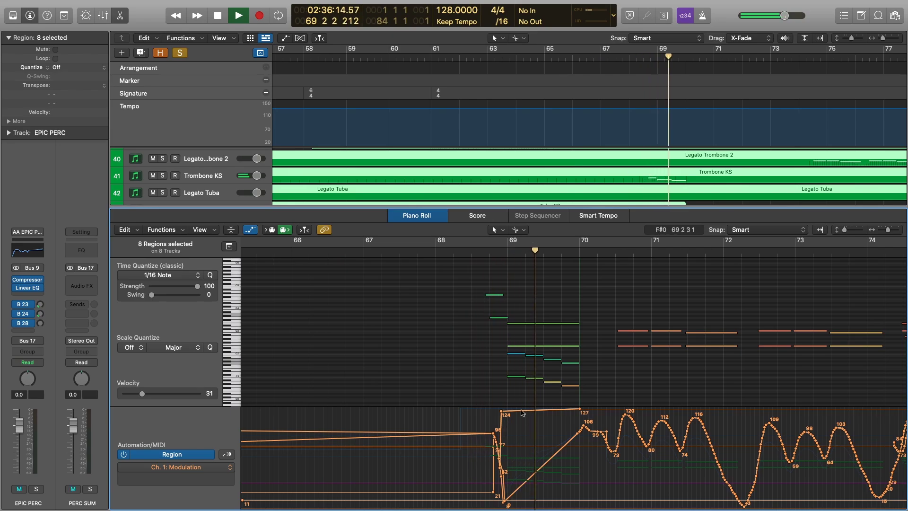
pyautogui.press('space')
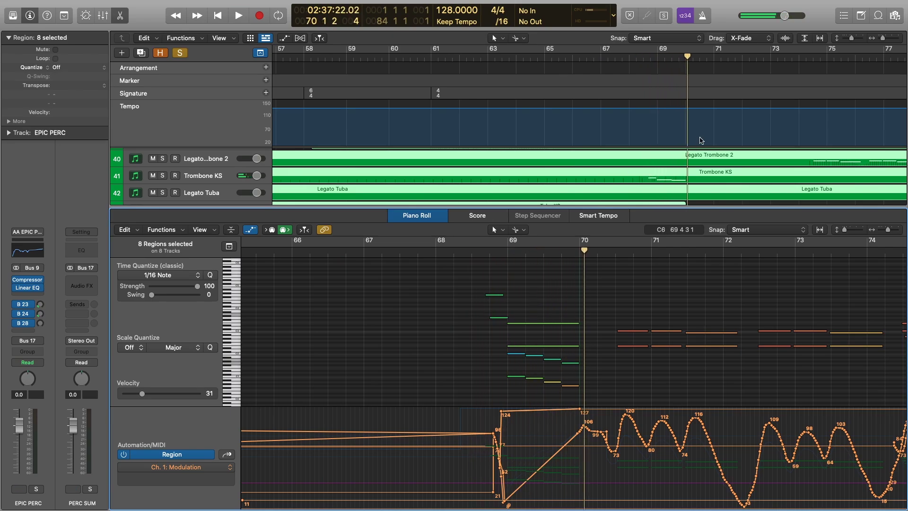
# Show only the Tuba KS region in the Piano Roll and examine its notes in bars 68 and 69
pyautogui.scroll(-2, 694, 155)
pyautogui.click(707, 169)
pyautogui.click(668, 171)
pyautogui.hscroll(3, 546, 326)
pyautogui.hscroll(5, 544, 325)
pyautogui.scroll(5, 544, 326)
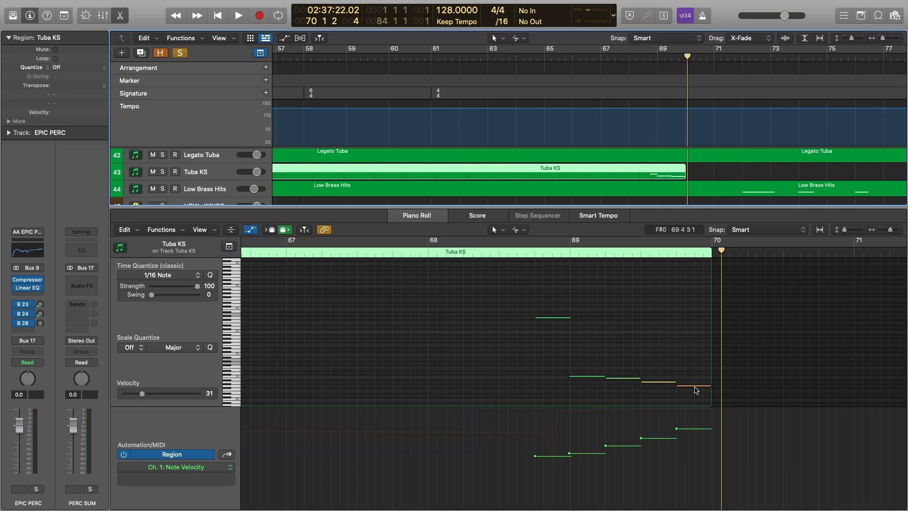
pyautogui.scroll(3, 677, 165)
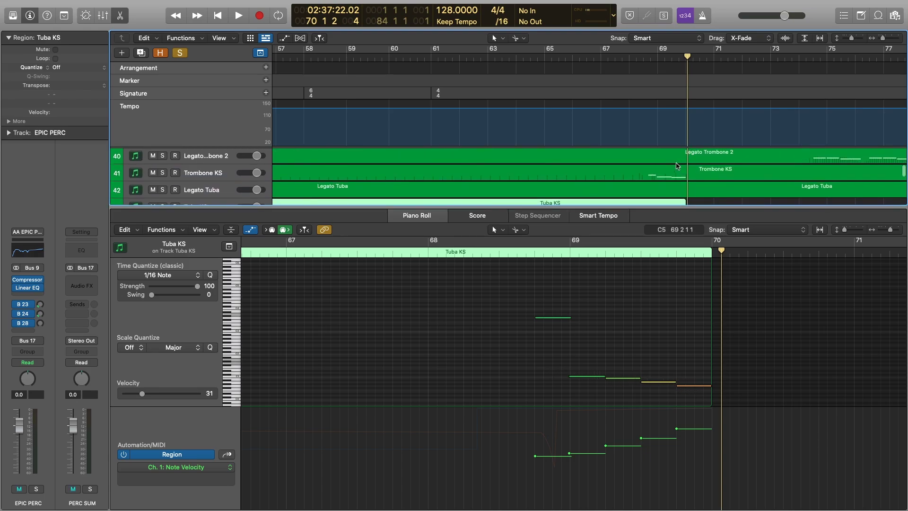
# Inspect the Trombone KS notes around bar 69, followed by the Legato French Horn 1 and 2 regions together
pyautogui.click(675, 177)
pyautogui.scroll(5, 674, 176)
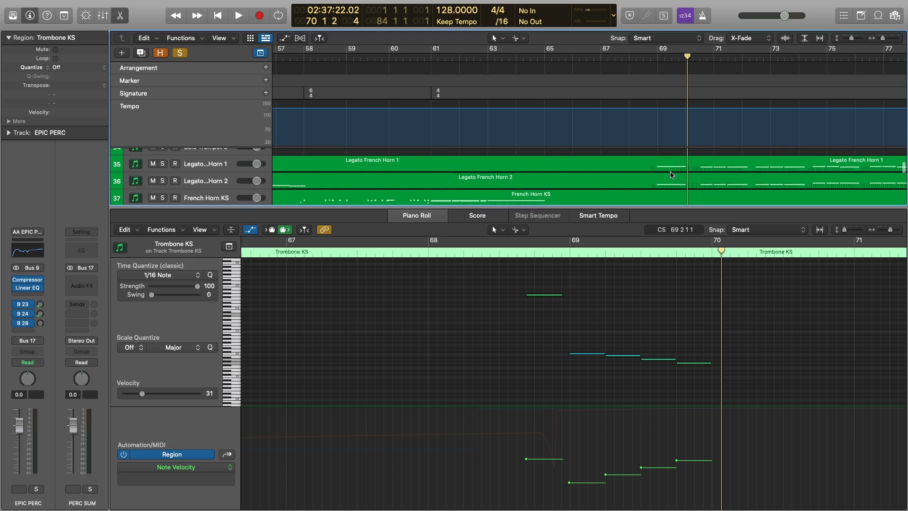
pyautogui.click(667, 179)
pyautogui.keyDown('shift'); pyautogui.click(667, 166); pyautogui.keyUp('shift')
pyautogui.click(592, 271)
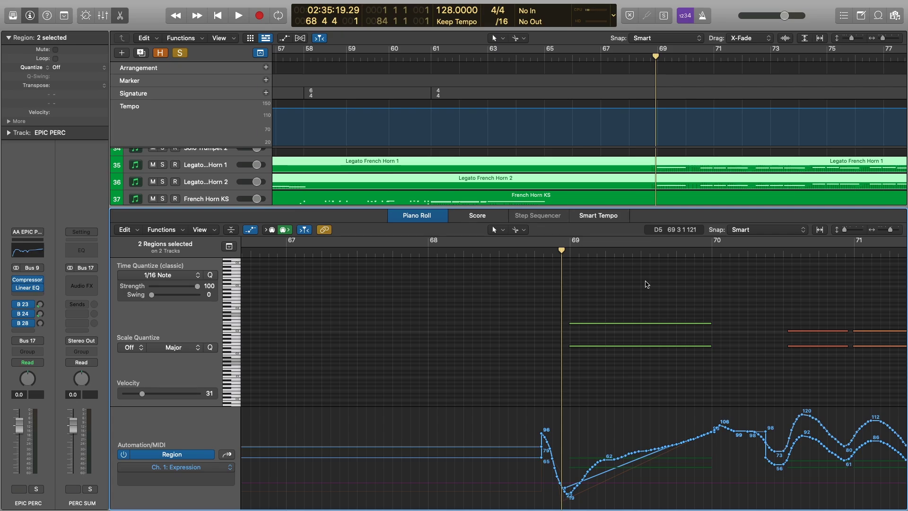
# Select the French Horn KS and Legato Trombone 1 regions together to show both in the Piano Roll
pyautogui.hscroll(-3, 581, 169)
pyautogui.scroll(-2, 432, 188)
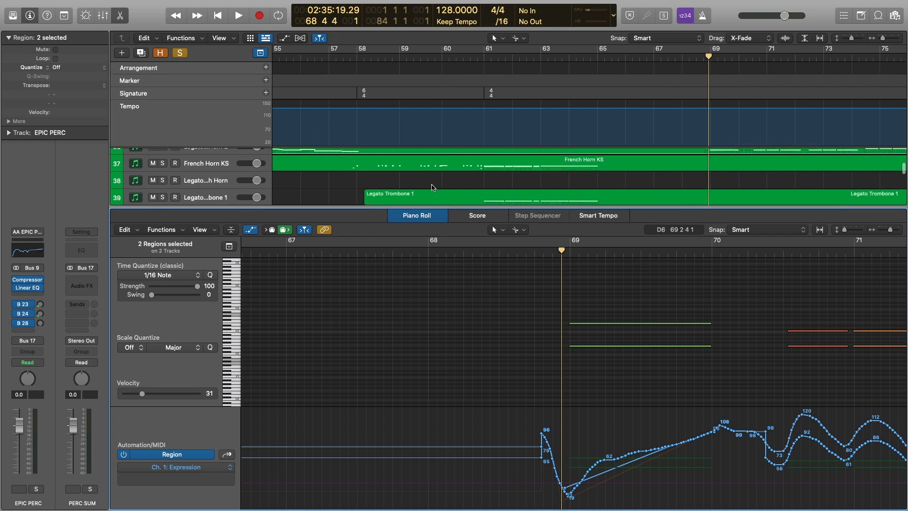
pyautogui.click(495, 165)
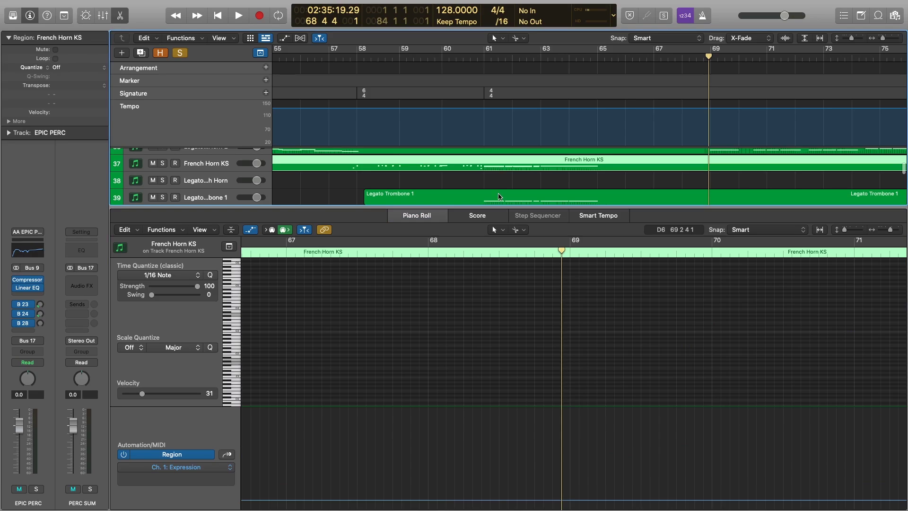
pyautogui.click(601, 74)
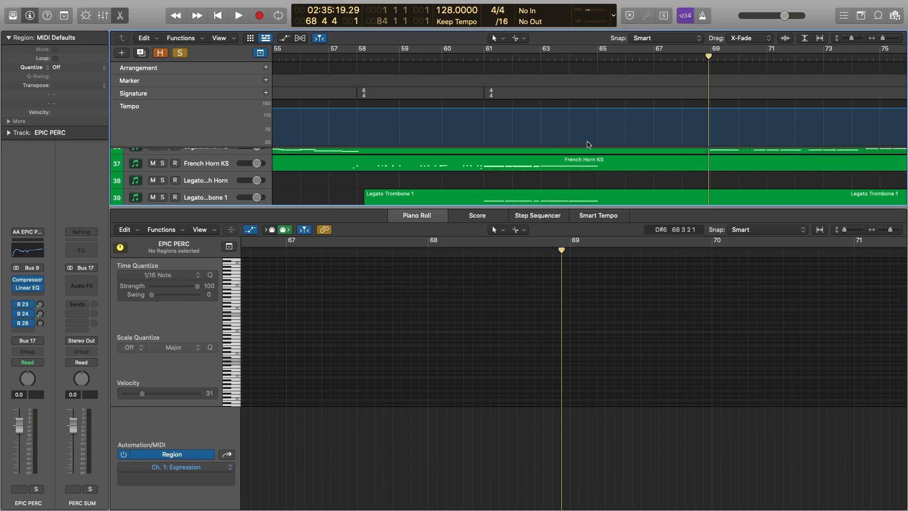
pyautogui.click(580, 163)
pyautogui.keyDown('shift'); pyautogui.click(577, 201); pyautogui.keyUp('shift')
pyautogui.press('z')
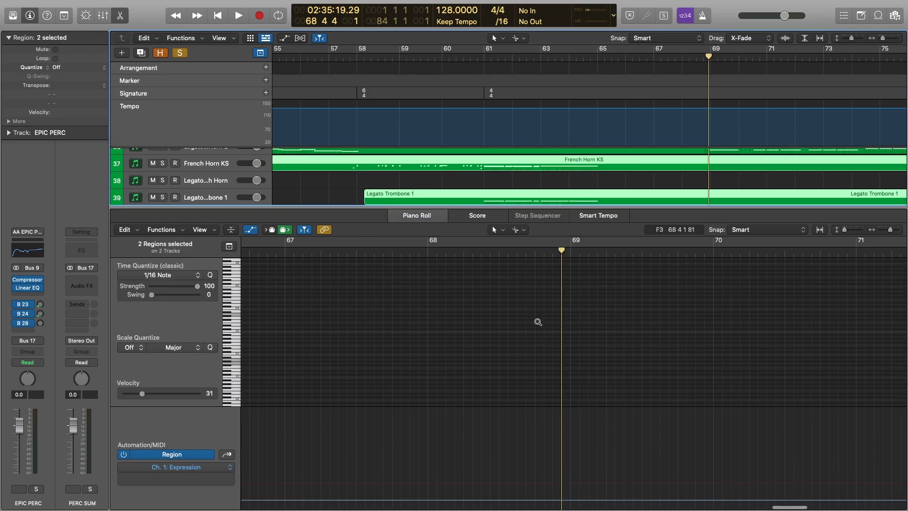
# Place the playhead just before bar 61 and play the brass chords into bar 63
pyautogui.hscroll(-3, 537, 324)
pyautogui.click(420, 249)
pyautogui.press('super+Right')
pyautogui.press('super+Right')
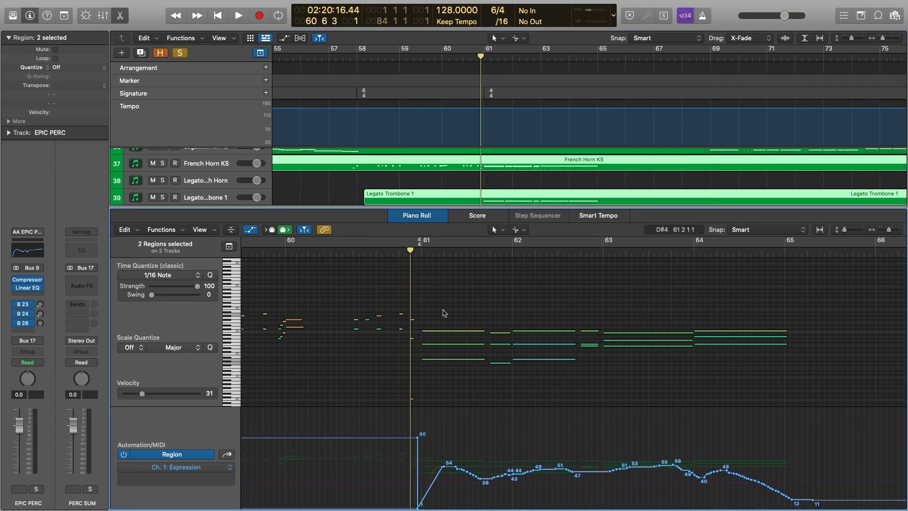
pyautogui.press('space')
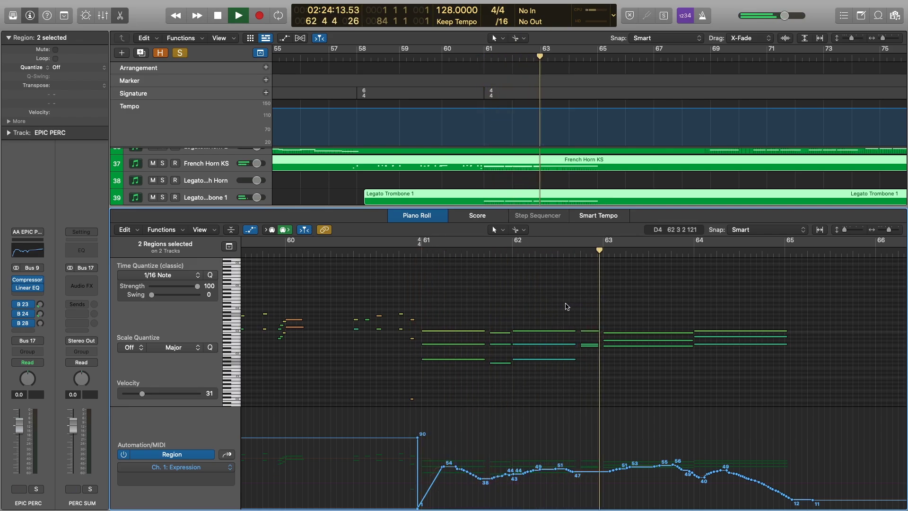
pyautogui.press('space')
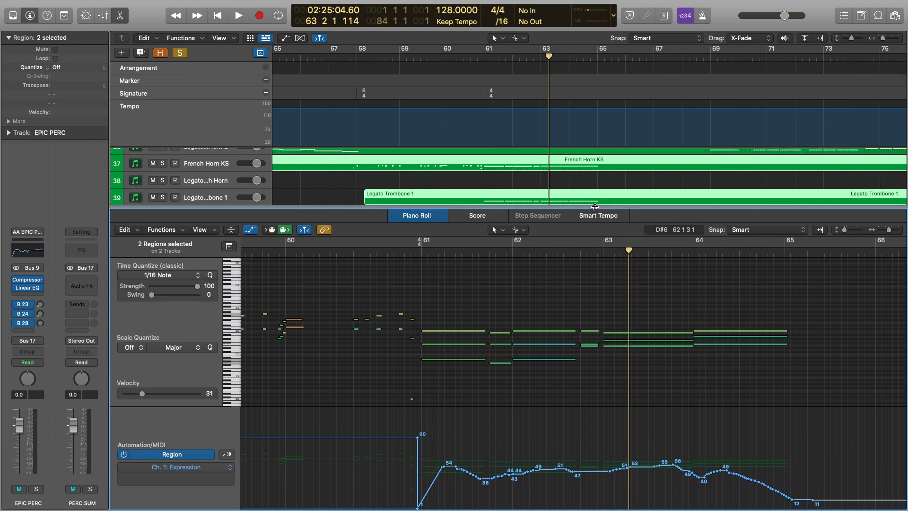
# Collapse the Piano Roll and solo the woodwinds group on track 45
pyautogui.moveTo(594, 206); pyautogui.dragTo(597, 492)
pyautogui.scroll(-2, 695, 312)
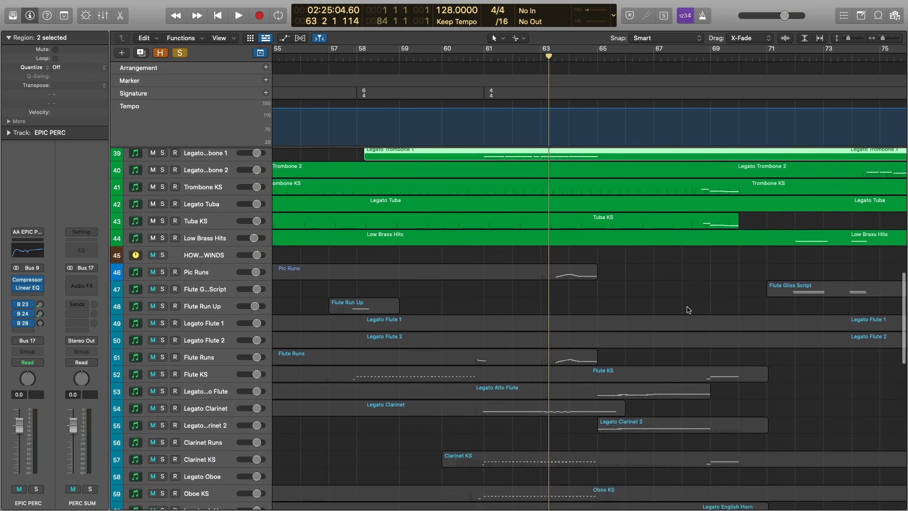
pyautogui.click(163, 256)
pyautogui.scroll(-5, 538, 274)
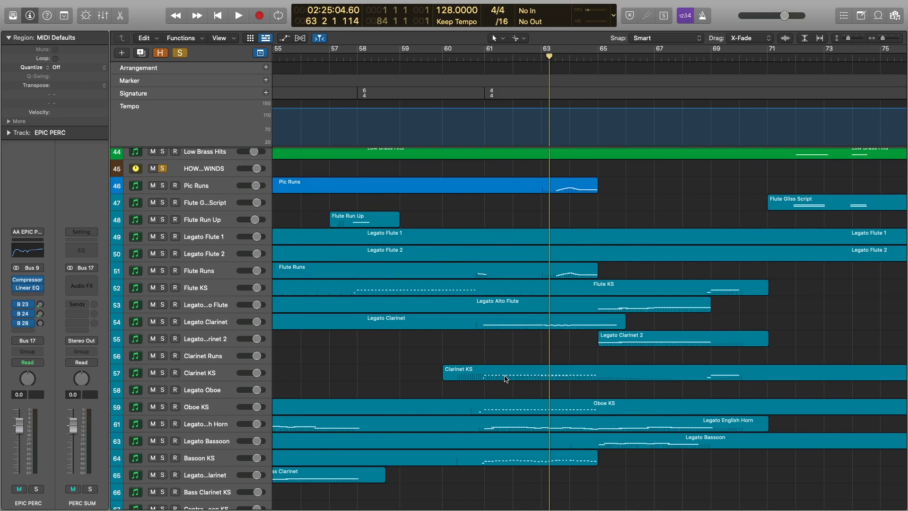
# Open the Clarinet KS, Oboe KS and Basoon KS regions together in the Piano Roll
pyautogui.click(506, 378)
pyautogui.press('e')
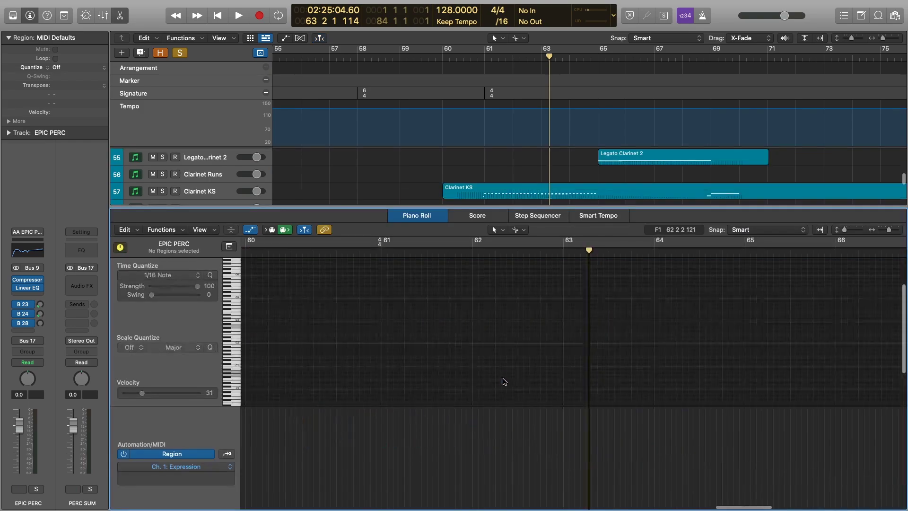
pyautogui.click(494, 189)
pyautogui.scroll(-4, 494, 189)
pyautogui.keyDown('shift'); pyautogui.click(495, 176); pyautogui.keyUp('shift')
pyautogui.scroll(-2, 500, 180)
pyautogui.keyDown('shift'); pyautogui.click(501, 180); pyautogui.keyUp('shift')
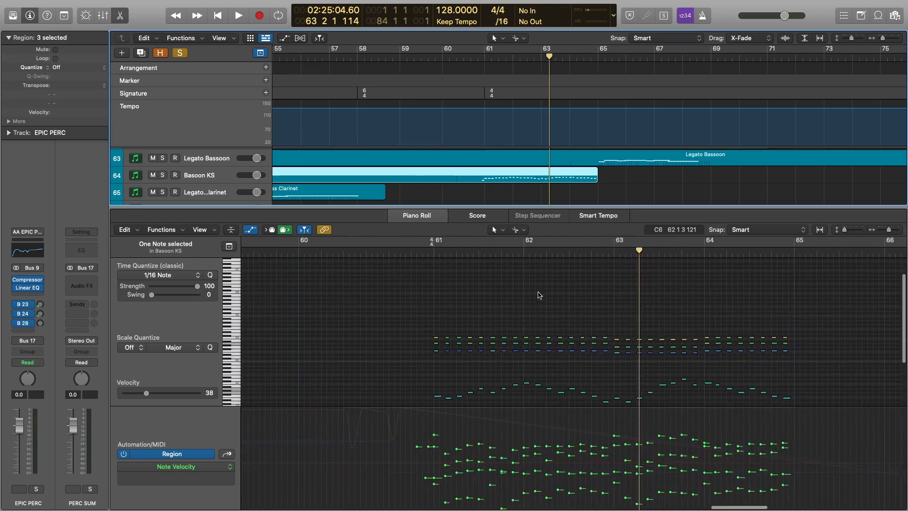
# Place the playhead just before bar 61 and look over the Basoon KS, Oboe KS and Clarinet KS regions in the tracks area
pyautogui.click(418, 261)
pyautogui.scroll(-2, 450, 269)
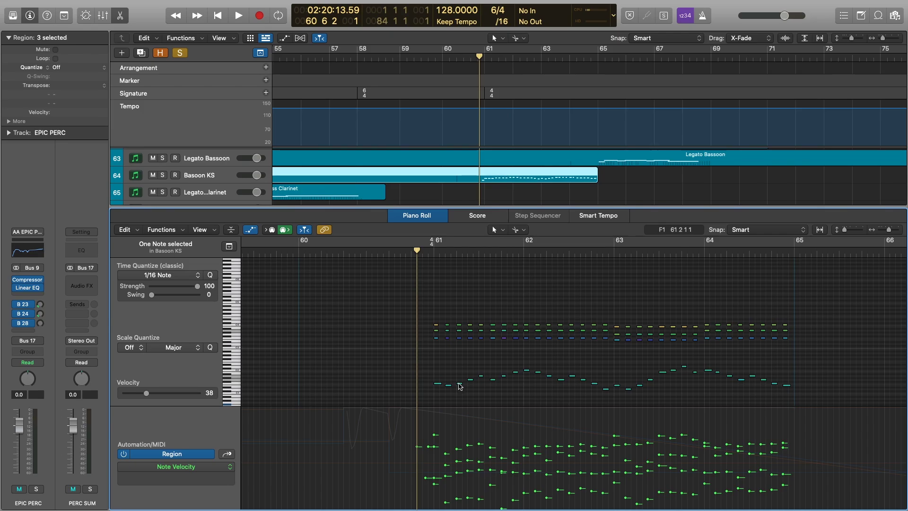
pyautogui.scroll(-3, 462, 158)
pyautogui.scroll(5, 482, 163)
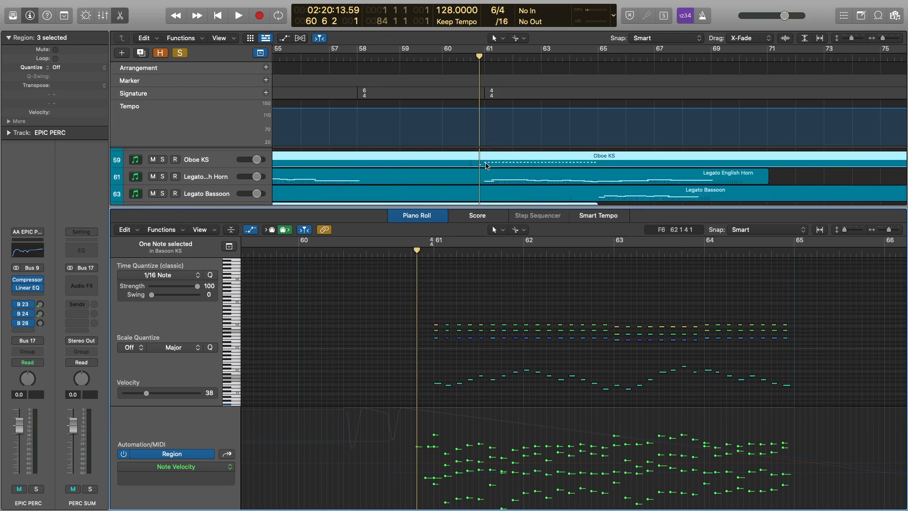
pyautogui.scroll(5, 491, 174)
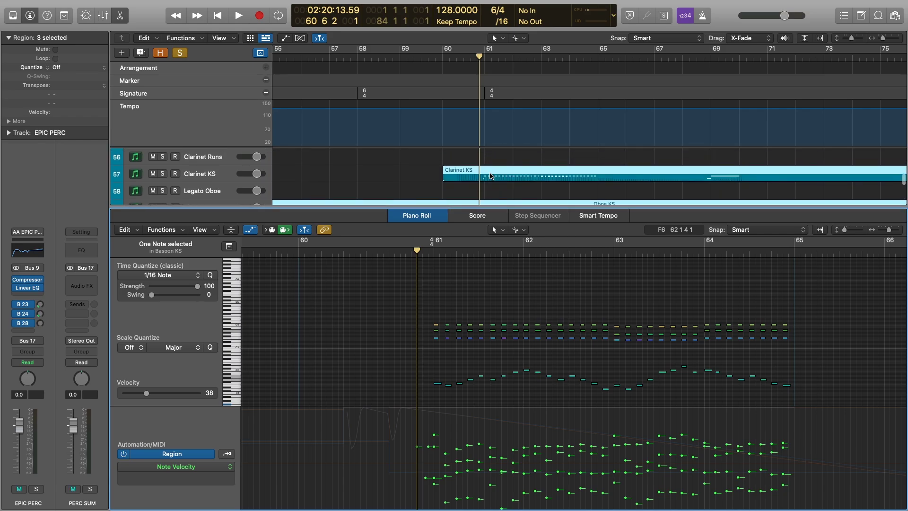
pyautogui.scroll(2, 491, 176)
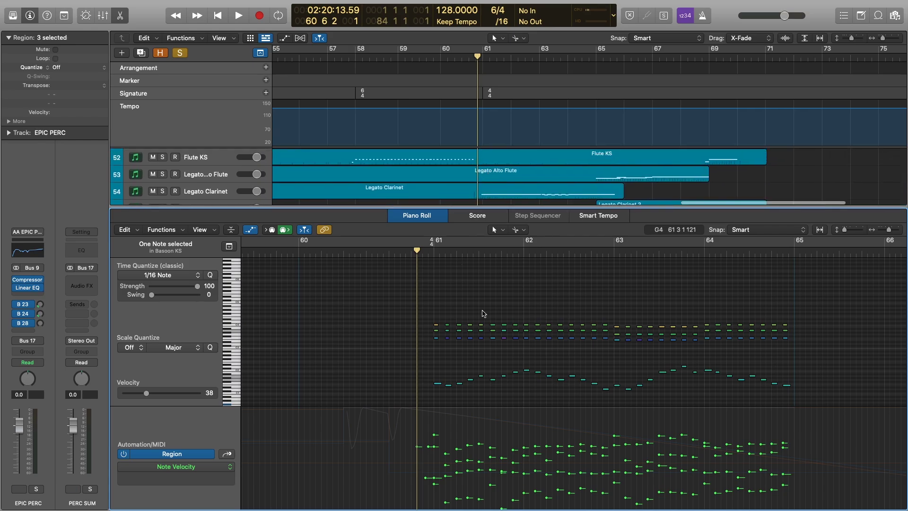
# Move the playhead closer to bar 61 and play the woodwind passage through bar 64
pyautogui.moveTo(417, 250); pyautogui.dragTo(431, 254)
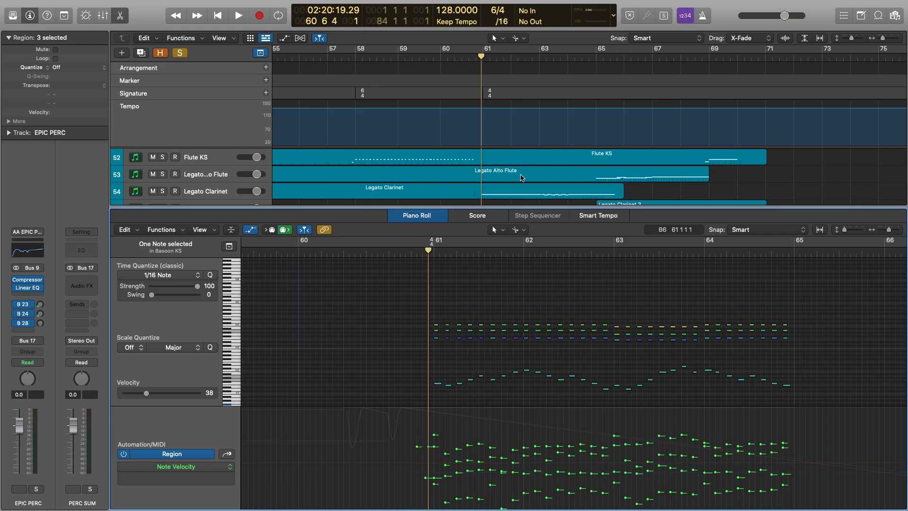
pyautogui.press('space')
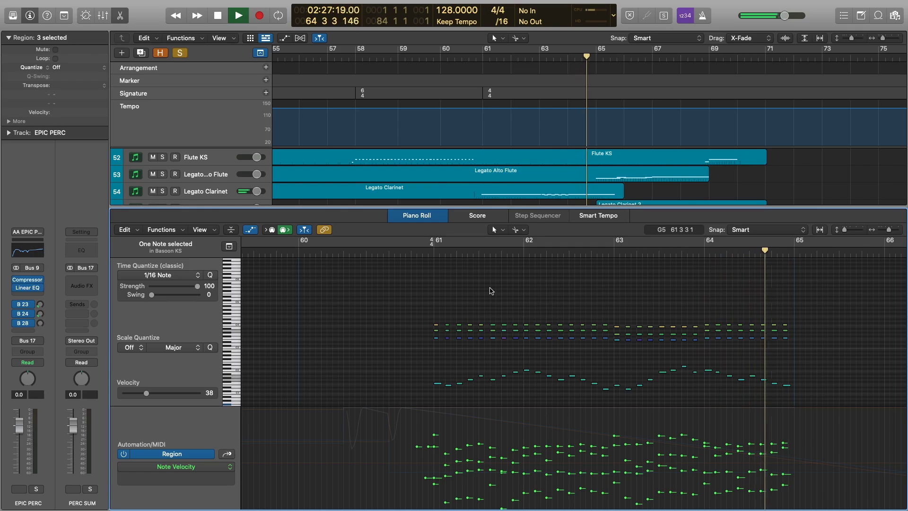
pyautogui.press('space')
# Compare the Legato Clarinet region with the KS woodwind parts in the Piano Roll, and show Legato Clarinet alone
pyautogui.keyDown('shift'); pyautogui.click(516, 193); pyautogui.keyUp('shift')
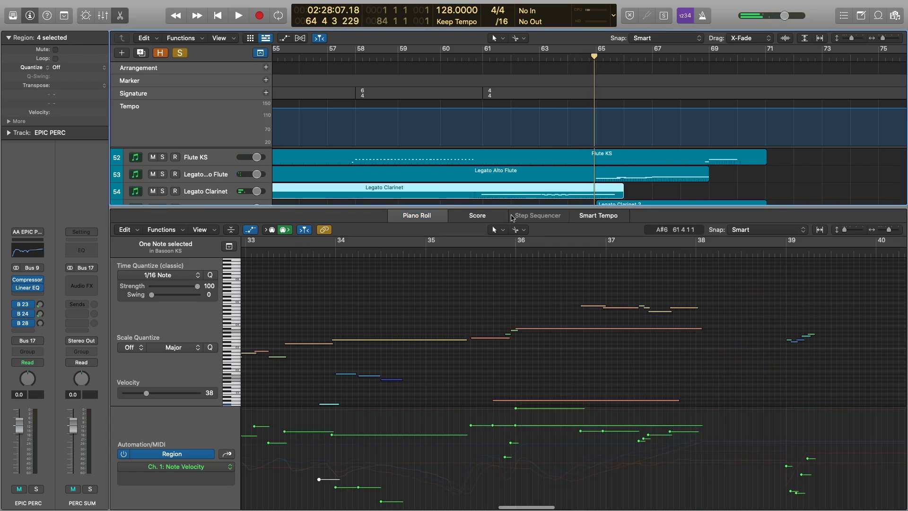
pyautogui.scroll(-5, 533, 311)
pyautogui.scroll(8, 532, 312)
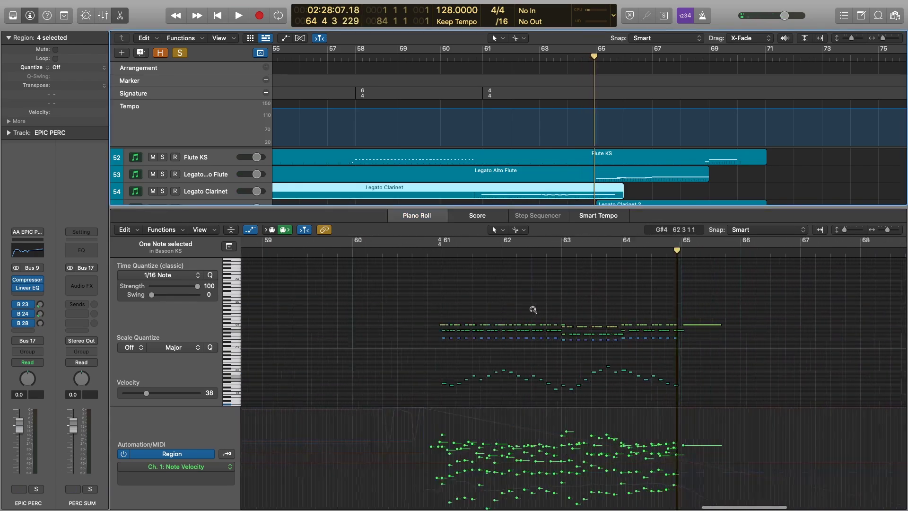
pyautogui.scroll(-4, 522, 311)
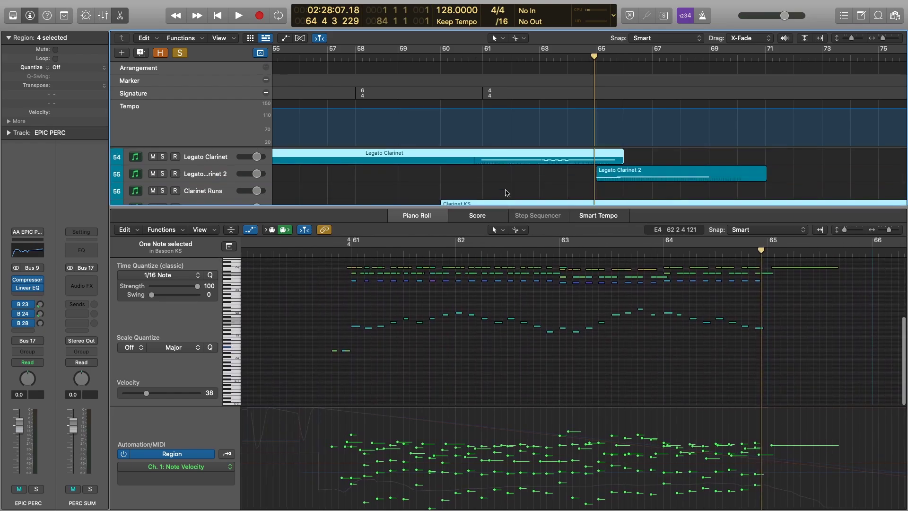
pyautogui.click(502, 160)
pyautogui.scroll(2, 502, 304)
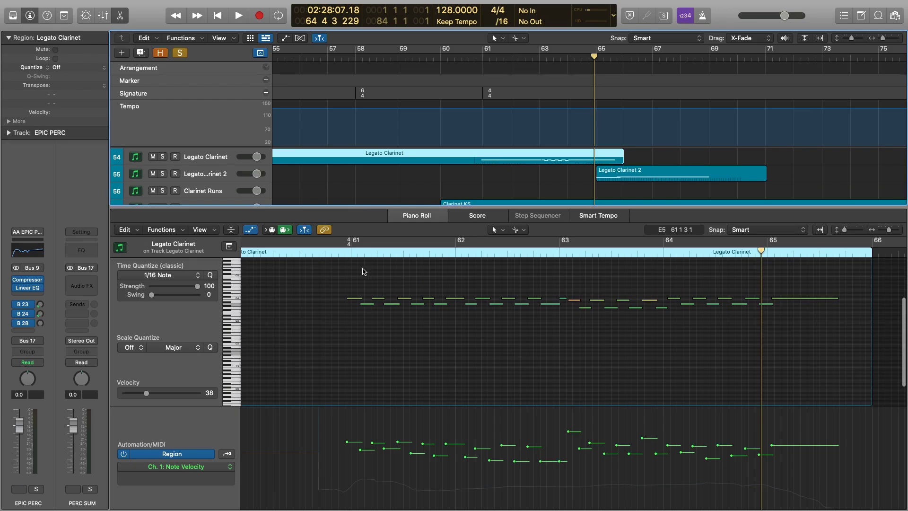
# Place the playhead just before bar 61 and play the alternating Legato Clarinet notes into bar 62
pyautogui.click(336, 253)
pyautogui.scroll(1, 402, 288)
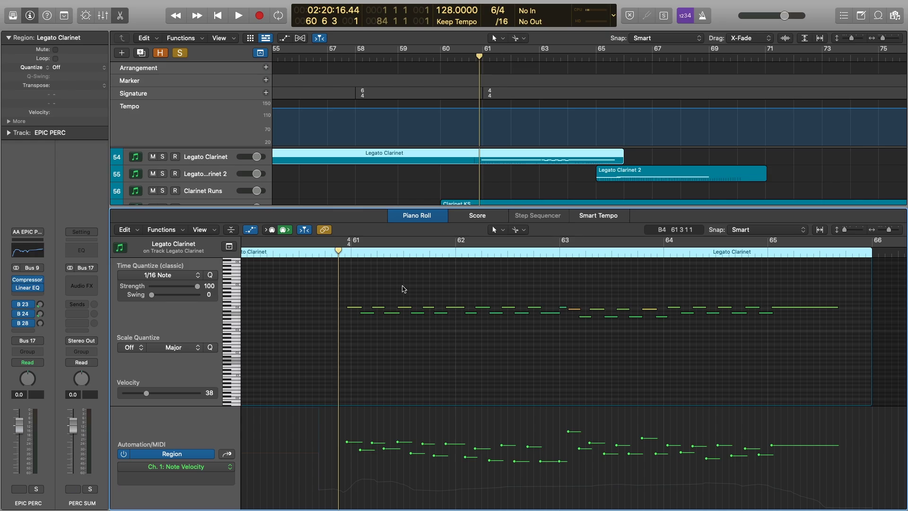
pyautogui.scroll(-4, 514, 178)
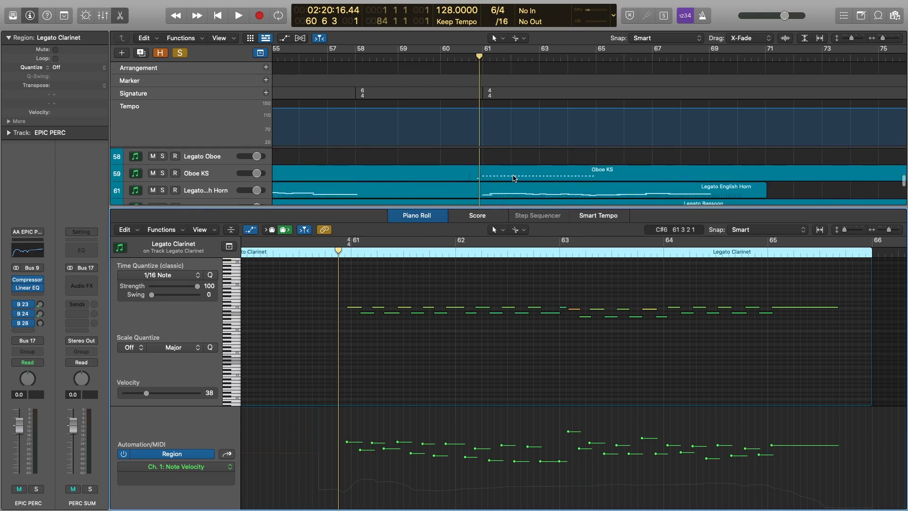
pyautogui.scroll(3, 556, 191)
pyautogui.press('space')
pyautogui.scroll(2, 538, 169)
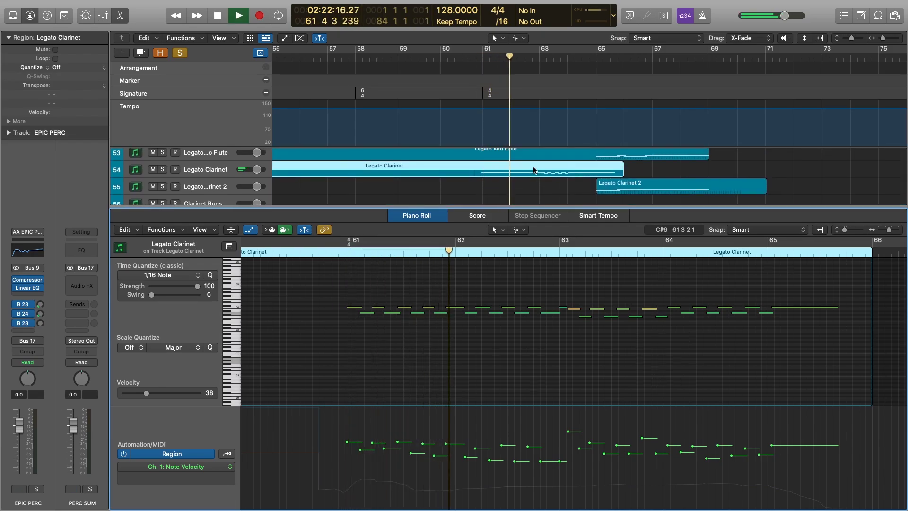
pyautogui.press('space')
# Select the Flute Runs and Pic Runs regions together to show both in the Piano Roll
pyautogui.scroll(4, 533, 170)
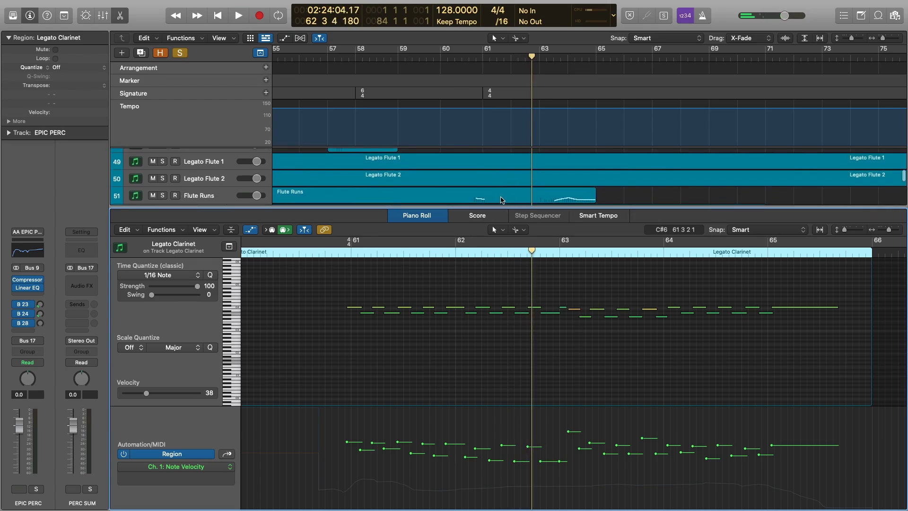
pyautogui.click(502, 199)
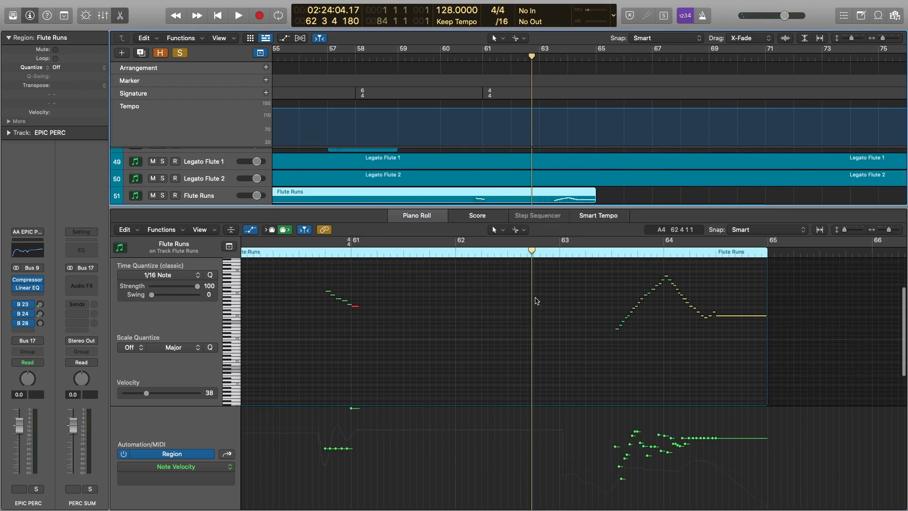
pyautogui.scroll(-3, 502, 165)
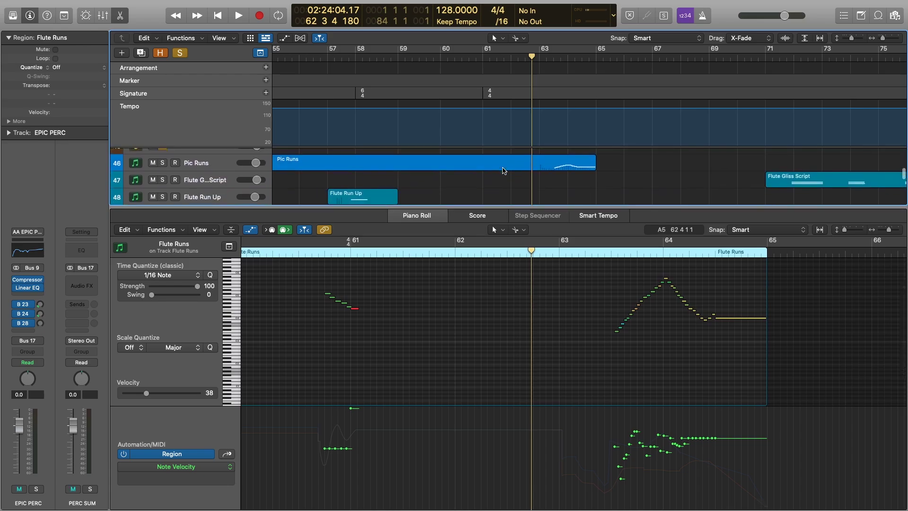
pyautogui.scroll(3, 504, 171)
pyautogui.scroll(-2, 504, 171)
pyautogui.scroll(5, 504, 171)
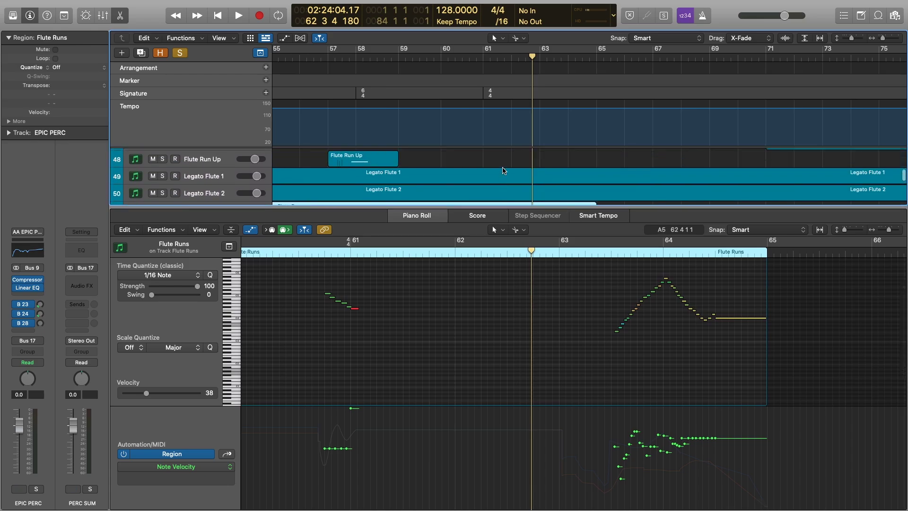
pyautogui.keyDown('shift'); pyautogui.click(507, 175); pyautogui.keyUp('shift')
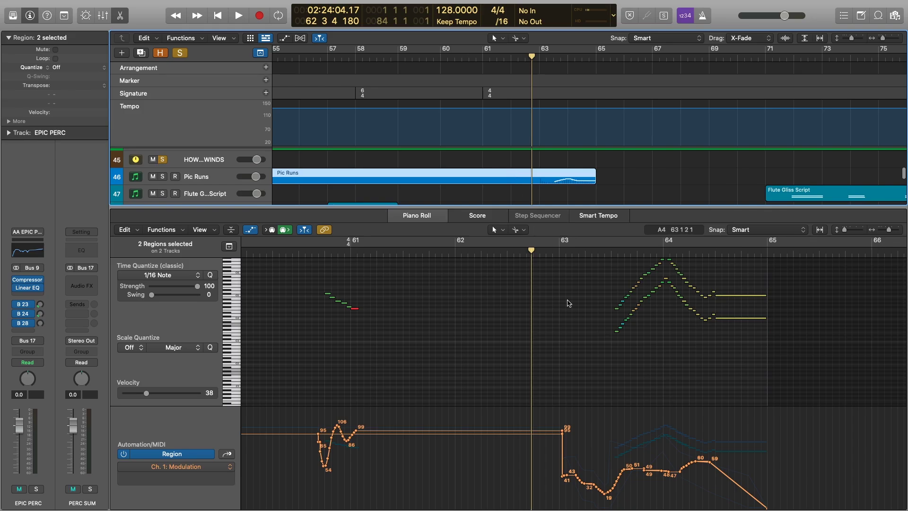
# Play the flute and piccolo runs from bar 60 into bar 64, switching the automation lane to Expression and repositioning the playhead in bar 63
pyautogui.doubleClick(315, 251)
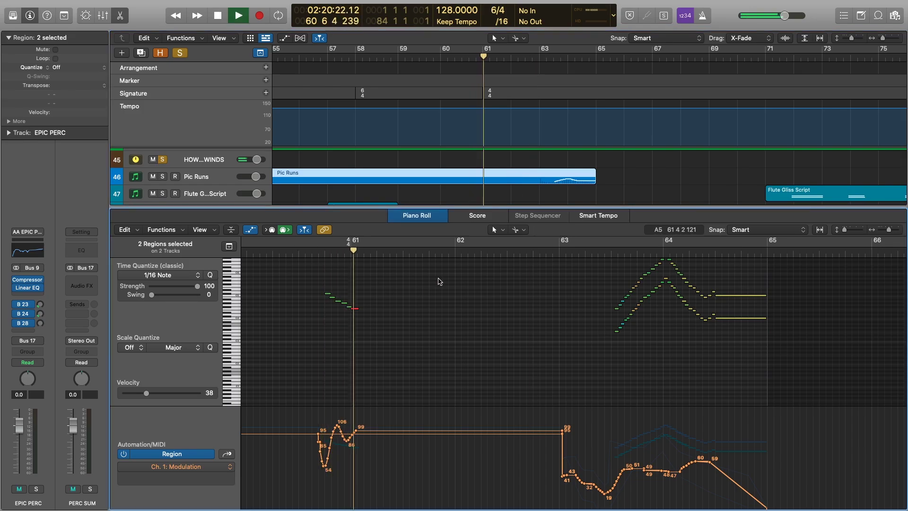
pyautogui.scroll(1, 569, 308)
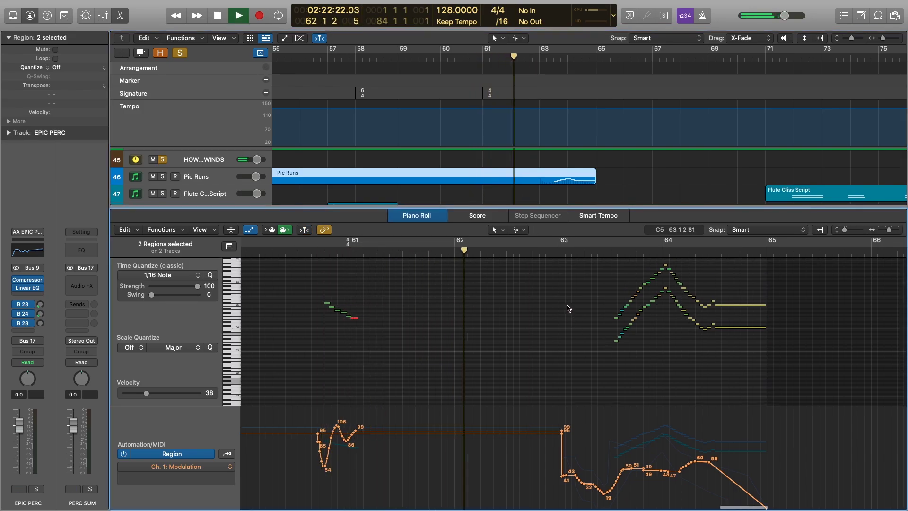
pyautogui.scroll(-3, 589, 176)
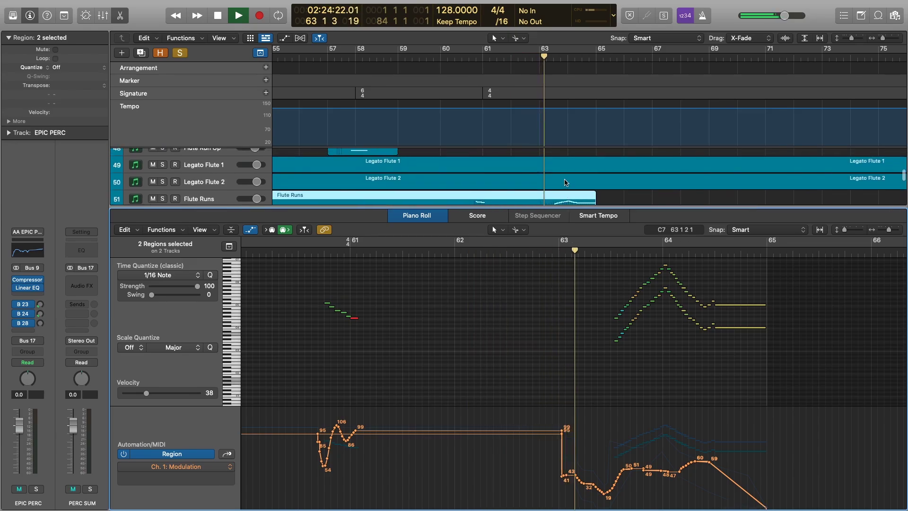
pyautogui.click(229, 454)
pyautogui.click(593, 252)
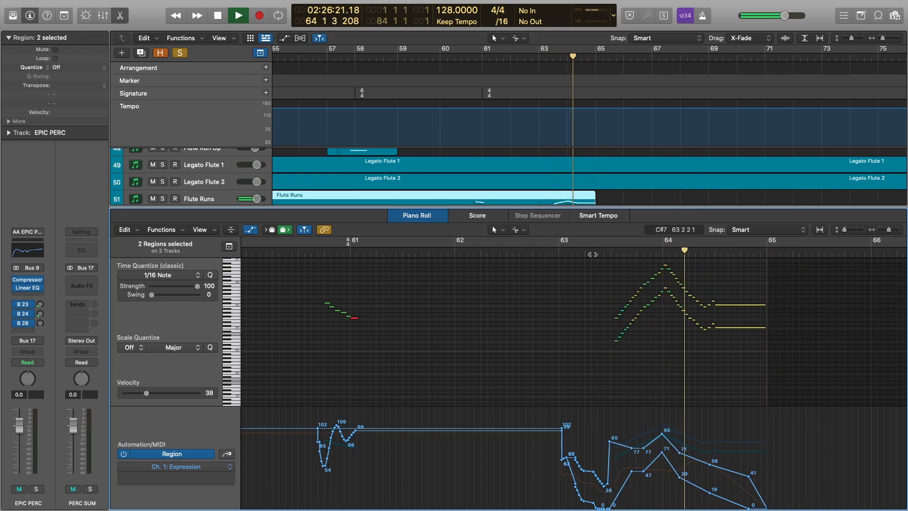
pyautogui.press('space')
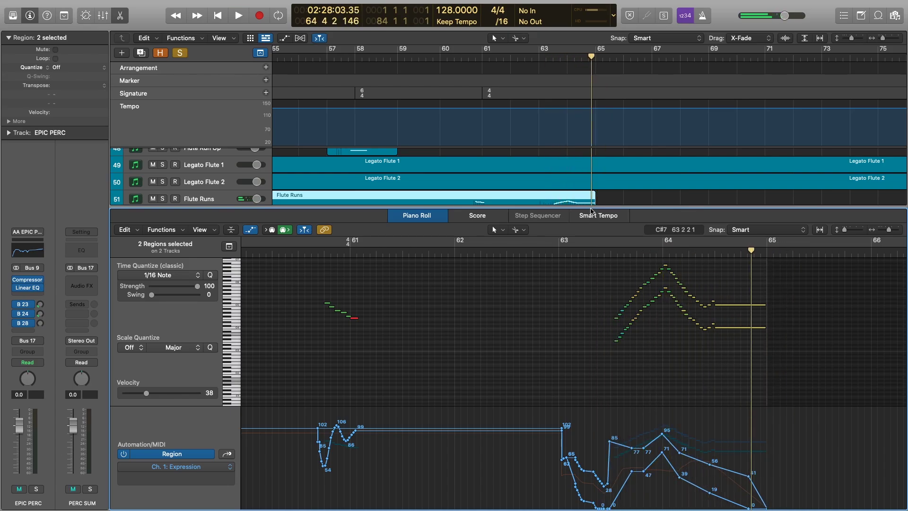
# Collapse the Piano Roll, clear the region selection and look over the woodwind tracks from Pic Runs downward
pyautogui.press('p')
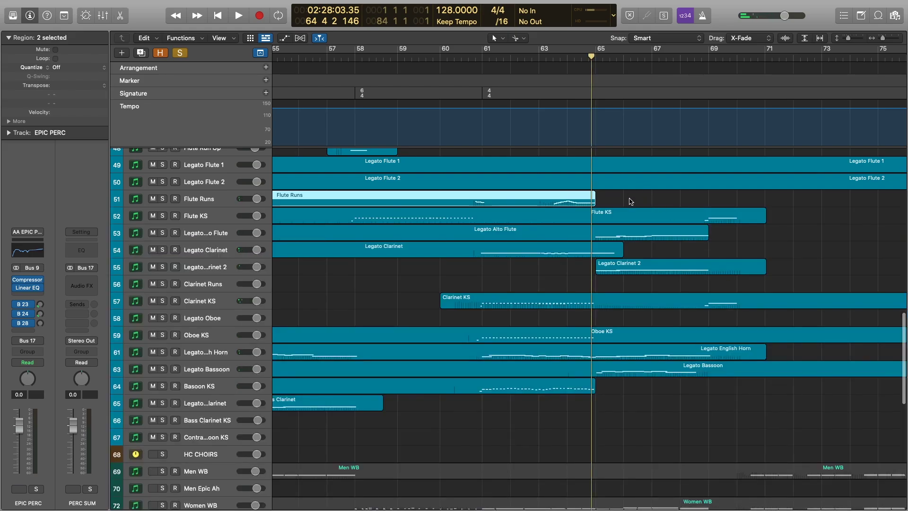
pyautogui.click(631, 201)
pyautogui.scroll(4, 569, 200)
pyautogui.click(562, 182)
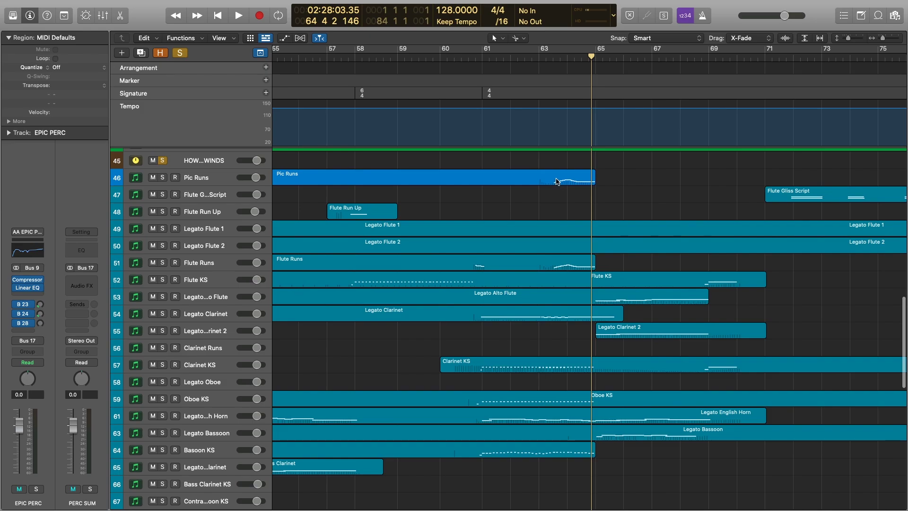
pyautogui.scroll(1, 531, 208)
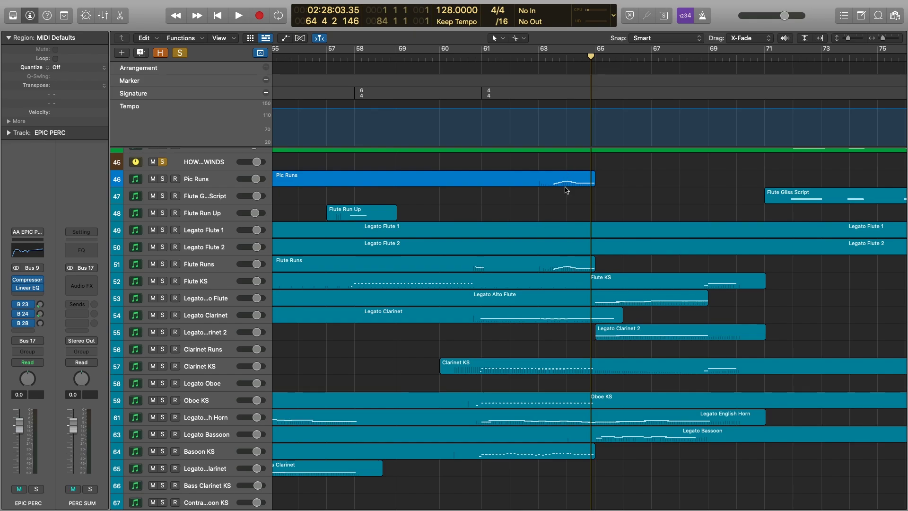
# Solo the HC CHOIRS group on track 68 and open the Women WB region in the Piano Roll around bar 61
pyautogui.scroll(-10, 563, 192)
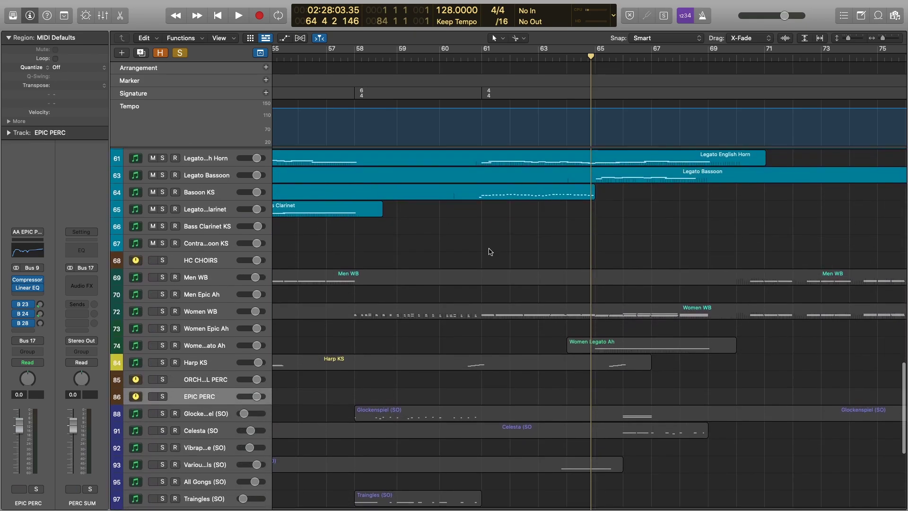
pyautogui.click(163, 261)
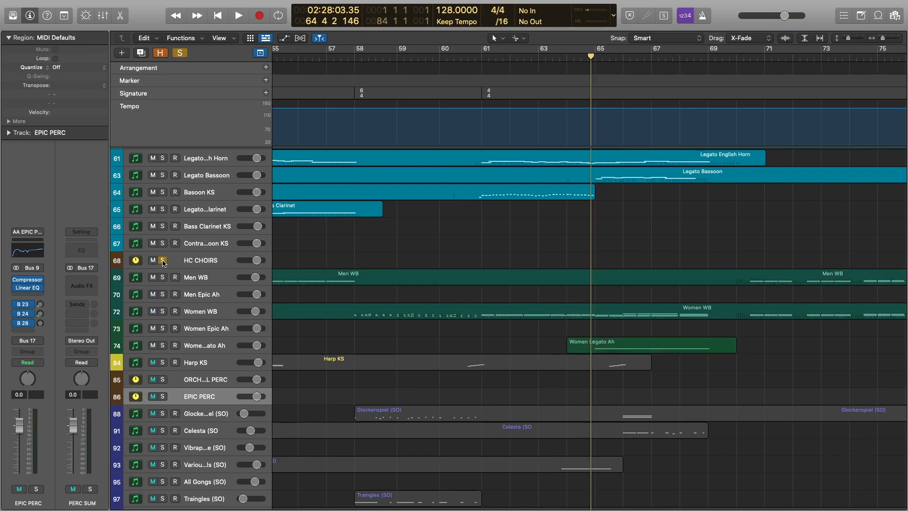
pyautogui.doubleClick(528, 318)
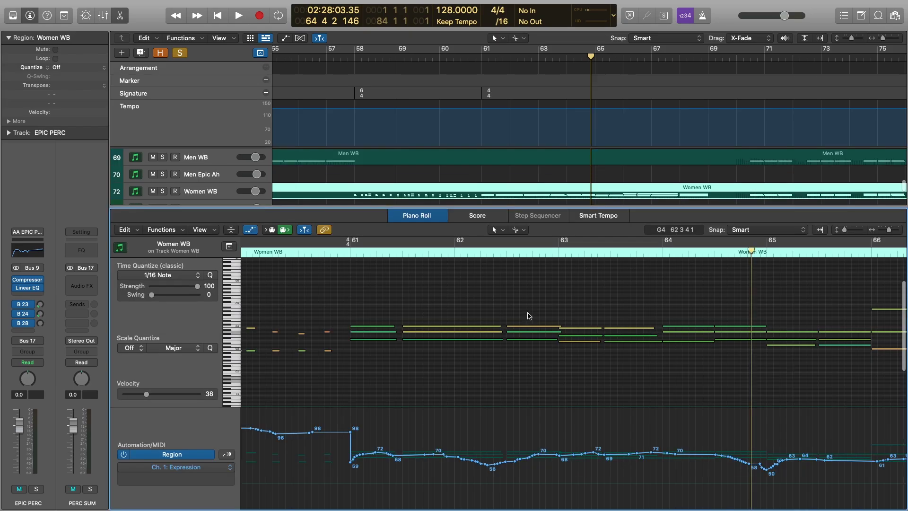
pyautogui.keyDown('ctrl'); pyautogui.keyDown('alt'); pyautogui.click(523, 308); pyautogui.keyUp('alt'); pyautogui.keyUp('ctrl')
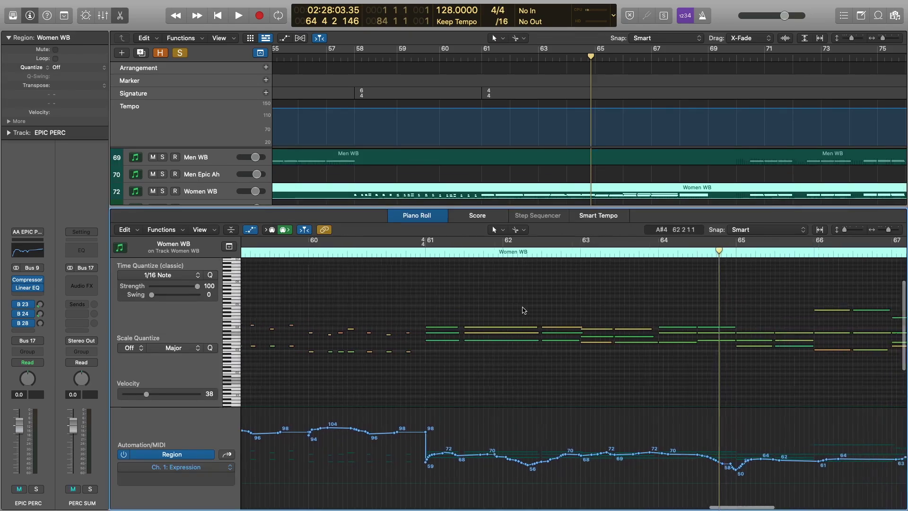
# Place the playhead late in bar 60 and play the Women WB choir part into bar 70
pyautogui.click(389, 256)
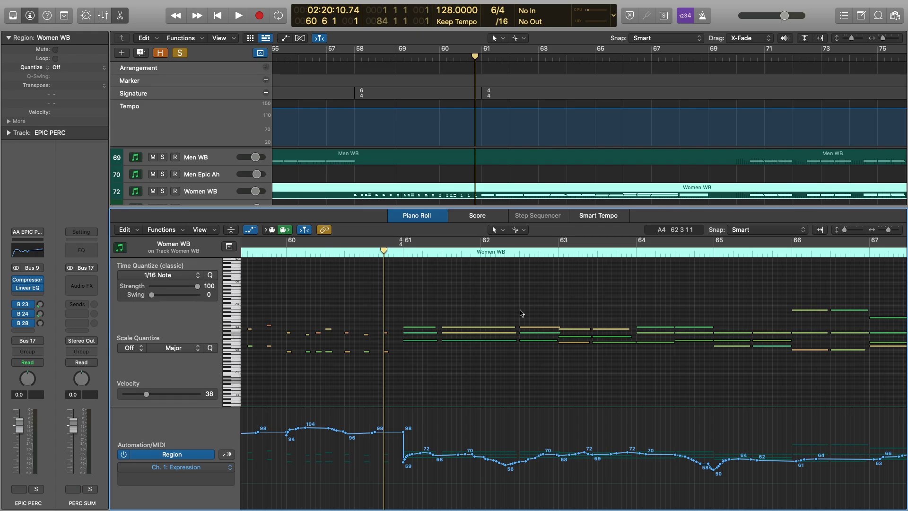
pyautogui.press('space')
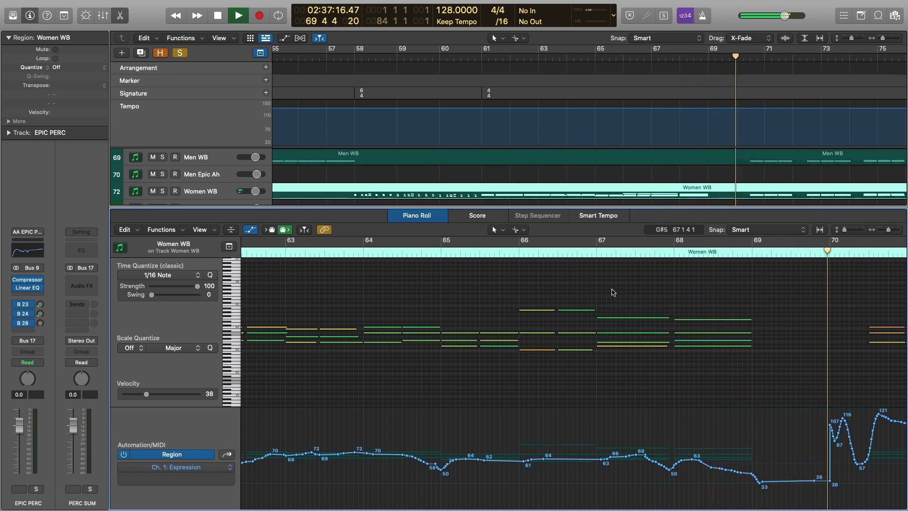
pyautogui.press('space')
# Place the playhead at bar 66 and enlarge the tracks area to reveal the Women Legato Ah track
pyautogui.hscroll(-5, 591, 293)
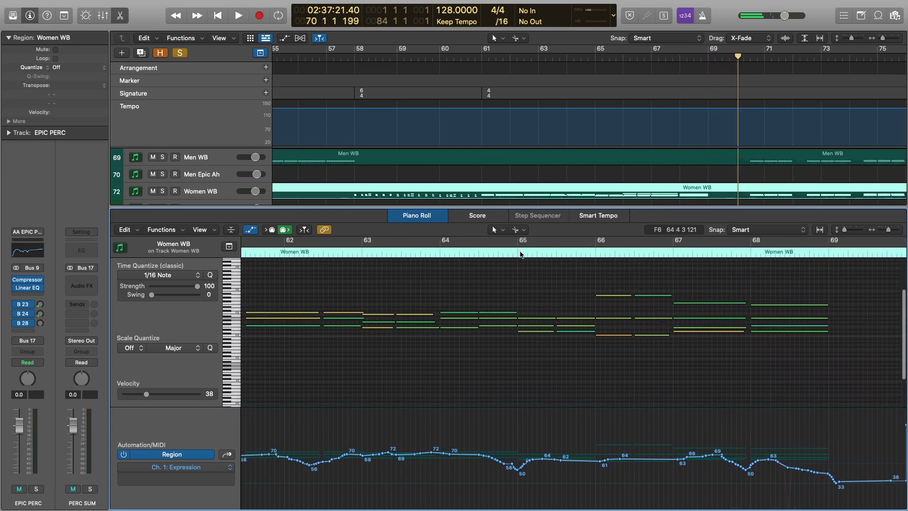
pyautogui.click(520, 254)
pyautogui.click(591, 258)
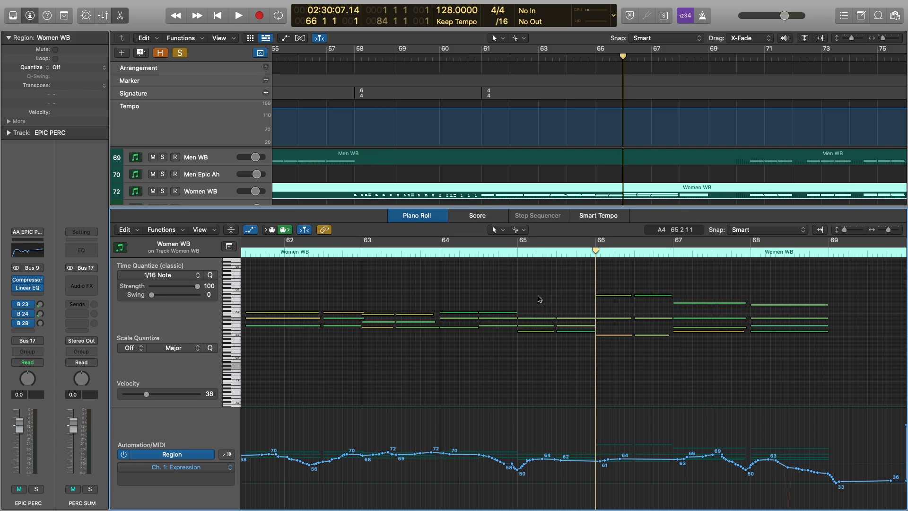
pyautogui.moveTo(572, 207); pyautogui.dragTo(646, 245)
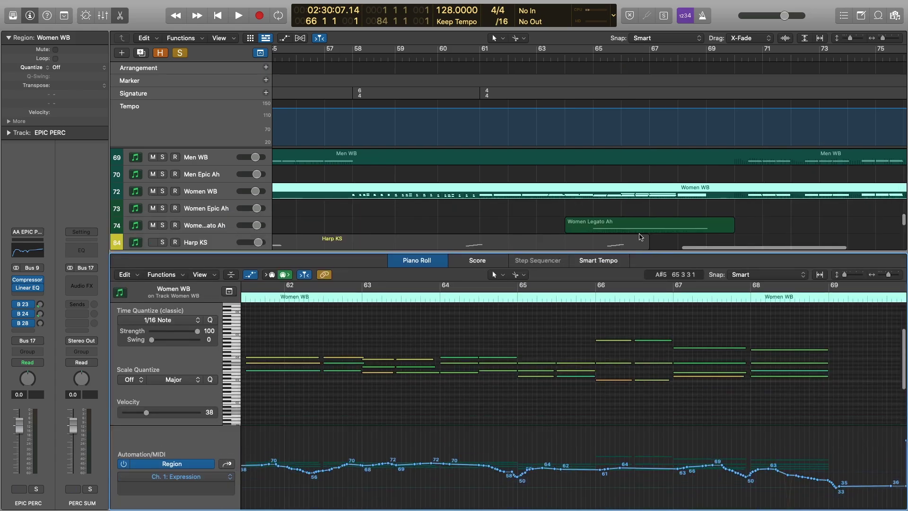
# Open the Women Legato Ah region in the Piano Roll and play it from late bar 64 into bar 70
pyautogui.click(631, 226)
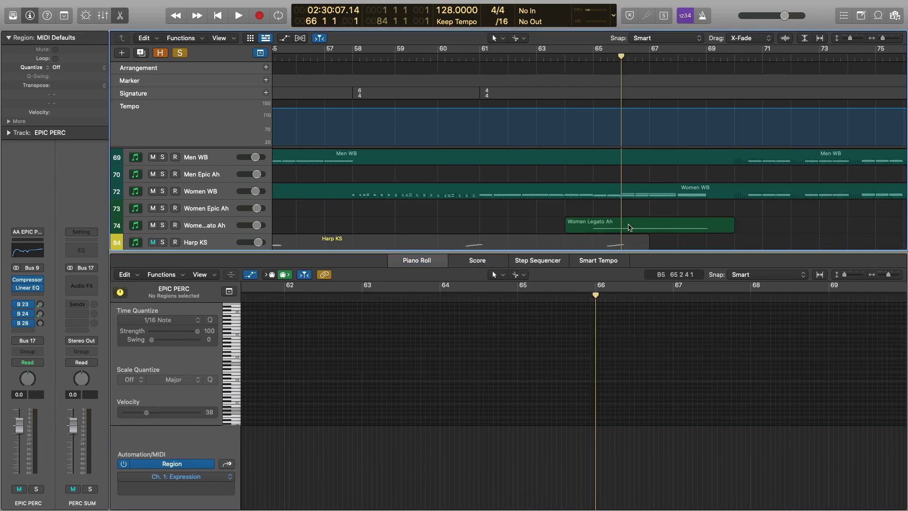
pyautogui.click(507, 297)
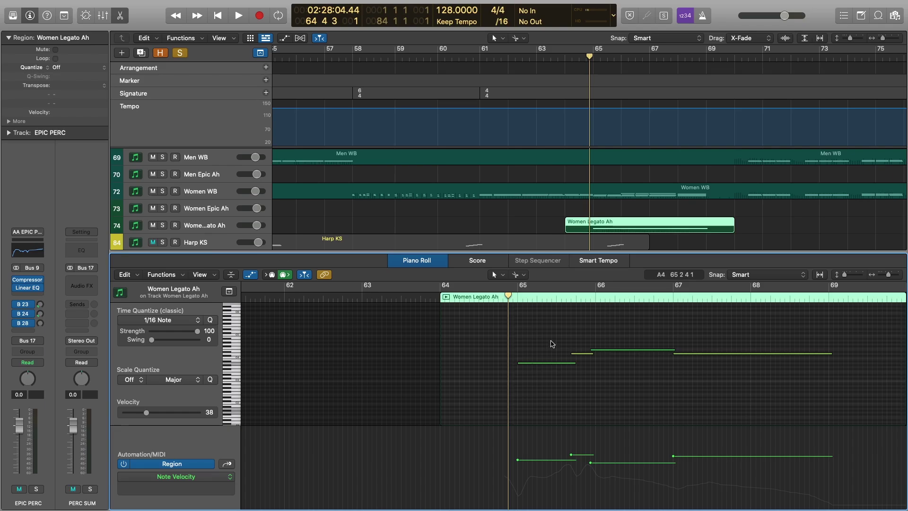
pyautogui.press('space')
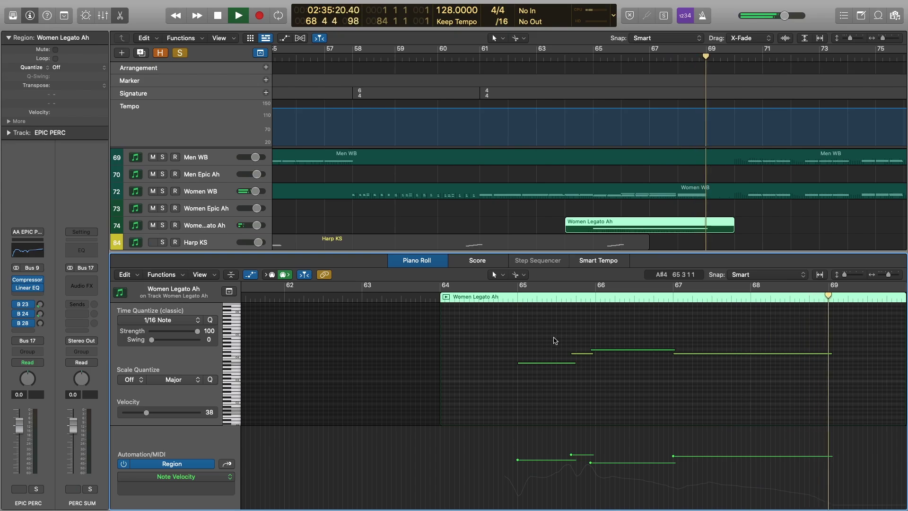
pyautogui.scroll(-3, 572, 194)
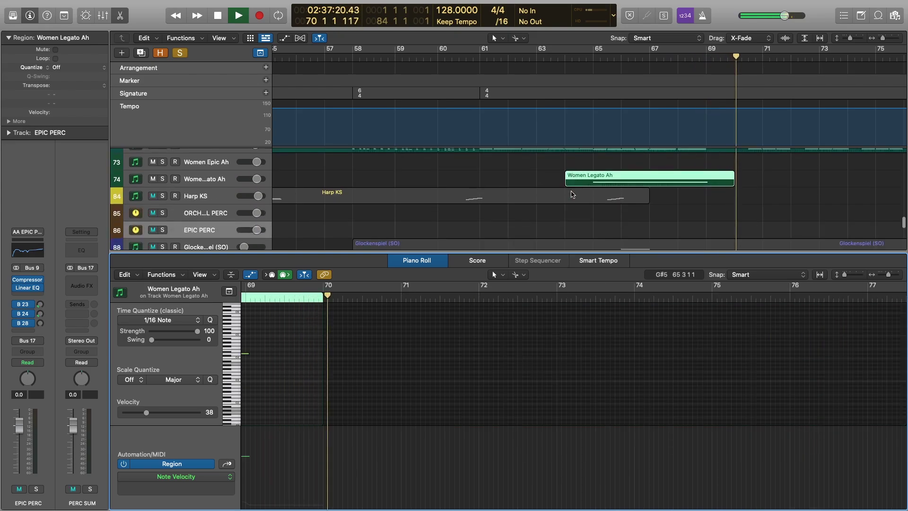
pyautogui.press('space')
# Solo the Harp KS track plus the orchestral and EPIC PERC group tracks 85 and 86, and clear the region selection
pyautogui.click(163, 196)
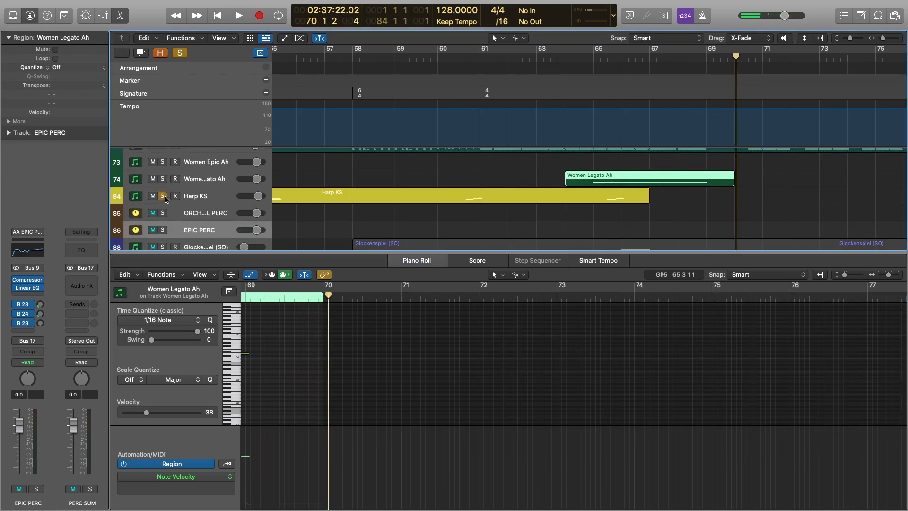
pyautogui.scroll(-2, 165, 199)
pyautogui.click(162, 183)
pyautogui.click(432, 201)
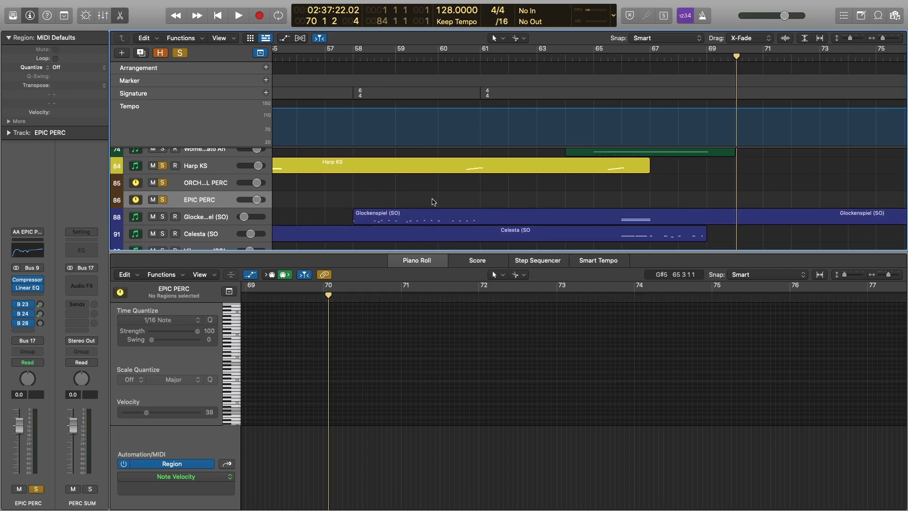
# Open the Harp KS region in the Piano Roll and place the playhead at the glissando late in bar 60
pyautogui.click(503, 169)
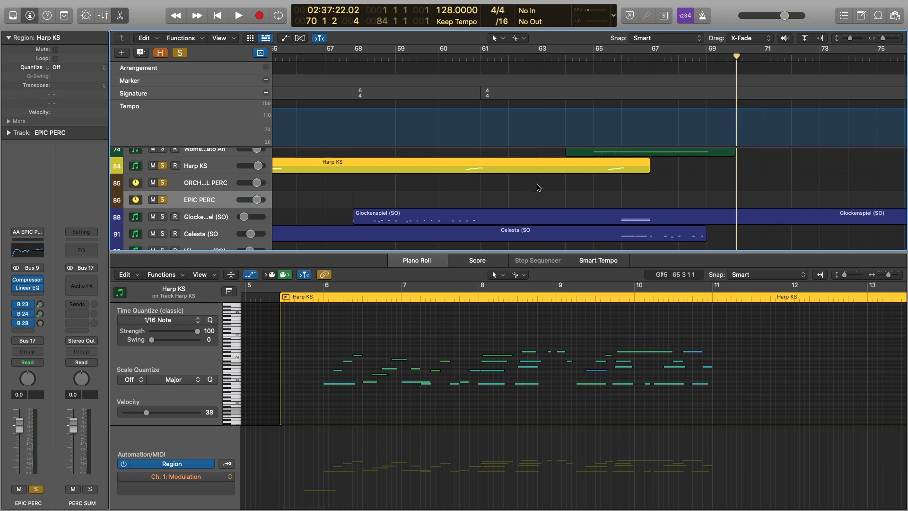
pyautogui.scroll(-10, 627, 345)
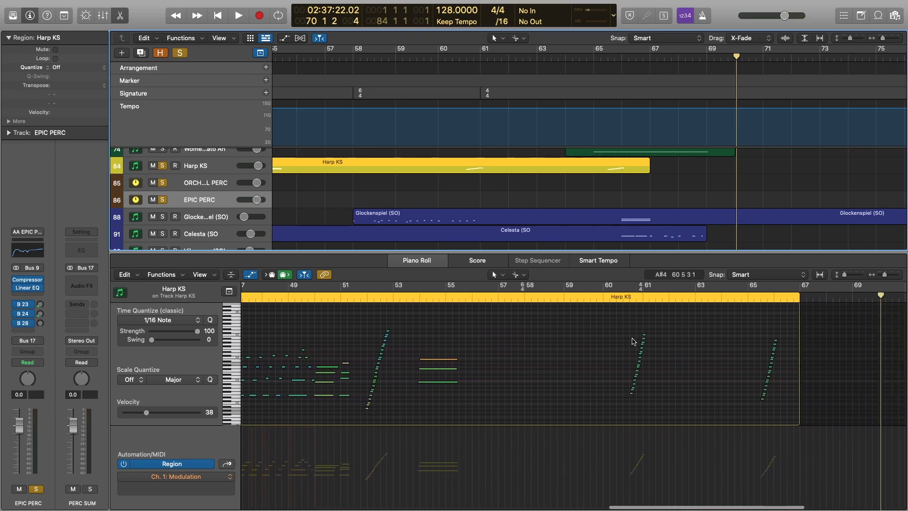
pyautogui.scroll(3, 633, 342)
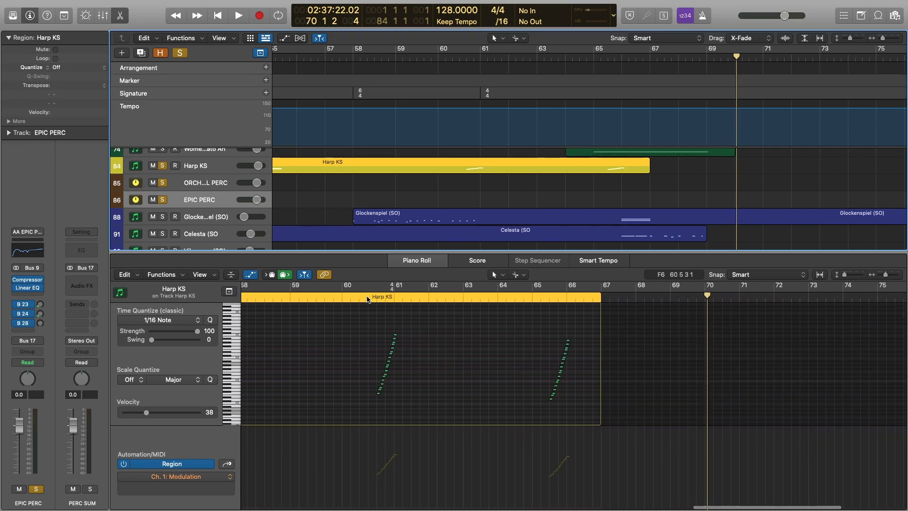
pyautogui.click(376, 296)
# Add the Glockenspiel, Celesta, Various Metals and Timpani KS regions to the Harp KS selection for combined viewing in the Piano Roll
pyautogui.scroll(-3, 494, 178)
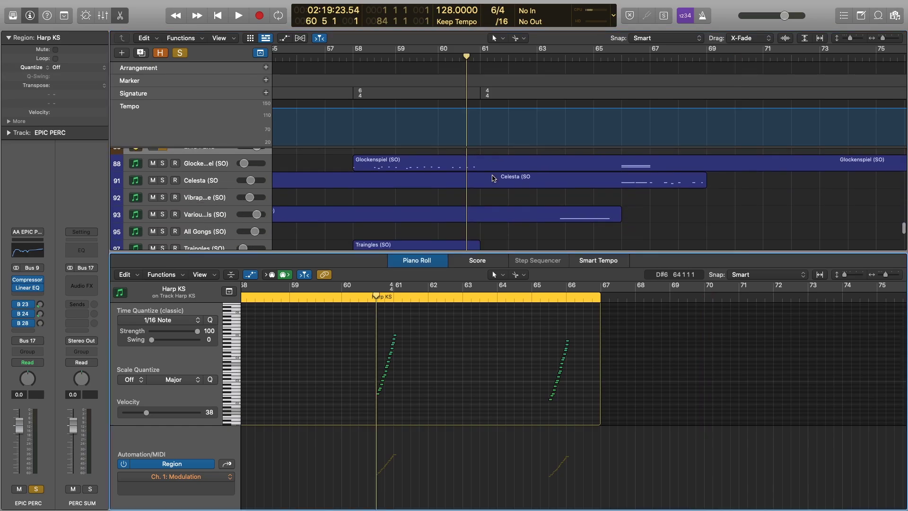
pyautogui.scroll(1, 493, 179)
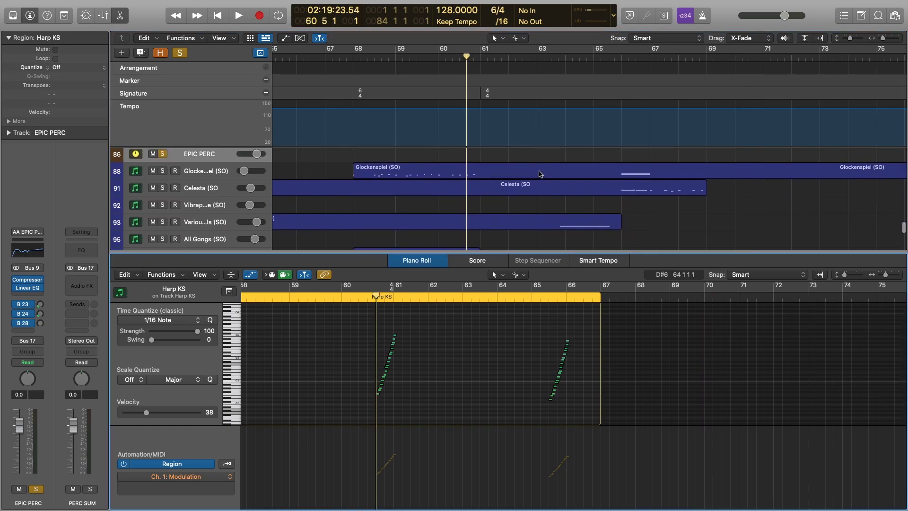
pyautogui.keyDown('shift'); pyautogui.click(541, 174); pyautogui.keyUp('shift')
pyautogui.keyDown('shift'); pyautogui.click(547, 190); pyautogui.keyUp('shift')
pyautogui.scroll(-2, 547, 190)
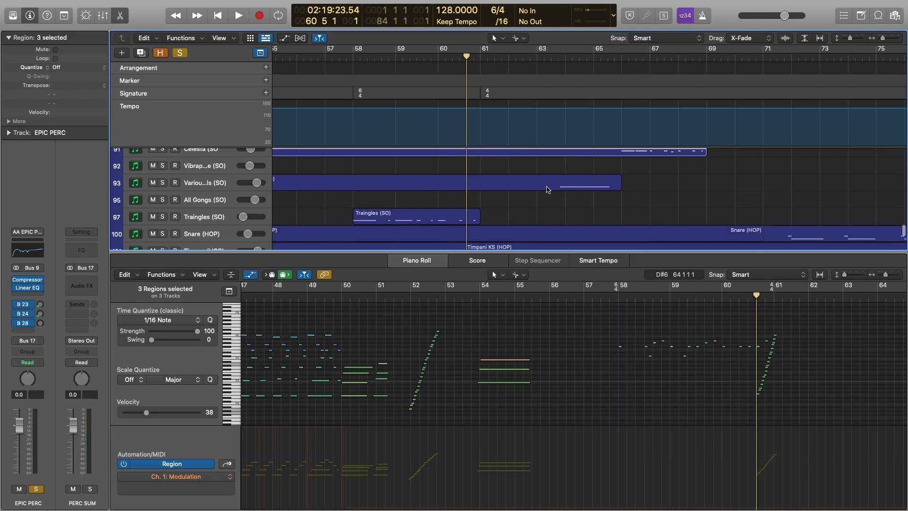
pyautogui.keyDown('shift'); pyautogui.click(546, 190); pyautogui.keyUp('shift')
pyautogui.scroll(-4, 546, 190)
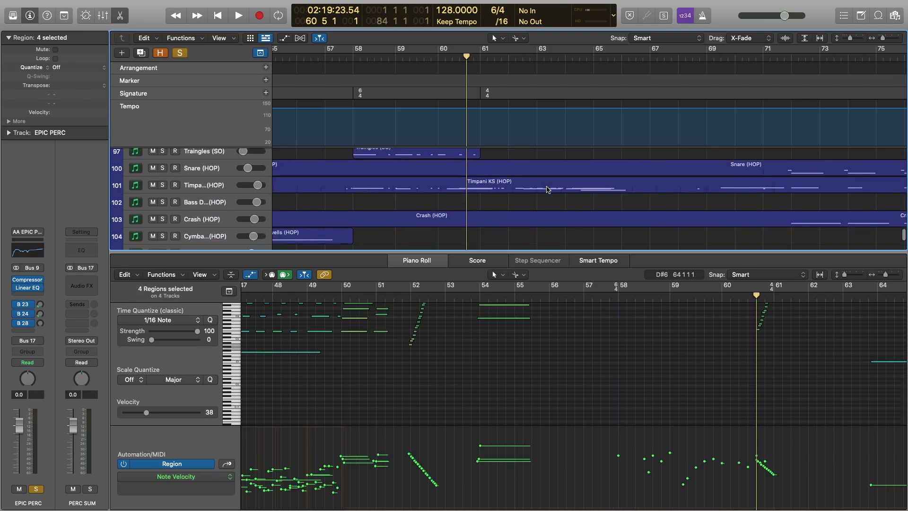
pyautogui.keyDown('shift'); pyautogui.click(547, 189); pyautogui.keyUp('shift')
pyautogui.scroll(-3, 547, 190)
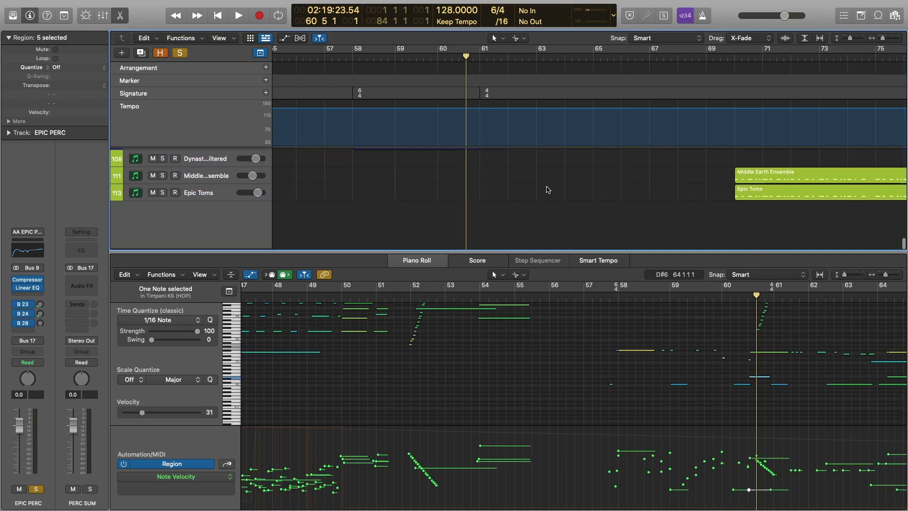
# Play the combined harp and percussion parts from late bar 60 into bar 69 while following their notes in the Piano Roll
pyautogui.scroll(3, 636, 370)
pyautogui.hscroll(10, 634, 366)
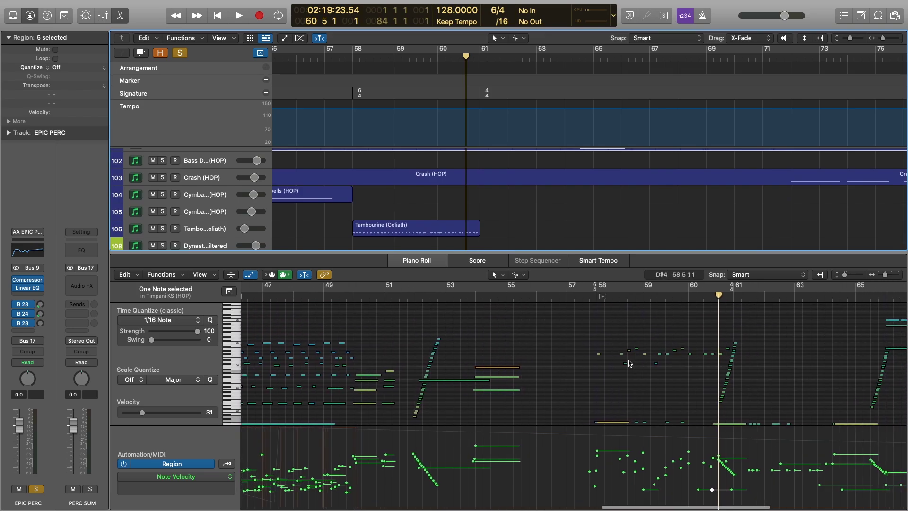
pyautogui.scroll(3, 633, 357)
pyautogui.scroll(-2, 632, 357)
pyautogui.click(435, 300)
pyautogui.press('space')
pyautogui.scroll(2, 555, 340)
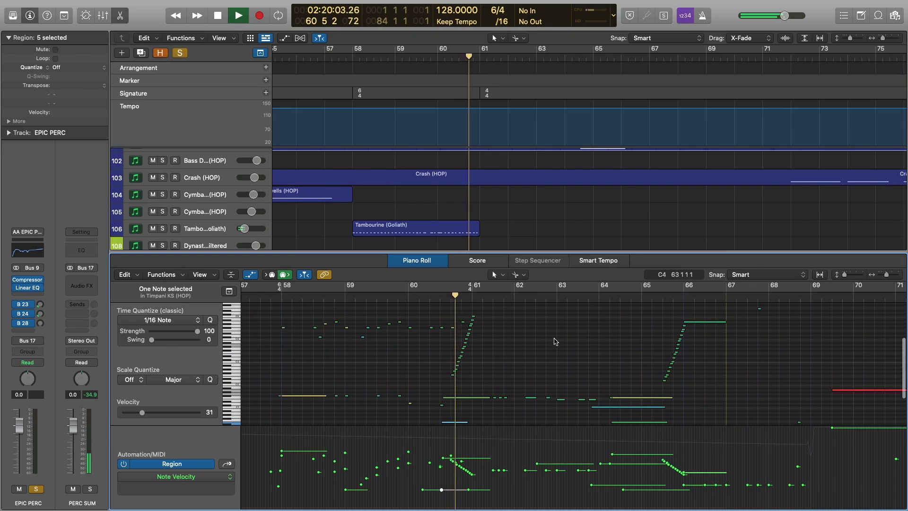
pyautogui.scroll(-2, 555, 340)
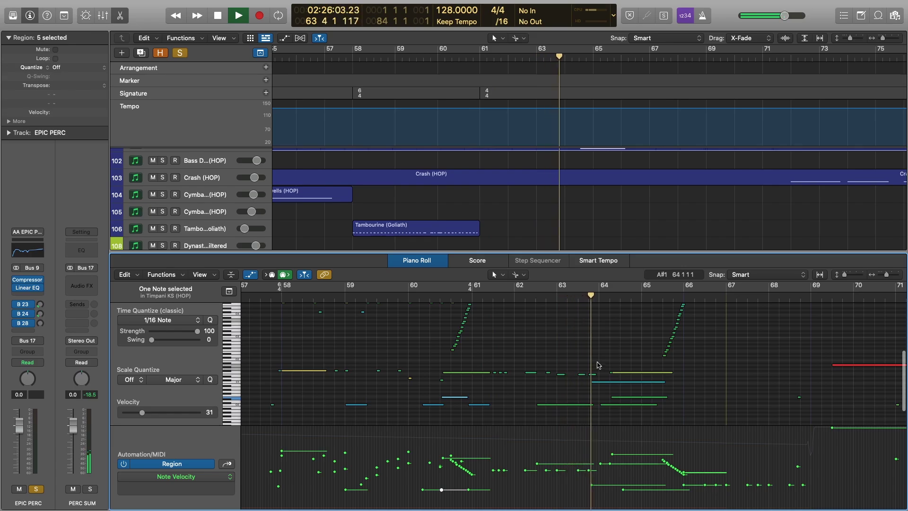
pyautogui.scroll(1, 598, 365)
pyautogui.hscroll(2, 598, 364)
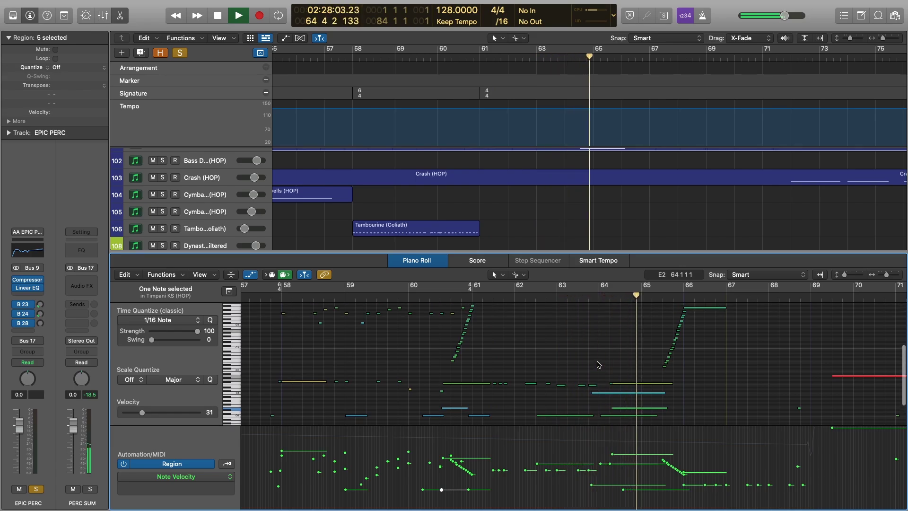
pyautogui.hscroll(1, 598, 365)
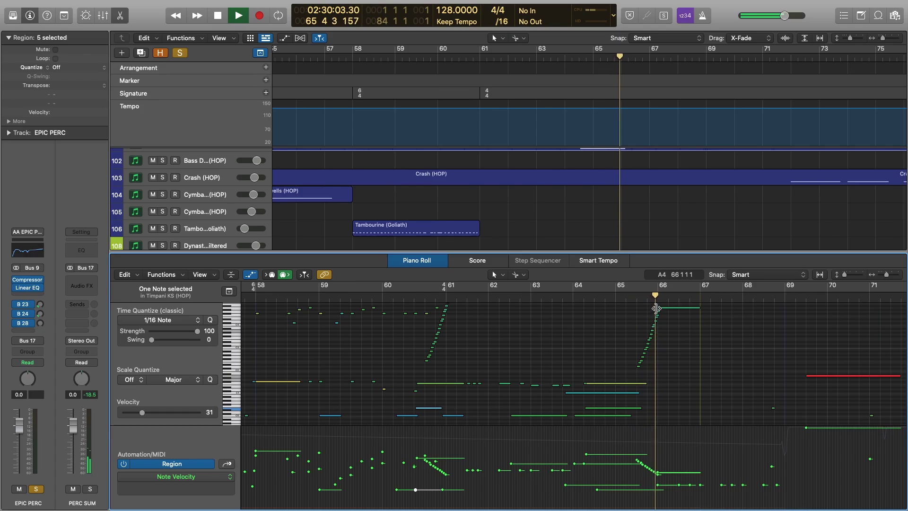
pyautogui.scroll(2, 609, 345)
pyautogui.hscroll(3, 609, 345)
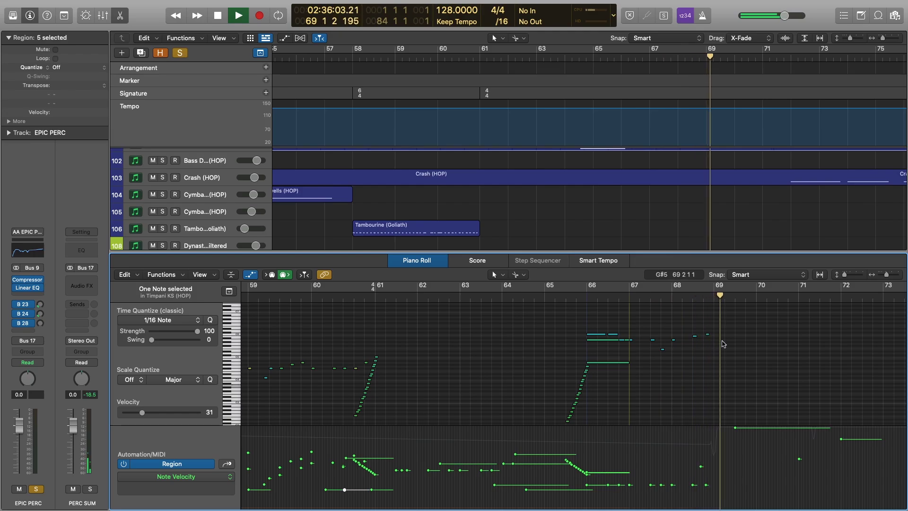
pyautogui.press('space')
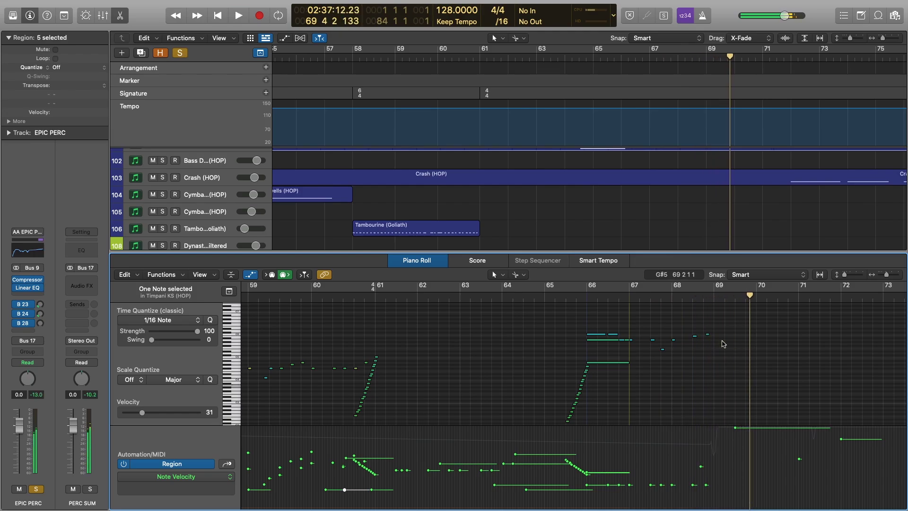
# Look over the low percussion notes, clear the region selection and collapse the Piano Roll to view all the percussion tracks
pyautogui.scroll(-5, 700, 344)
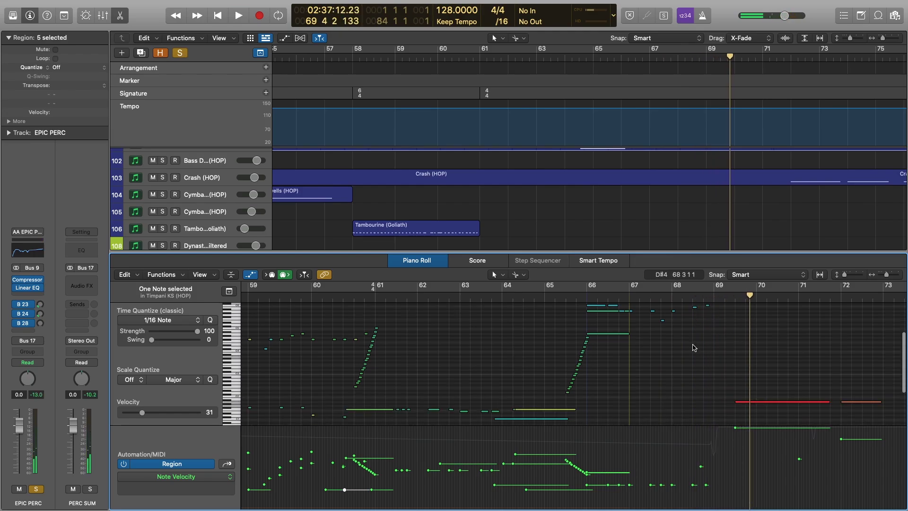
pyautogui.scroll(-1, 673, 342)
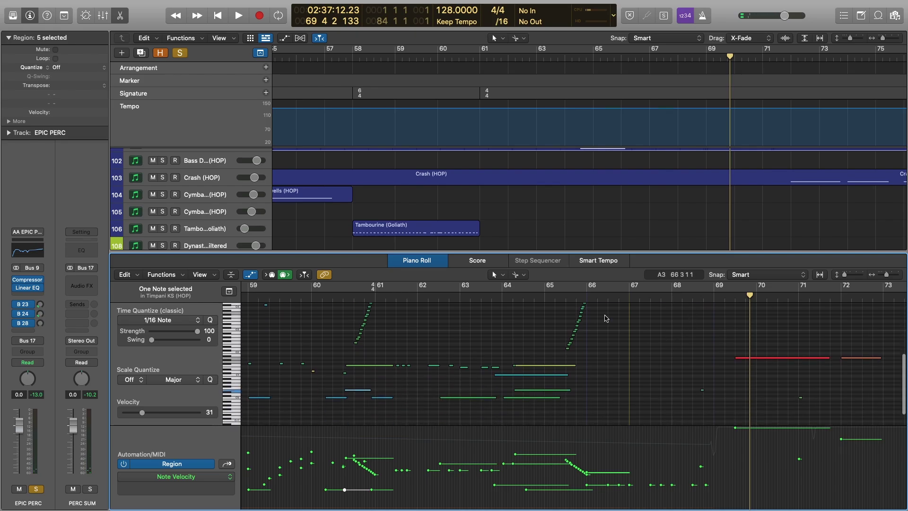
pyautogui.scroll(3, 585, 208)
pyautogui.click(576, 219)
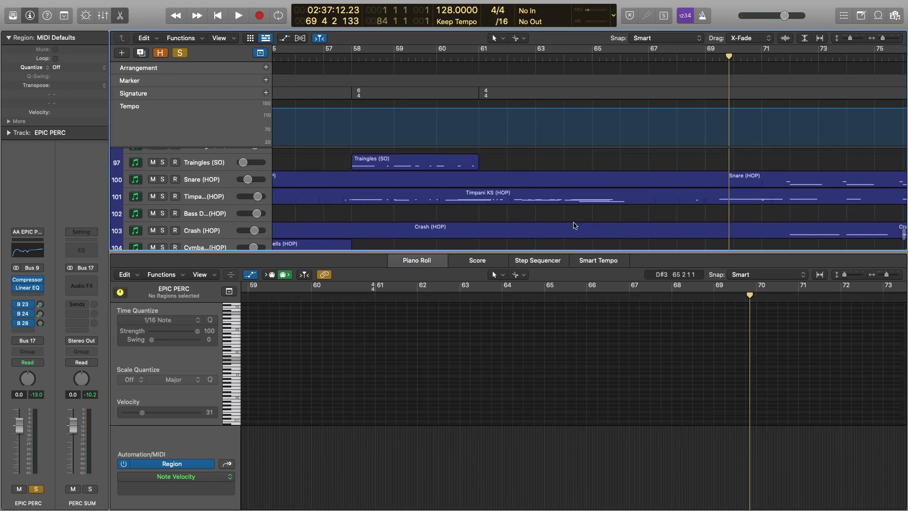
pyautogui.moveTo(569, 250); pyautogui.dragTo(802, 505)
pyautogui.scroll(2, 655, 278)
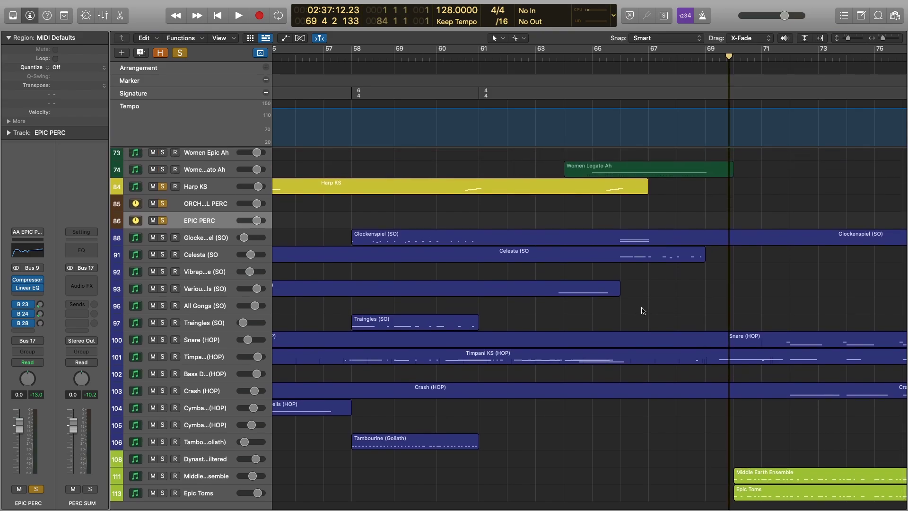
pyautogui.scroll(-1, 643, 311)
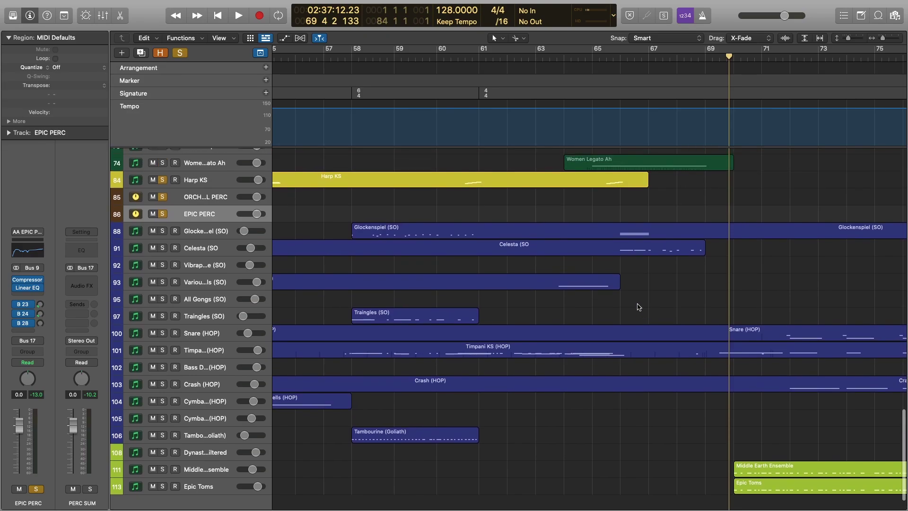
# Open the Various Metals (SO) region in the Piano Roll and play its long note from late bar 63 into bar 65
pyautogui.doubleClick(574, 288)
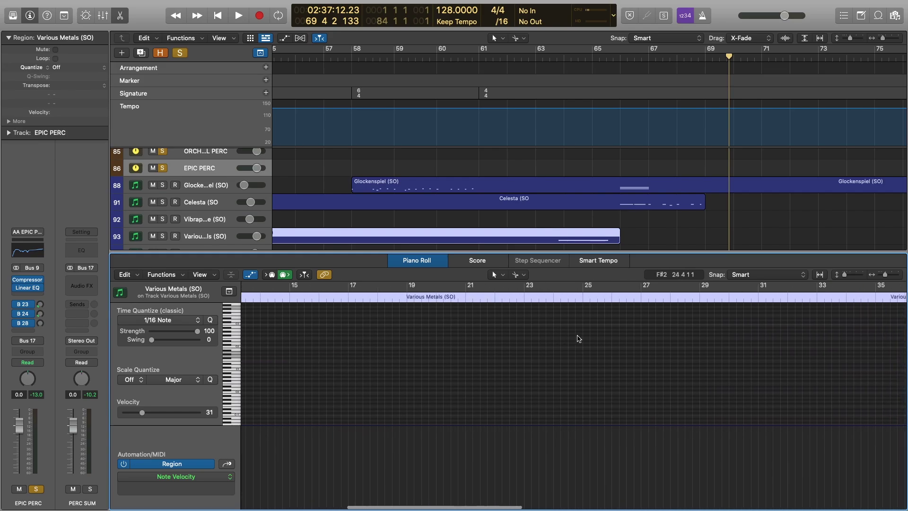
pyautogui.scroll(5, 578, 338)
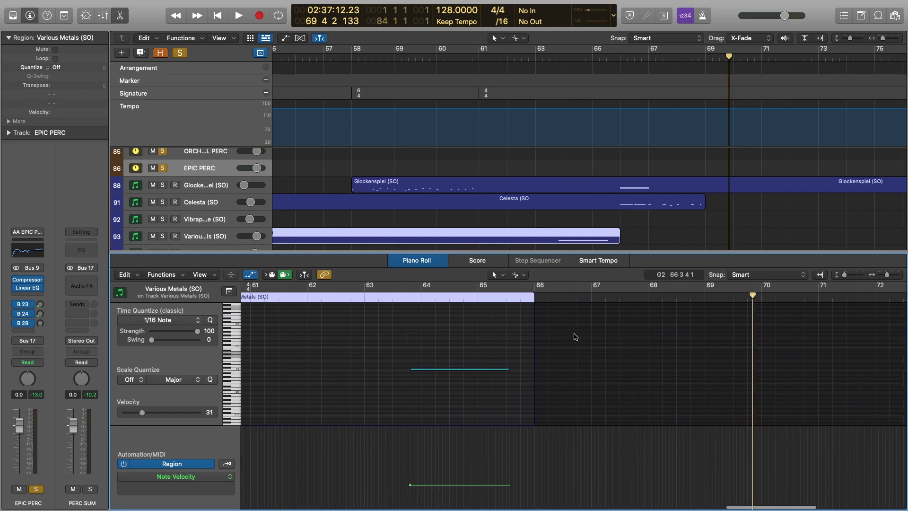
pyautogui.hscroll(-3, 520, 326)
pyautogui.click(457, 291)
pyautogui.press('space')
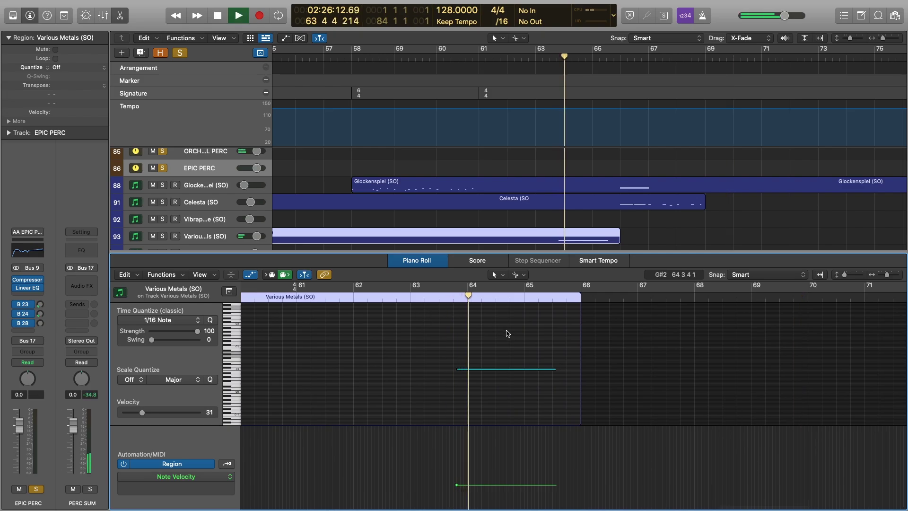
pyautogui.hscroll(-3, 508, 334)
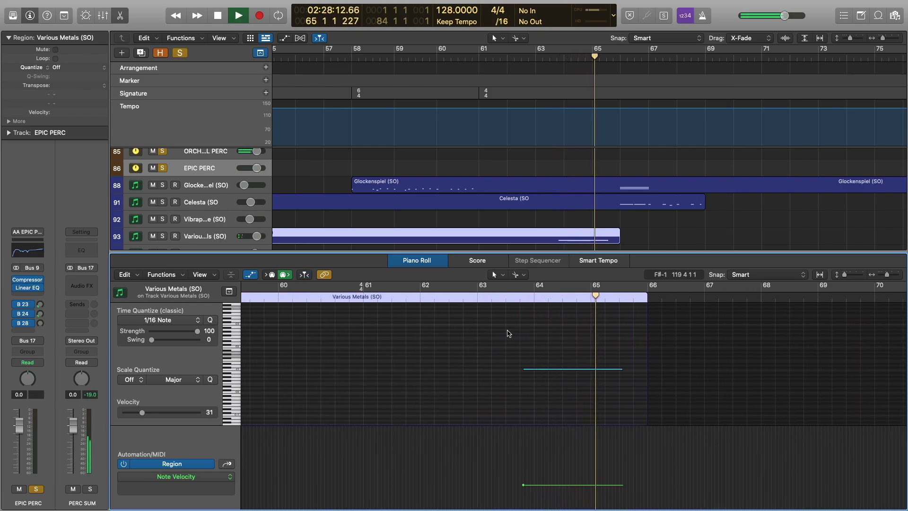
pyautogui.press('space')
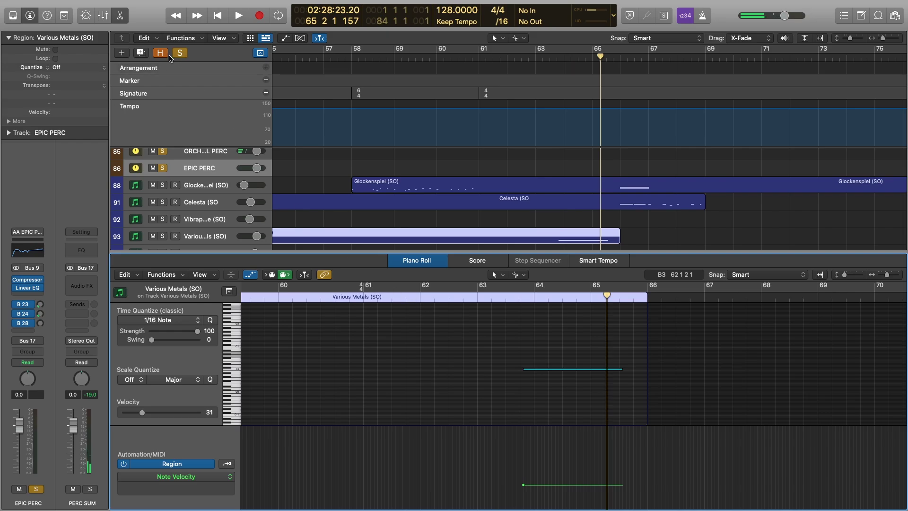
# Switch off all track solos, play the full mix from late bar 62 into bar 63, and return to the woodwind tracks
pyautogui.click(180, 53)
pyautogui.click(468, 298)
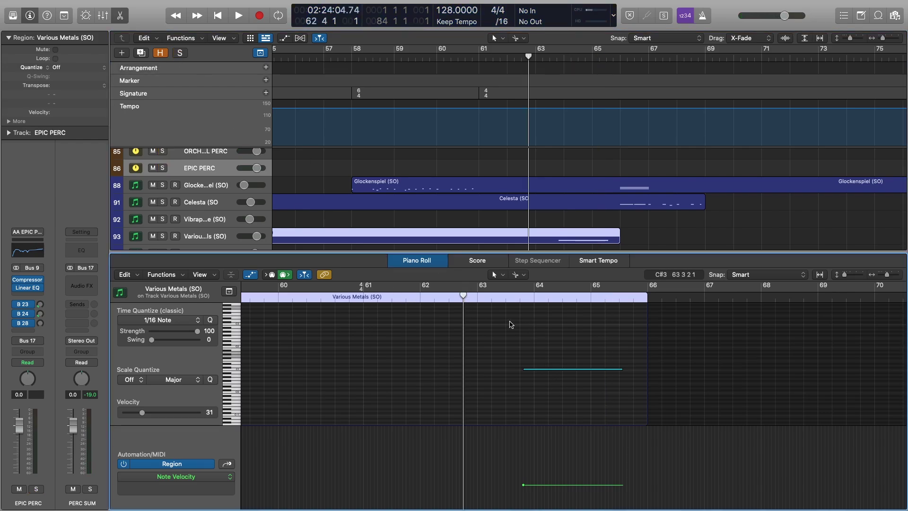
pyautogui.press('space')
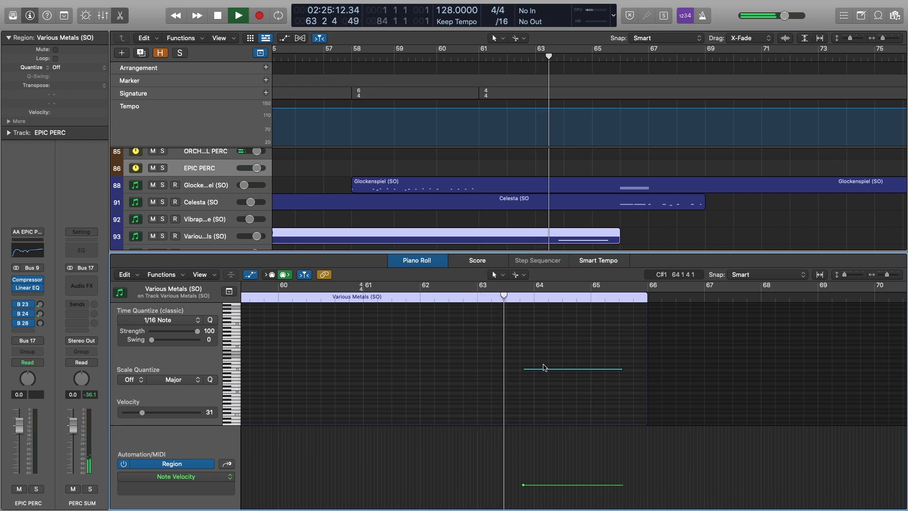
pyautogui.press('space')
pyautogui.scroll(10, 544, 179)
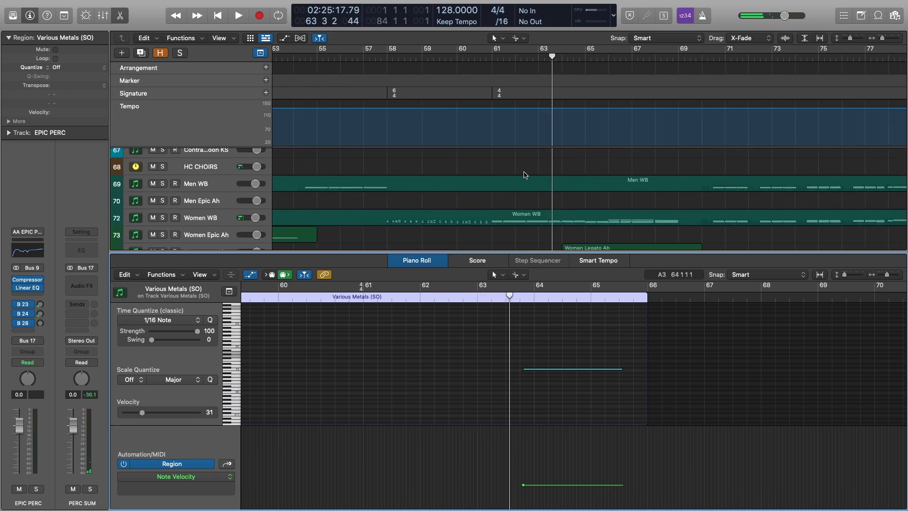
pyautogui.scroll(5, 524, 175)
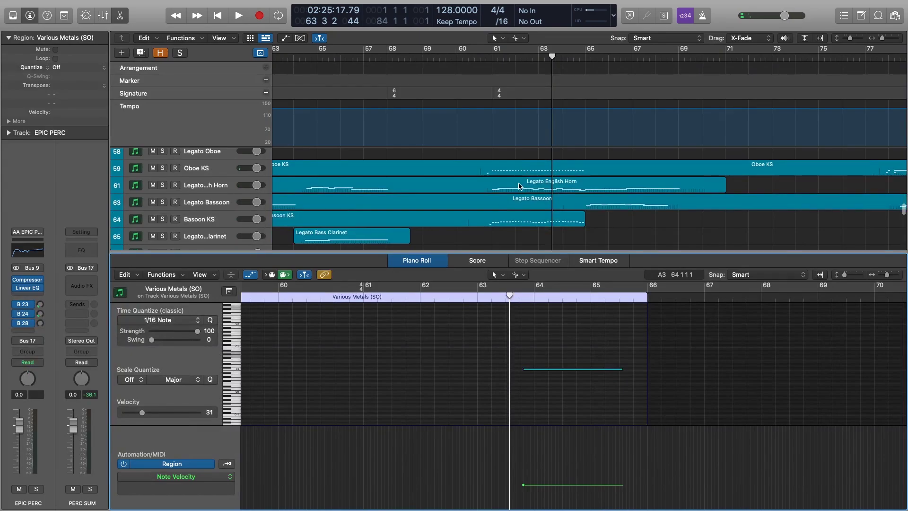
# Play the full mix from late bar 60 into late bar 63 while moving from the woodwind to the percussion tracks
pyautogui.scroll(1, 519, 186)
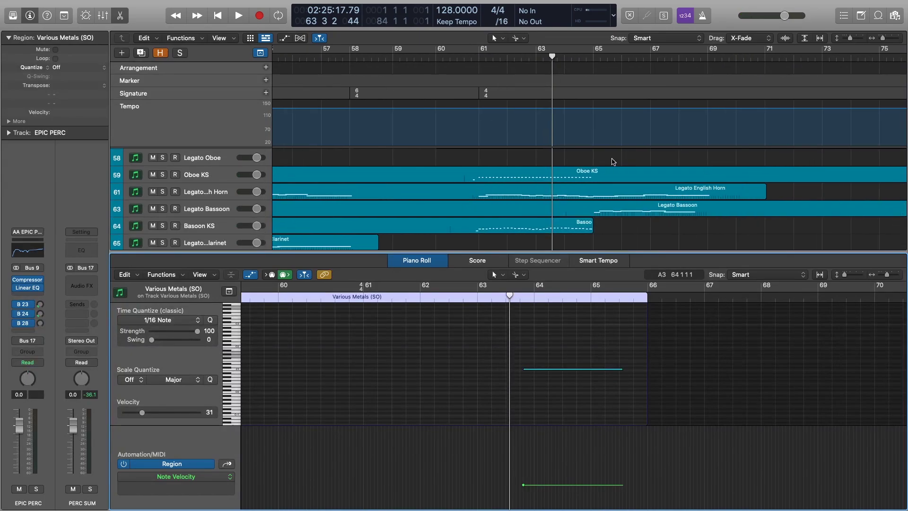
pyautogui.scroll(3, 604, 176)
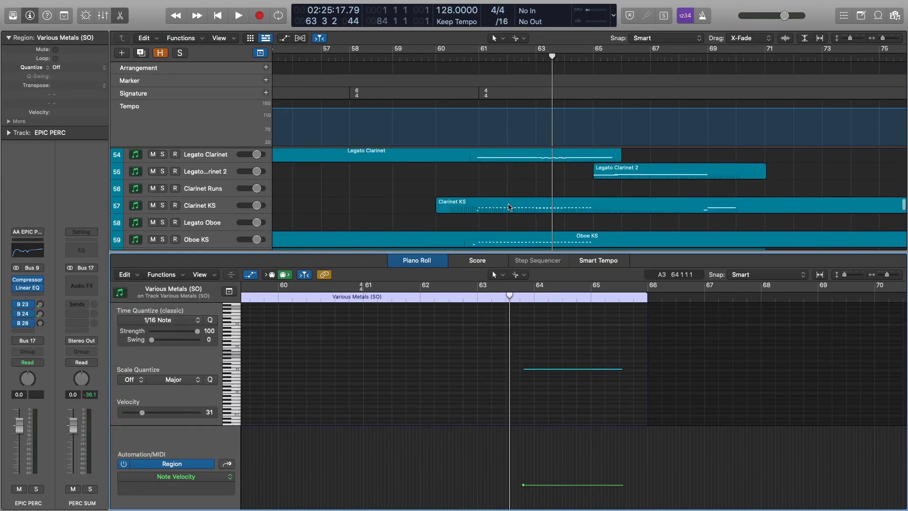
pyautogui.click(471, 58)
pyautogui.press('space')
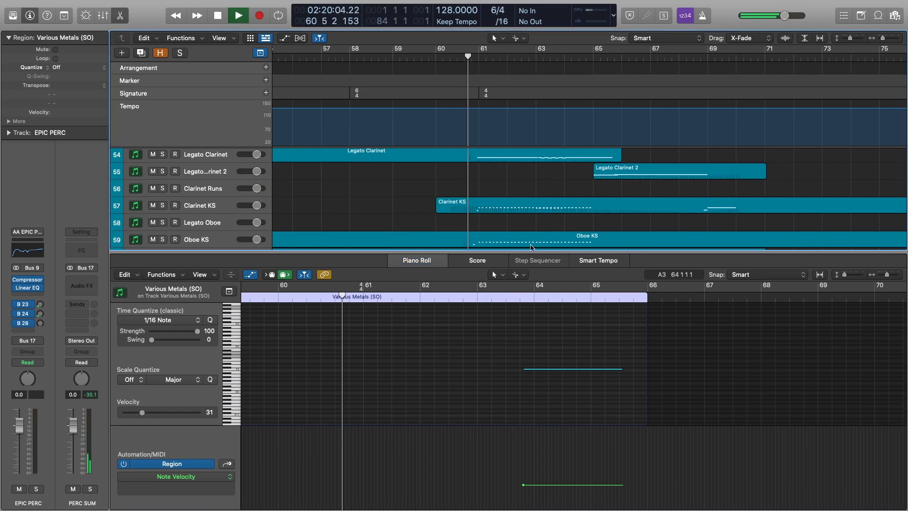
pyautogui.click(570, 341)
pyautogui.scroll(-10, 556, 204)
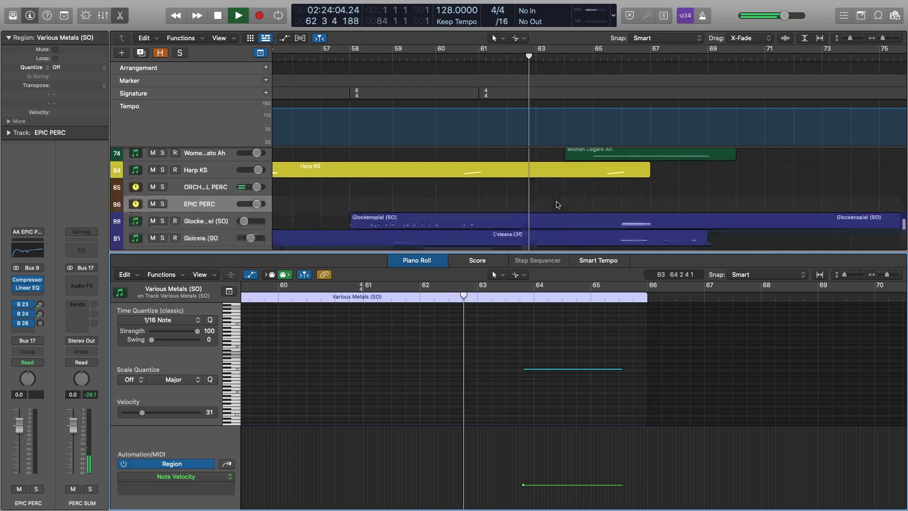
pyautogui.scroll(-3, 557, 204)
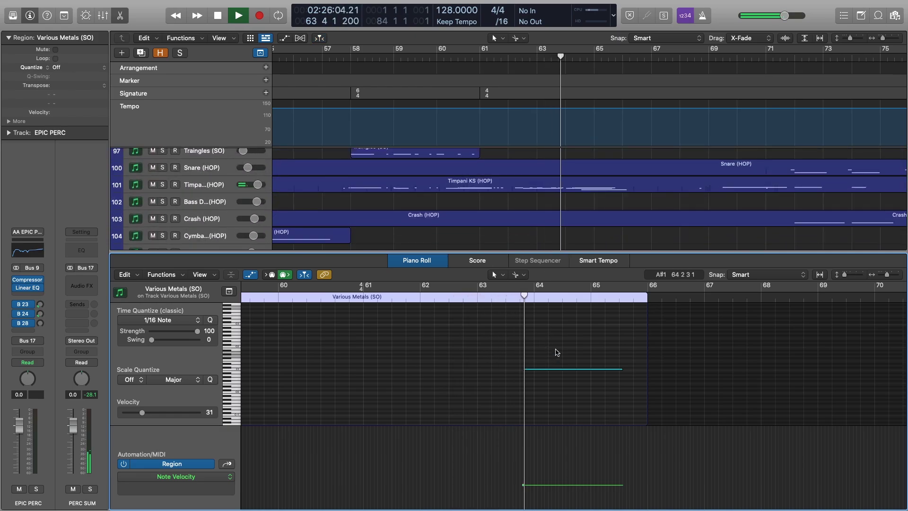
pyautogui.press('space')
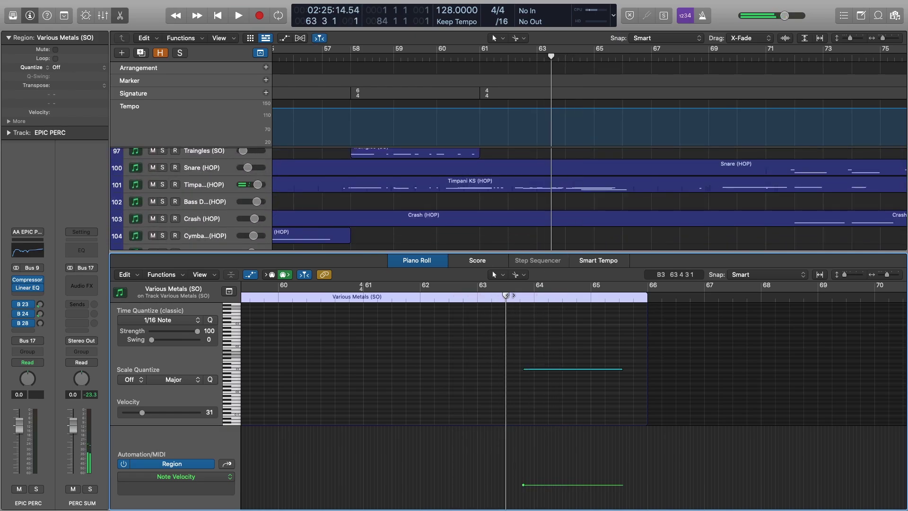
# Mute the Various Metals (SO) track, play the mix from bar 63 into bar 64 without it, and unmute the track
pyautogui.scroll(-3, 501, 184)
pyautogui.scroll(6, 501, 184)
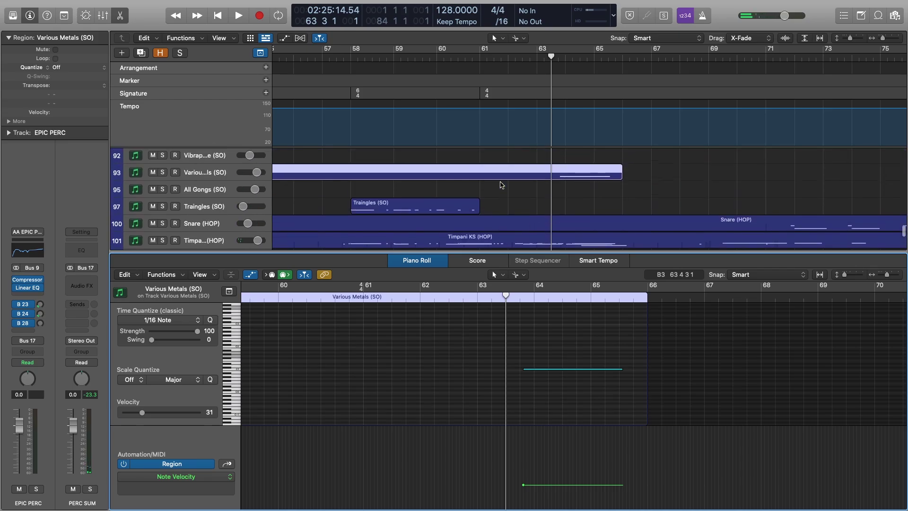
pyautogui.click(153, 184)
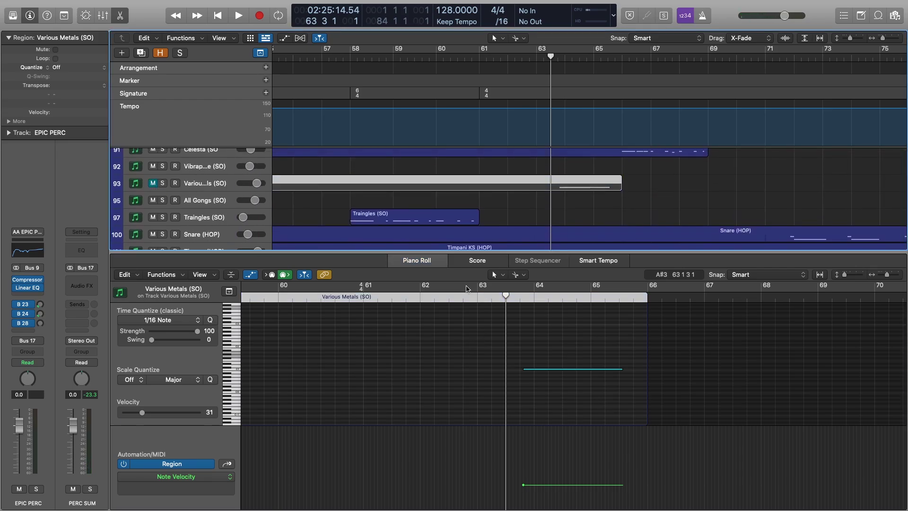
pyautogui.doubleClick(467, 299)
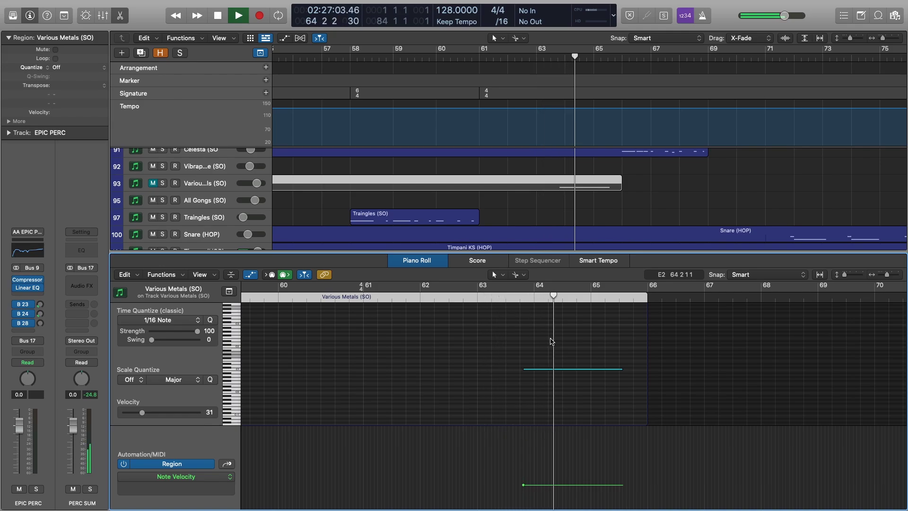
pyautogui.press('space')
pyautogui.click(153, 183)
# Reselect the Various Metals (SO) region, collapse the Piano Roll to view all the percussion tracks, and clear the region selection
pyautogui.click(532, 170)
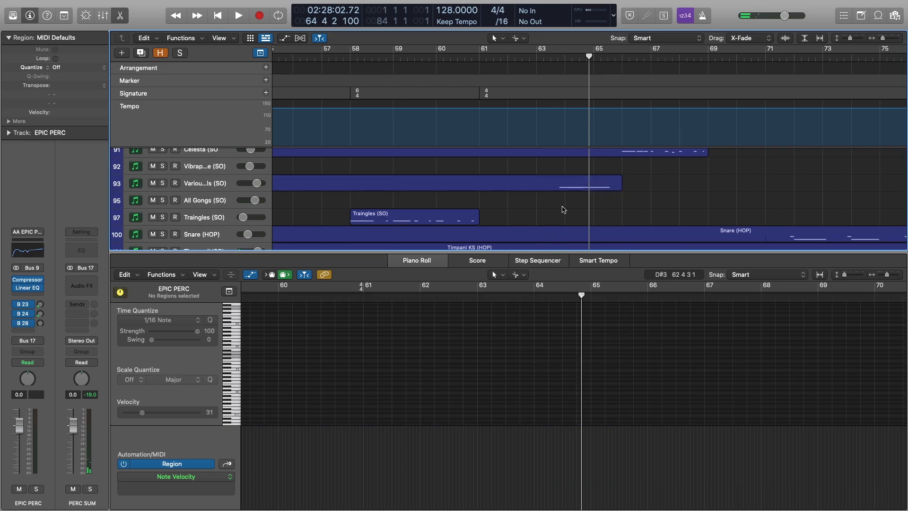
pyautogui.click(577, 185)
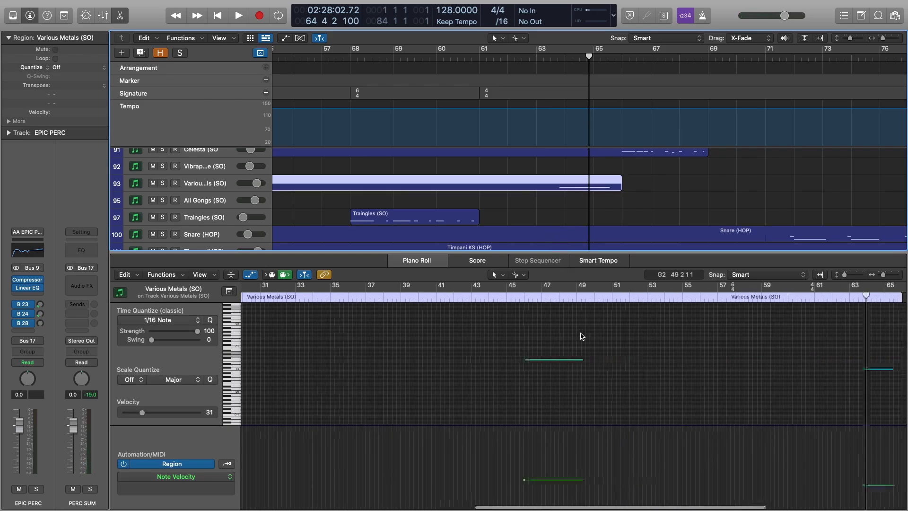
pyautogui.moveTo(589, 253); pyautogui.dragTo(589, 501)
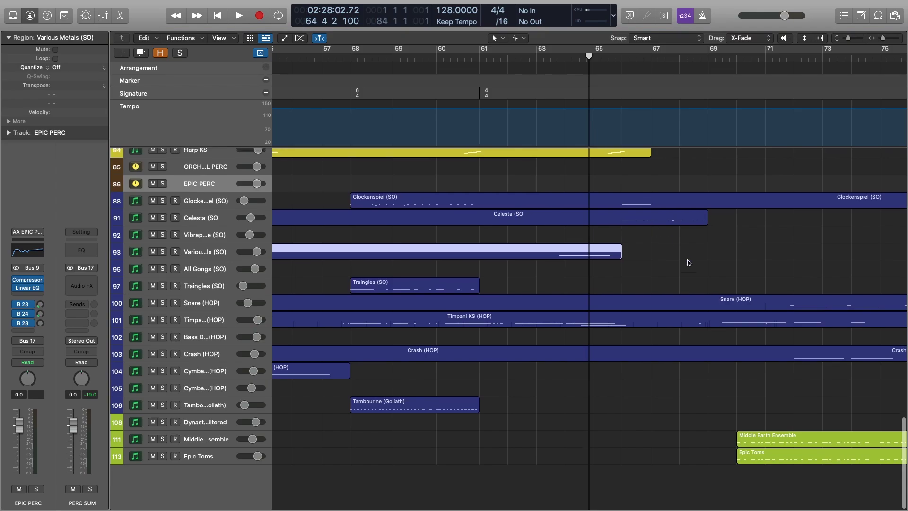
pyautogui.scroll(1, 689, 282)
pyautogui.click(690, 282)
# Play the full mix from late bar 64 into bar 70, viewing the Celesta region in the Piano Roll, then close the editor and clear the selection
pyautogui.press('space')
pyautogui.scroll(3, 689, 282)
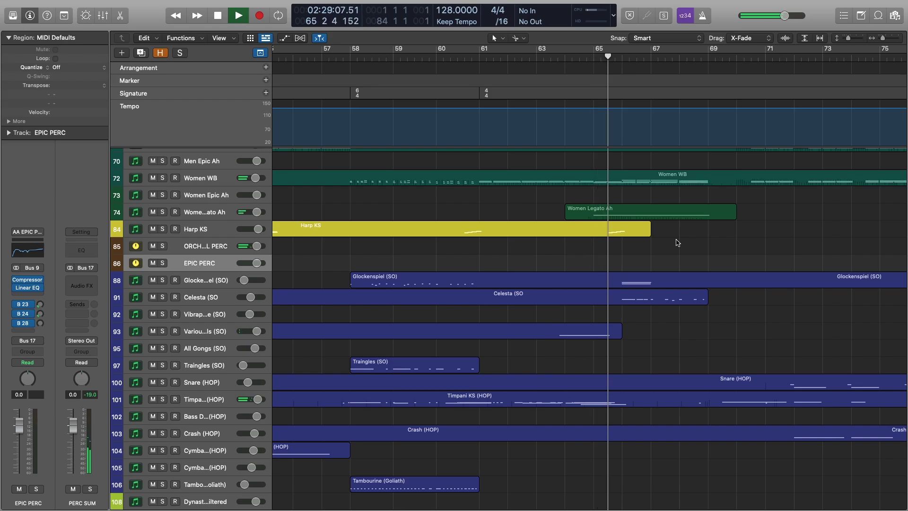
pyautogui.click(651, 297)
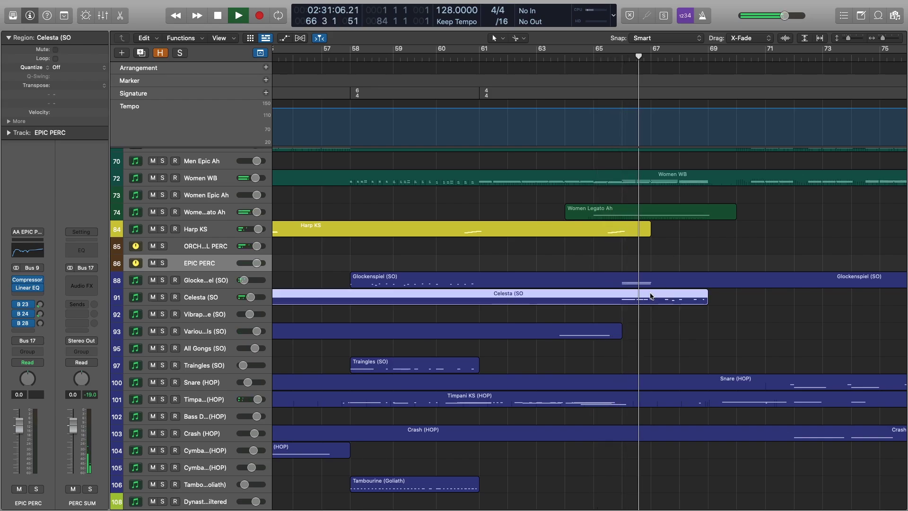
pyautogui.doubleClick(650, 296)
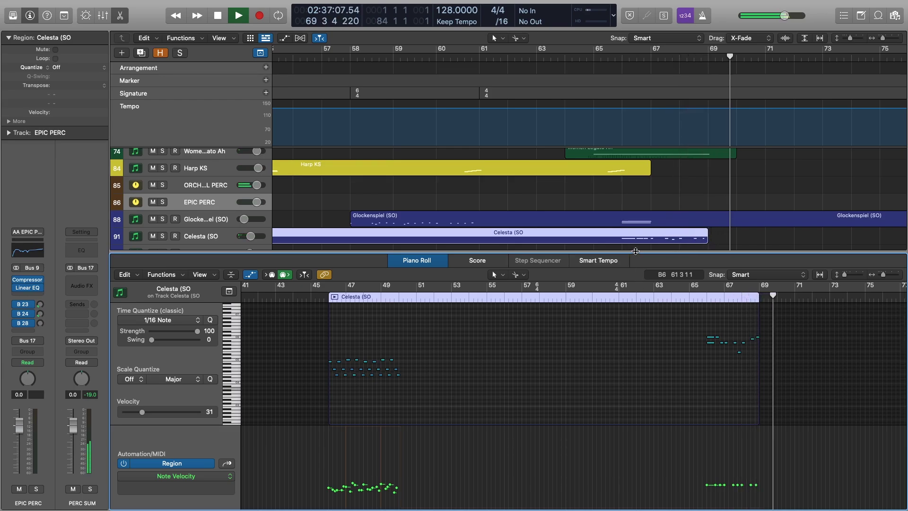
pyautogui.press('e')
pyautogui.press('space')
pyautogui.click(699, 255)
# Return to the string tracks and mark out the next section by placing the playhead at late bar 69 and late bar 77
pyautogui.scroll(2, 697, 256)
pyautogui.scroll(-3, 697, 256)
pyautogui.scroll(-4, 697, 257)
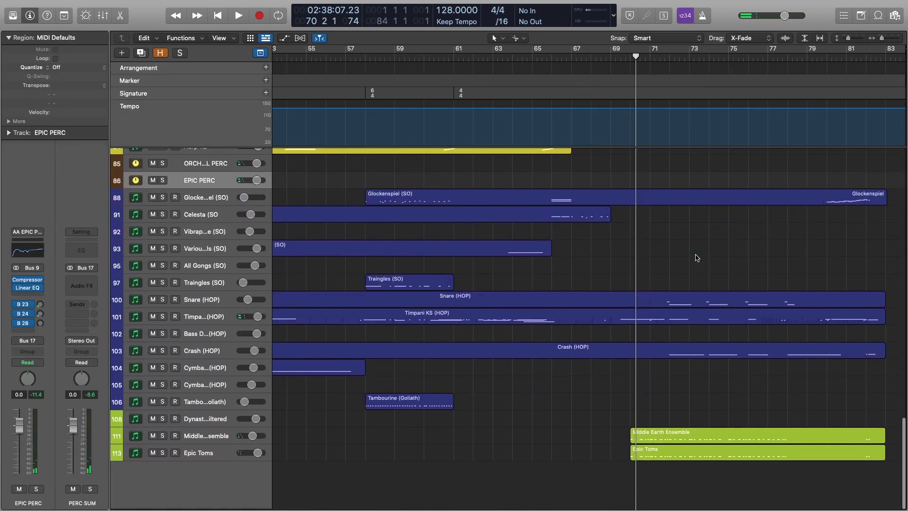
pyautogui.scroll(15, 696, 260)
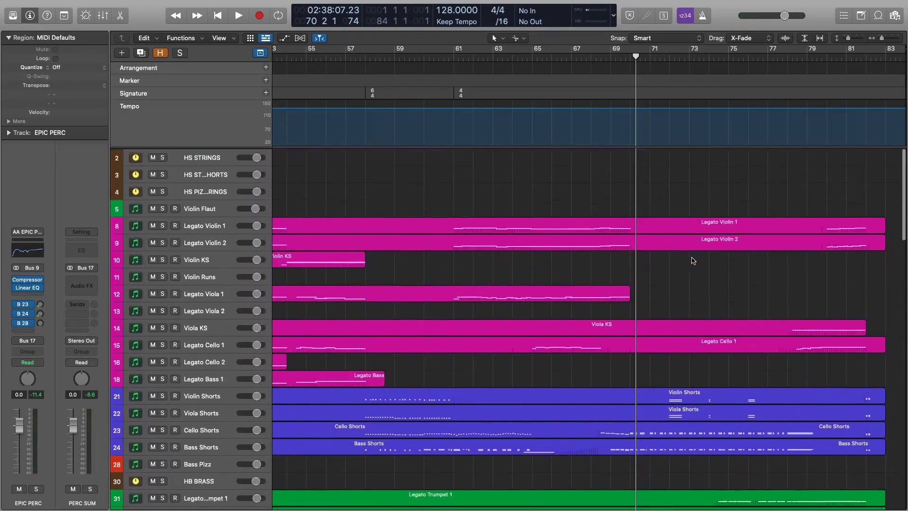
pyautogui.moveTo(636, 57); pyautogui.dragTo(624, 56)
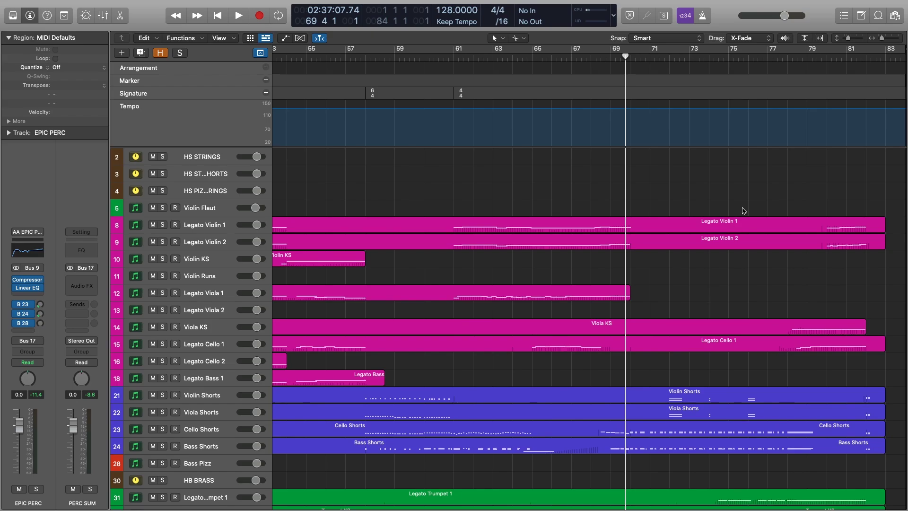
pyautogui.hscroll(1, 729, 179)
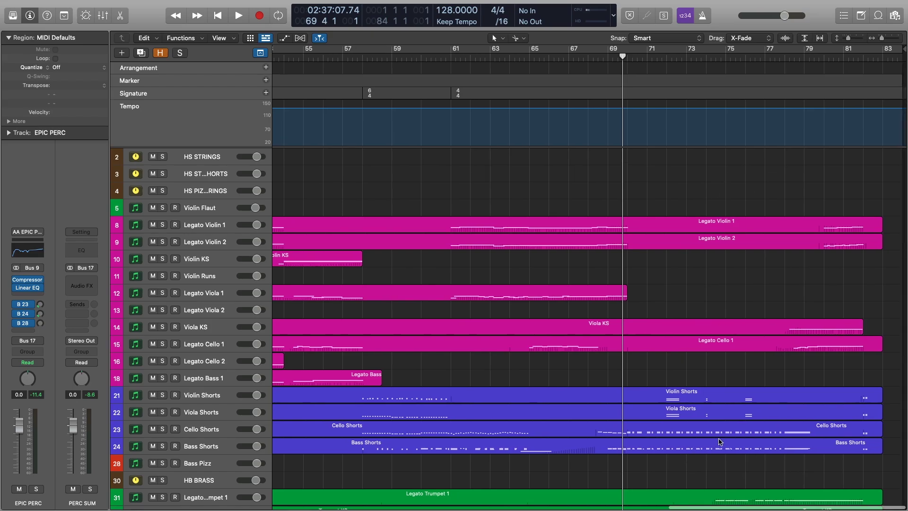
pyautogui.click(780, 57)
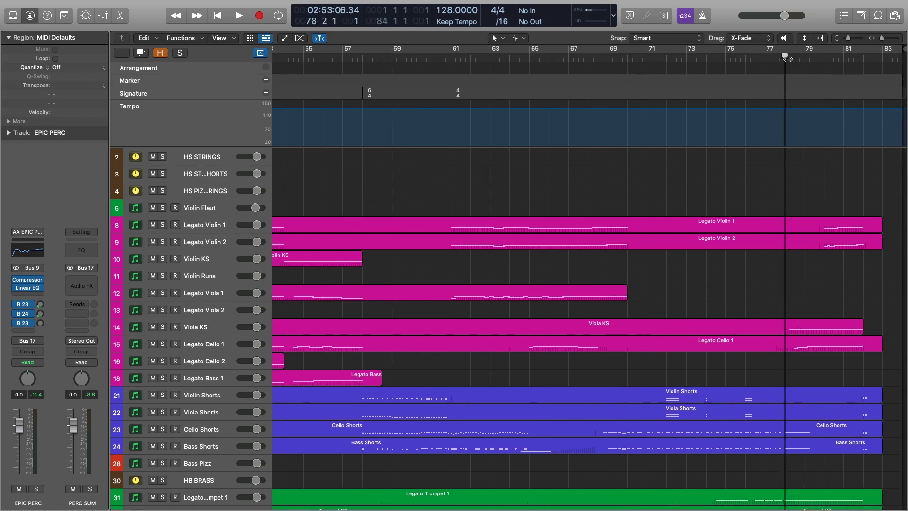
pyautogui.moveTo(784, 60); pyautogui.dragTo(781, 60)
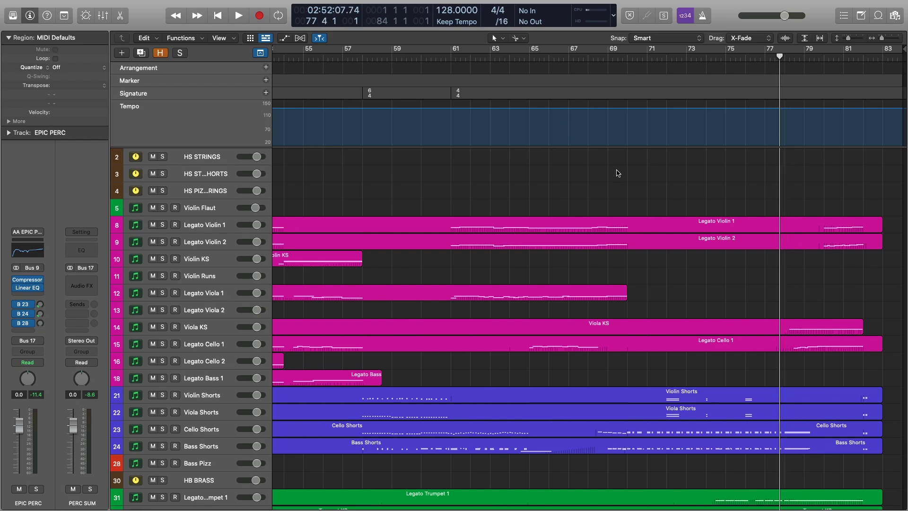
# Play the full mix from about bar 67 through bar 77 with the string tracks in view
pyautogui.moveTo(587, 58); pyautogui.dragTo(585, 57)
pyautogui.click(698, 221)
pyautogui.click(683, 174)
pyautogui.press('space')
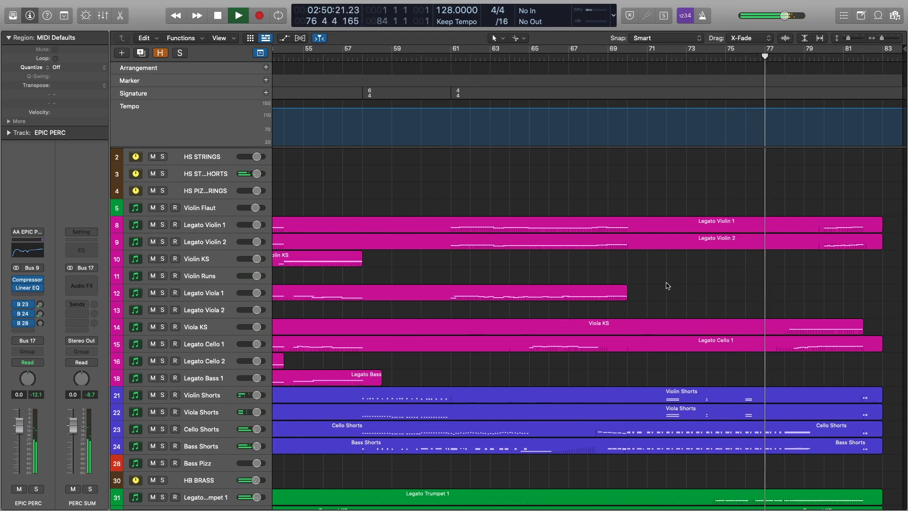
pyautogui.press('space')
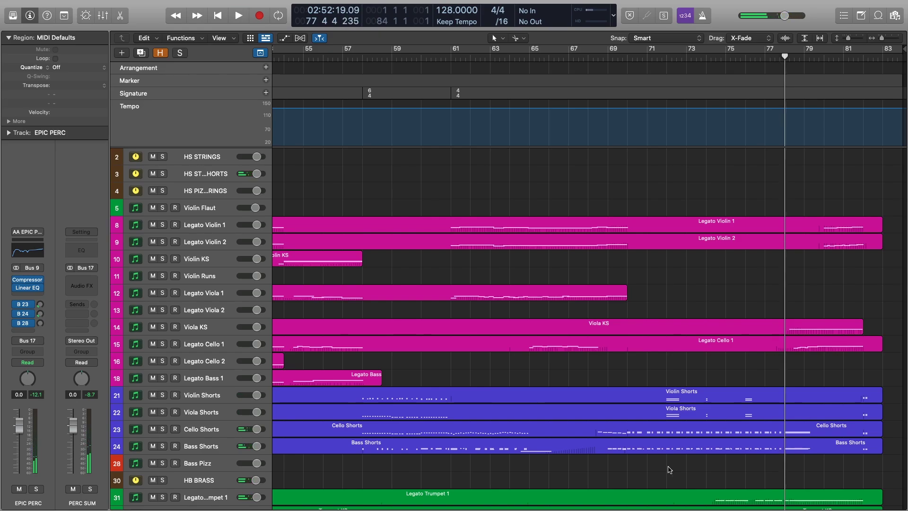
# Open the Violin, Viola, Cello and Bass Shorts regions together in the Piano Roll and examine their notes from bar 68 to bar 82
pyautogui.moveTo(682, 378); pyautogui.dragTo(705, 468)
pyautogui.doubleClick(701, 444)
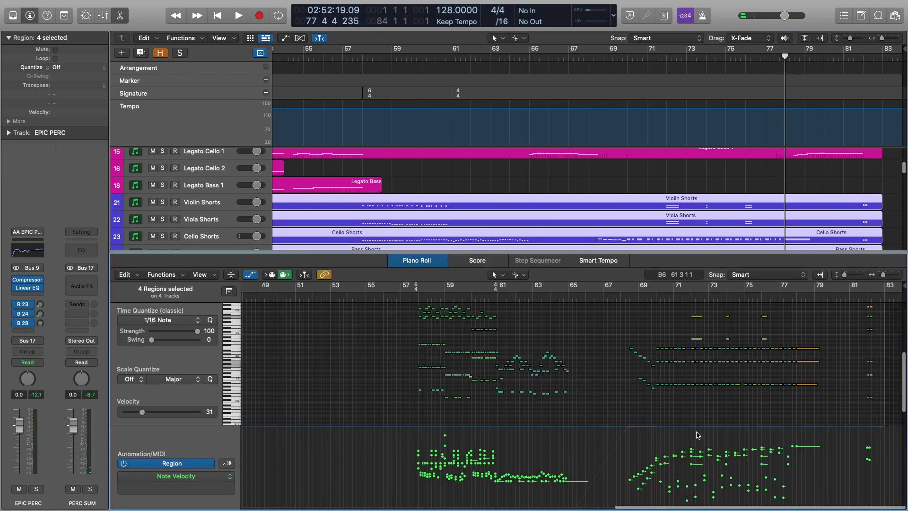
pyautogui.press('super+Right')
pyautogui.press('super+Right')
pyautogui.press('super+Right')
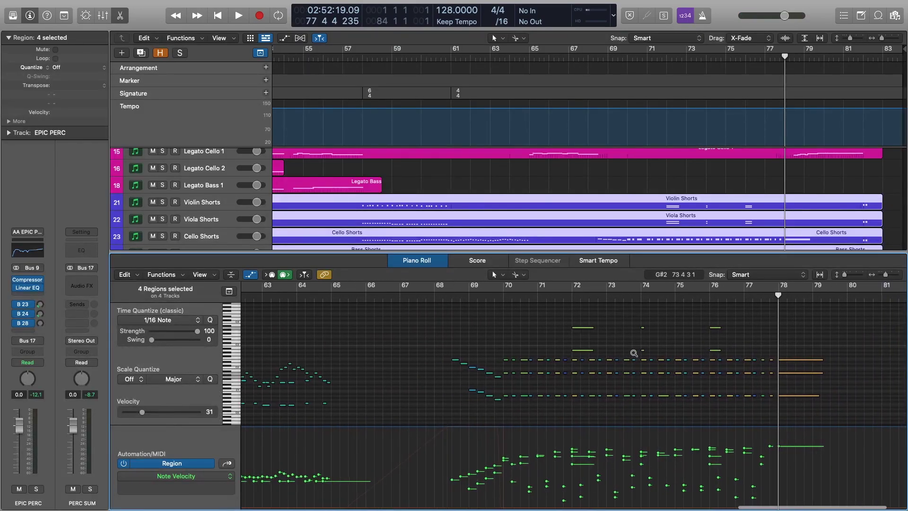
pyautogui.hscroll(4, 634, 354)
pyautogui.scroll(1, 634, 355)
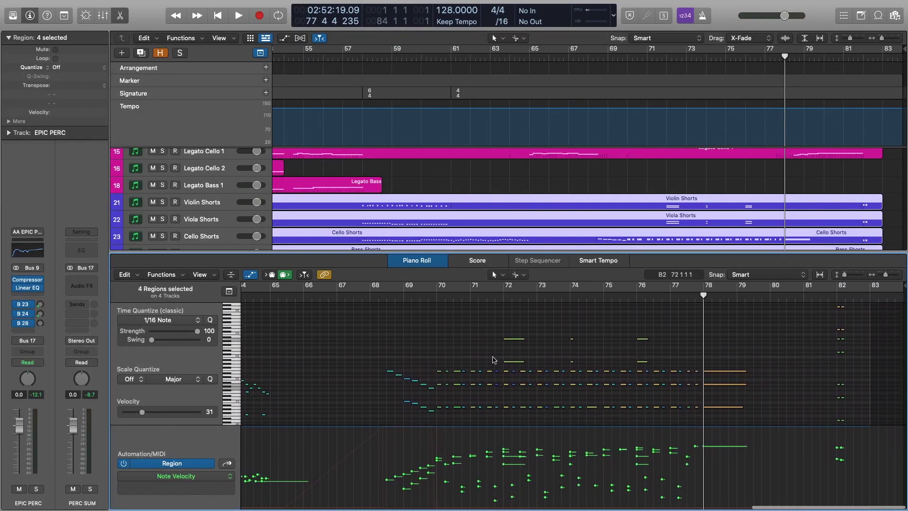
pyautogui.scroll(-3, 680, 162)
pyautogui.scroll(3, 679, 162)
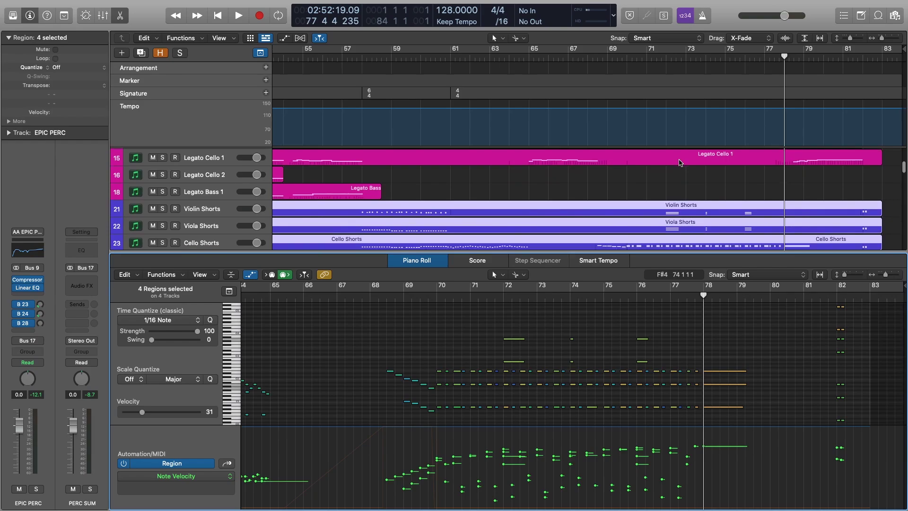
# Play the mix briefly from bar 70, then solo the three string group tracks: sustained, shorts and pizzicato
pyautogui.click(440, 299)
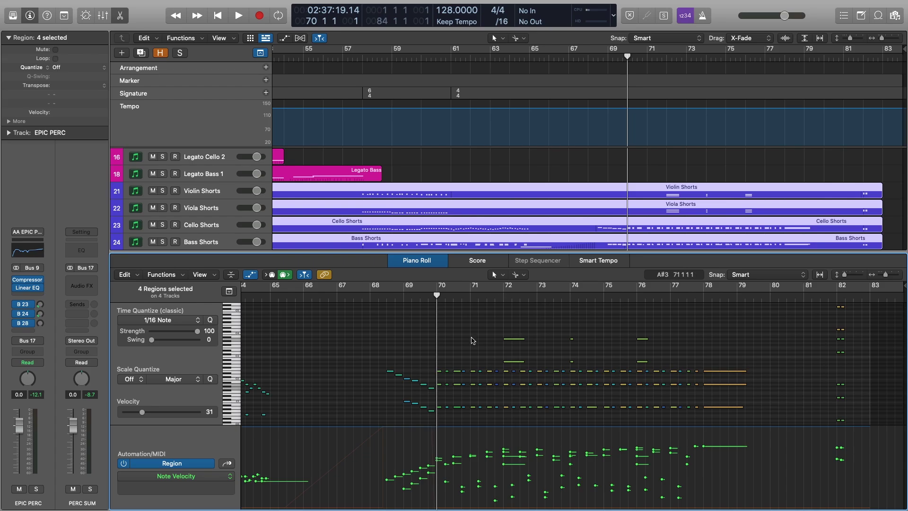
pyautogui.press('space')
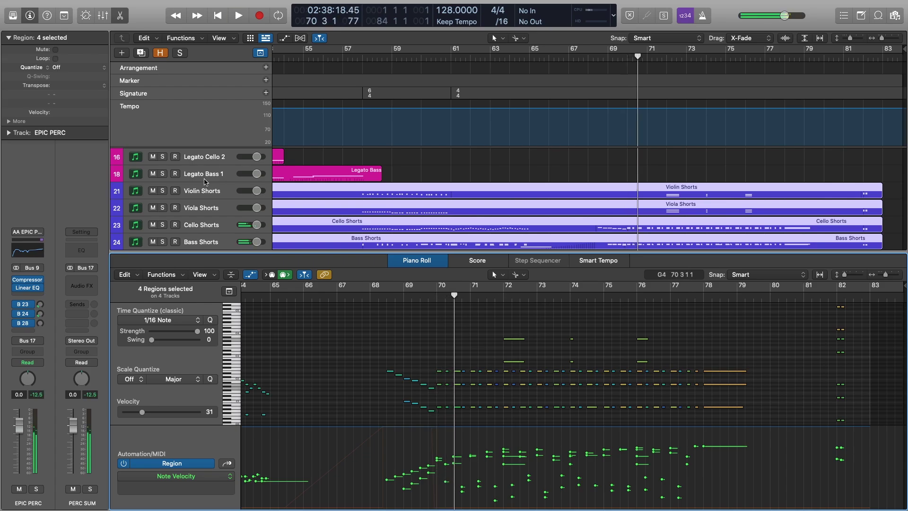
pyautogui.scroll(10, 204, 182)
pyautogui.click(162, 173)
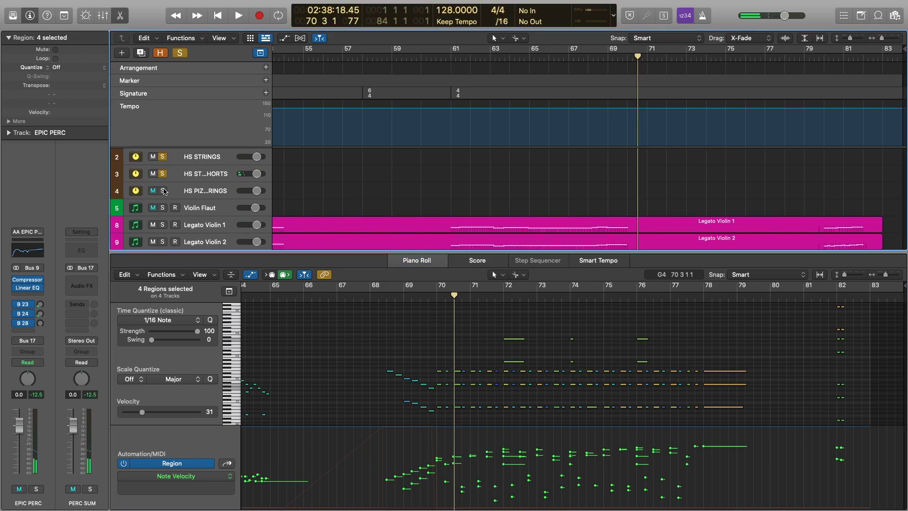
pyautogui.scroll(-3, 436, 359)
# Play the soloed short strings from bar 70 into bar 77 and show the Modulation automation instead of Note Velocity
pyautogui.click(436, 300)
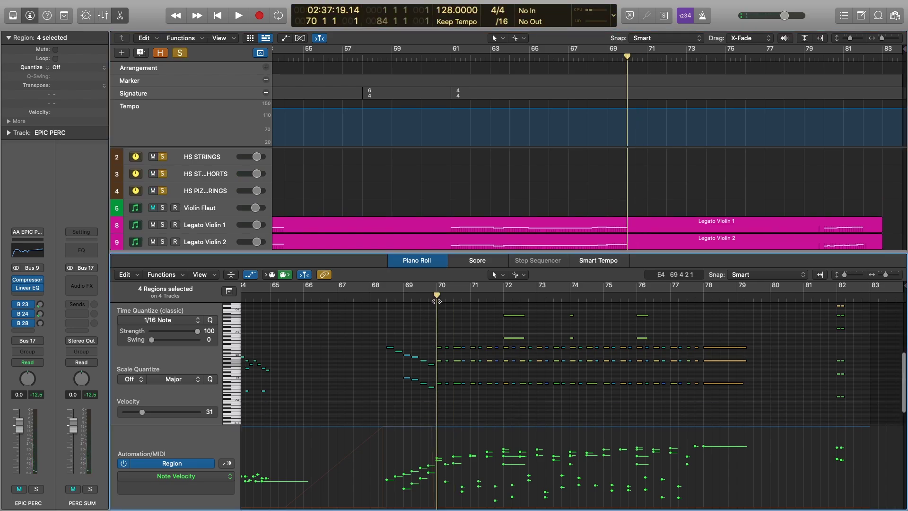
pyautogui.scroll(-10, 639, 219)
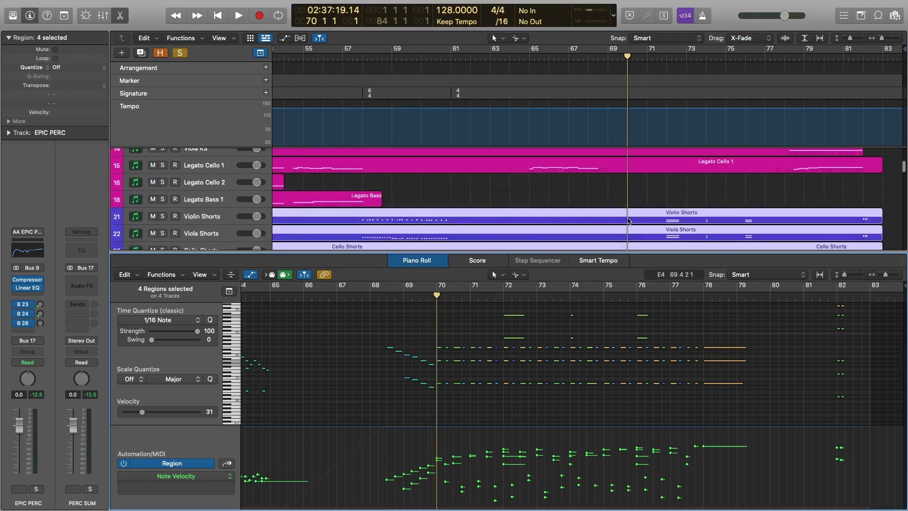
pyautogui.press('space')
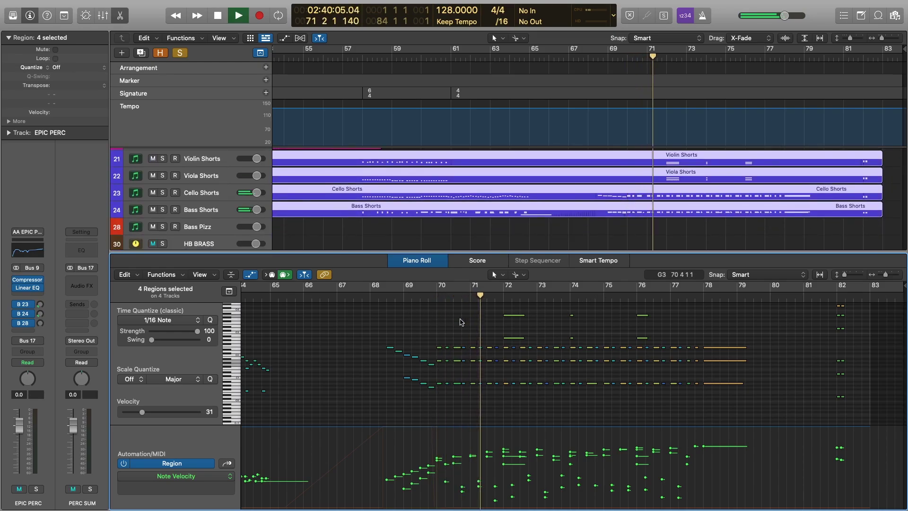
pyautogui.scroll(1, 462, 324)
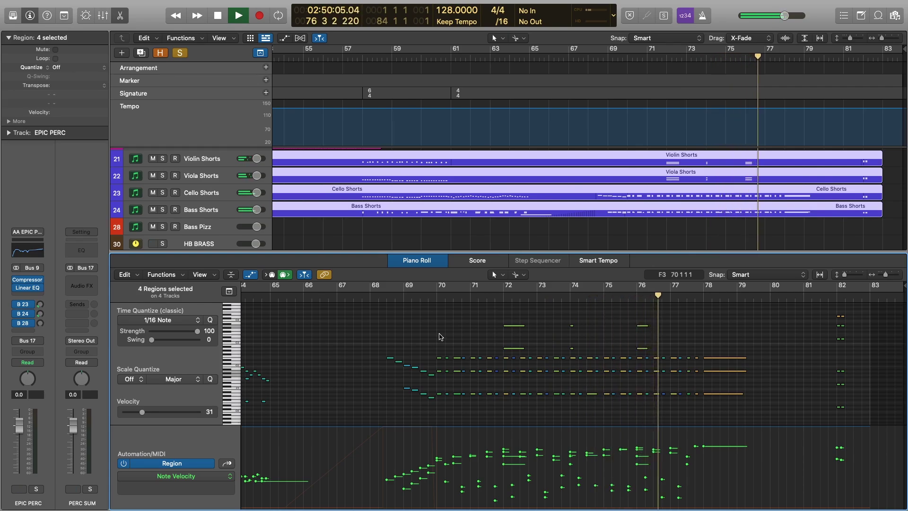
pyautogui.click(227, 464)
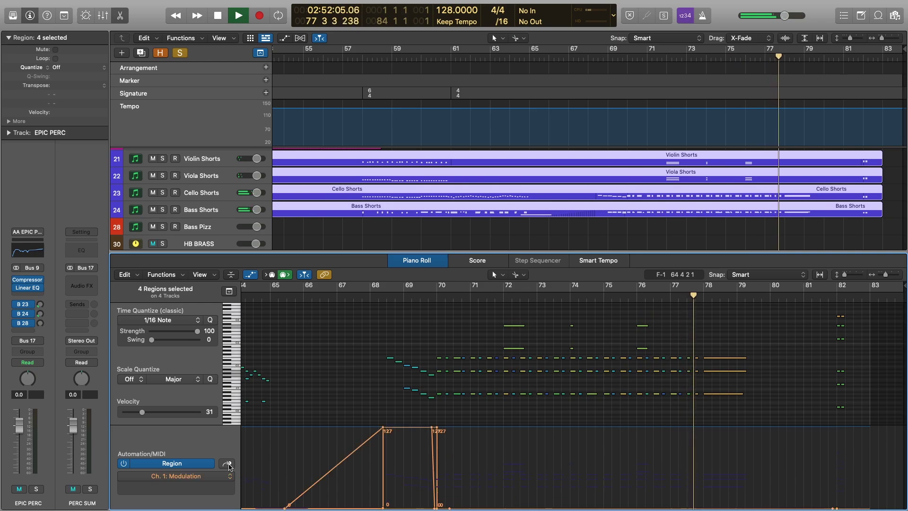
# Stop the short strings playback, solo the HB BRASS track and look over the trumpet and horn regions
pyautogui.press('space')
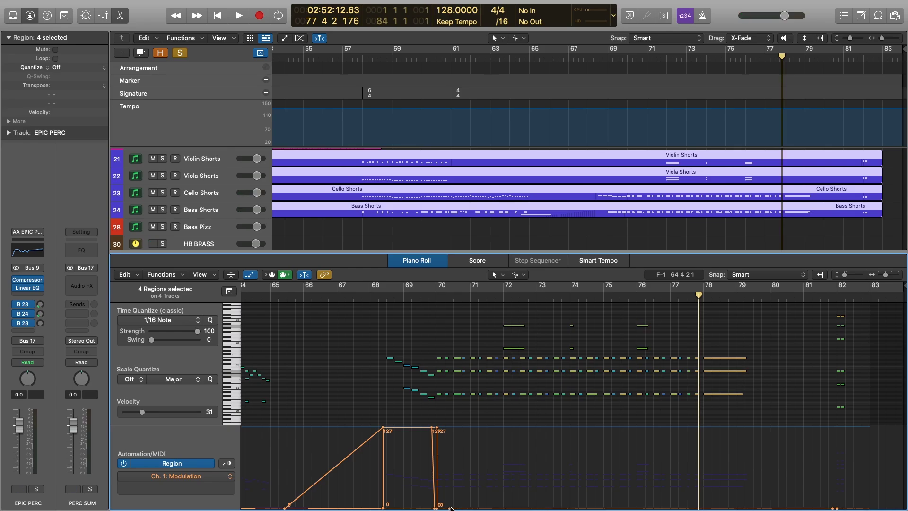
pyautogui.scroll(-8, 554, 189)
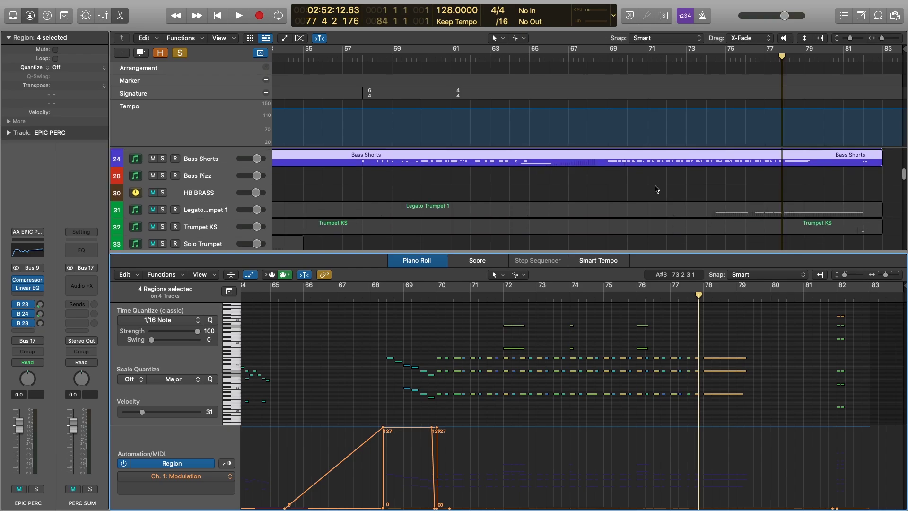
pyautogui.scroll(4, 554, 189)
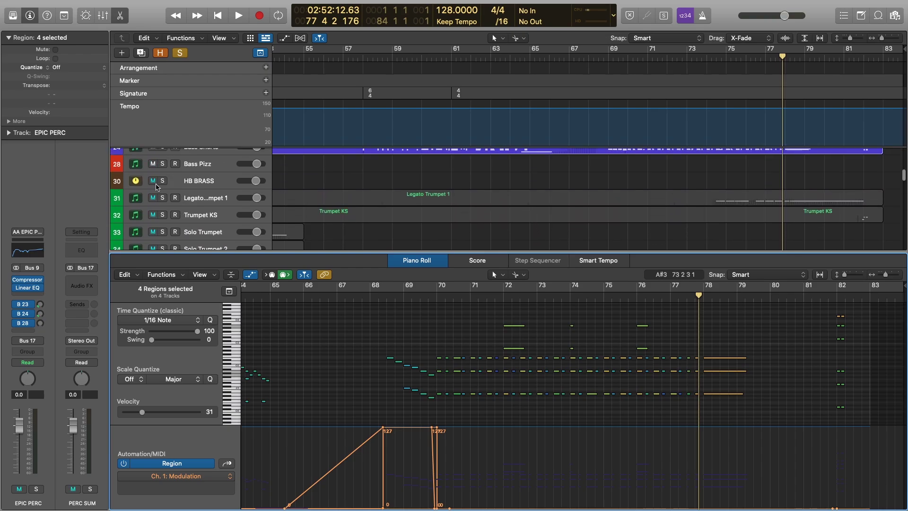
pyautogui.click(164, 183)
pyautogui.scroll(-7, 671, 218)
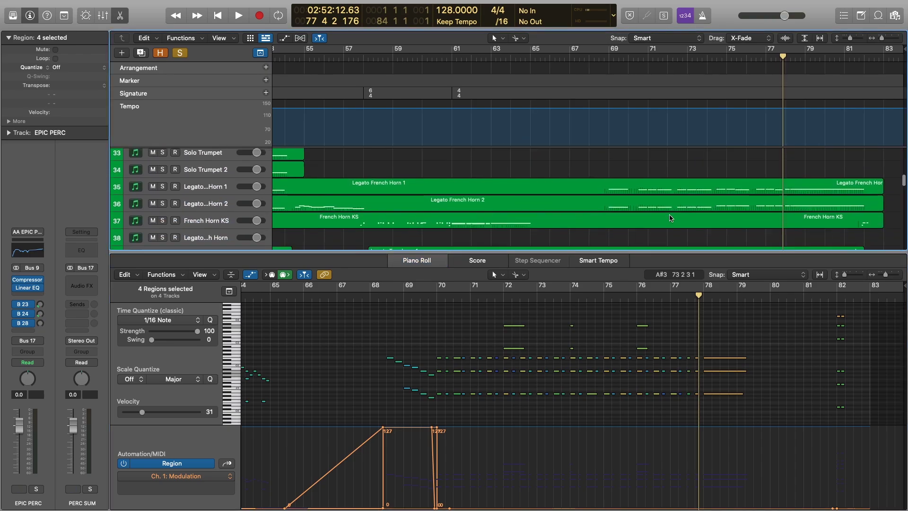
pyautogui.scroll(10, 671, 218)
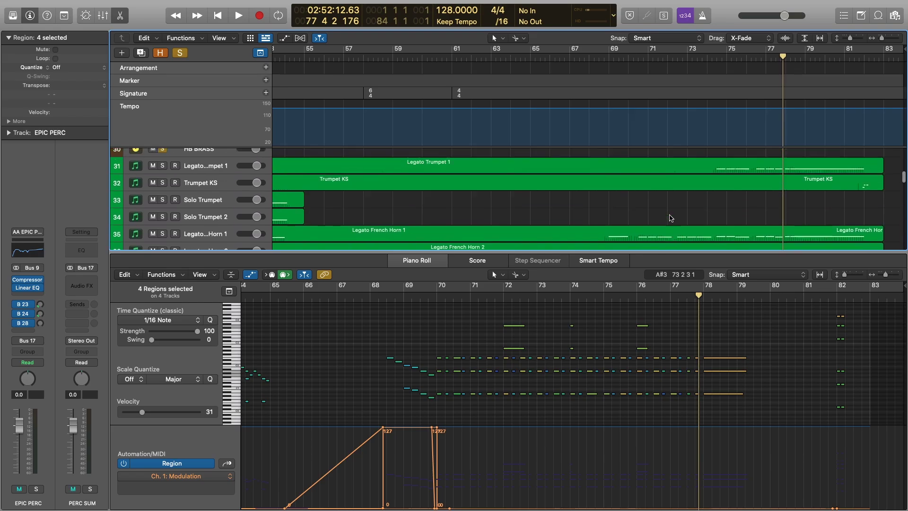
pyautogui.scroll(-3, 671, 218)
pyautogui.scroll(5, 568, 166)
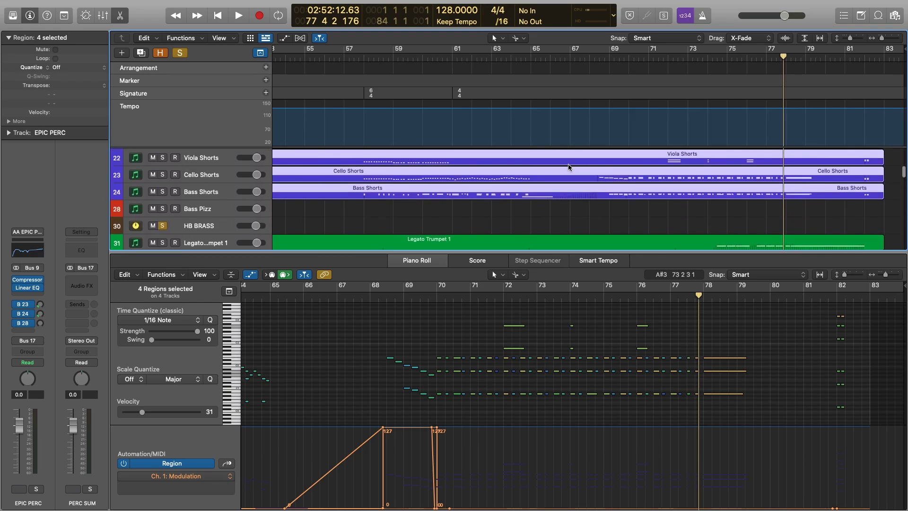
# Open the Legato French Horn 1 and 2, Legato Trumpet 1 and Trumpet KS regions together in the Piano Roll, with the playhead around bar 68
pyautogui.click(610, 74)
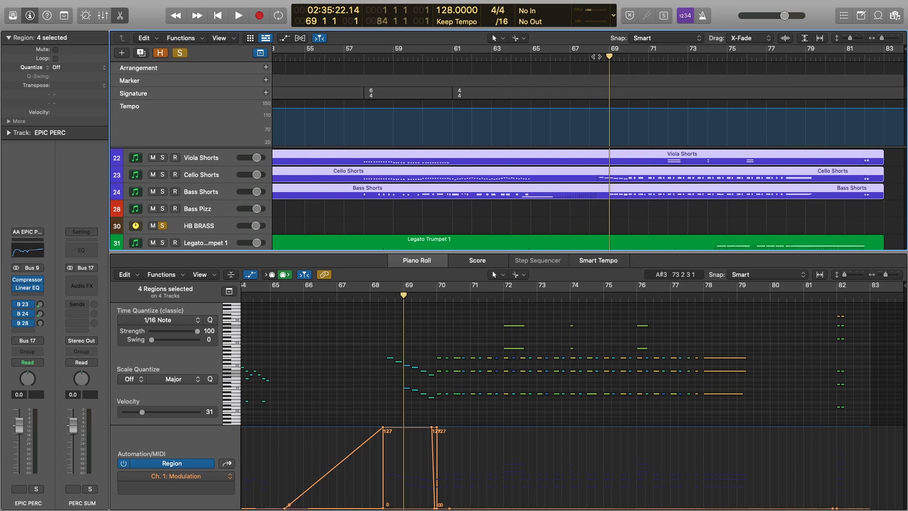
pyautogui.scroll(-10, 638, 209)
pyautogui.click(633, 192)
pyautogui.keyDown('shift'); pyautogui.click(638, 210); pyautogui.keyUp('shift')
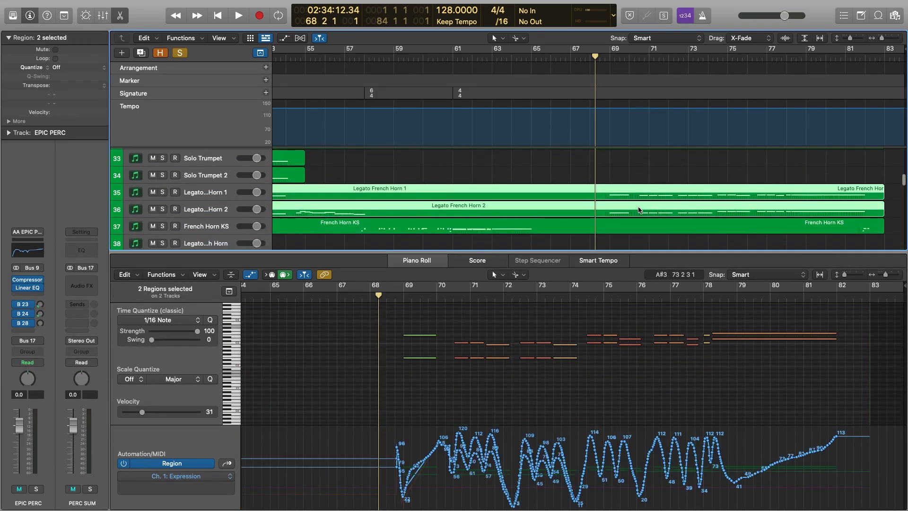
pyautogui.scroll(3, 638, 210)
pyautogui.keyDown('shift'); pyautogui.click(649, 169); pyautogui.keyUp('shift')
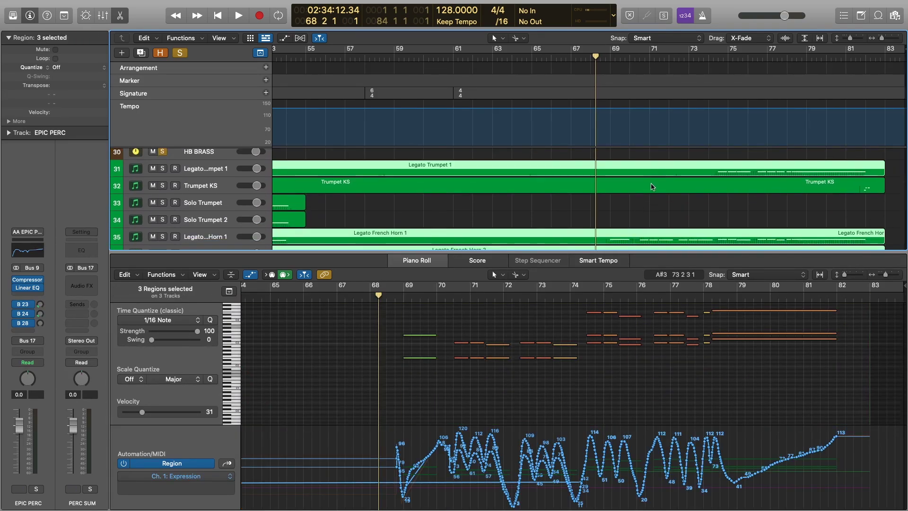
pyautogui.keyDown('shift'); pyautogui.click(649, 186); pyautogui.keyUp('shift')
# Add the Legato Trombone 1 and 2, Trombone KS, Legato Tuba, Tuba KS and Low Brass Hits regions to the Piano Roll selection
pyautogui.scroll(-7, 647, 187)
pyautogui.keyDown('shift'); pyautogui.click(646, 186); pyautogui.keyUp('shift')
pyautogui.keyDown('shift'); pyautogui.click(644, 198); pyautogui.keyUp('shift')
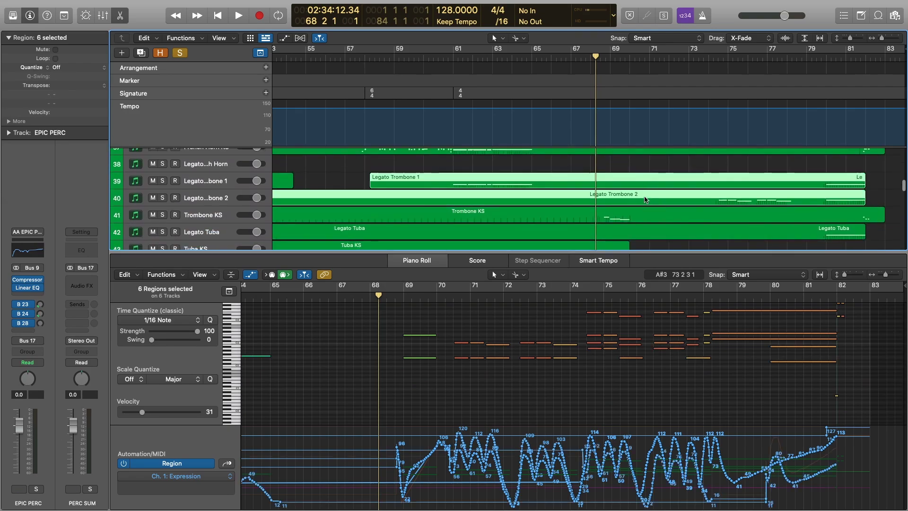
pyautogui.keyDown('shift'); pyautogui.click(643, 215); pyautogui.keyUp('shift')
pyautogui.keyDown('shift'); pyautogui.click(641, 232); pyautogui.keyUp('shift')
pyautogui.scroll(-4, 643, 195)
pyautogui.keyDown('shift'); pyautogui.click(623, 188); pyautogui.keyUp('shift')
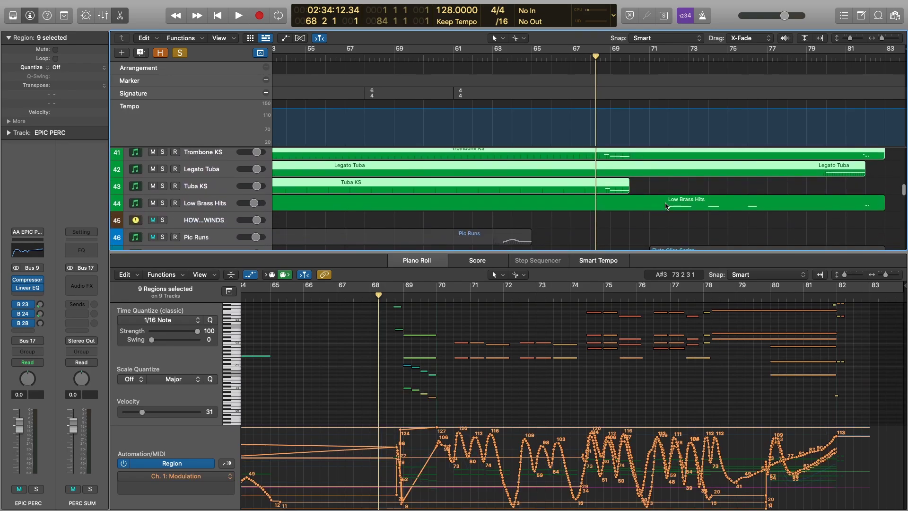
pyautogui.keyDown('shift'); pyautogui.click(667, 205); pyautogui.keyUp('shift')
pyautogui.scroll(2, 482, 341)
# Play the soloed brass from bar 68 into bar 77 while following the horn, trumpet and trombone tracks
pyautogui.press('space')
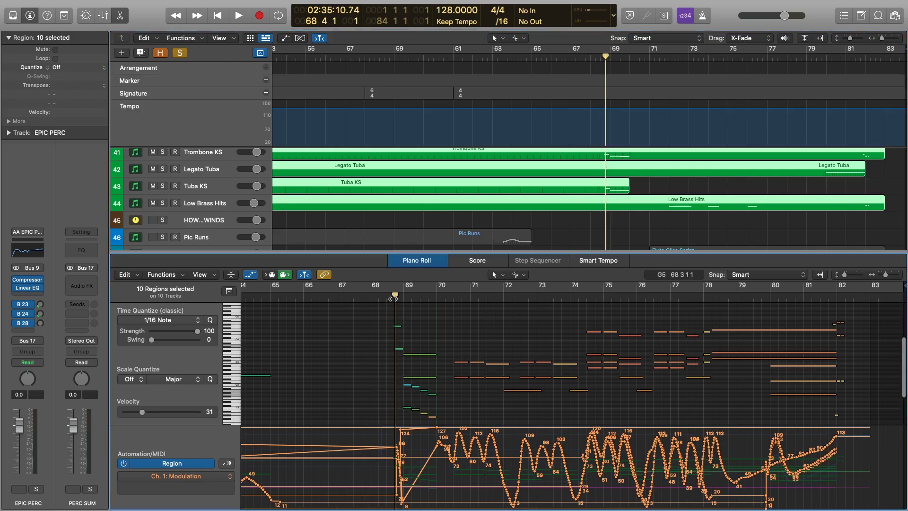
pyautogui.scroll(-2, 505, 332)
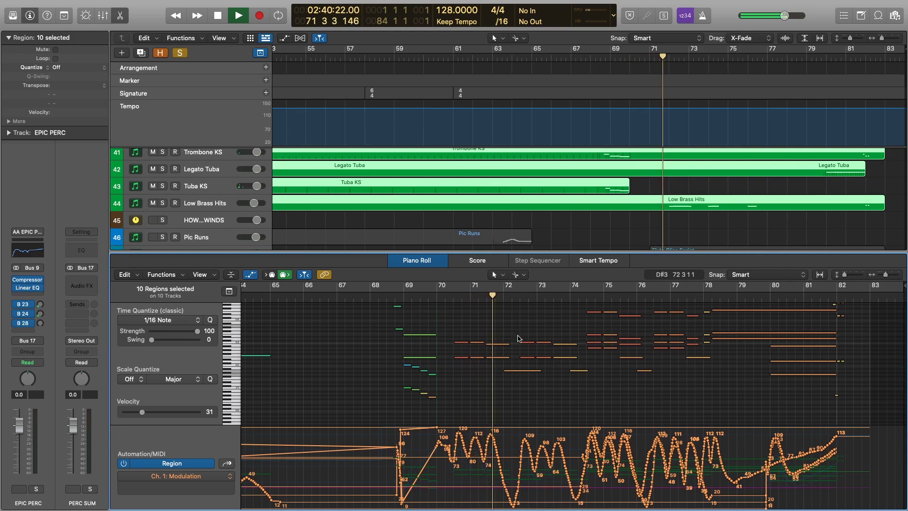
pyautogui.scroll(1, 641, 211)
pyautogui.scroll(8, 641, 212)
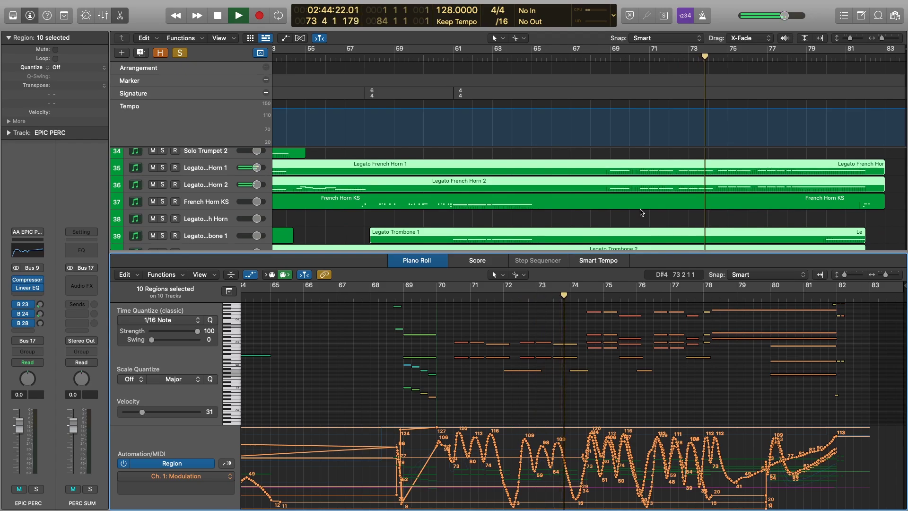
pyautogui.scroll(4, 638, 214)
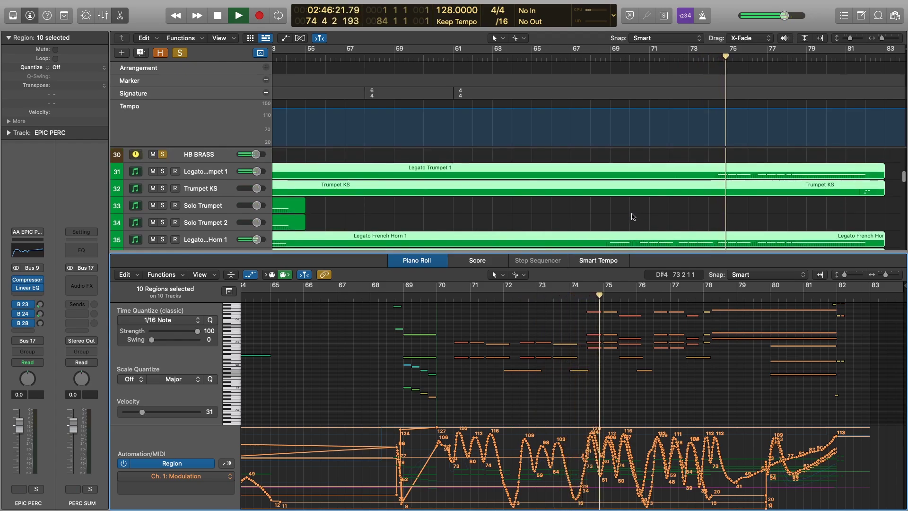
pyautogui.scroll(-6, 633, 216)
pyautogui.scroll(-2, 631, 217)
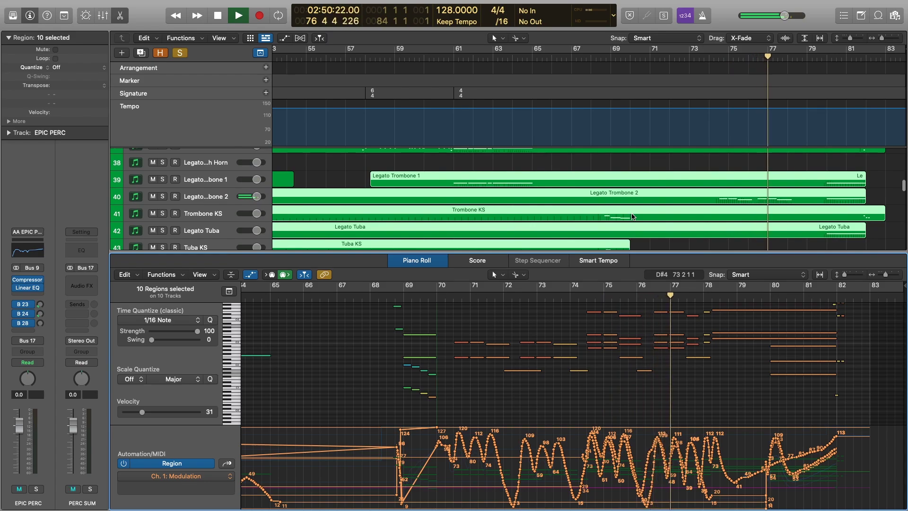
pyautogui.press('space')
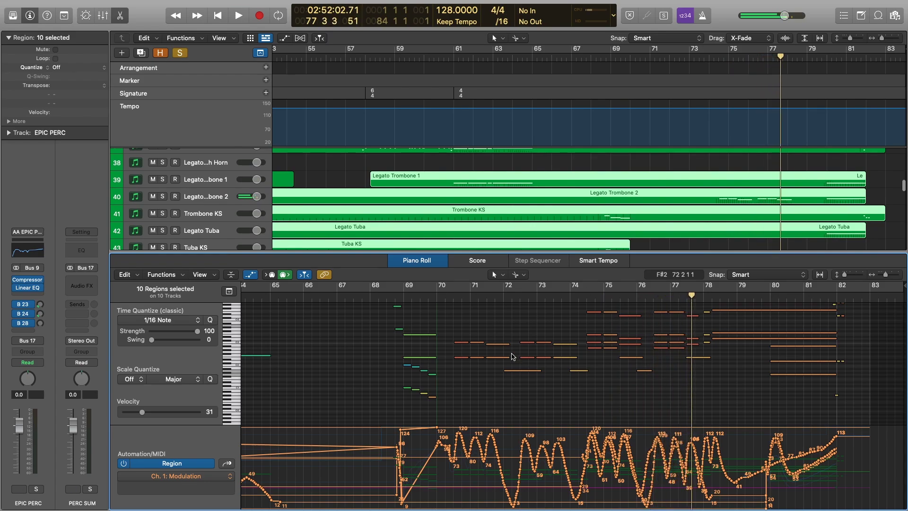
# Return the playhead to bar 70 and examine the combined brass notes and the horn, tuba and low brass regions
pyautogui.scroll(2, 512, 356)
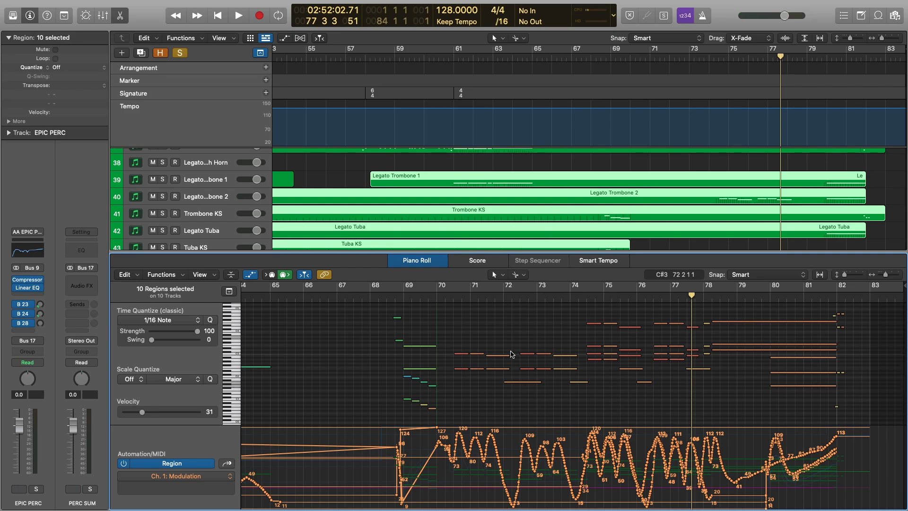
pyautogui.click(436, 297)
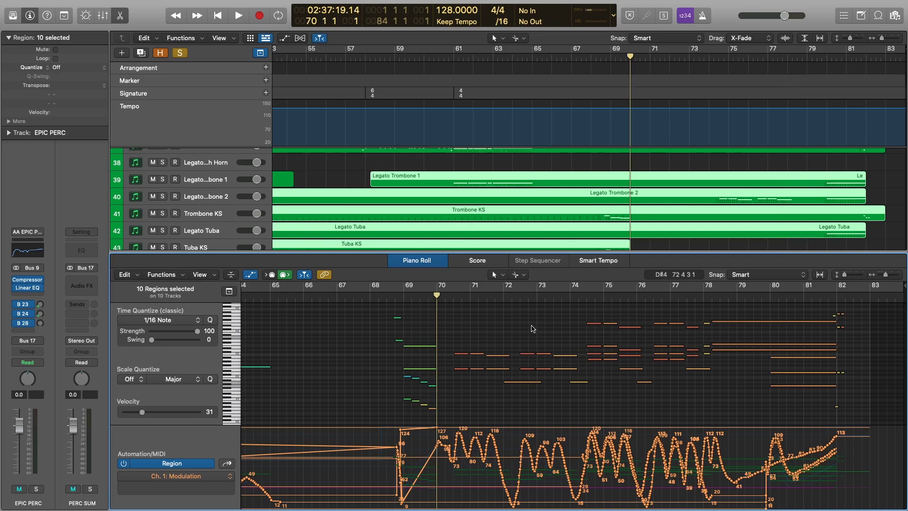
pyautogui.scroll(3, 714, 204)
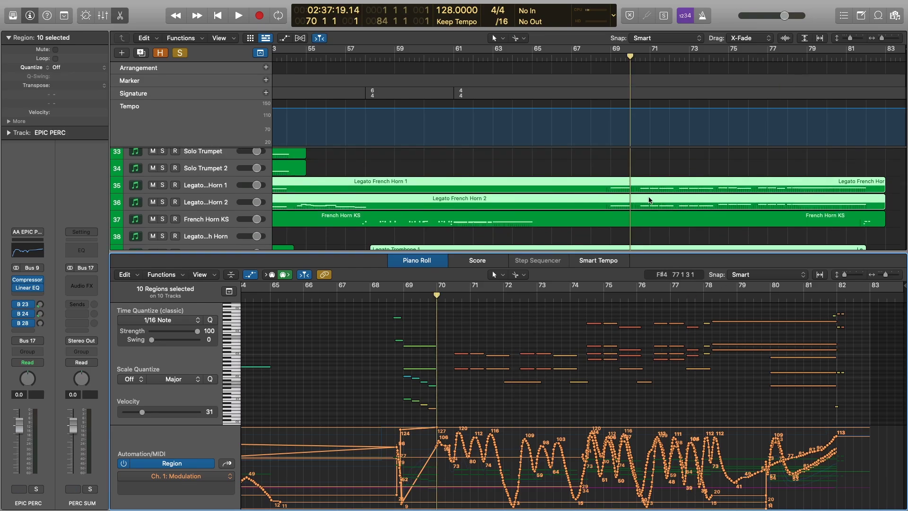
pyautogui.scroll(-5, 657, 203)
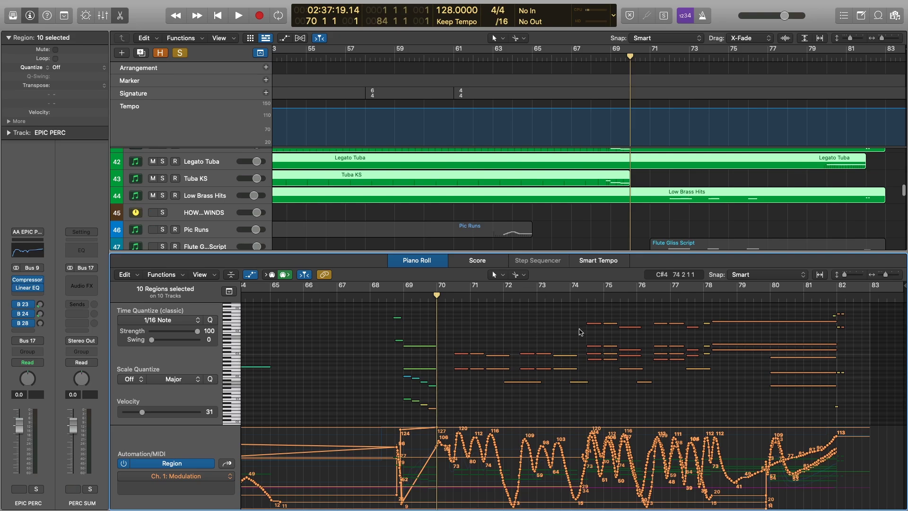
pyautogui.scroll(2, 587, 322)
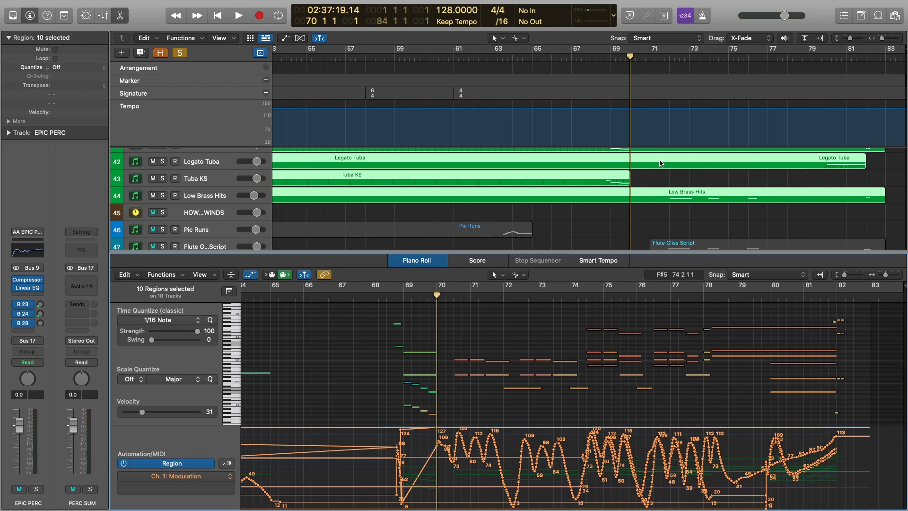
pyautogui.scroll(-2, 661, 163)
pyautogui.scroll(6, 657, 171)
pyautogui.scroll(-5, 650, 178)
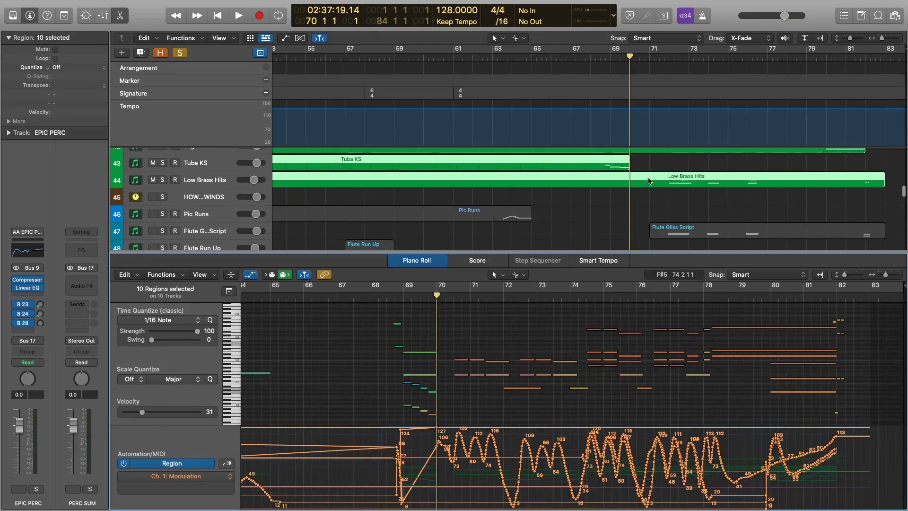
# Solo the woodwinds group track and open the Flute Gliss Script region alone in the Piano Roll
pyautogui.scroll(-2, 648, 181)
pyautogui.click(623, 185)
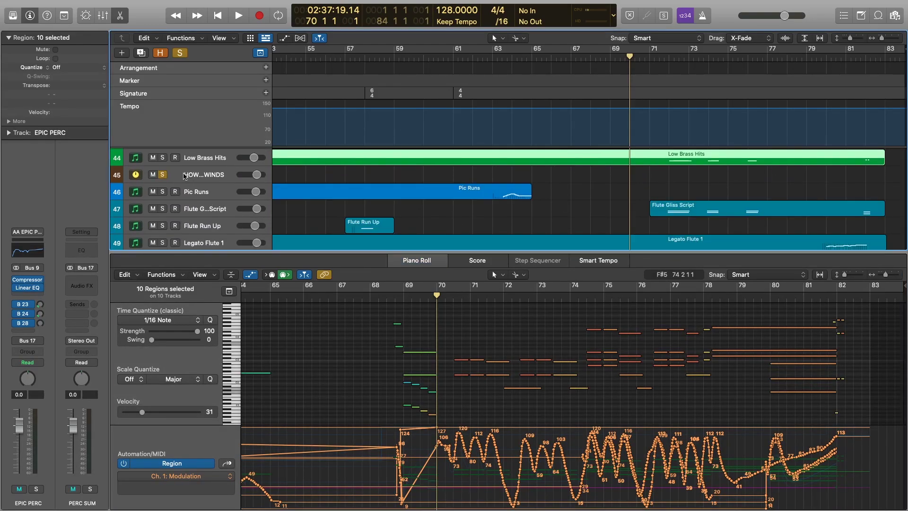
pyautogui.scroll(-2, 623, 185)
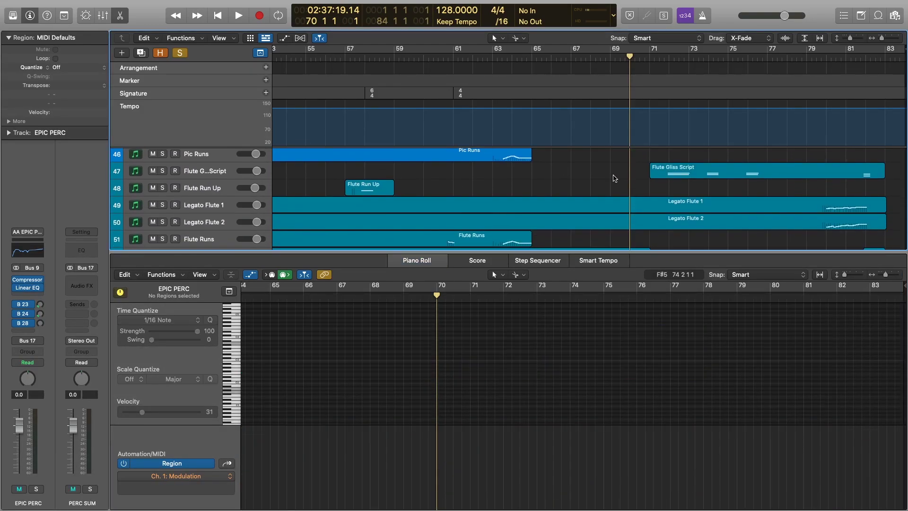
pyautogui.scroll(-1, 614, 178)
pyautogui.click(694, 157)
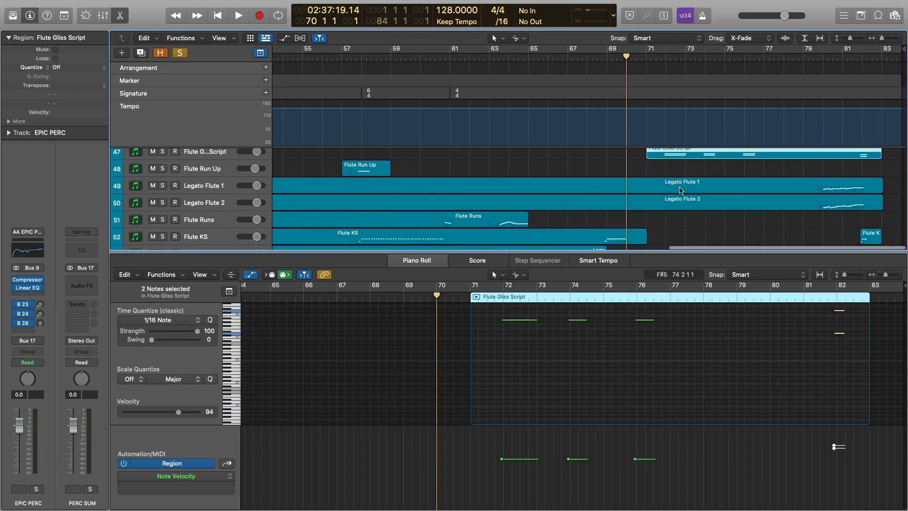
# Look through the woodwind regions, then select the pair of long Flute Gliss Script notes around bar 72
pyautogui.scroll(-2, 681, 188)
pyautogui.scroll(4, 679, 190)
pyautogui.scroll(-8, 678, 191)
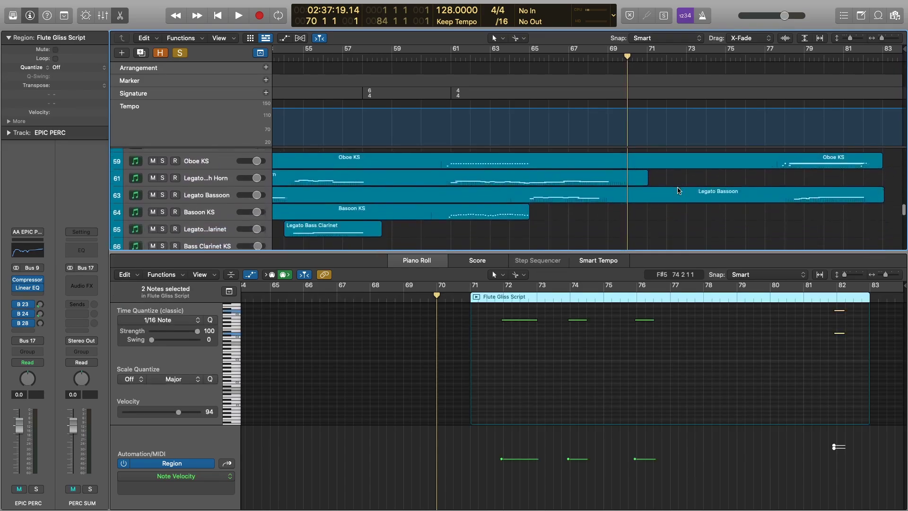
pyautogui.scroll(2, 527, 330)
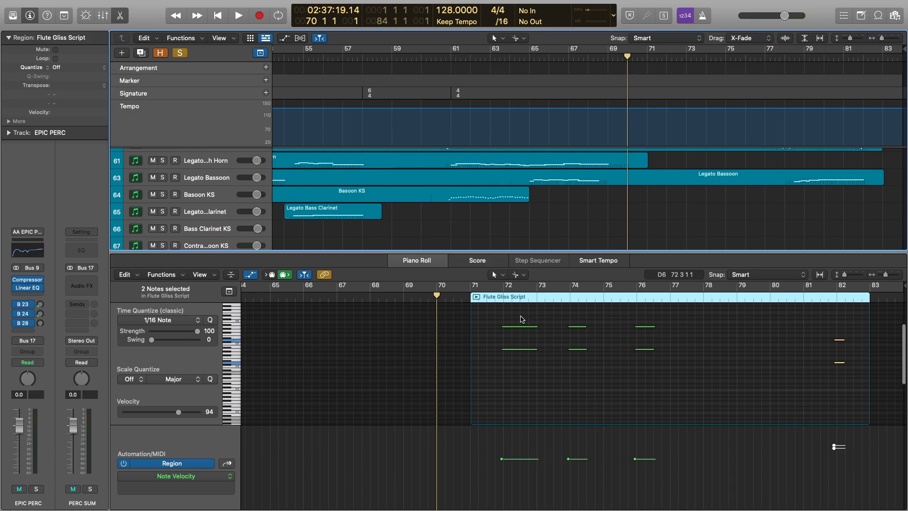
pyautogui.scroll(3, 518, 318)
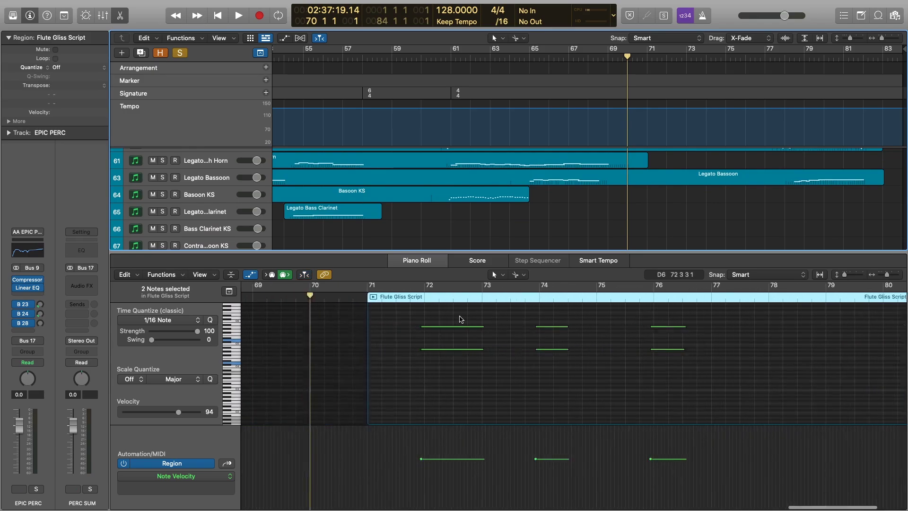
pyautogui.moveTo(486, 315); pyautogui.dragTo(491, 367)
# Play the soloed woodwinds from bar 70 into bar 77 while following the Flute Gliss Script notes, then bring the clarinet tracks into view
pyautogui.press('space')
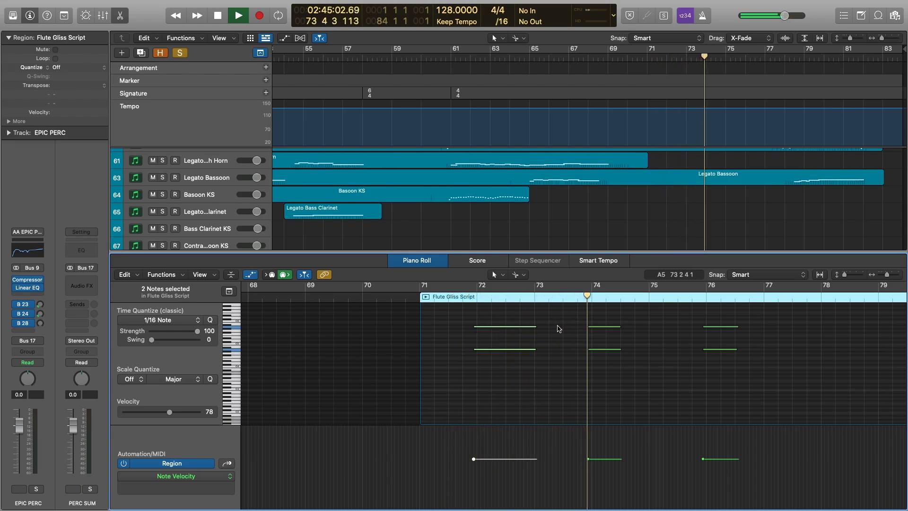
pyautogui.scroll(2, 559, 328)
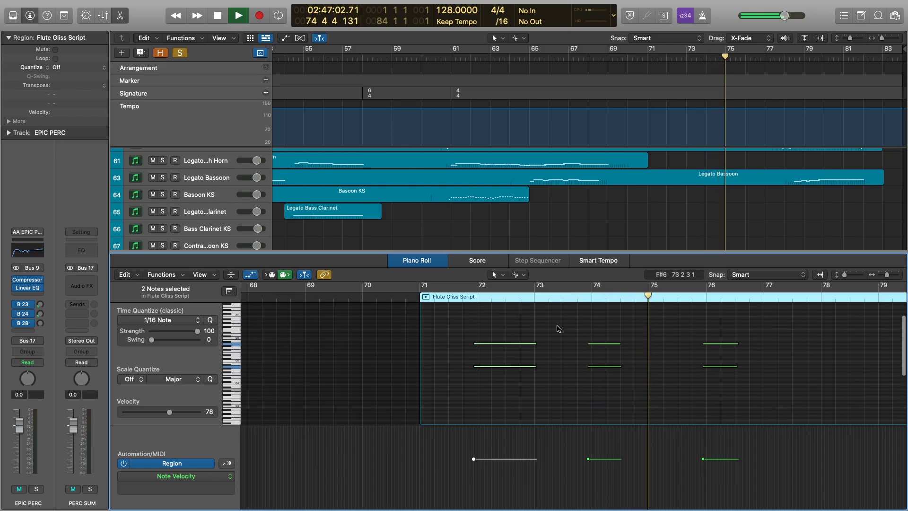
pyautogui.hscroll(5, 559, 328)
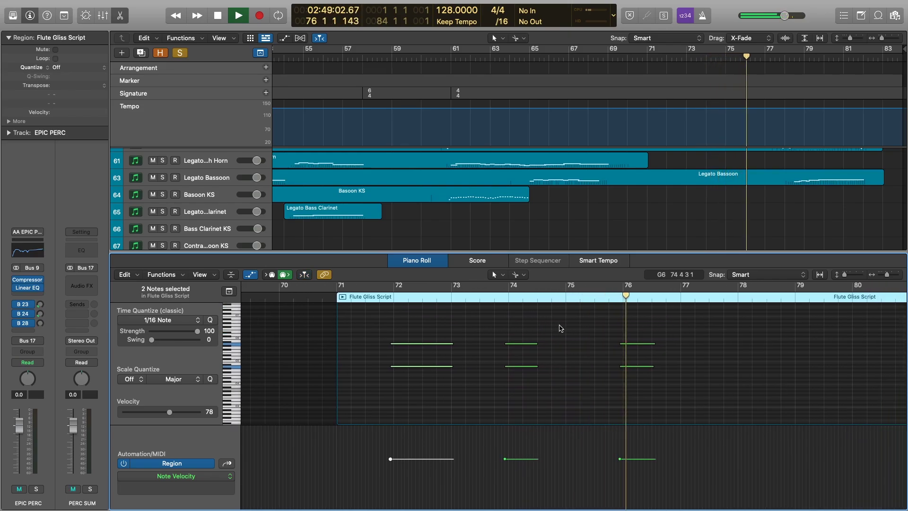
pyautogui.hscroll(3, 560, 328)
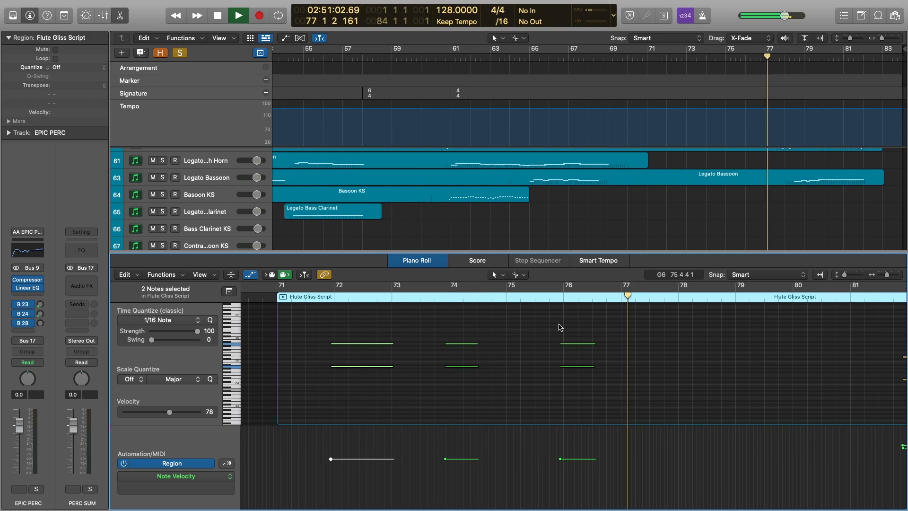
pyautogui.press('space')
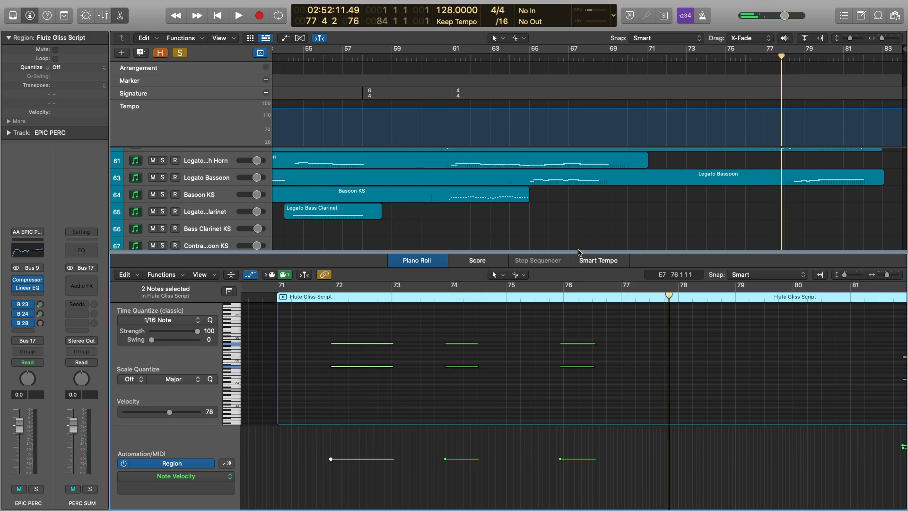
pyautogui.scroll(5, 607, 239)
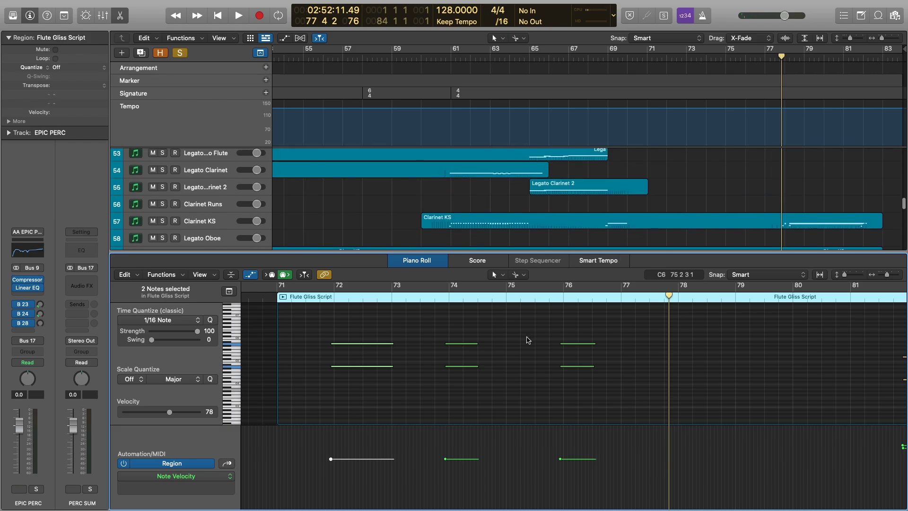
# Move the playhead to bar 72 and select the upper long Flute Gliss Script note starting there
pyautogui.scroll(3, 528, 340)
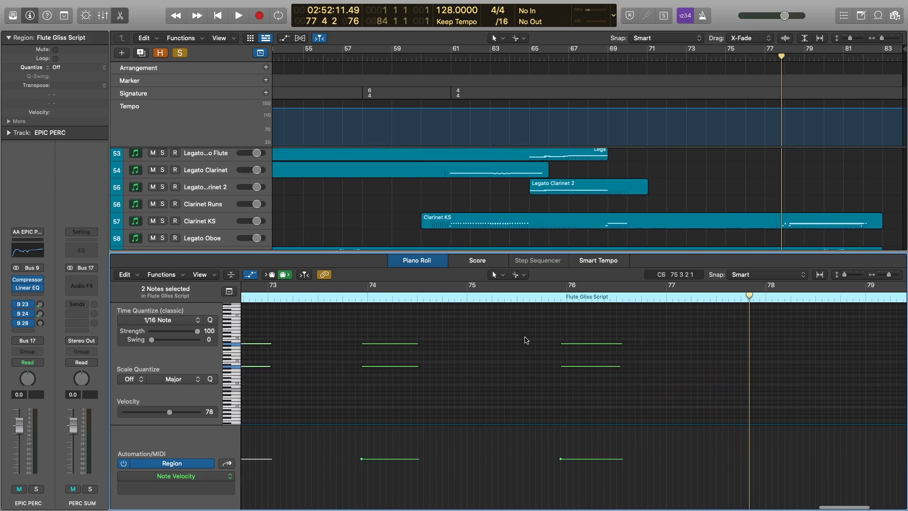
pyautogui.hscroll(-3, 503, 336)
pyautogui.scroll(3, 480, 334)
pyautogui.hscroll(1, 378, 332)
pyautogui.click(368, 349)
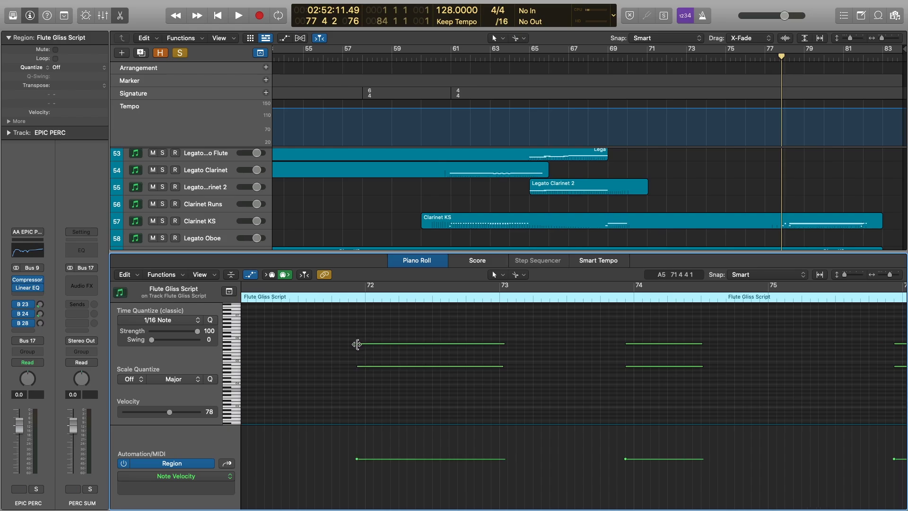
pyautogui.click(366, 299)
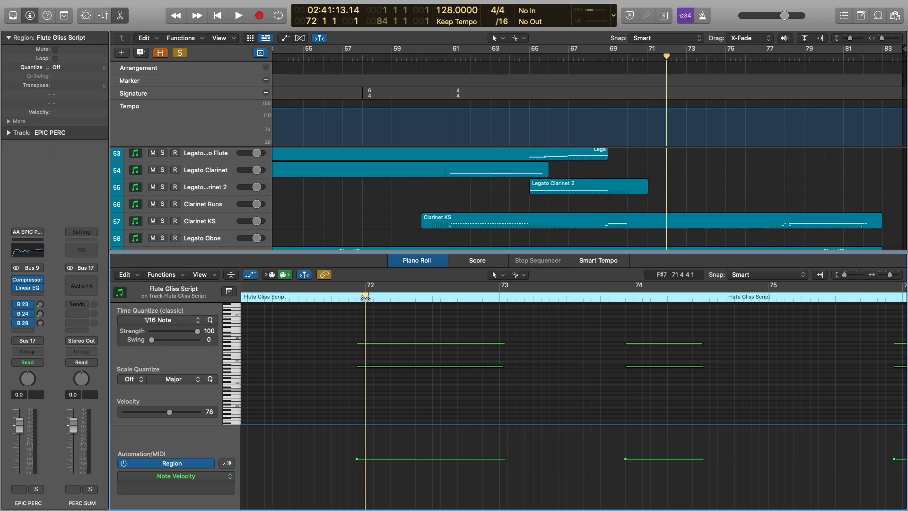
pyautogui.click(381, 345)
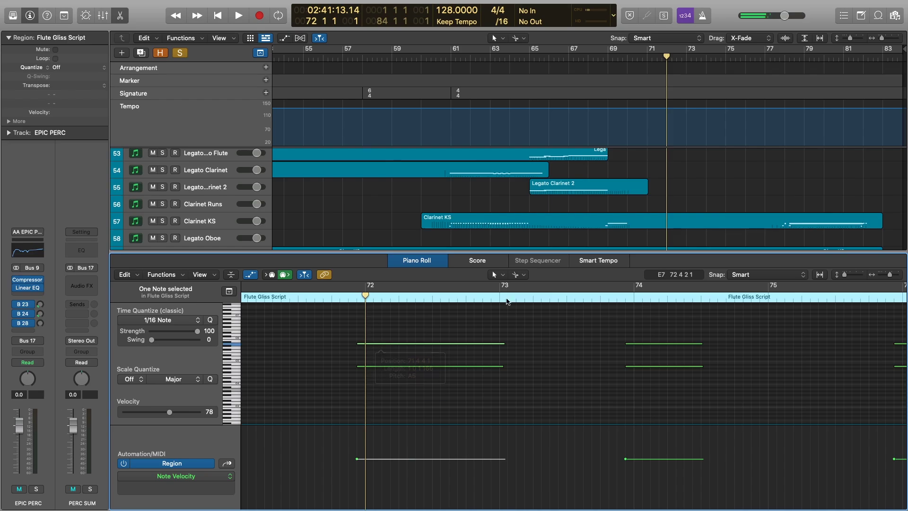
# Solo the HC CHOIRS group track and open the Men WB and Women WB regions together in the Piano Roll
pyautogui.moveTo(612, 251); pyautogui.dragTo(614, 506)
pyautogui.click(655, 342)
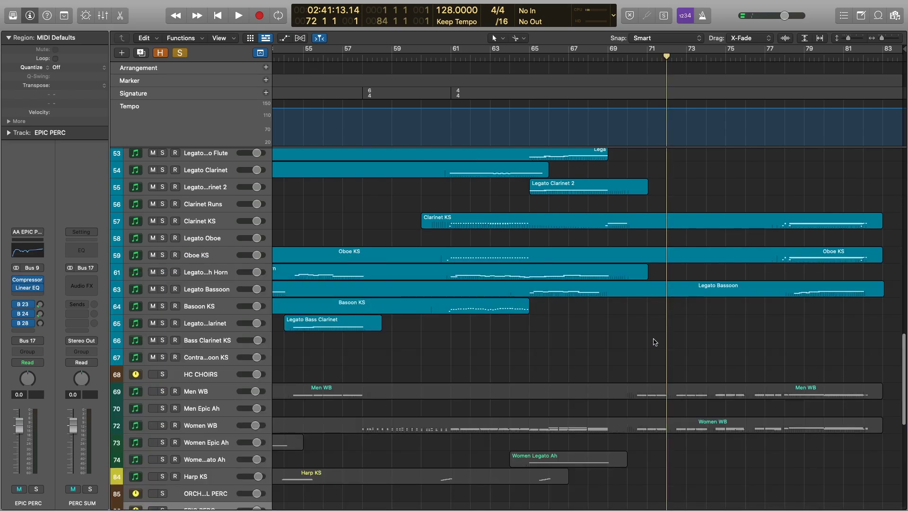
pyautogui.scroll(-2, 183, 341)
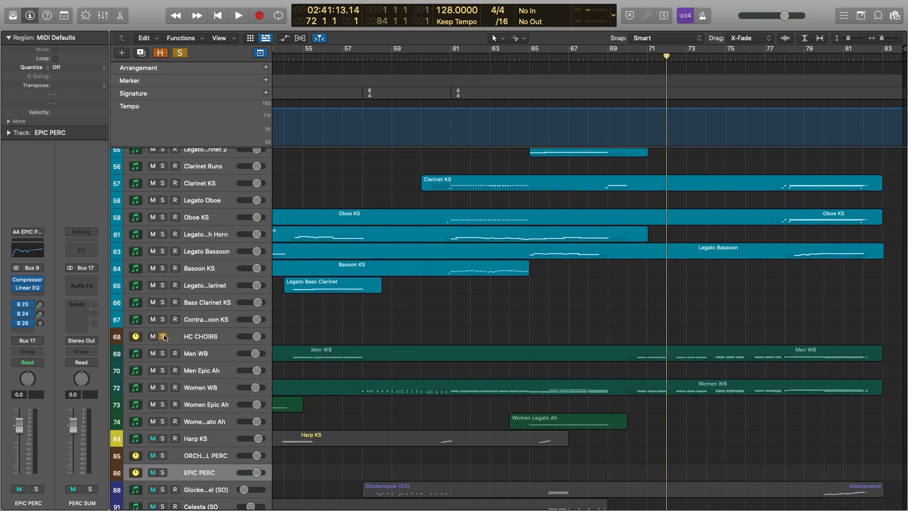
pyautogui.click(162, 336)
pyautogui.scroll(-2, 162, 336)
pyautogui.moveTo(671, 397); pyautogui.dragTo(703, 315)
pyautogui.doubleClick(702, 313)
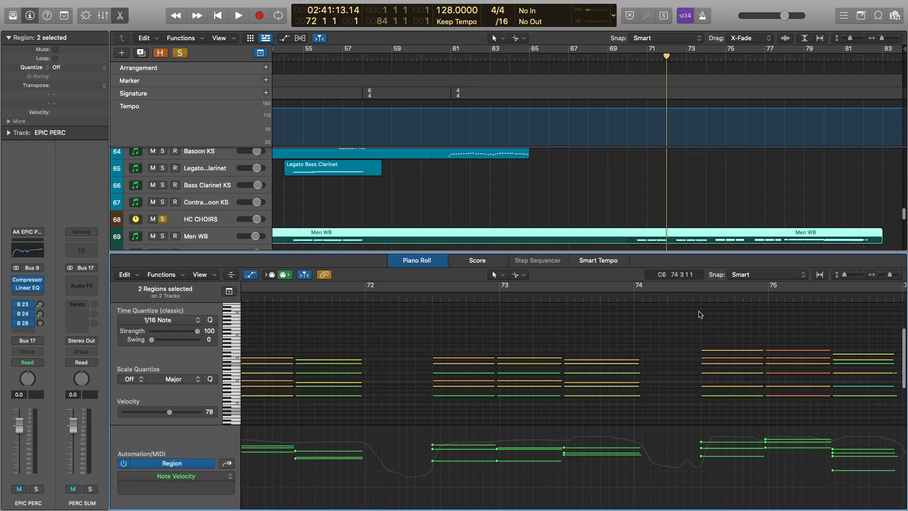
# Play the soloed choirs from bar 70 into bar 77 while following the combined Men WB and Women WB chords
pyautogui.scroll(-6, 613, 342)
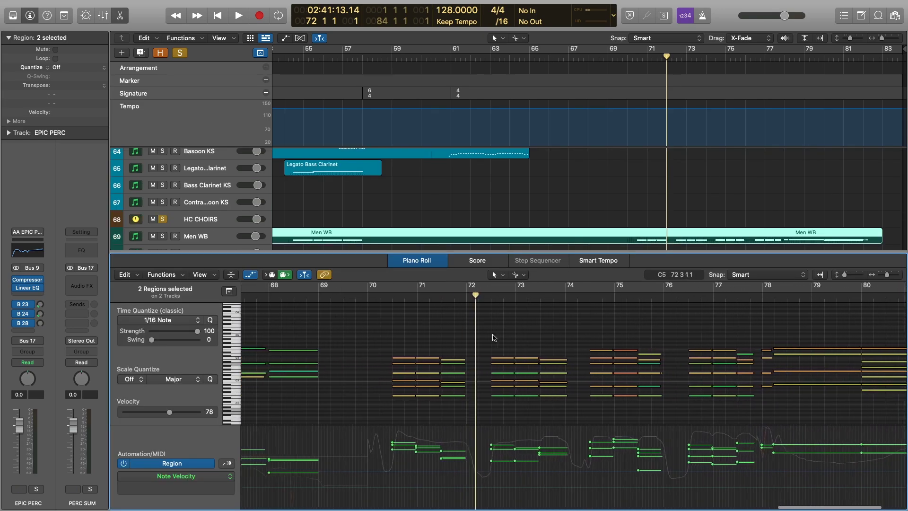
pyautogui.scroll(3, 483, 332)
pyautogui.click(388, 296)
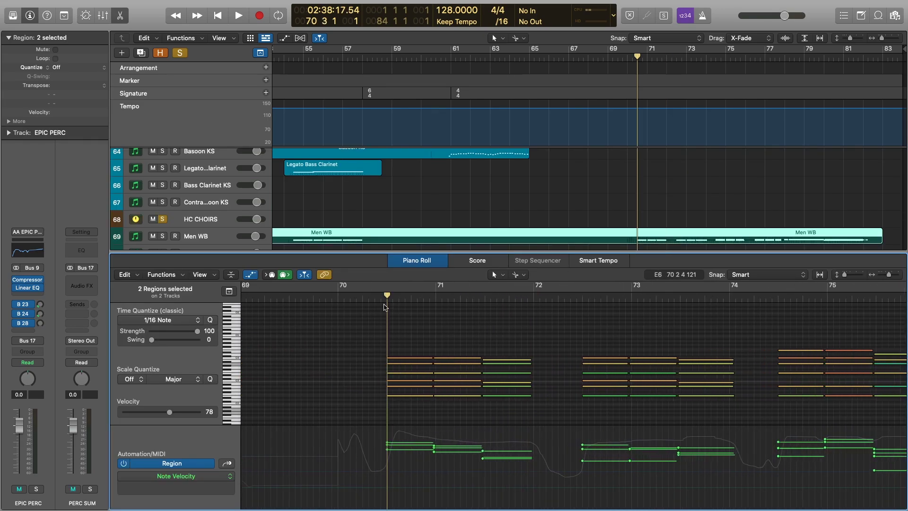
pyautogui.scroll(-2, 450, 335)
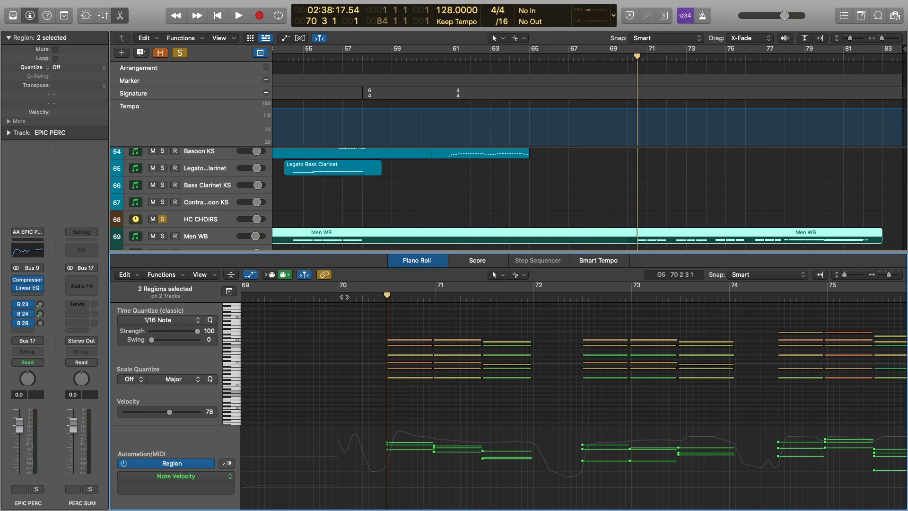
pyautogui.click(340, 299)
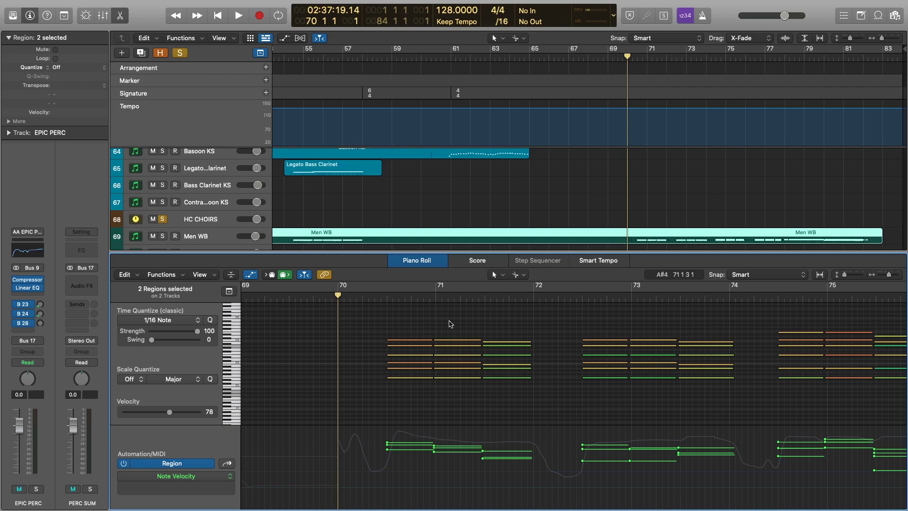
pyautogui.press('space')
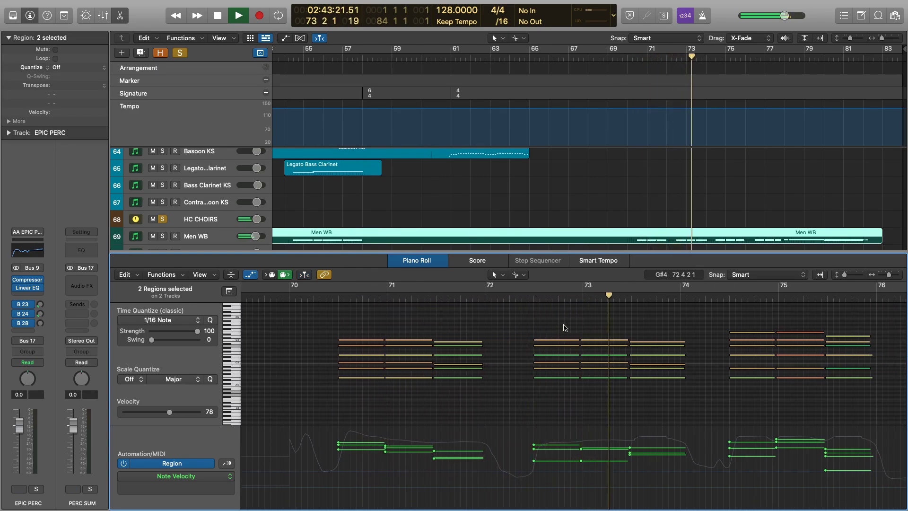
pyautogui.scroll(-5, 577, 199)
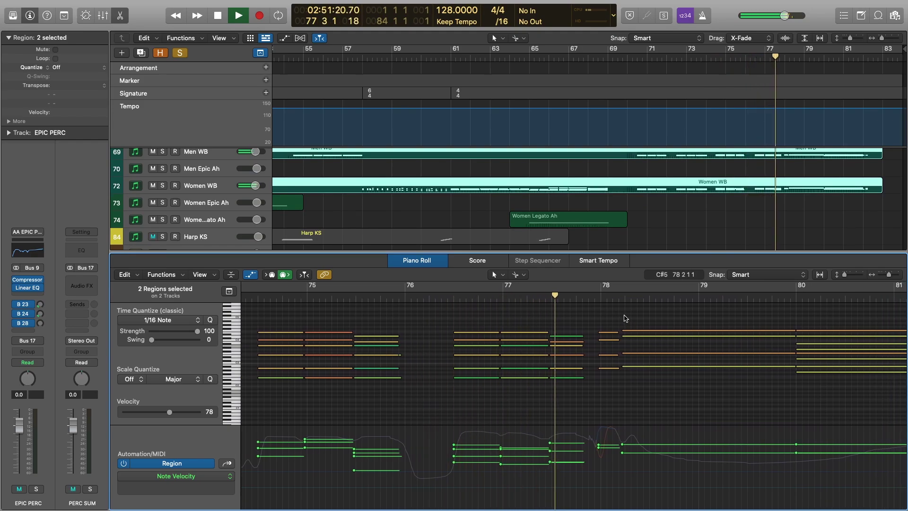
# Stop the choir playback and solo the orchestral percussion and EPIC PERC group tracks
pyautogui.scroll(-10, 709, 168)
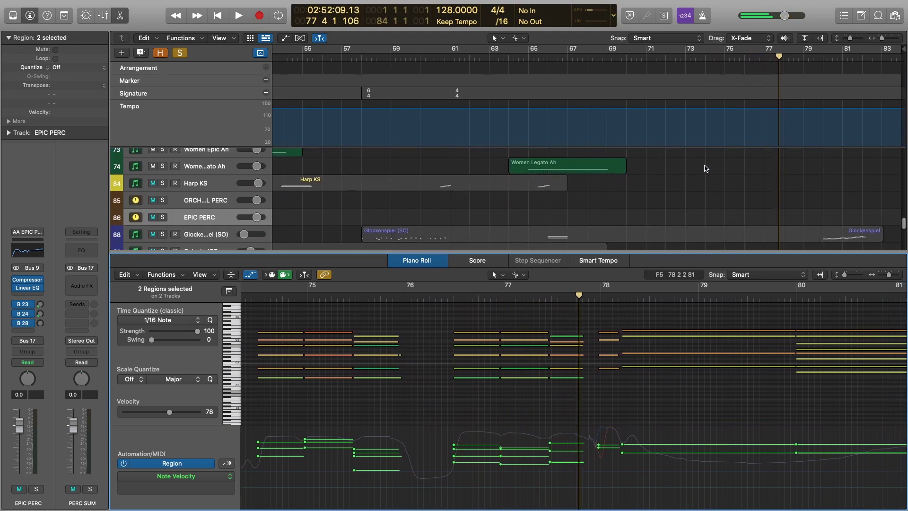
pyautogui.scroll(-2, 705, 169)
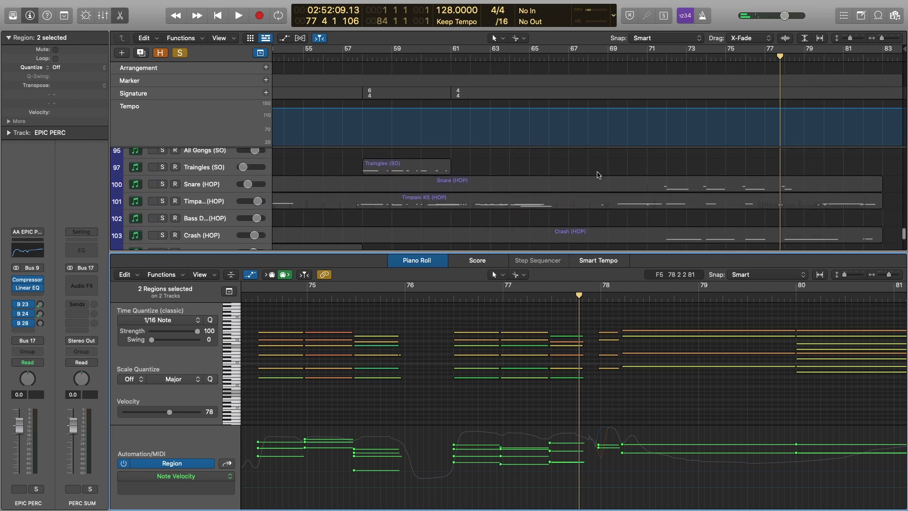
pyautogui.scroll(6, 219, 191)
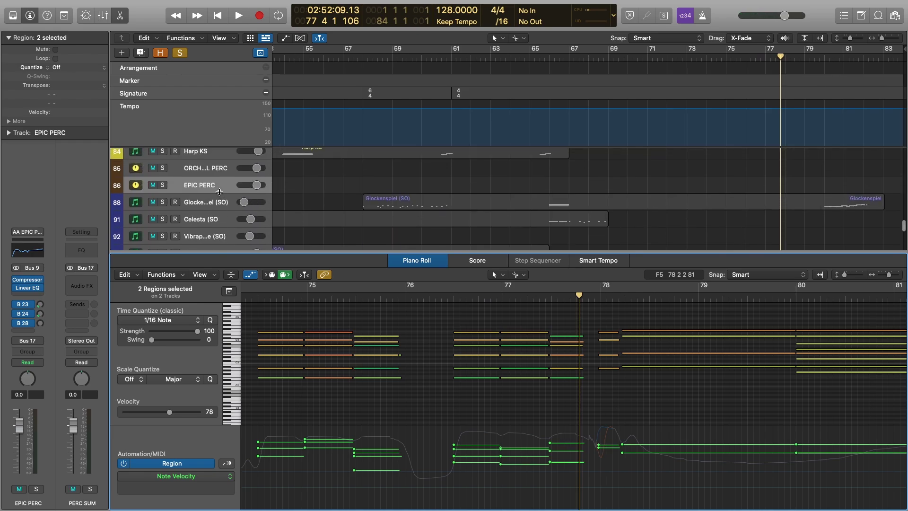
pyautogui.click(162, 185)
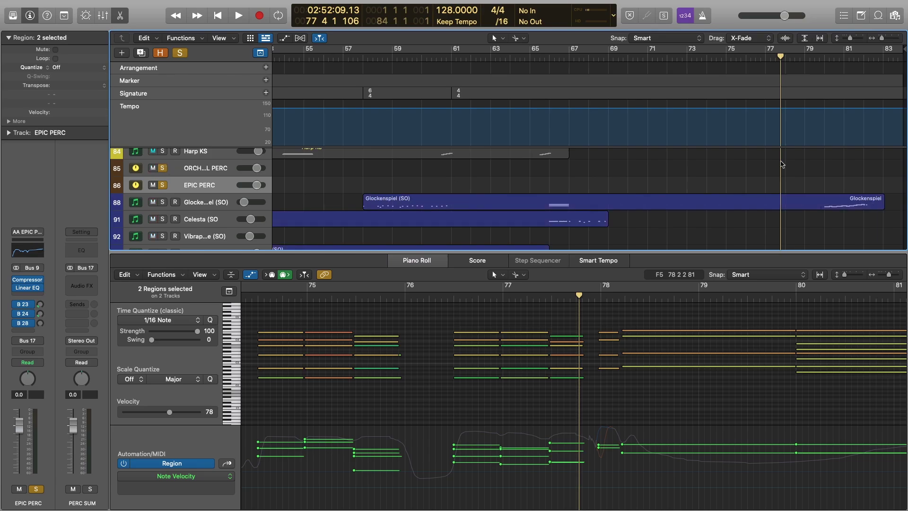
# Select the Middle Earth Ensemble and Epic Toms regions, examine their combined notes, and return the playhead to bar 70
pyautogui.scroll(-6, 624, 198)
pyautogui.scroll(-5, 625, 199)
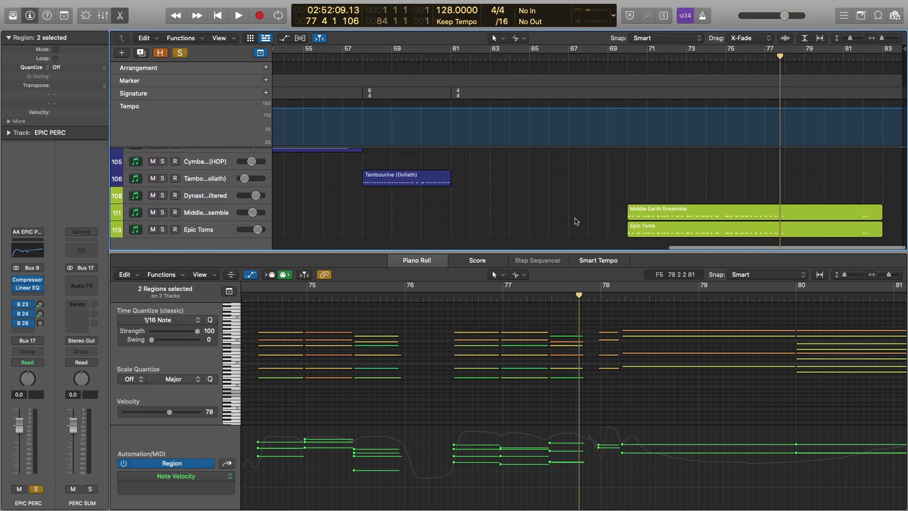
pyautogui.moveTo(618, 199); pyautogui.dragTo(633, 232)
pyautogui.scroll(2, 628, 376)
pyautogui.scroll(3, 627, 375)
pyautogui.scroll(2, 624, 368)
pyautogui.click(453, 299)
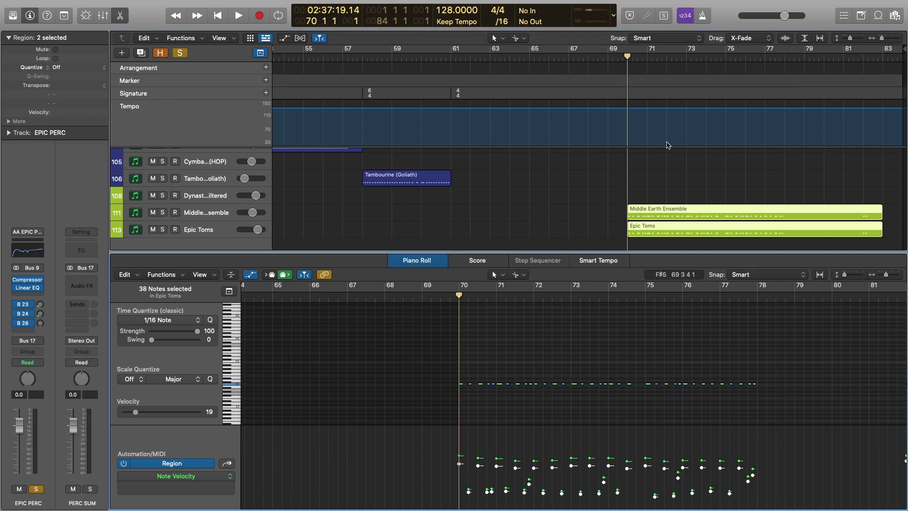
# Add the Crash, Snare and Timpani KS regions to the selection and examine all five percussion parts together
pyautogui.scroll(6, 714, 186)
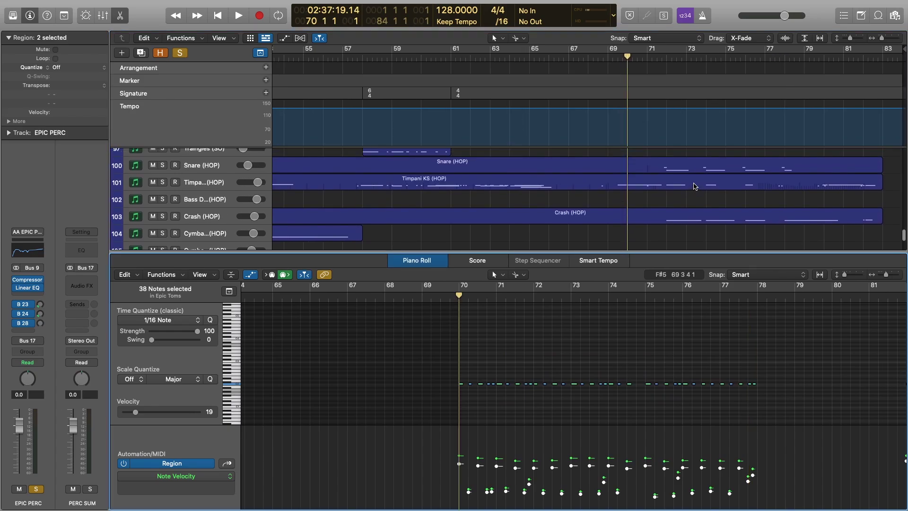
pyautogui.keyDown('shift'); pyautogui.click(696, 223); pyautogui.keyUp('shift')
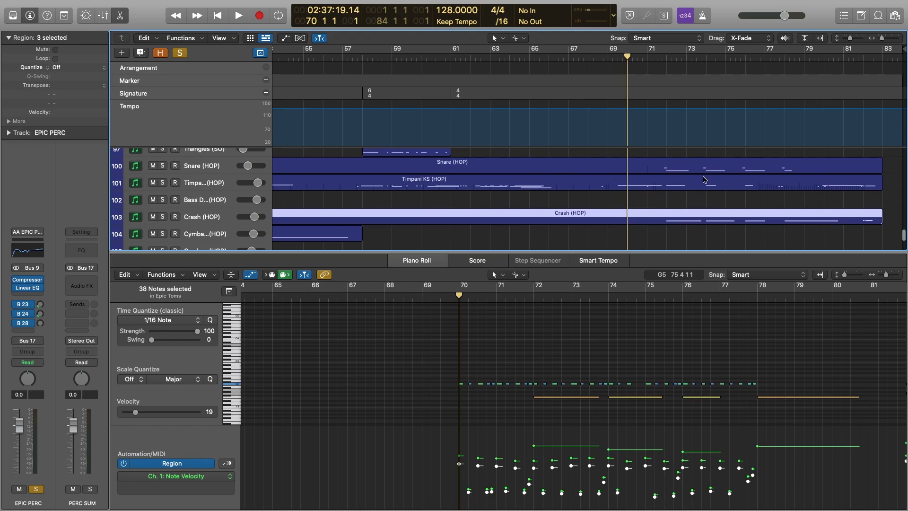
pyautogui.scroll(1, 704, 180)
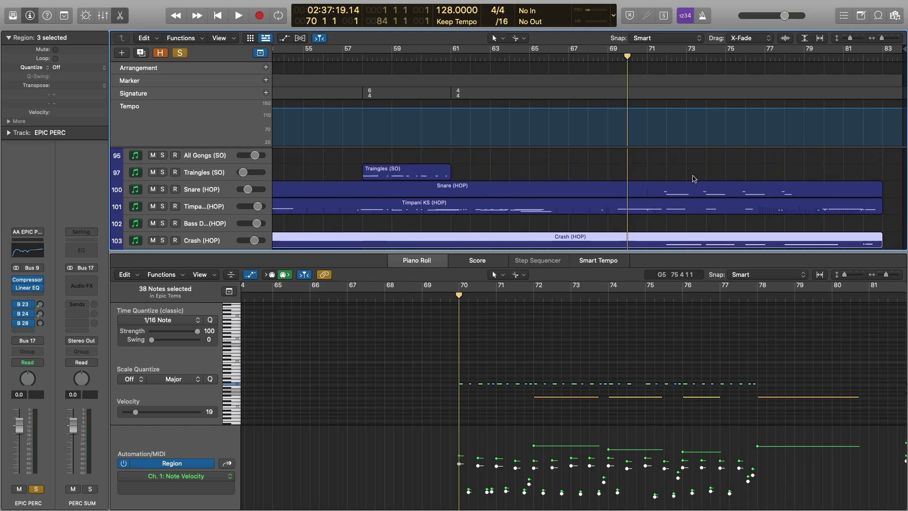
pyautogui.moveTo(692, 177); pyautogui.dragTo(696, 220)
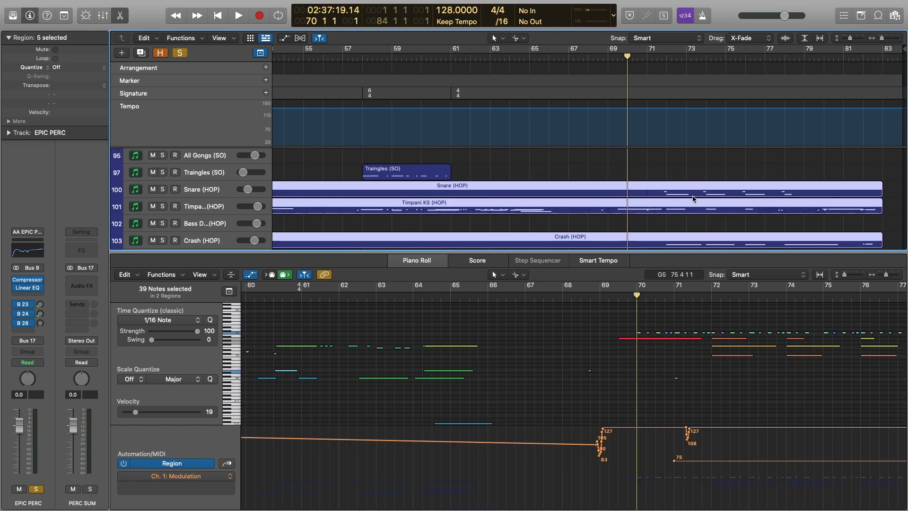
pyautogui.scroll(2, 652, 404)
pyautogui.hscroll(3, 653, 404)
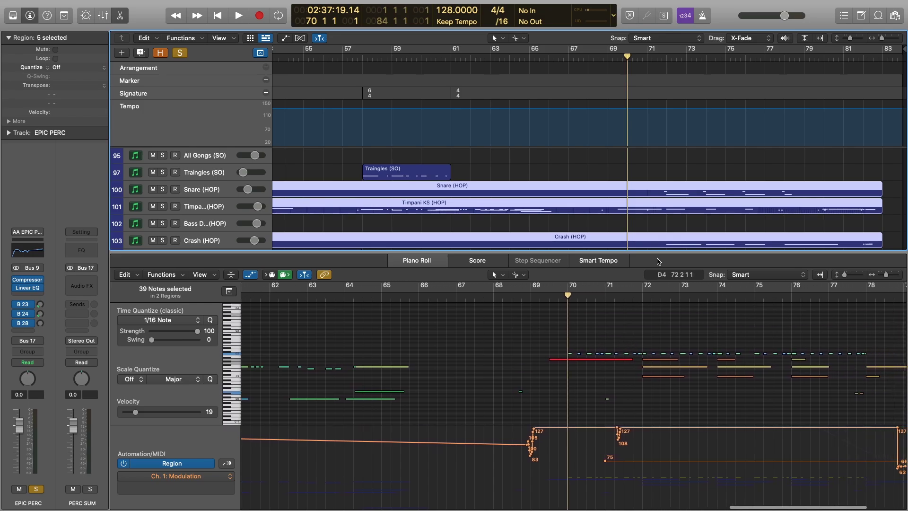
# Play the soloed percussion through bar 70 into bar 77 while following the notes of the five selected regions
pyautogui.click(511, 299)
pyautogui.press('space')
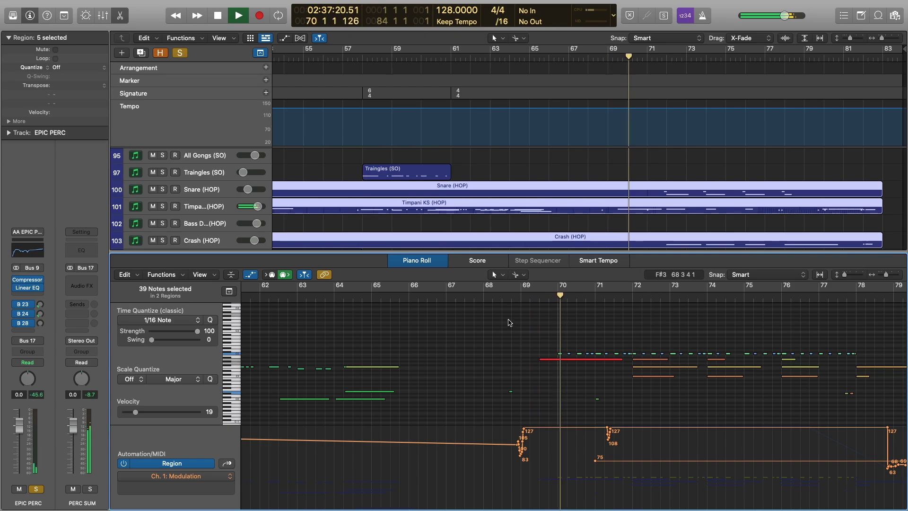
pyautogui.hscroll(3, 446, 339)
pyautogui.press('space')
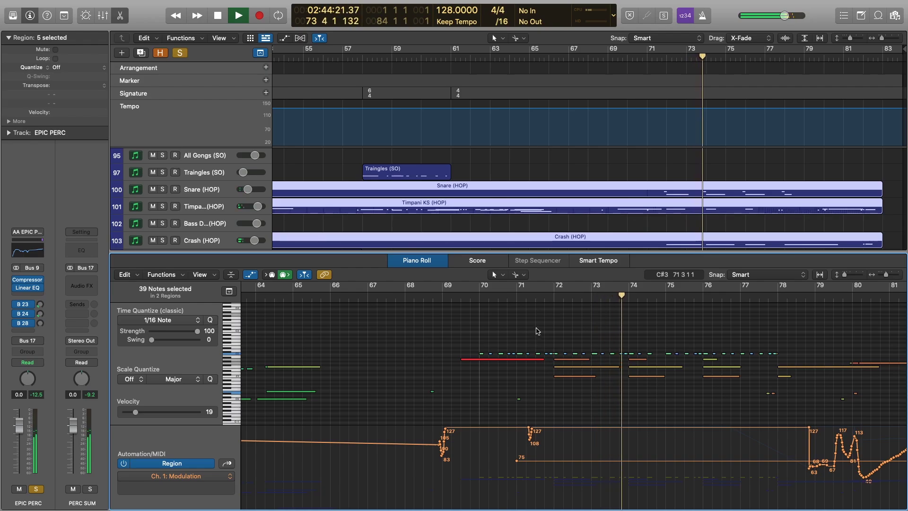
pyautogui.hscroll(5, 698, 350)
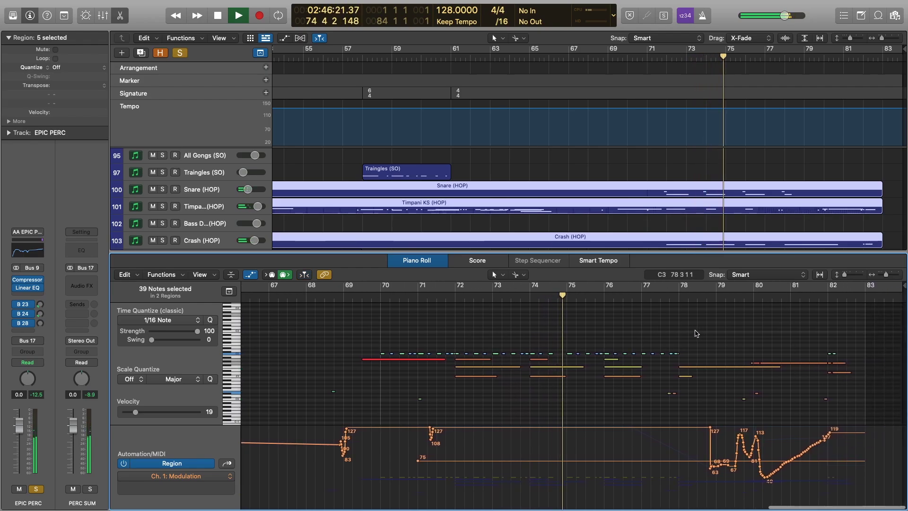
pyautogui.scroll(-2, 695, 333)
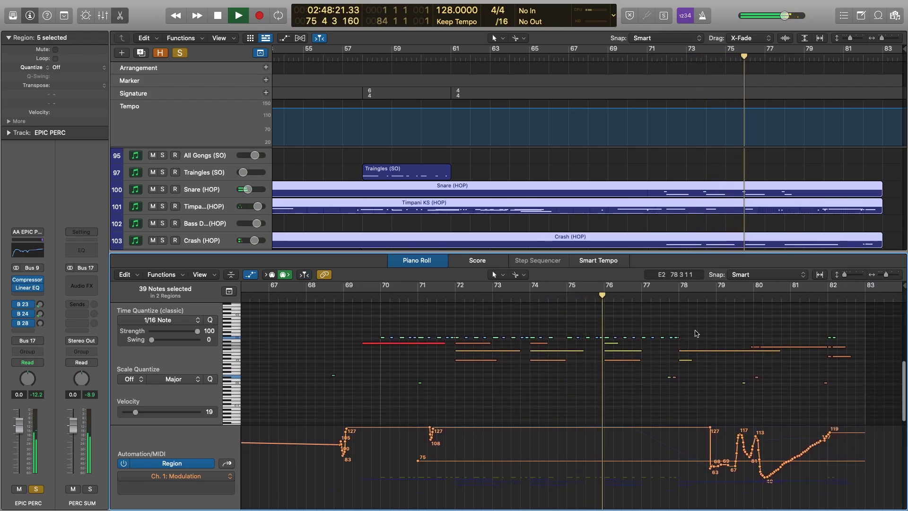
pyautogui.scroll(3, 695, 334)
pyautogui.scroll(-2, 696, 334)
pyautogui.press('space')
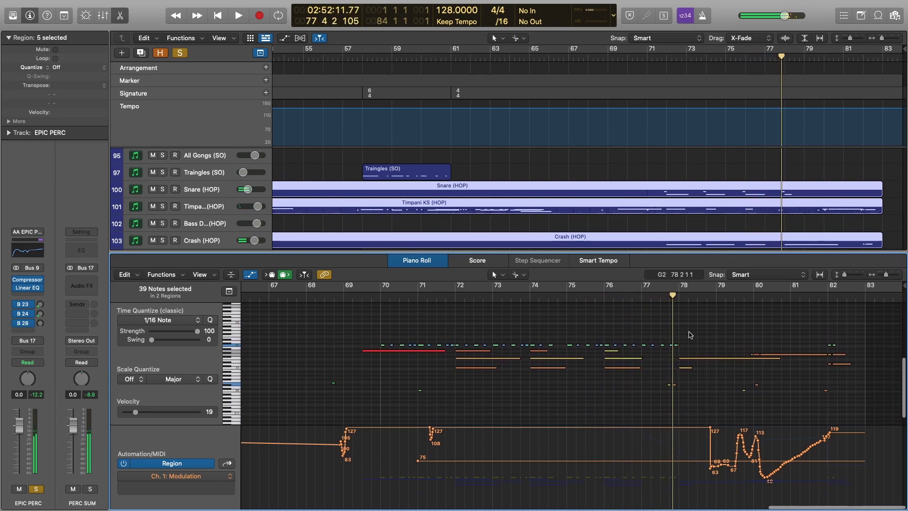
# Show the Snare (HOP) region alone in the Piano Roll and play the percussion from just before bar 72
pyautogui.click(718, 162)
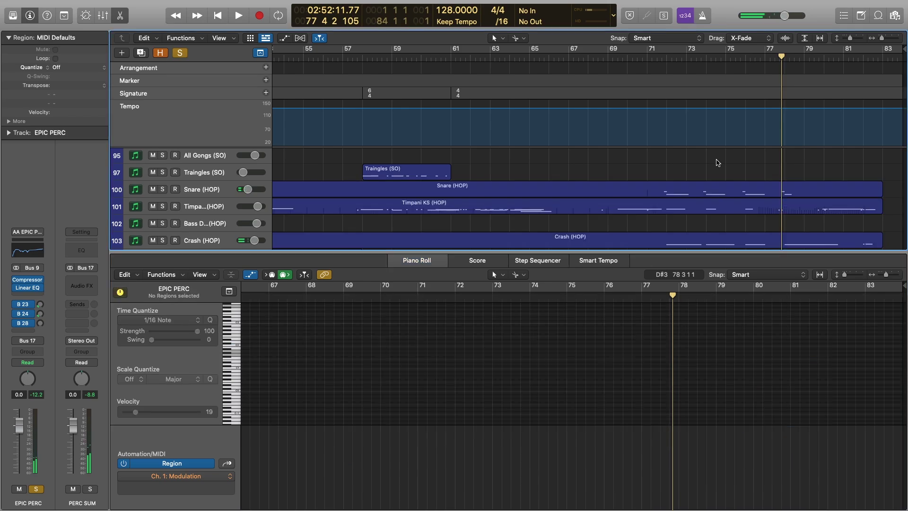
pyautogui.click(697, 191)
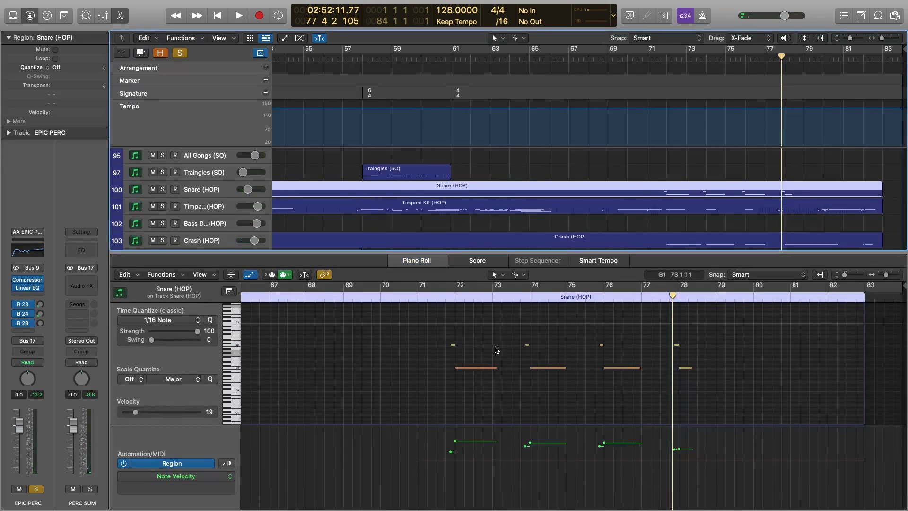
pyautogui.scroll(3, 472, 349)
pyautogui.click(341, 299)
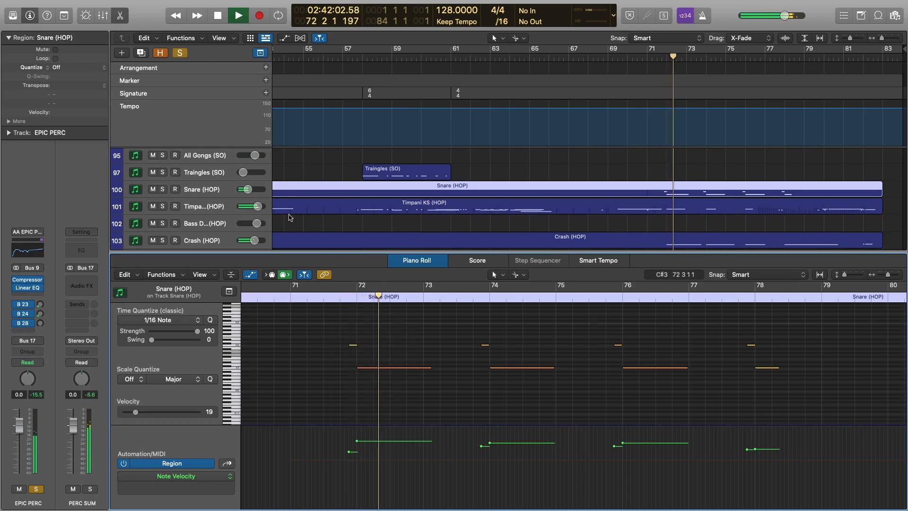
pyautogui.press('space')
# Solo the Snare (HOP) track on its own and play its notes from just before bar 72
pyautogui.click(163, 189)
pyautogui.press('space')
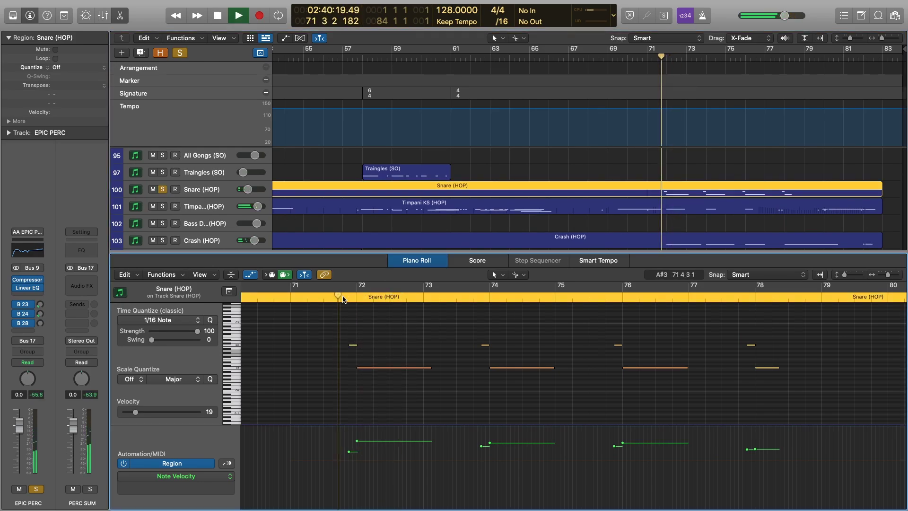
pyautogui.press('space')
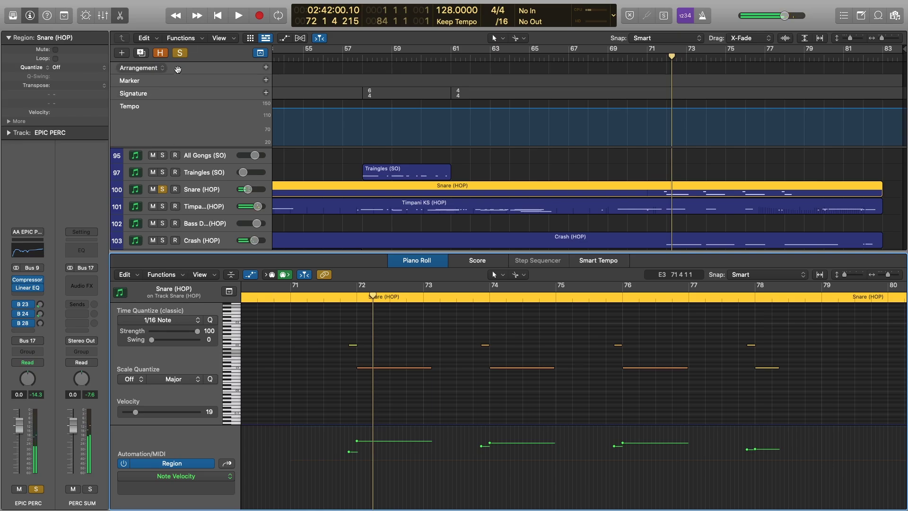
pyautogui.click(162, 189)
pyautogui.click(163, 189)
pyautogui.click(392, 329)
pyautogui.press('space')
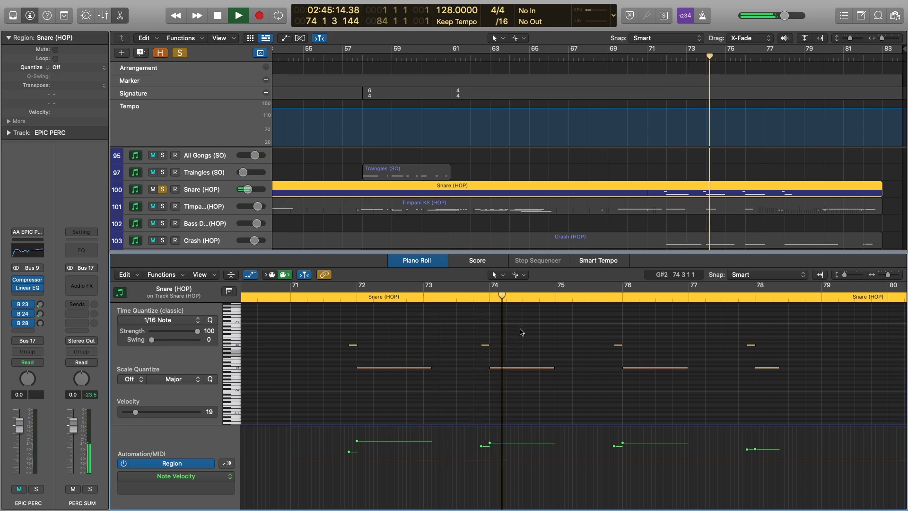
# Stop playback, unsolo the Snare (HOP) track and close the Piano Roll with no region selected
pyautogui.press('space')
pyautogui.click(163, 190)
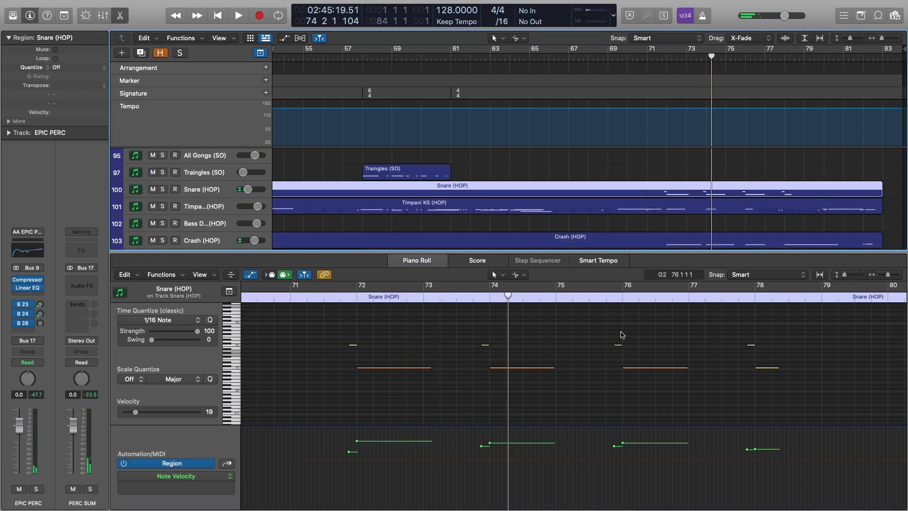
pyautogui.press('e')
pyautogui.click(719, 254)
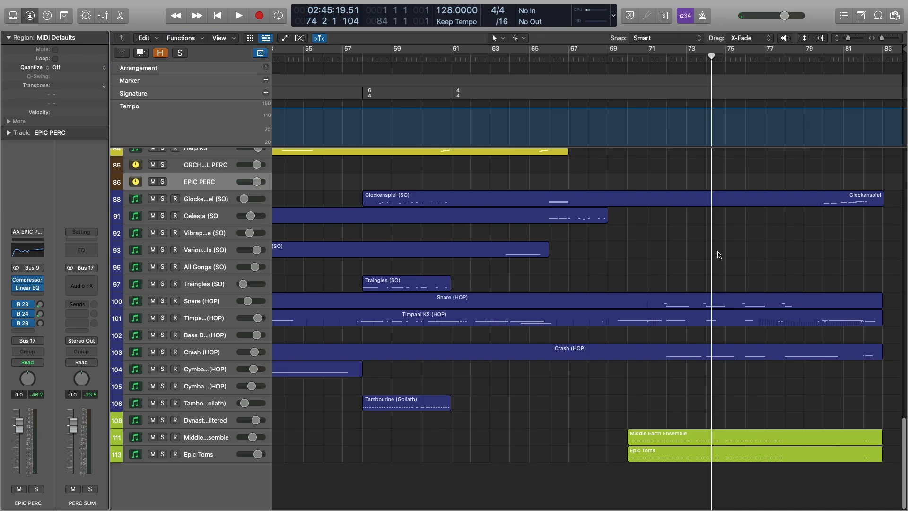
# Play the full arrangement from about bar 69 past the end of the regions while looking over the string tracks
pyautogui.scroll(20, 718, 254)
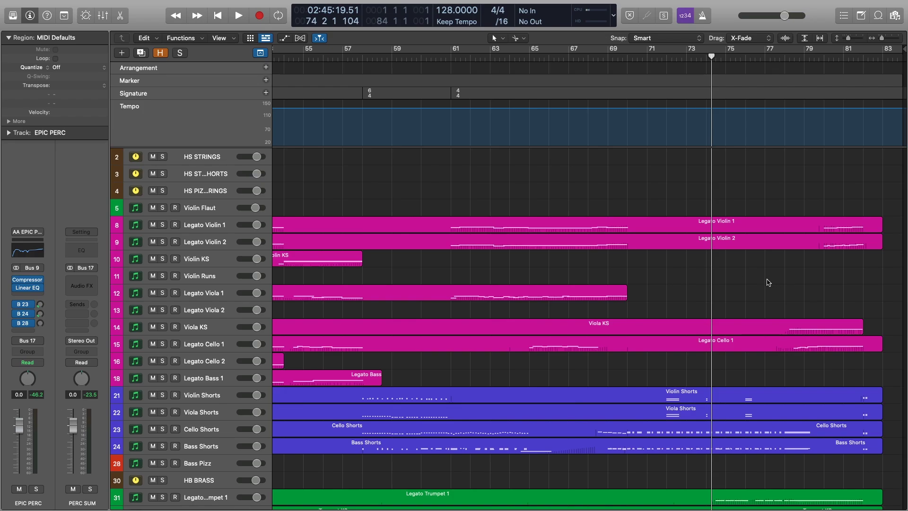
pyautogui.scroll(-20, 768, 282)
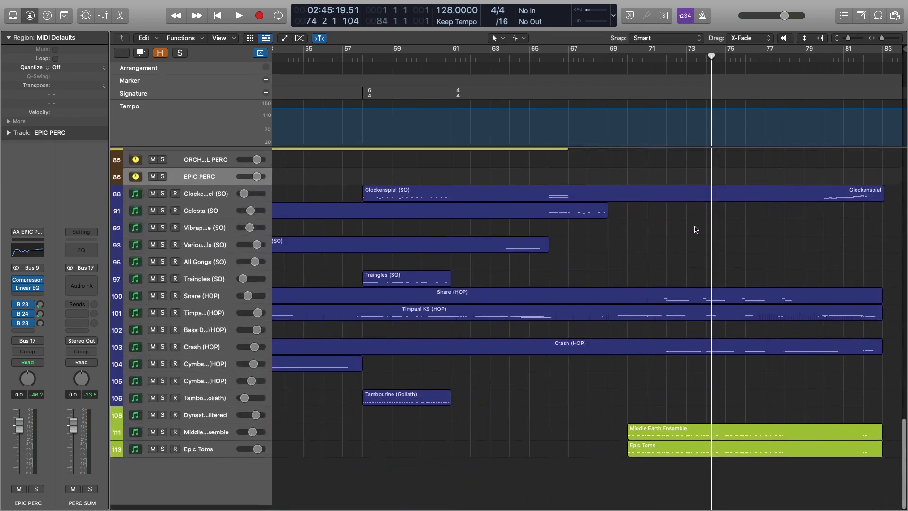
pyautogui.moveTo(626, 56); pyautogui.dragTo(617, 56)
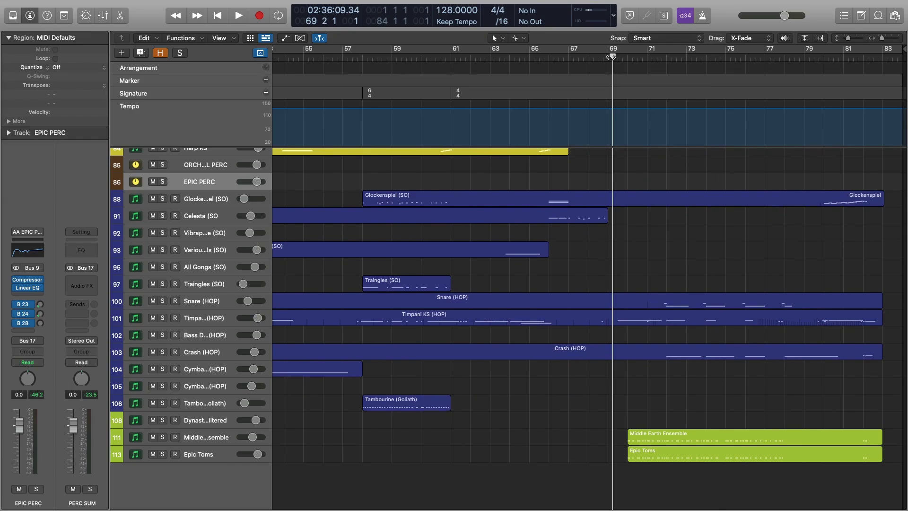
pyautogui.scroll(20, 687, 260)
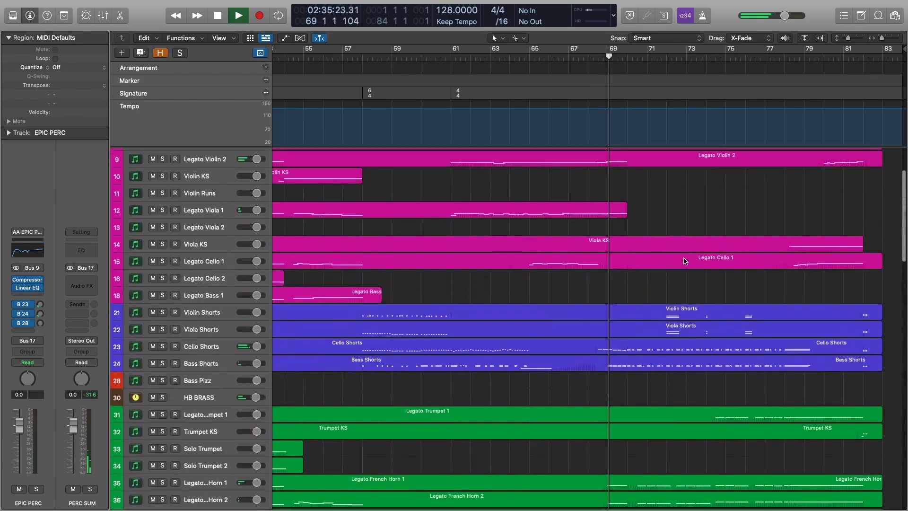
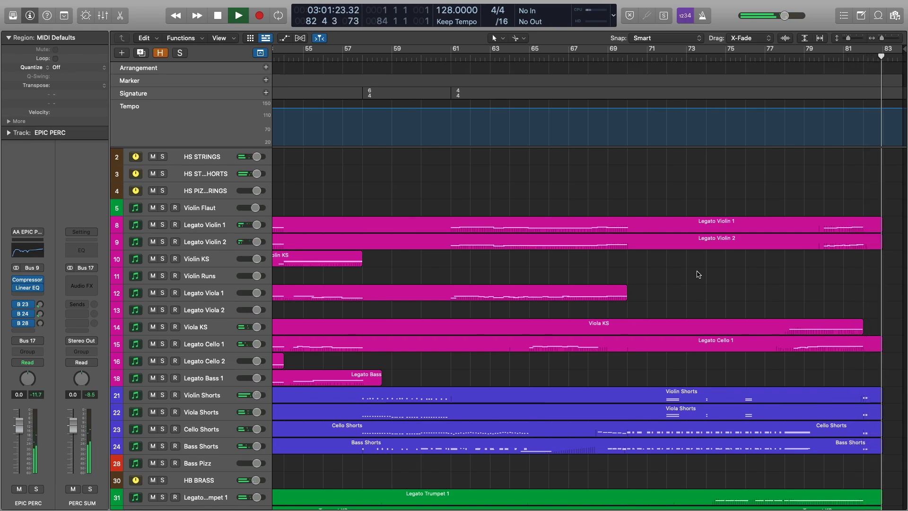
pyautogui.press('space')
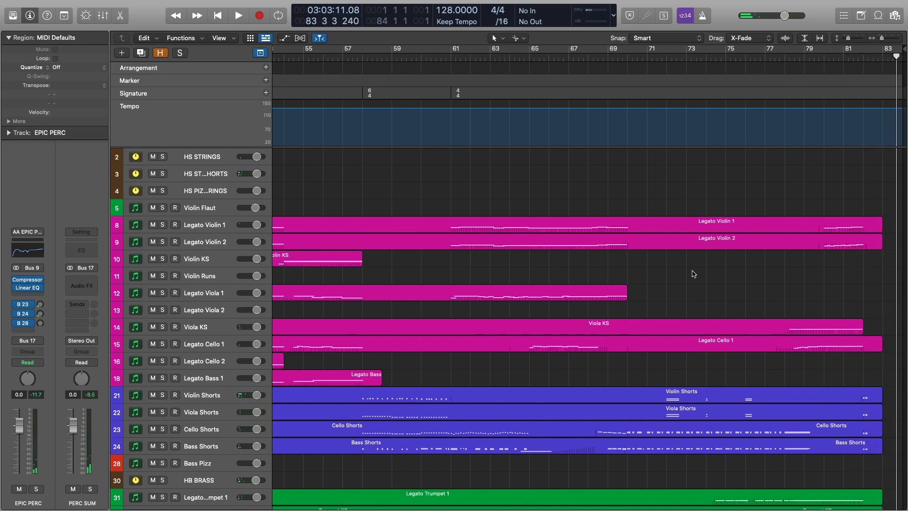
# Select the tracks from HS STRINGS through Violin Flaut and solo them
pyautogui.click(217, 208)
pyautogui.click(209, 155)
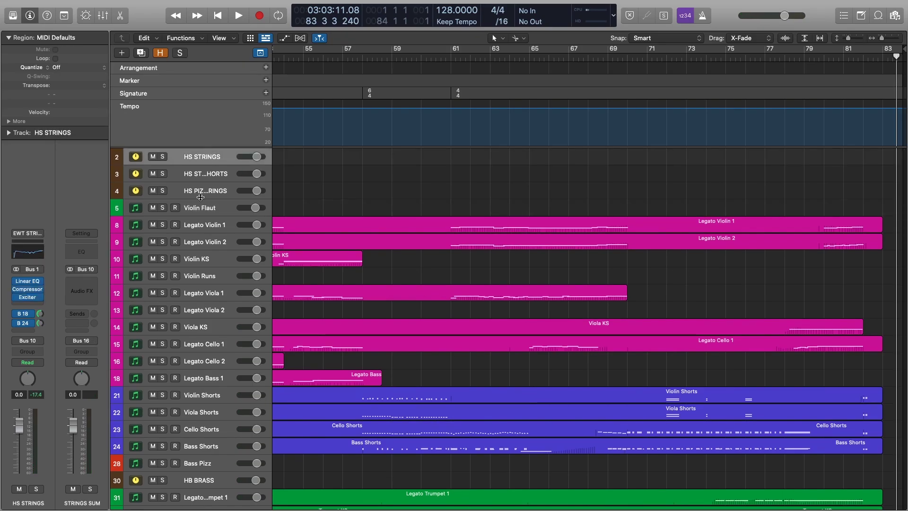
pyautogui.keyDown('shift'); pyautogui.click(200, 212); pyautogui.keyUp('shift')
pyautogui.press('s')
# Show the eight string regions together in the Piano Roll and place the playhead at bar 78 to examine the ending
pyautogui.moveTo(792, 188); pyautogui.dragTo(854, 446)
pyautogui.doubleClick(812, 227)
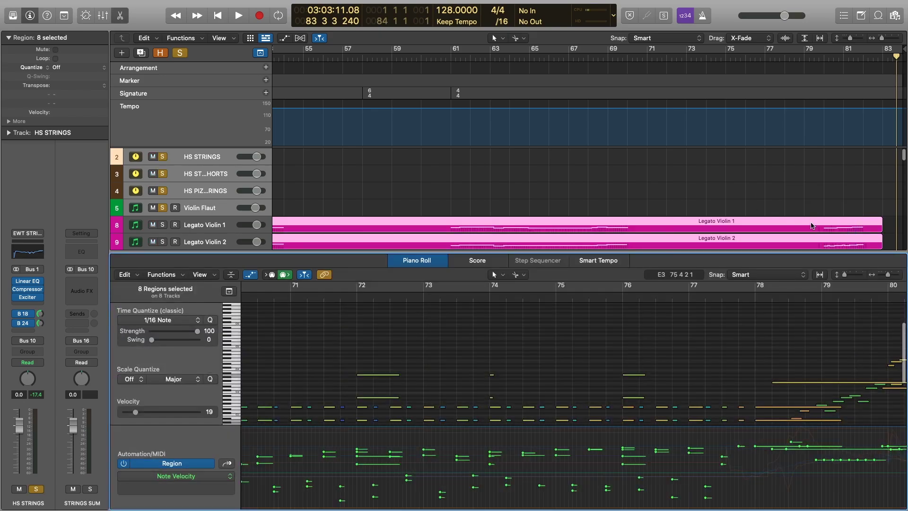
pyautogui.hscroll(10, 714, 323)
pyautogui.scroll(-3, 714, 323)
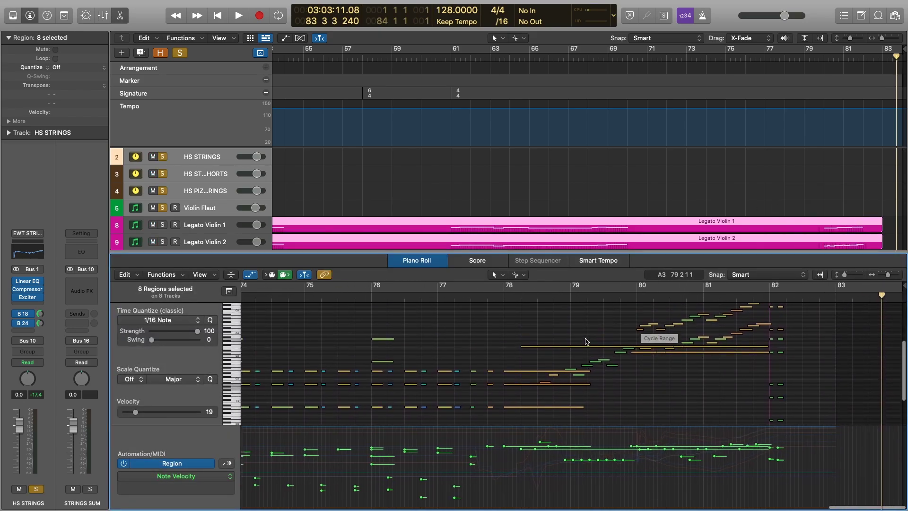
pyautogui.click(501, 296)
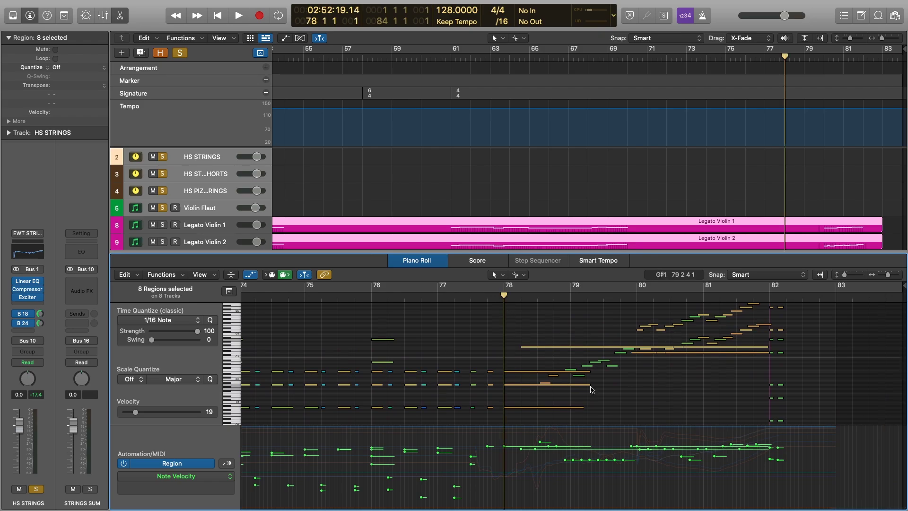
pyautogui.scroll(-8, 794, 204)
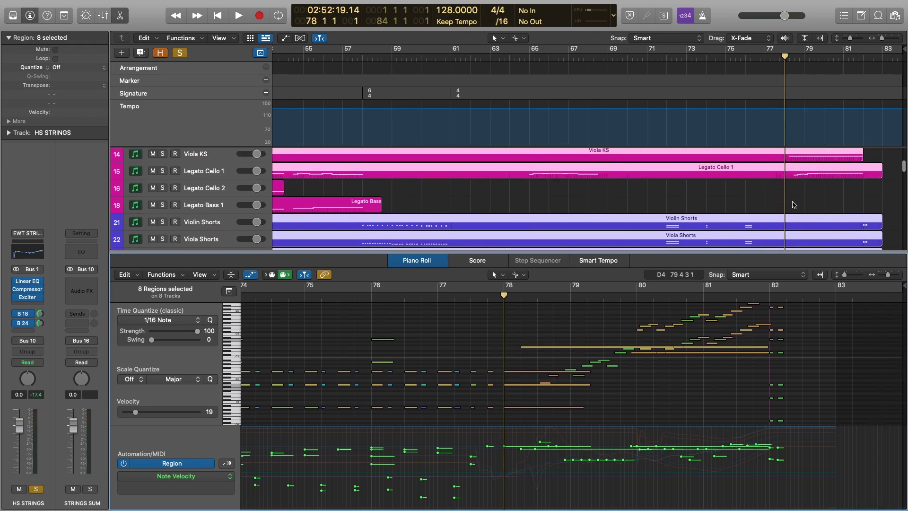
pyautogui.scroll(7, 803, 205)
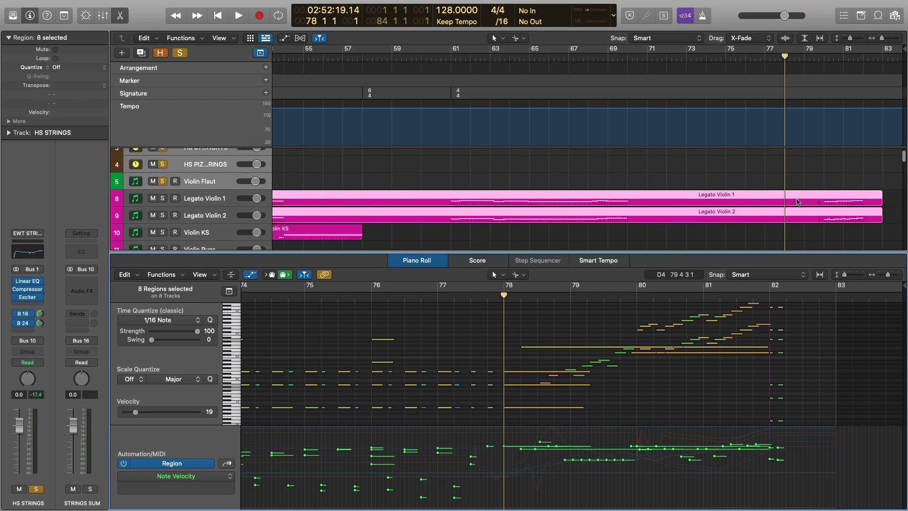
pyautogui.scroll(-6, 850, 204)
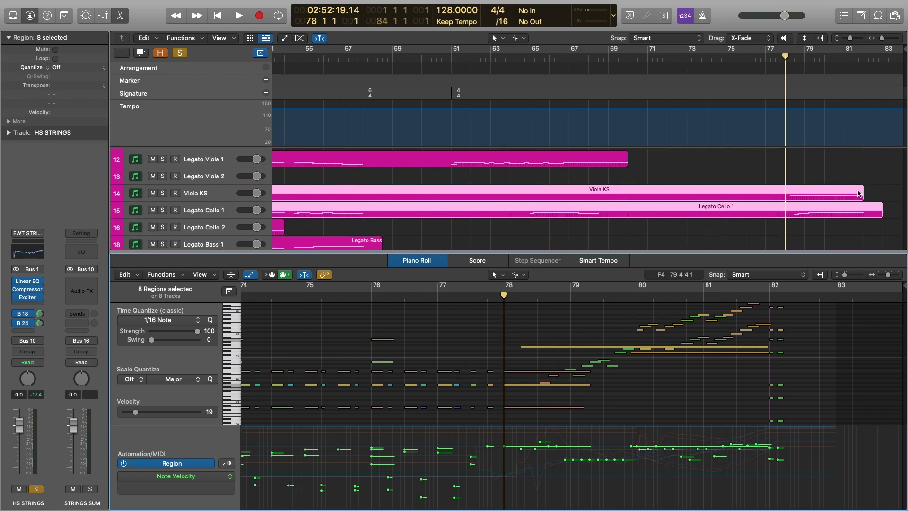
# Show the Viola KS region alone in the Piano Roll, audition its long note from bar 78 and close the editor
pyautogui.click(803, 195)
pyautogui.click(549, 348)
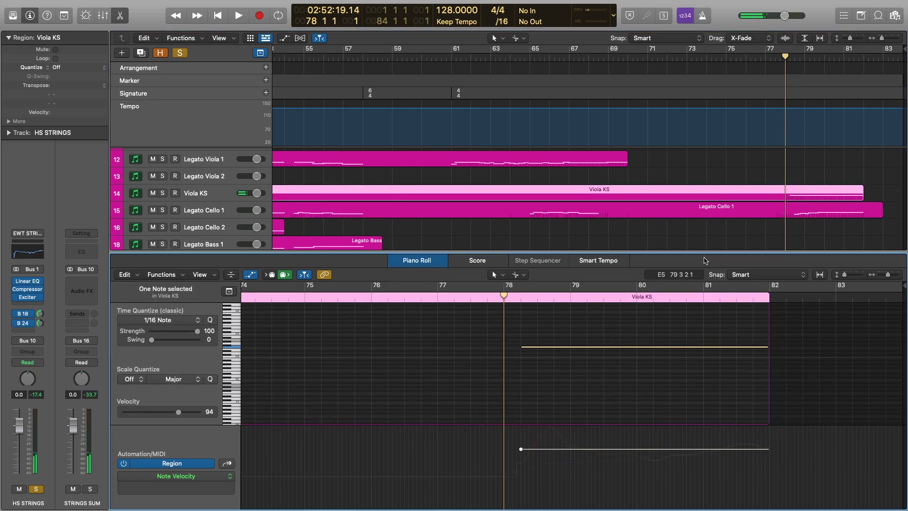
pyautogui.press('e')
# Reselect the eight string regions from Legato Violin 1 to Bass Shorts and reopen them in the Piano Roll
pyautogui.scroll(3, 744, 215)
pyautogui.moveTo(786, 189); pyautogui.dragTo(901, 369)
pyautogui.scroll(4, 804, 213)
pyautogui.moveTo(797, 191); pyautogui.dragTo(832, 276)
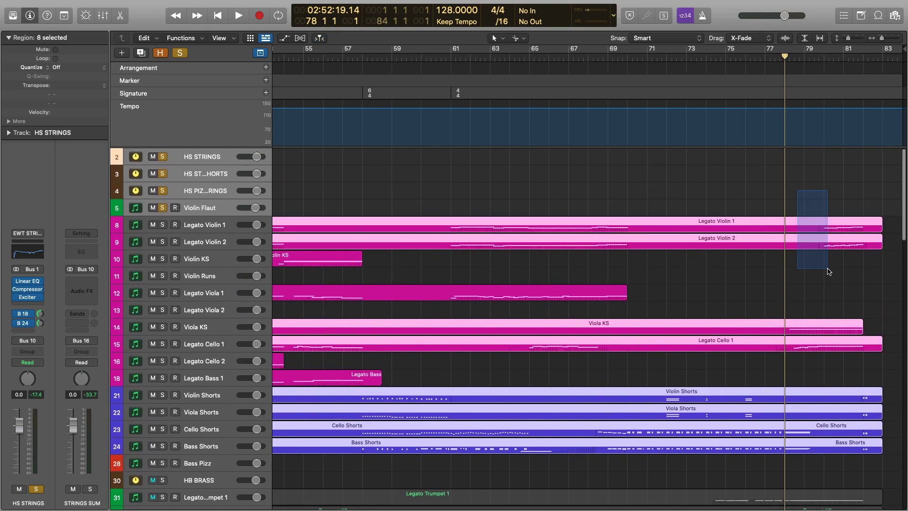
pyautogui.press('e')
# Play the soloed strings from bar 78 to bar 82 while following the rising runs in the Piano Roll
pyautogui.press('space')
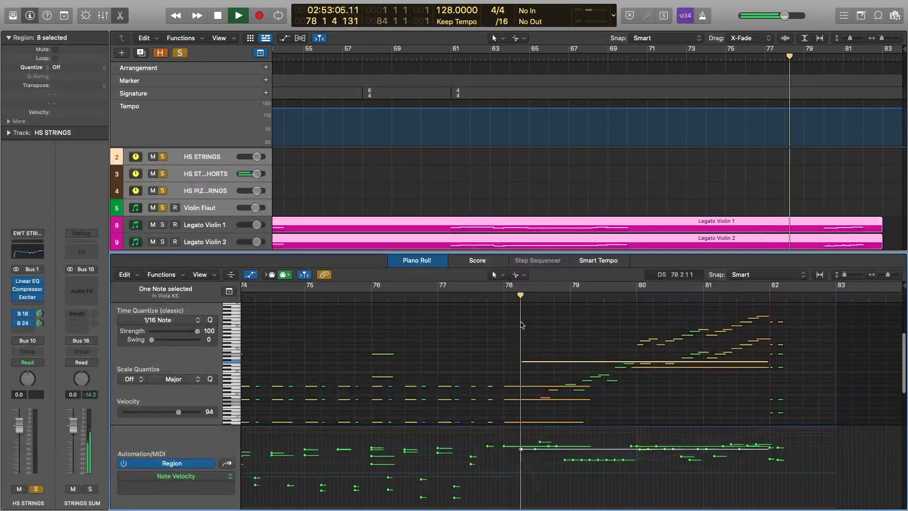
pyautogui.scroll(-2, 521, 324)
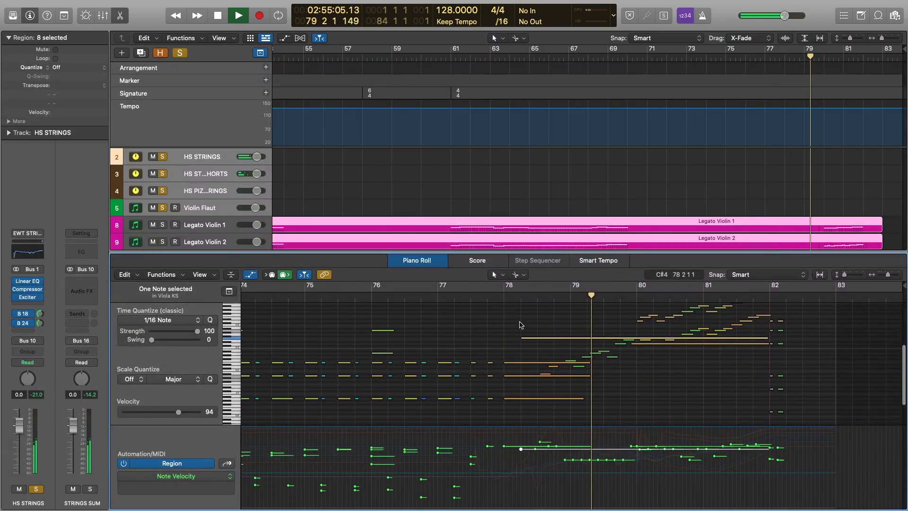
pyautogui.scroll(1, 522, 325)
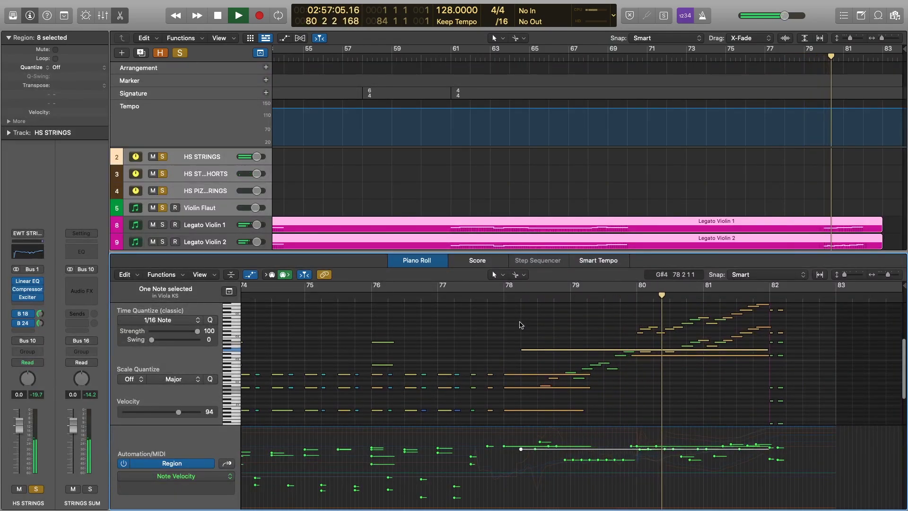
pyautogui.scroll(-1, 581, 326)
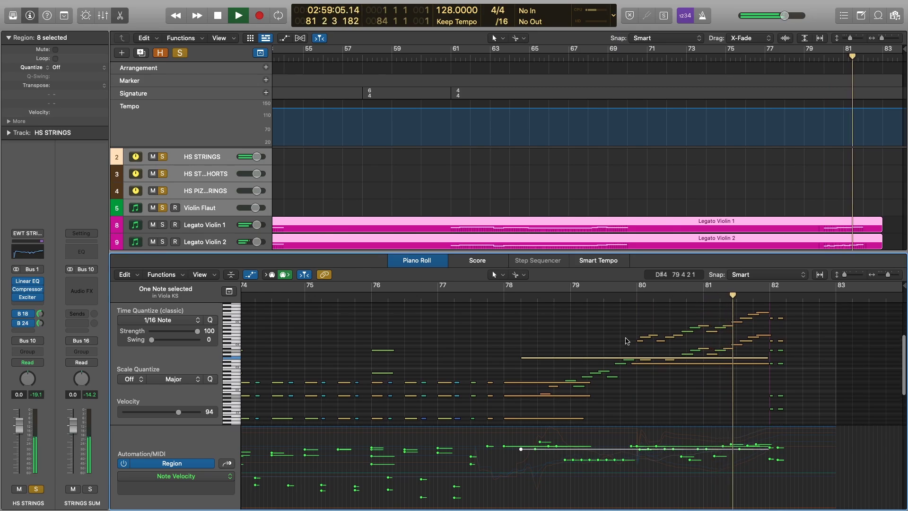
pyautogui.scroll(-1, 655, 329)
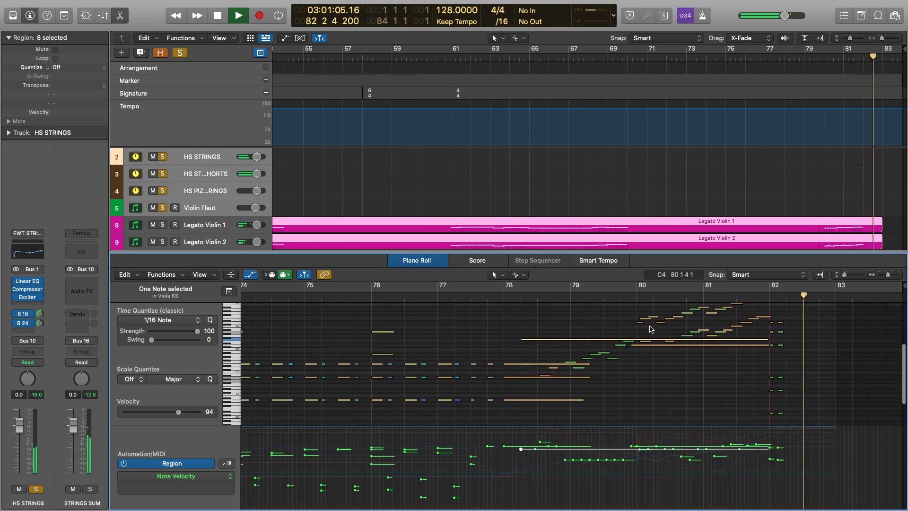
pyautogui.press('space')
# Examine the closing string notes in bar 82 and compare the violin, viola, cello and short string regions
pyautogui.scroll(-1, 648, 328)
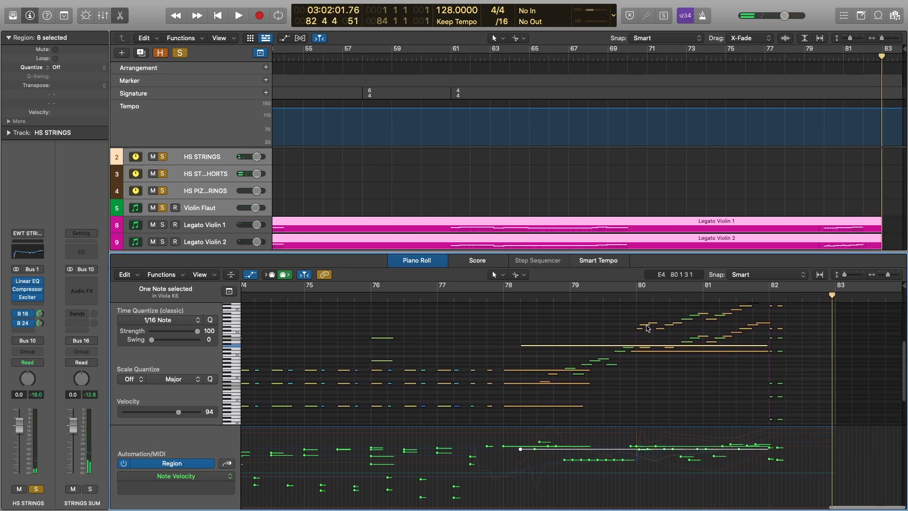
pyautogui.scroll(2, 773, 333)
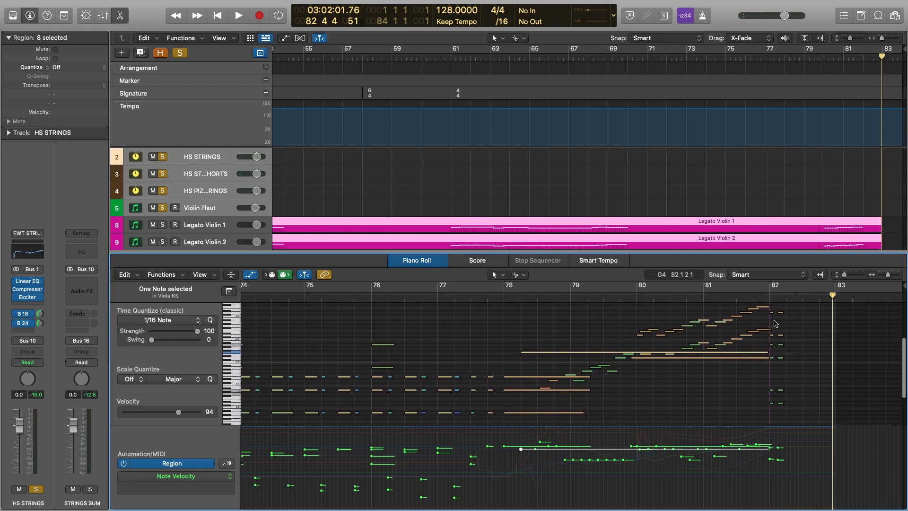
pyautogui.scroll(-5, 851, 204)
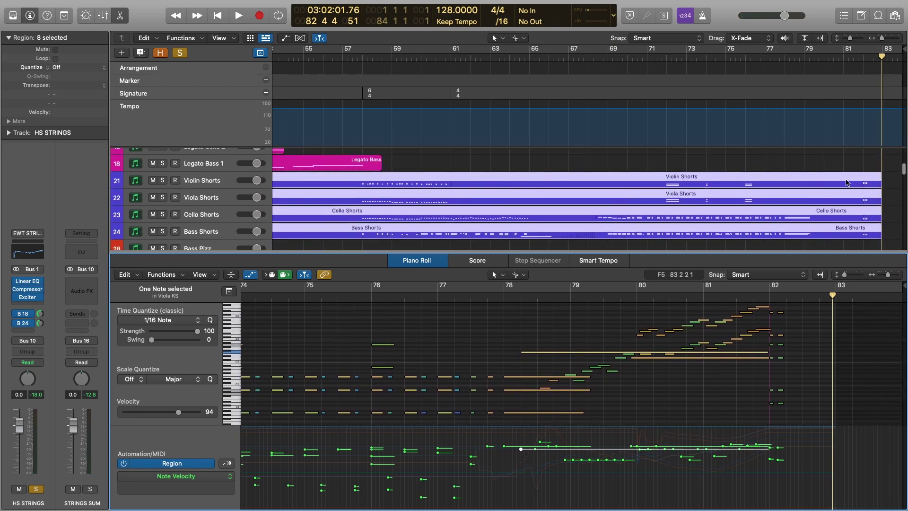
pyautogui.scroll(6, 807, 196)
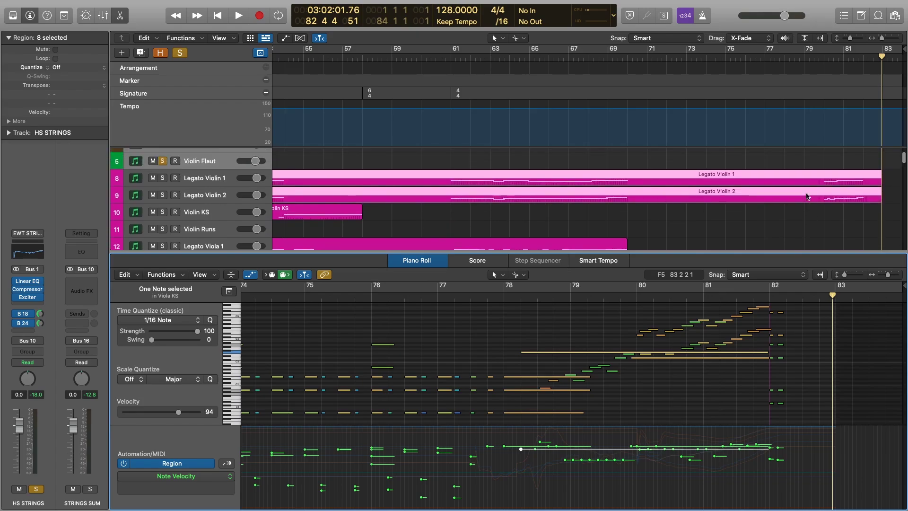
pyautogui.scroll(-2, 807, 196)
pyautogui.scroll(2, 806, 196)
pyautogui.scroll(-1, 804, 195)
pyautogui.scroll(-3, 804, 195)
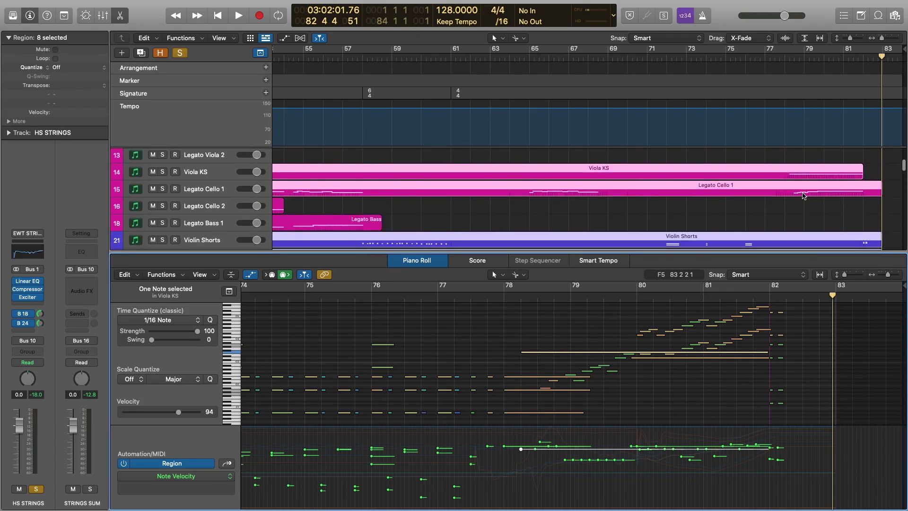
# Replay the soloed string regions from about bar 78 and stop in bar 82
pyautogui.click(502, 294)
pyautogui.press('space')
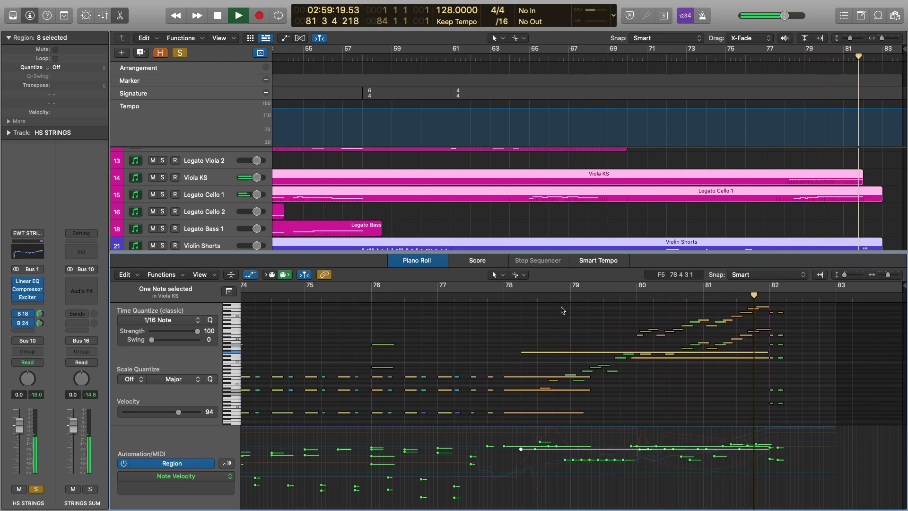
pyautogui.press('space')
# Show the Expression data of the string regions and isolate Legato Violin 1 to examine its curve
pyautogui.click(227, 464)
pyautogui.click(226, 464)
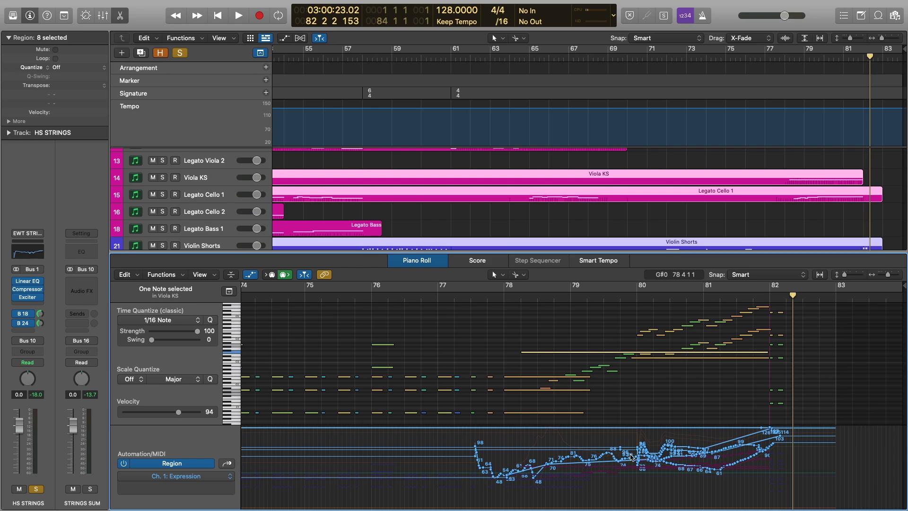
pyautogui.scroll(5, 755, 219)
pyautogui.click(756, 207)
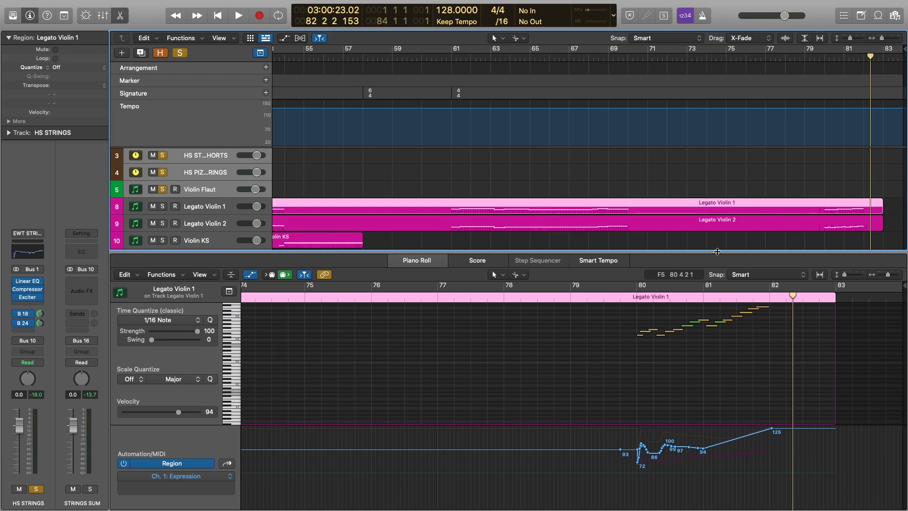
# Close the Piano Roll, deselect the region and unsolo the string tracks, ready for the brass tracks
pyautogui.press('e')
pyautogui.click(732, 235)
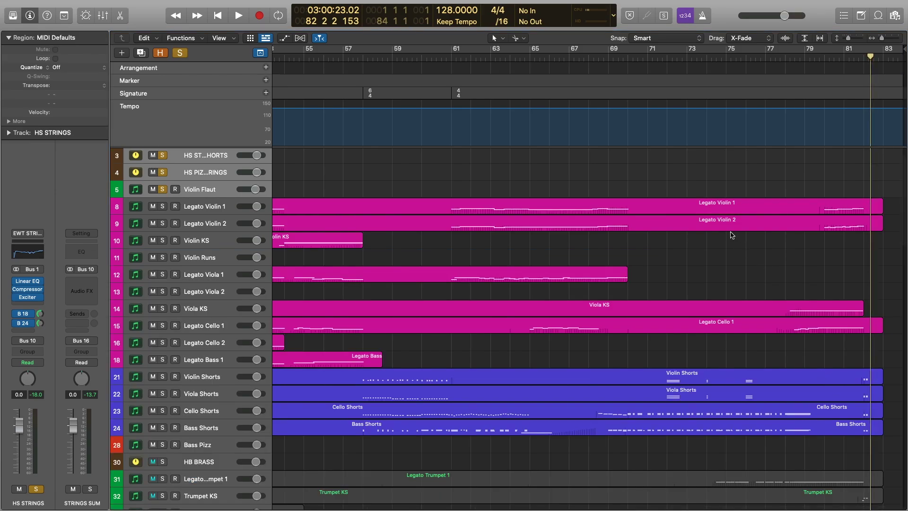
pyautogui.scroll(1, 542, 216)
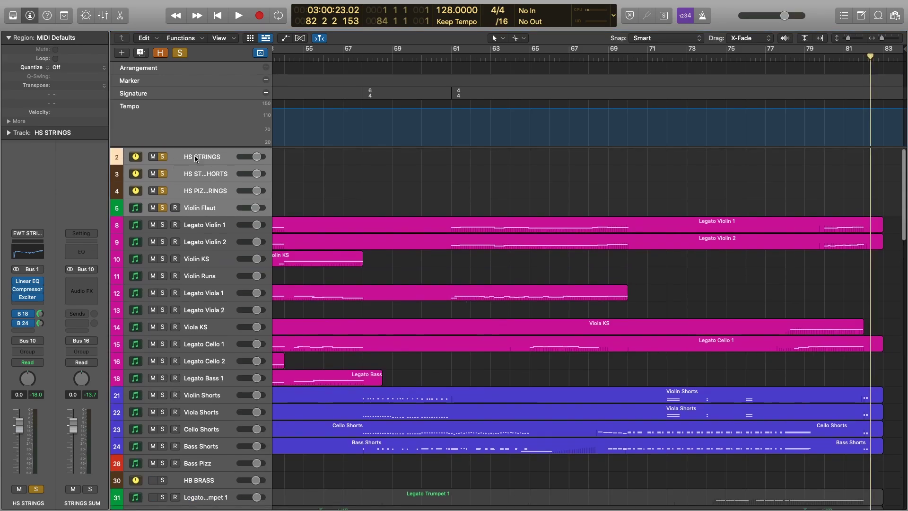
pyautogui.click(164, 156)
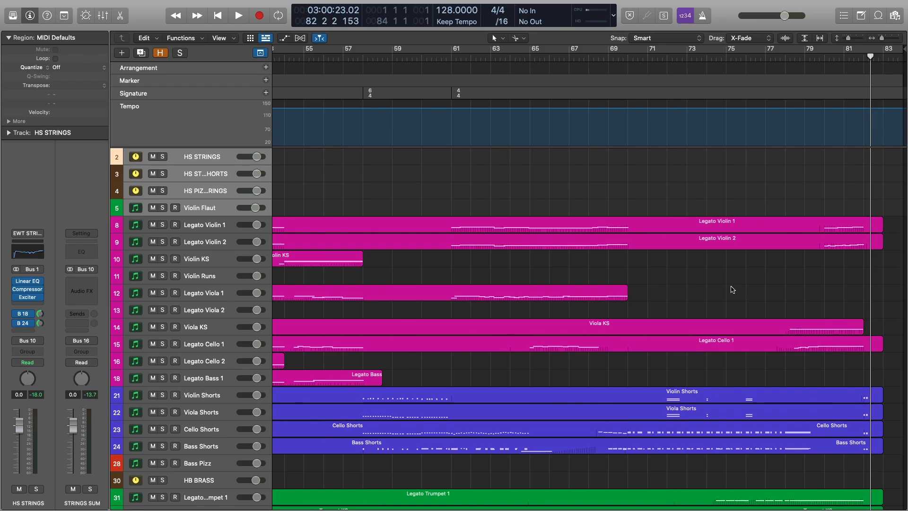
pyautogui.scroll(-2, 707, 268)
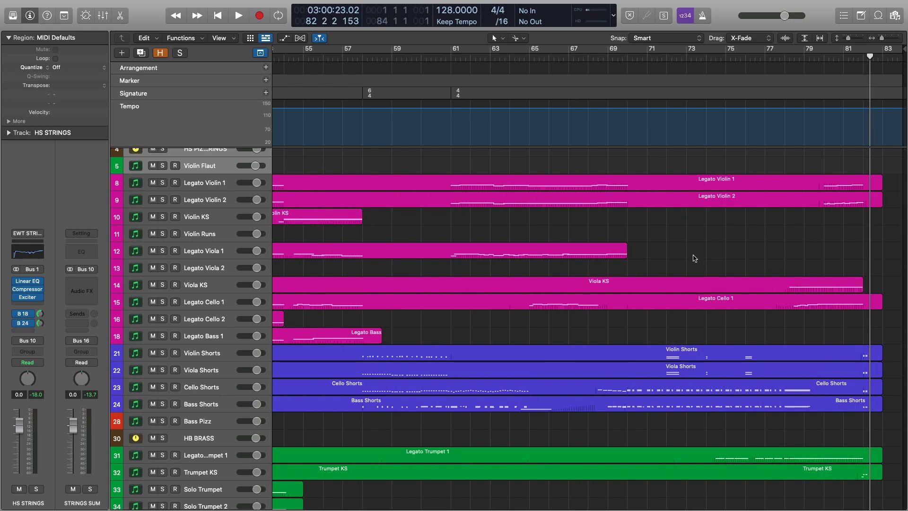
pyautogui.scroll(-7, 694, 258)
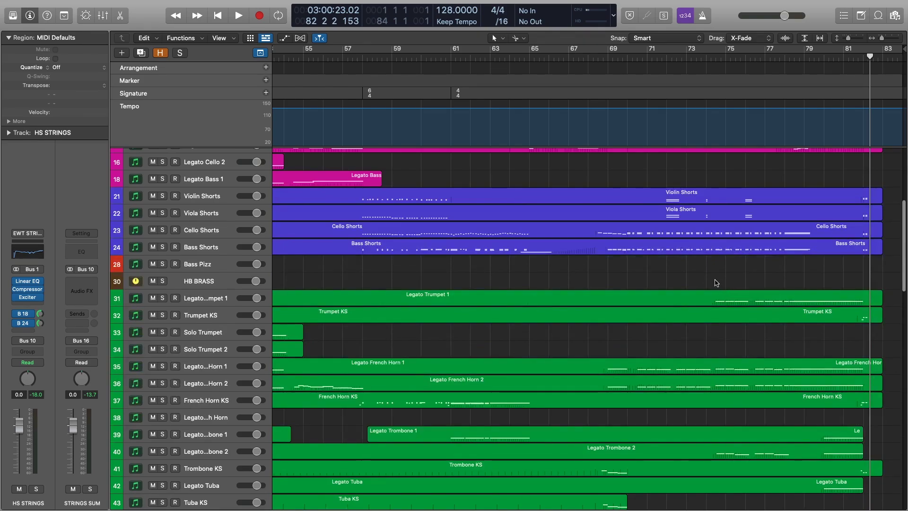
# Solo the selected HS STRINGS tracks together with the HB BRASS track stack
pyautogui.scroll(9, 291, 207)
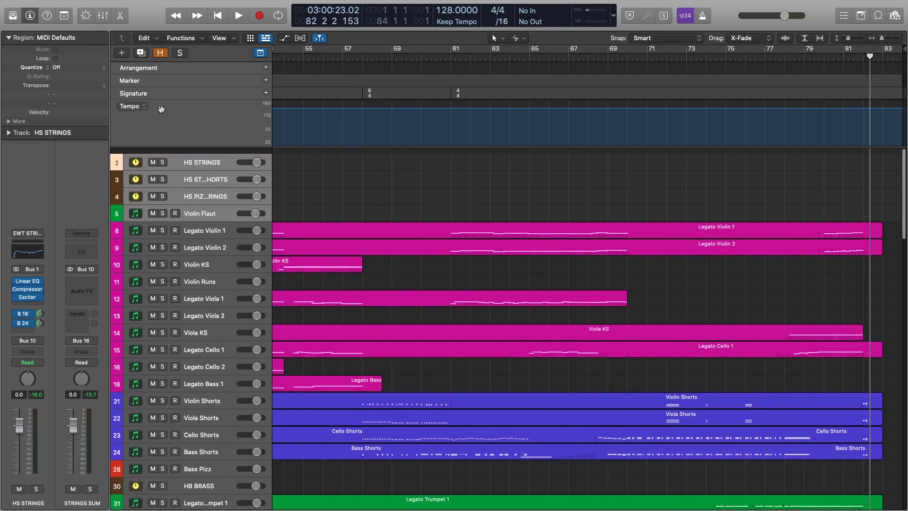
pyautogui.press('s')
pyautogui.scroll(-7, 312, 211)
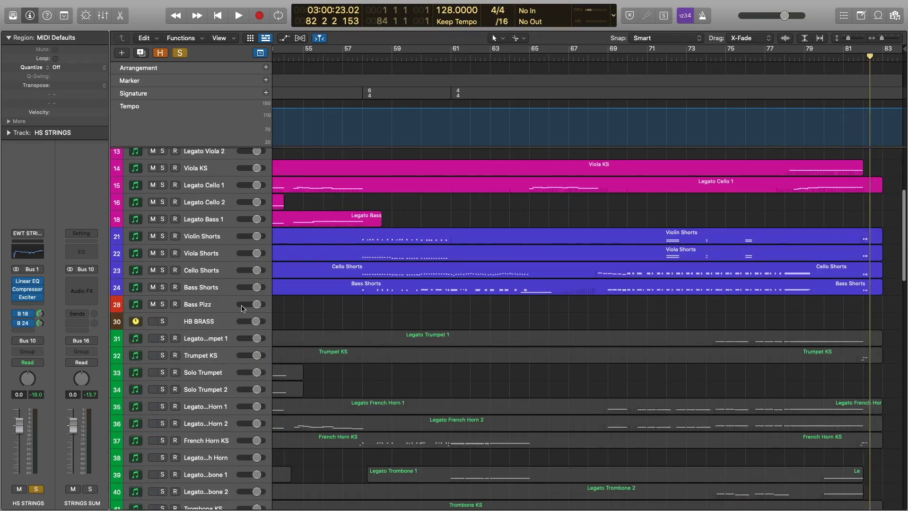
pyautogui.click(162, 321)
pyautogui.scroll(-2, 686, 314)
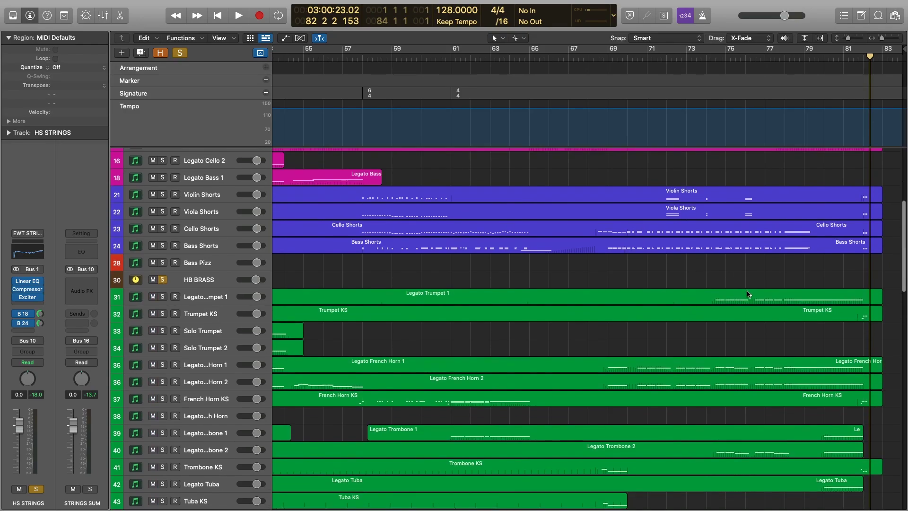
# Move the playhead to bar 78, select the brass regions from Legato Trumpet 1 to Low Brass Hits, and open them in the Piano Roll
pyautogui.click(783, 59)
pyautogui.scroll(3, 821, 181)
pyautogui.scroll(-4, 818, 183)
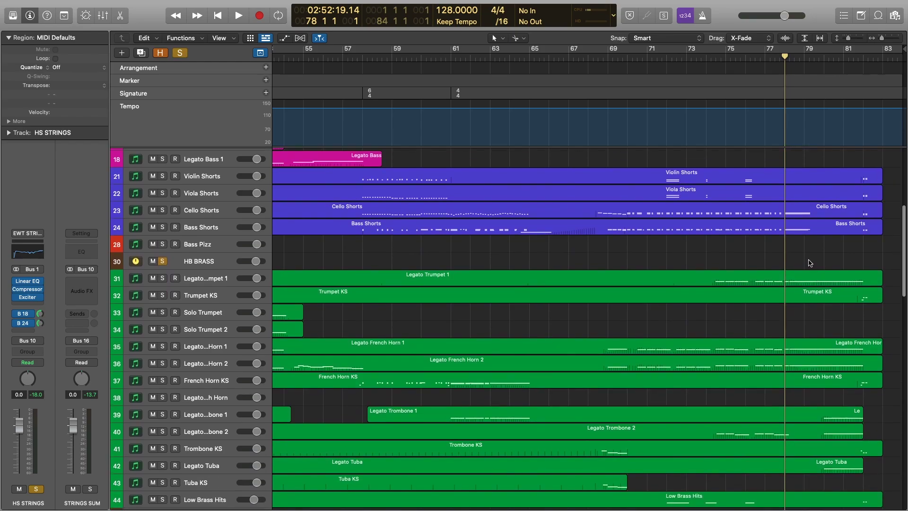
pyautogui.moveTo(810, 262); pyautogui.dragTo(823, 380)
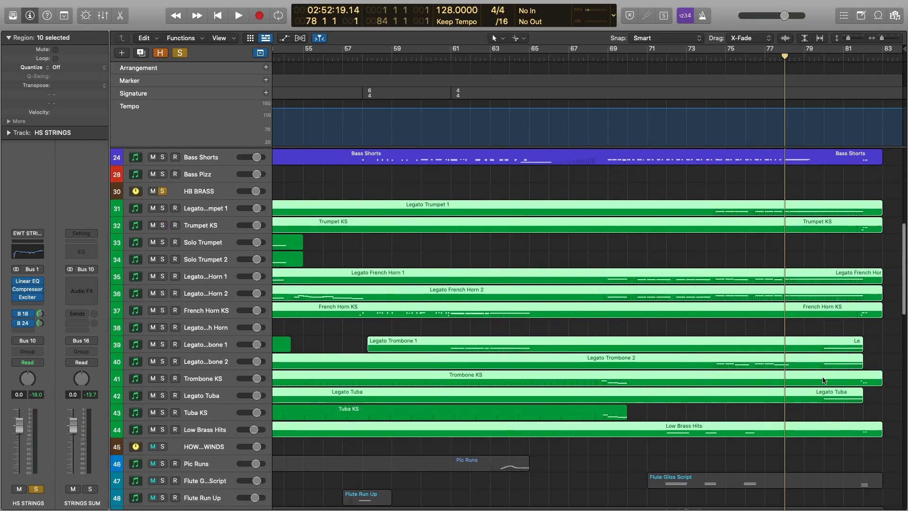
pyautogui.doubleClick(814, 214)
# Play the soloed strings and brass through the ending into bar 82, stop, and return the playhead to bar 78
pyautogui.press('space')
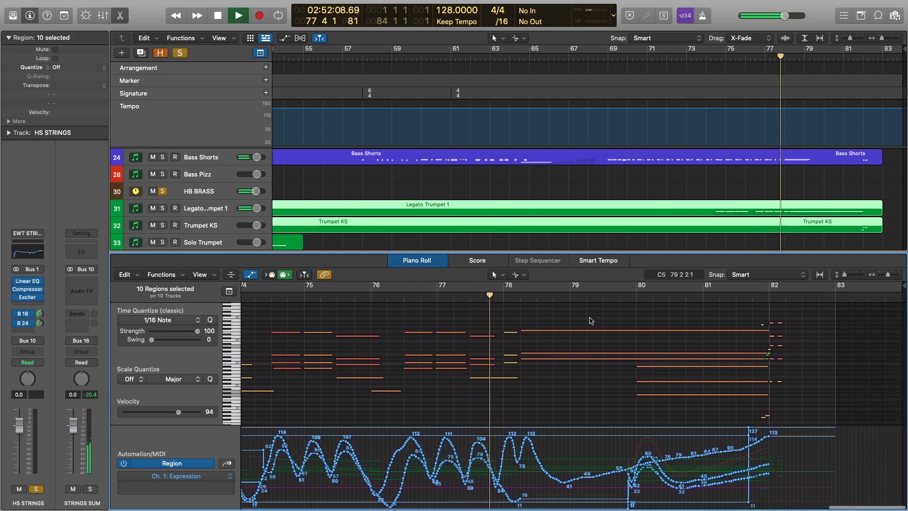
pyautogui.scroll(-3, 595, 326)
pyautogui.scroll(1, 598, 331)
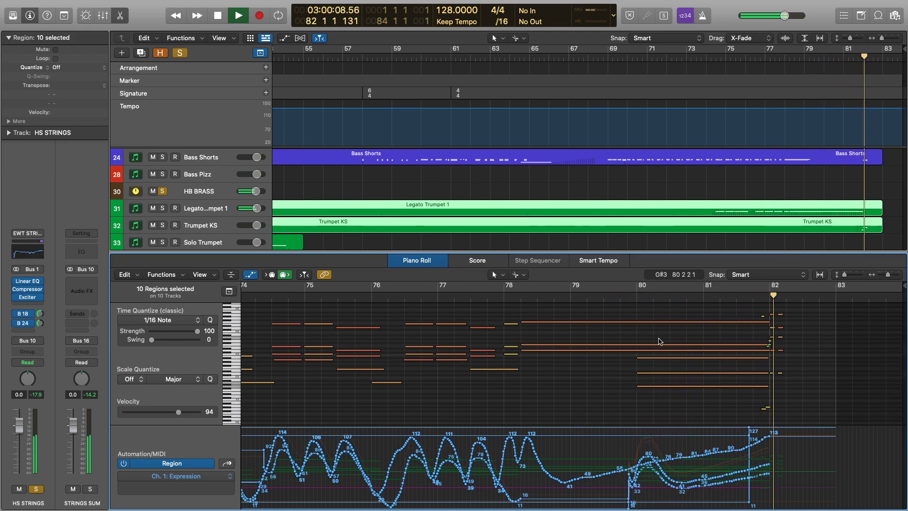
pyautogui.press('space')
pyautogui.click(522, 298)
pyautogui.moveTo(520, 296)
pyautogui.mouseDown()
pyautogui.moveTo(558, 296)
pyautogui.moveTo(504, 295)
pyautogui.mouseUp()
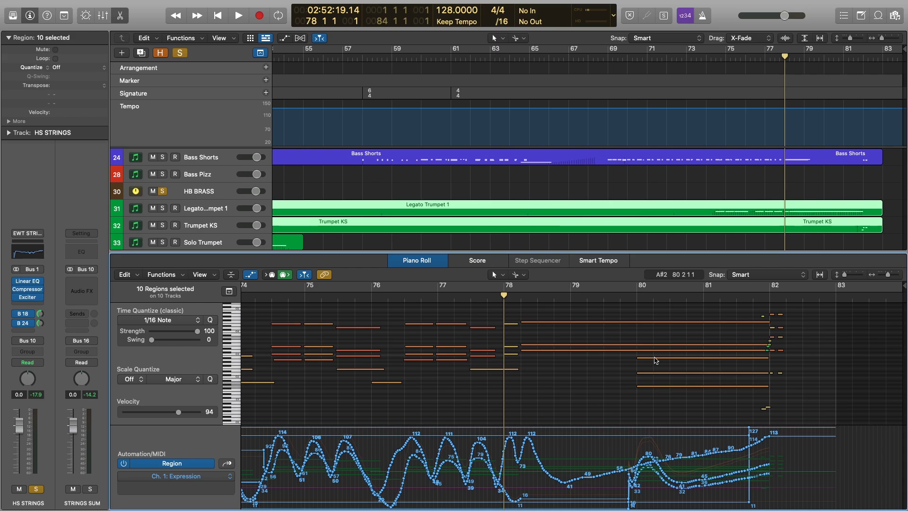
# Replay the strings and brass from bar 78 while switching the Piano Roll's MIDI data to Modulation, and stop in bar 82
pyautogui.scroll(-5, 792, 182)
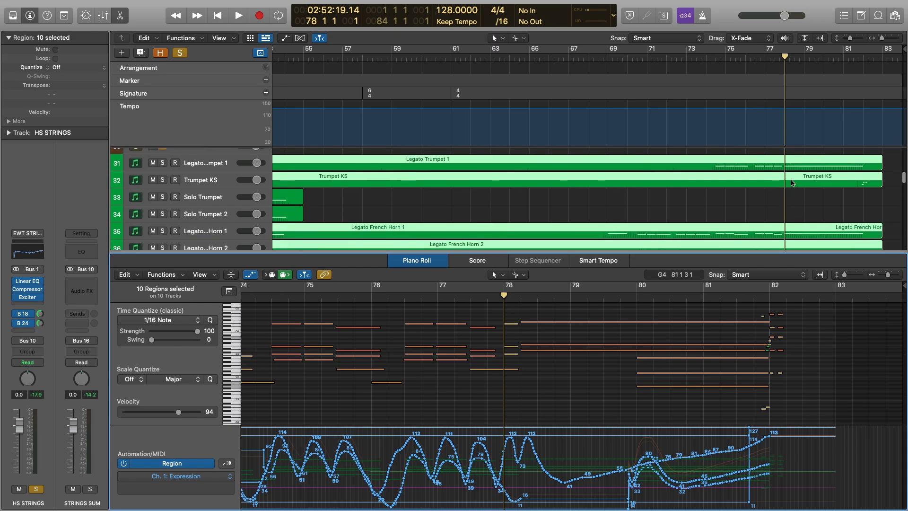
pyautogui.scroll(-1, 792, 182)
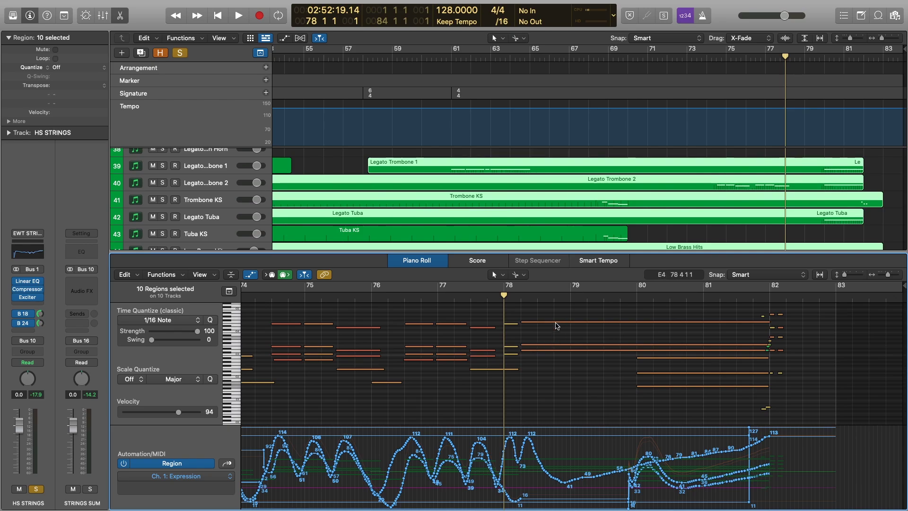
pyautogui.press('space')
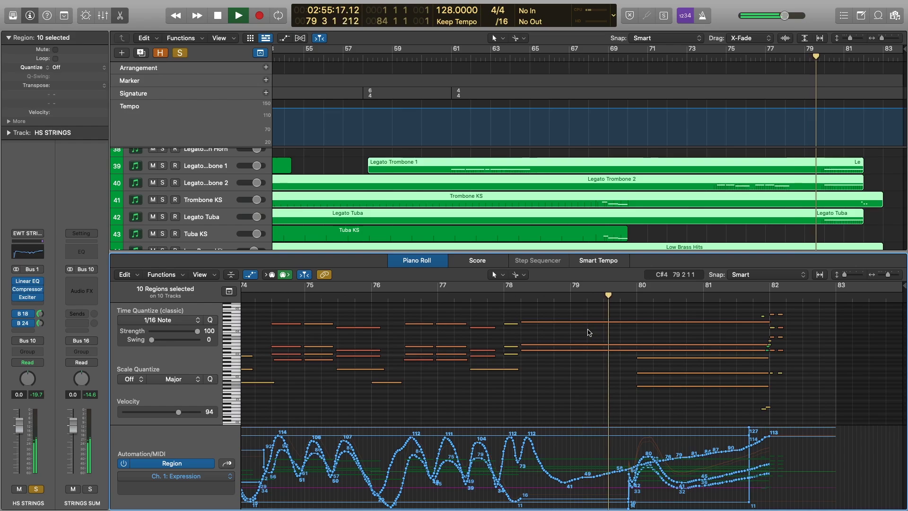
pyautogui.click(231, 466)
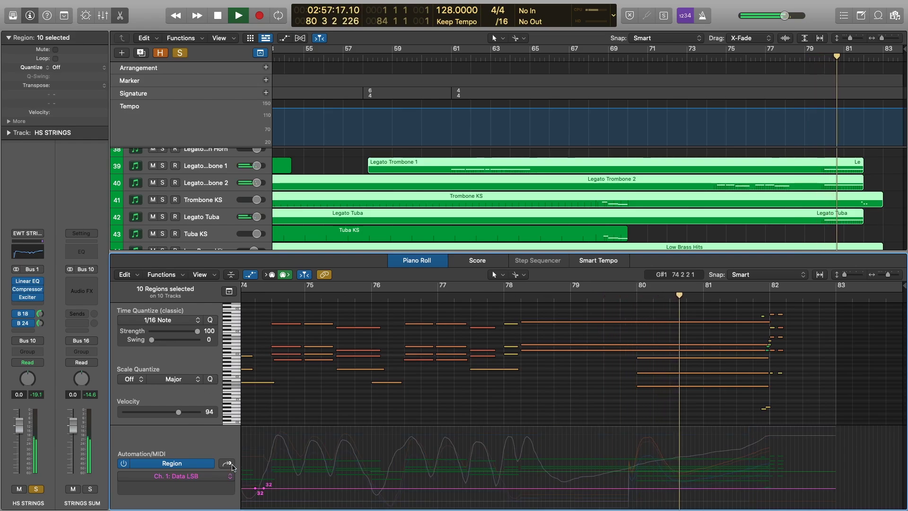
pyautogui.click(232, 466)
pyautogui.click(231, 465)
pyautogui.click(231, 466)
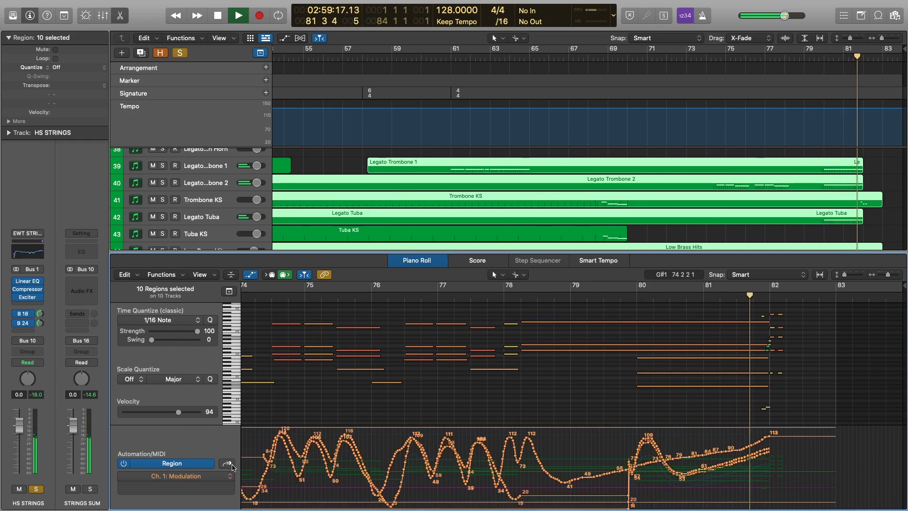
pyautogui.press('space')
# Examine the sustained brass notes, the short closing hits at bar 82 and the Modulation curves leading into them
pyautogui.scroll(3, 664, 355)
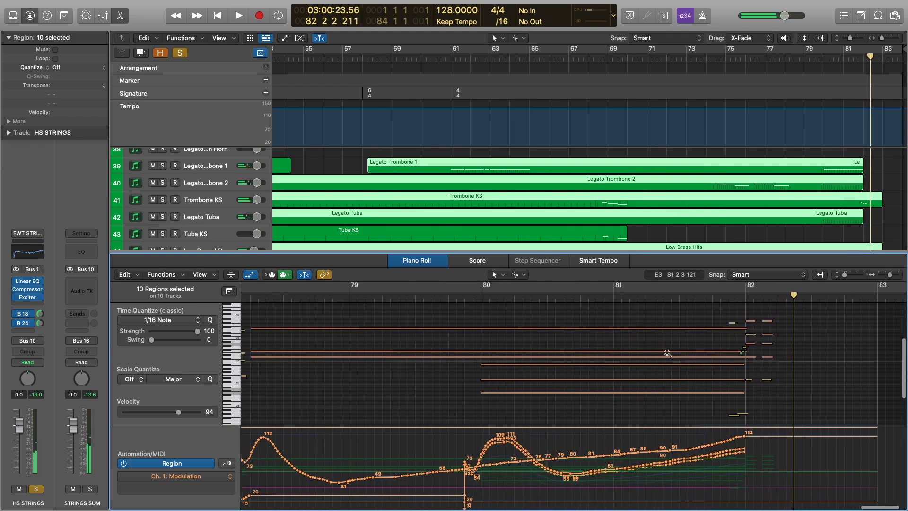
pyautogui.hscroll(2, 664, 354)
pyautogui.scroll(-3, 822, 156)
pyautogui.scroll(3, 834, 178)
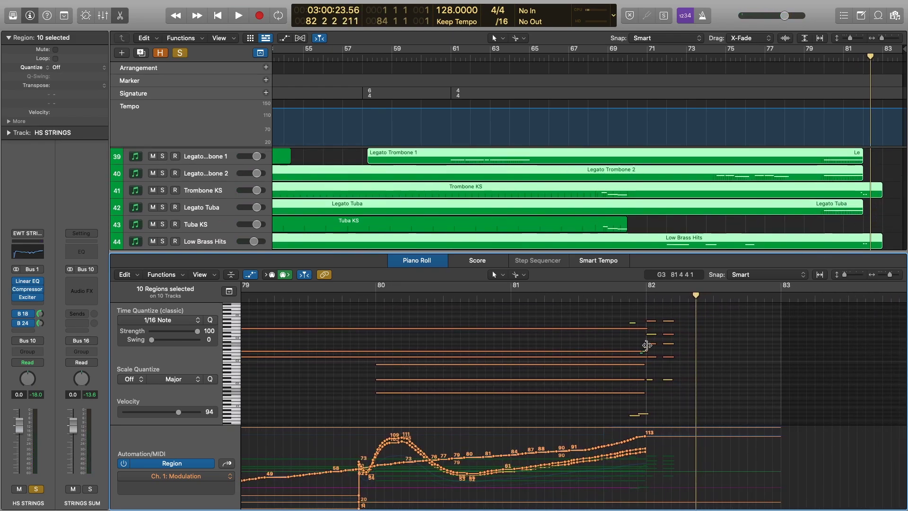
pyautogui.scroll(3, 653, 370)
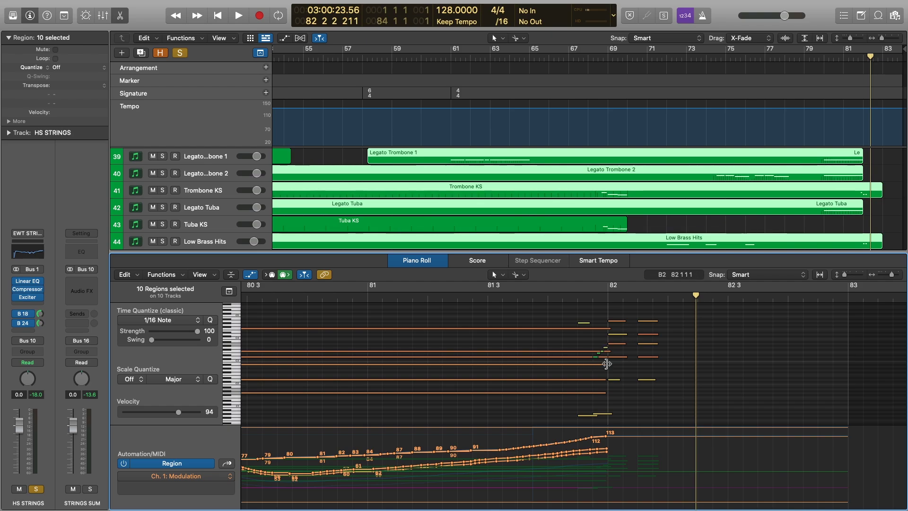
pyautogui.scroll(-2, 799, 172)
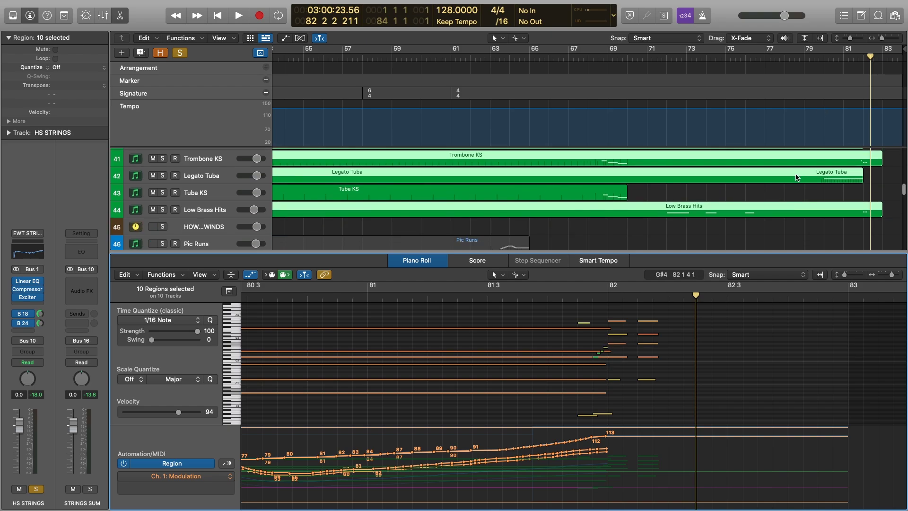
# Add the woodwinds track stack to the soloed strings and brass
pyautogui.scroll(-4, 797, 177)
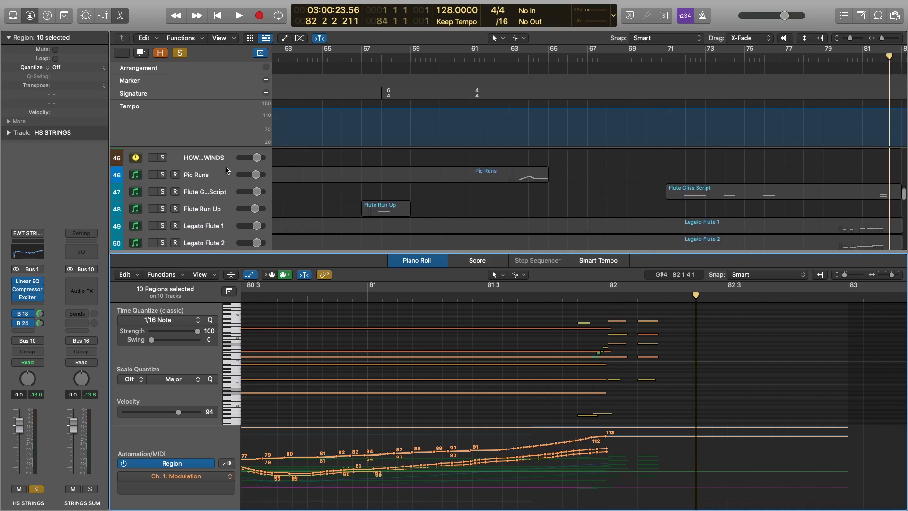
pyautogui.click(220, 174)
pyautogui.scroll(-4, 683, 190)
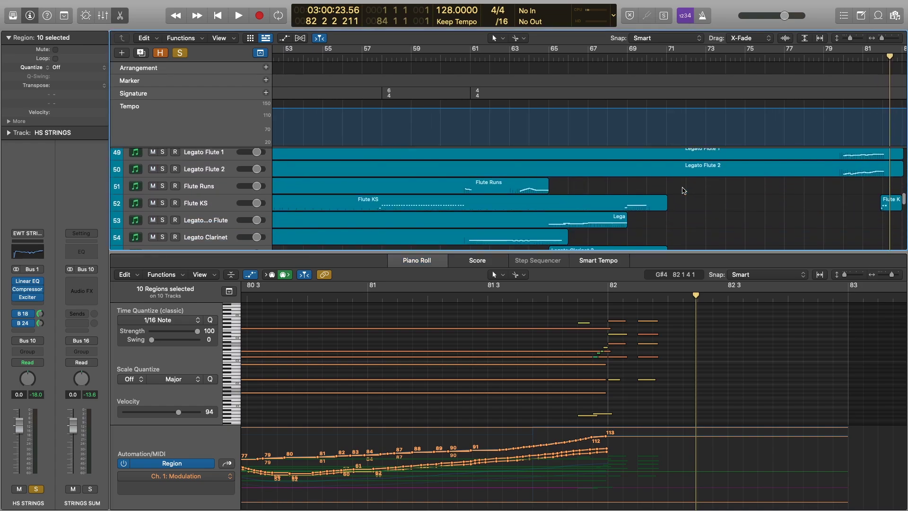
# Select the Clarinet KS, Oboe KS and Legato Bassoon regions and place the playhead on beat 4 of bar 77
pyautogui.scroll(-7, 709, 191)
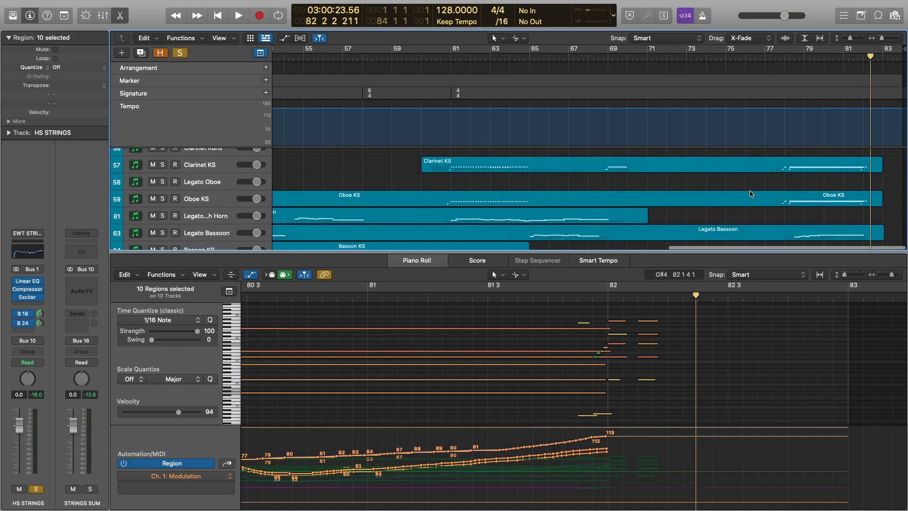
pyautogui.scroll(2, 753, 193)
pyautogui.scroll(-2, 756, 194)
pyautogui.scroll(2, 761, 194)
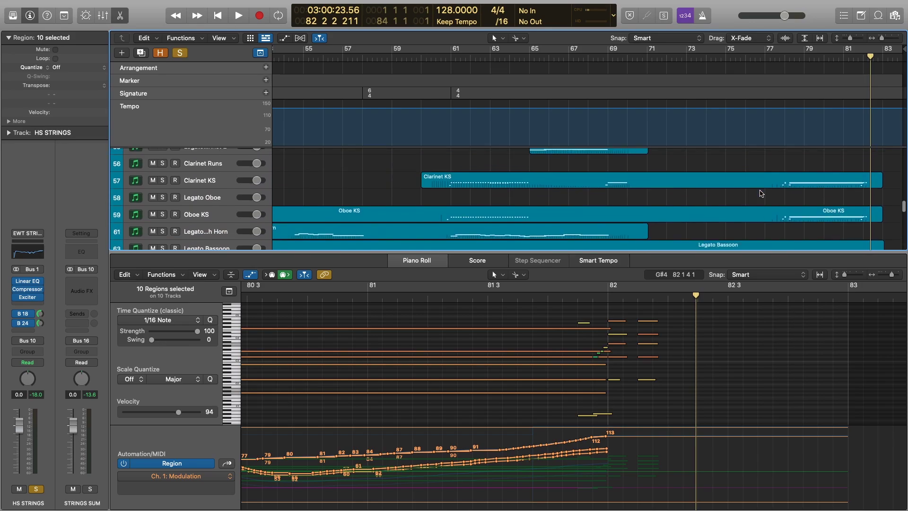
pyautogui.moveTo(773, 170); pyautogui.dragTo(791, 244)
pyautogui.scroll(-3, 792, 201)
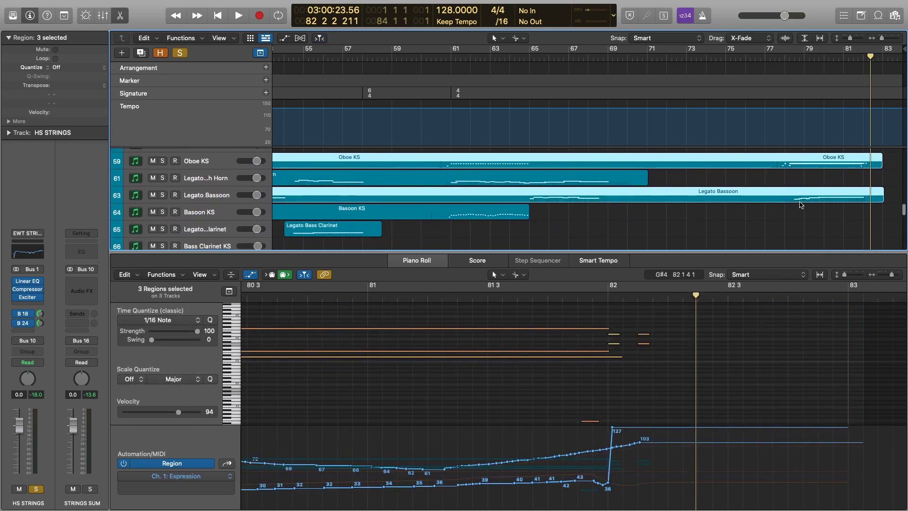
pyautogui.scroll(-5, 673, 367)
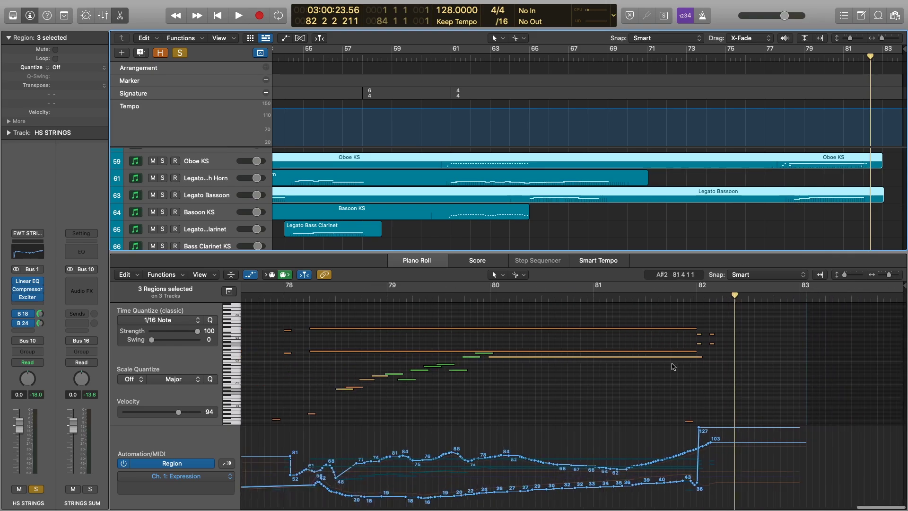
pyautogui.click(484, 294)
# Add the Legato Flute 1, Legato Flute 2 and Flute Gliss Script regions to the selection and inspect their notes in the Piano Roll
pyautogui.scroll(4, 746, 201)
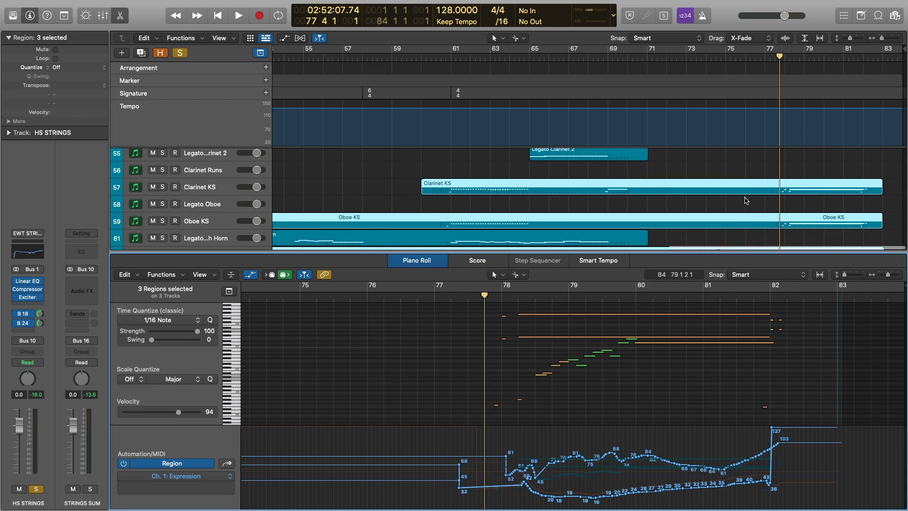
pyautogui.scroll(1, 760, 194)
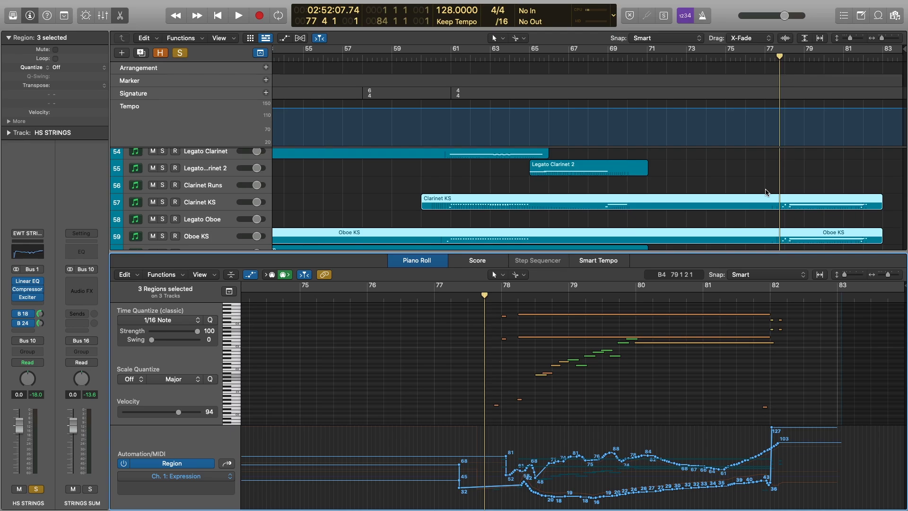
pyautogui.scroll(9, 764, 195)
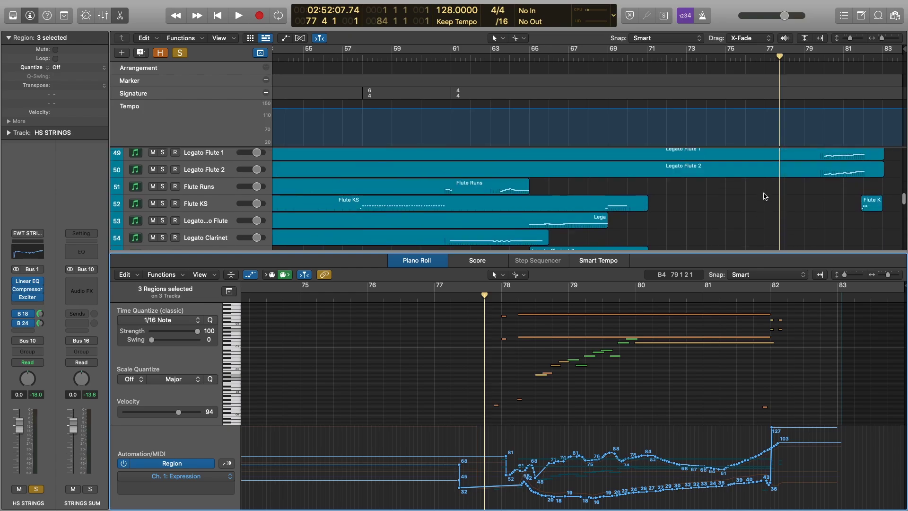
pyautogui.scroll(2, 763, 199)
pyautogui.scroll(-3, 762, 199)
pyautogui.moveTo(823, 201); pyautogui.dragTo(830, 231)
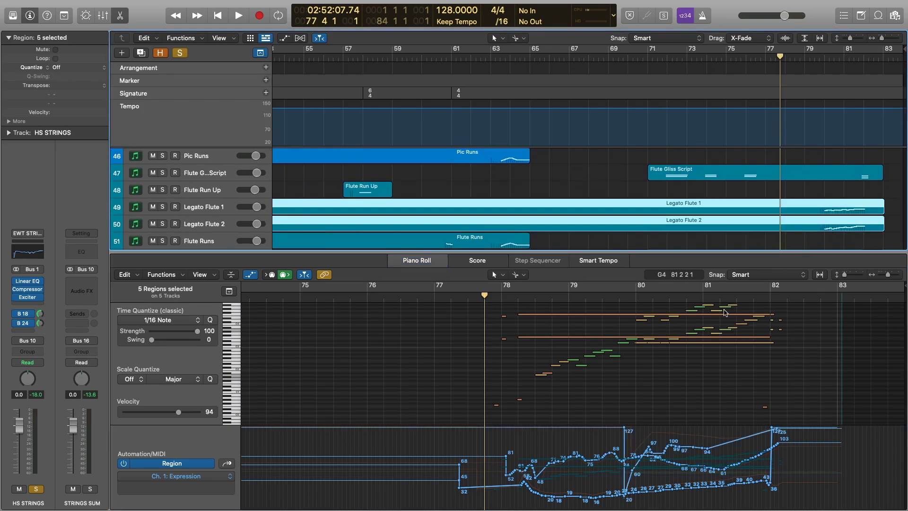
pyautogui.scroll(3, 721, 320)
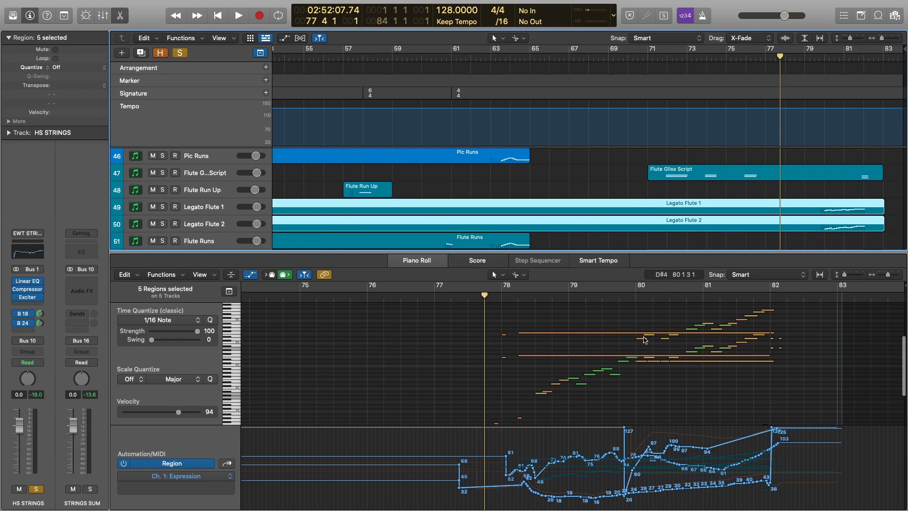
pyautogui.keyDown('shift'); pyautogui.click(861, 176); pyautogui.keyUp('shift')
pyautogui.scroll(6, 722, 358)
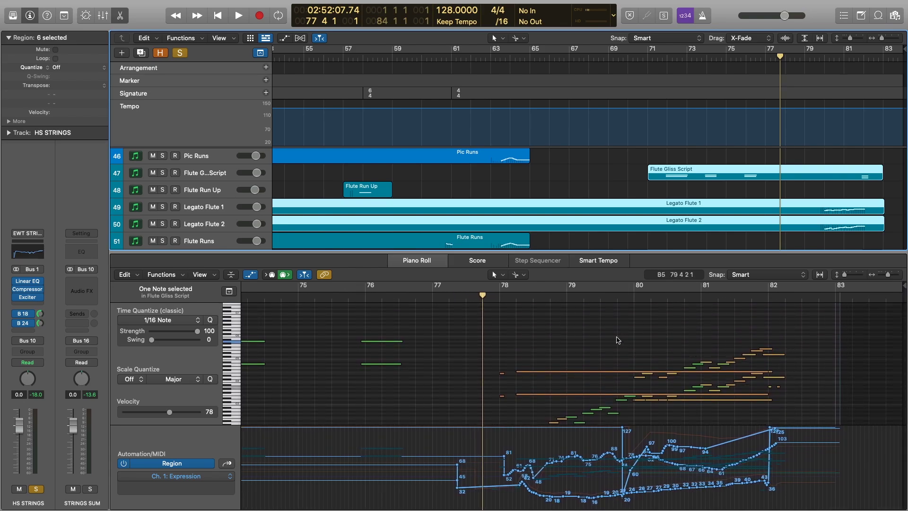
# Play the strings, brass and woodwinds from bar 77 to the end, close the Piano Roll and deselect the regions
pyautogui.scroll(-2, 619, 339)
pyautogui.scroll(-10, 759, 156)
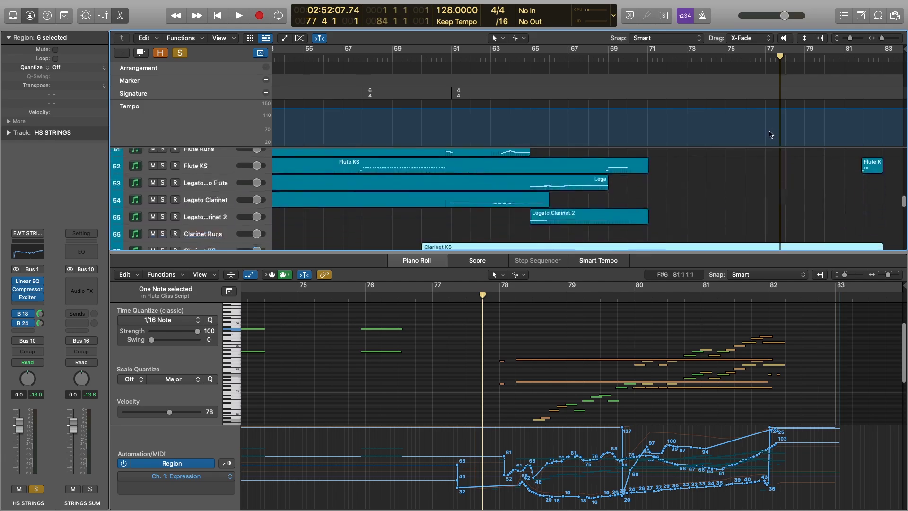
pyautogui.click(613, 340)
pyautogui.scroll(-2, 613, 340)
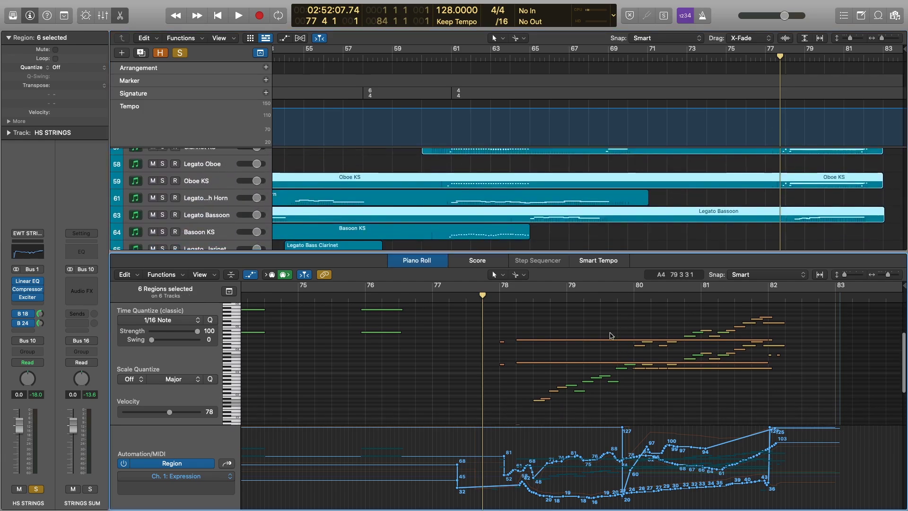
pyautogui.press('space')
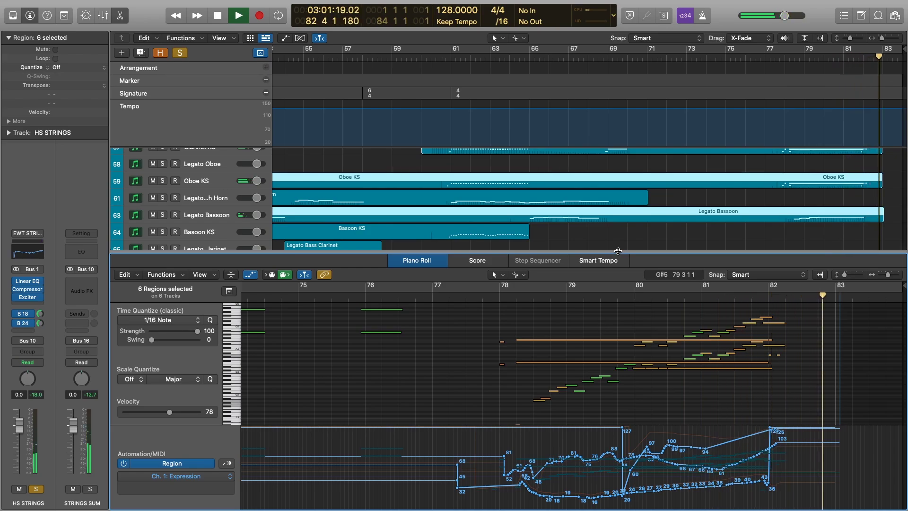
pyautogui.press('e')
pyautogui.click(741, 317)
pyautogui.scroll(4, 302, 222)
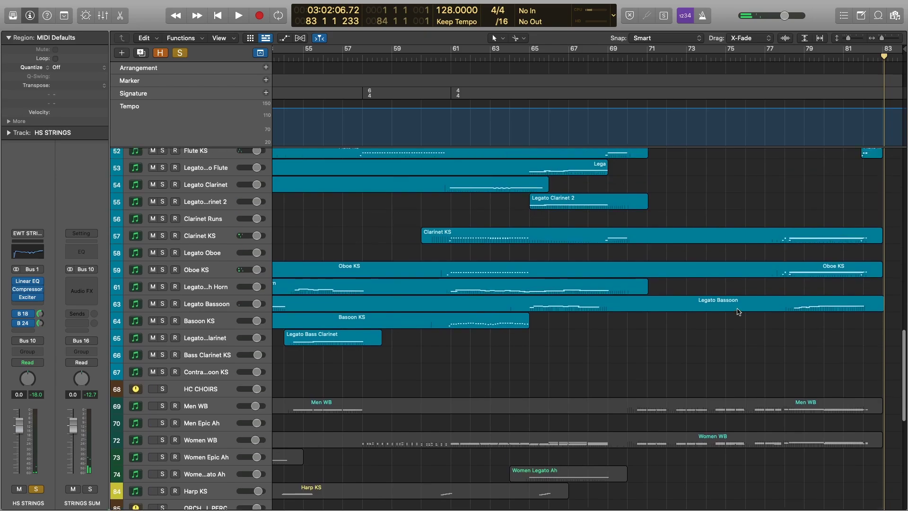
# Clear the current solos and solo only the woodwinds track stack
pyautogui.press('s')
pyautogui.scroll(8, 302, 222)
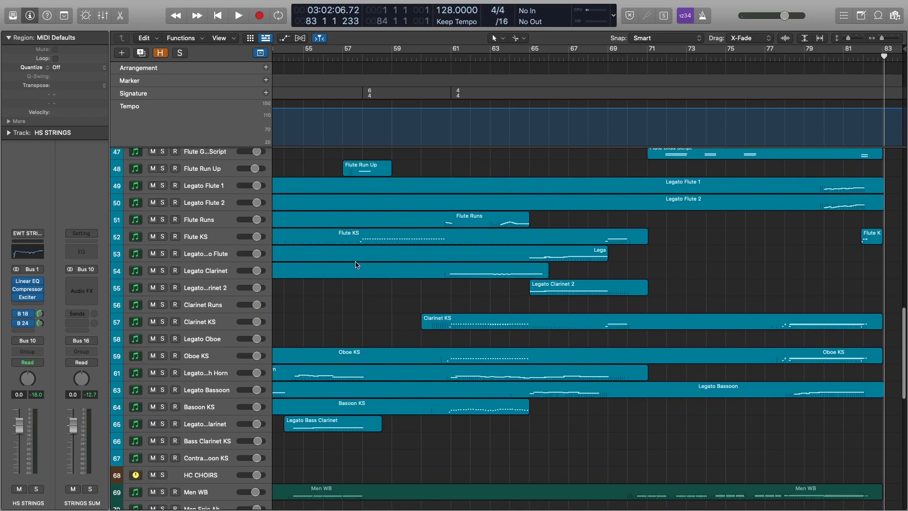
pyautogui.click(162, 184)
pyautogui.scroll(-2, 765, 233)
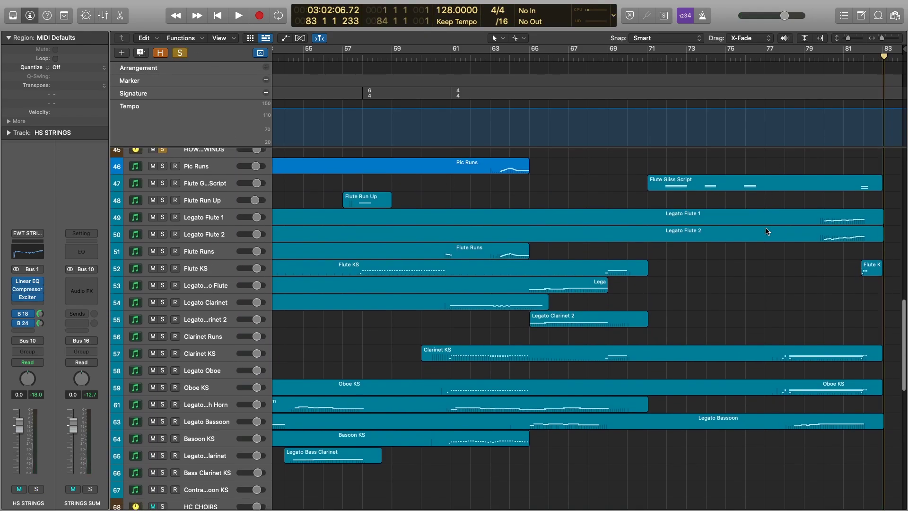
# Place the playhead on beat 3 of bar 77 and show the Clarinet KS, Oboe KS, Legato Bassoon, Legato Flute and Flute Gliss Script regions in the Piano Roll
pyautogui.click(774, 57)
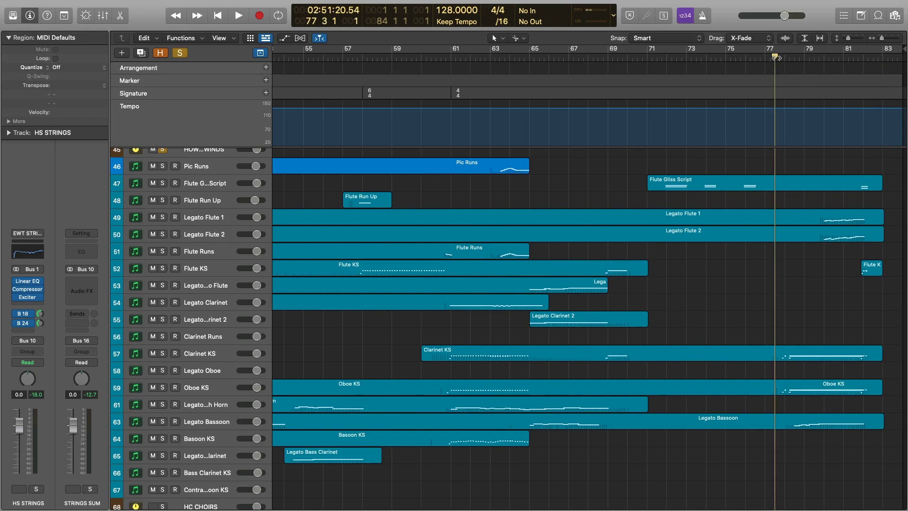
pyautogui.moveTo(798, 325); pyautogui.dragTo(824, 421)
pyautogui.doubleClick(825, 359)
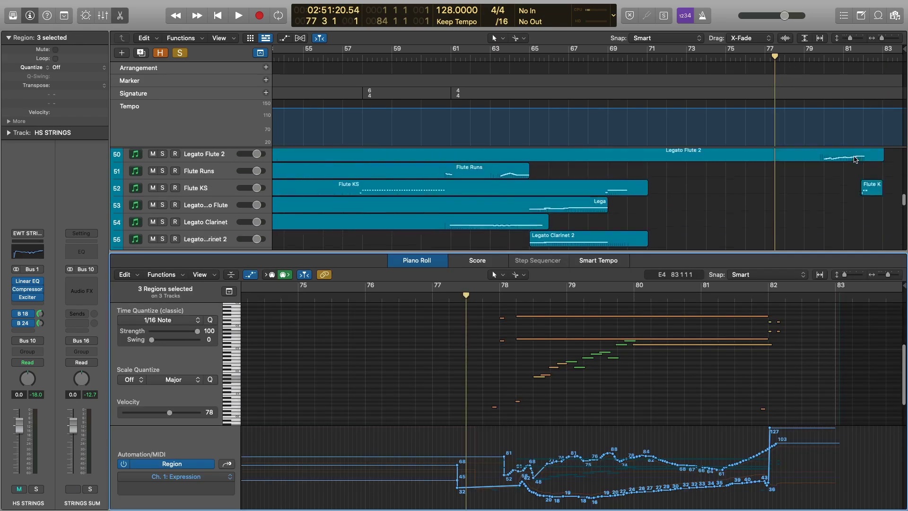
pyautogui.scroll(3, 844, 191)
pyautogui.moveTo(844, 162); pyautogui.dragTo(847, 222)
# Play the soloed woodwinds from bar 77 to the end, close the Piano Roll and deselect the regions
pyautogui.press('space')
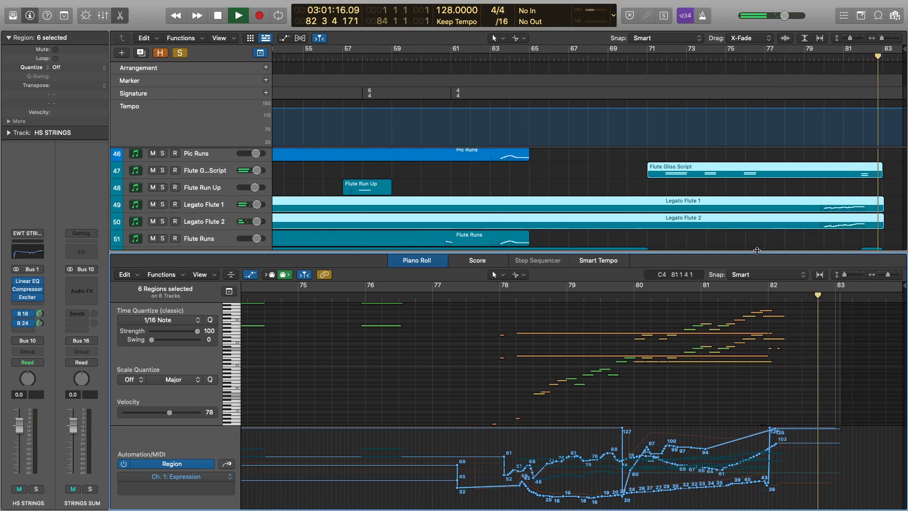
pyautogui.press('space')
pyautogui.press('e')
pyautogui.click(754, 294)
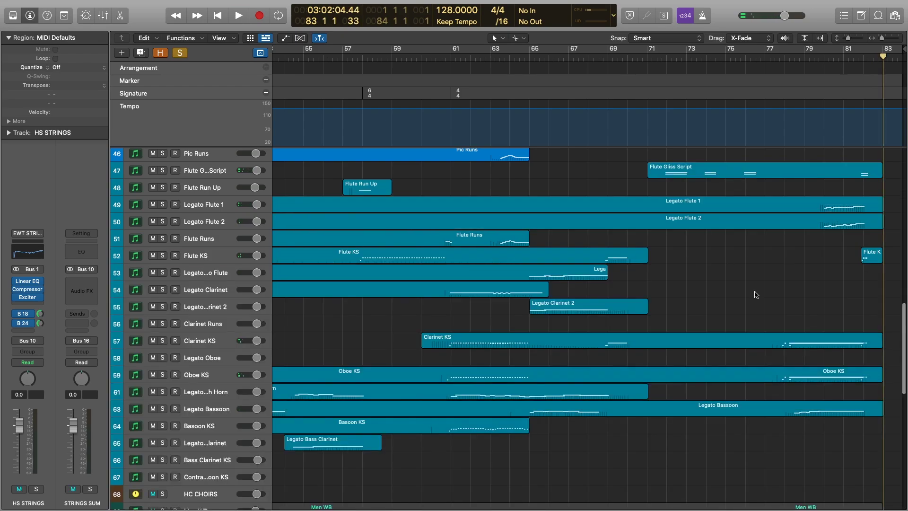
# Clear the woodwinds-only solo and solo the strings, brass, woodwinds and choirs track stacks together
pyautogui.scroll(5, 738, 291)
pyautogui.click(162, 219)
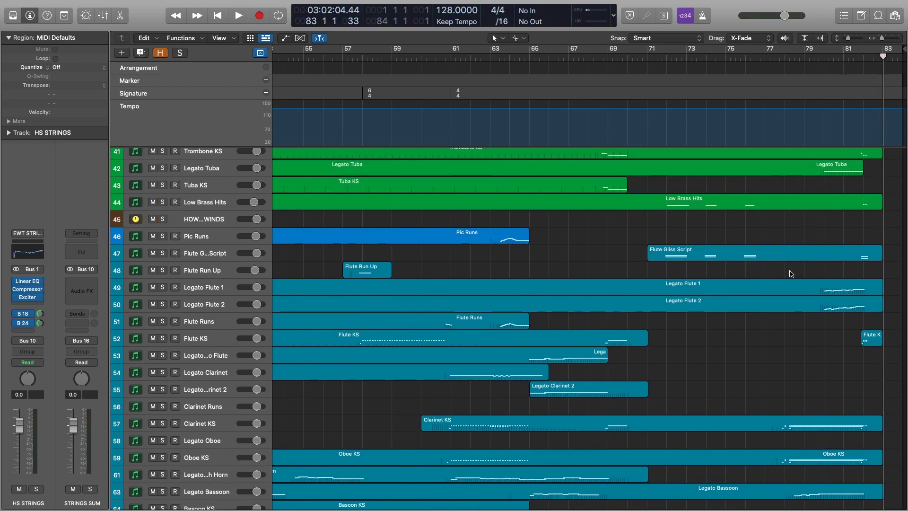
pyautogui.scroll(-10, 788, 273)
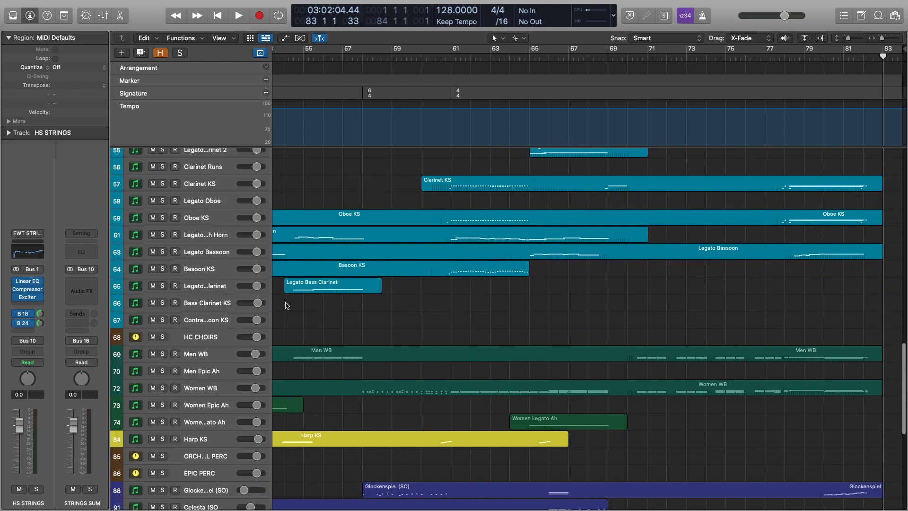
pyautogui.scroll(20, 216, 317)
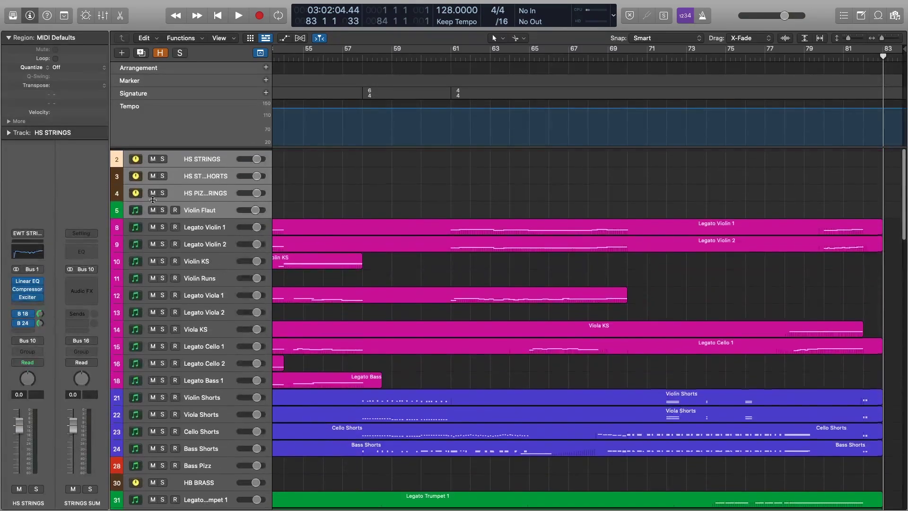
pyautogui.scroll(-5, 163, 192)
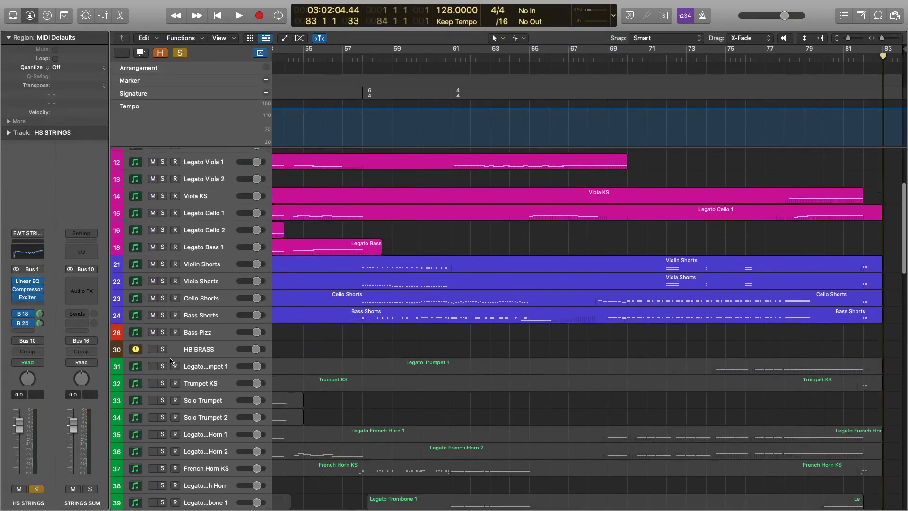
pyautogui.click(162, 350)
pyautogui.scroll(-8, 163, 354)
pyautogui.click(162, 320)
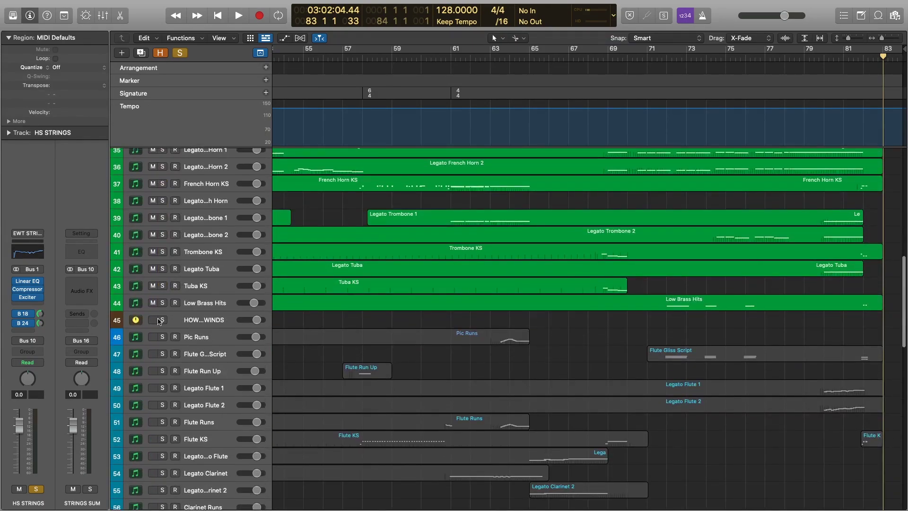
pyautogui.scroll(-4, 586, 337)
pyautogui.scroll(-2, 199, 334)
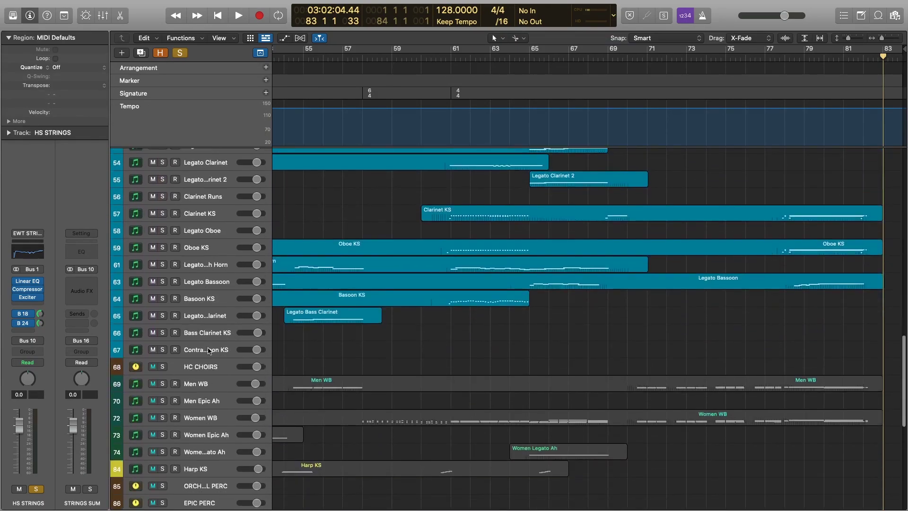
pyautogui.click(163, 367)
# Select the Men WB and Women WB choir regions and inspect their notes around bars 78 to 82 in the Piano Roll
pyautogui.scroll(-2, 568, 307)
pyautogui.moveTo(689, 259); pyautogui.dragTo(739, 410)
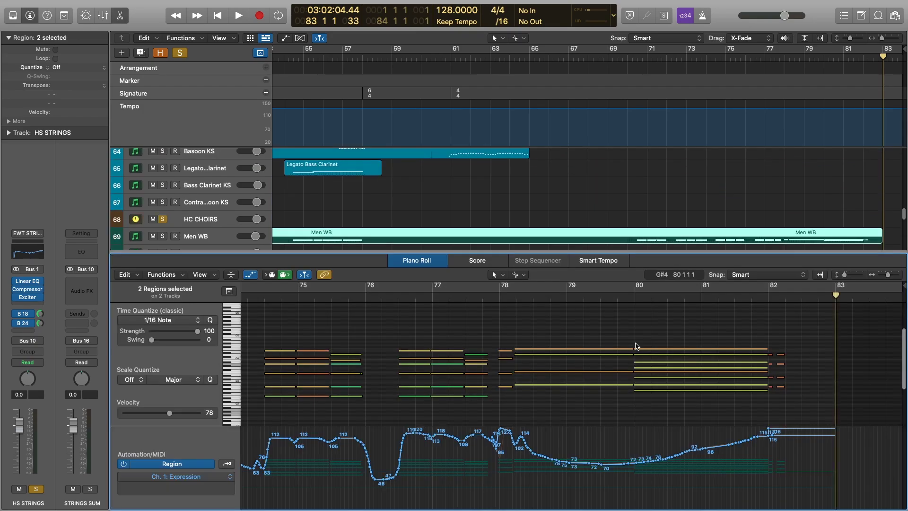
pyautogui.scroll(-3, 685, 331)
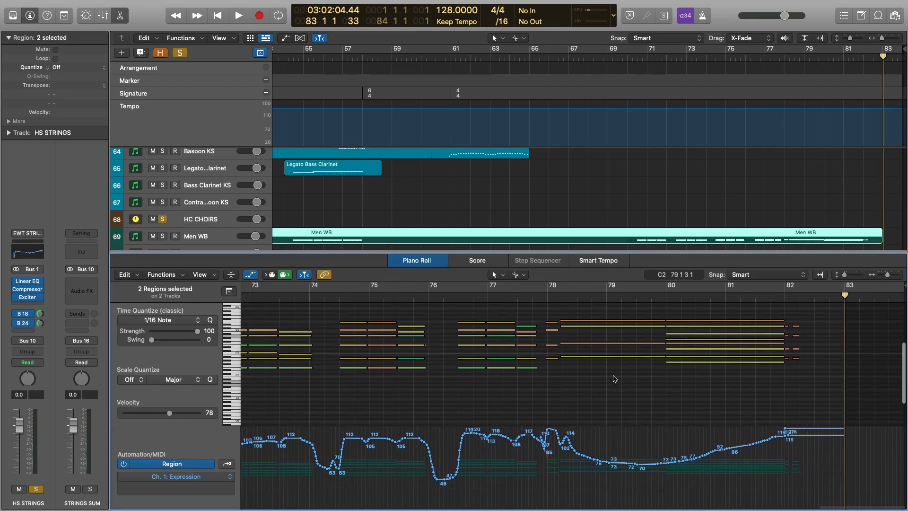
pyautogui.scroll(-4, 495, 206)
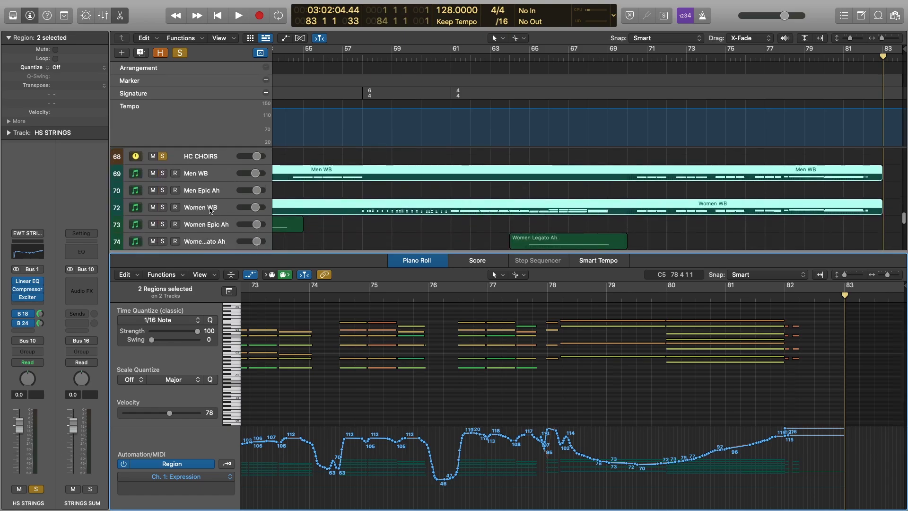
pyautogui.scroll(1, 643, 323)
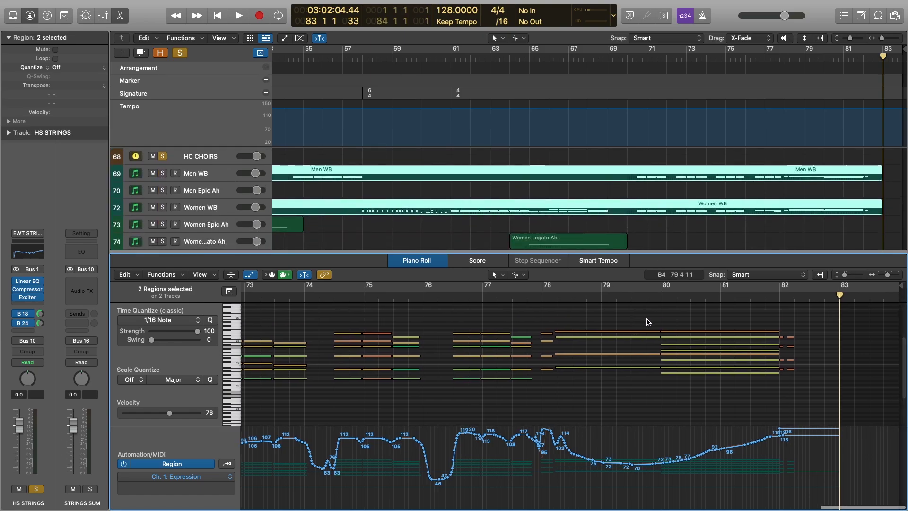
# Play the strings, brass, woodwinds and choirs from beat 4 of bar 77 to the end
pyautogui.click(538, 297)
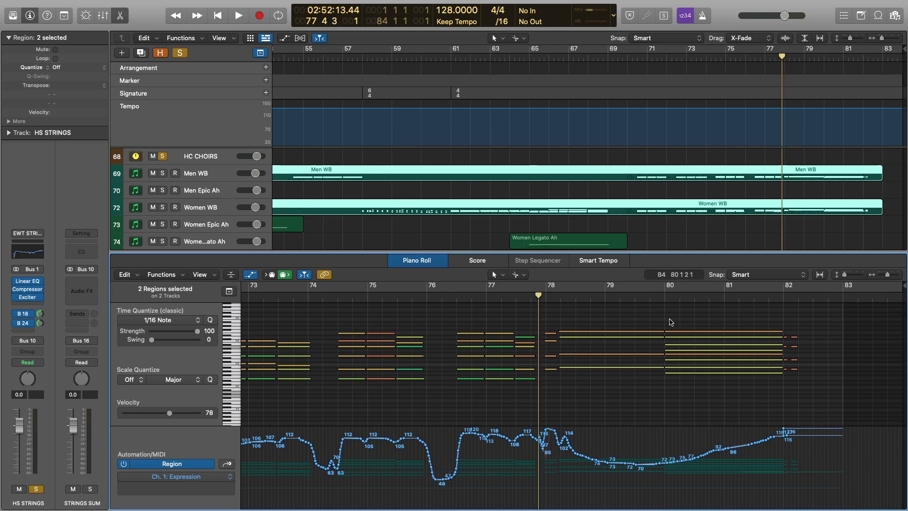
pyautogui.press('space')
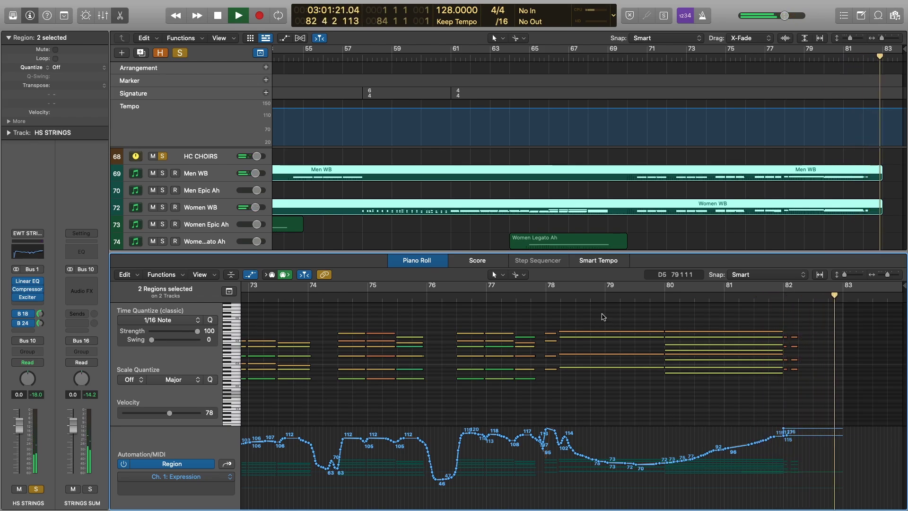
pyautogui.press('space')
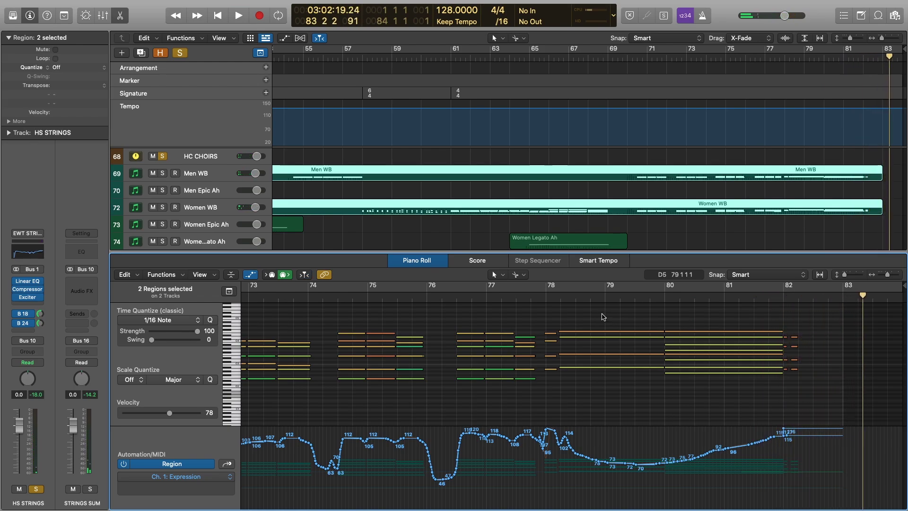
# Return the playhead to beat 4 of bar 77 and show the choir regions' Modulation data in the Piano Roll
pyautogui.click(547, 299)
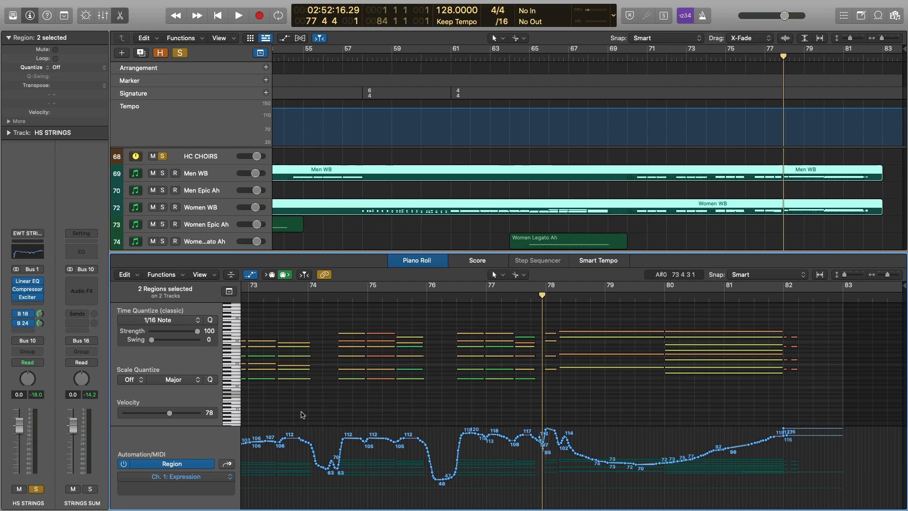
pyautogui.click(227, 465)
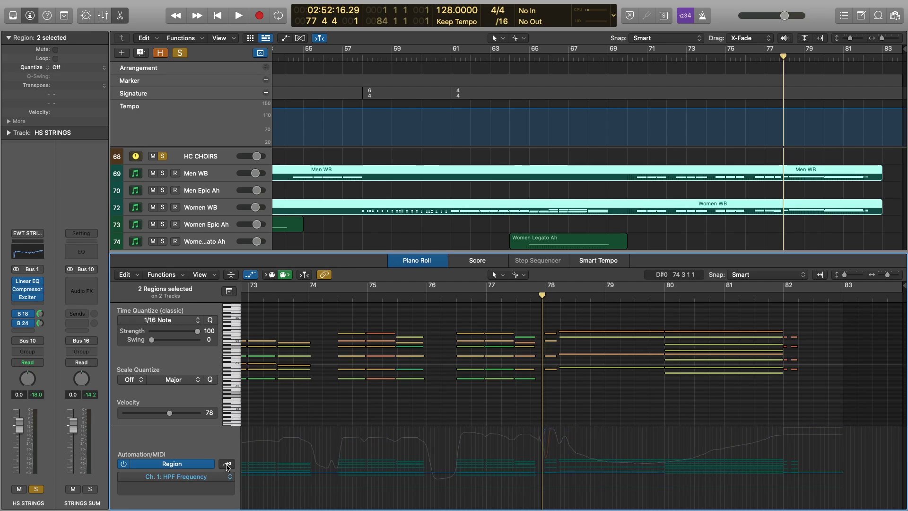
pyautogui.click(227, 466)
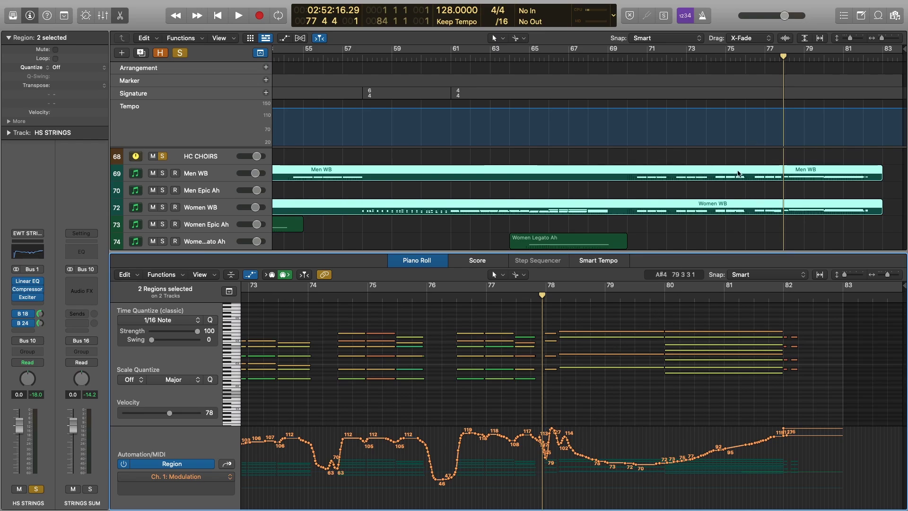
# Add the orchestral percussion and epic percussion track stacks to the solo
pyautogui.scroll(-2, 723, 188)
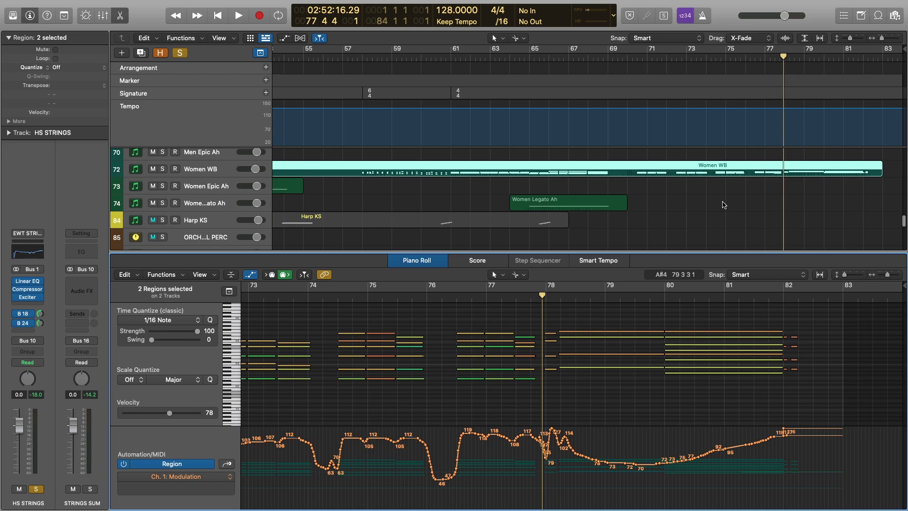
pyautogui.scroll(-3, 720, 204)
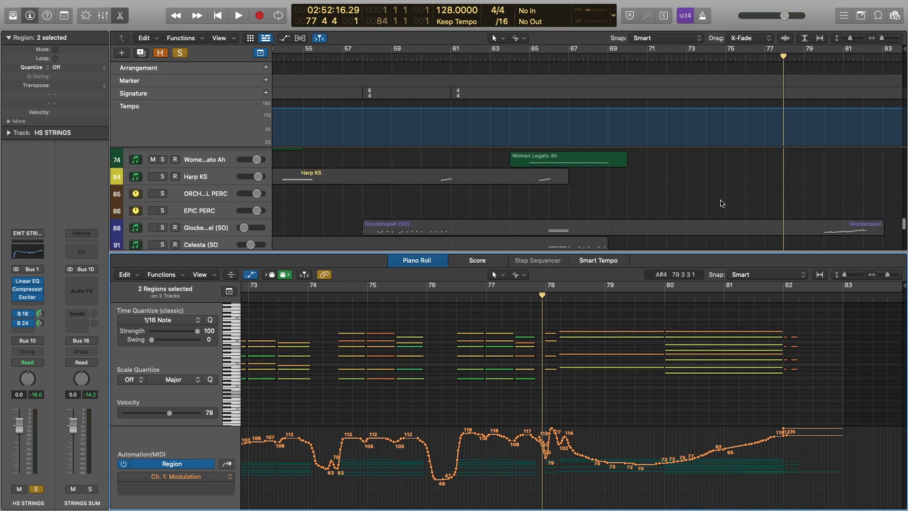
pyautogui.scroll(-1, 228, 184)
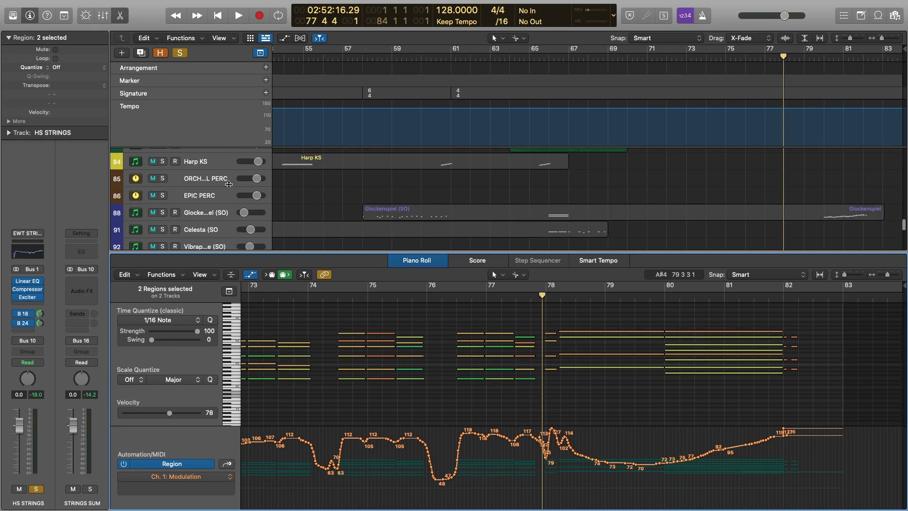
pyautogui.click(163, 180)
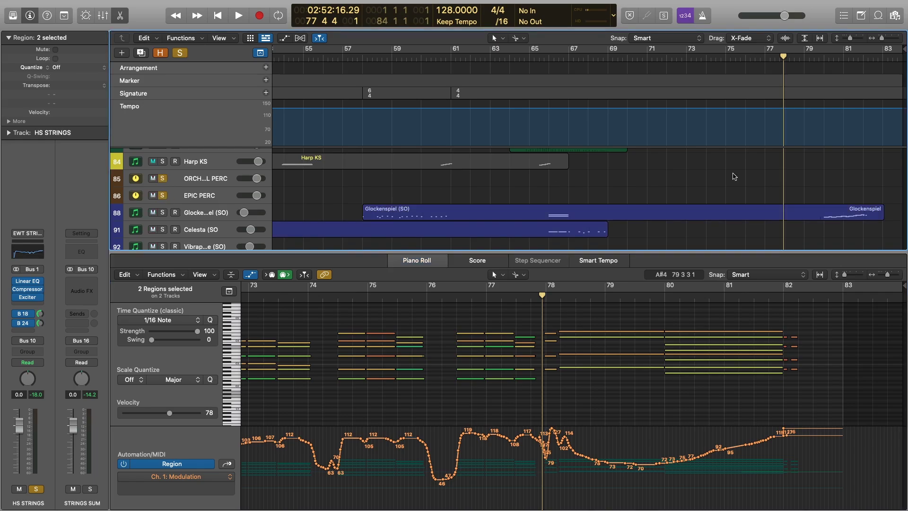
# Play the soloed sections with the percussion from beat 4 of bar 77 and stop in bar 80
pyautogui.scroll(-10, 555, 187)
pyautogui.scroll(5, 802, 187)
pyautogui.press('space')
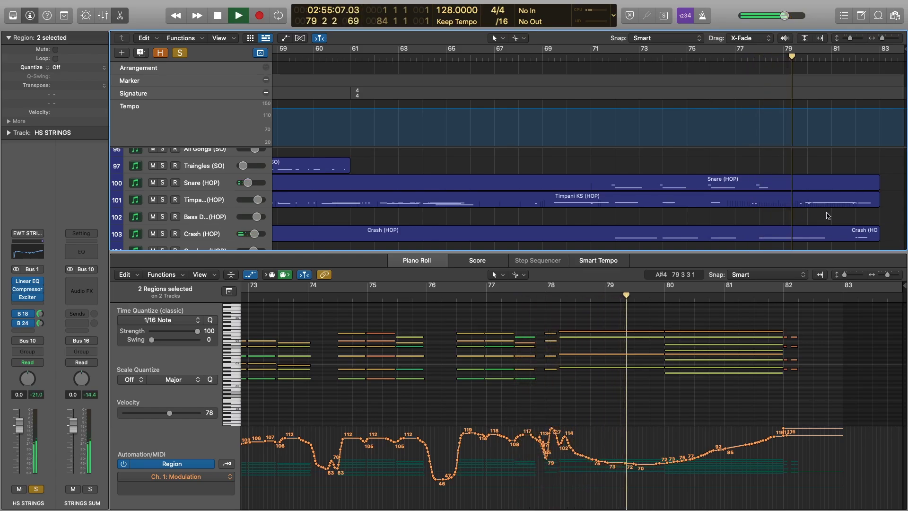
pyautogui.press('space')
# Select the Snare, Timpani KS, Crash and Glockenspiel regions and show their notes in the Piano Roll
pyautogui.click(811, 203)
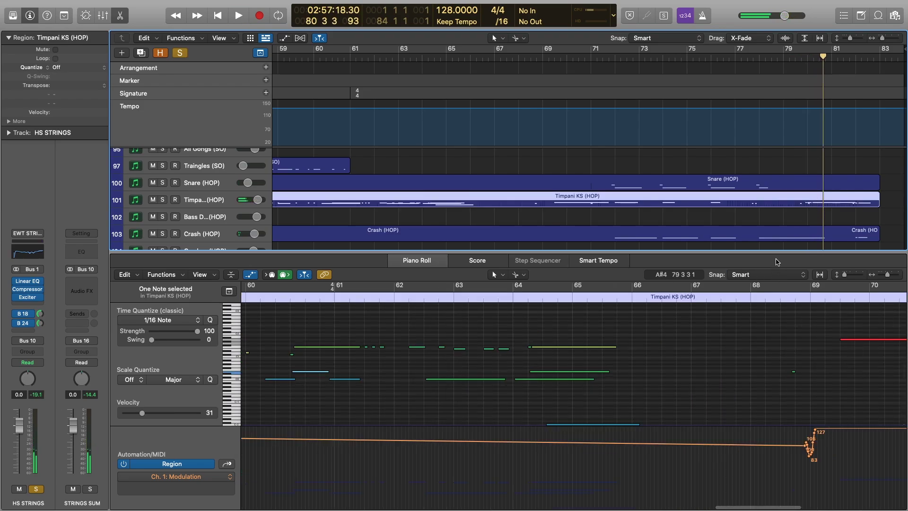
pyautogui.press('e')
pyautogui.click(796, 255)
pyautogui.moveTo(795, 255); pyautogui.dragTo(836, 354)
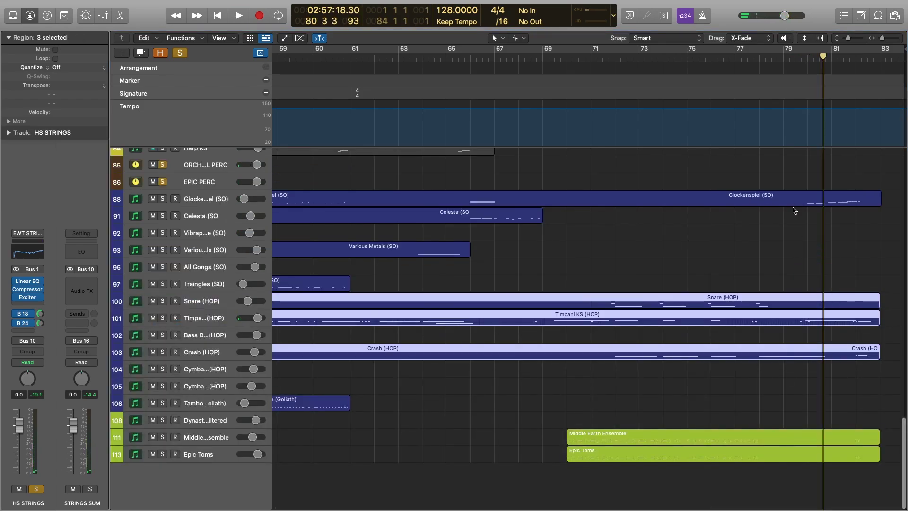
pyautogui.scroll(3, 796, 255)
pyautogui.keyDown('shift'); pyautogui.click(794, 255); pyautogui.keyUp('shift')
pyautogui.press('e')
pyautogui.scroll(-5, 701, 345)
pyautogui.scroll(5, 701, 345)
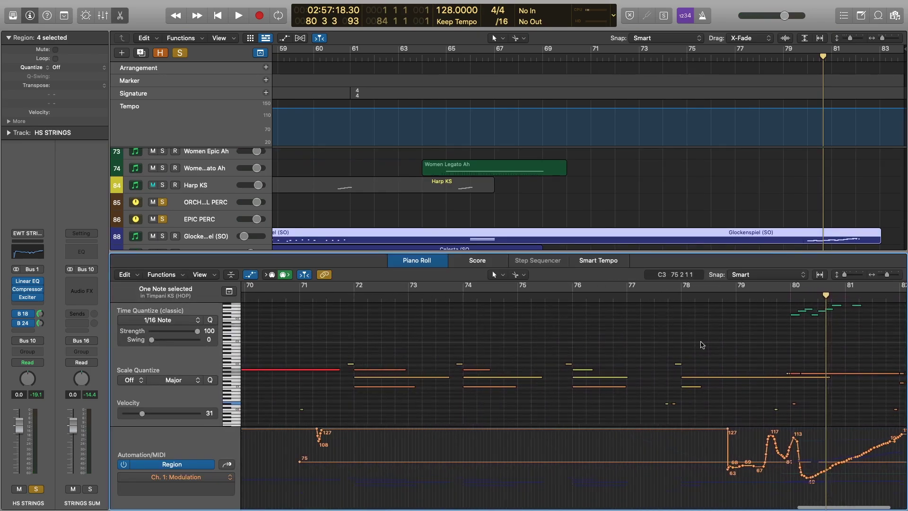
# Play the ending with percussion through bar 82 and examine the glockenspiel and timpani notes in the Piano Roll
pyautogui.click(603, 300)
pyautogui.press('space')
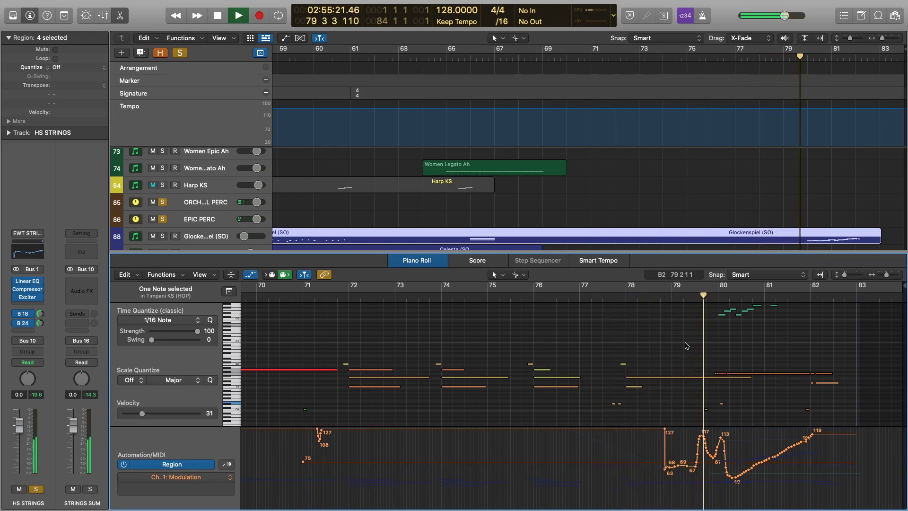
pyautogui.scroll(1, 696, 356)
pyautogui.scroll(1, 696, 356)
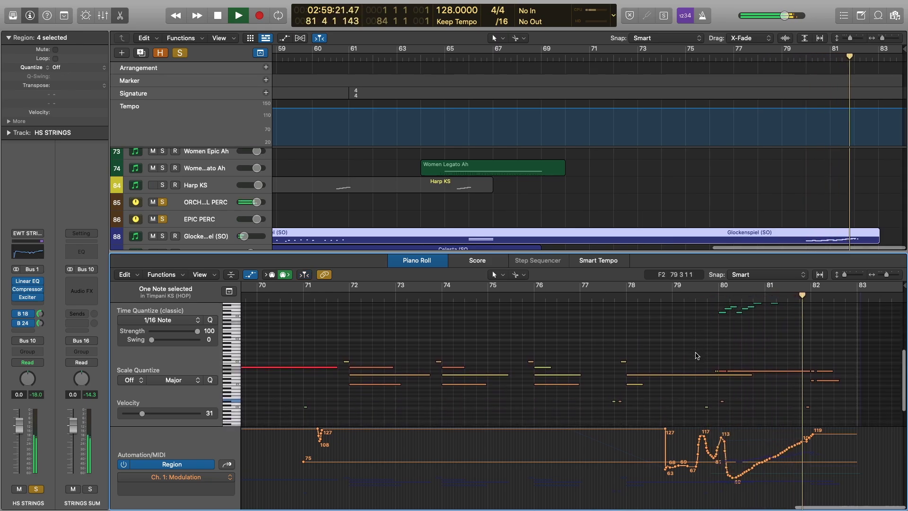
pyautogui.press('space')
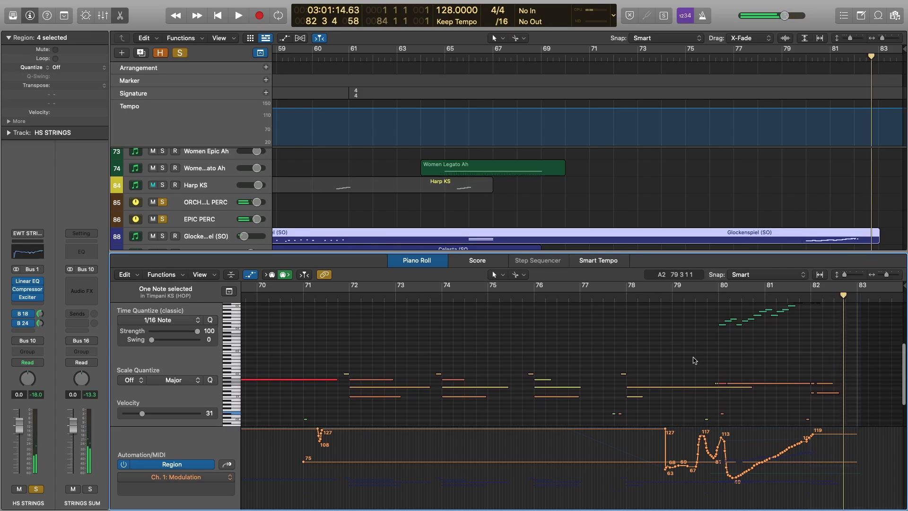
pyautogui.scroll(5, 735, 334)
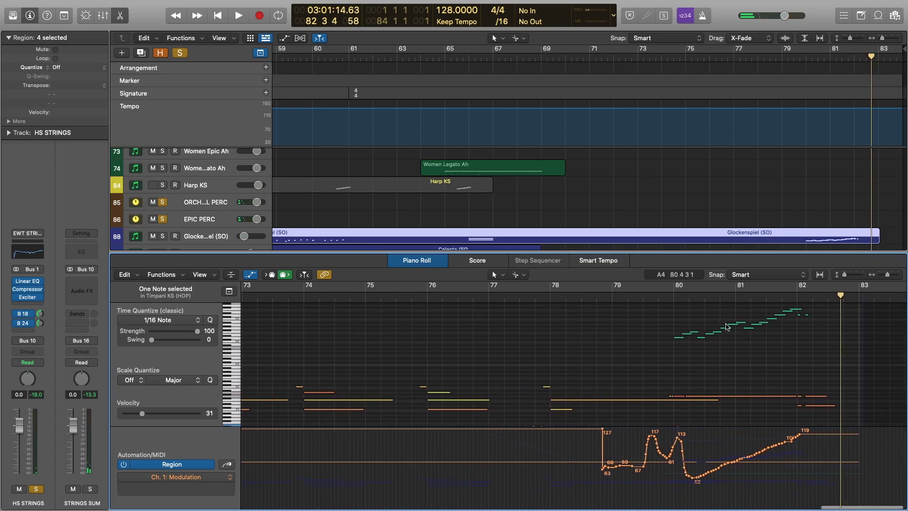
pyautogui.scroll(-1, 695, 362)
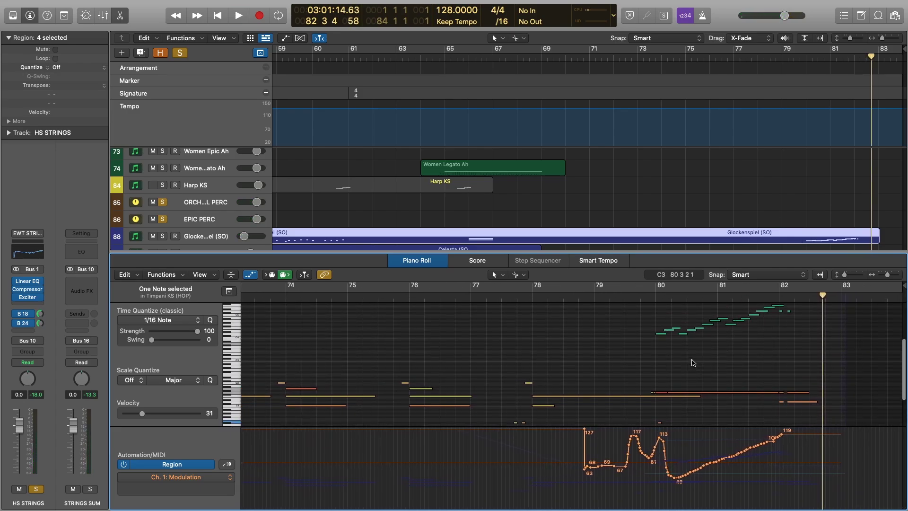
pyautogui.scroll(-2, 693, 363)
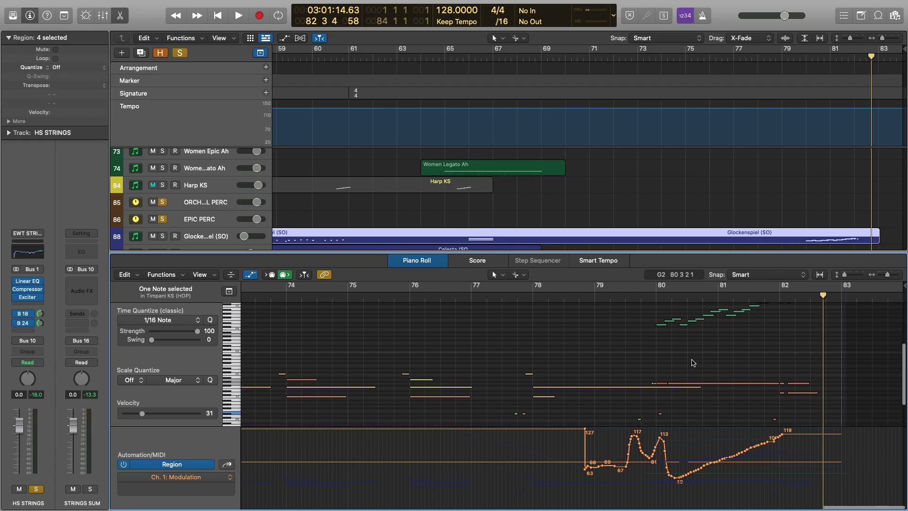
pyautogui.scroll(-2, 680, 362)
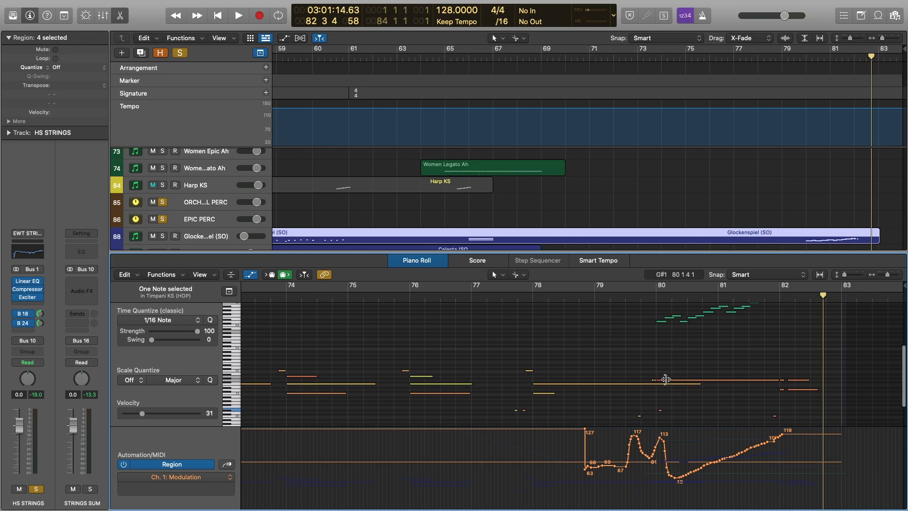
# Play the soloed ending with percussion from beat 4 of bar 79 and stop in bar 82
pyautogui.click(641, 289)
pyautogui.scroll(2, 695, 351)
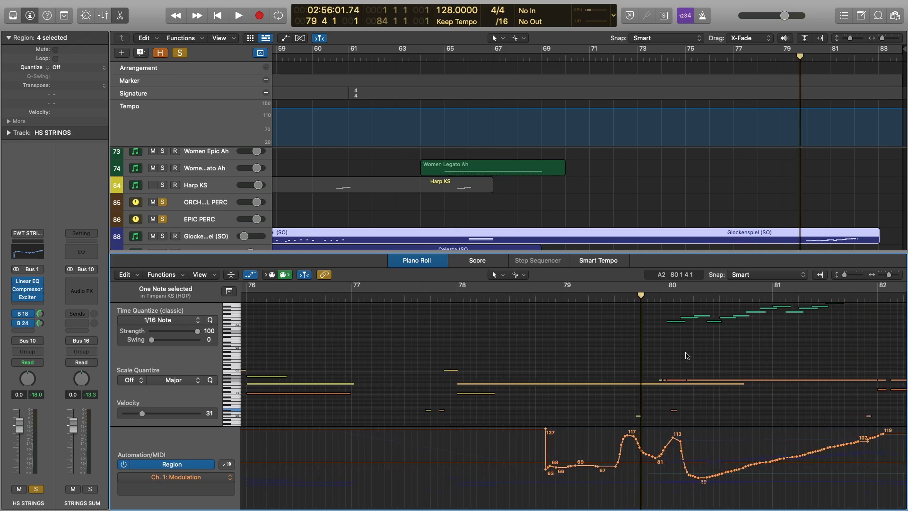
pyautogui.press('space')
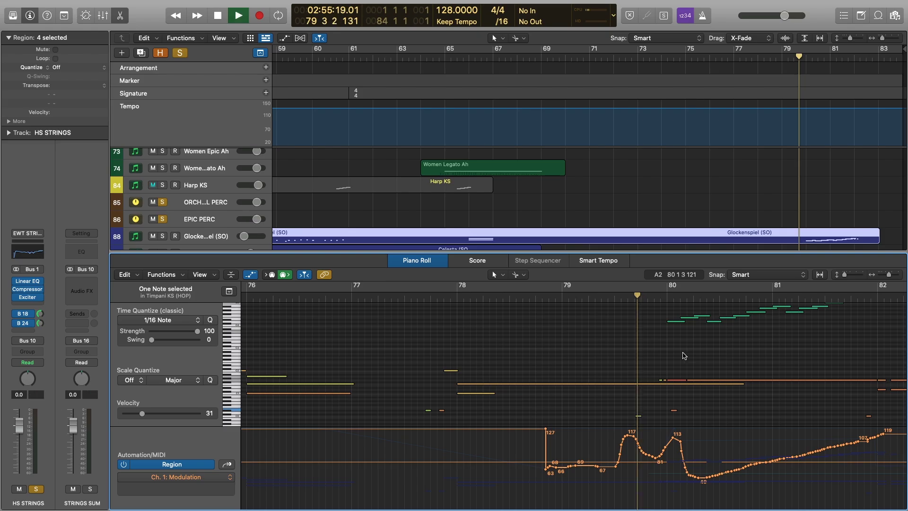
pyautogui.hscroll(5, 683, 355)
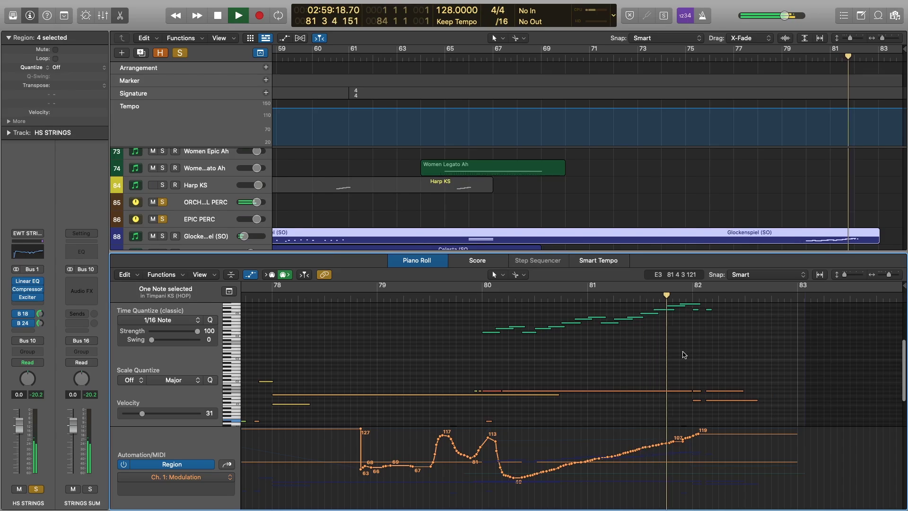
pyautogui.press('space')
pyautogui.scroll(2, 646, 364)
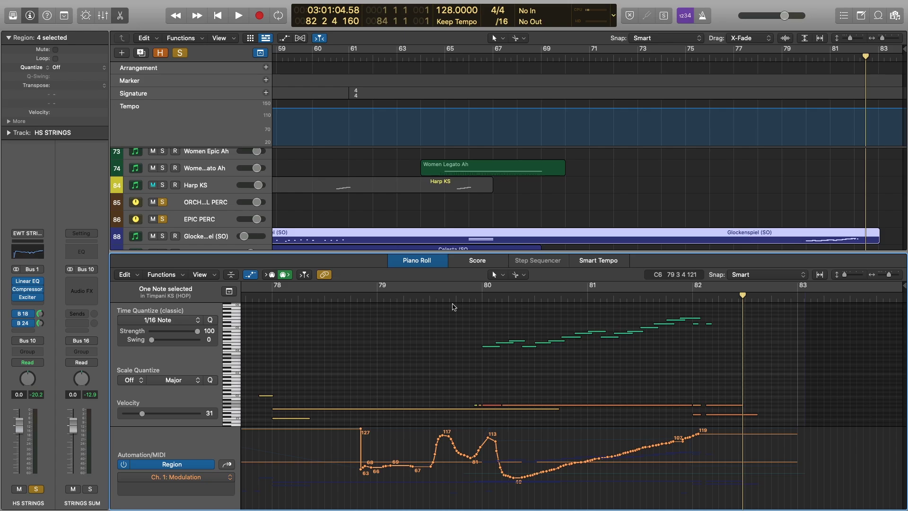
# Place the playhead at beat 4 of bar 79 and show only the Timpani KS region's notes in the Piano Roll
pyautogui.scroll(-4, 789, 172)
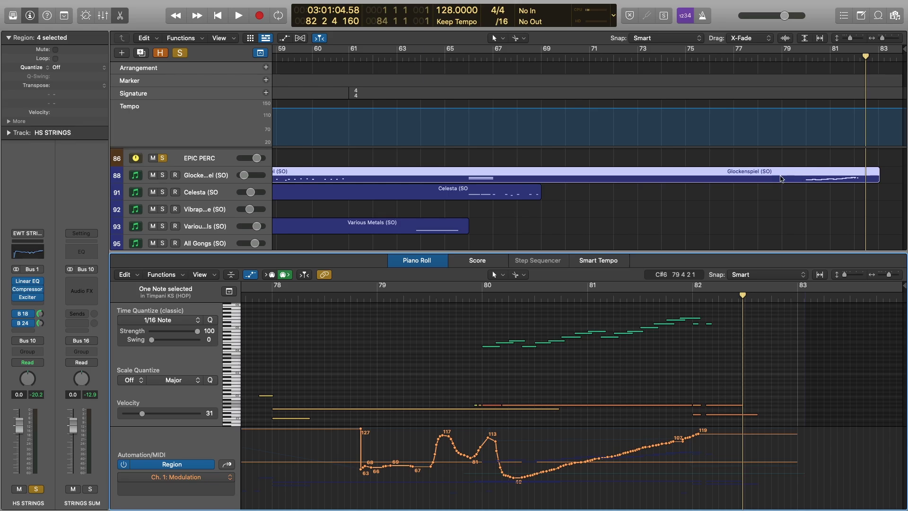
pyautogui.click(454, 295)
pyautogui.scroll(-5, 777, 152)
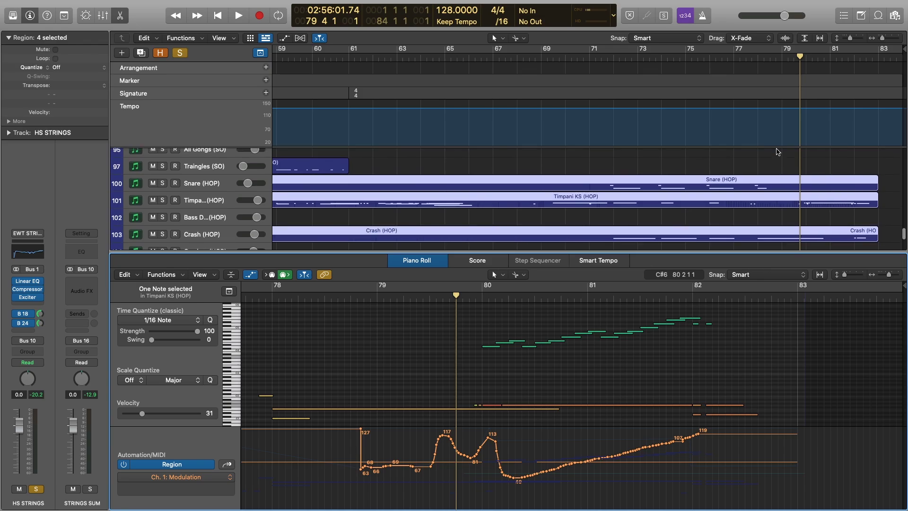
pyautogui.scroll(-1, 776, 151)
pyautogui.click(793, 197)
pyautogui.click(814, 184)
pyautogui.hscroll(5, 591, 359)
pyautogui.hscroll(5, 606, 349)
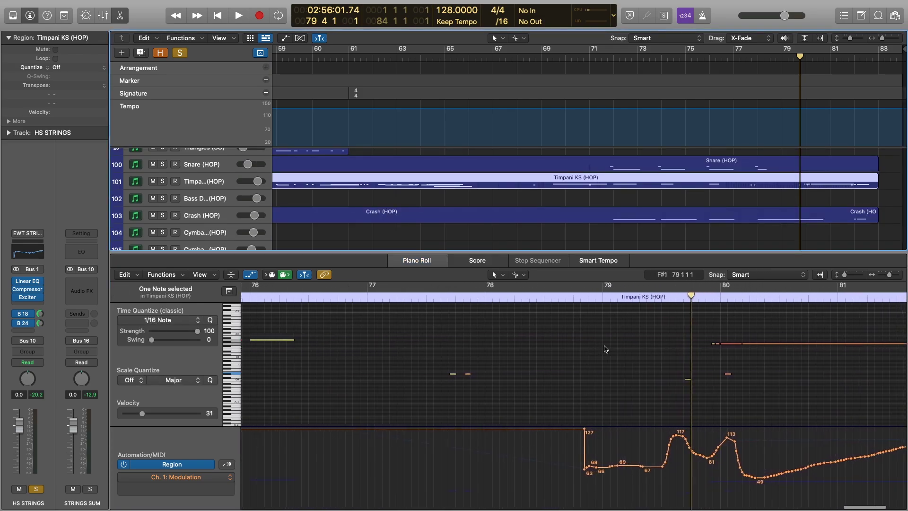
# Clear all solos, solo the Timpani track and play it from beat 3 of bar 79 into bar 82
pyautogui.click(657, 362)
pyautogui.click(565, 297)
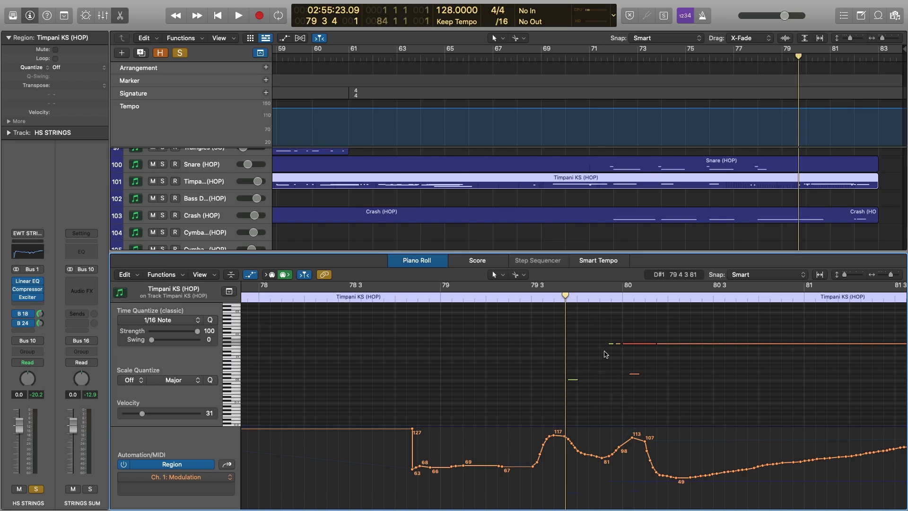
pyautogui.hscroll(3, 604, 355)
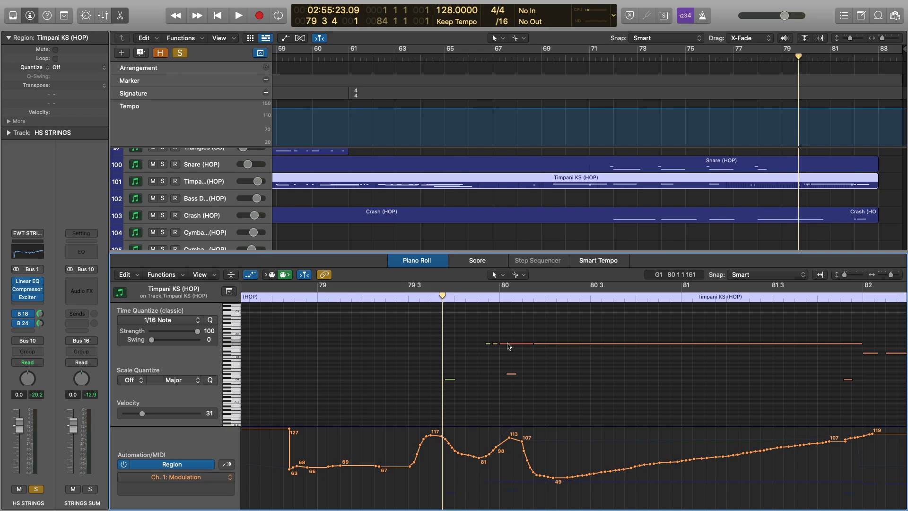
pyautogui.moveTo(507, 345)
pyautogui.click(180, 53)
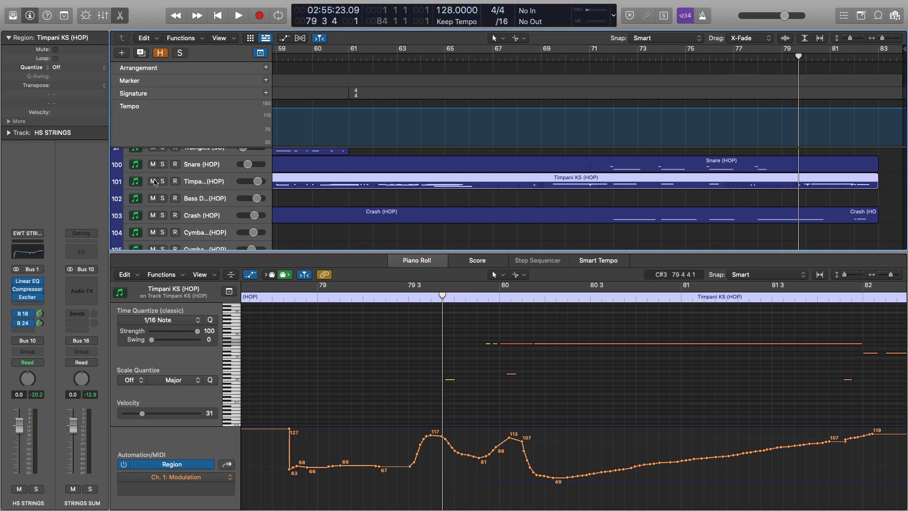
pyautogui.press('space')
pyautogui.click(616, 406)
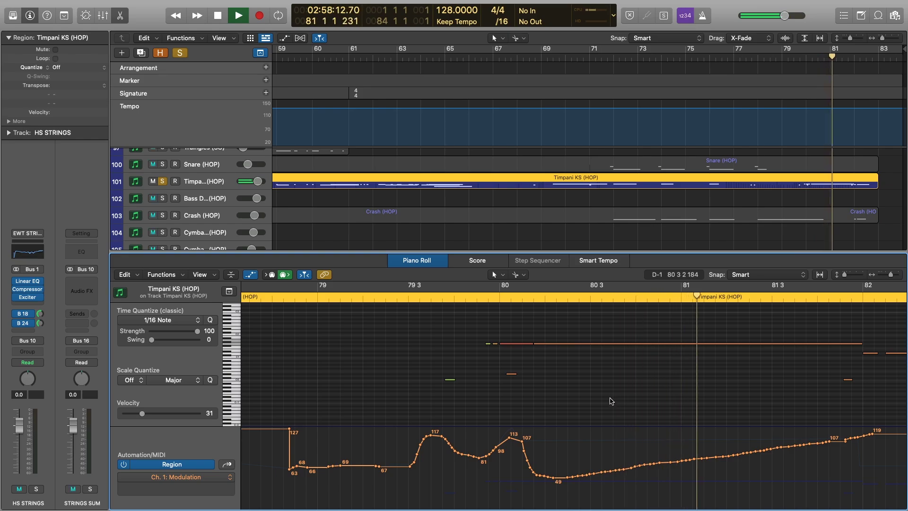
pyautogui.scroll(-3, 613, 400)
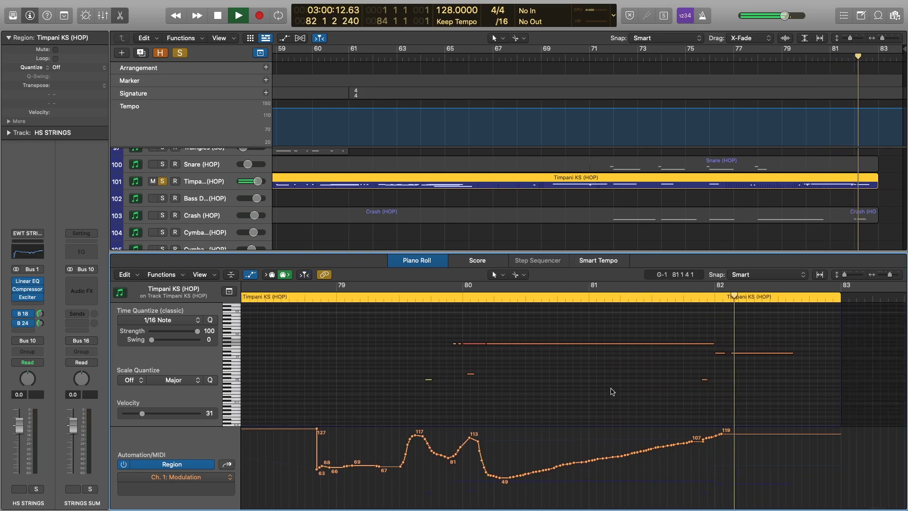
pyautogui.press('space')
# Replay the soloed timpani from beat 3 of bar 79 and show Note Velocity in the Piano Roll's automation area
pyautogui.click(416, 301)
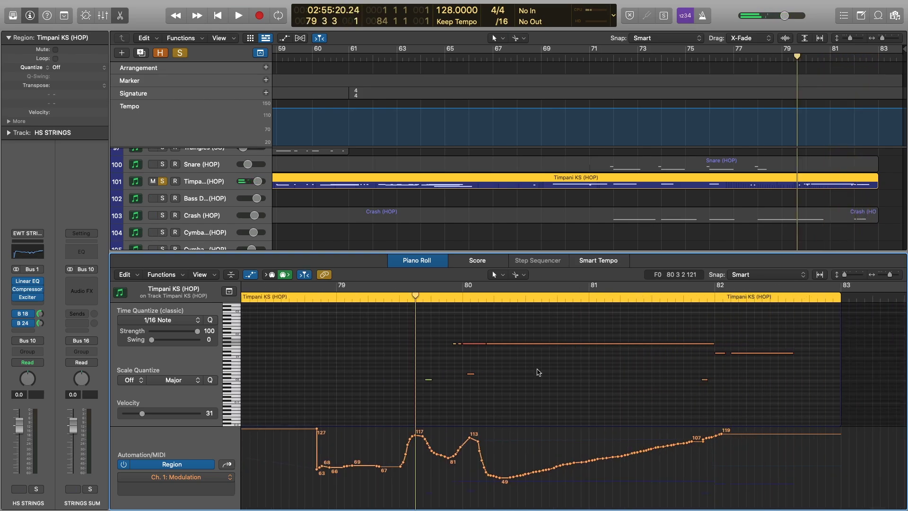
pyautogui.press('space')
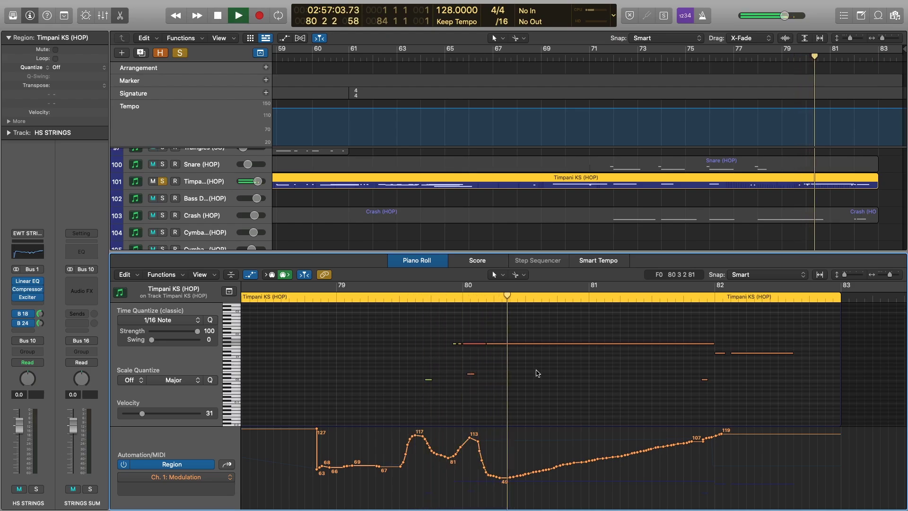
pyautogui.click(226, 467)
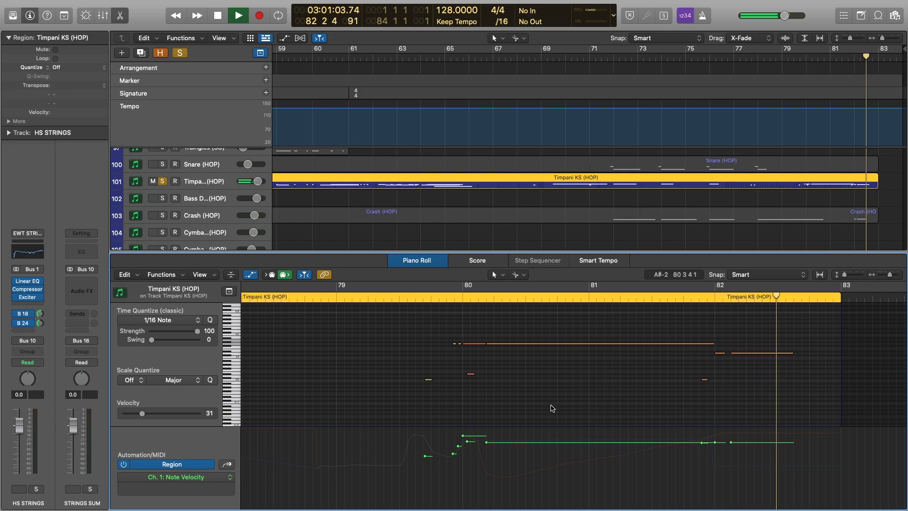
pyautogui.press('space')
# Shift the two low timpani notes around the start of bar 80 slightly later and audition the long G1 note
pyautogui.moveTo(429, 382); pyautogui.dragTo(446, 382)
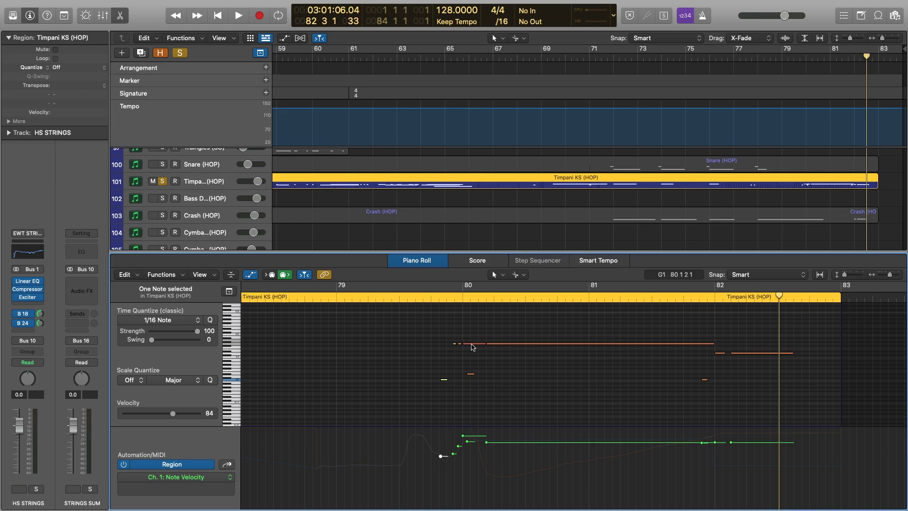
pyautogui.moveTo(471, 377); pyautogui.dragTo(479, 376)
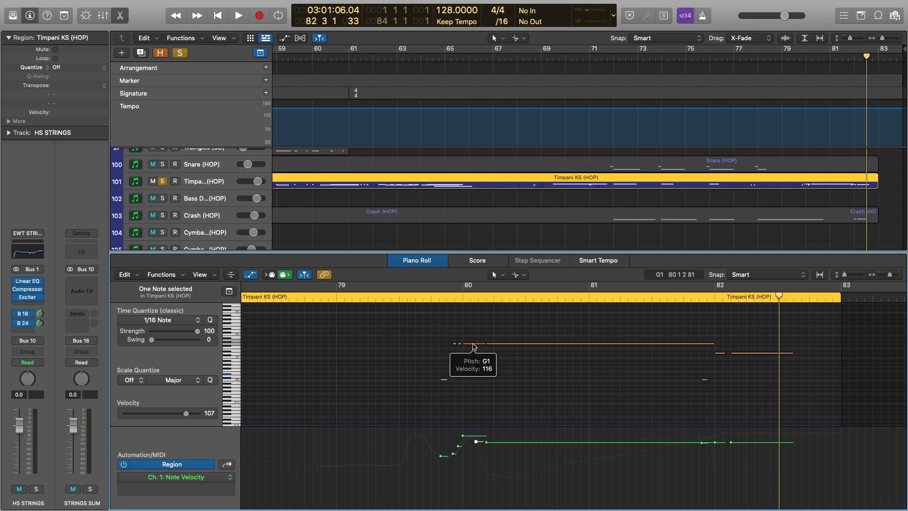
pyautogui.click(481, 339)
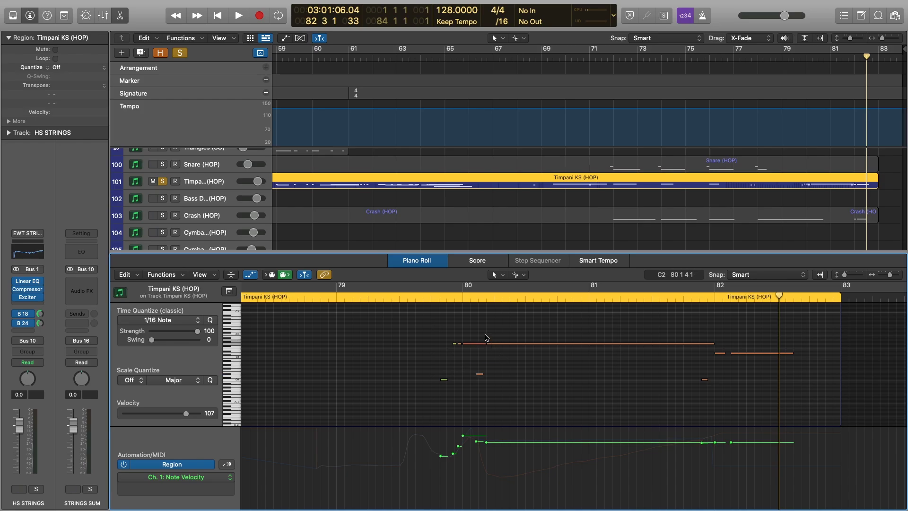
pyautogui.click(493, 344)
pyautogui.click(478, 320)
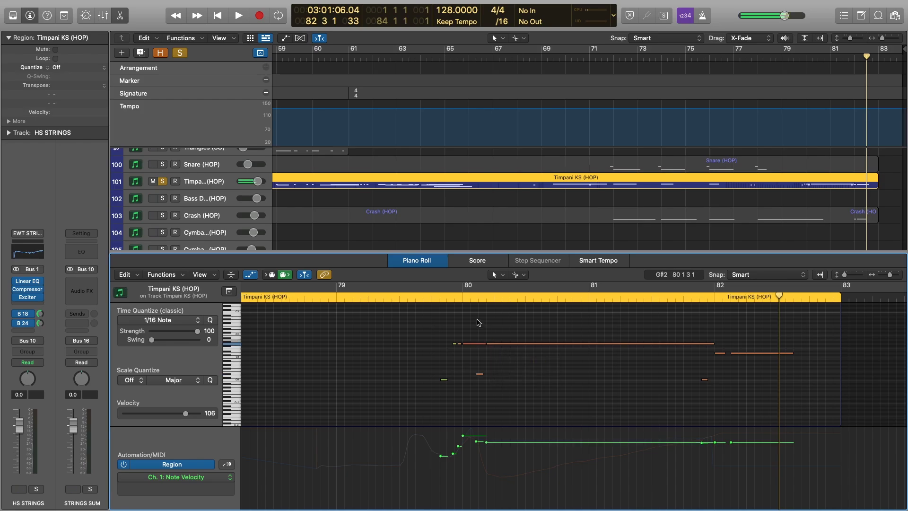
# Return the playhead to beat 4 of bar 79, turn off the timpani solo and close the Piano Roll
pyautogui.click(436, 298)
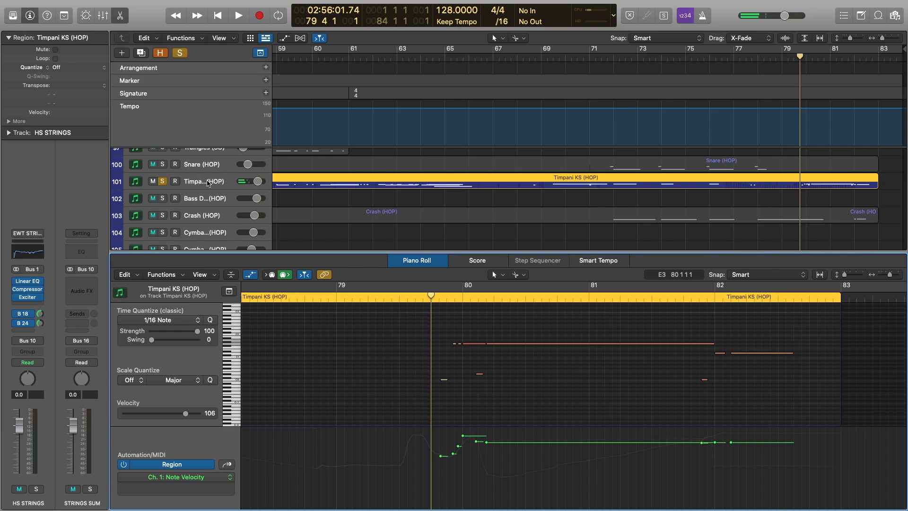
pyautogui.click(163, 181)
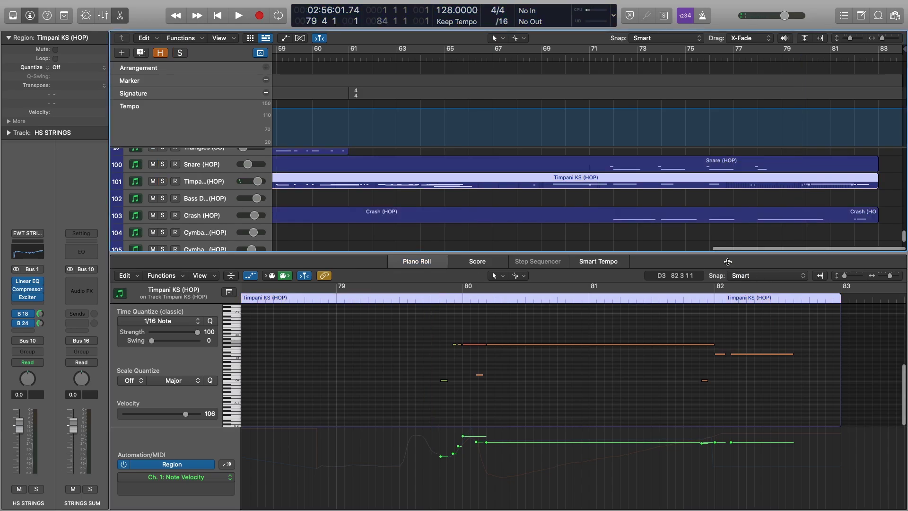
pyautogui.press('e')
pyautogui.click(738, 348)
# Zoom out to the whole arrangement and hide the global tracks
pyautogui.click(718, 260)
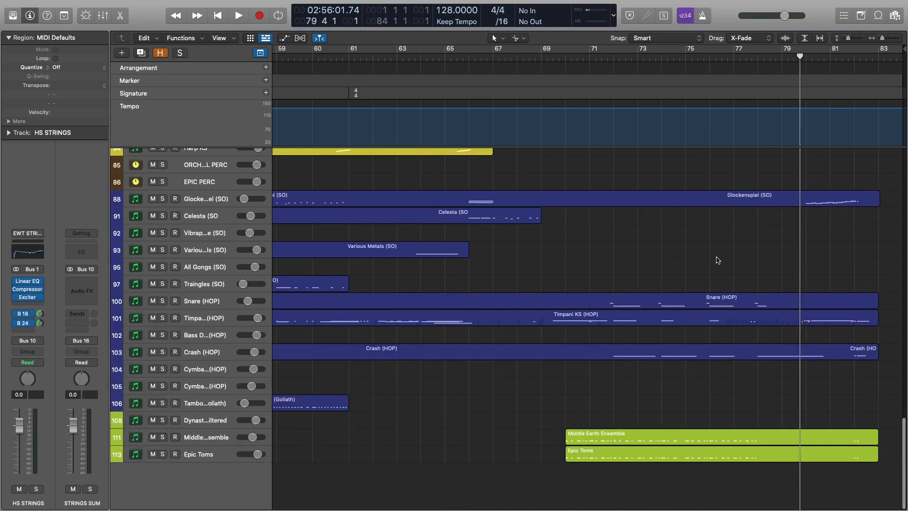
pyautogui.keyDown('ctrl'); pyautogui.keyDown('alt'); pyautogui.click(717, 258); pyautogui.keyUp('alt'); pyautogui.keyUp('ctrl')
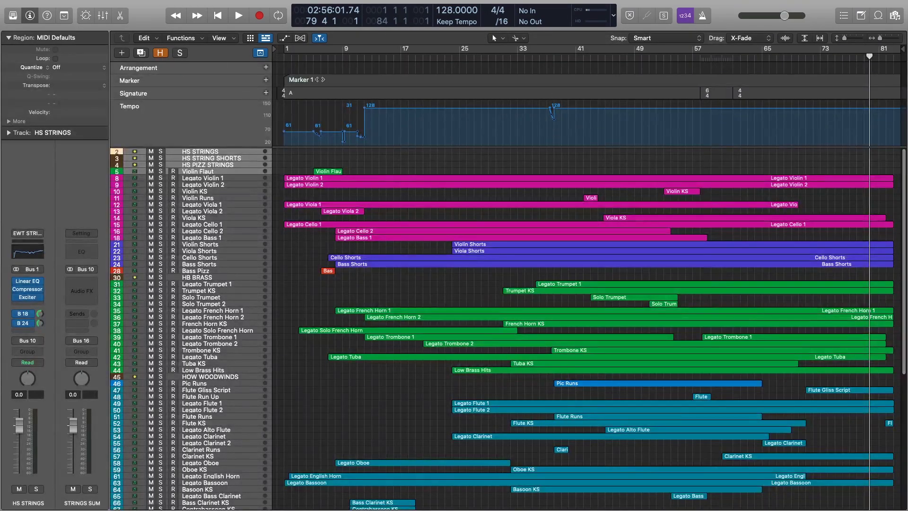
pyautogui.click(260, 53)
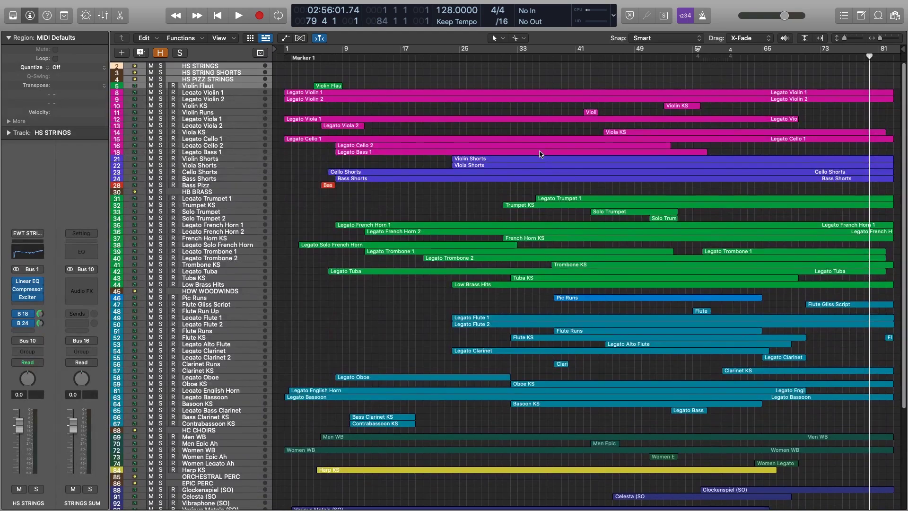